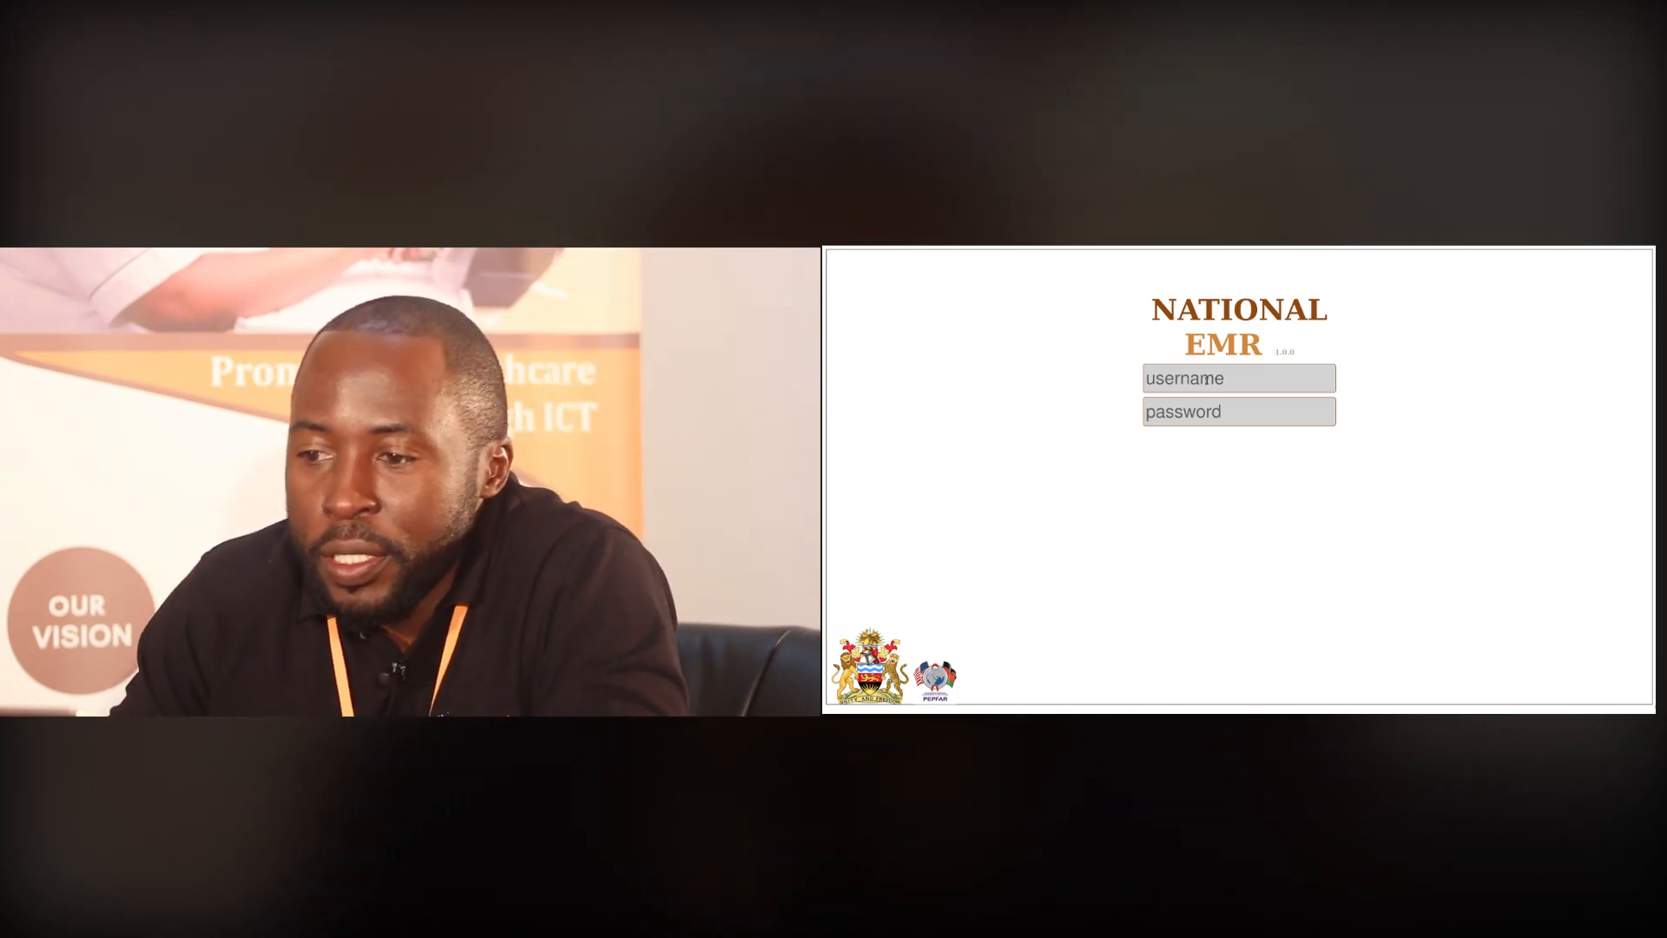
# Enter the account username on the on-screen keyboard
pyautogui.click(1188, 378)
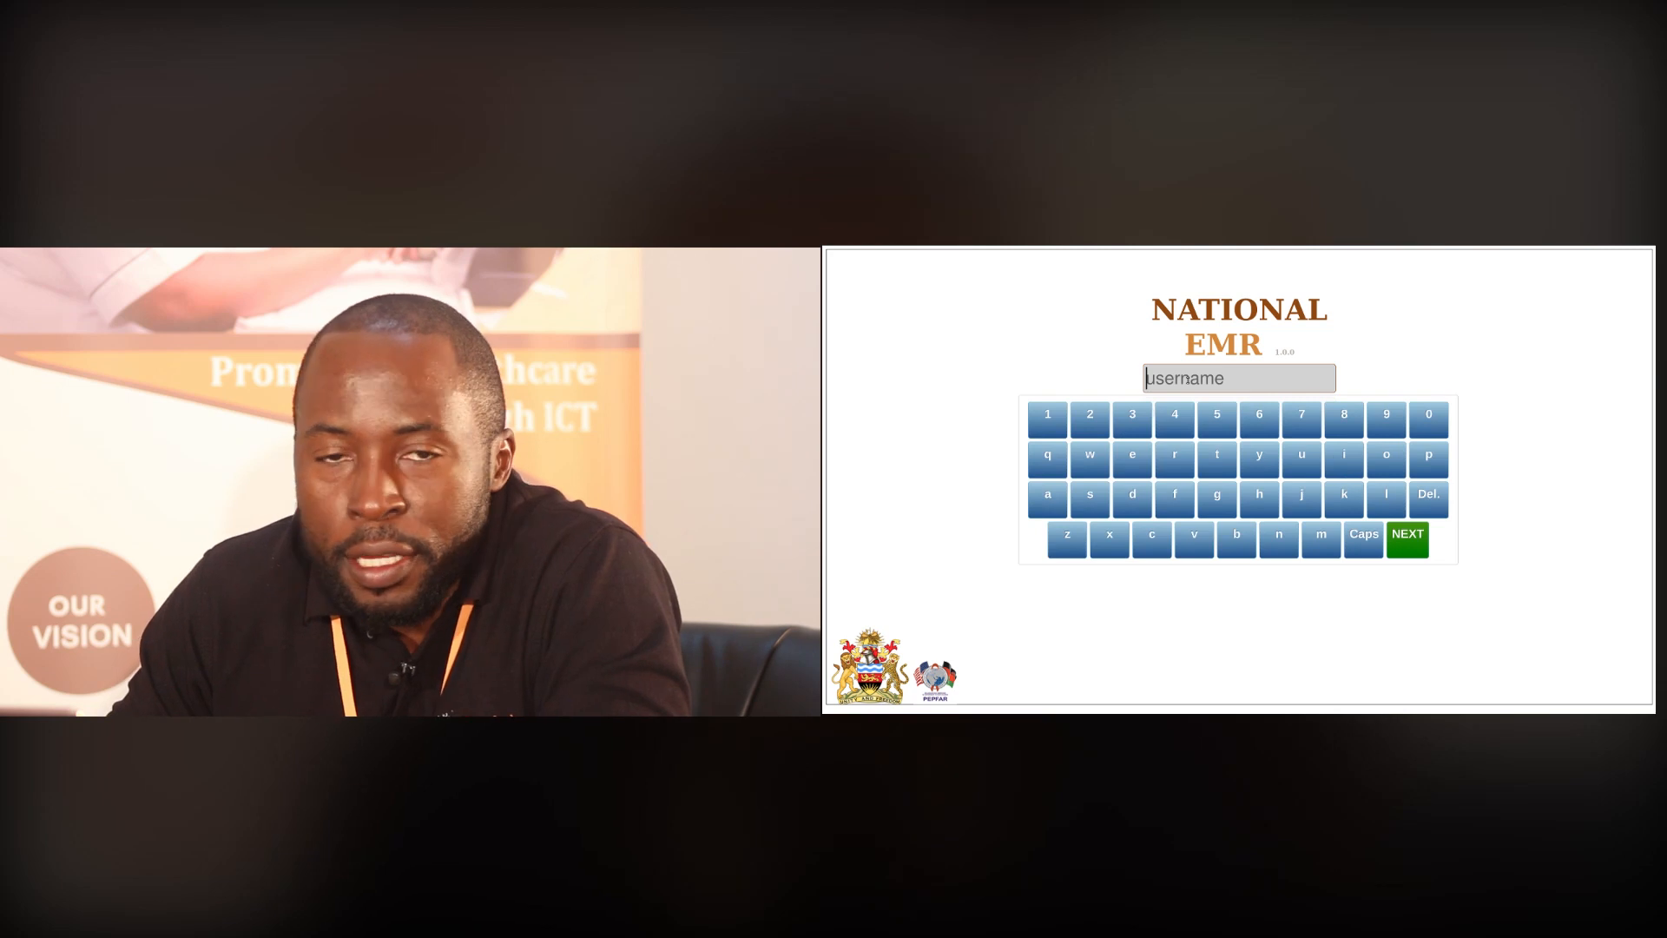
pyautogui.click(1048, 497)
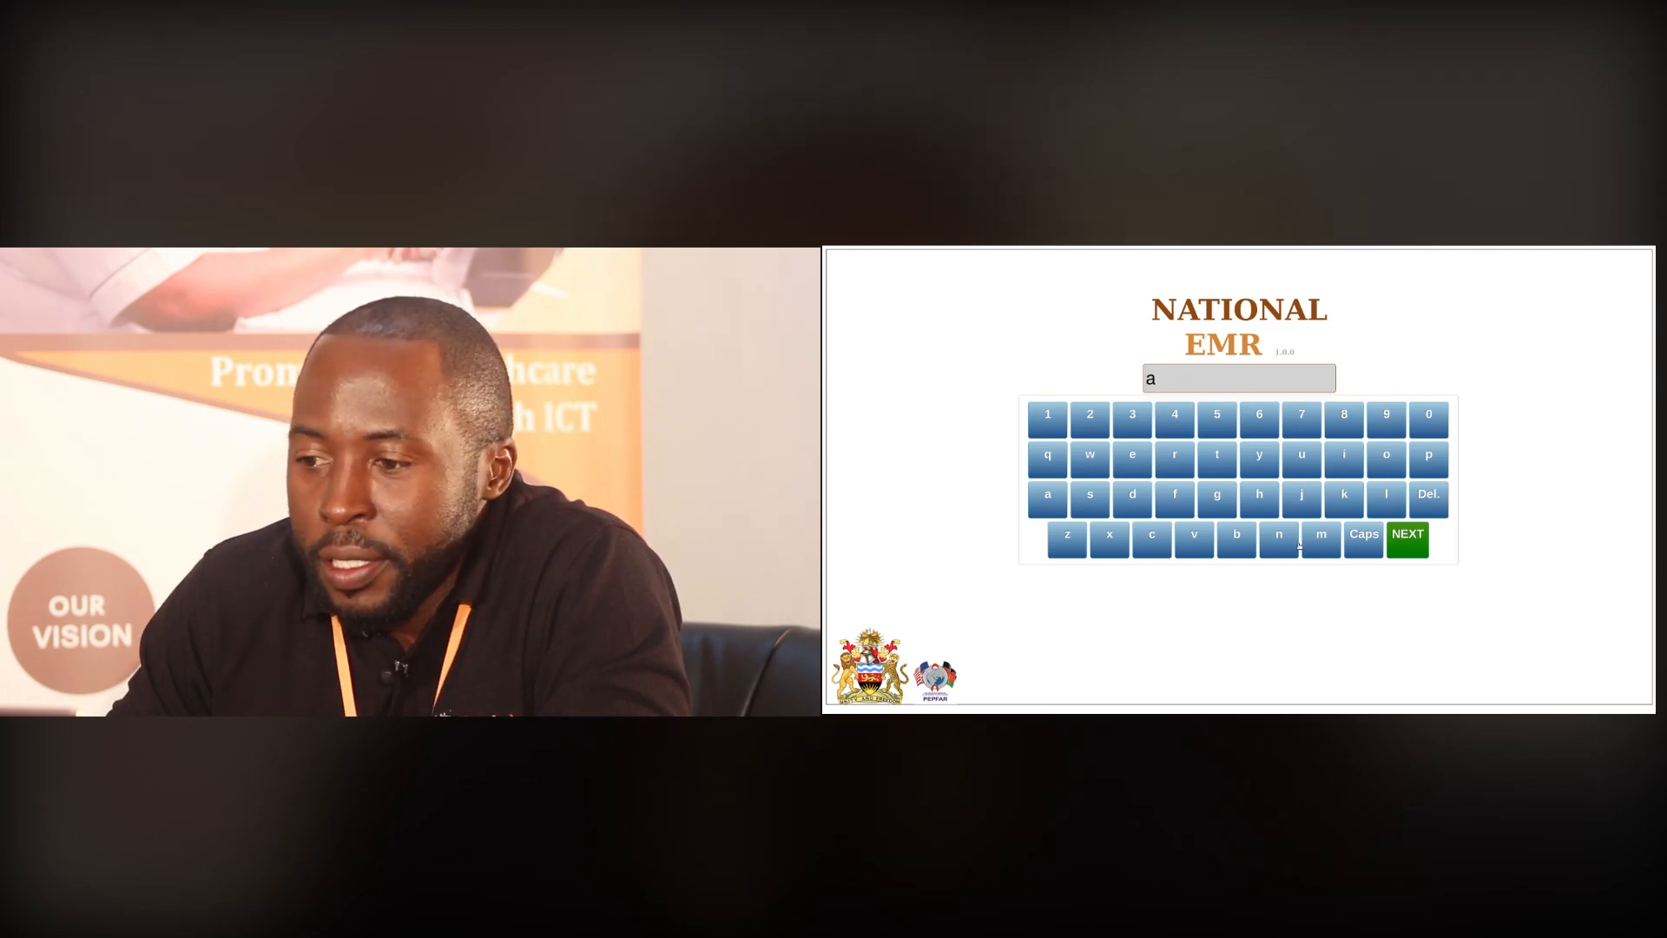
pyautogui.click(1279, 538)
pyautogui.click(1259, 457)
pyautogui.click(451, 519)
pyautogui.click(537, 516)
pyautogui.click(982, 430)
pyautogui.click(1127, 499)
pyautogui.click(961, 421)
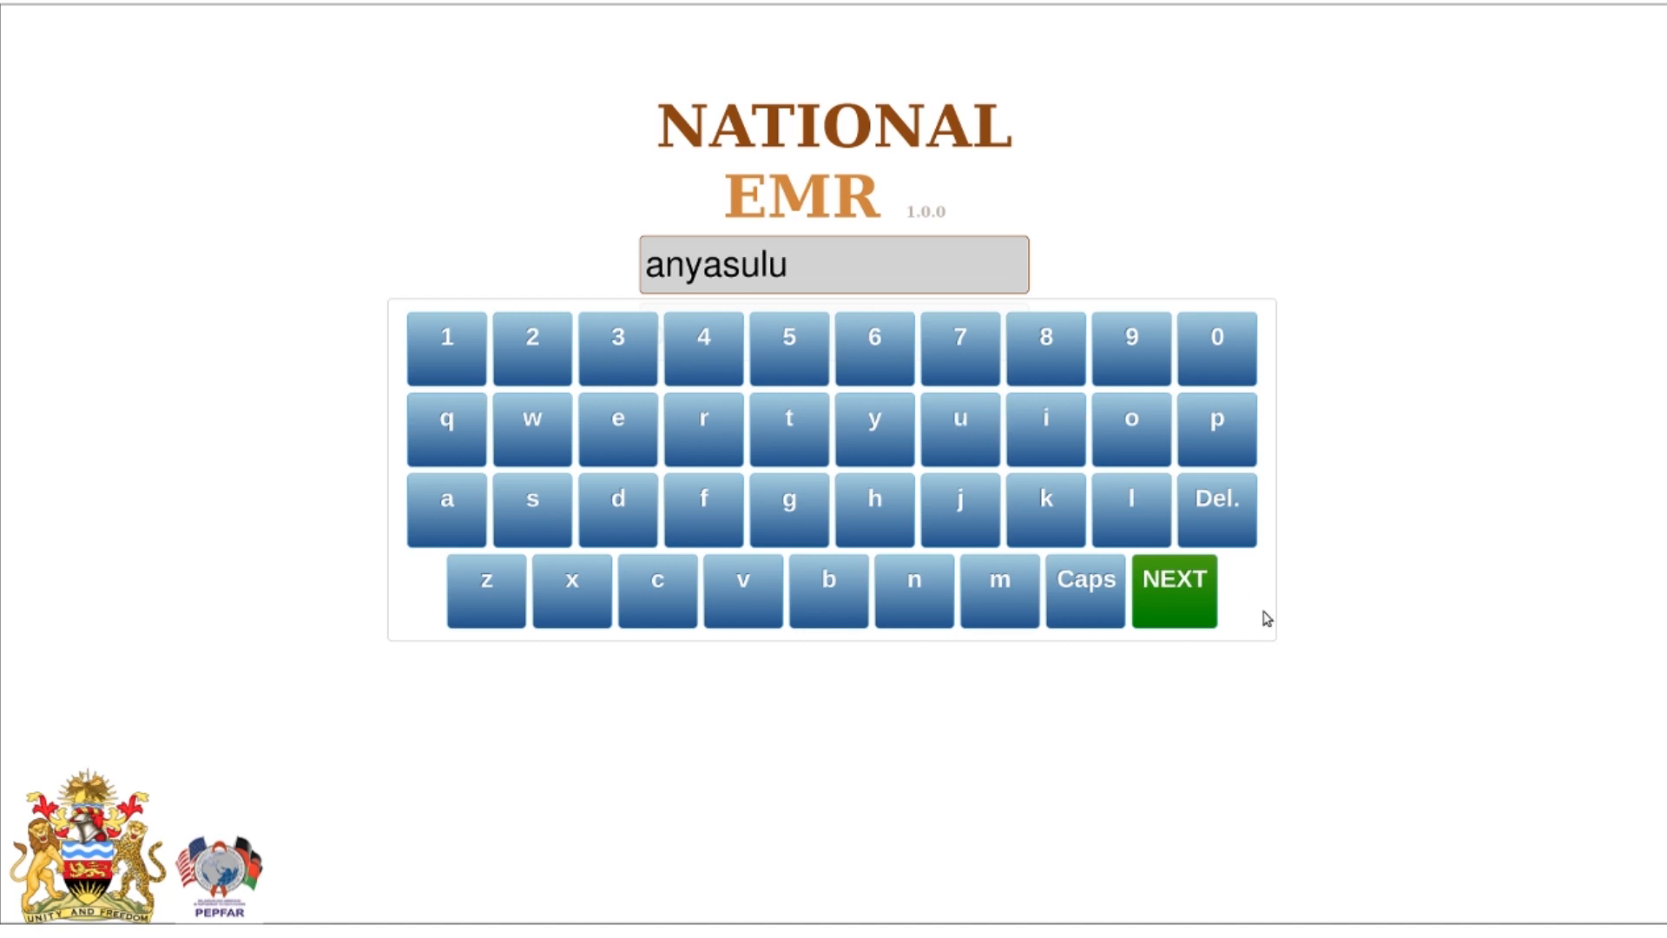
pyautogui.click(1179, 586)
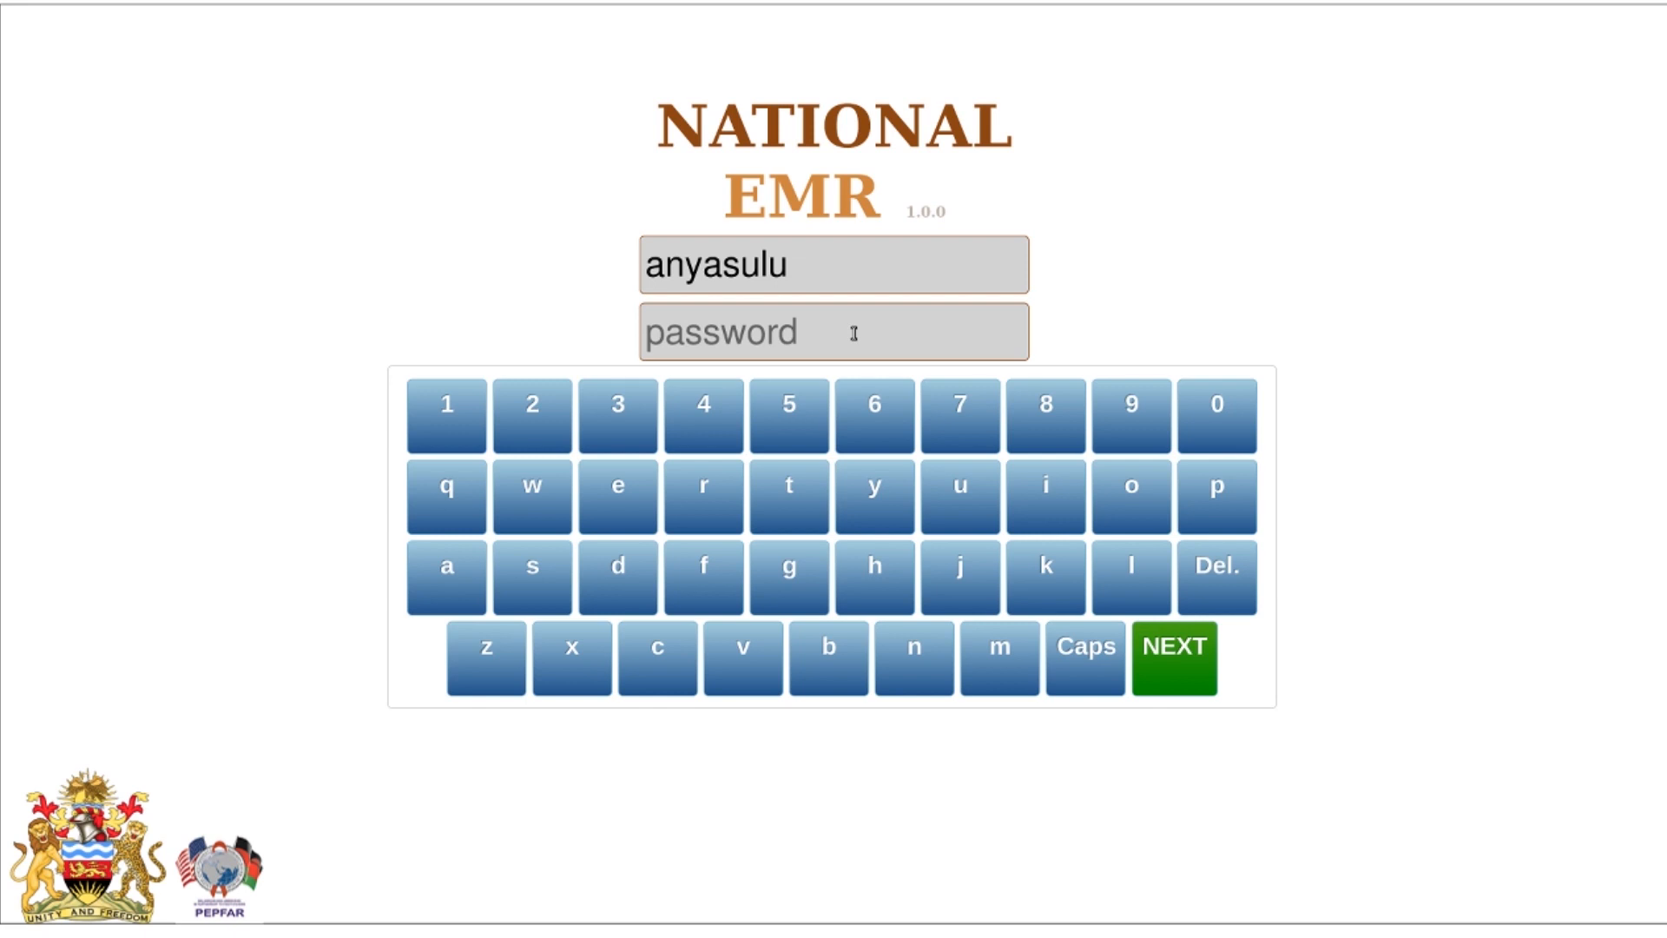
# Enter the account password and log in
pyautogui.click(454, 498)
pyautogui.click(539, 501)
pyautogui.click(614, 502)
pyautogui.click(697, 501)
pyautogui.click(782, 498)
pyautogui.click(881, 496)
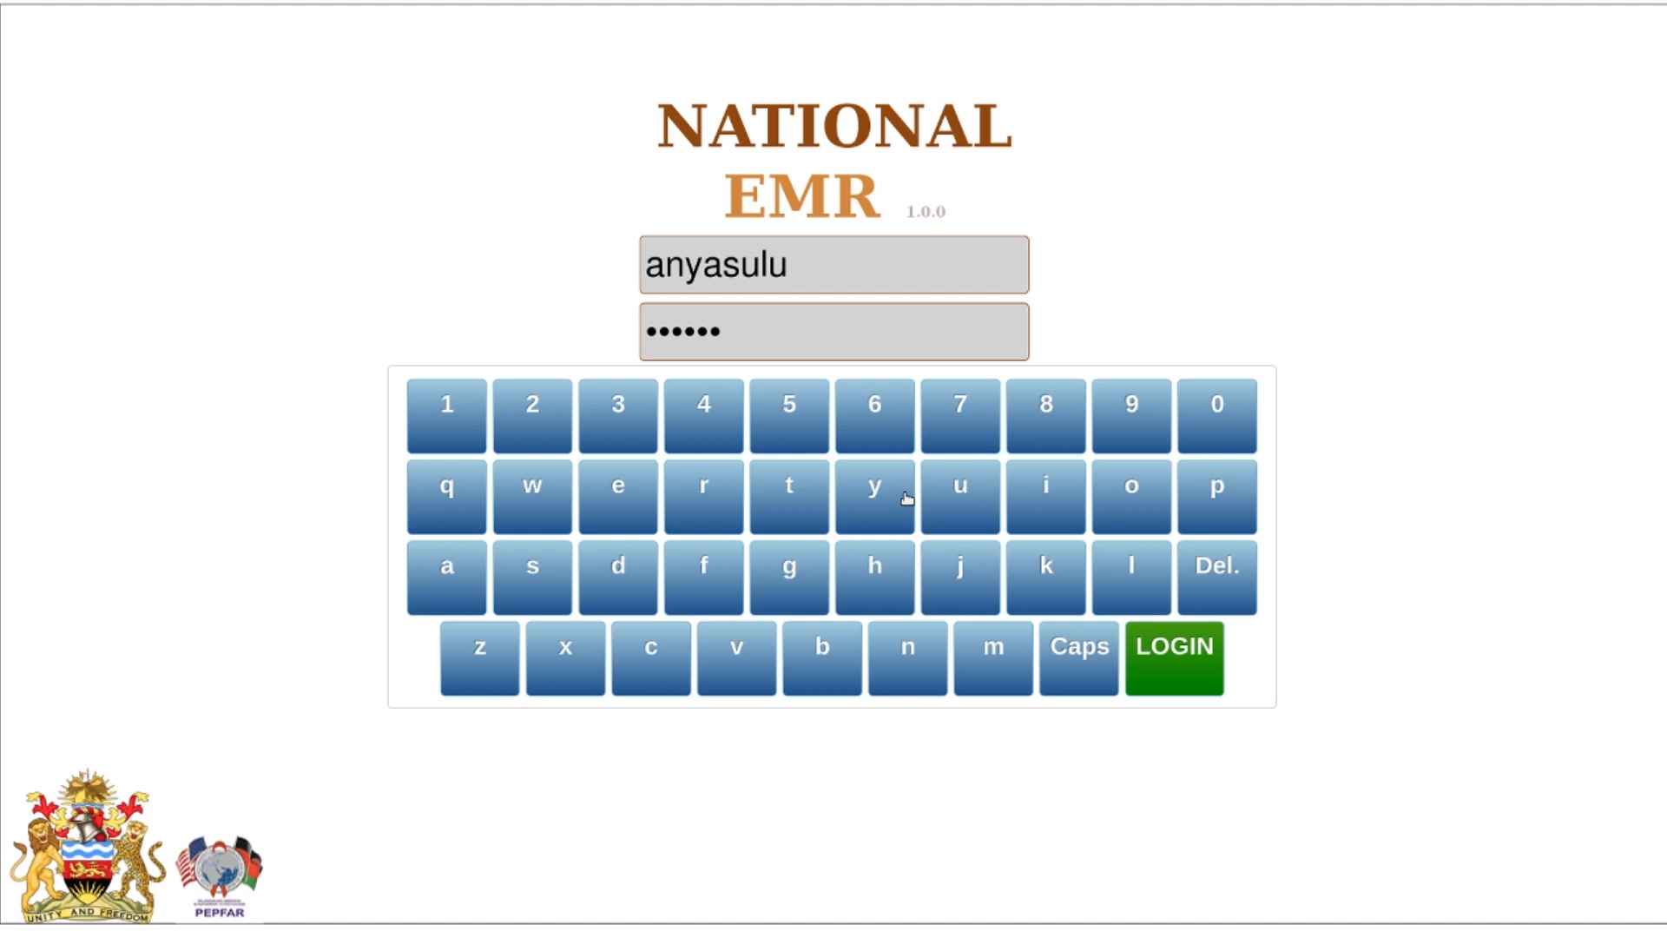
pyautogui.click(1190, 658)
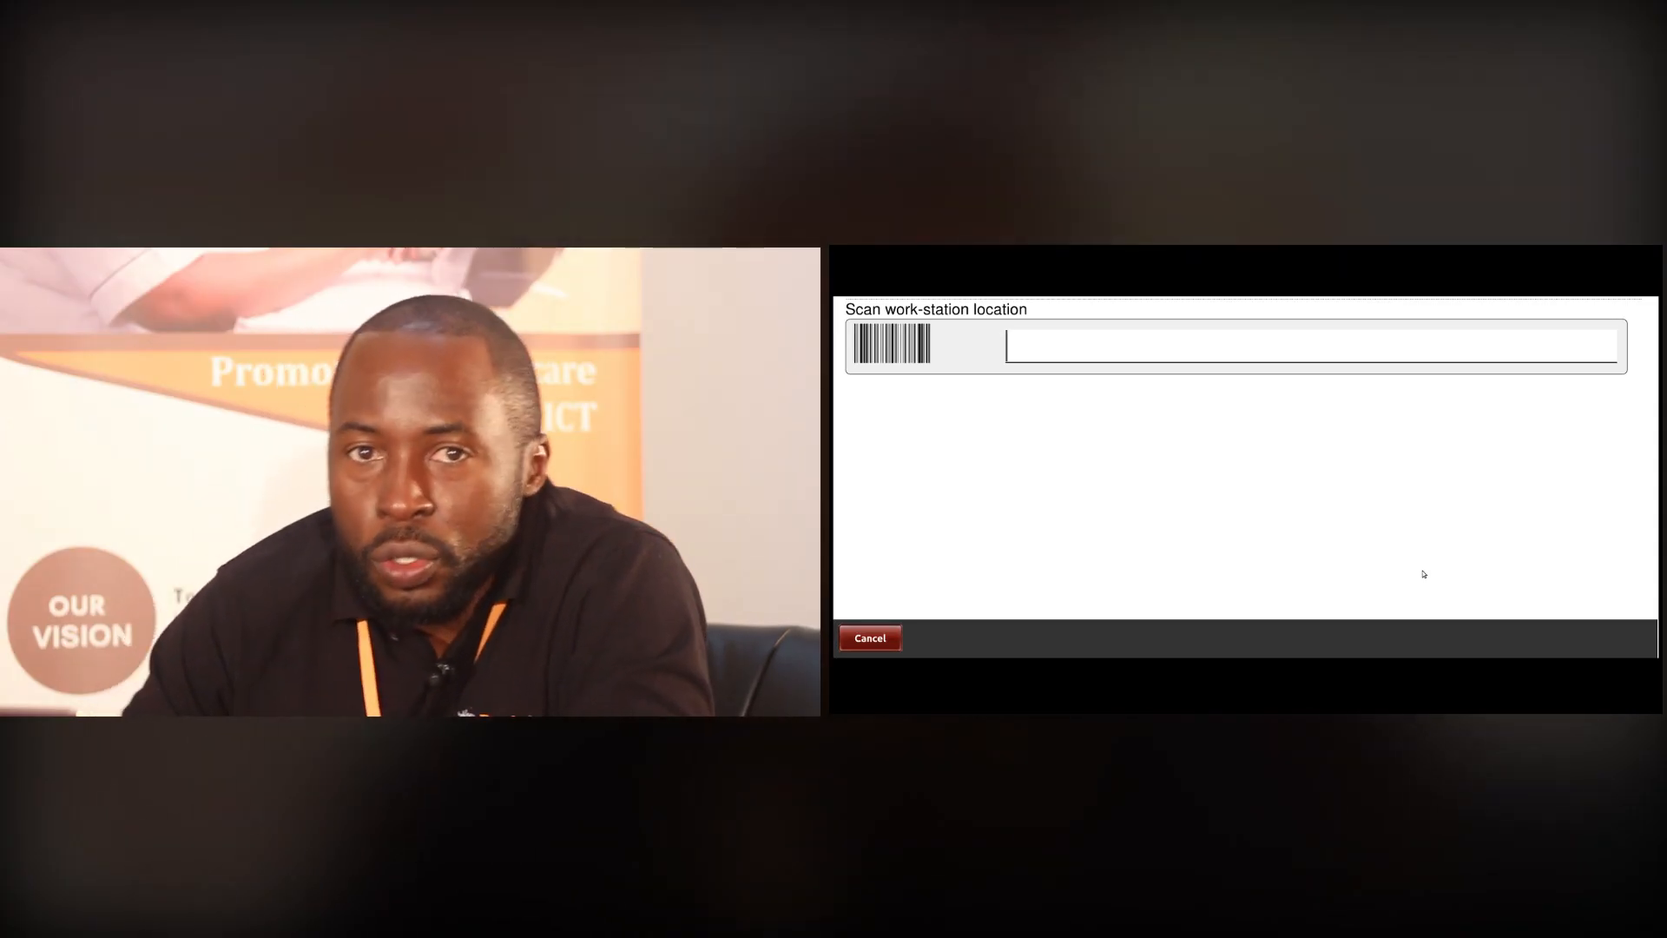
# Enter work-station location code 725
pyautogui.write('725')
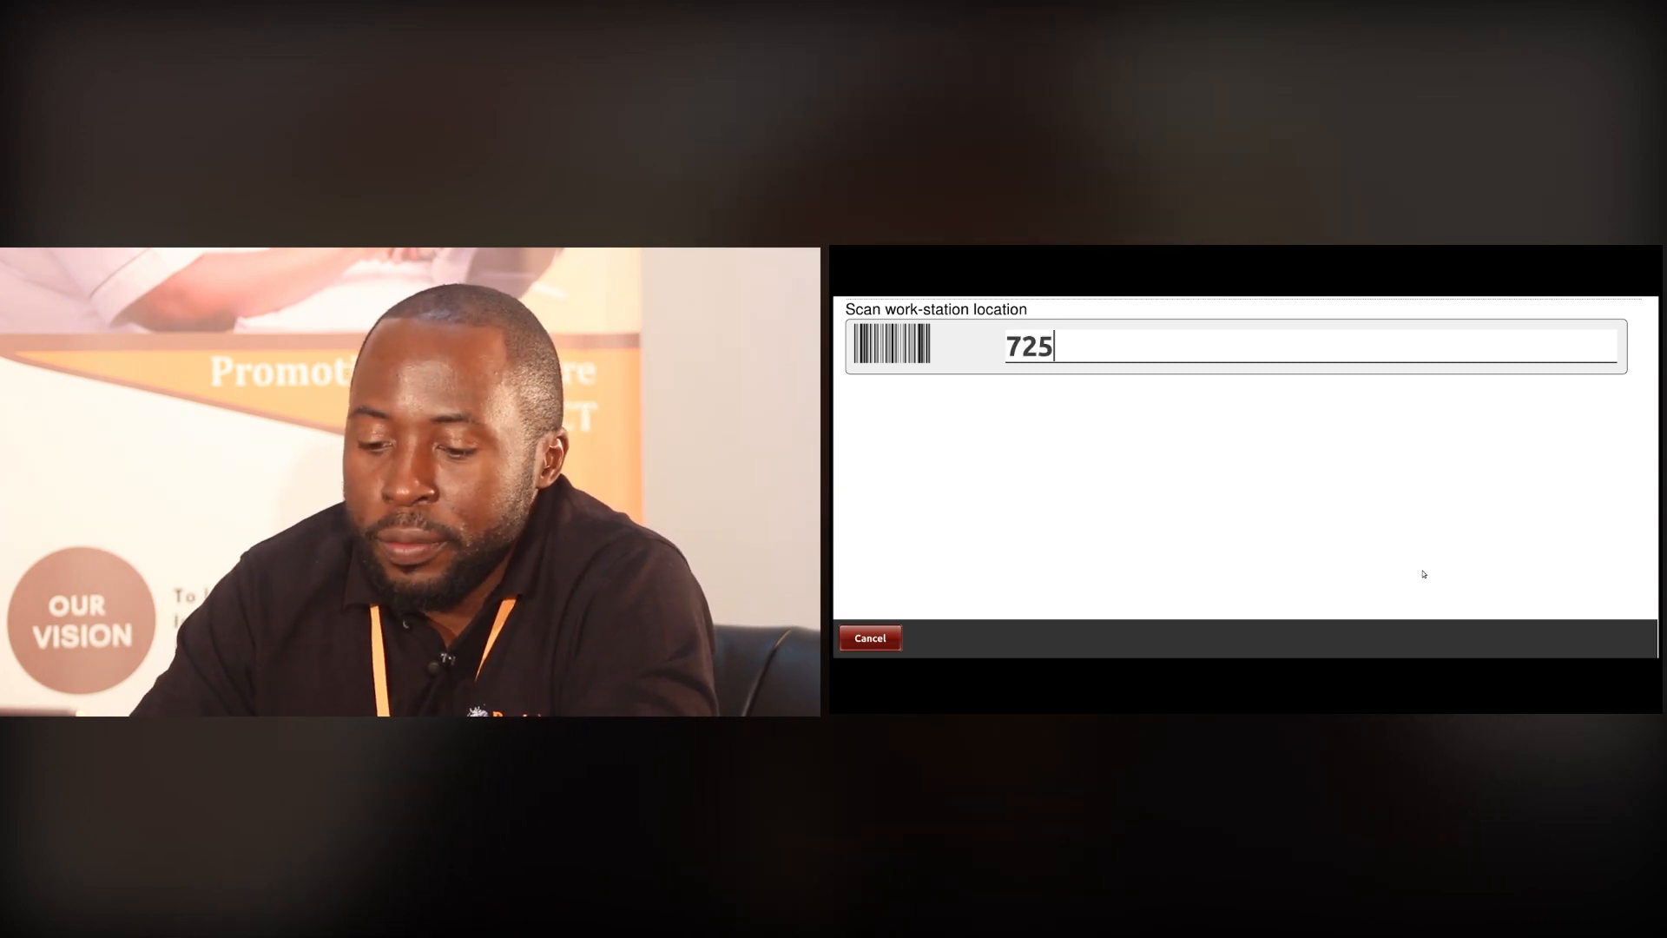
pyautogui.press('Return')
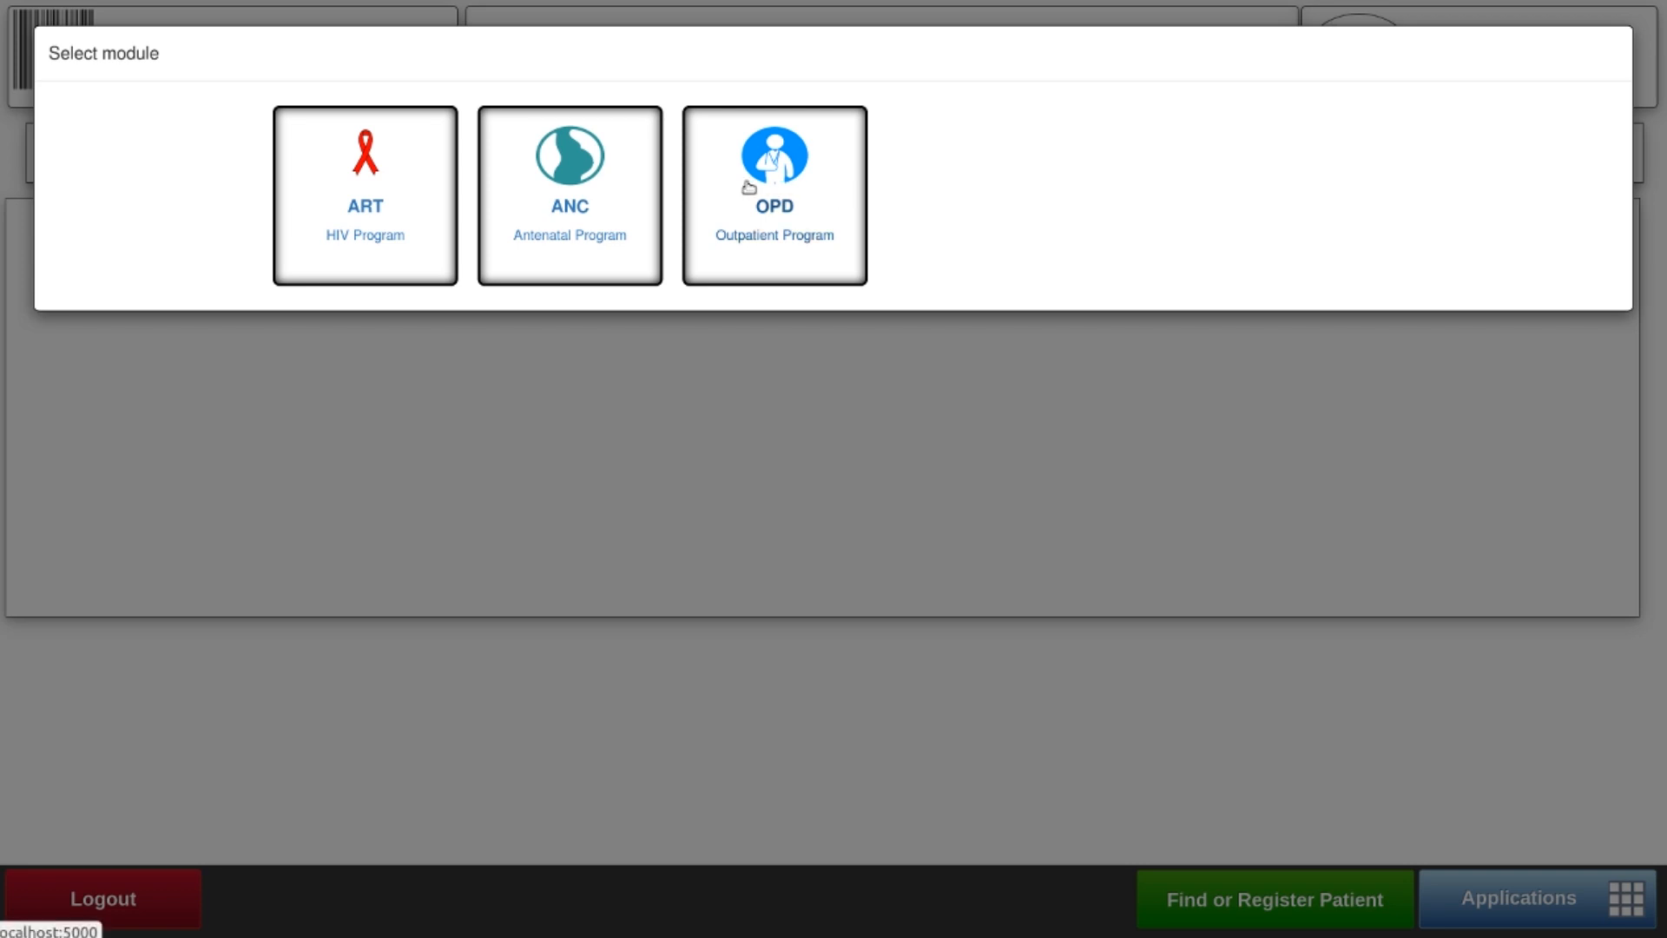
# Choose the ART program and finish with all activities left selected
pyautogui.click(352, 202)
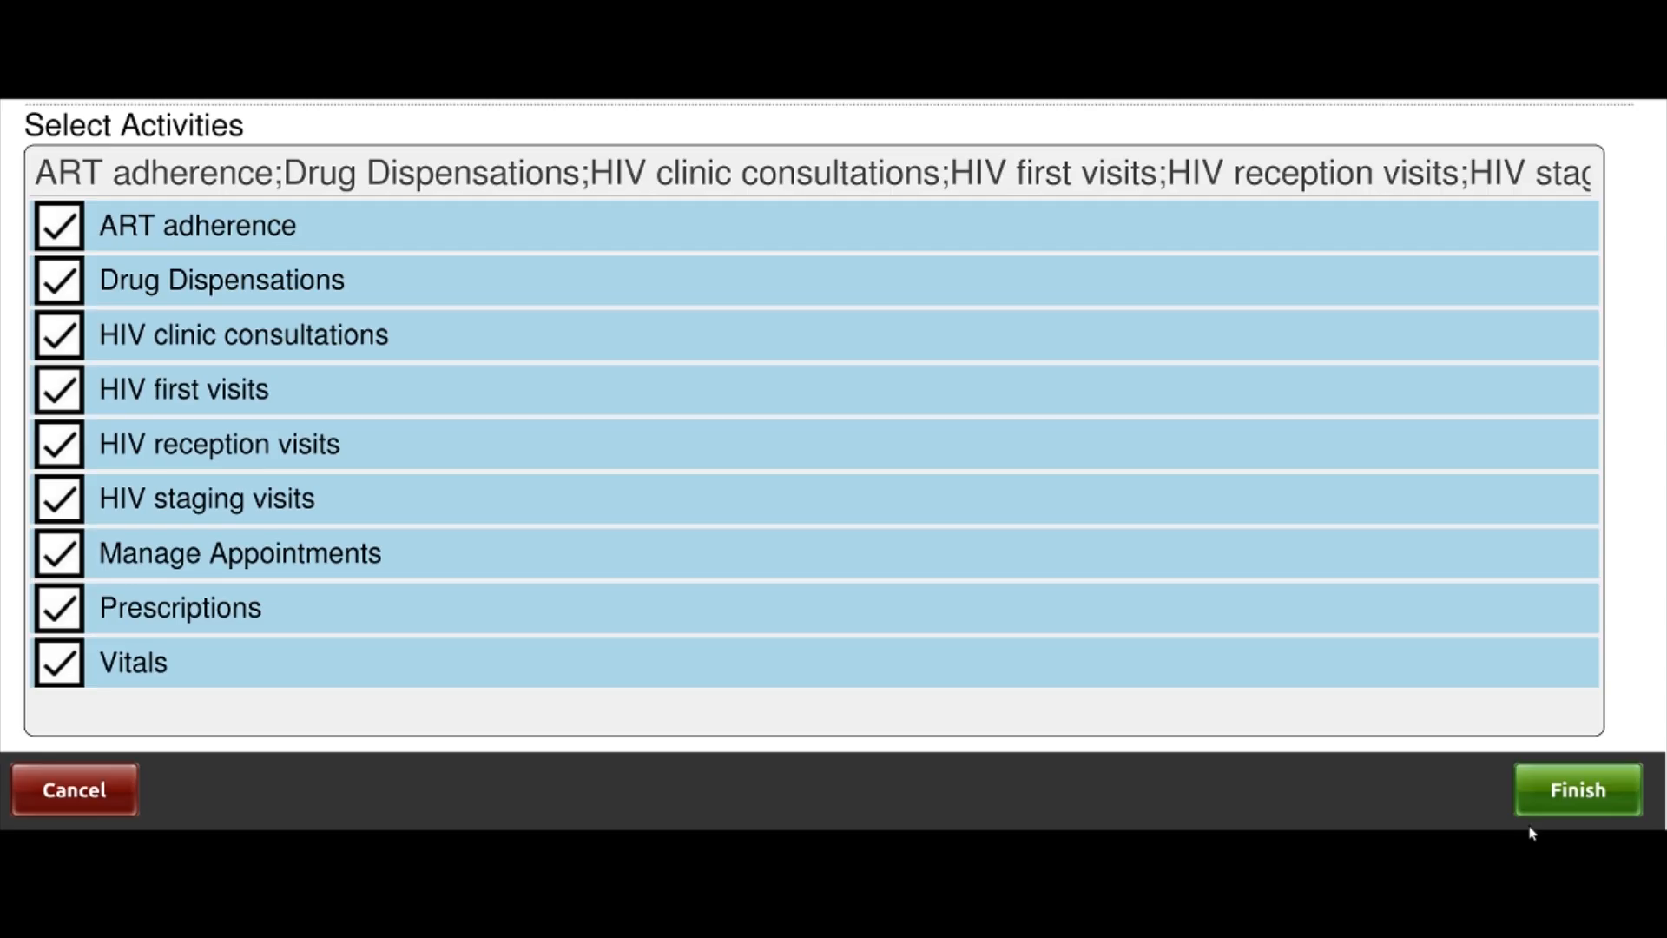
pyautogui.click(1557, 795)
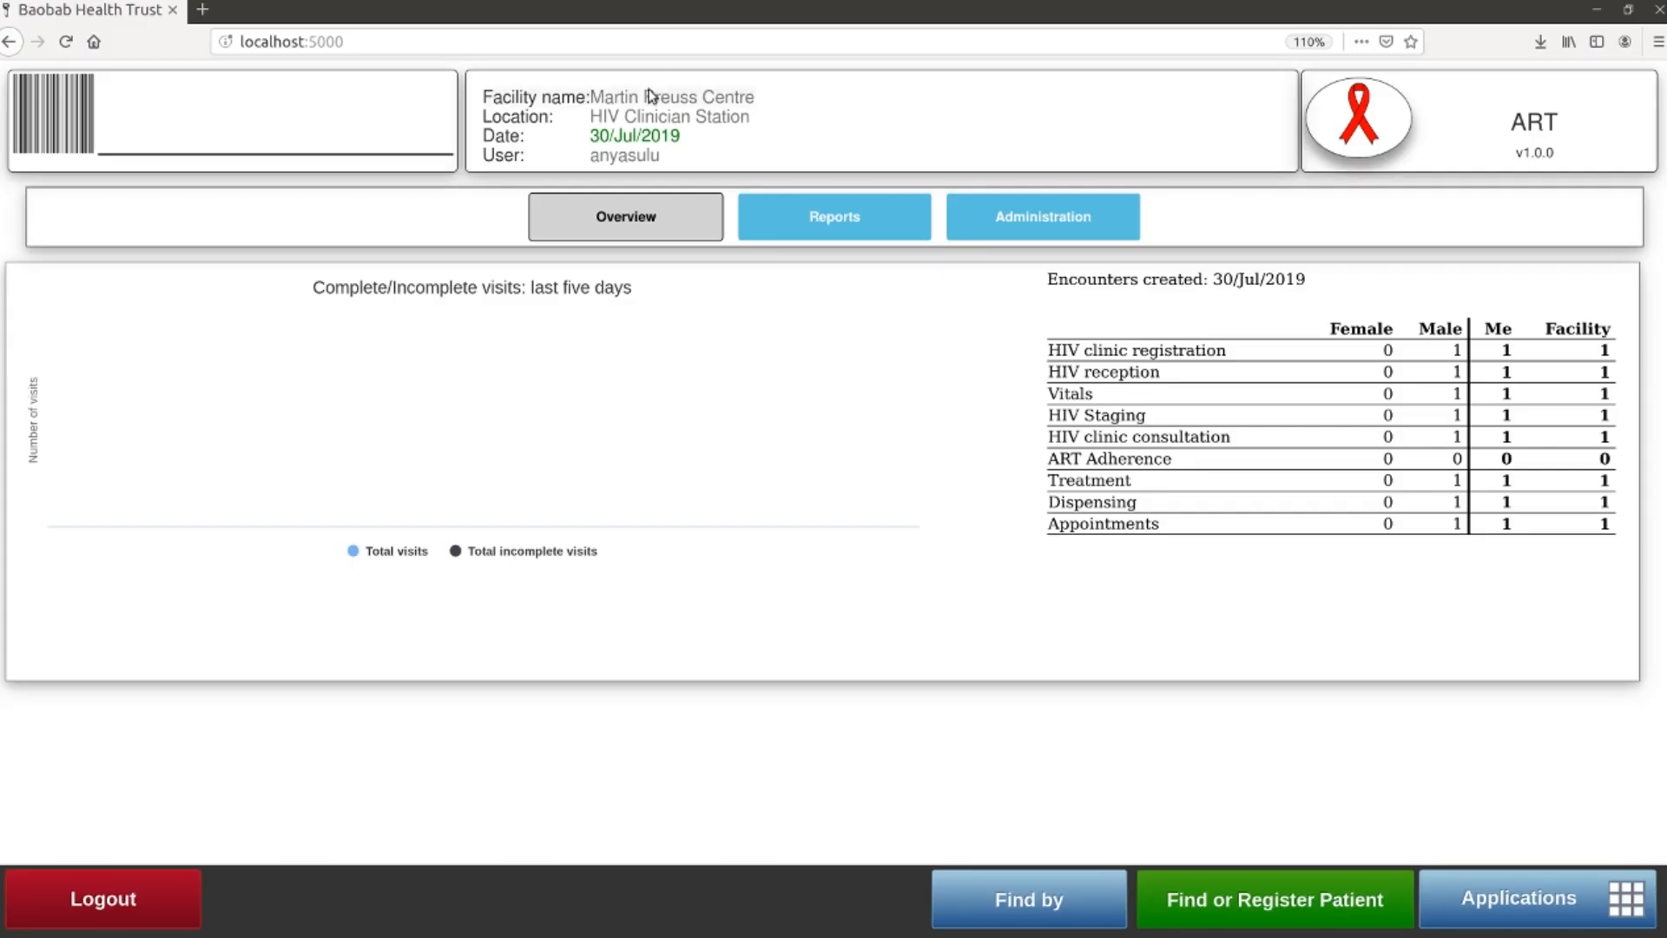
# Switch the browser to fullscreen with F11
pyautogui.press('F11')
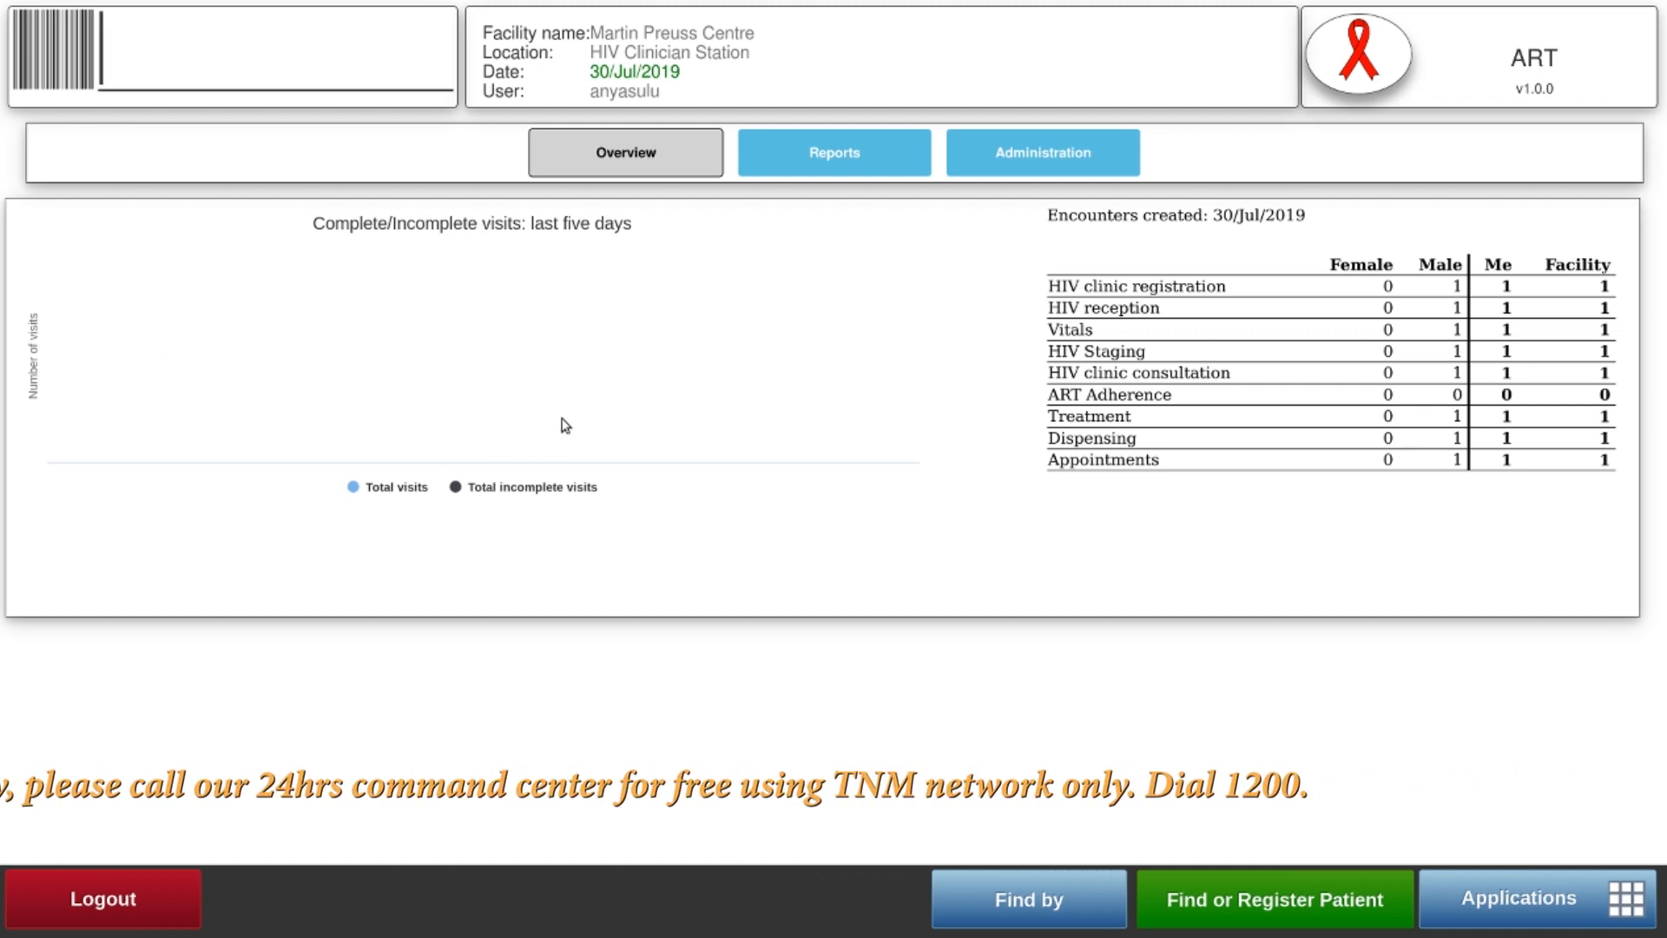
# View the Reports and Administration tabs, then return to the Overview dashboard
pyautogui.click(841, 161)
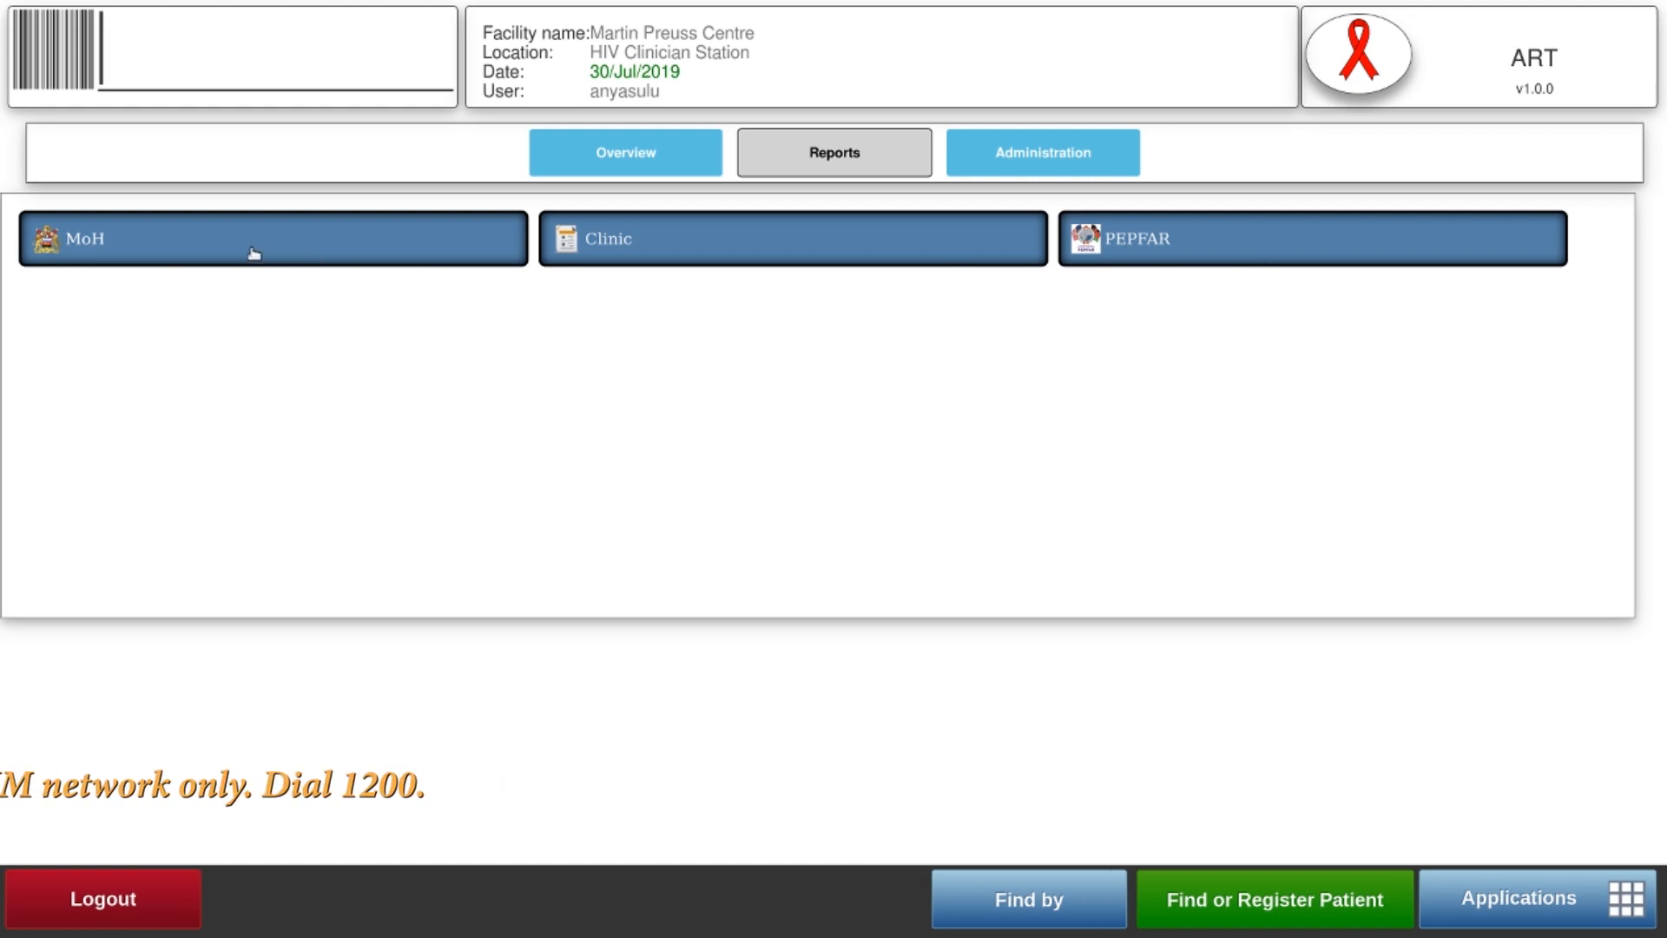
pyautogui.click(1032, 158)
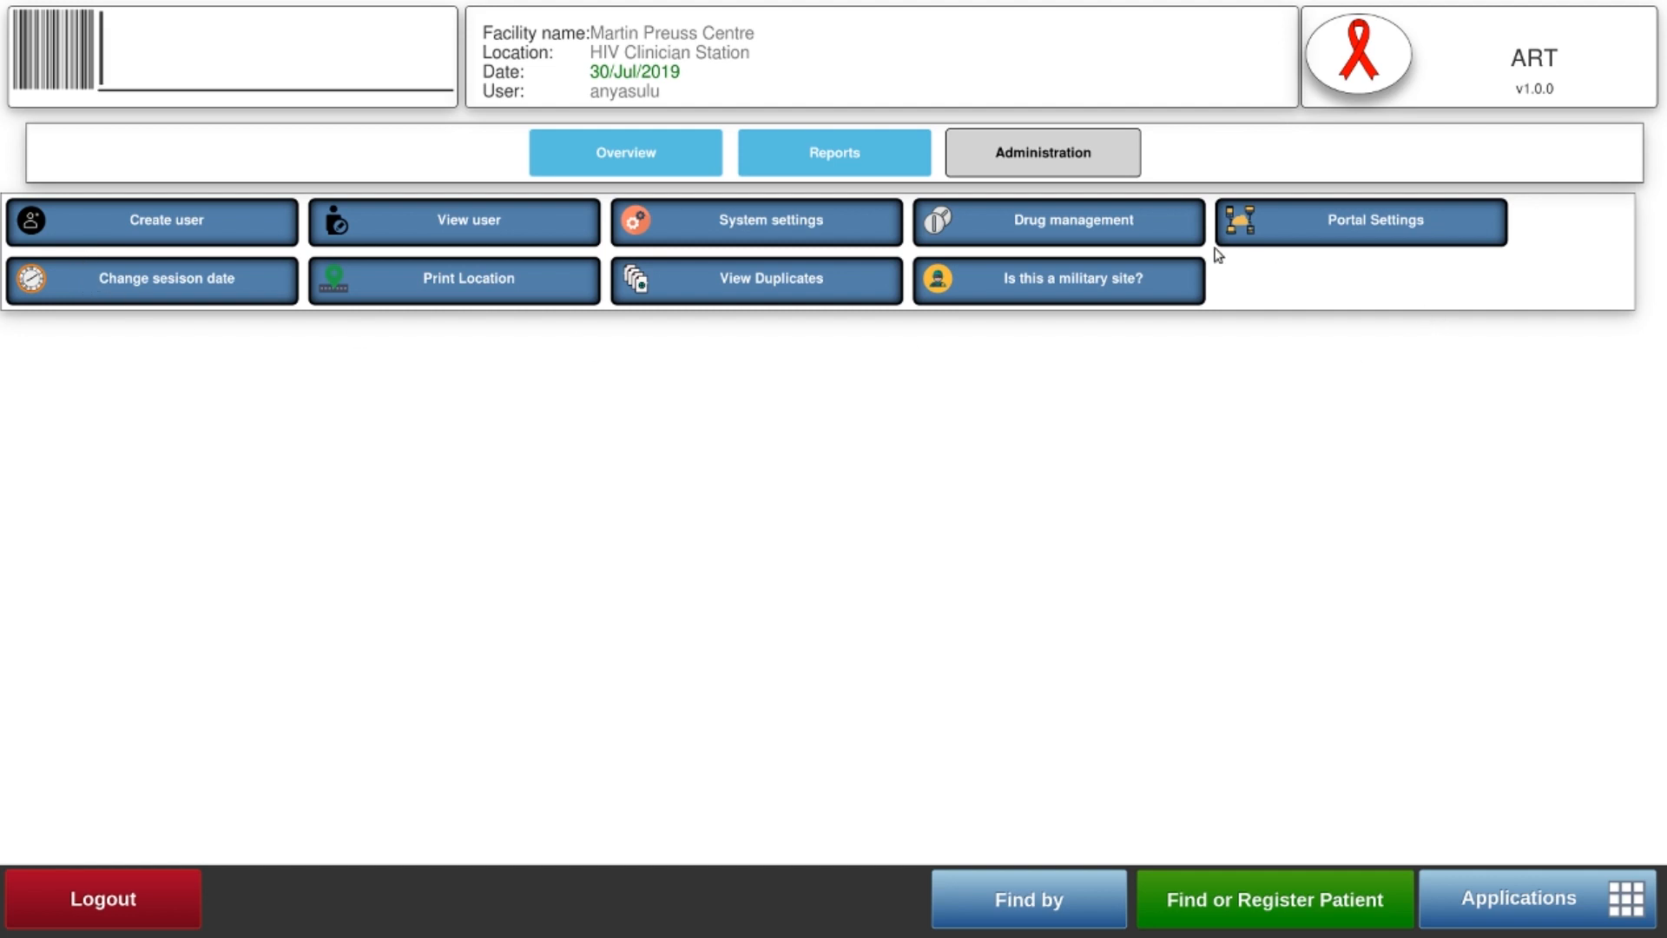
pyautogui.click(644, 158)
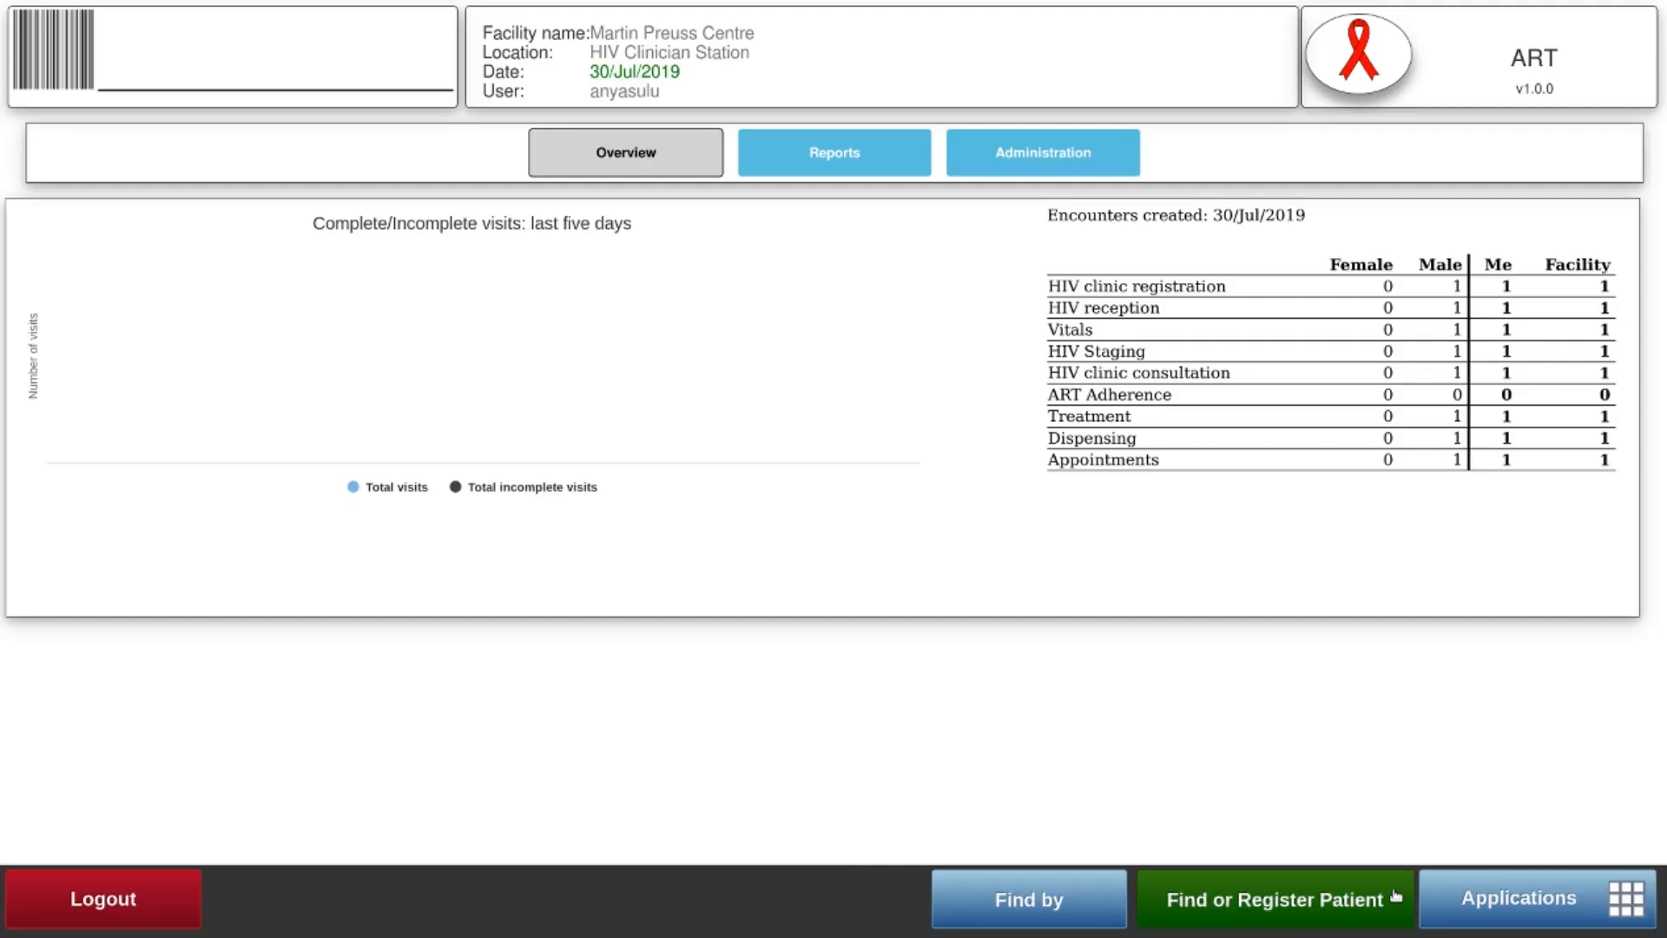
# Start a patient search with first name Test and last name Client
pyautogui.click(1329, 903)
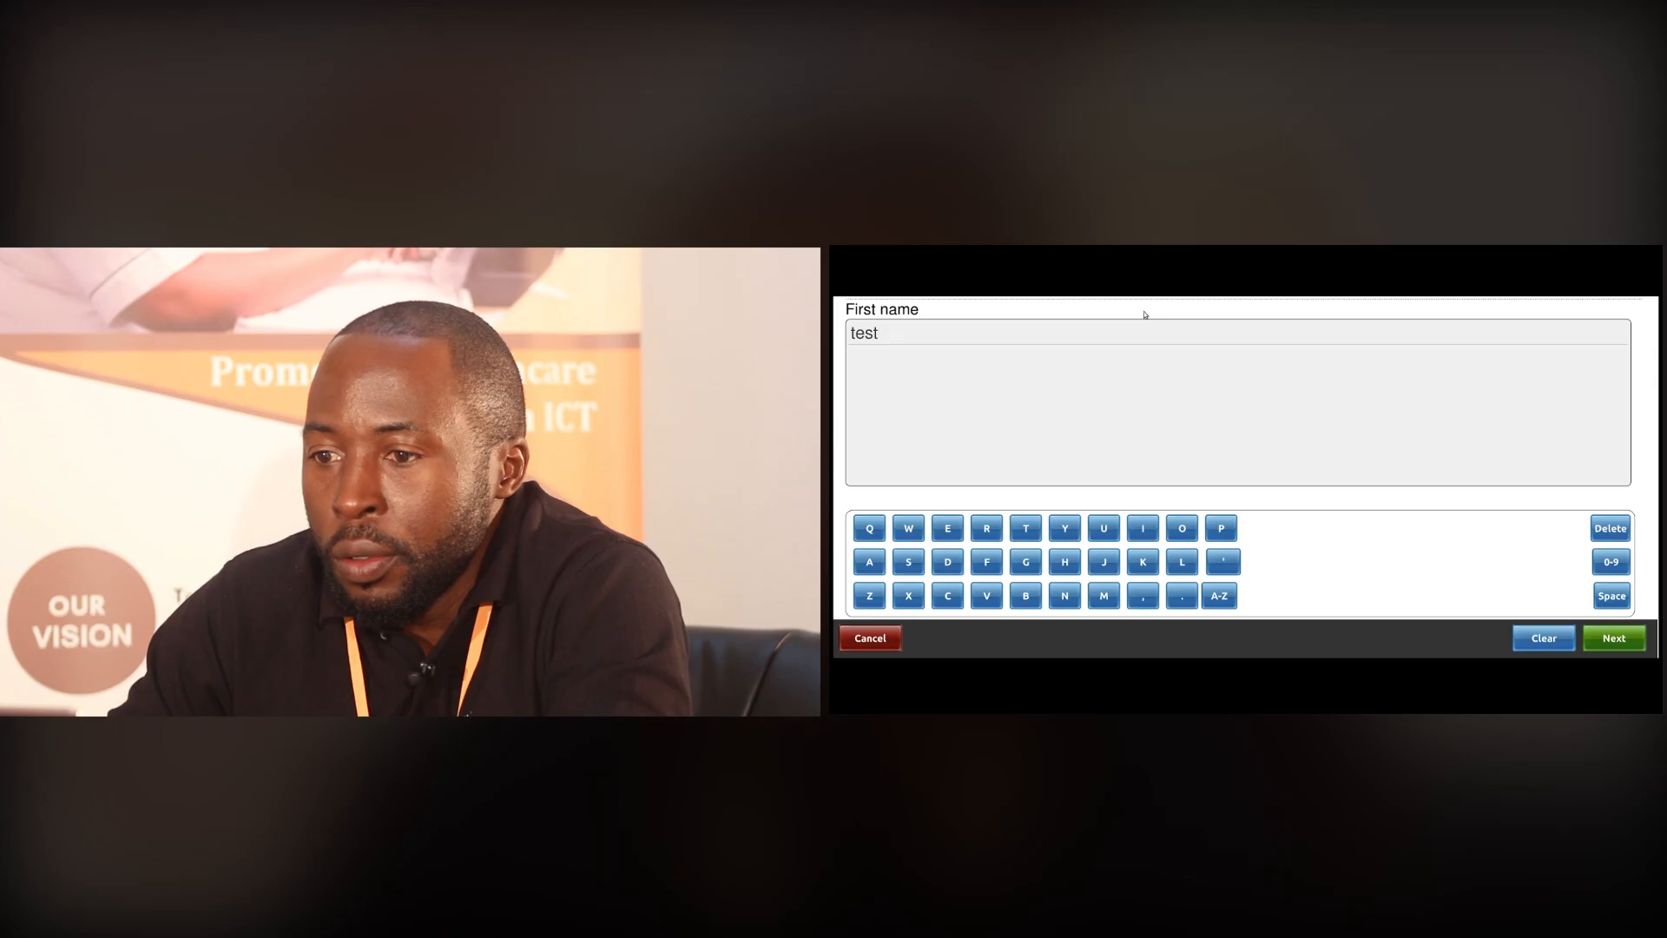
pyautogui.click(1628, 642)
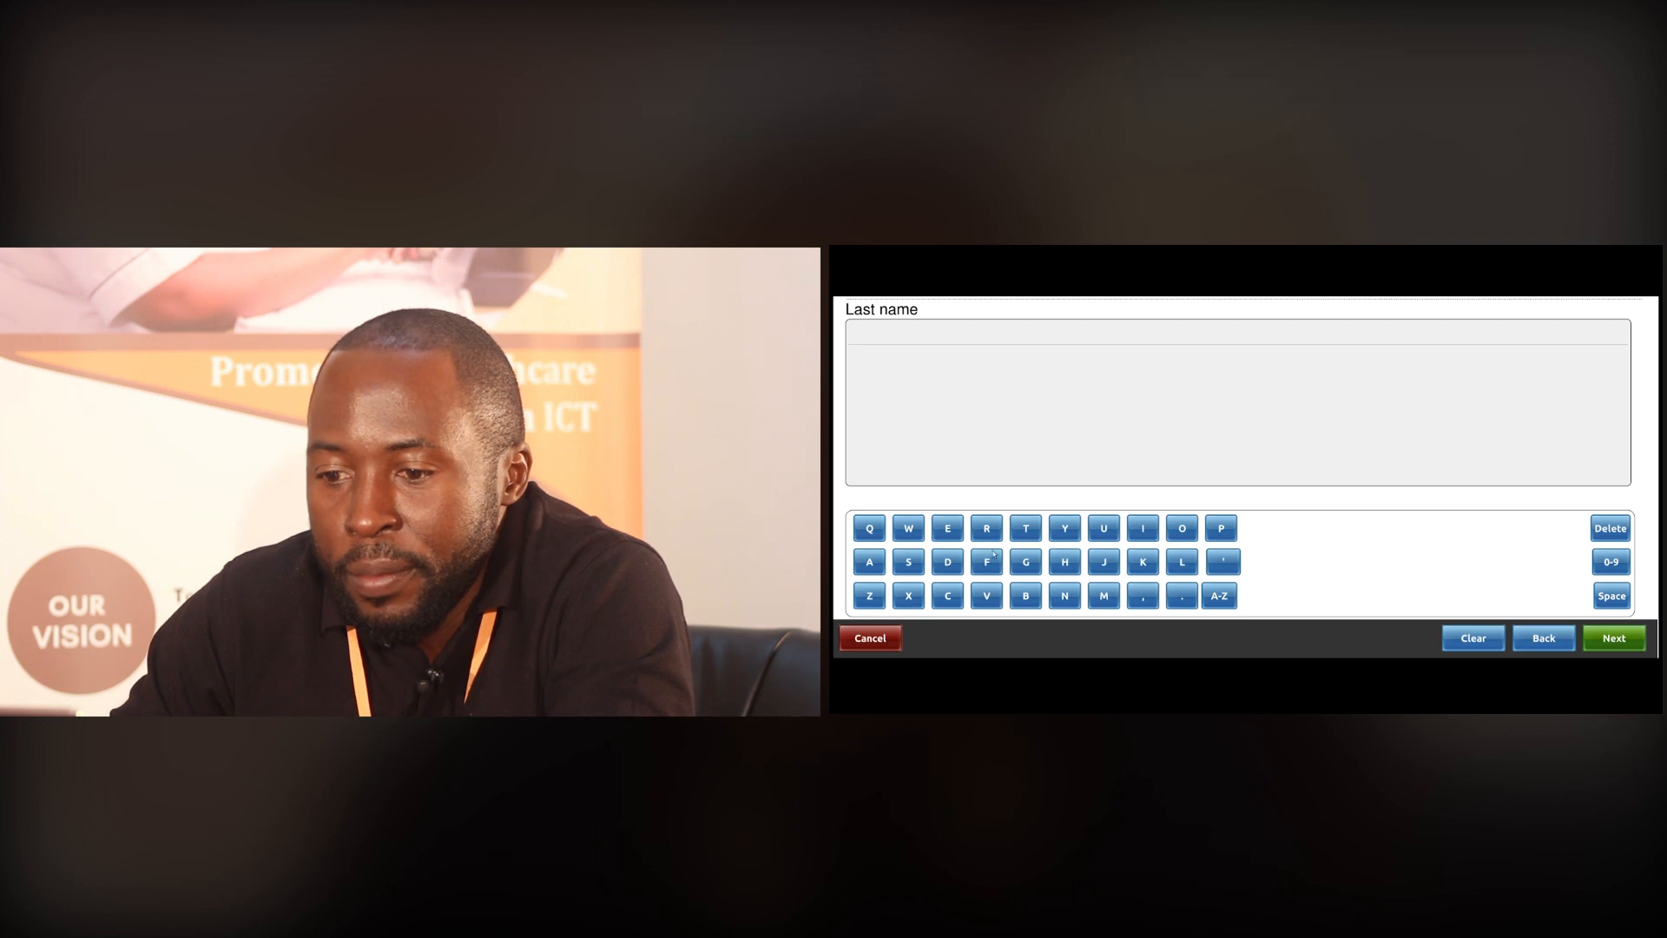
pyautogui.click(948, 596)
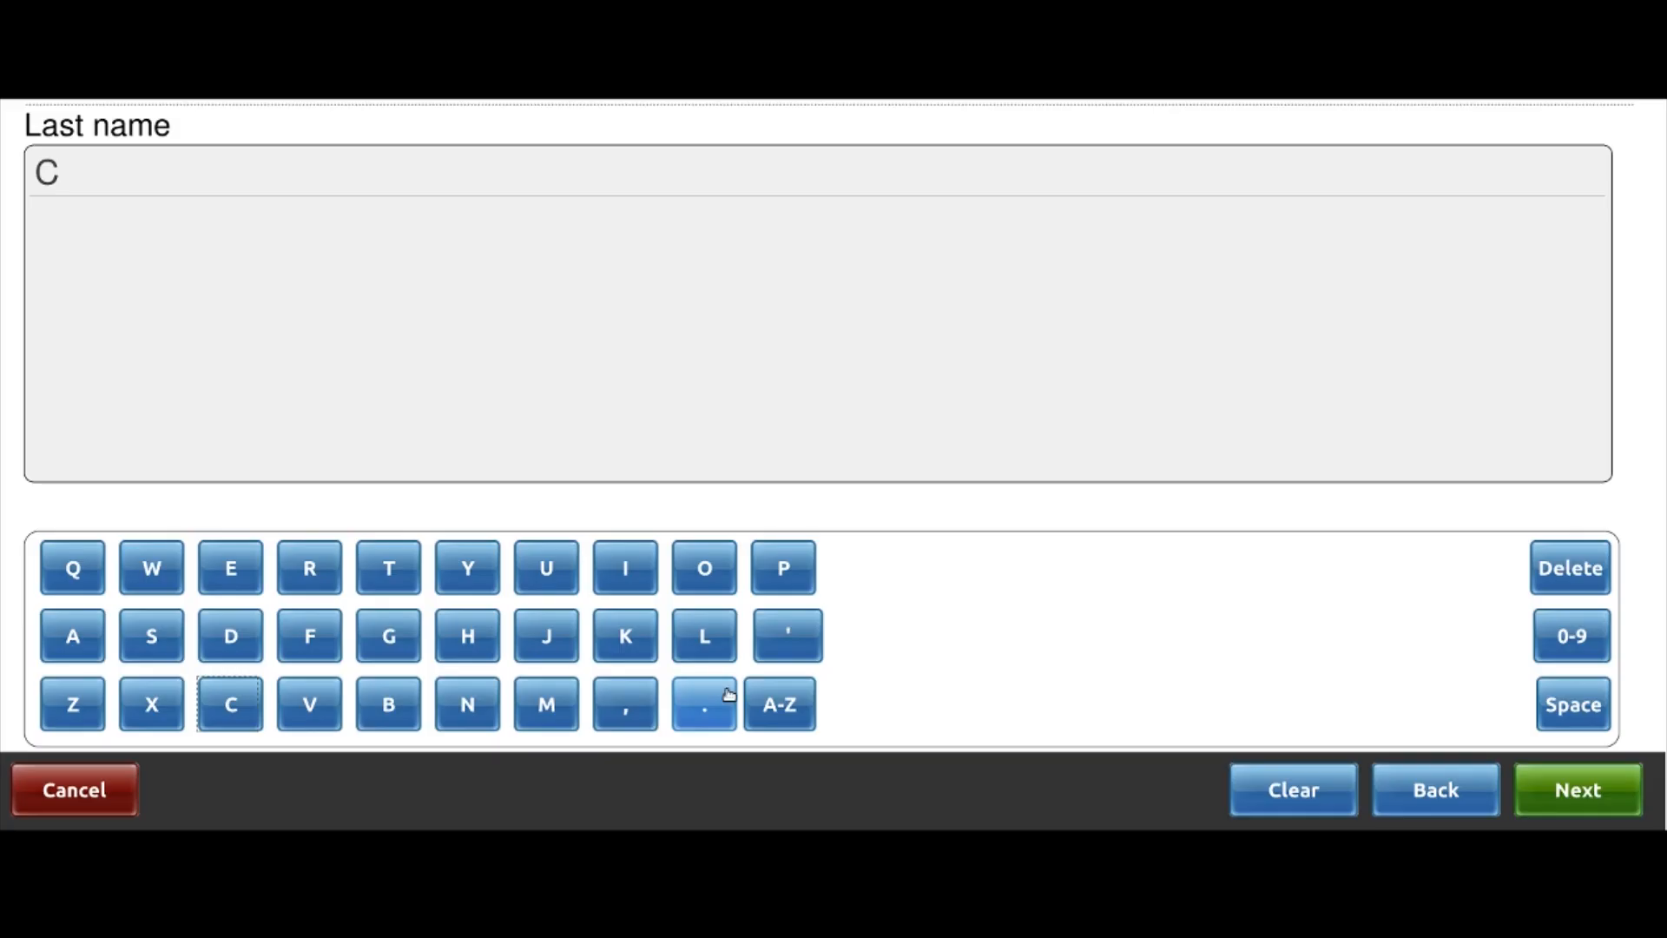
pyautogui.click(705, 636)
pyautogui.click(625, 568)
pyautogui.click(231, 569)
pyautogui.click(467, 702)
pyautogui.click(402, 582)
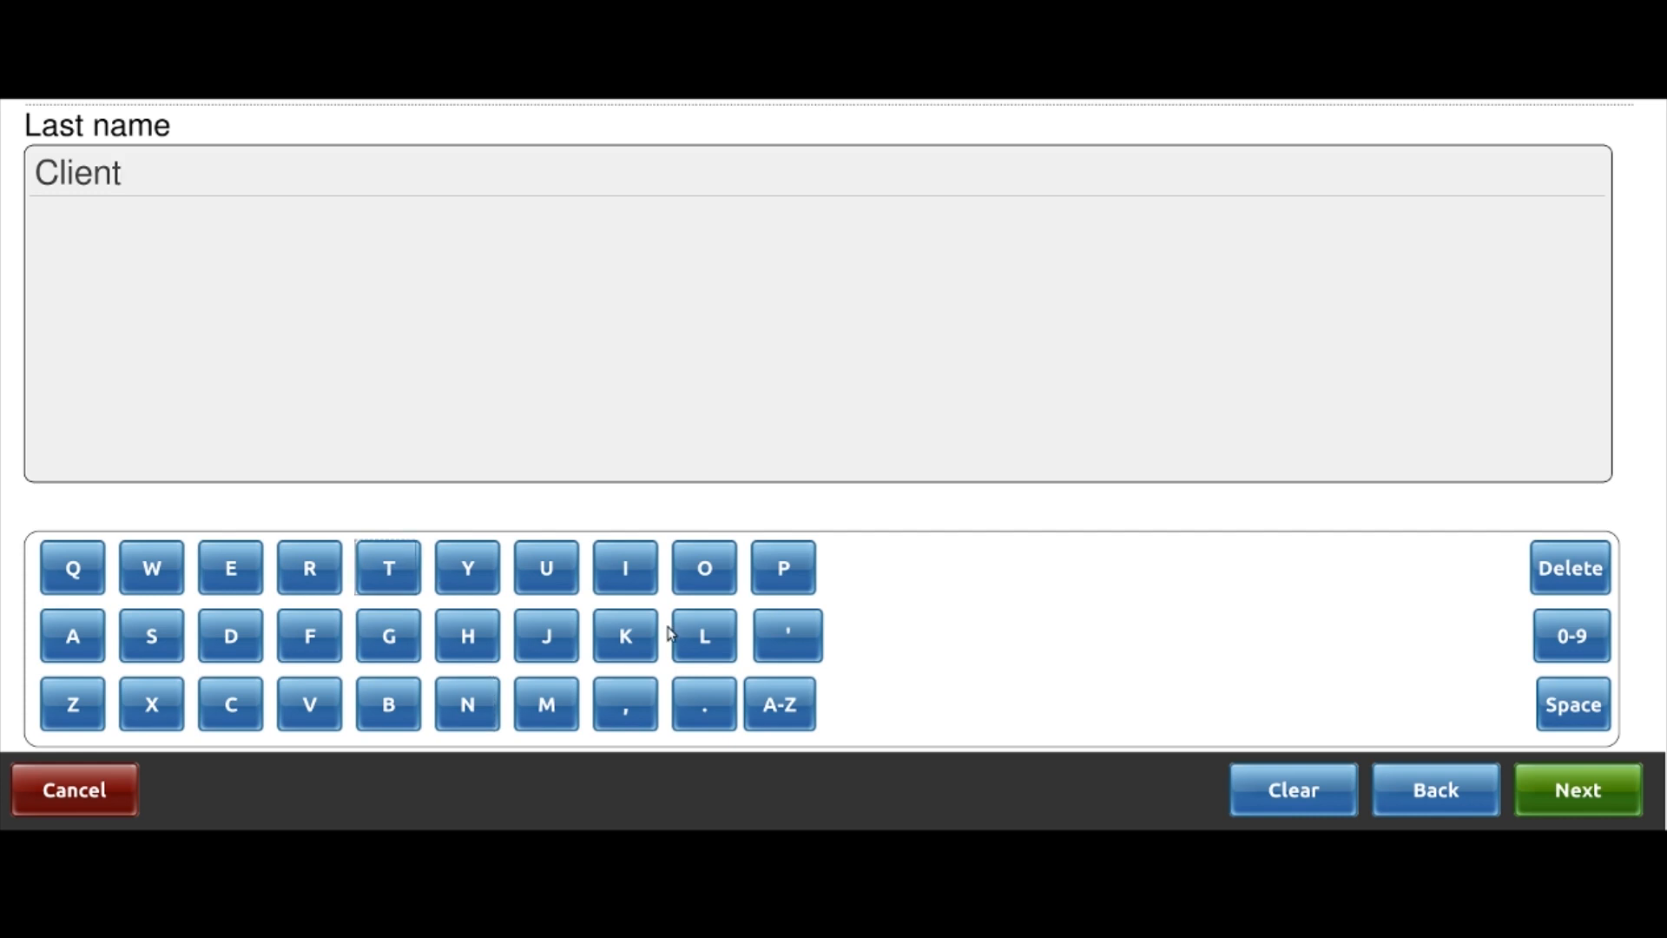
# Set the gender to Female and run the search
pyautogui.click(1577, 788)
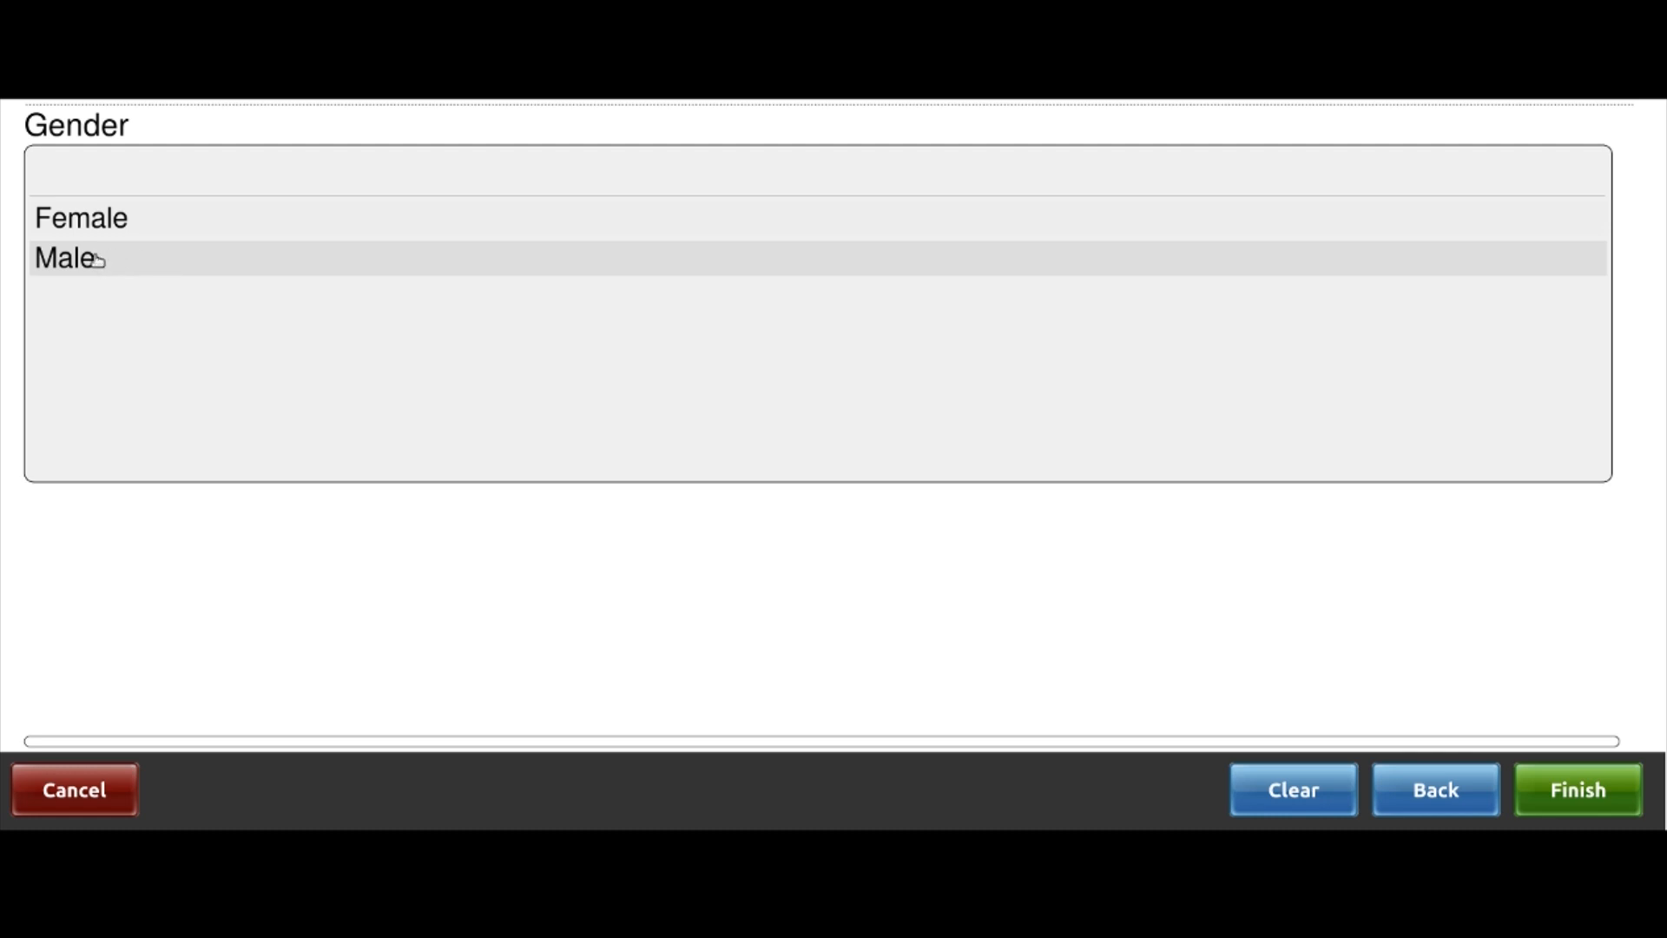
pyautogui.click(114, 226)
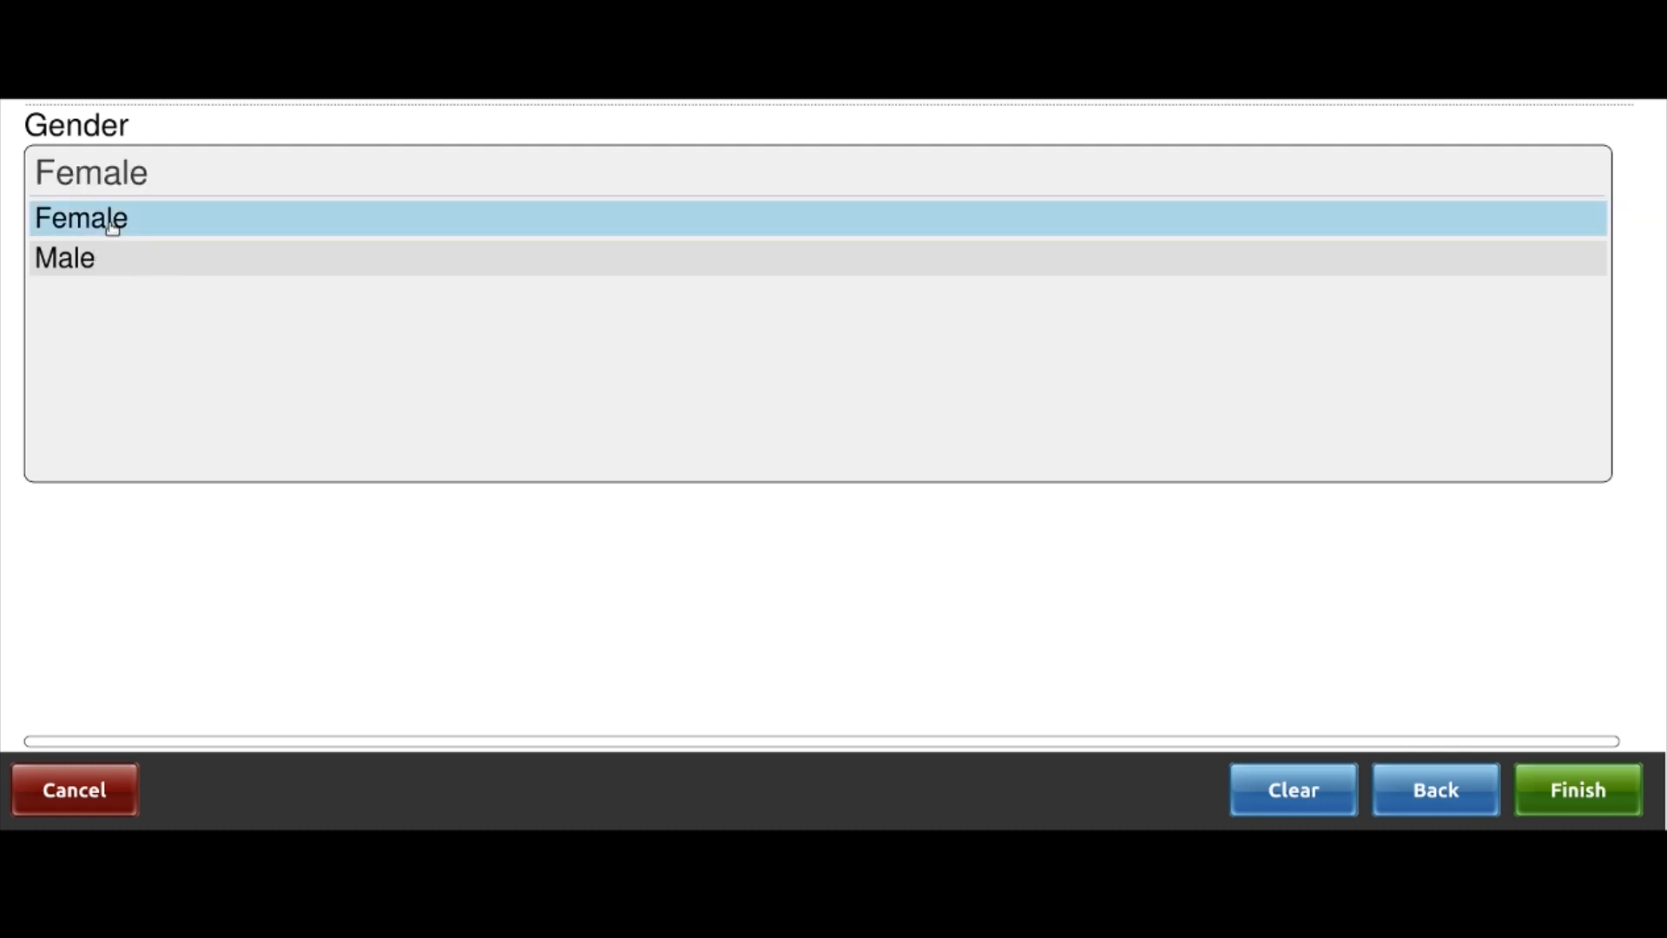
pyautogui.click(1576, 797)
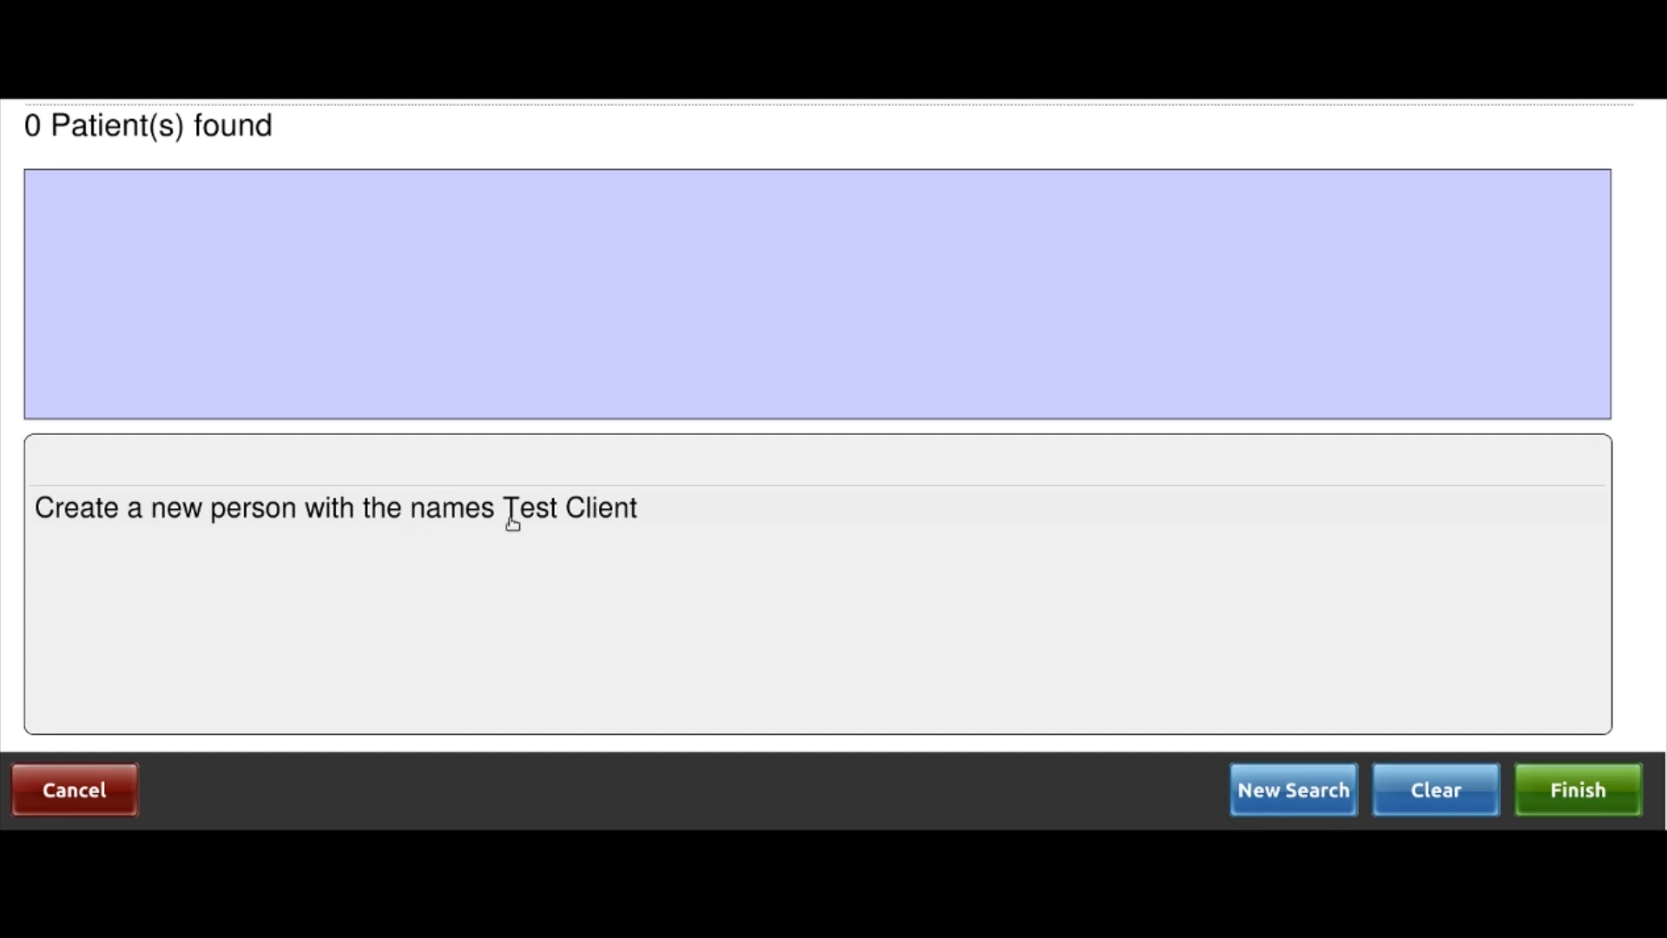
# Create a new person from the search results with birth year 1984
pyautogui.click(513, 523)
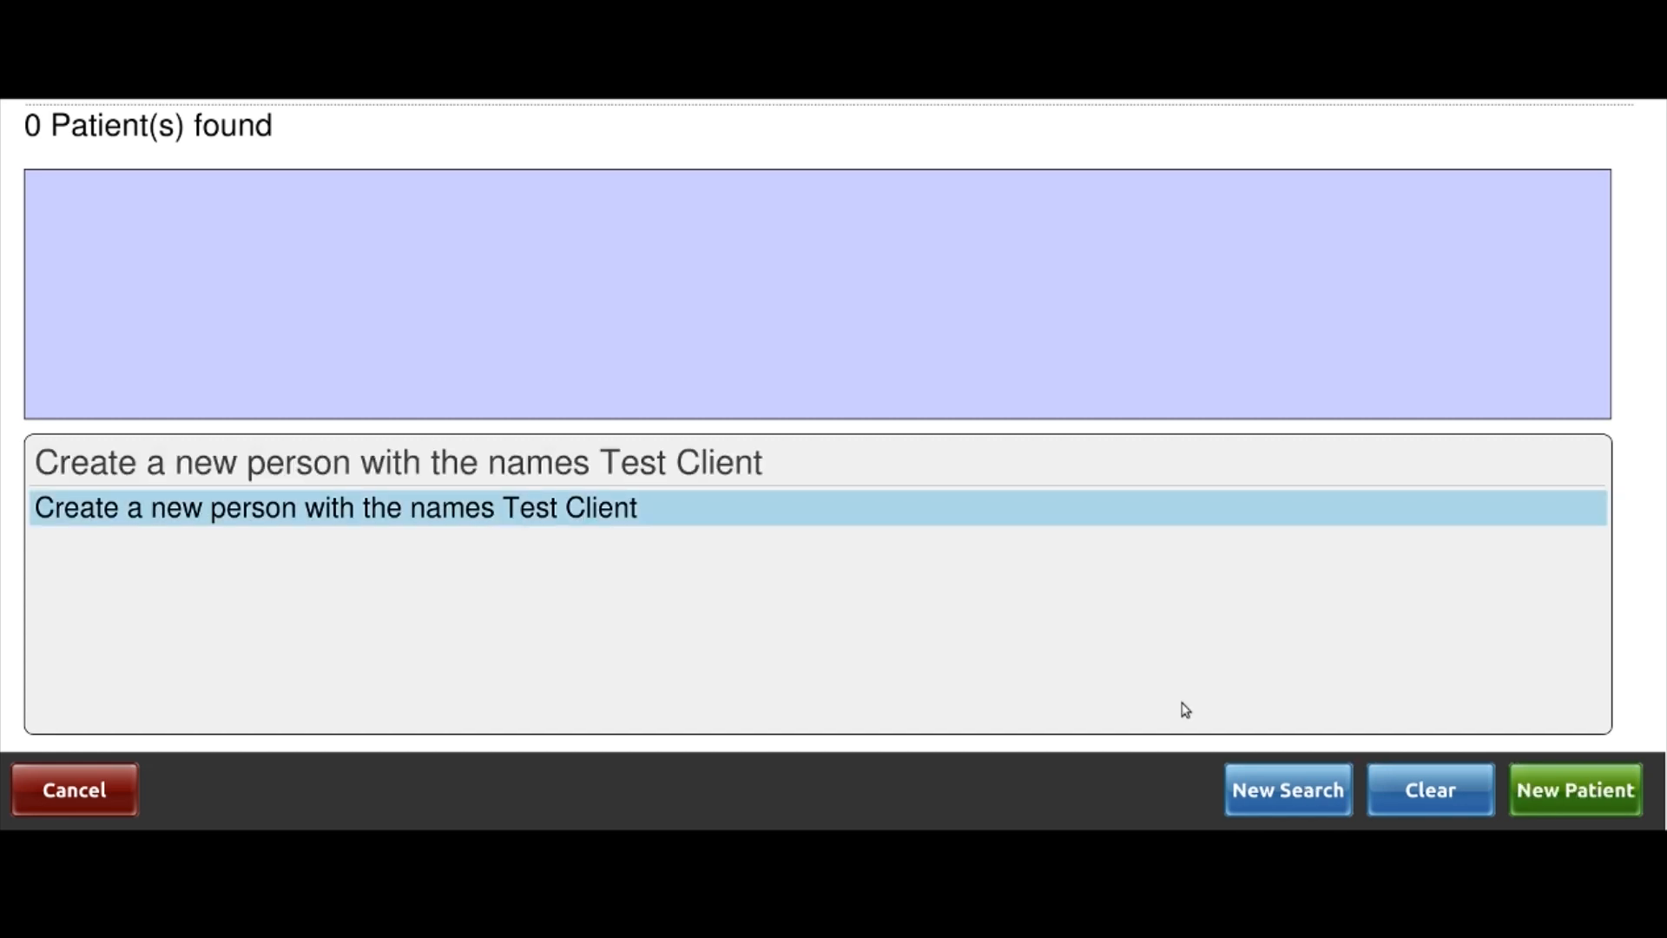
pyautogui.click(1559, 799)
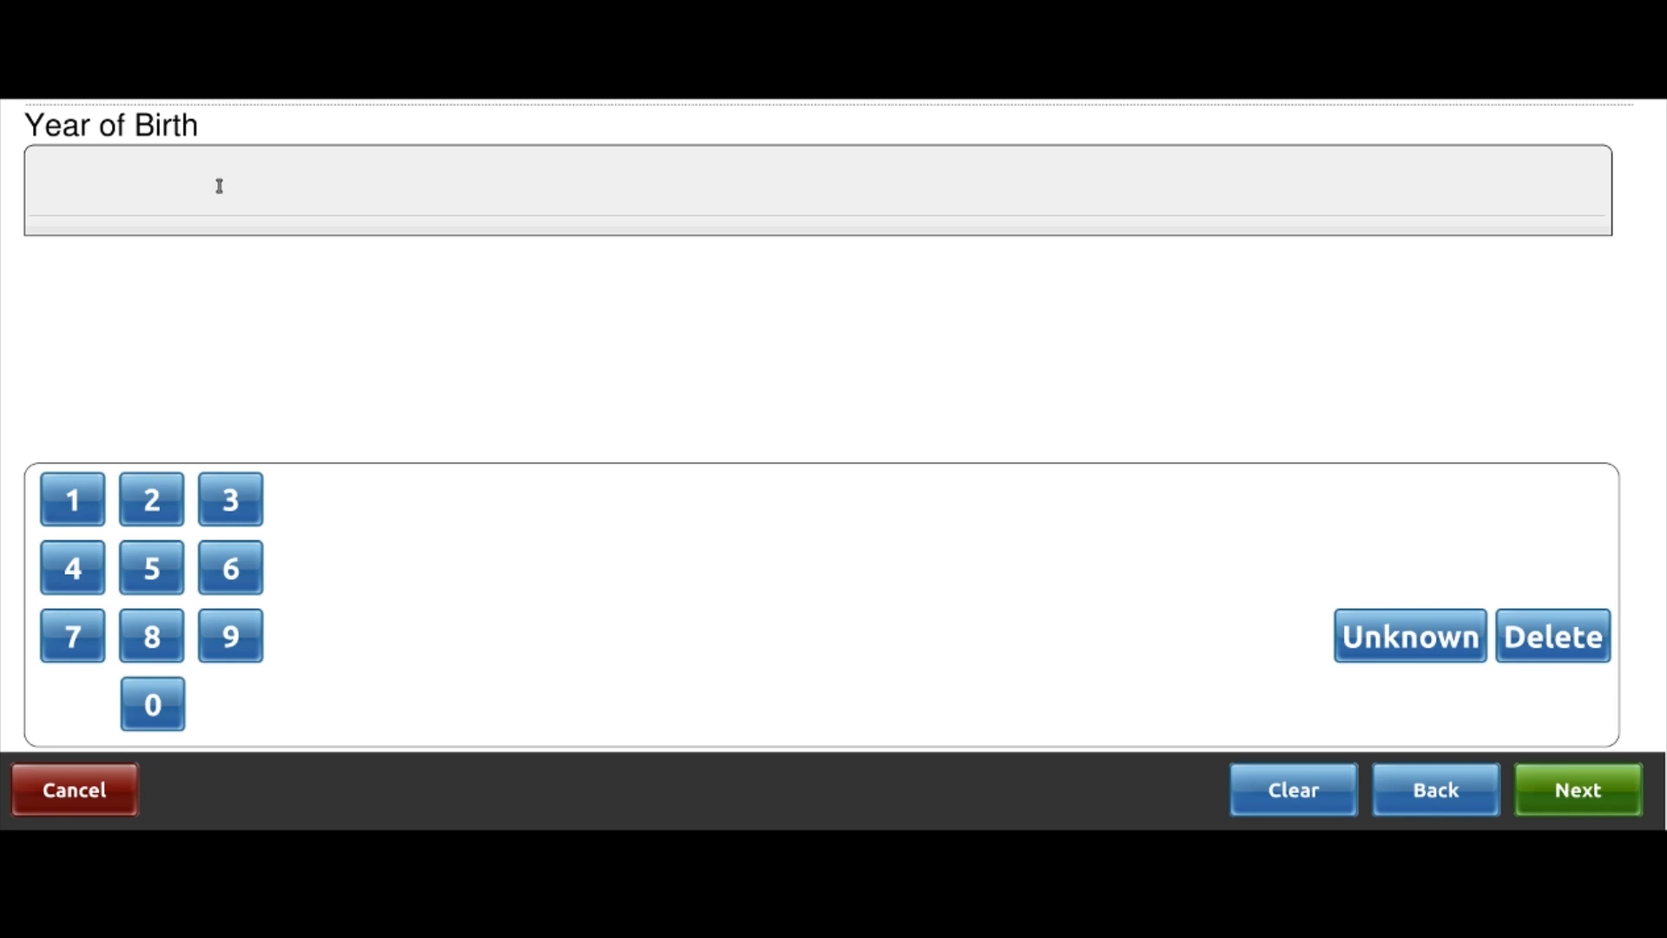
pyautogui.click(76, 499)
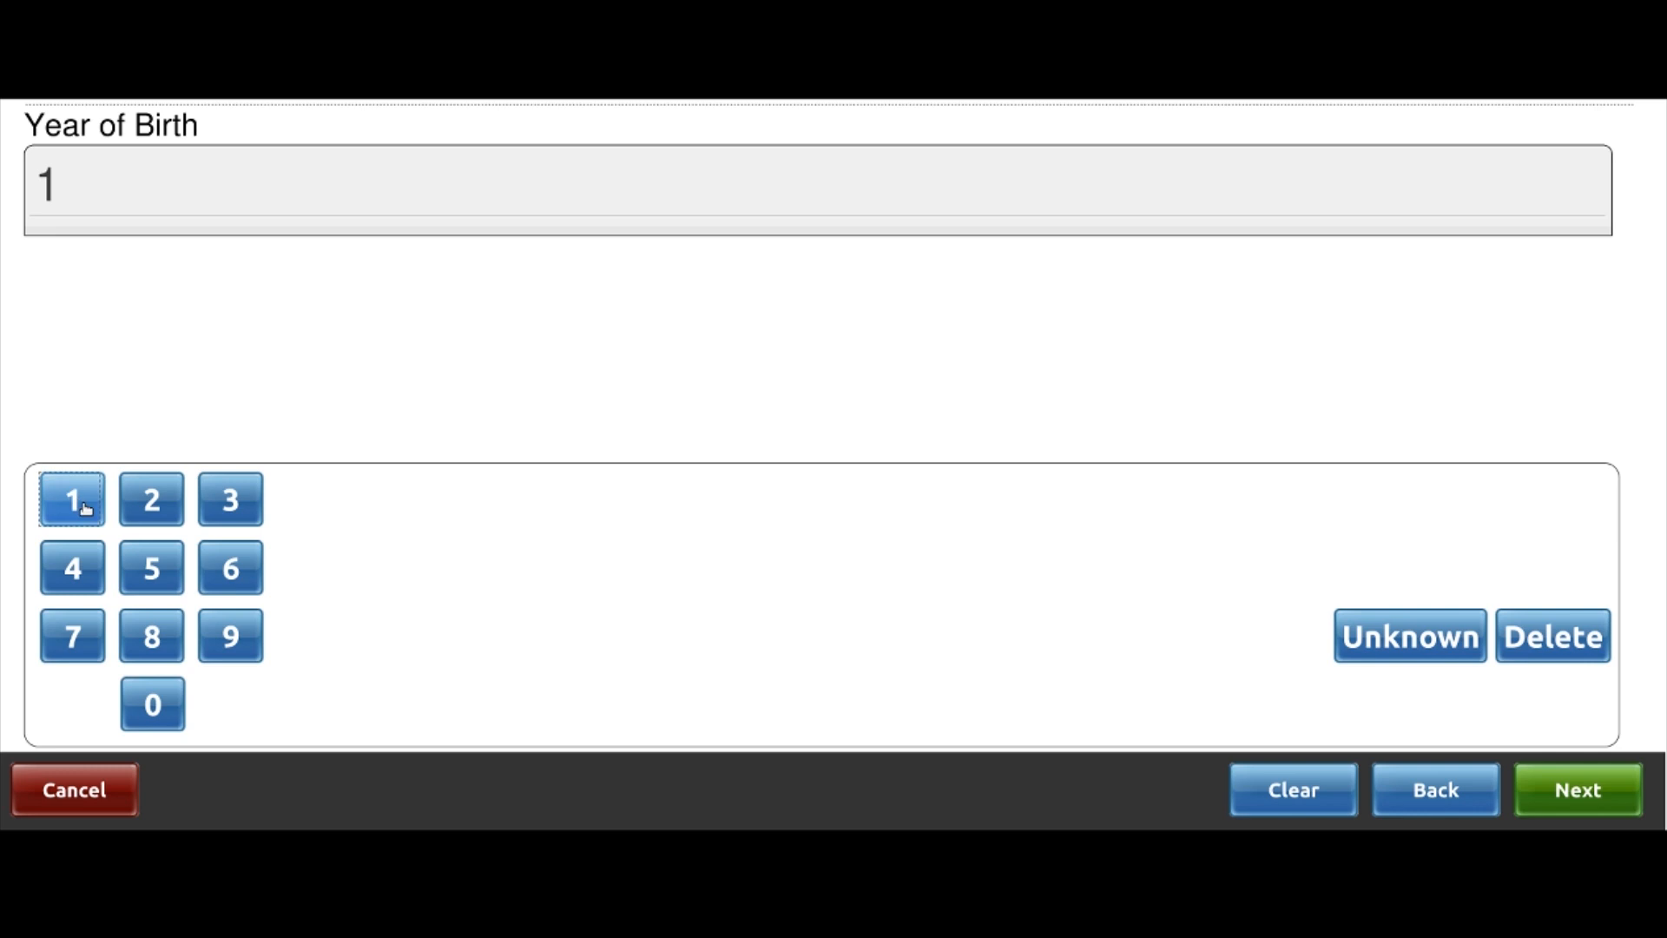
pyautogui.click(230, 635)
pyautogui.click(151, 638)
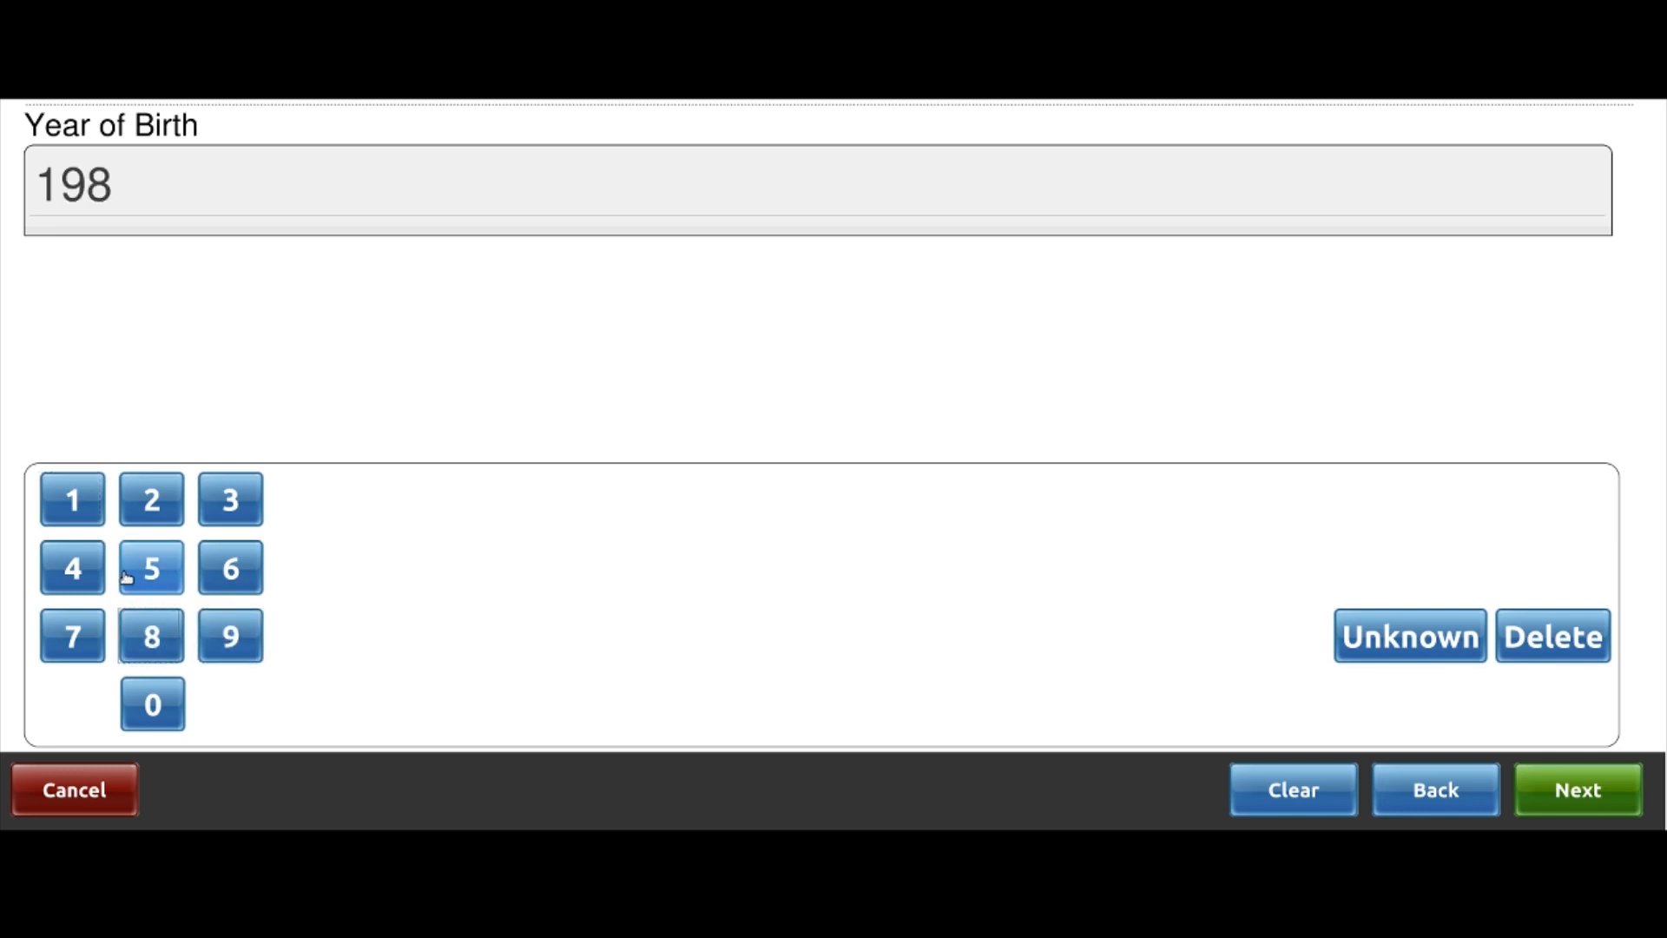
pyautogui.click(100, 575)
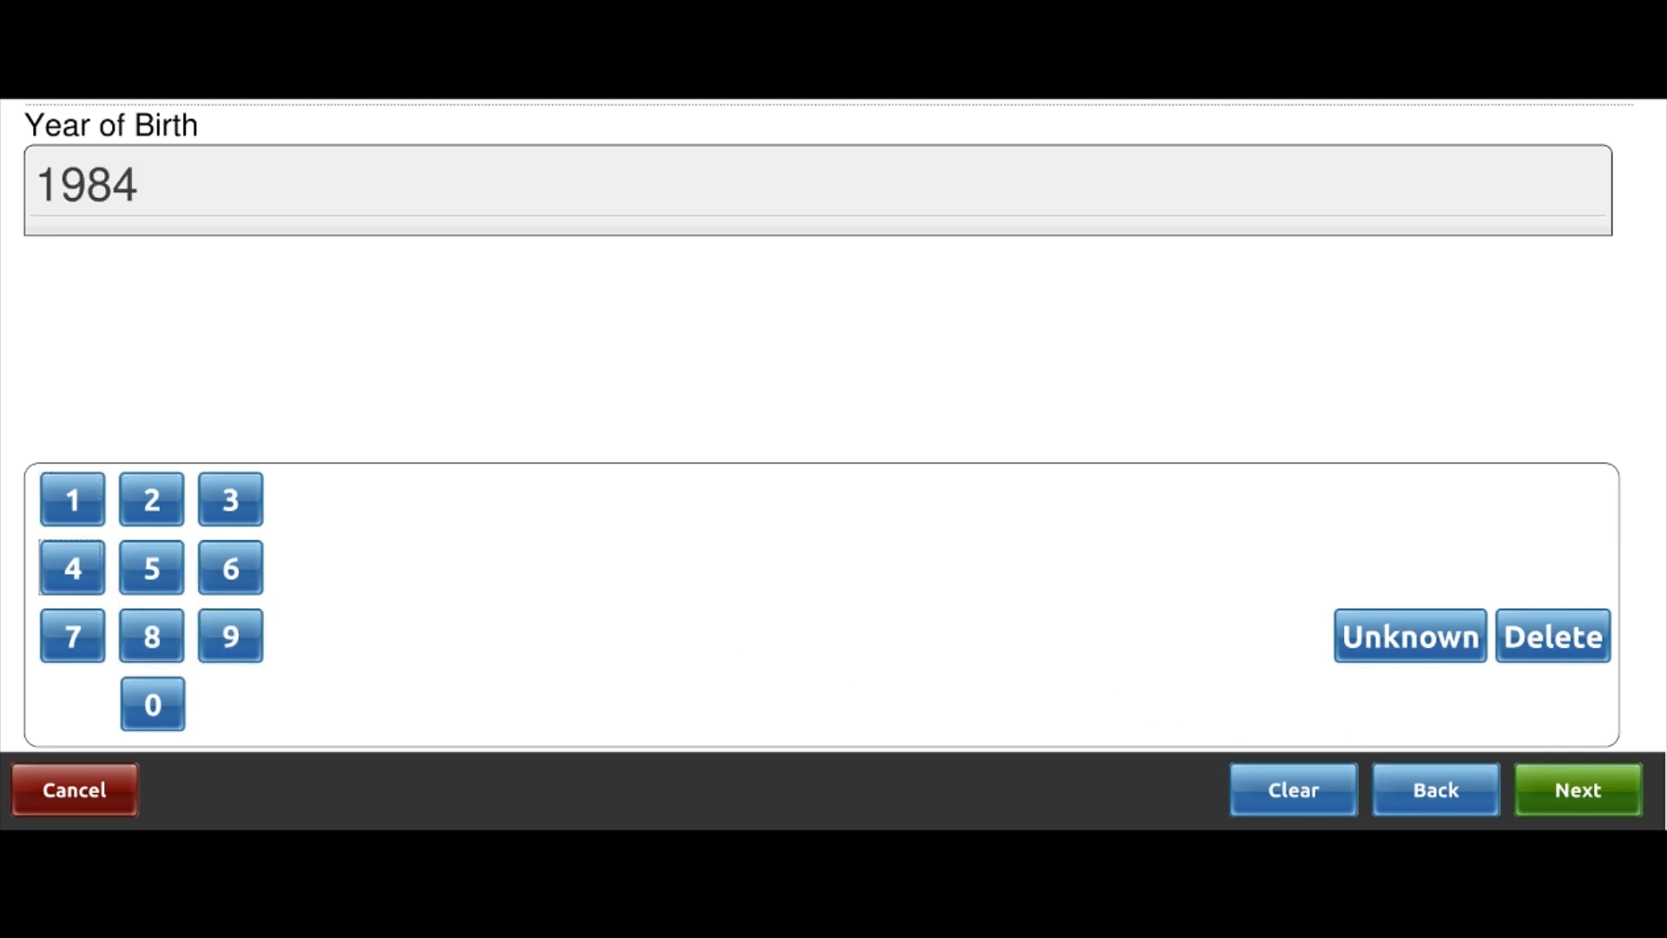
pyautogui.click(1582, 792)
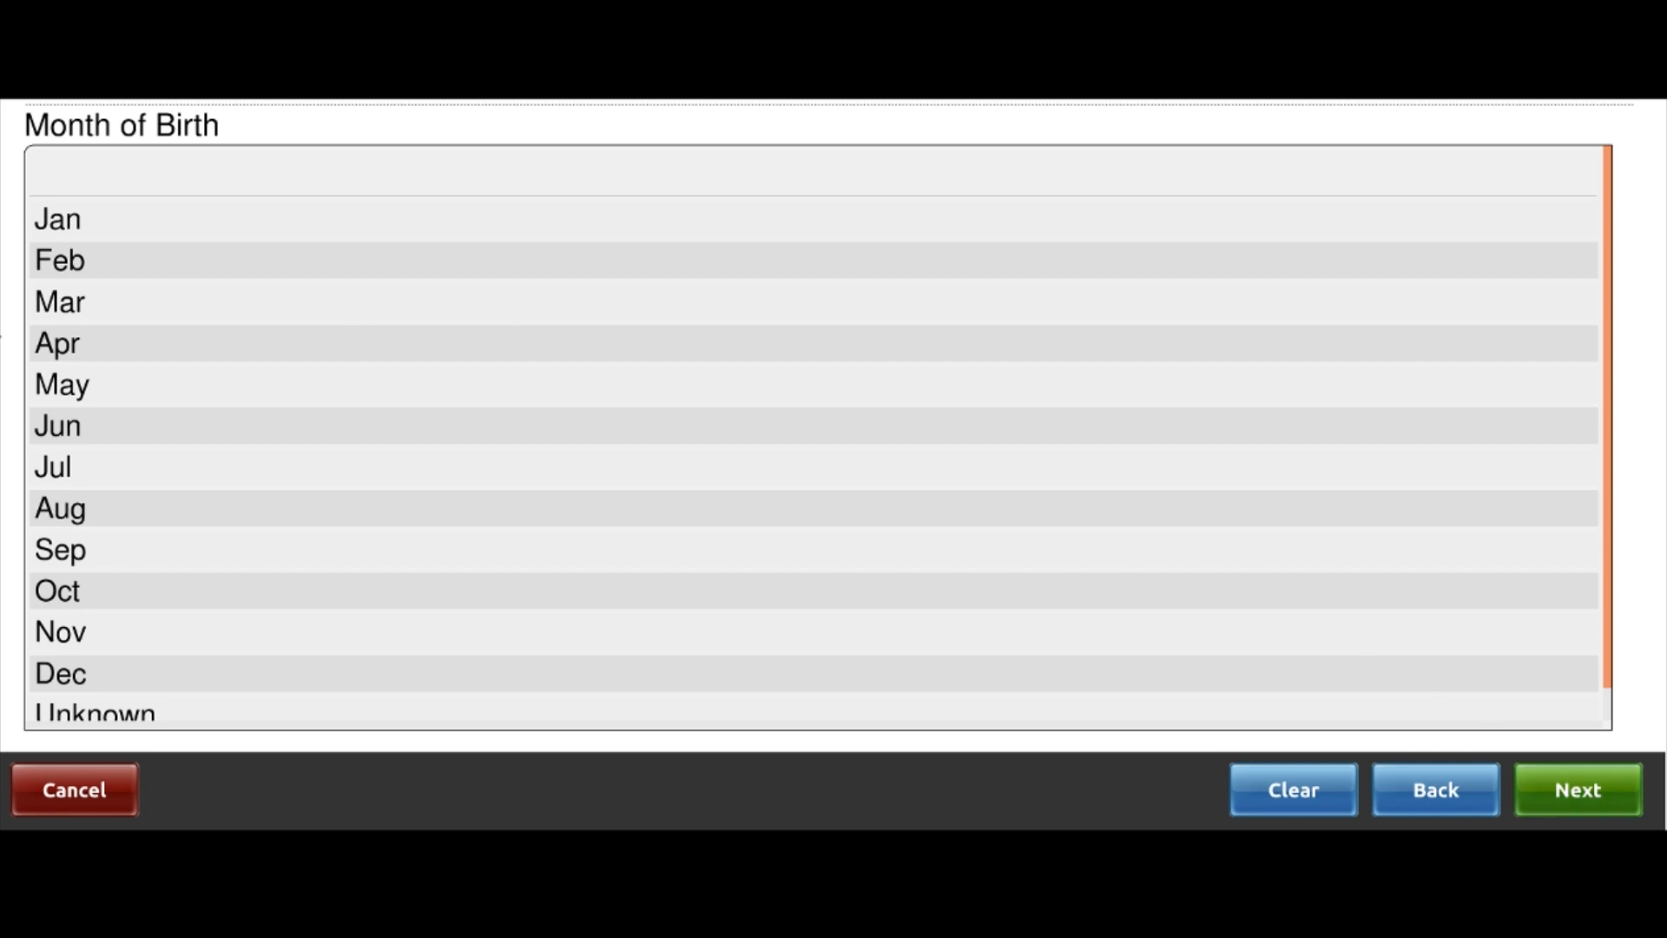
# Set the birth month to May and birth day to 25
pyautogui.click(78, 388)
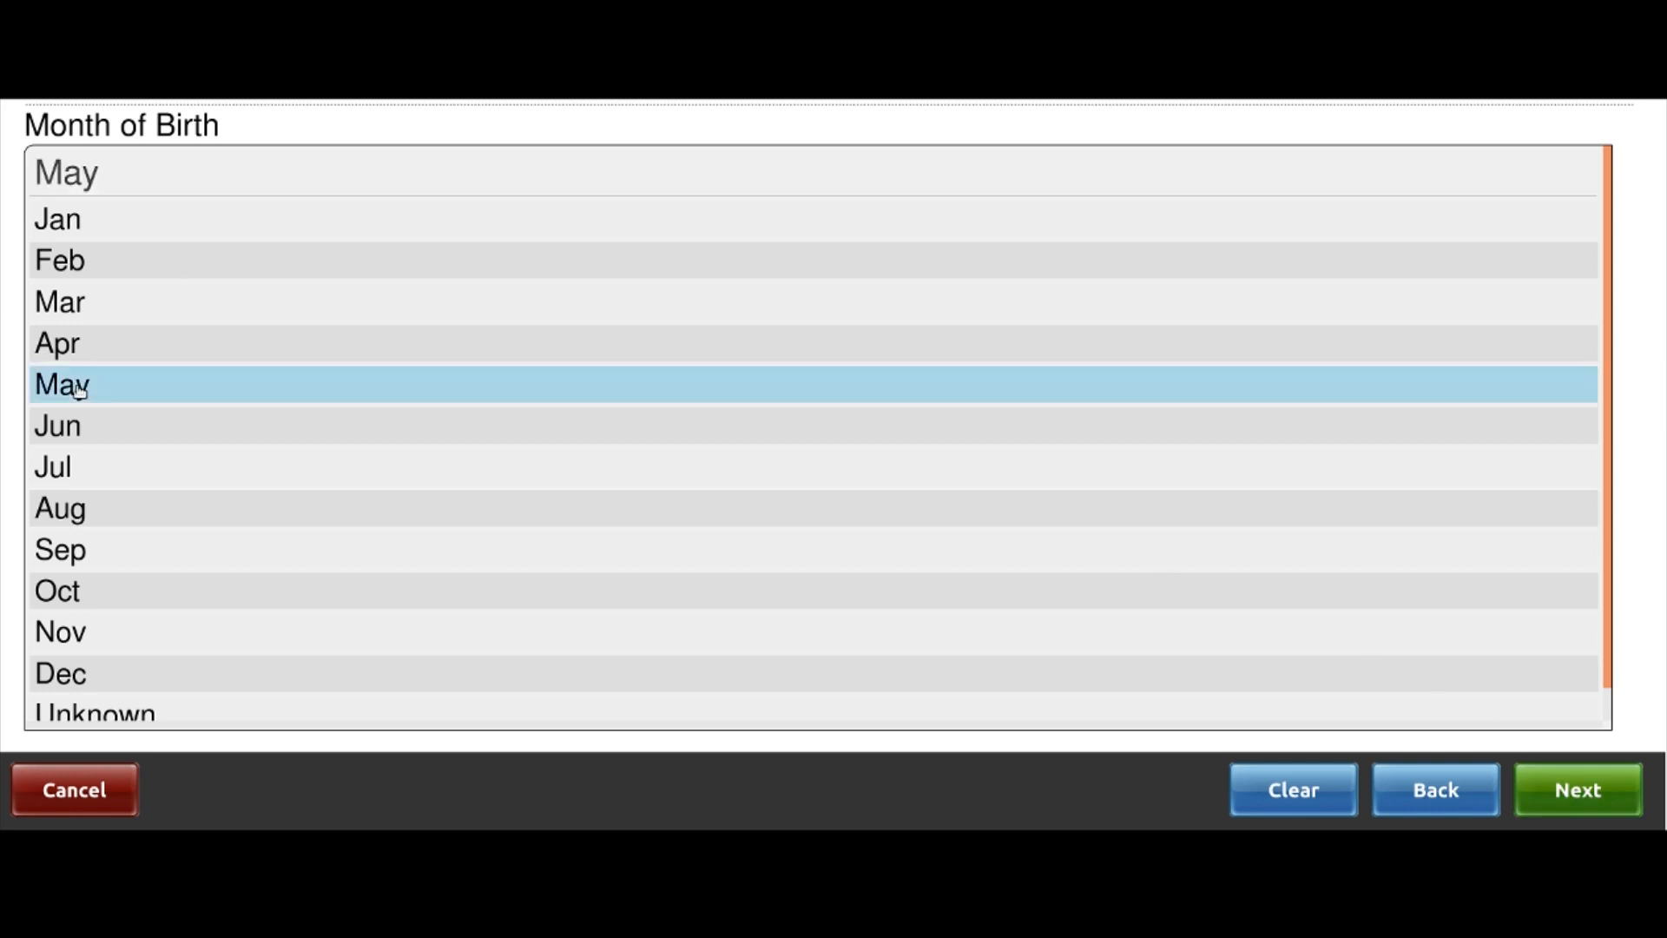
pyautogui.click(1550, 799)
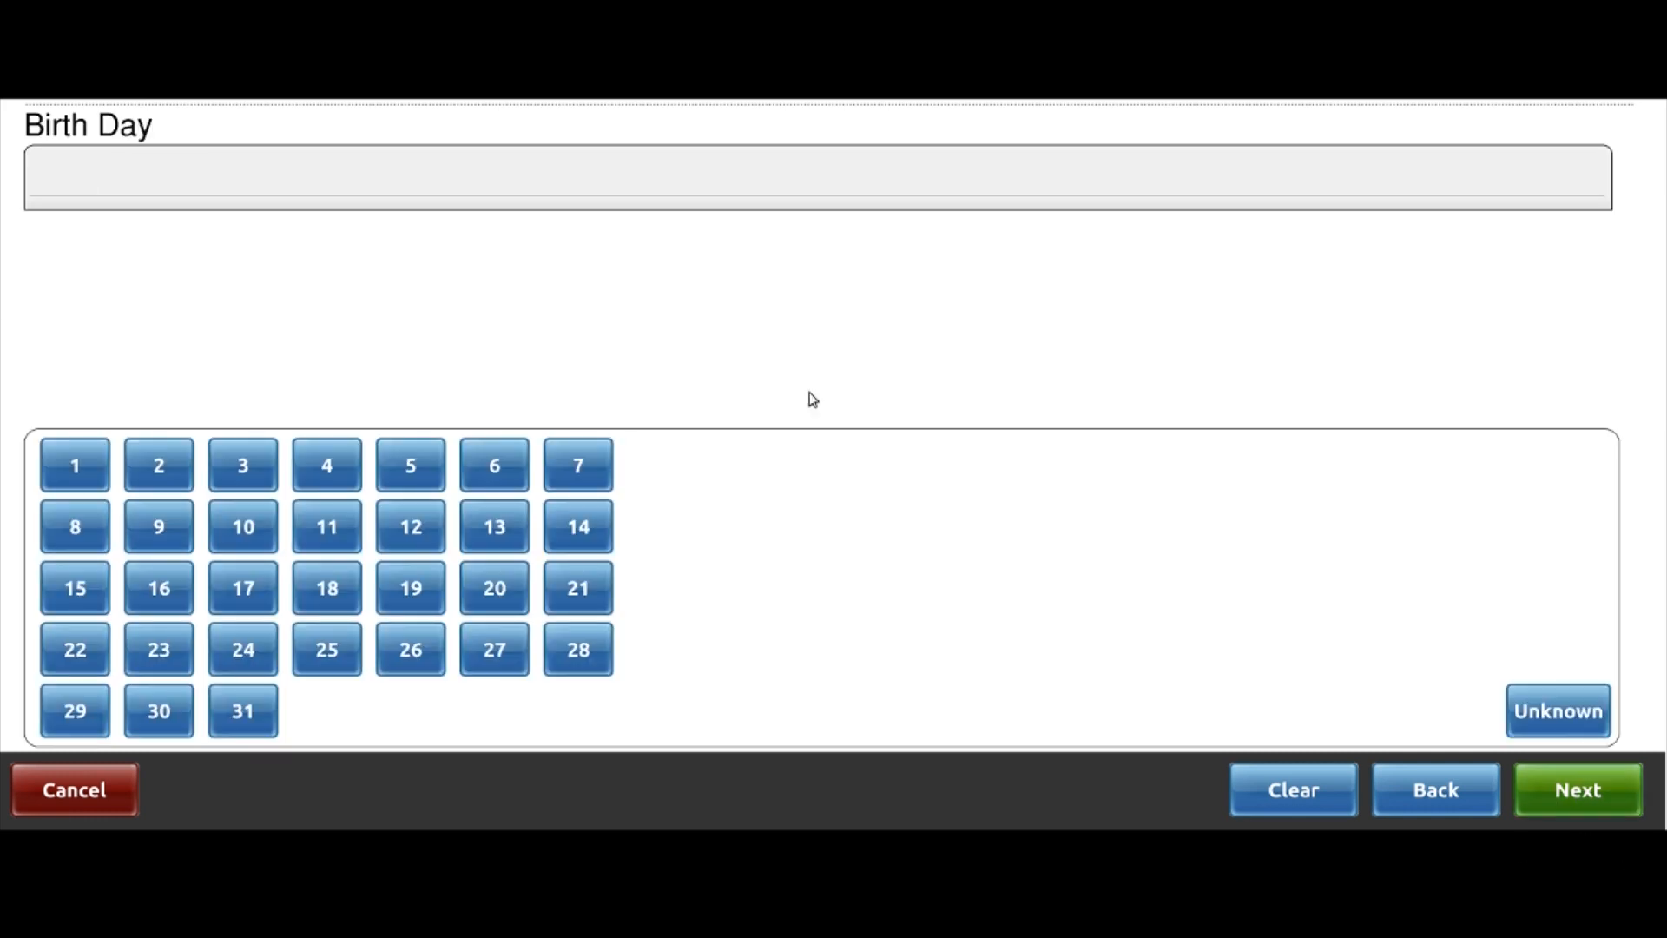
pyautogui.click(331, 650)
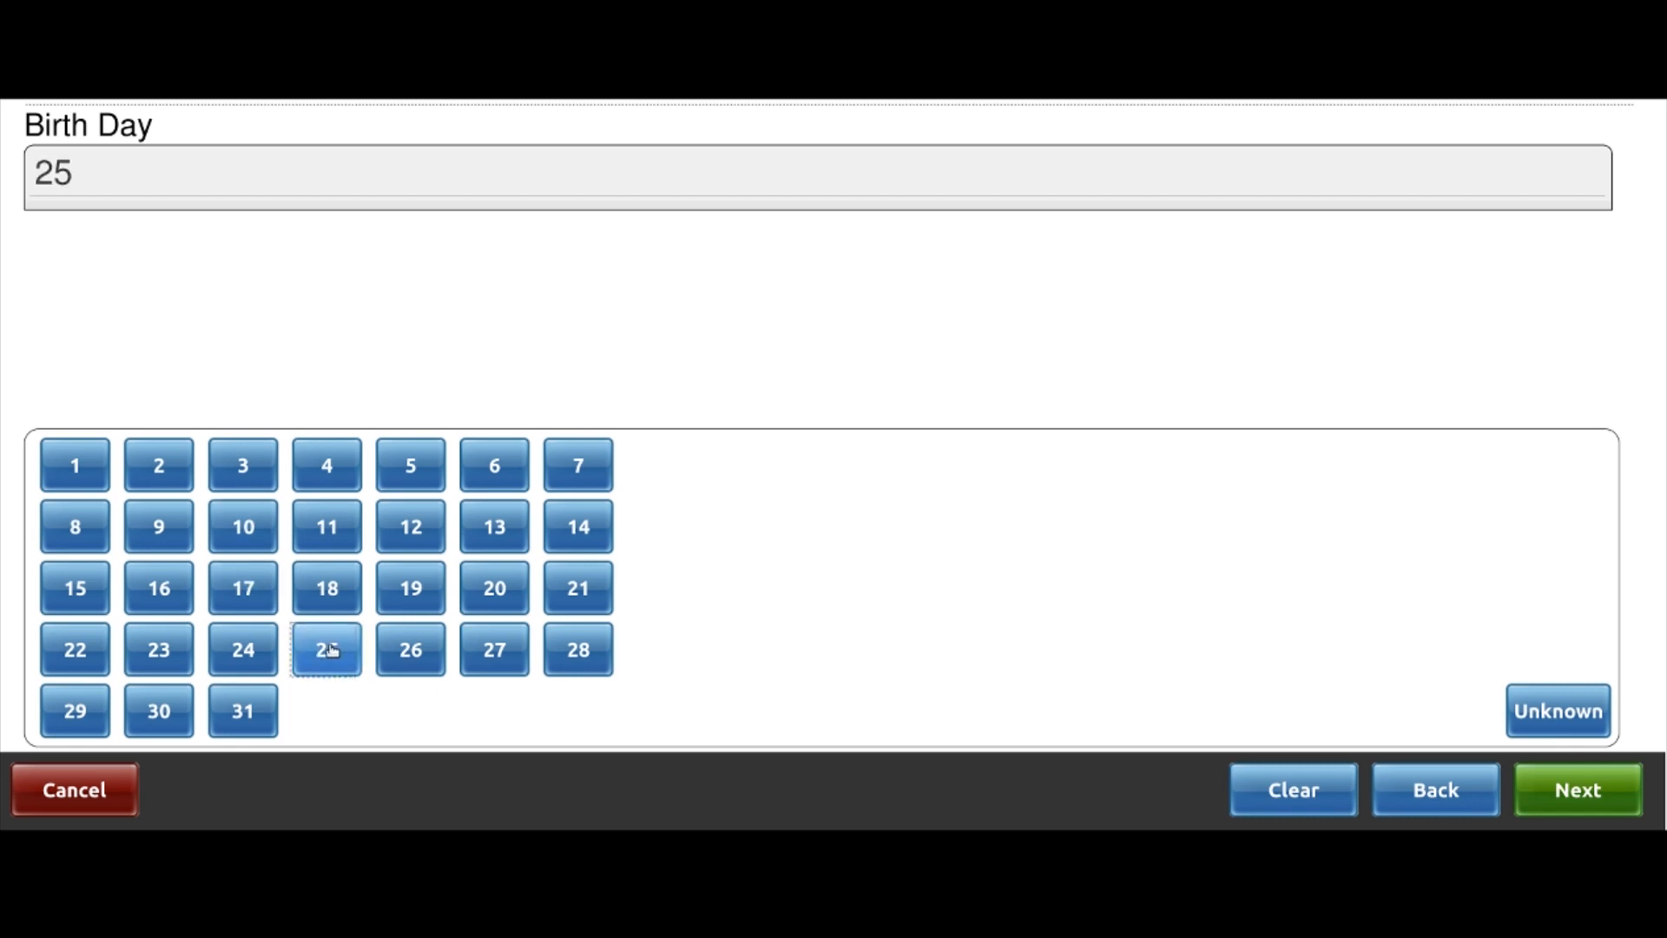
pyautogui.click(1561, 798)
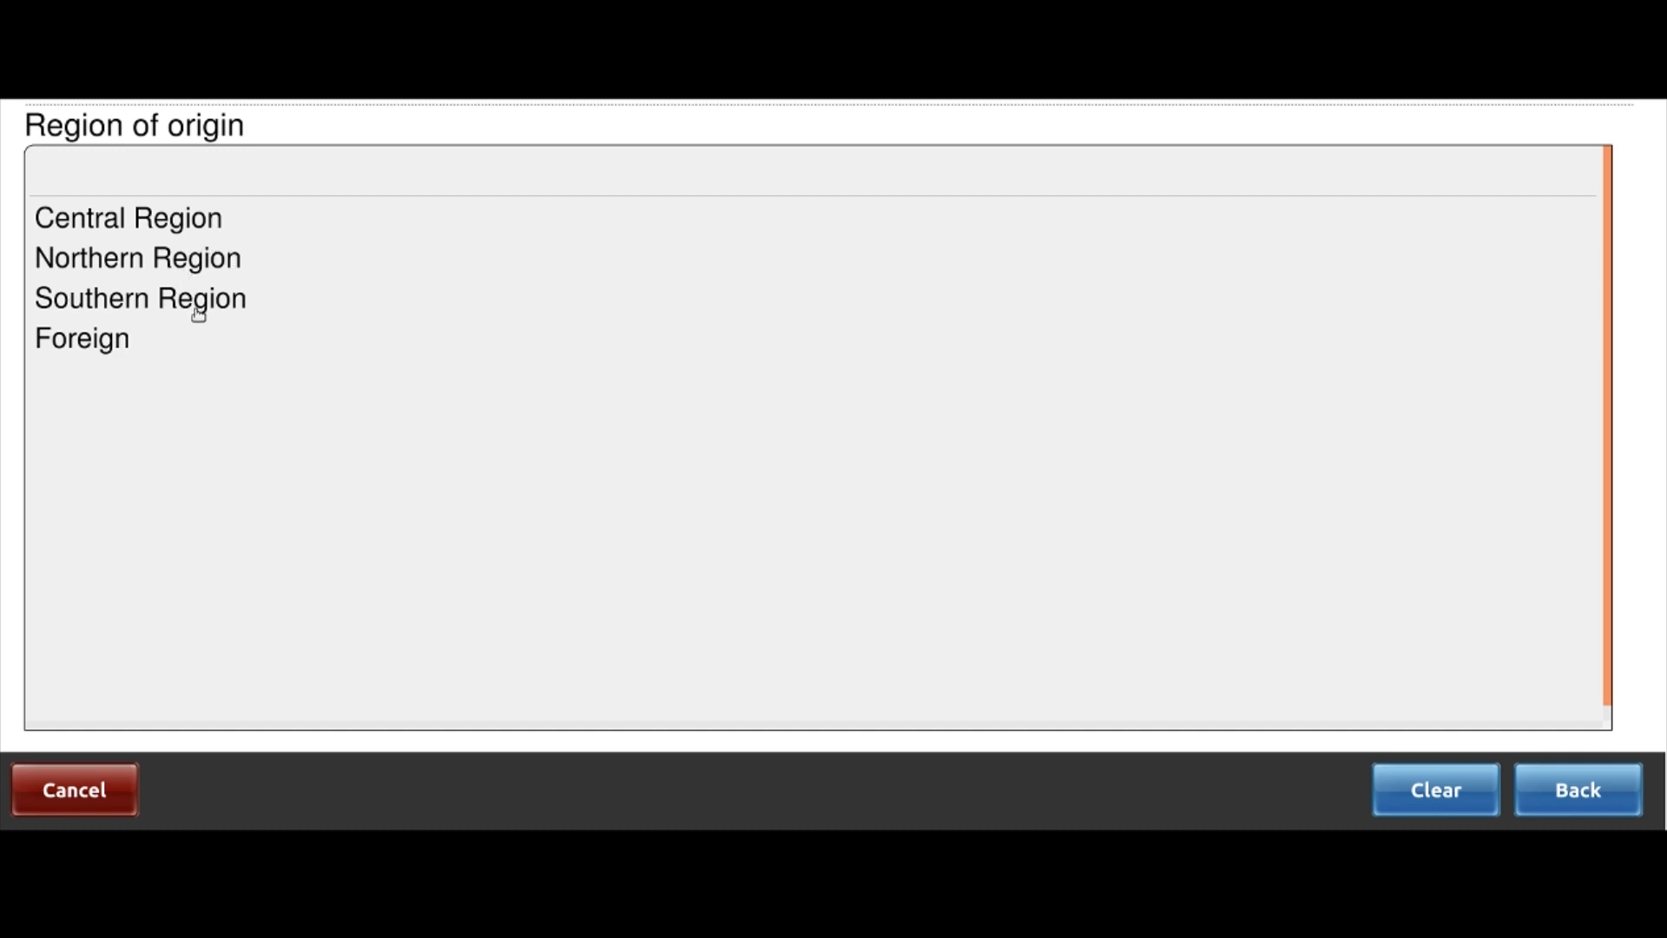
# Set the home address to Southern Region, Mulanje, Chikumbu, Chakuma
pyautogui.click(159, 299)
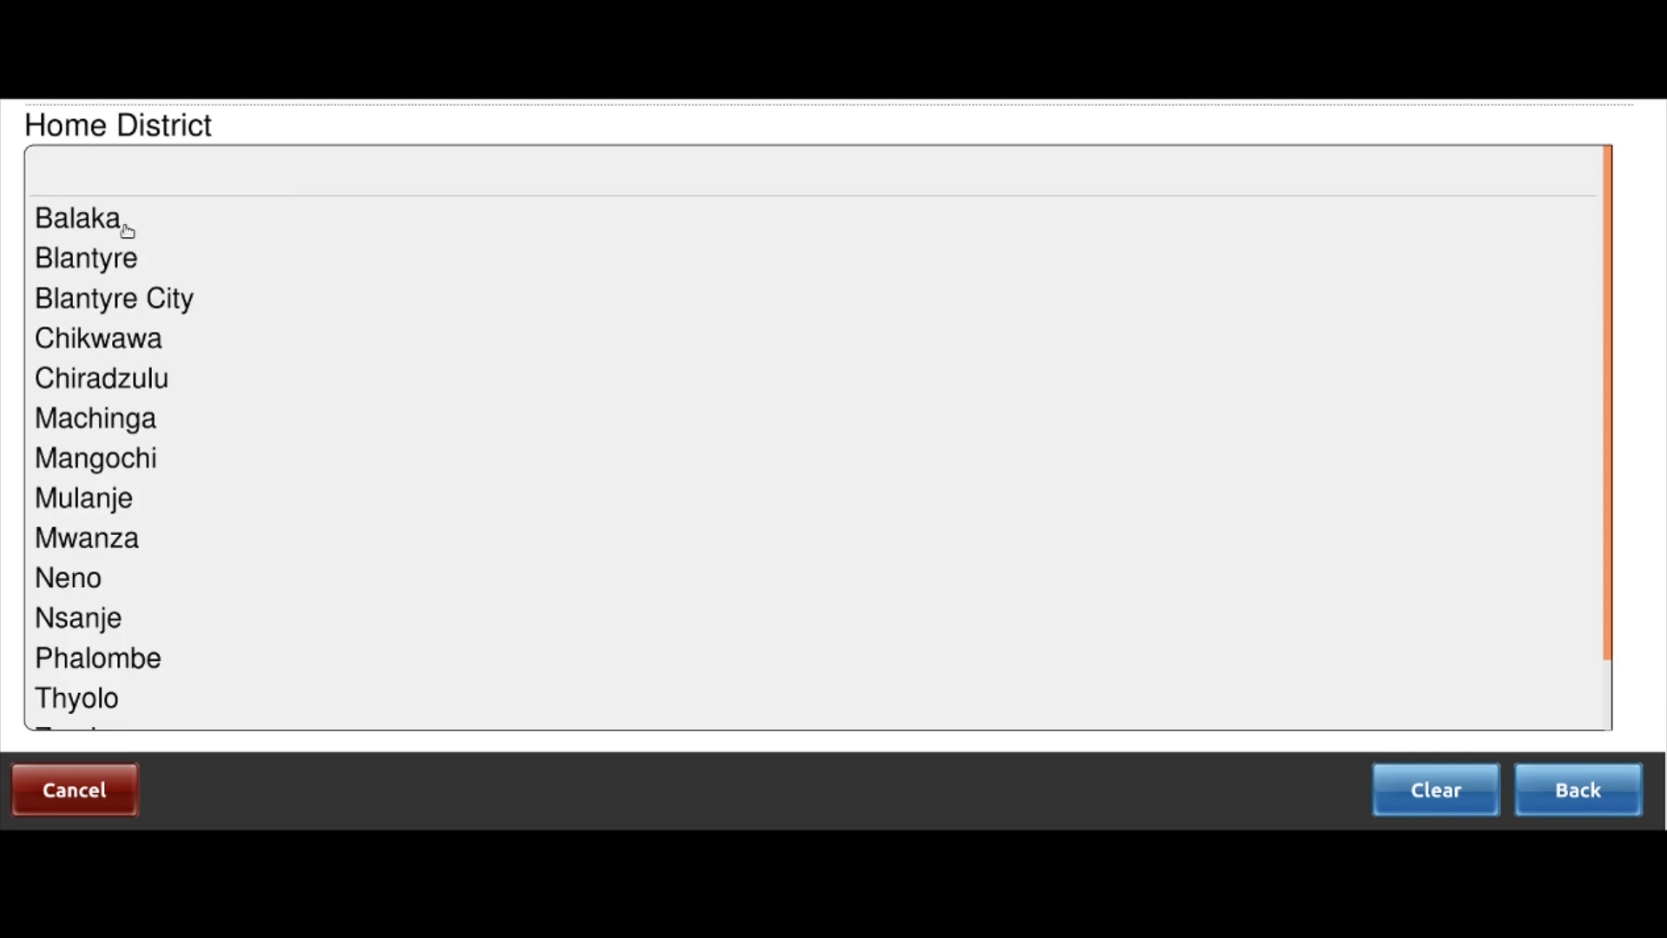
pyautogui.click(86, 502)
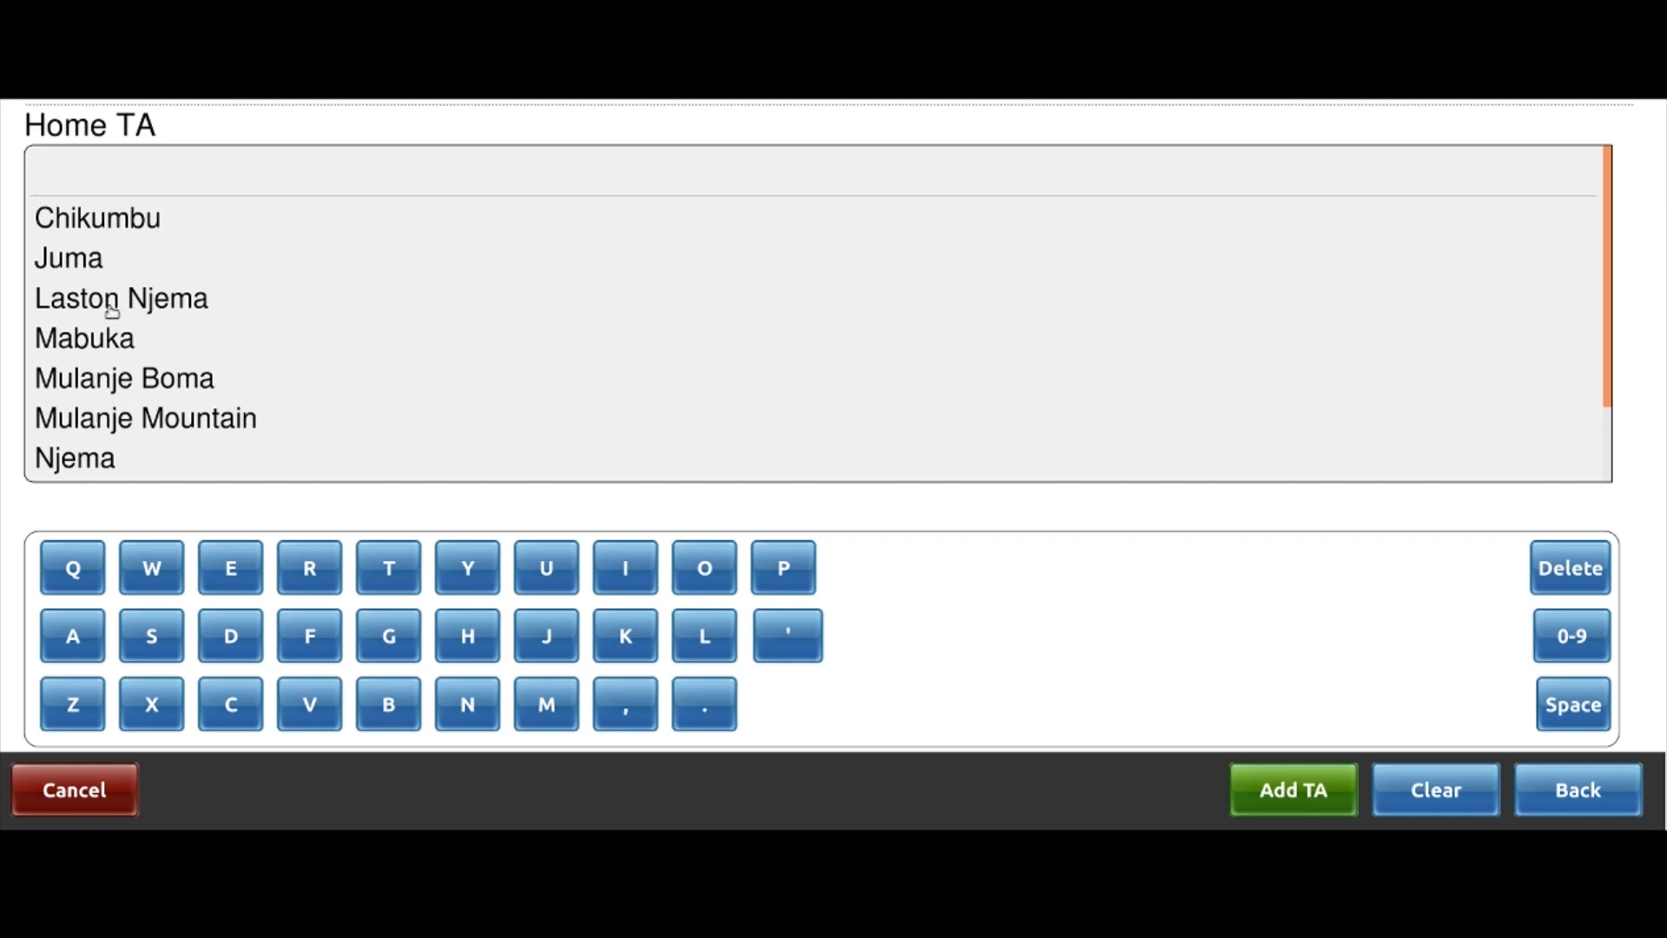
pyautogui.click(115, 224)
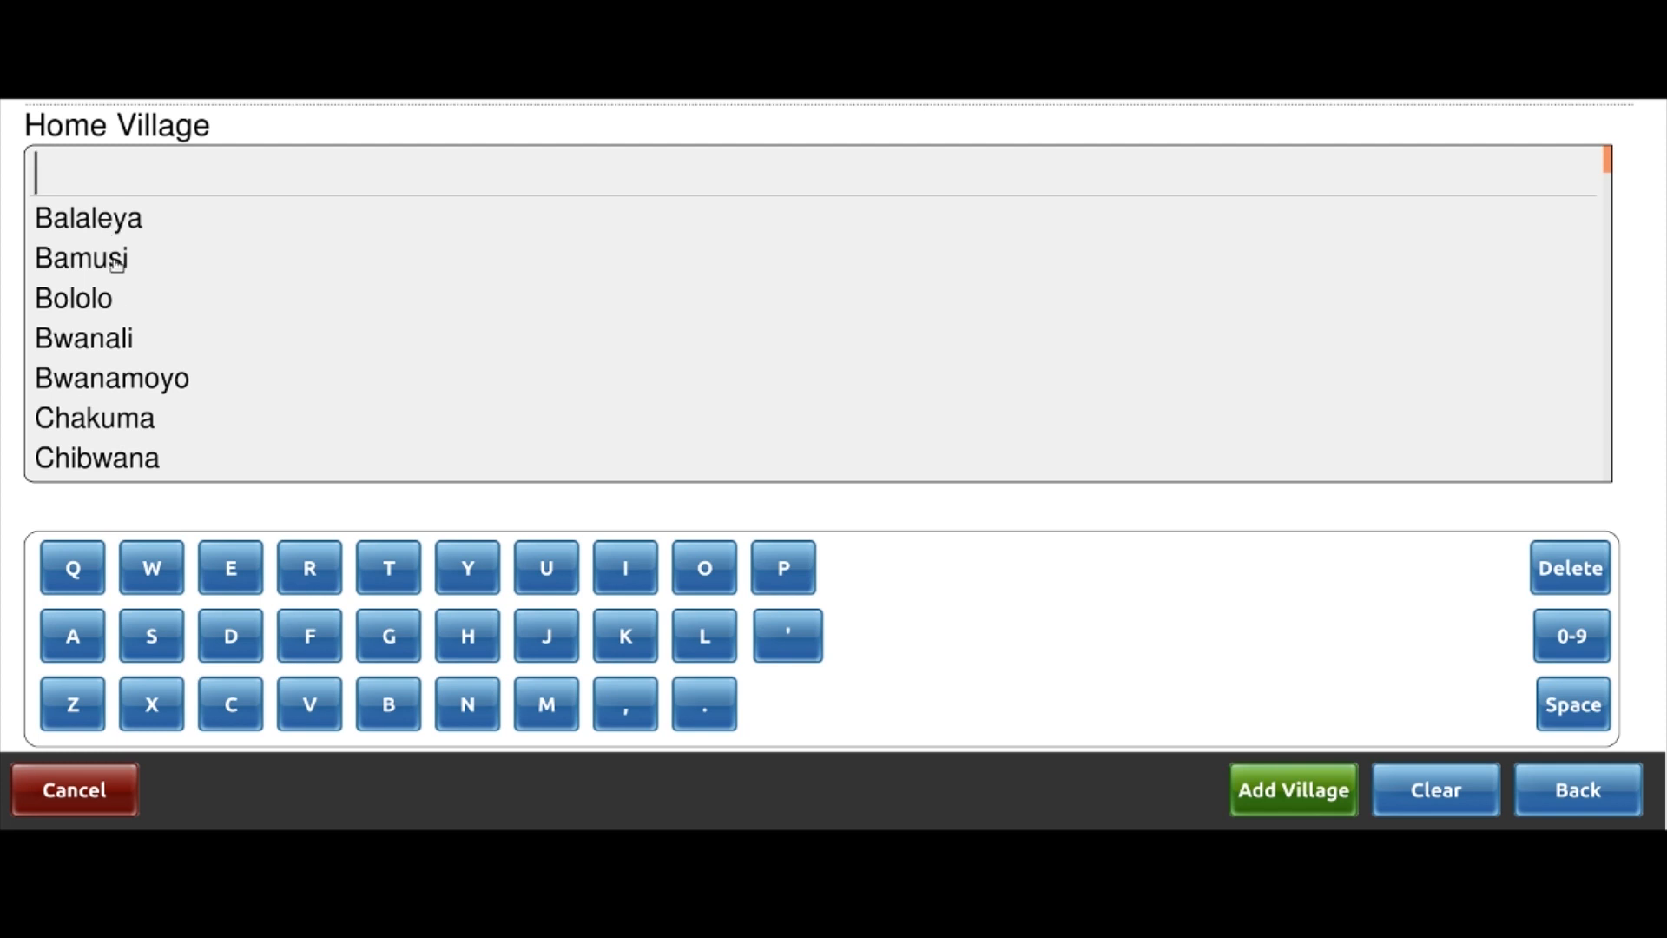
pyautogui.click(127, 420)
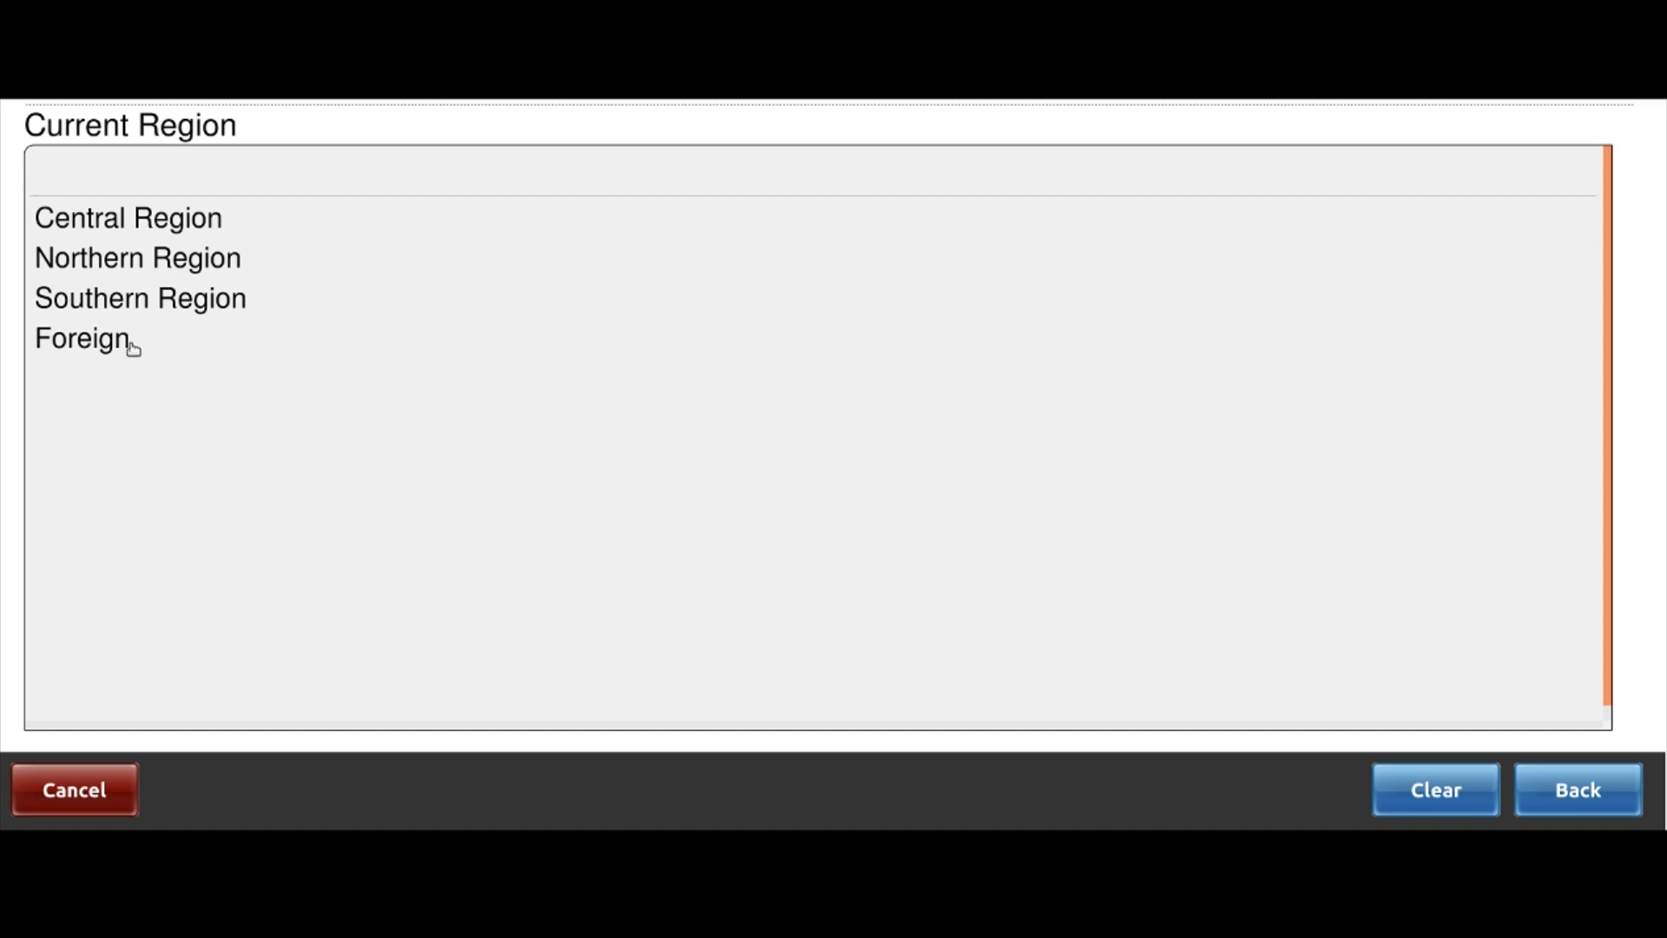
# Set the current address to Central Region, Lilongwe City, Area 13, Area 13
pyautogui.click(128, 222)
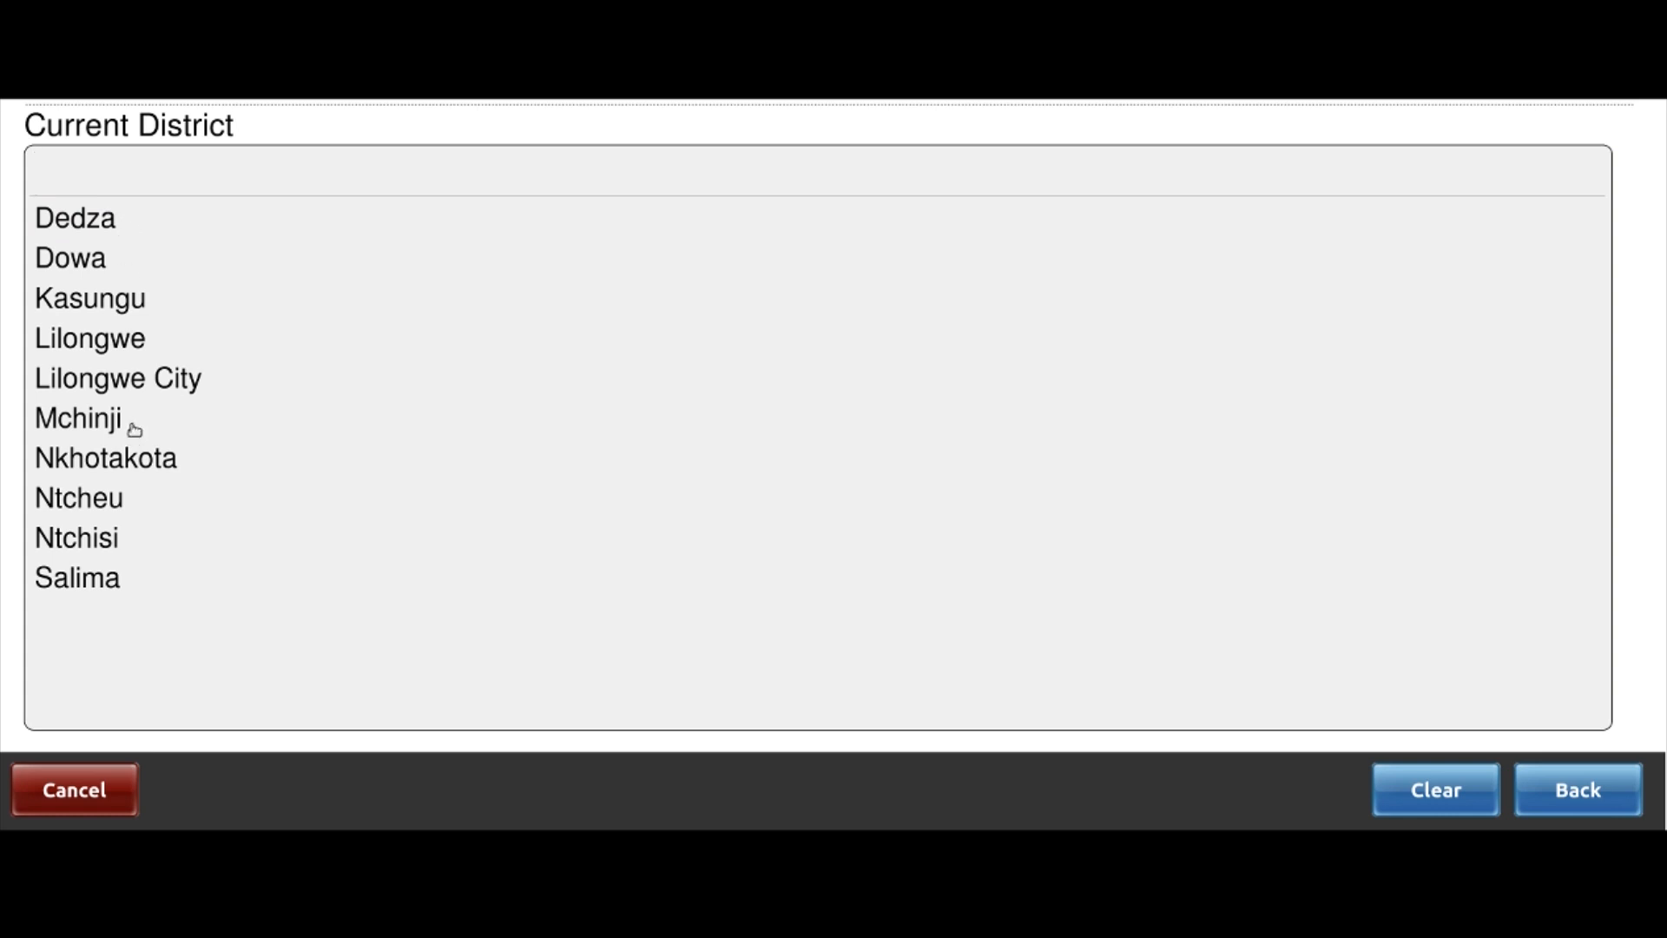
pyautogui.click(138, 388)
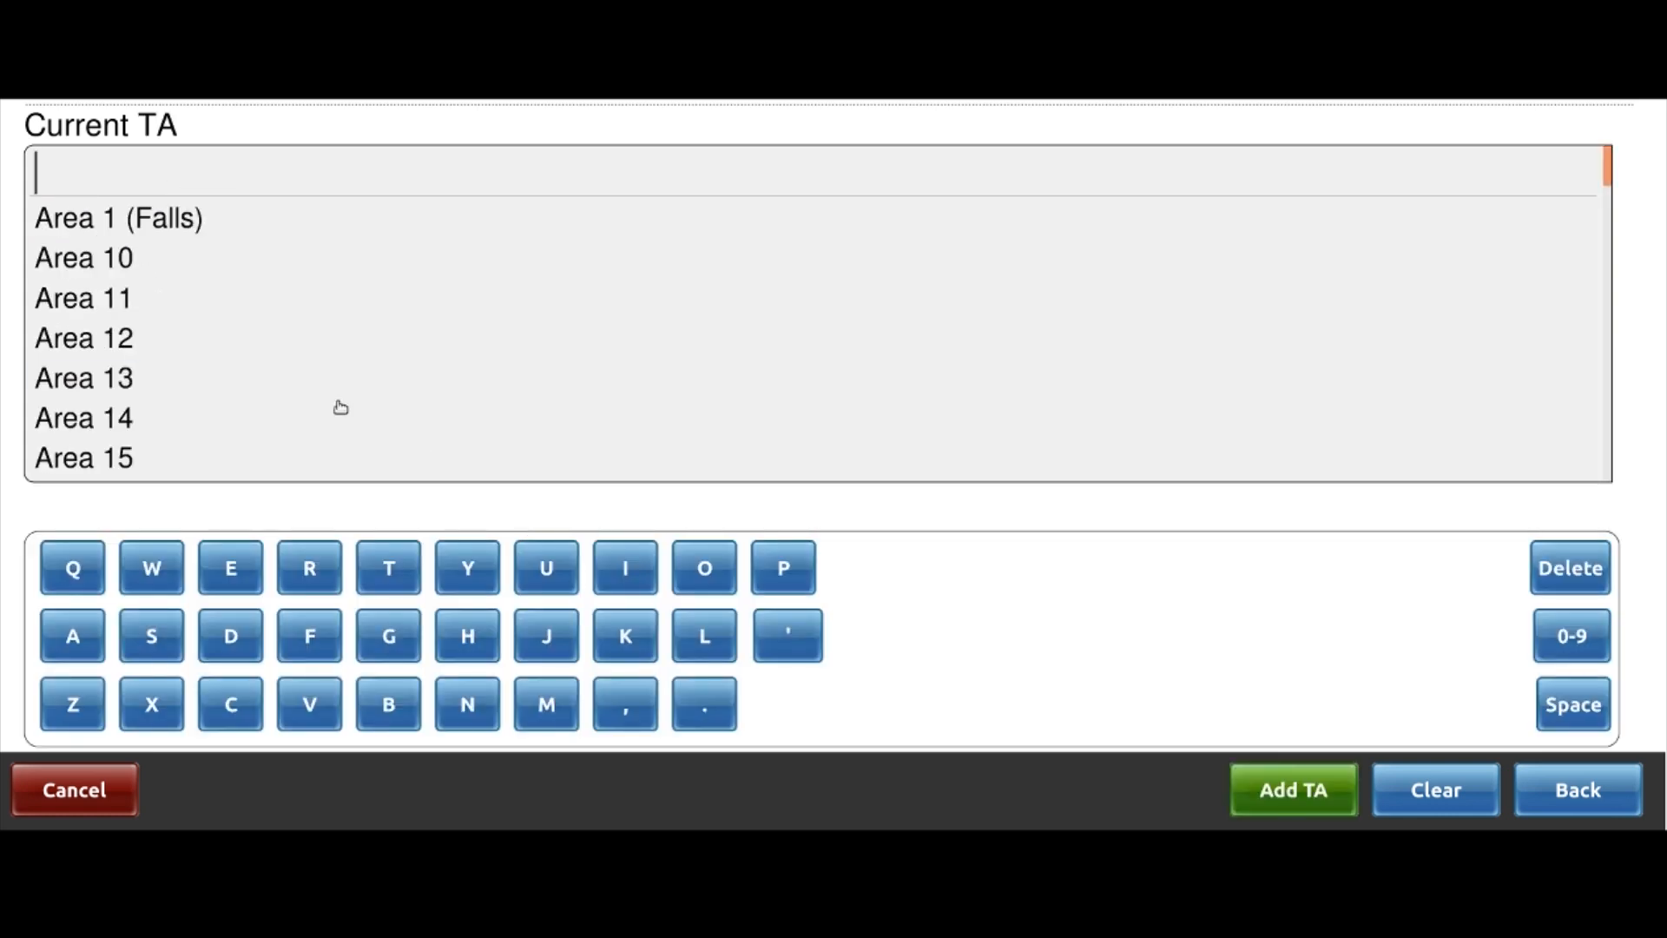
pyautogui.click(105, 379)
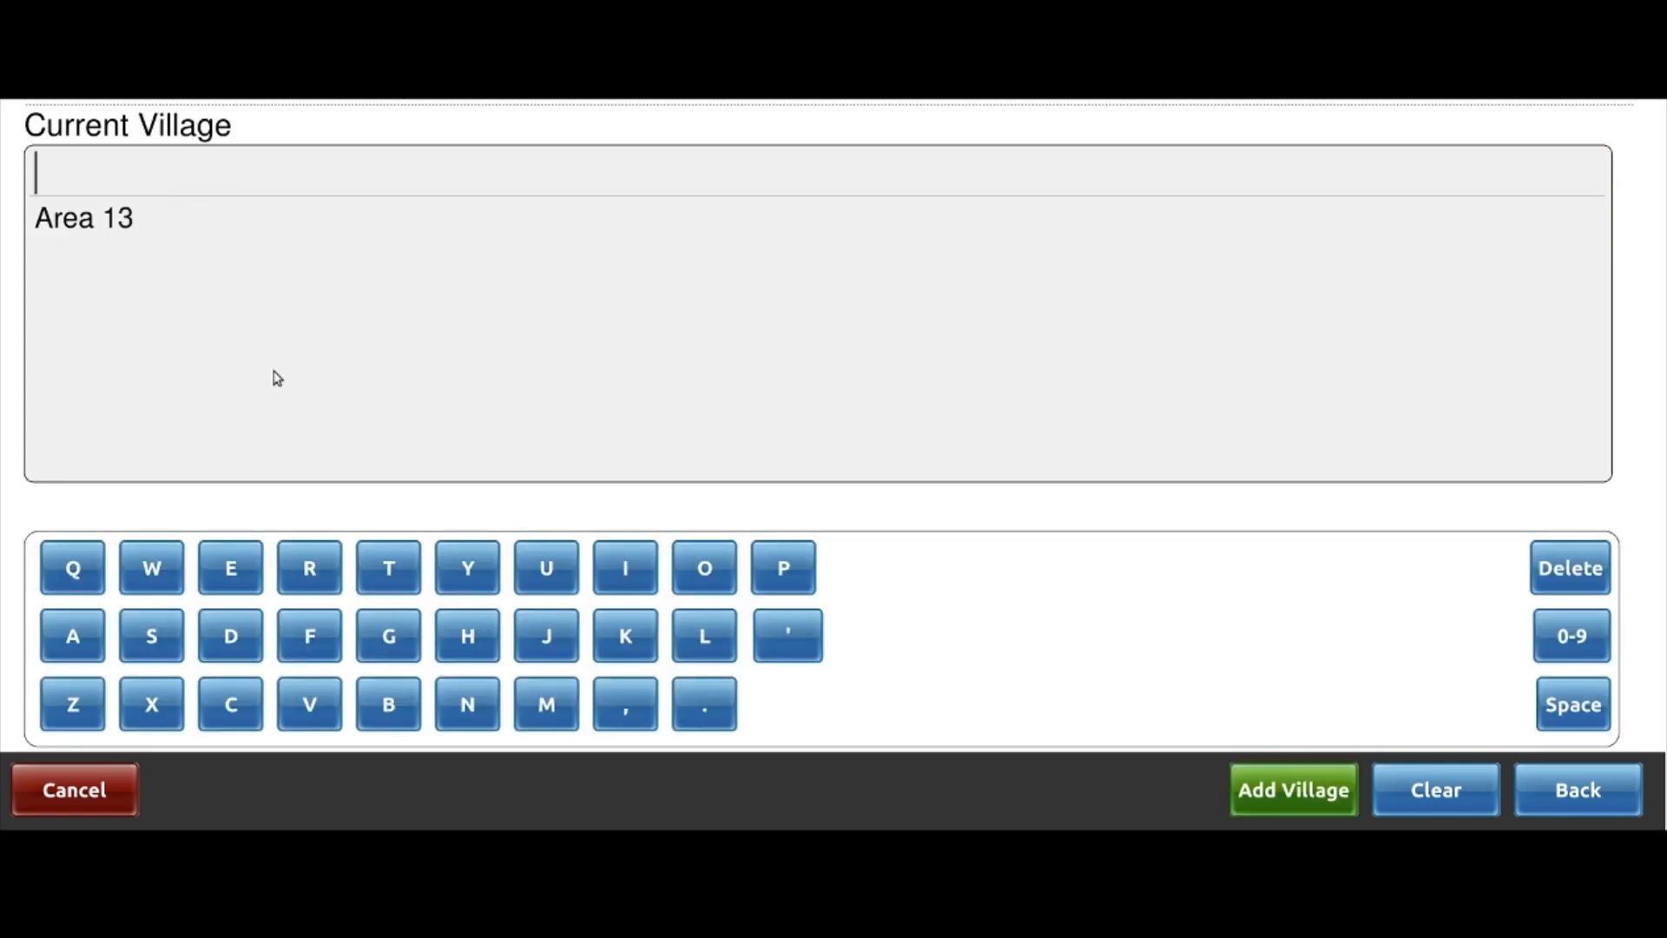
pyautogui.click(121, 215)
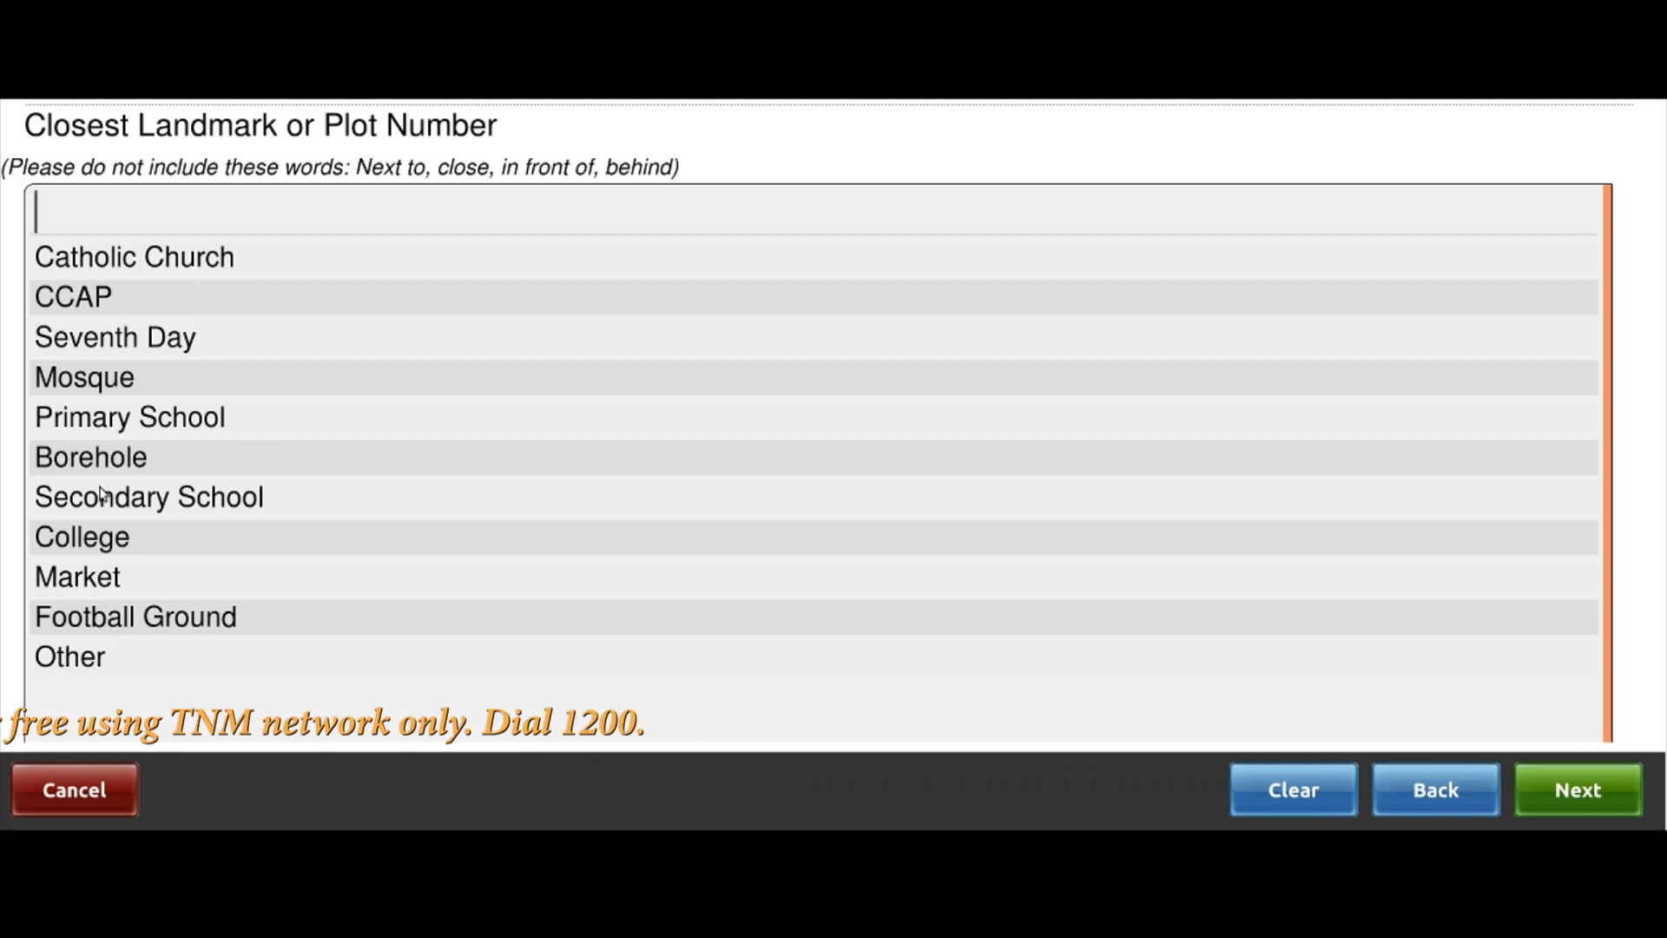
# Choose Other as the closest landmark and begin typing 'near area'
pyautogui.click(88, 662)
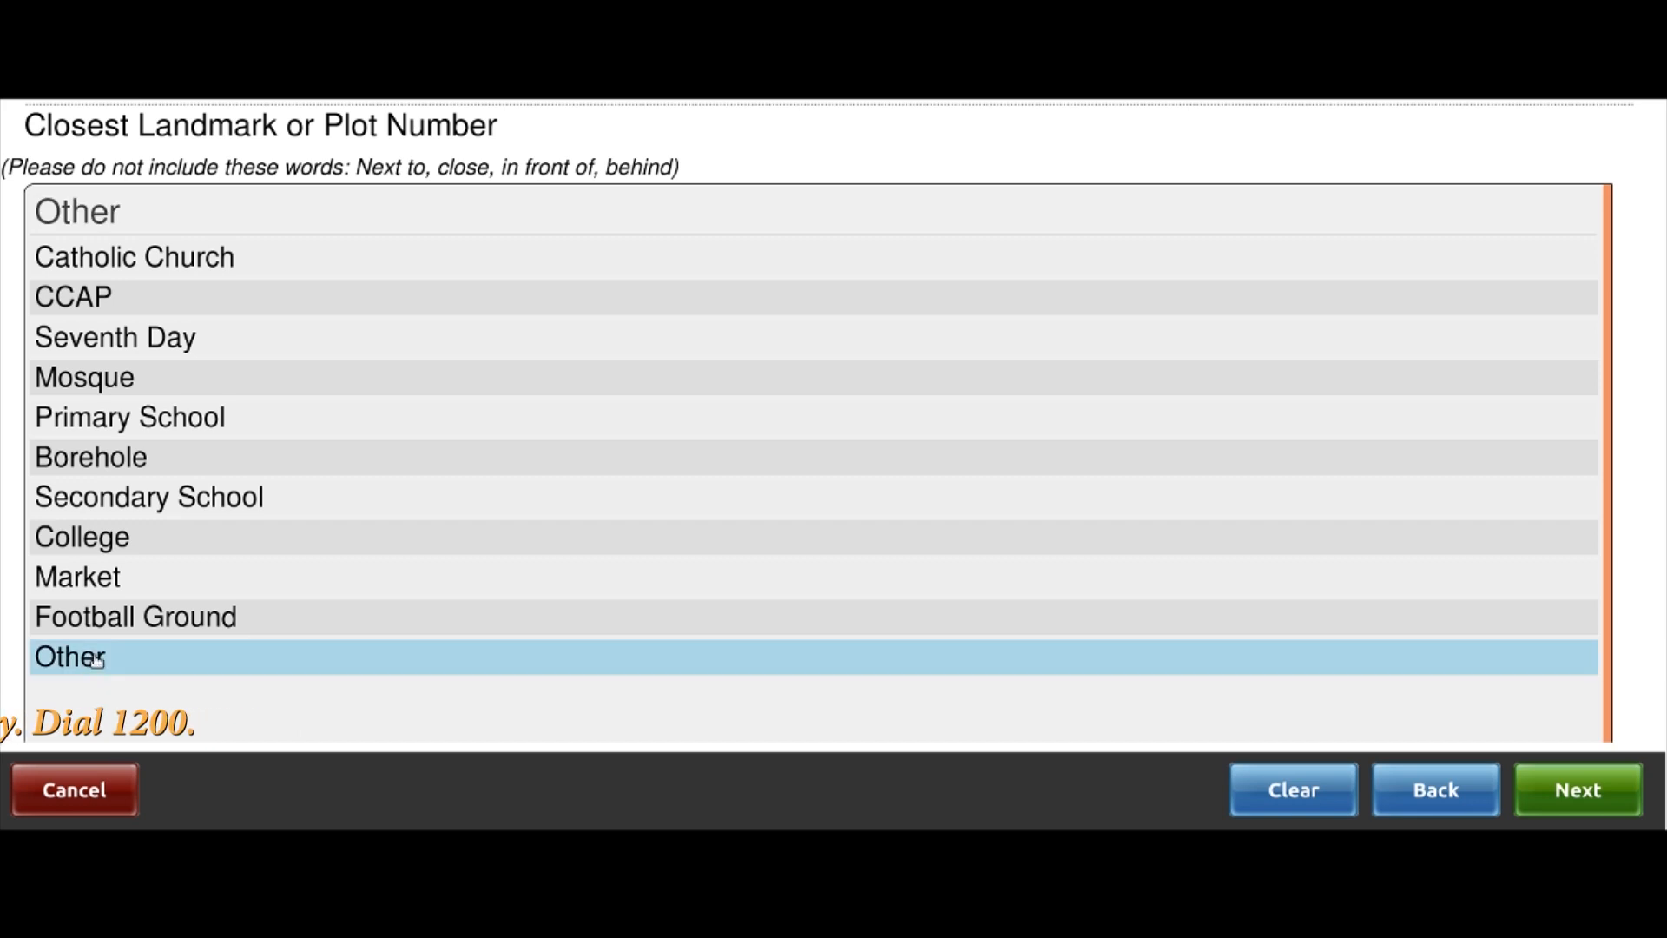
pyautogui.click(1581, 792)
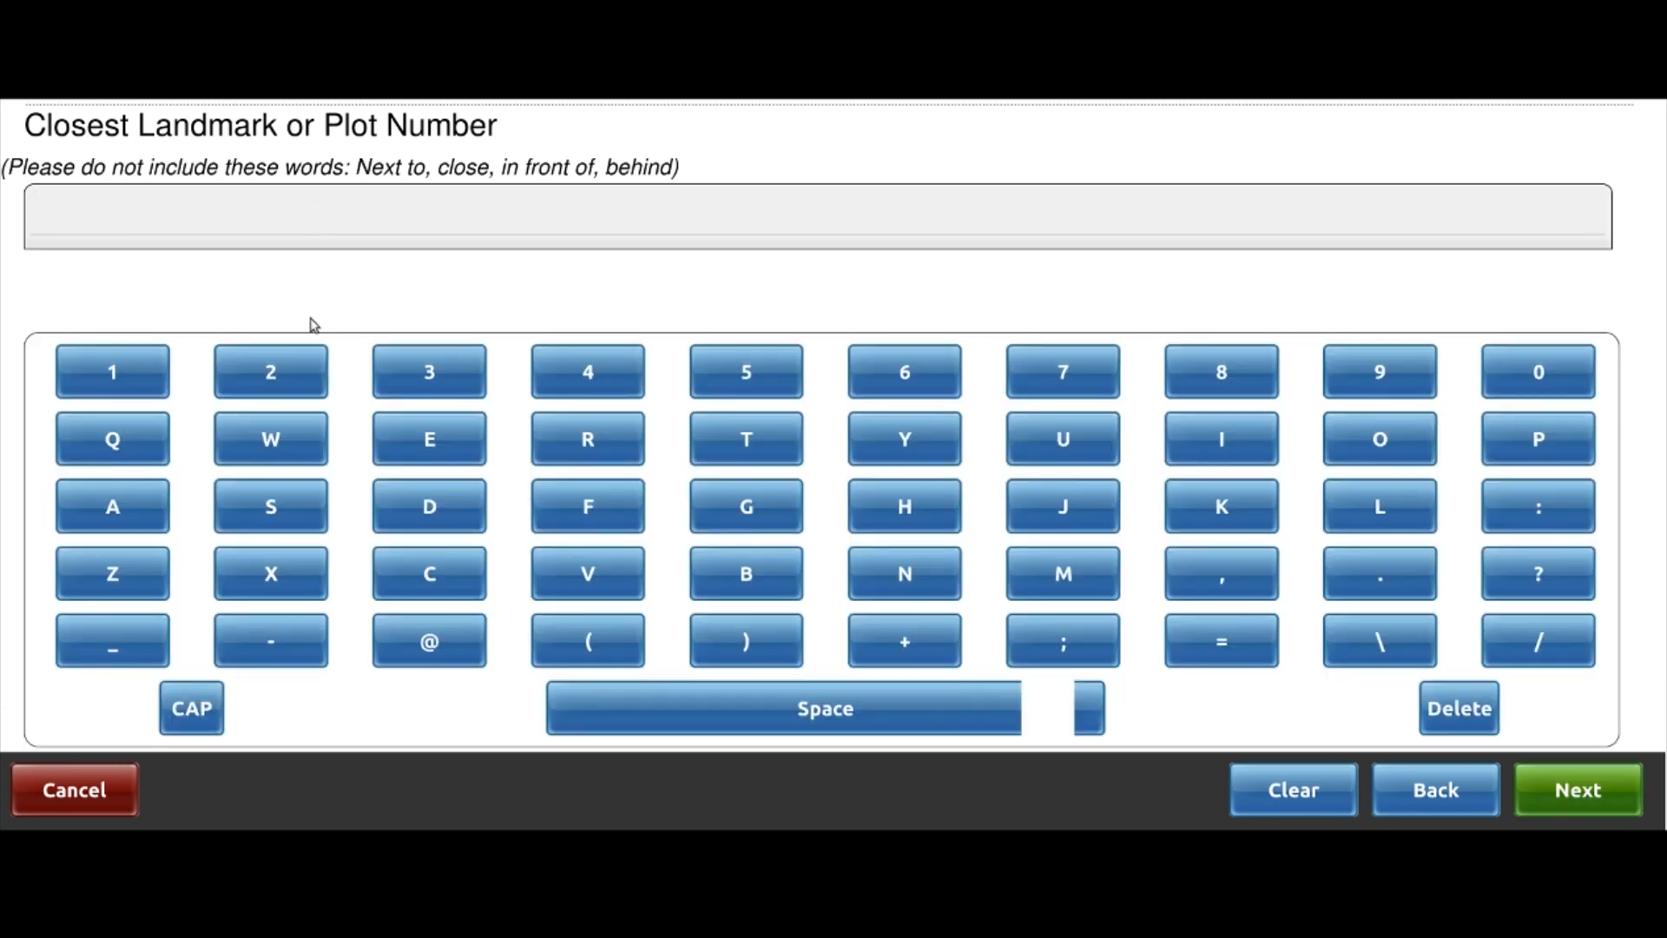
pyautogui.click(951, 575)
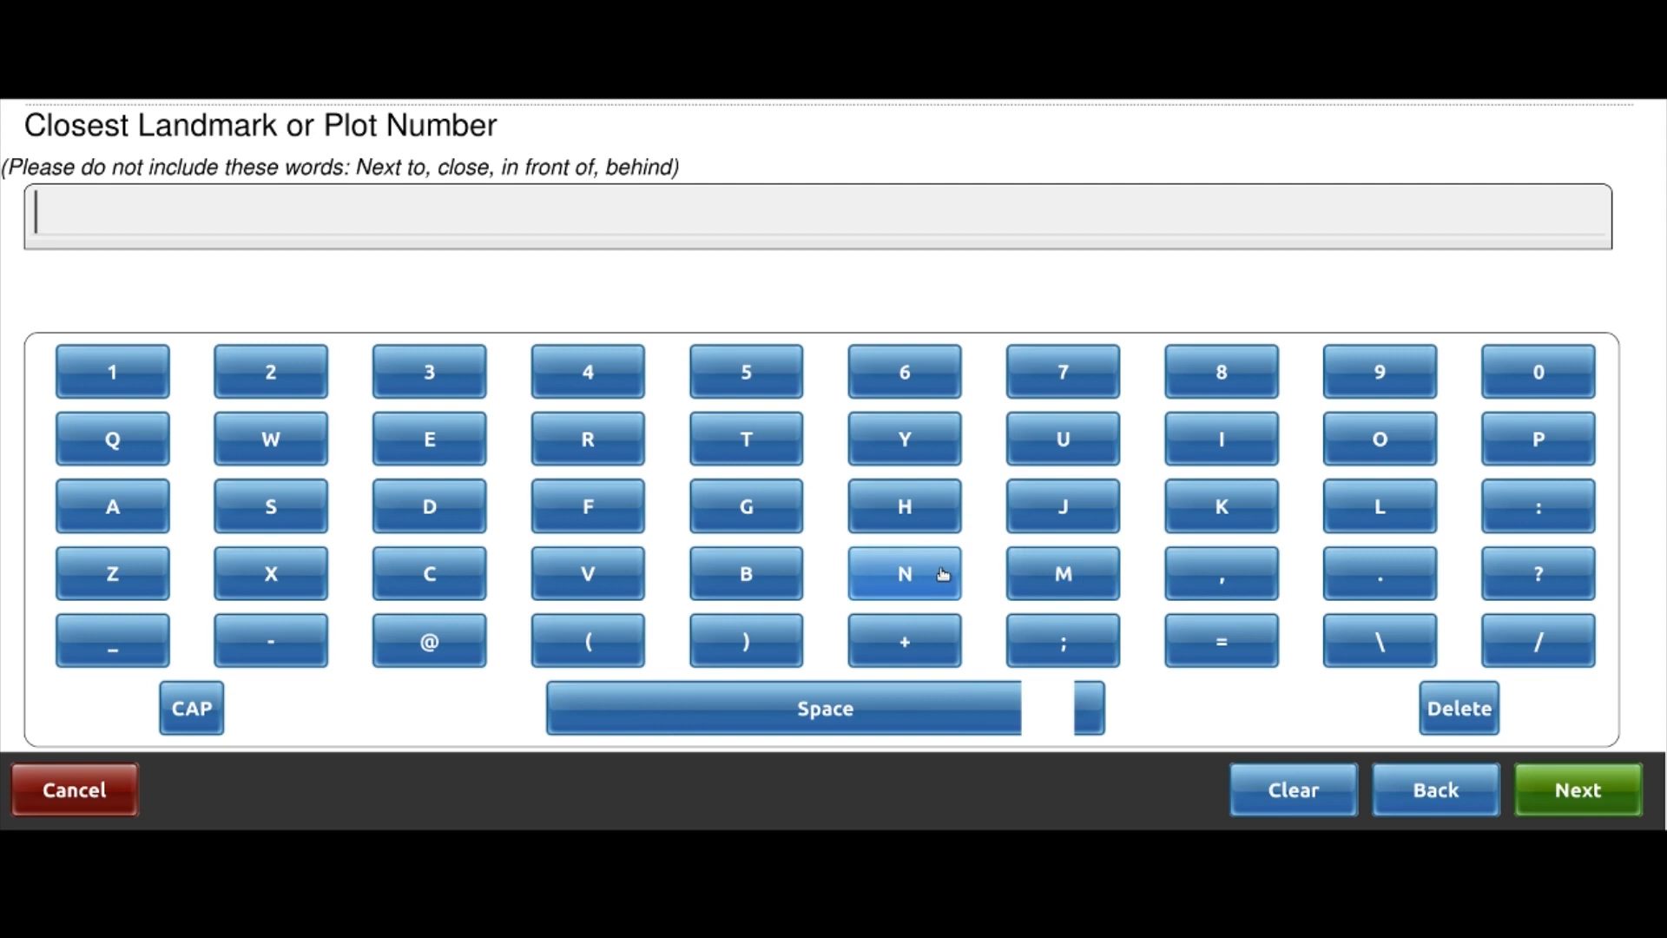
pyautogui.click(429, 434)
pyautogui.click(113, 506)
pyautogui.click(588, 438)
pyautogui.click(737, 721)
pyautogui.click(108, 504)
pyautogui.click(588, 439)
pyautogui.click(464, 444)
pyautogui.click(111, 510)
# Complete the landmark text as 'near area 3 river' and confirm it
pyautogui.click(858, 708)
pyautogui.click(466, 378)
pyautogui.click(711, 703)
pyautogui.click(588, 434)
pyautogui.click(1216, 443)
pyautogui.click(565, 573)
pyautogui.click(462, 456)
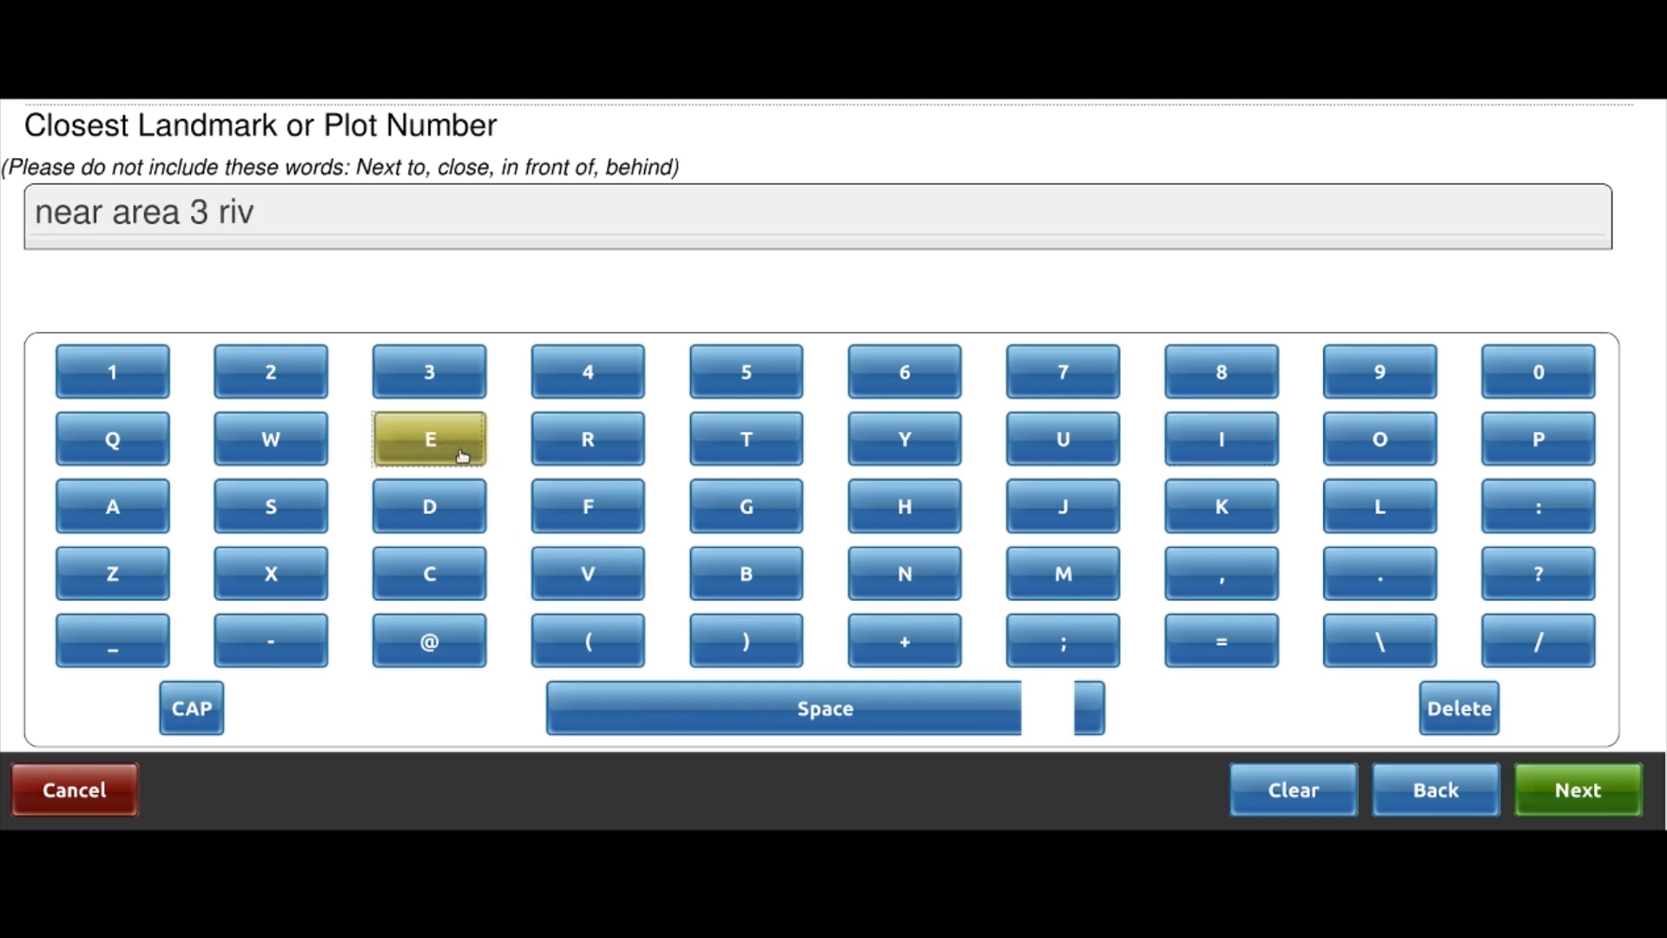
pyautogui.click(591, 441)
pyautogui.click(1577, 790)
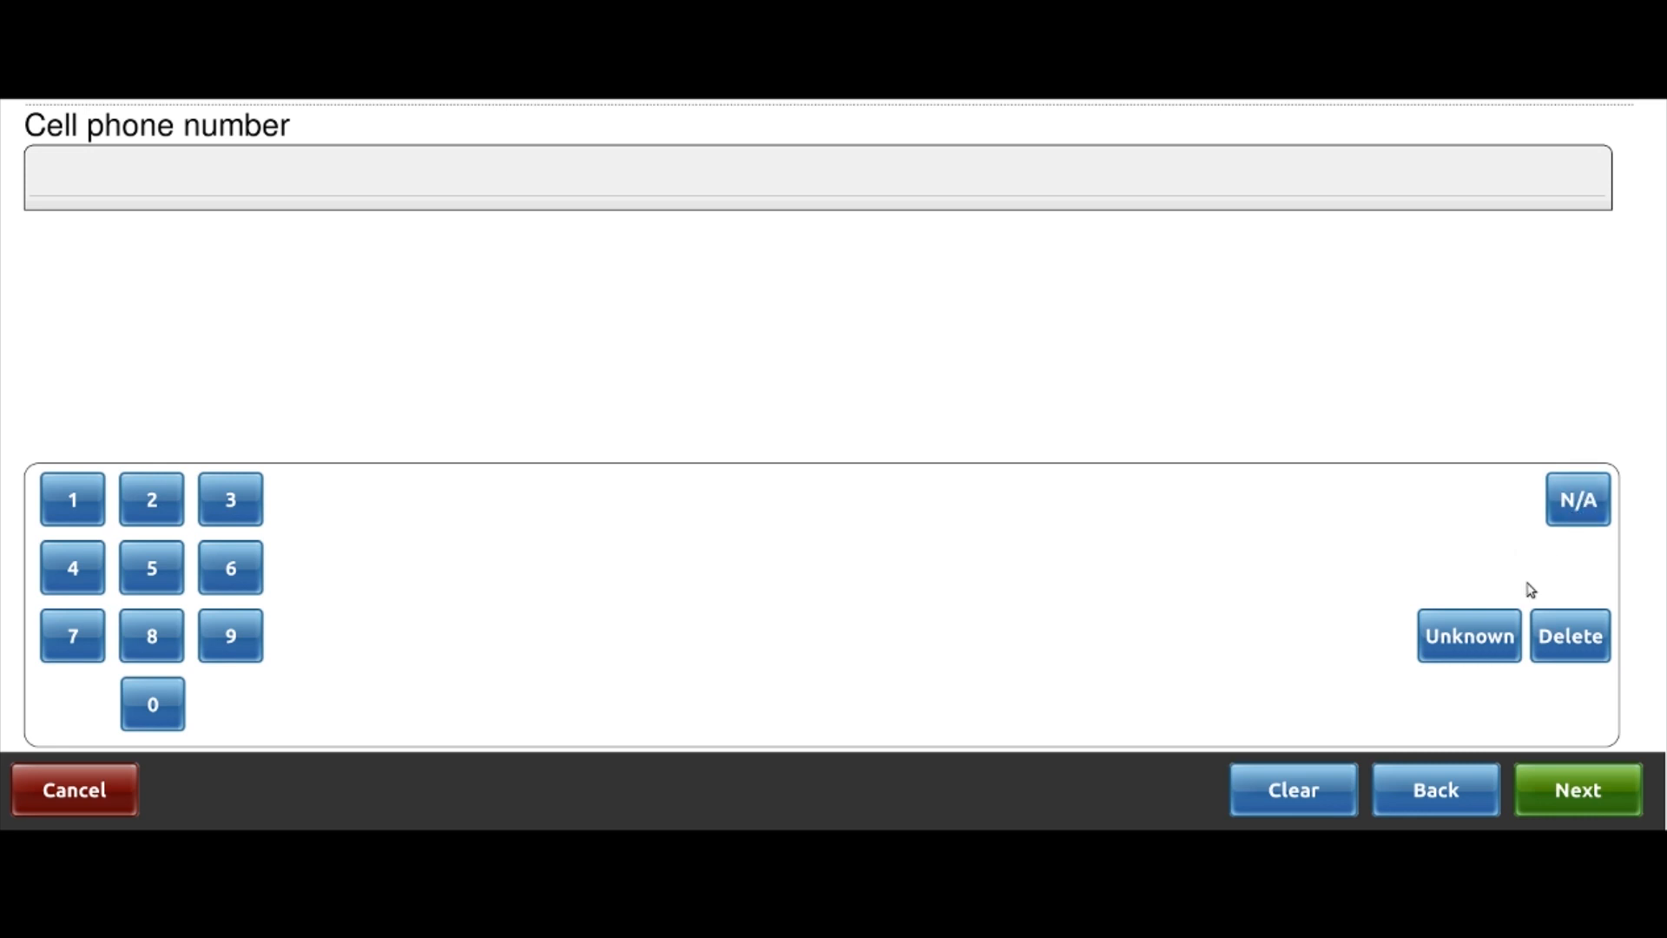
# Enter N/A for the cell phone and choose New patient as the patient type
pyautogui.click(1565, 515)
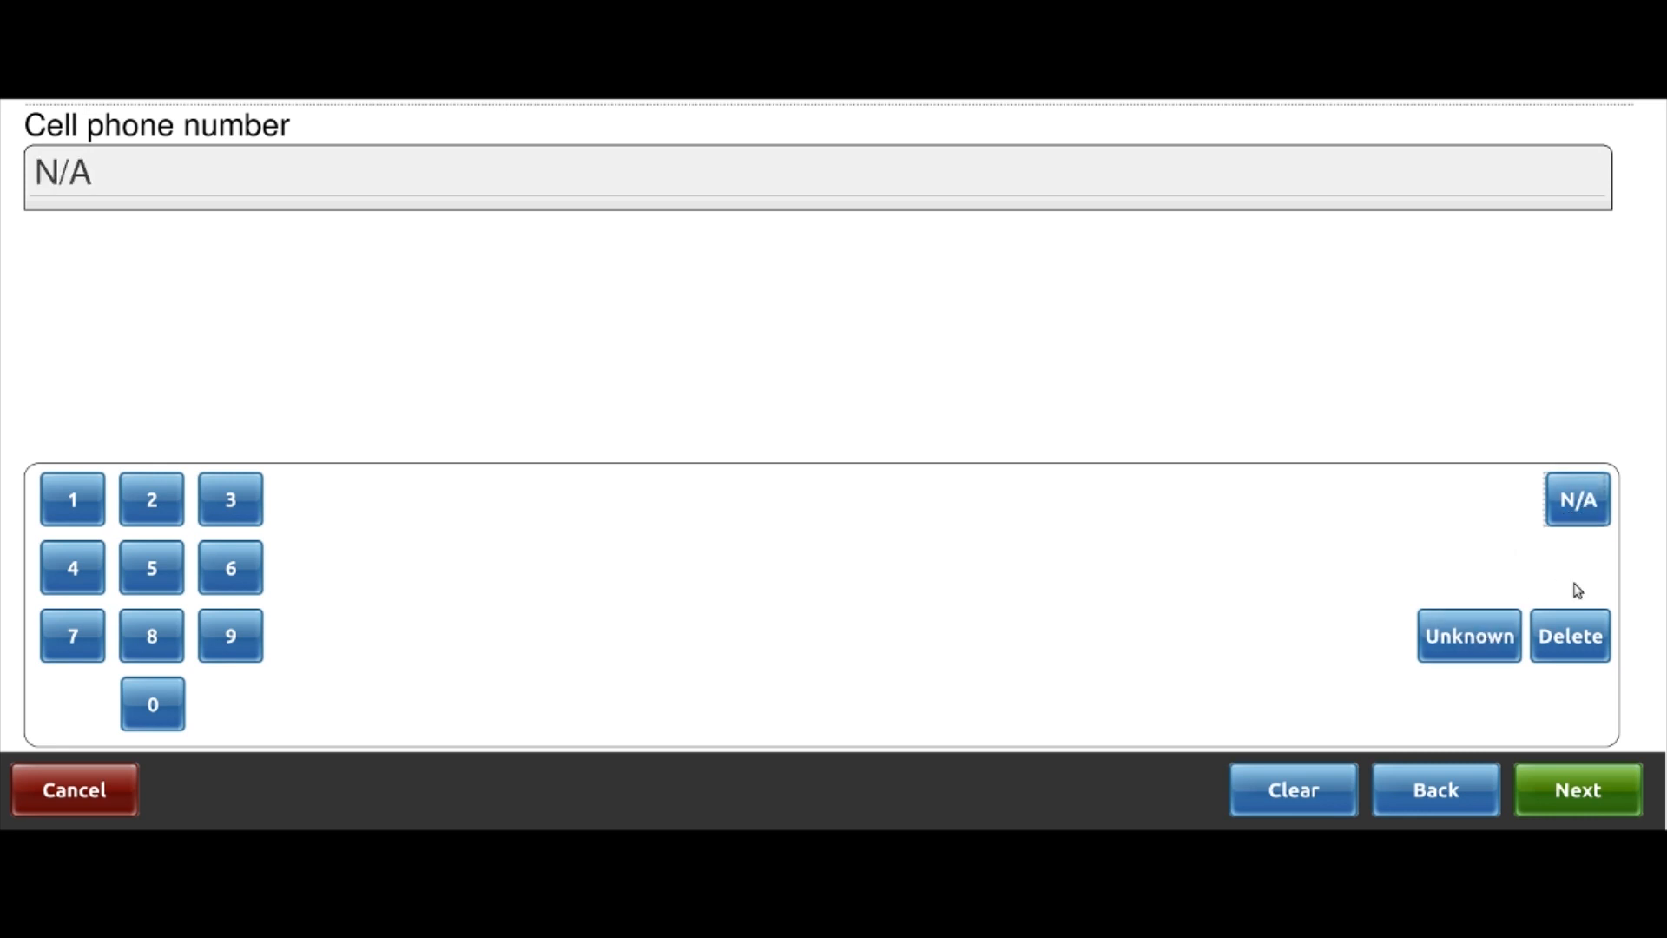
pyautogui.click(1592, 795)
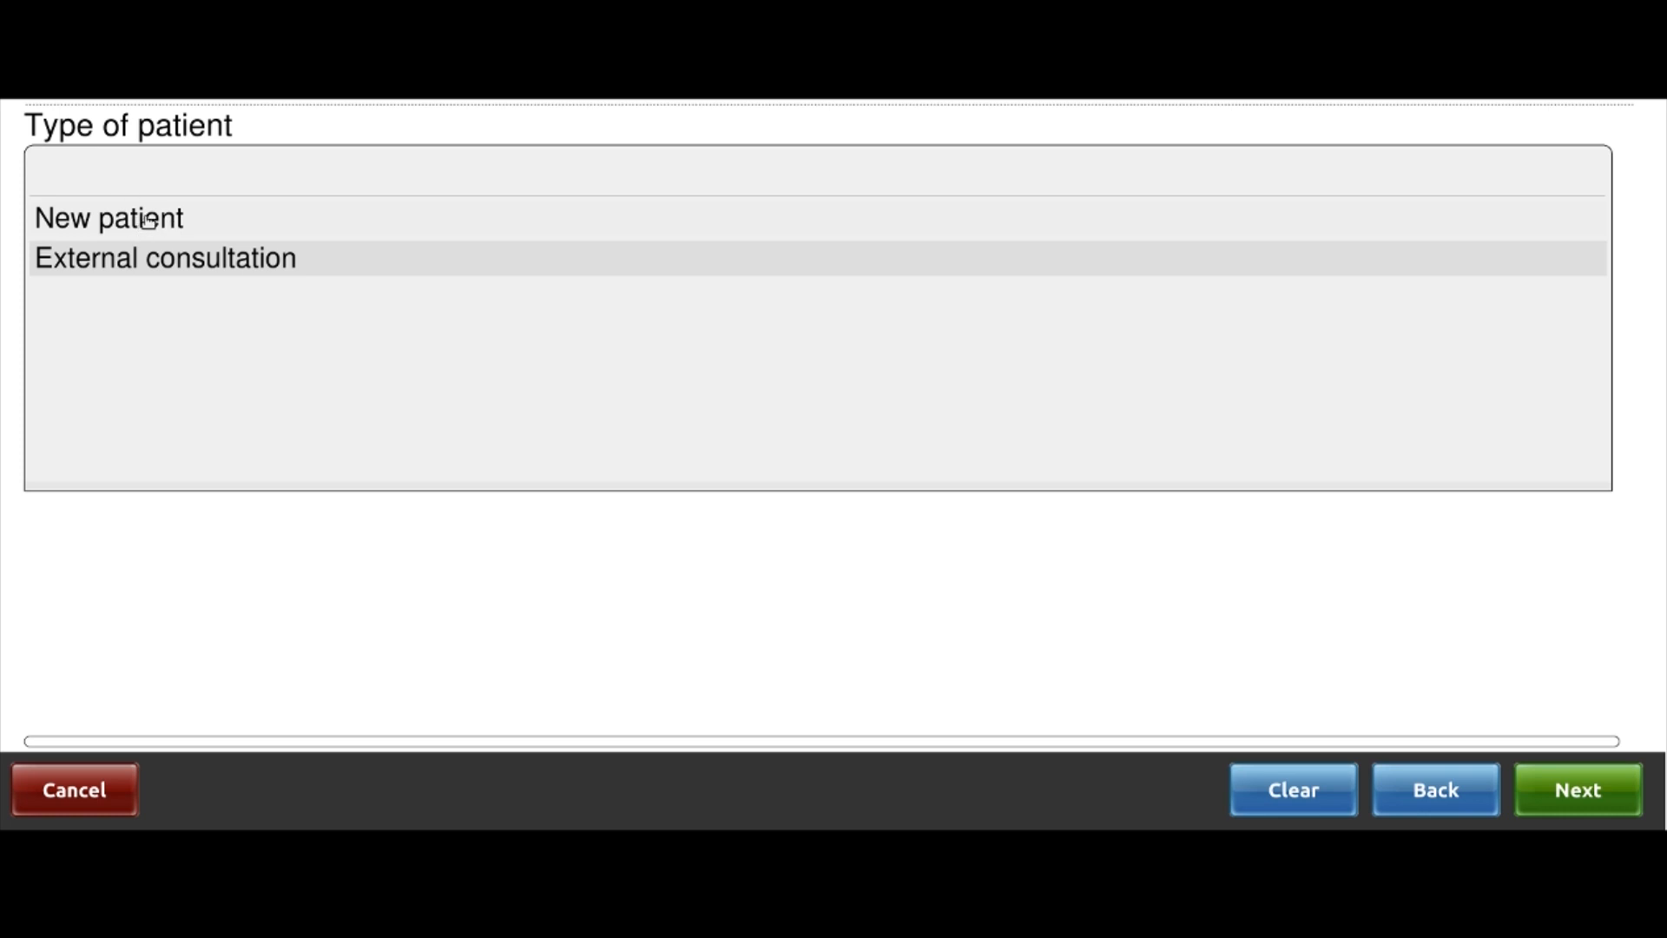
pyautogui.click(147, 221)
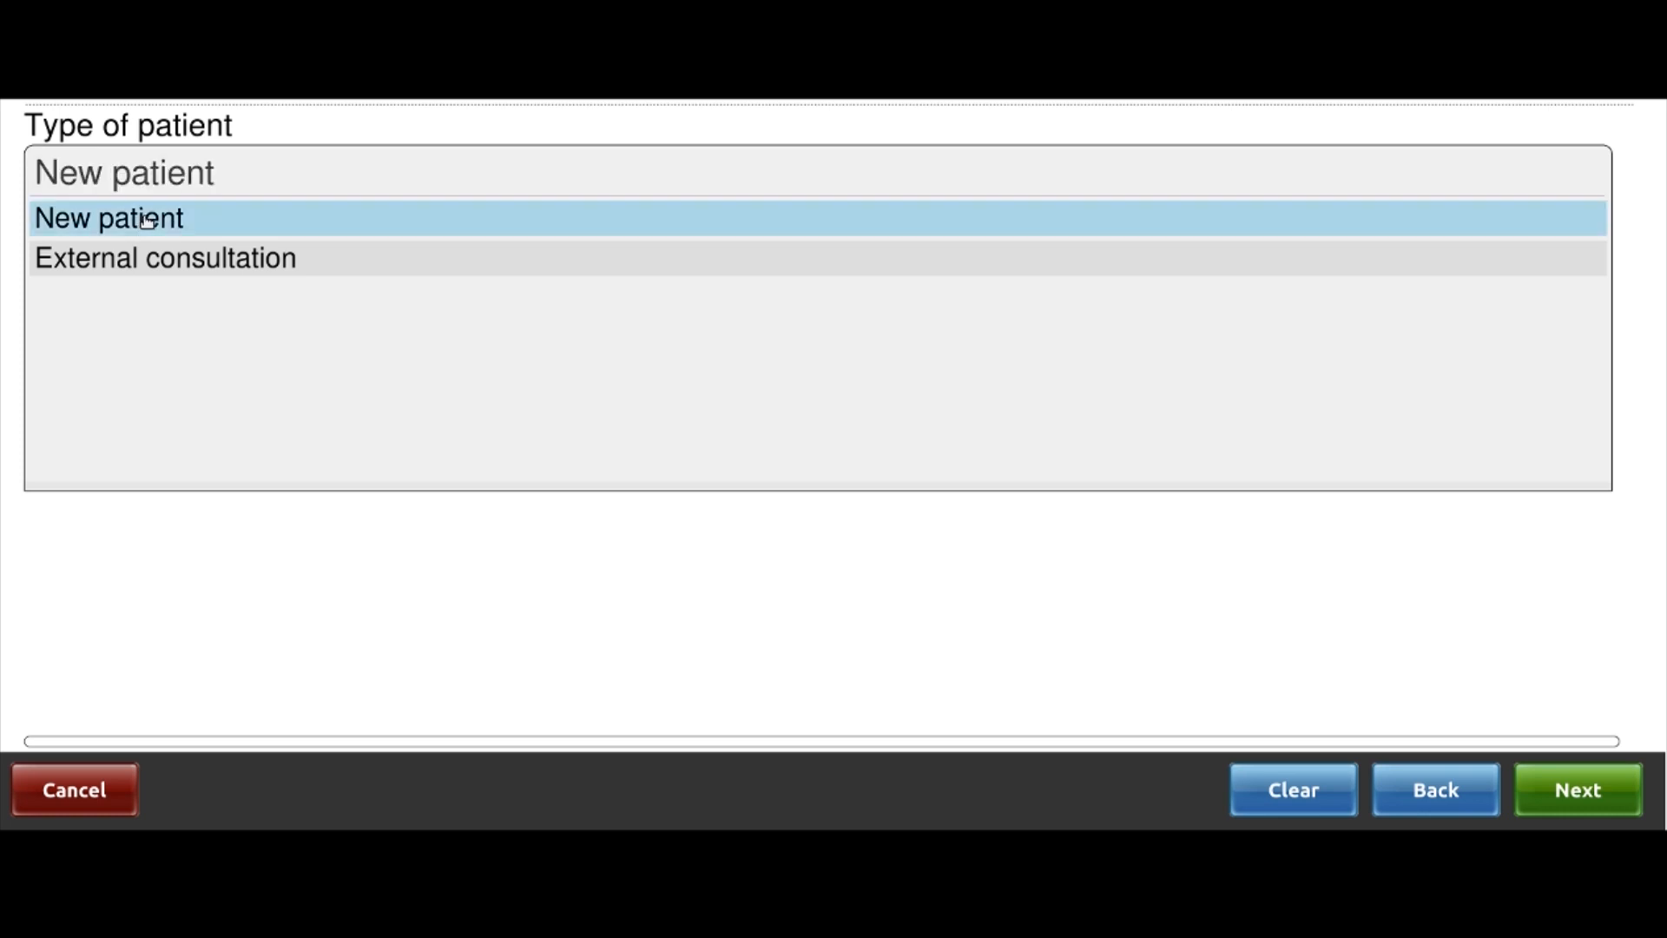
pyautogui.click(1594, 790)
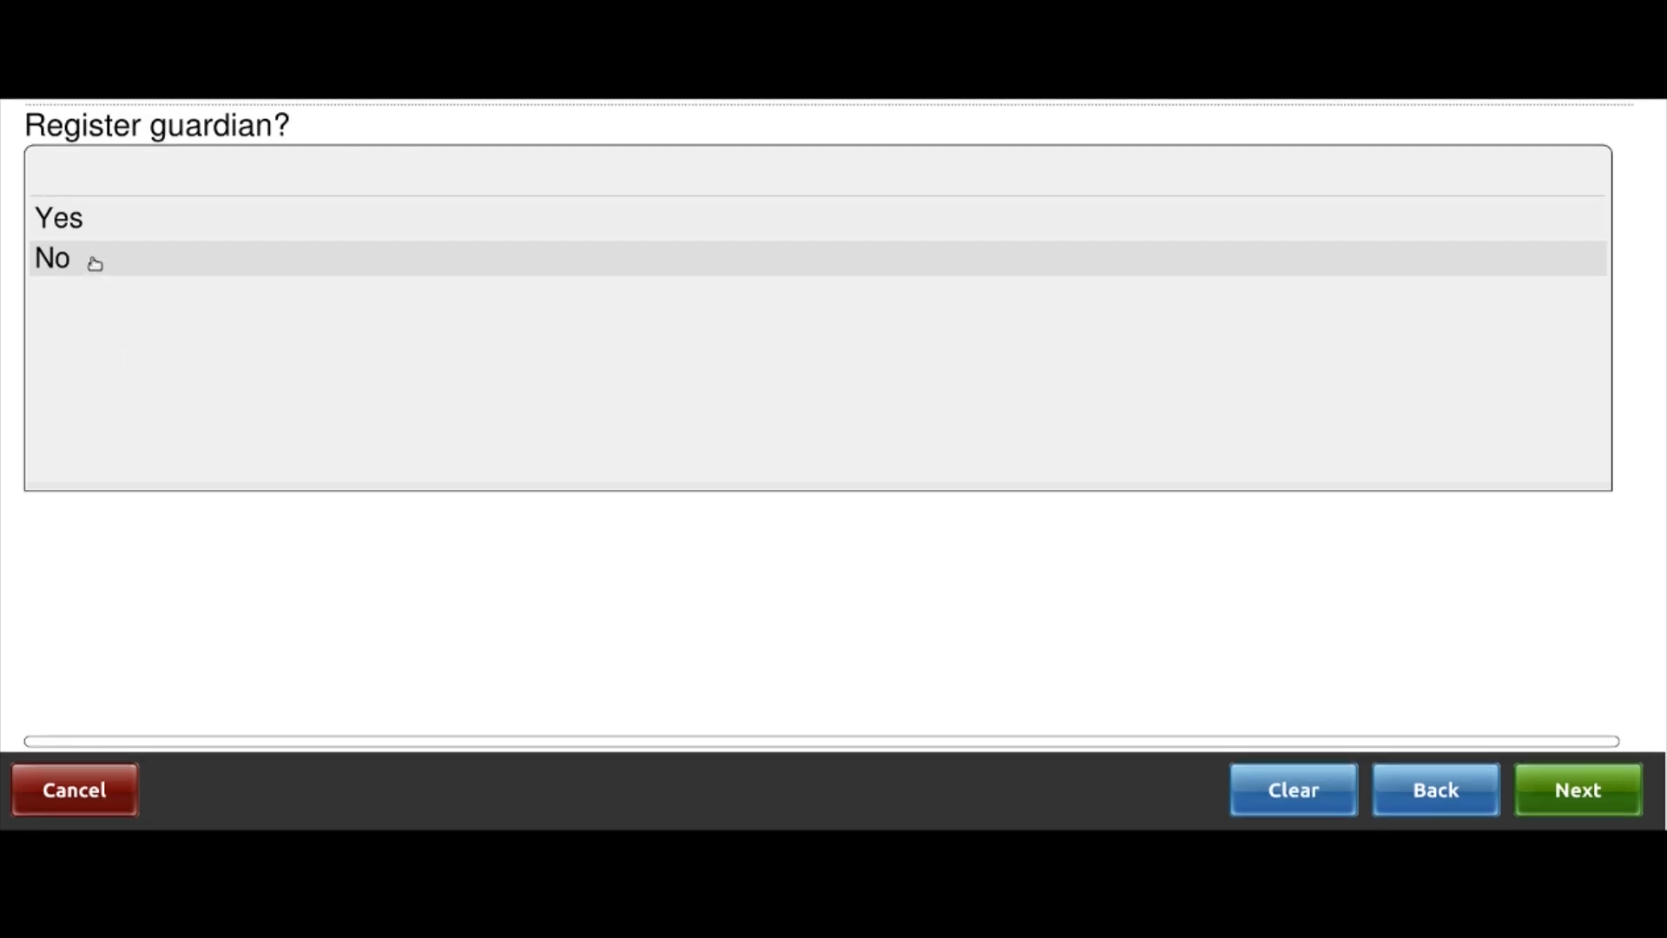
# Answer No to Register guardian and continue to the demographics summary
pyautogui.click(94, 260)
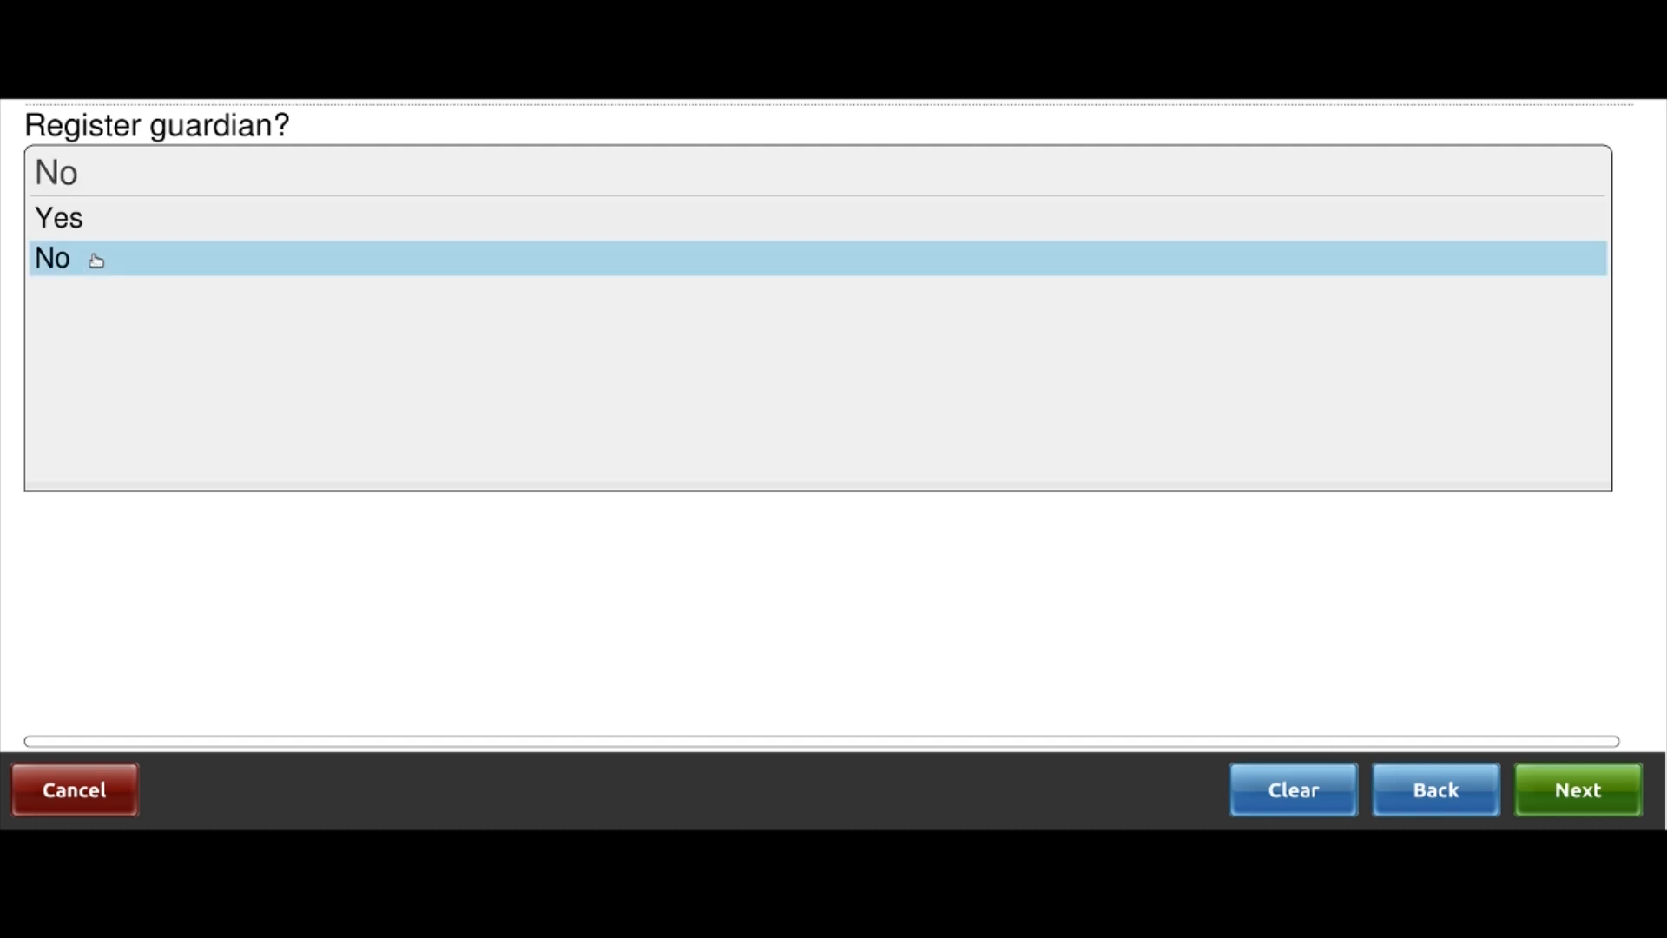
pyautogui.click(1596, 791)
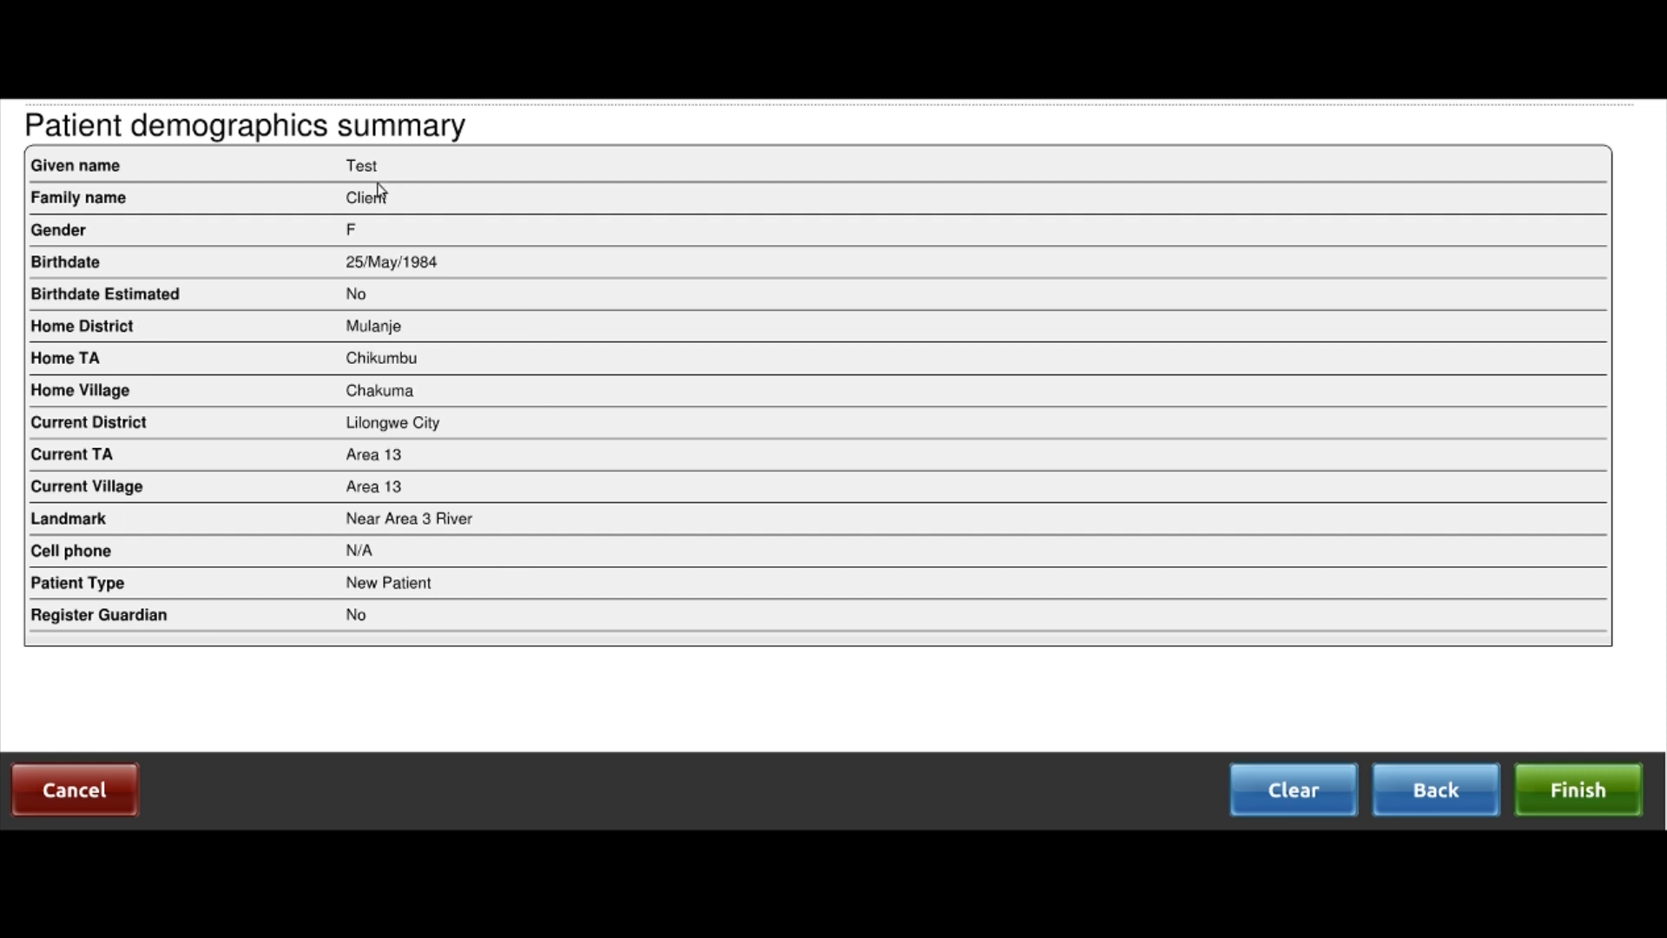
# Finish the patient demographics summary to save the record
pyautogui.click(1579, 786)
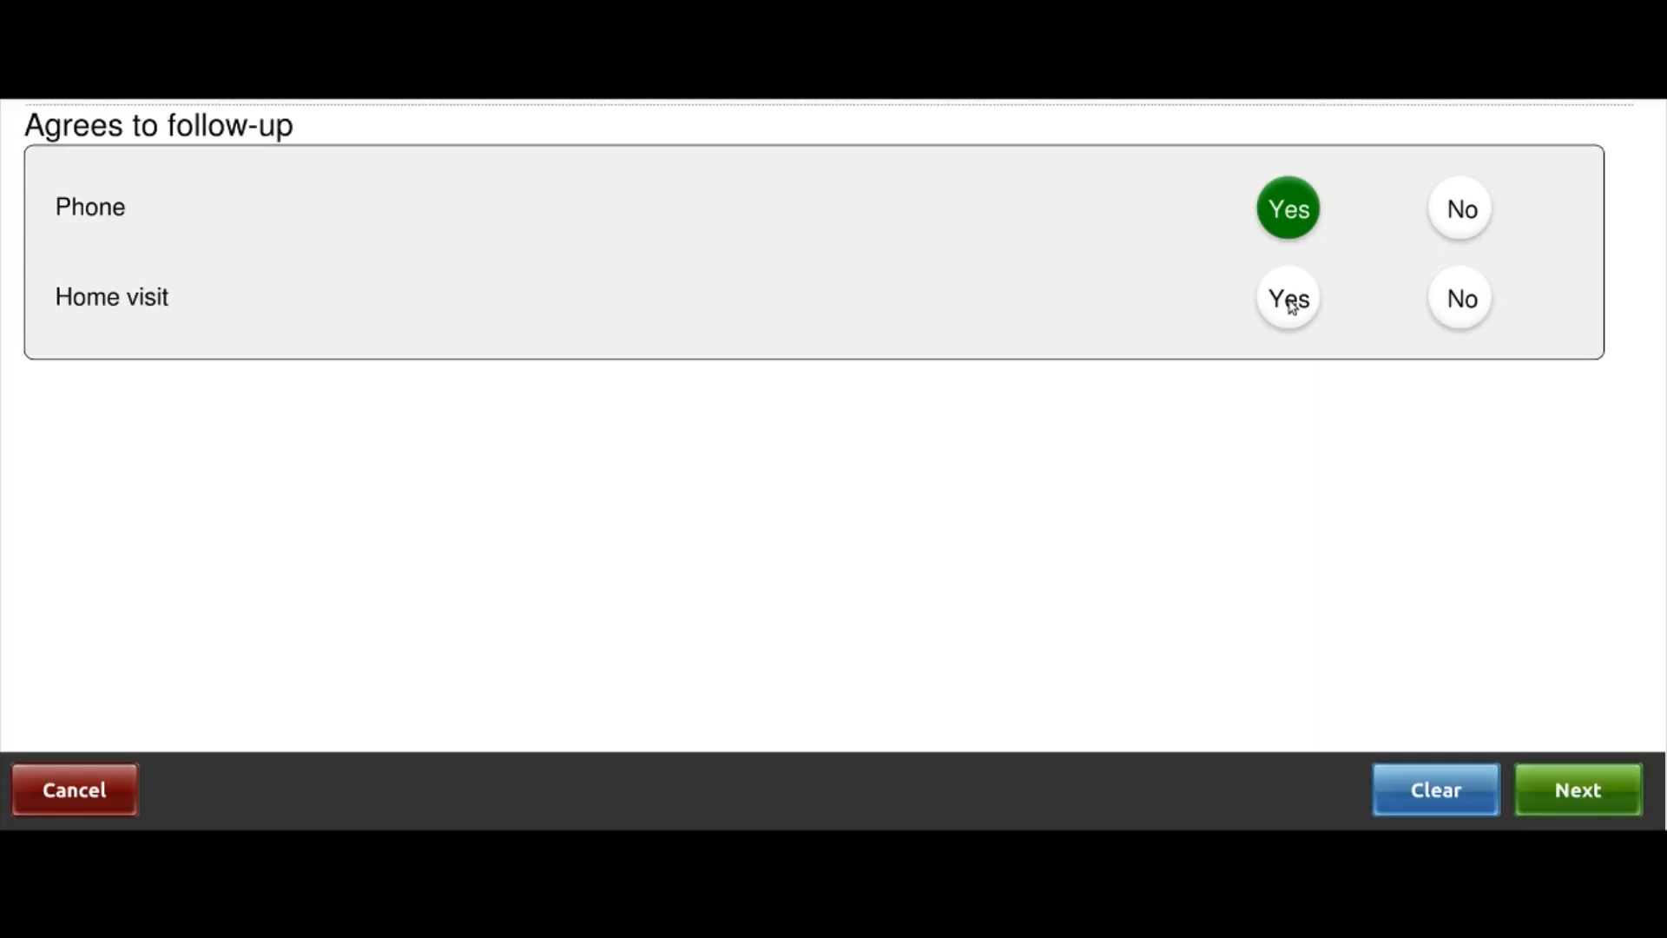
# Answer Yes to home-visit follow-up, alongside phone follow-up, and continue
pyautogui.click(1291, 306)
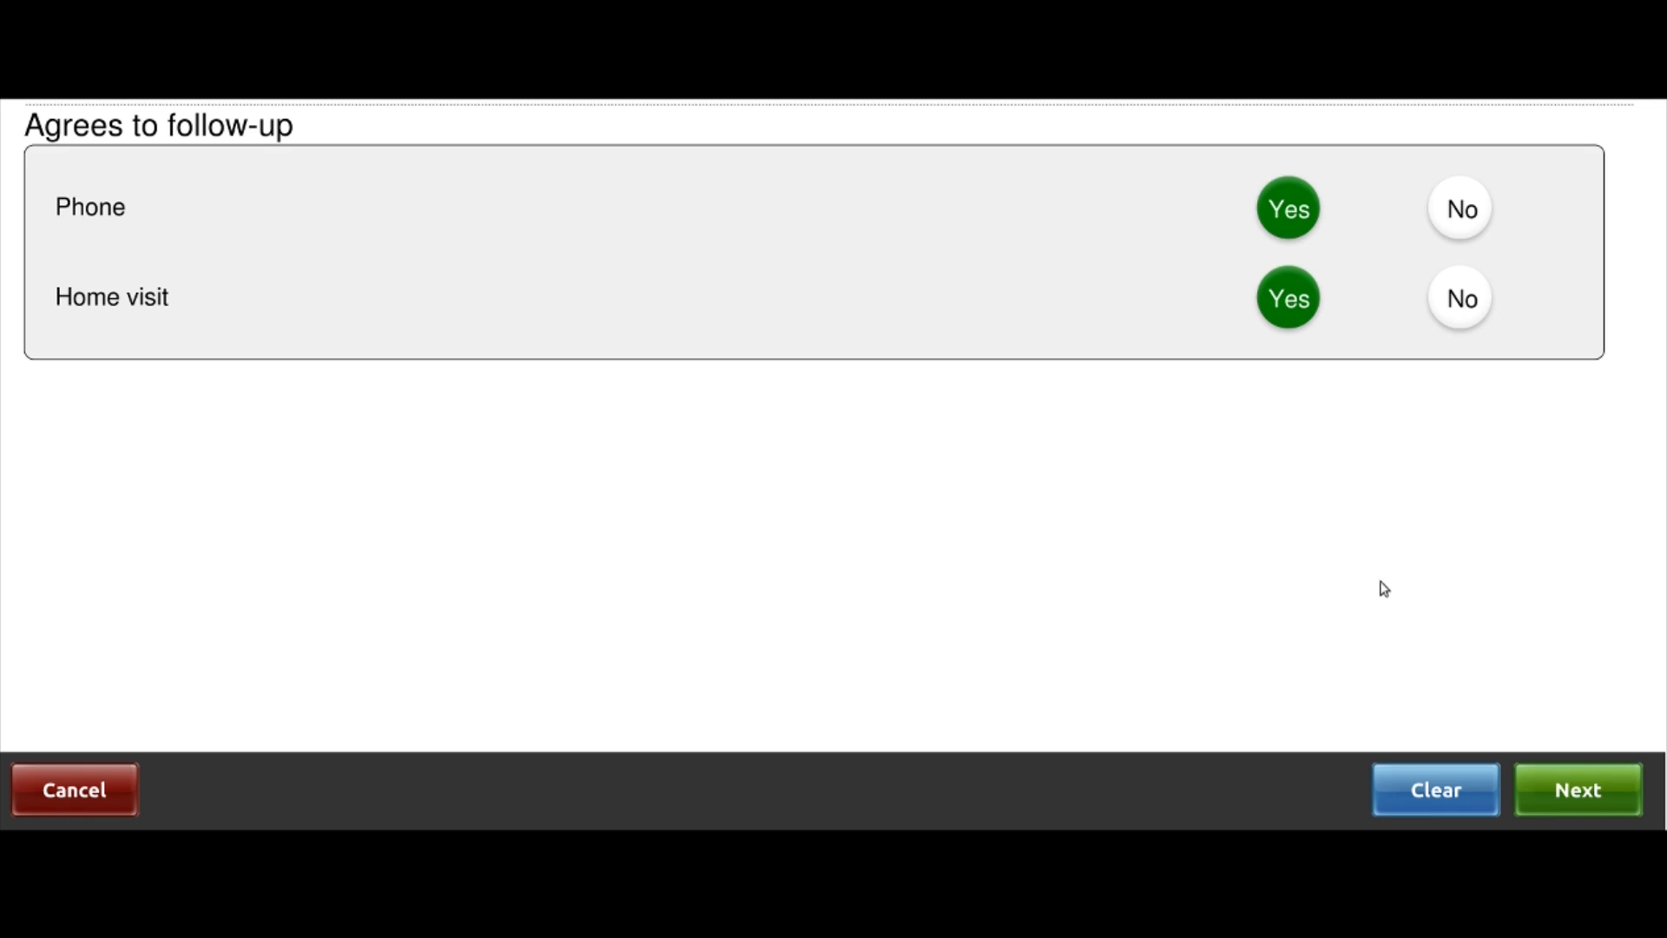
pyautogui.click(1579, 792)
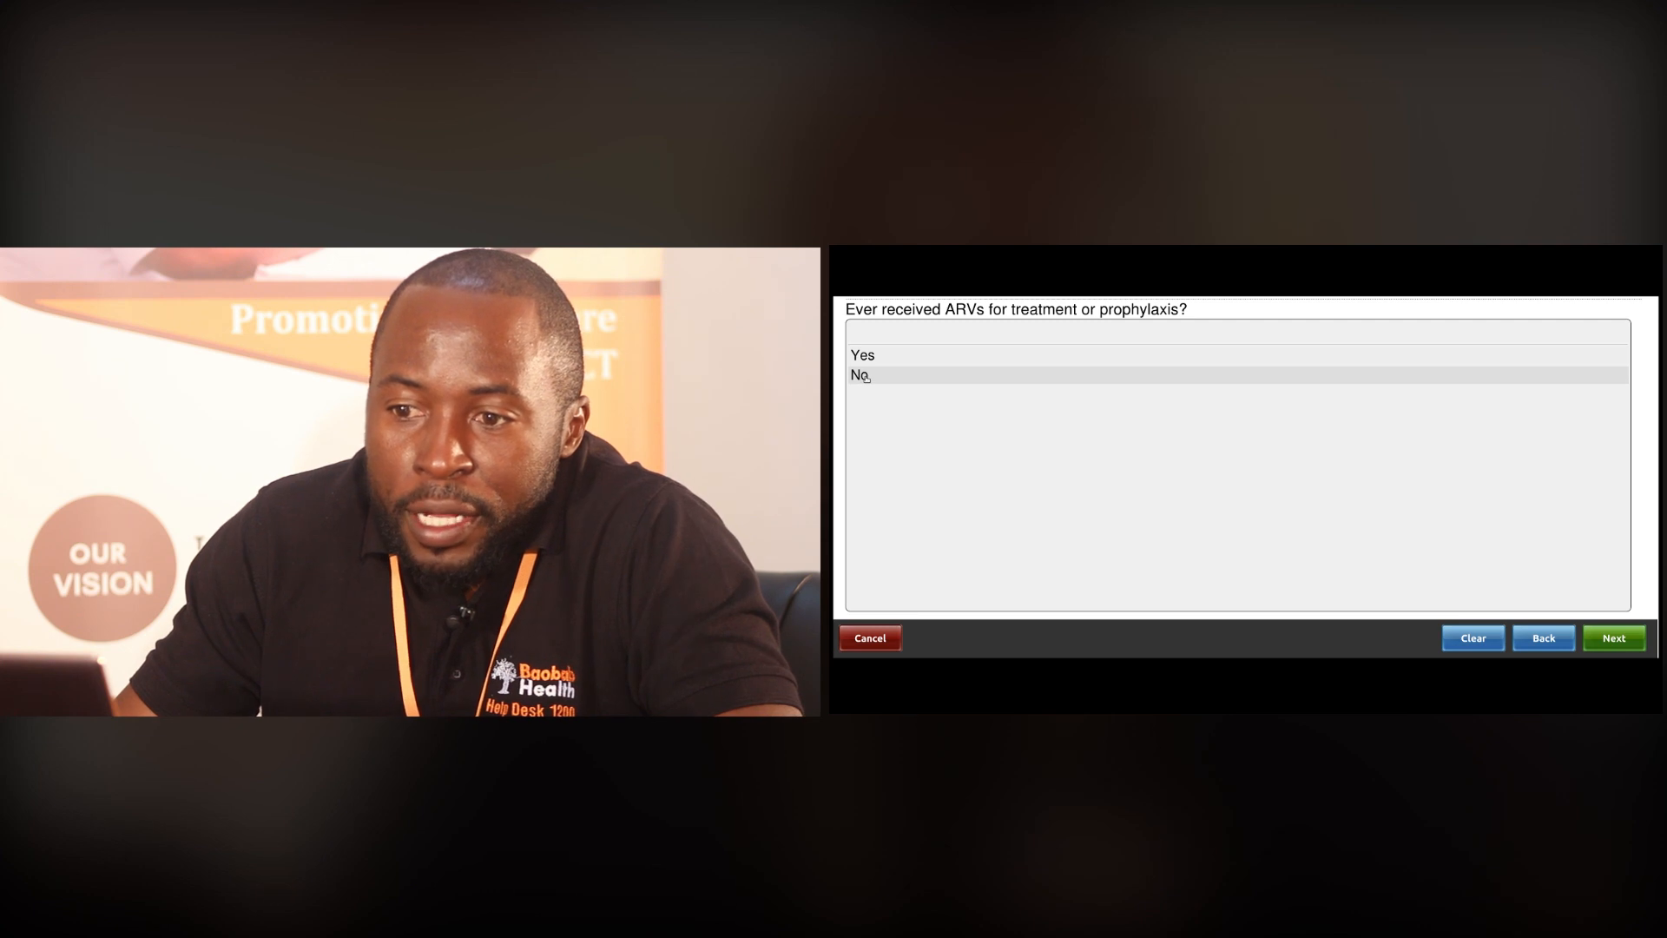
# Answer No to ever receiving ARVs and choose Rapid antibody test as the confirmatory test
pyautogui.click(861, 375)
pyautogui.click(877, 358)
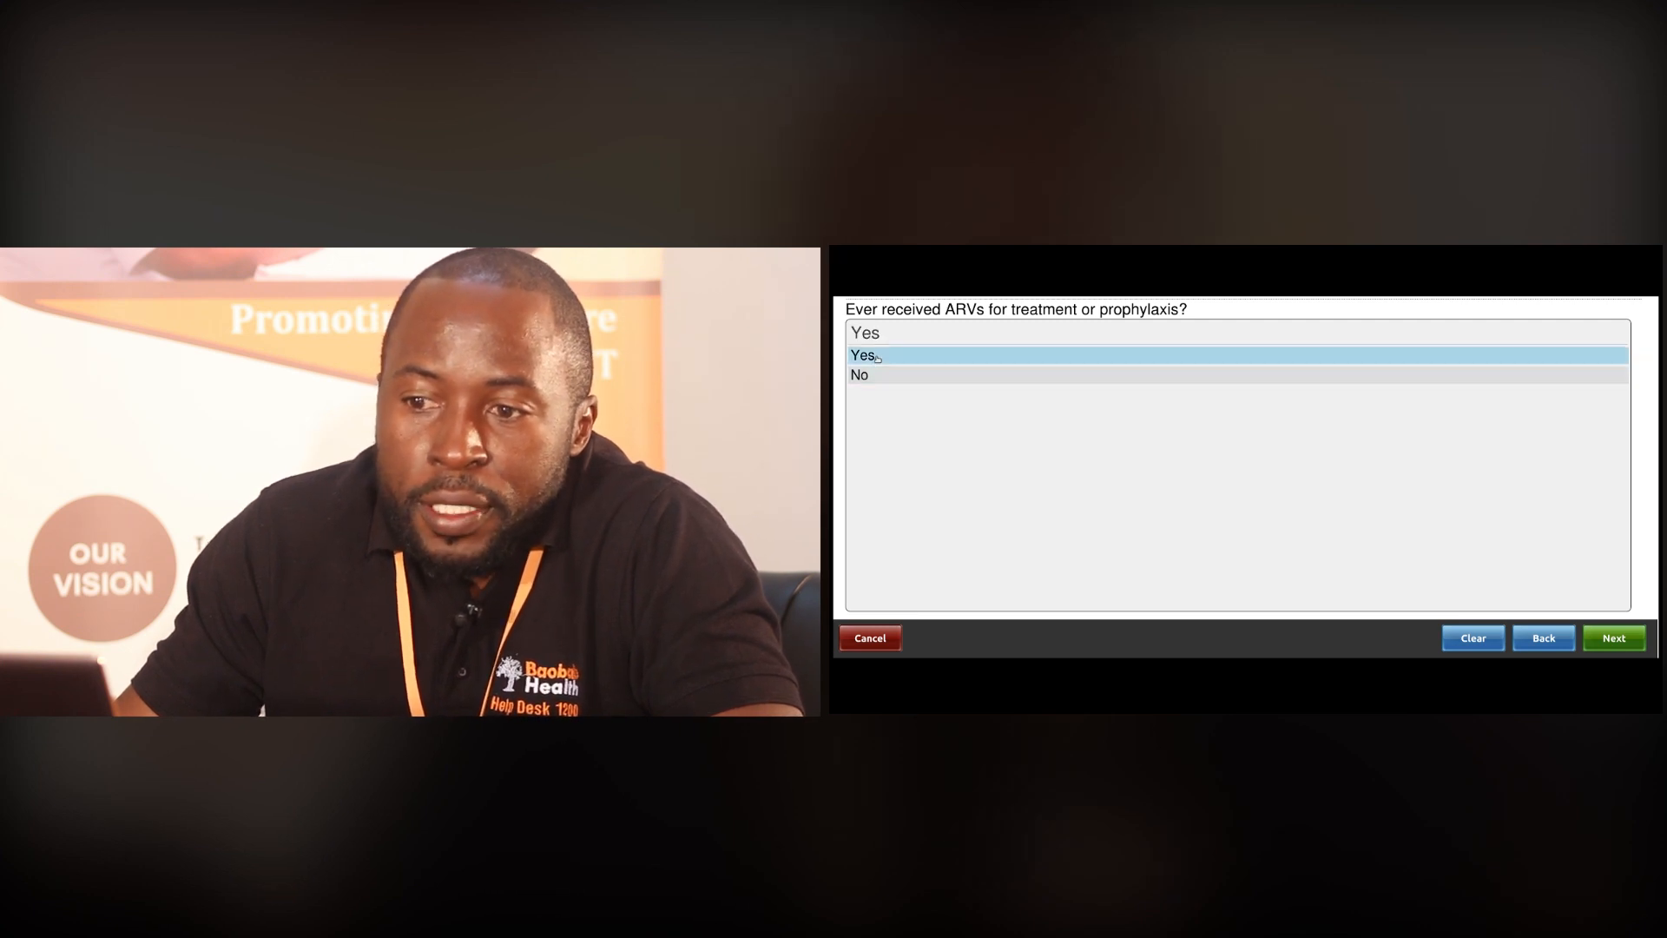
pyautogui.click(869, 375)
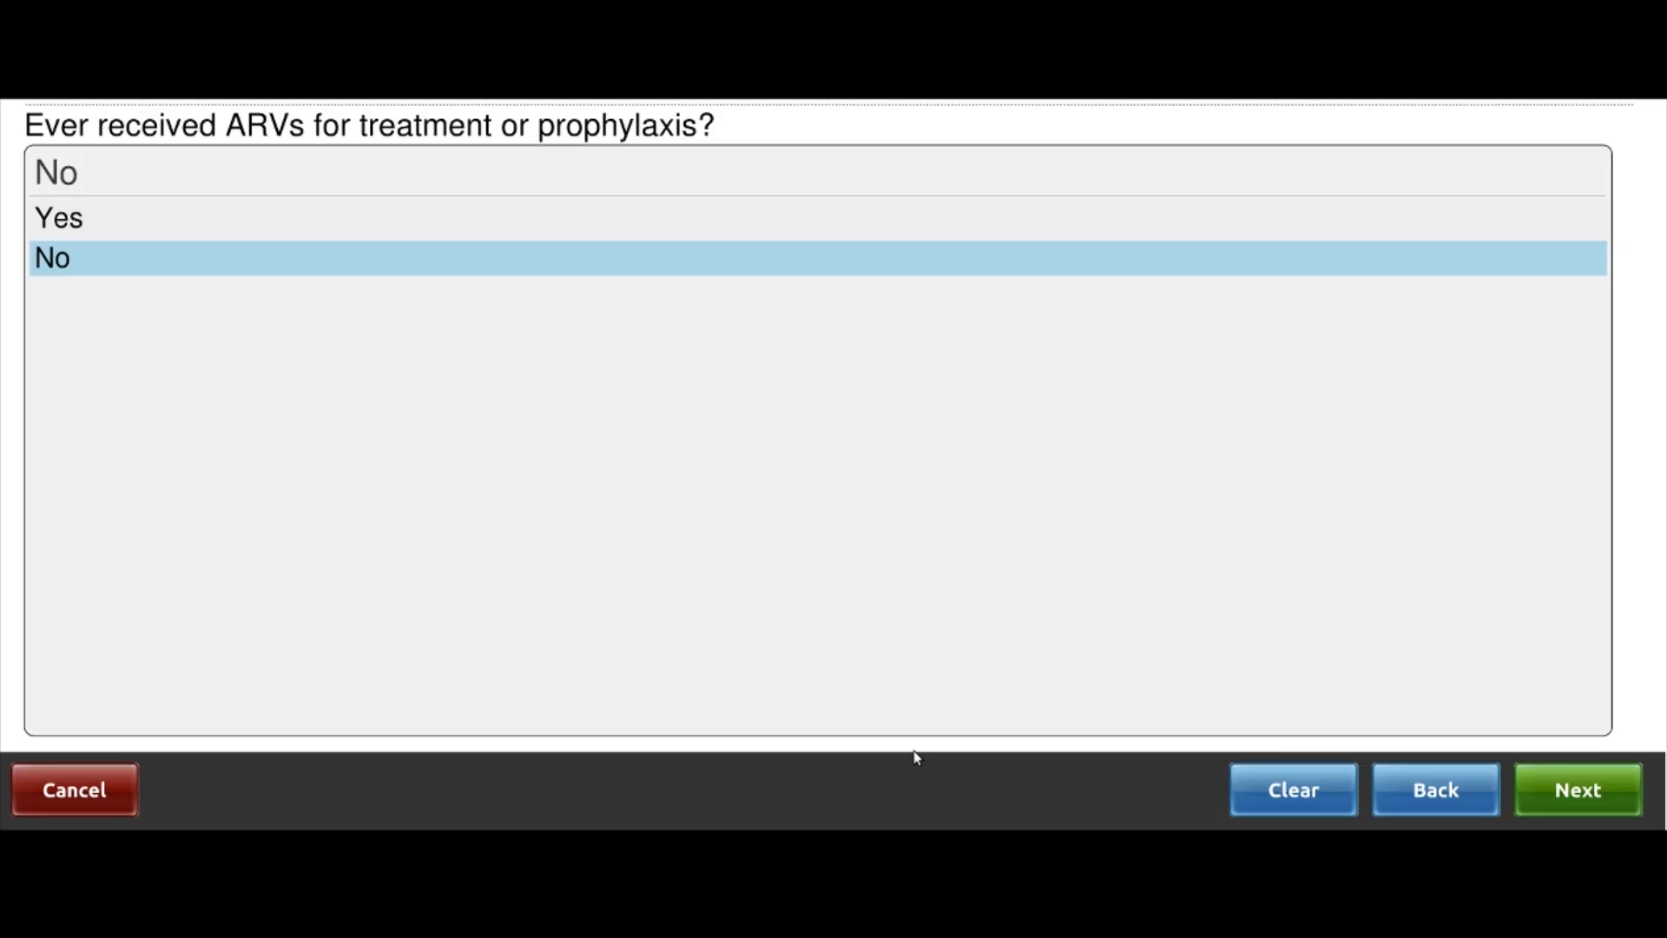
pyautogui.click(1577, 789)
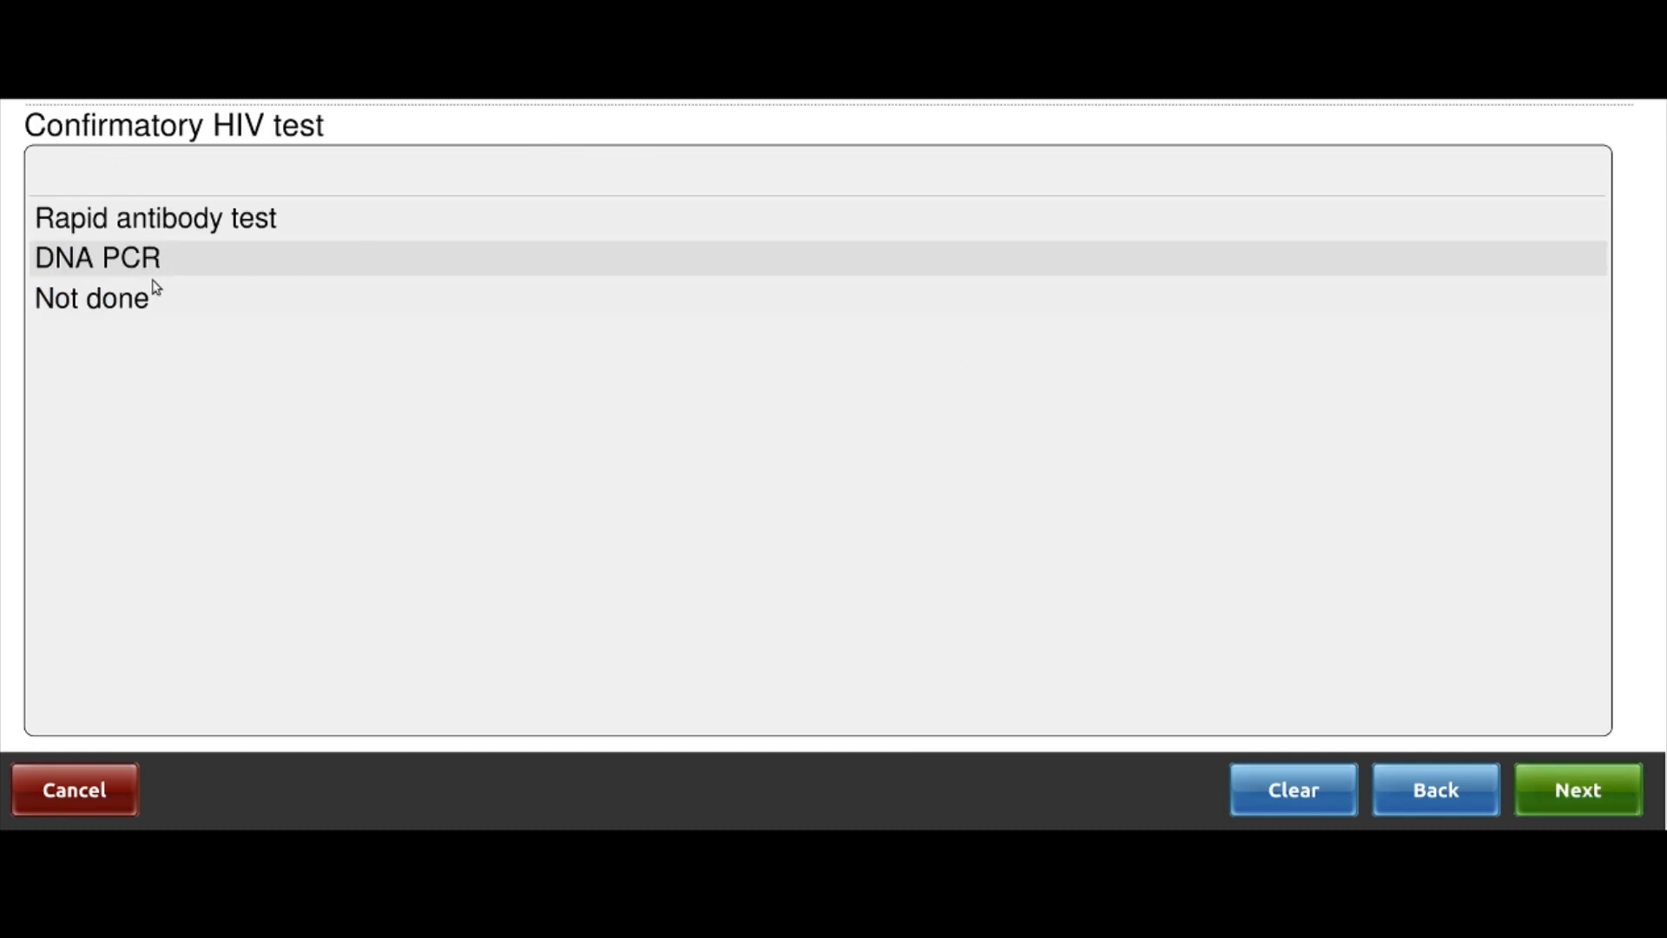
pyautogui.click(145, 224)
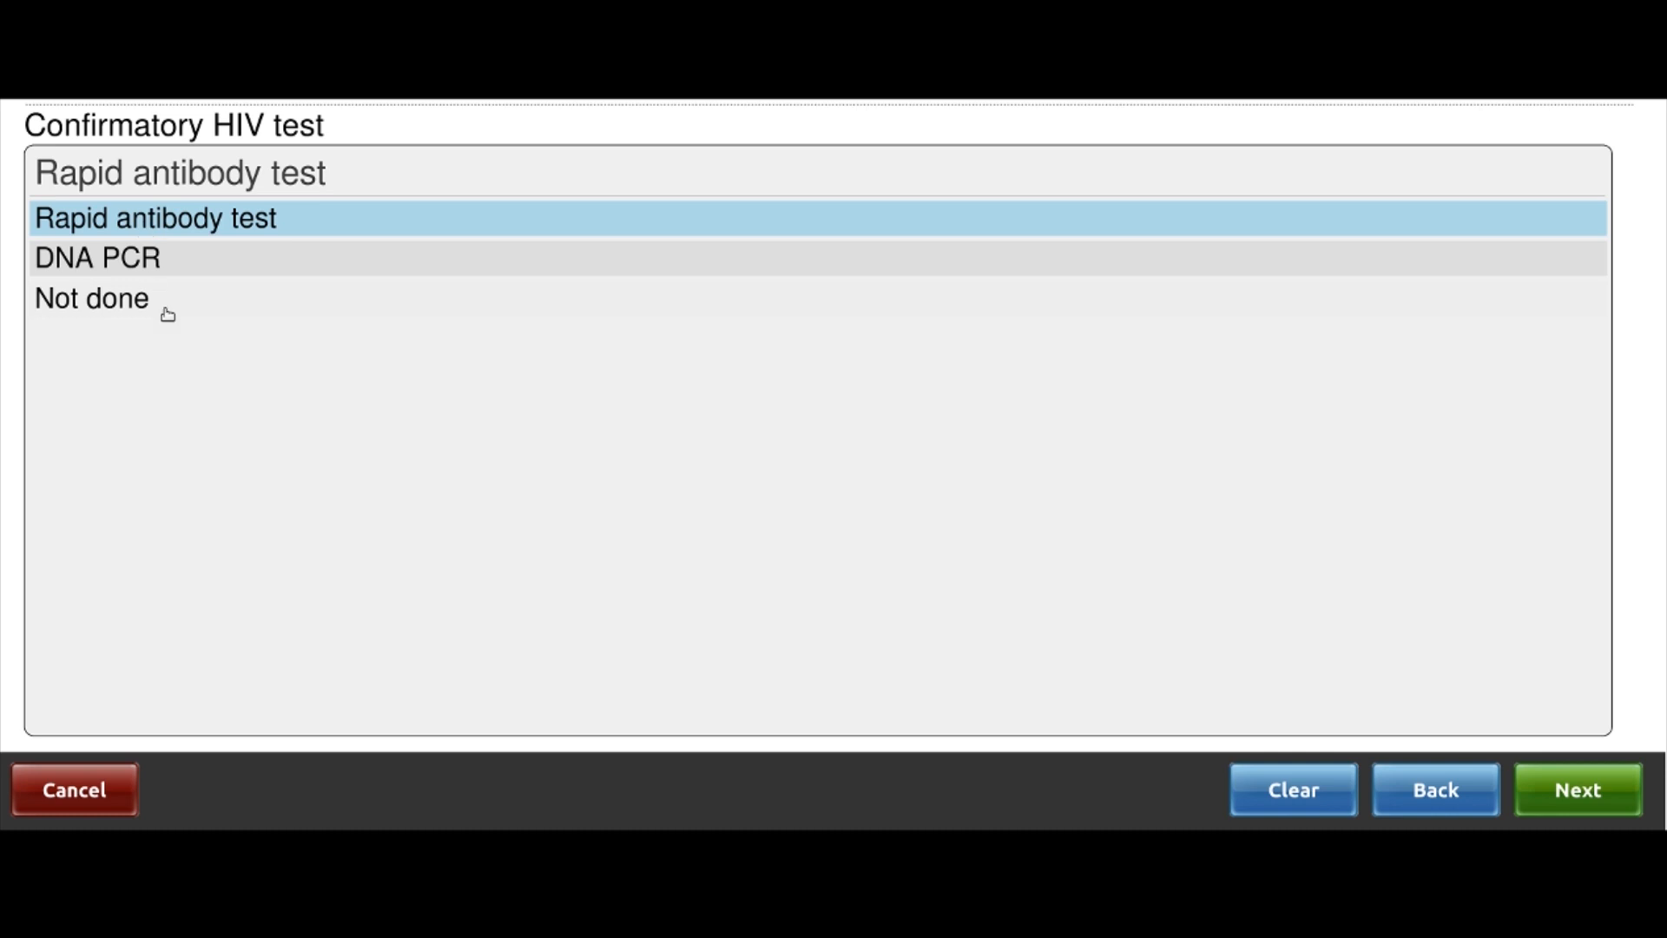
pyautogui.click(1579, 795)
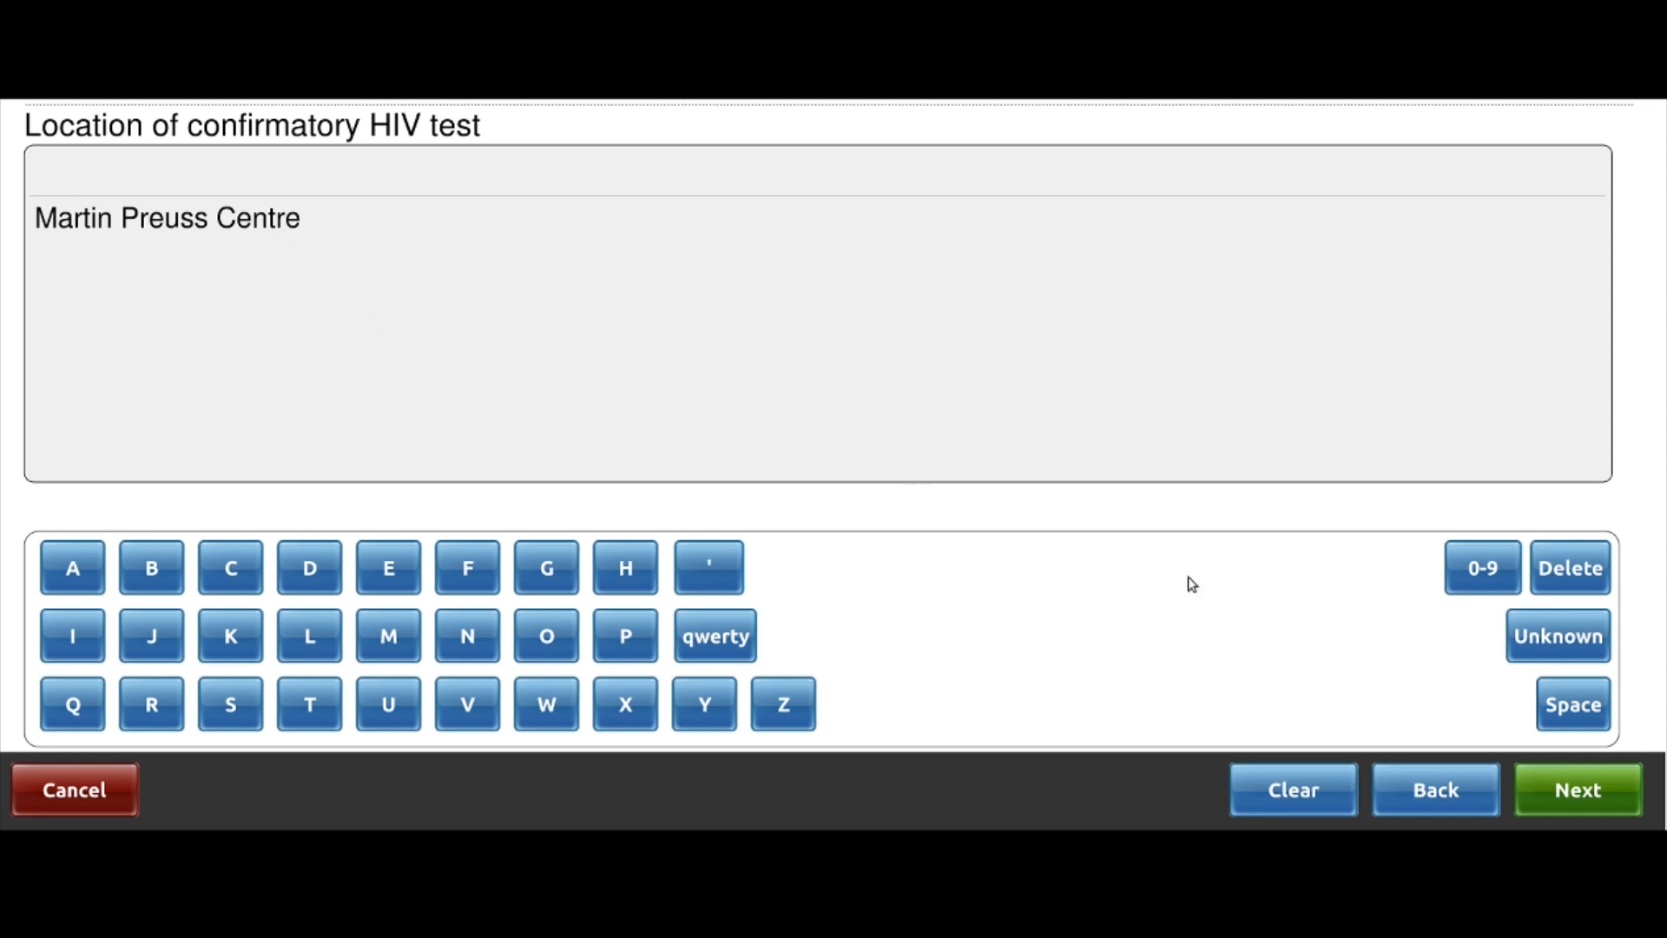
# Replace the prefilled location by searching 'MART' and selecting Martin Preuss Centre
pyautogui.click(1296, 789)
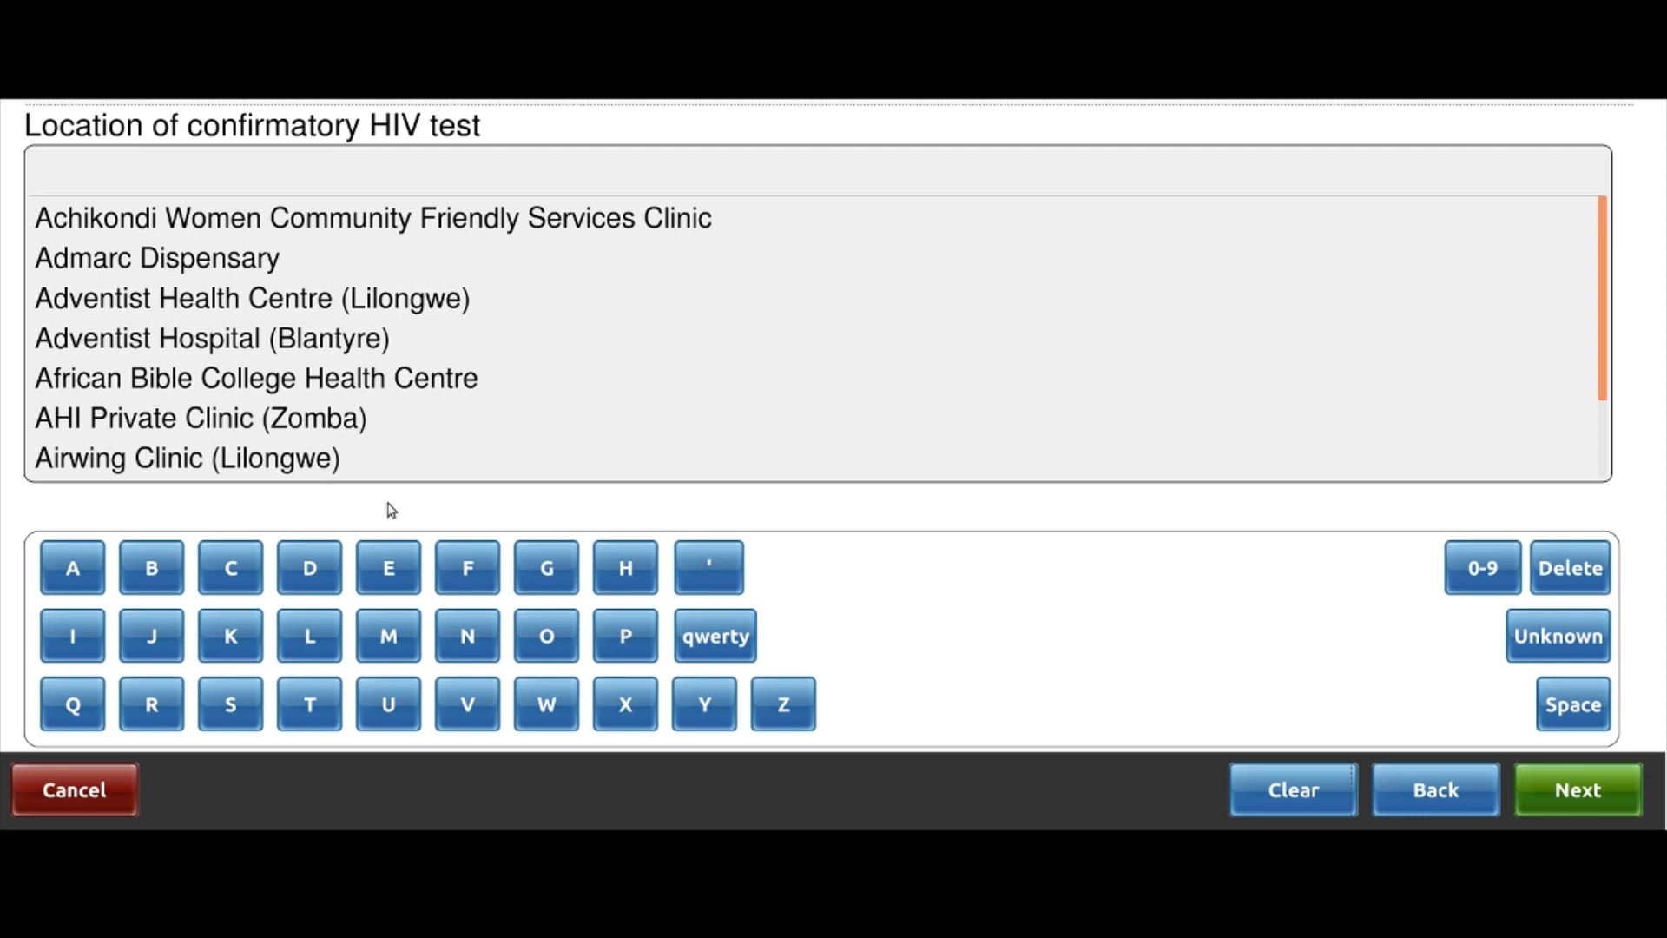
pyautogui.click(389, 642)
pyautogui.click(84, 565)
pyautogui.click(149, 700)
pyautogui.click(309, 703)
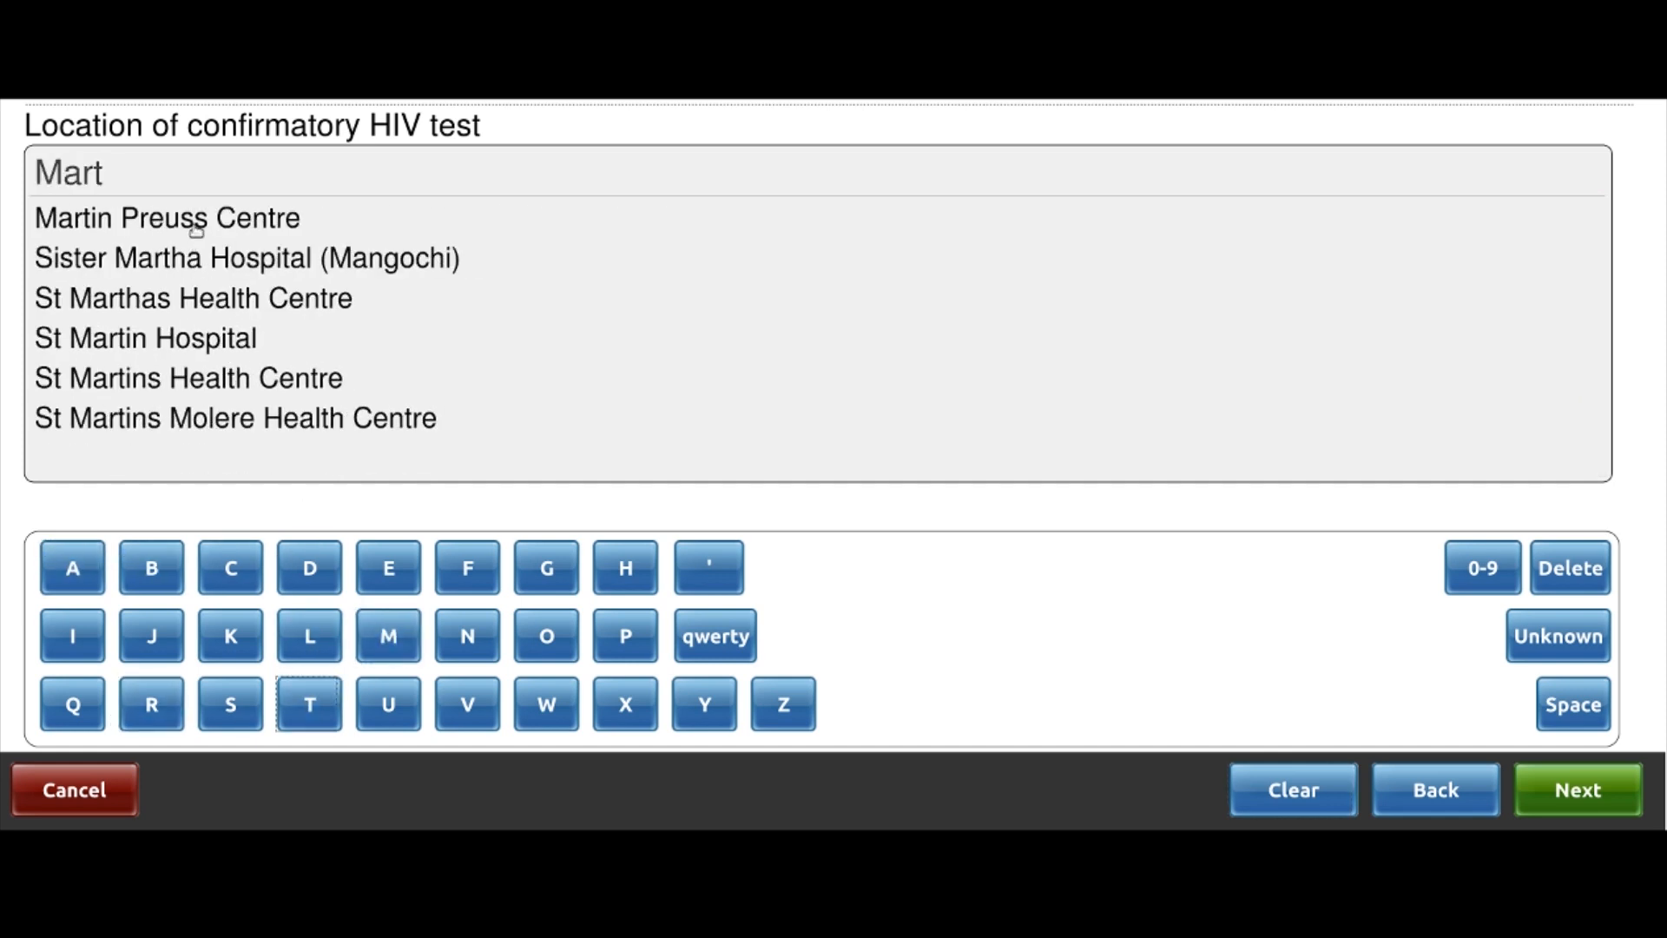
pyautogui.click(197, 227)
pyautogui.click(1573, 795)
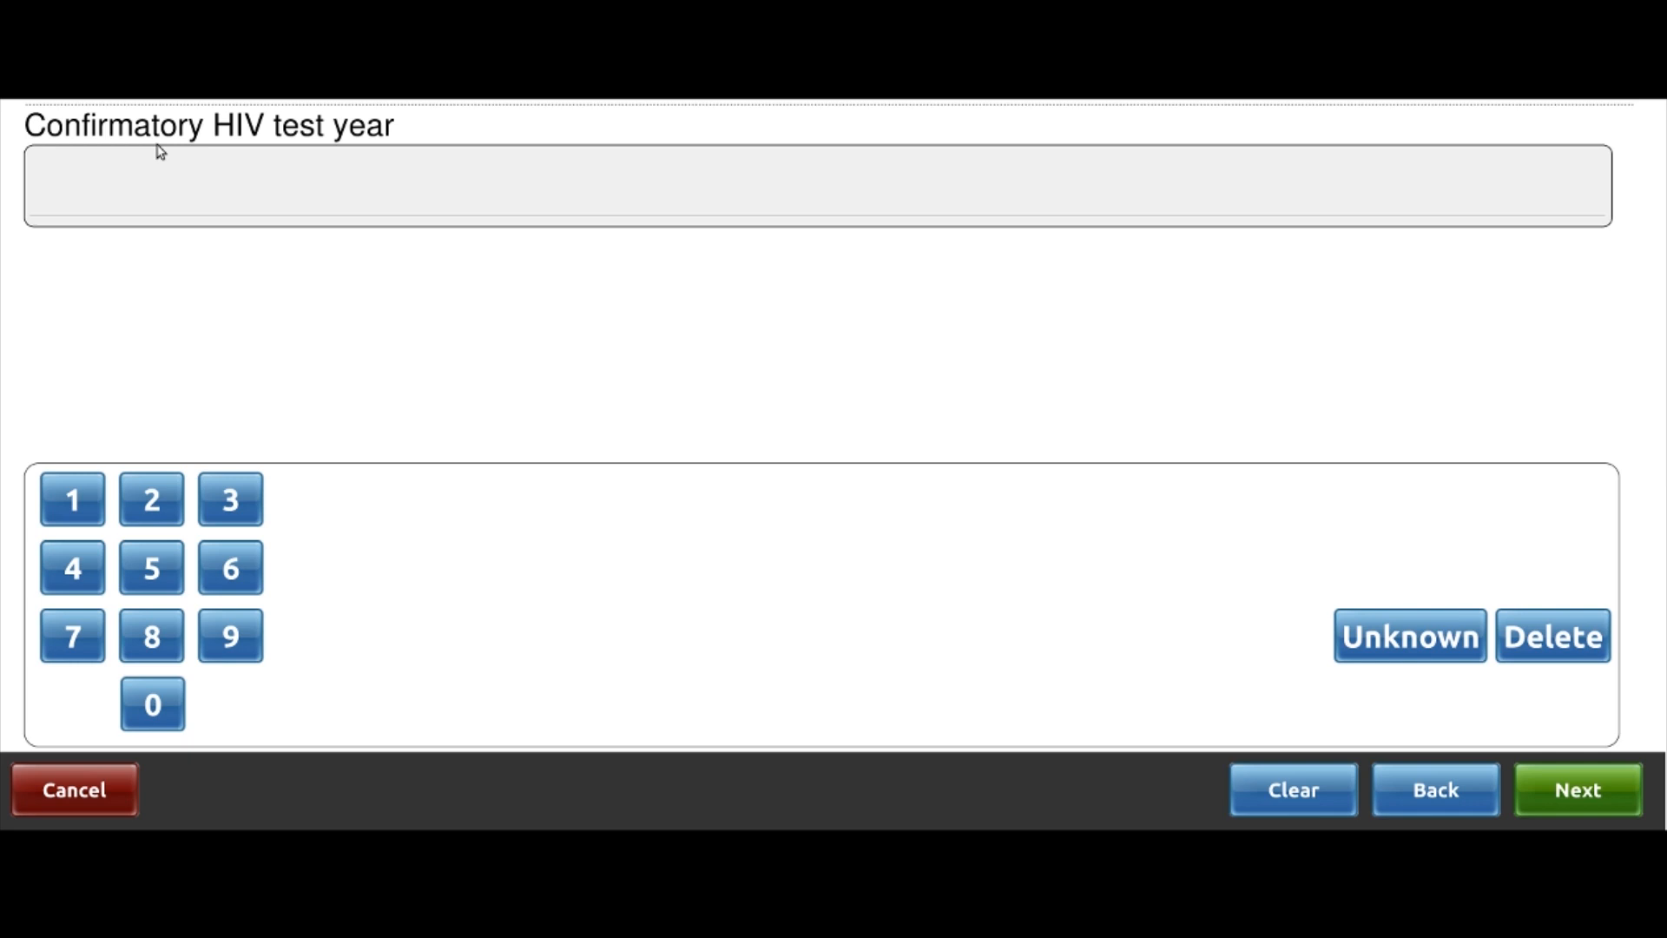
# Enter the confirmatory test date as year 2019, month Jul, day 30, and finish
pyautogui.click(233, 502)
pyautogui.click(1293, 813)
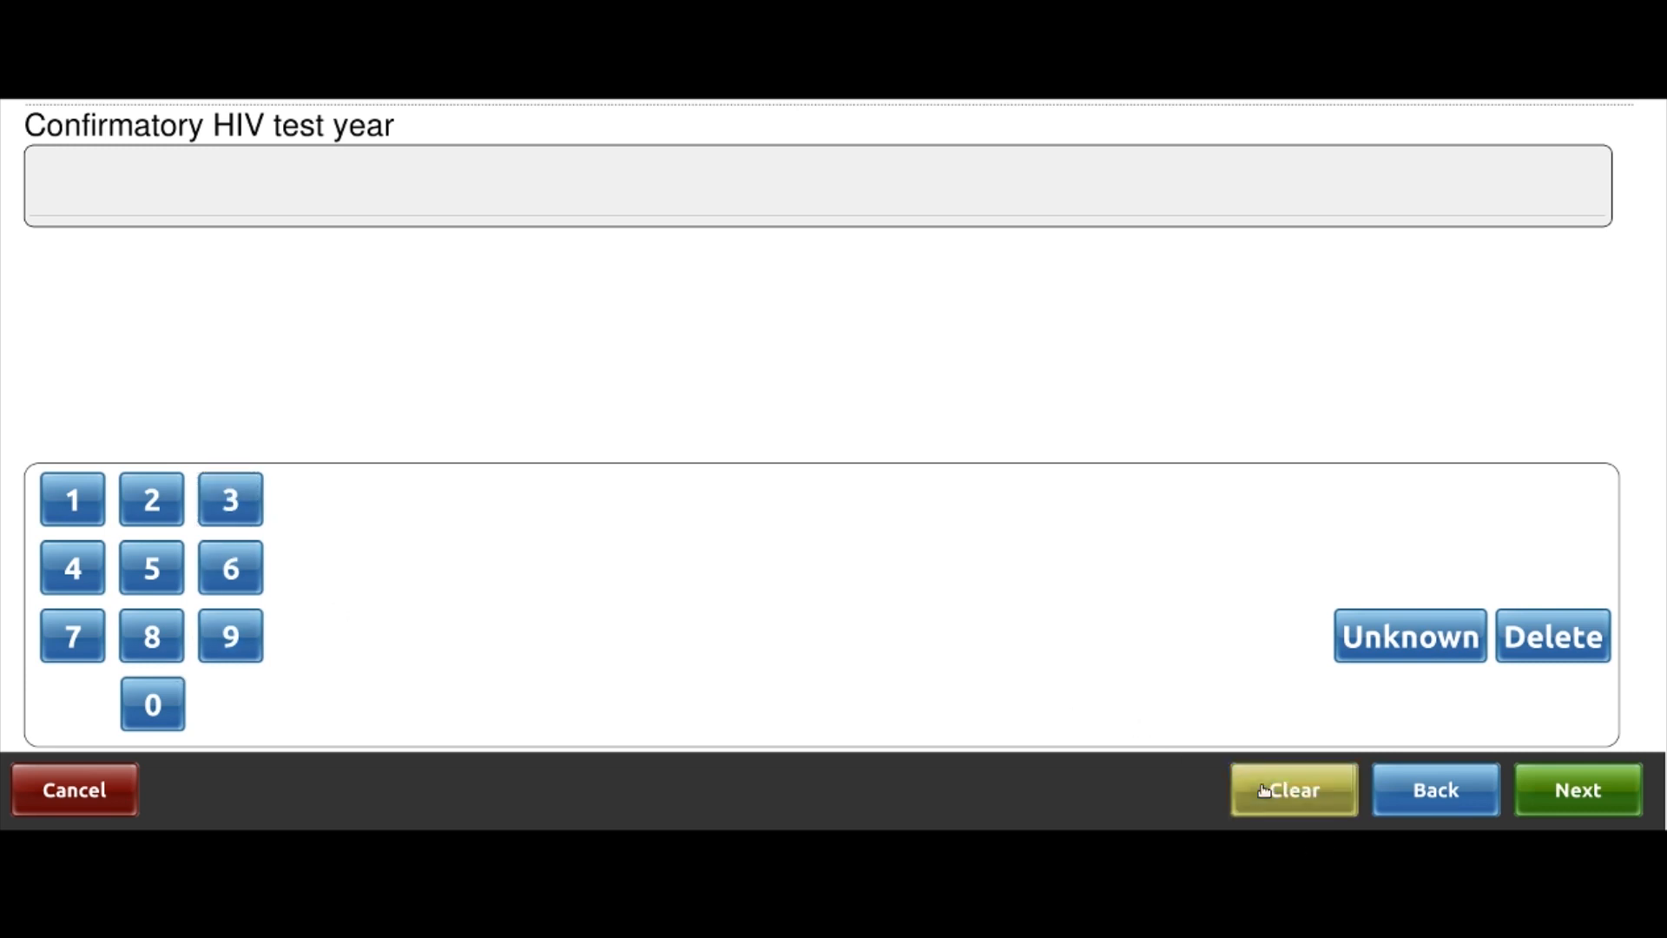
pyautogui.click(163, 506)
pyautogui.click(159, 699)
pyautogui.click(105, 509)
pyautogui.click(248, 626)
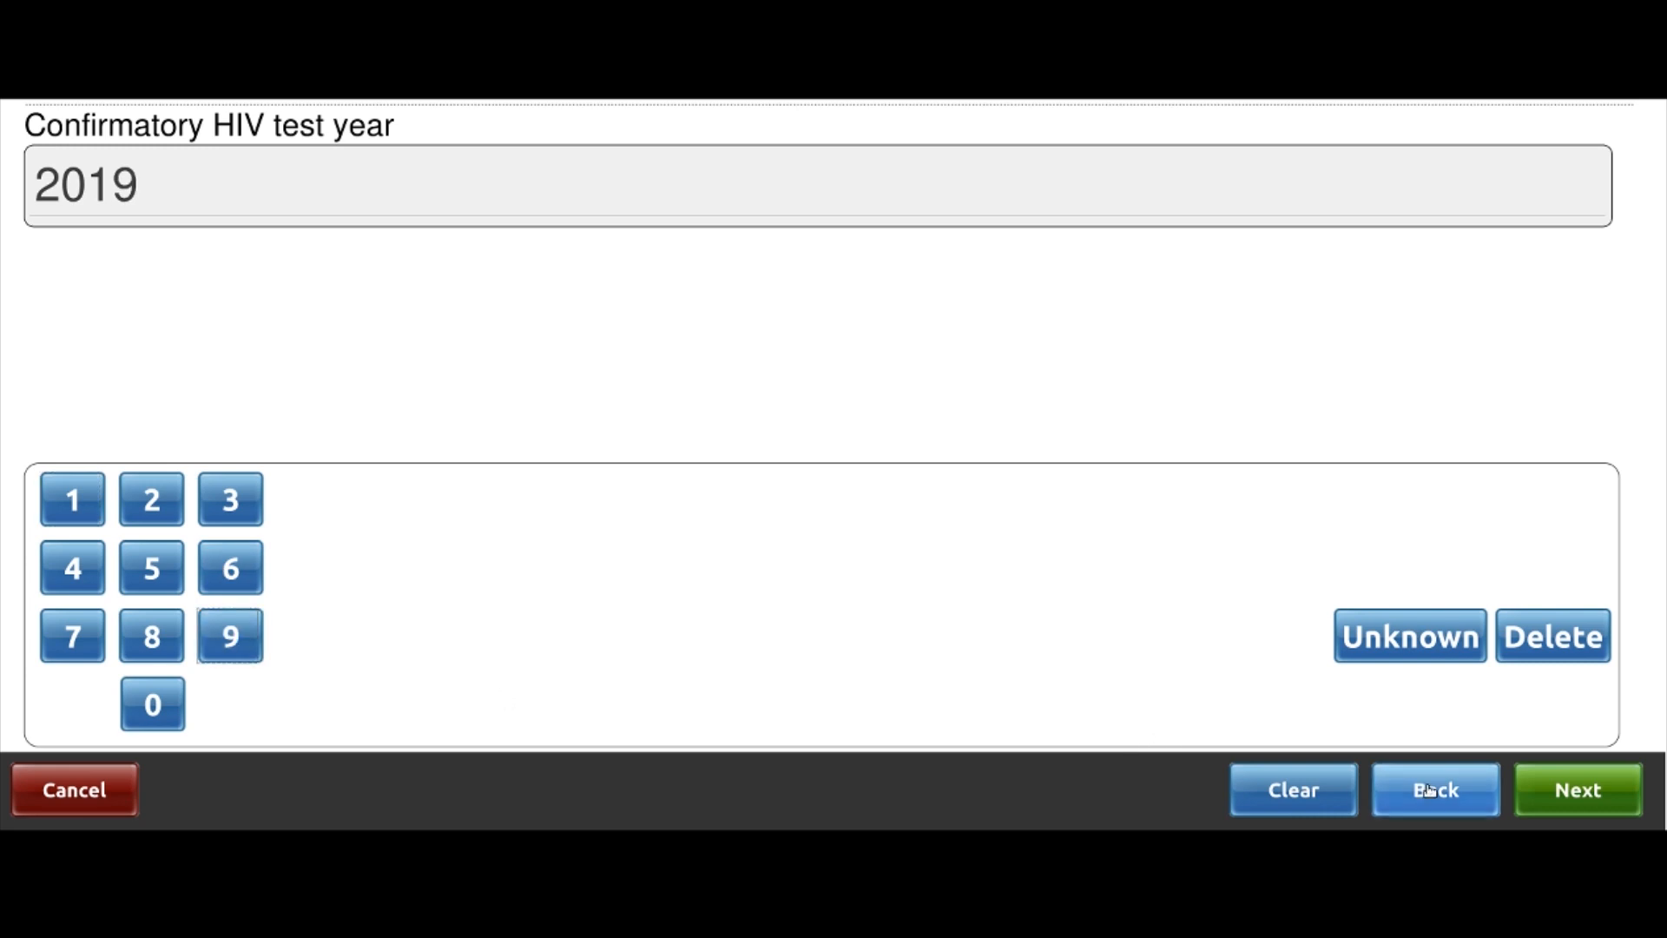
pyautogui.click(1577, 788)
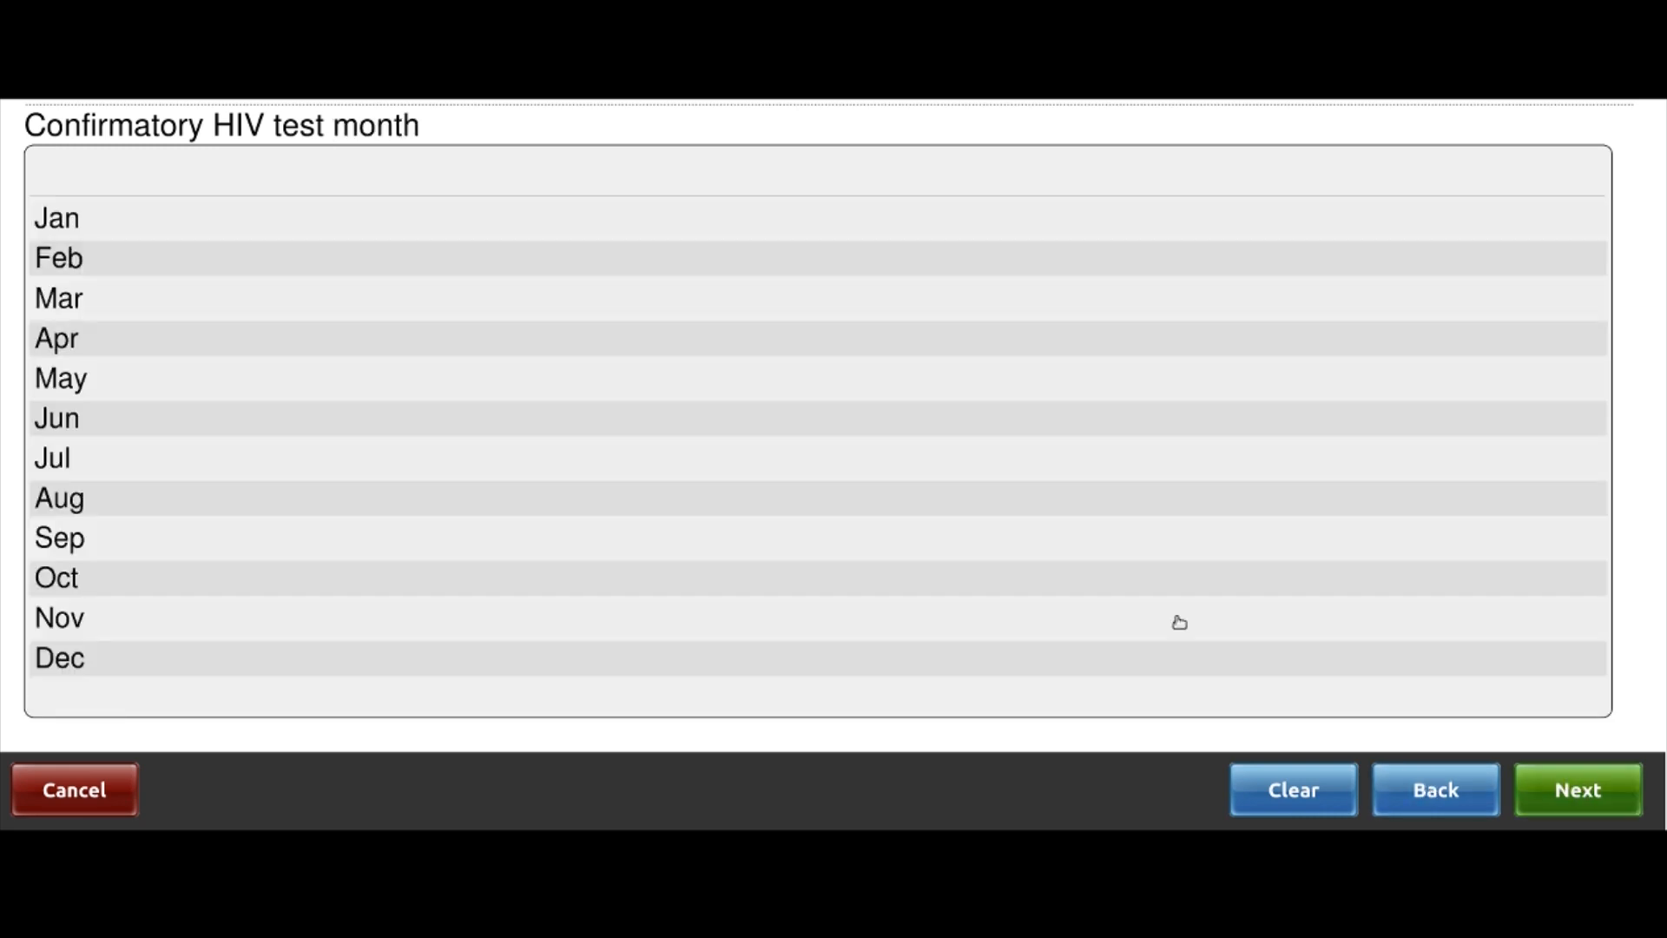
pyautogui.click(76, 462)
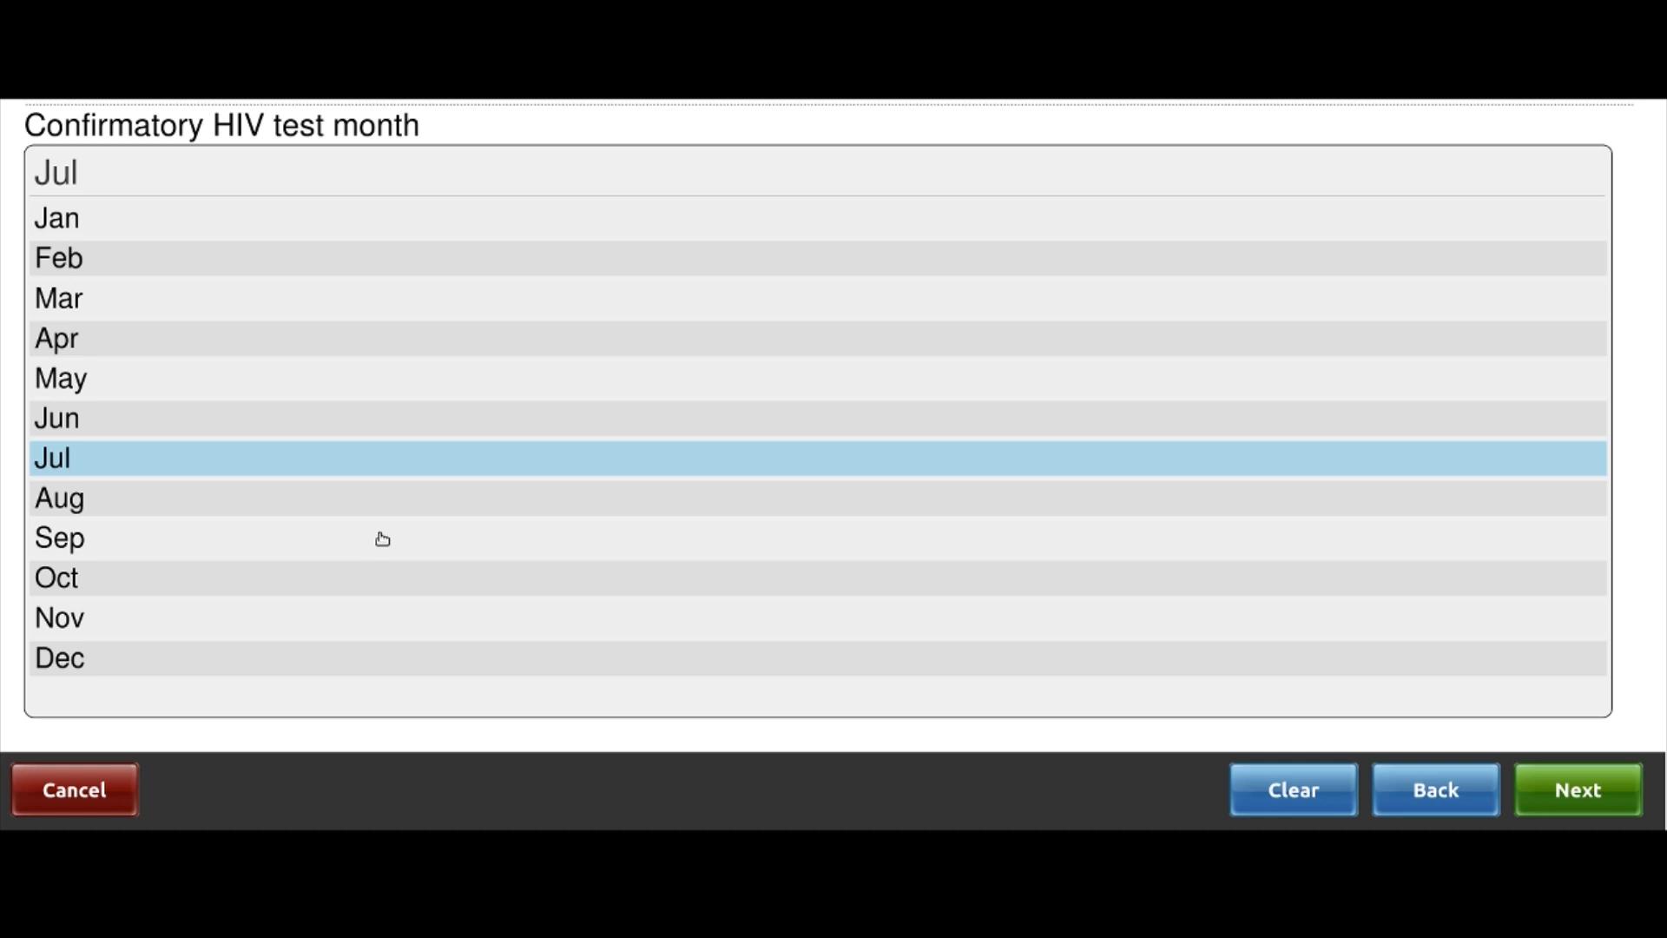
pyautogui.click(1577, 790)
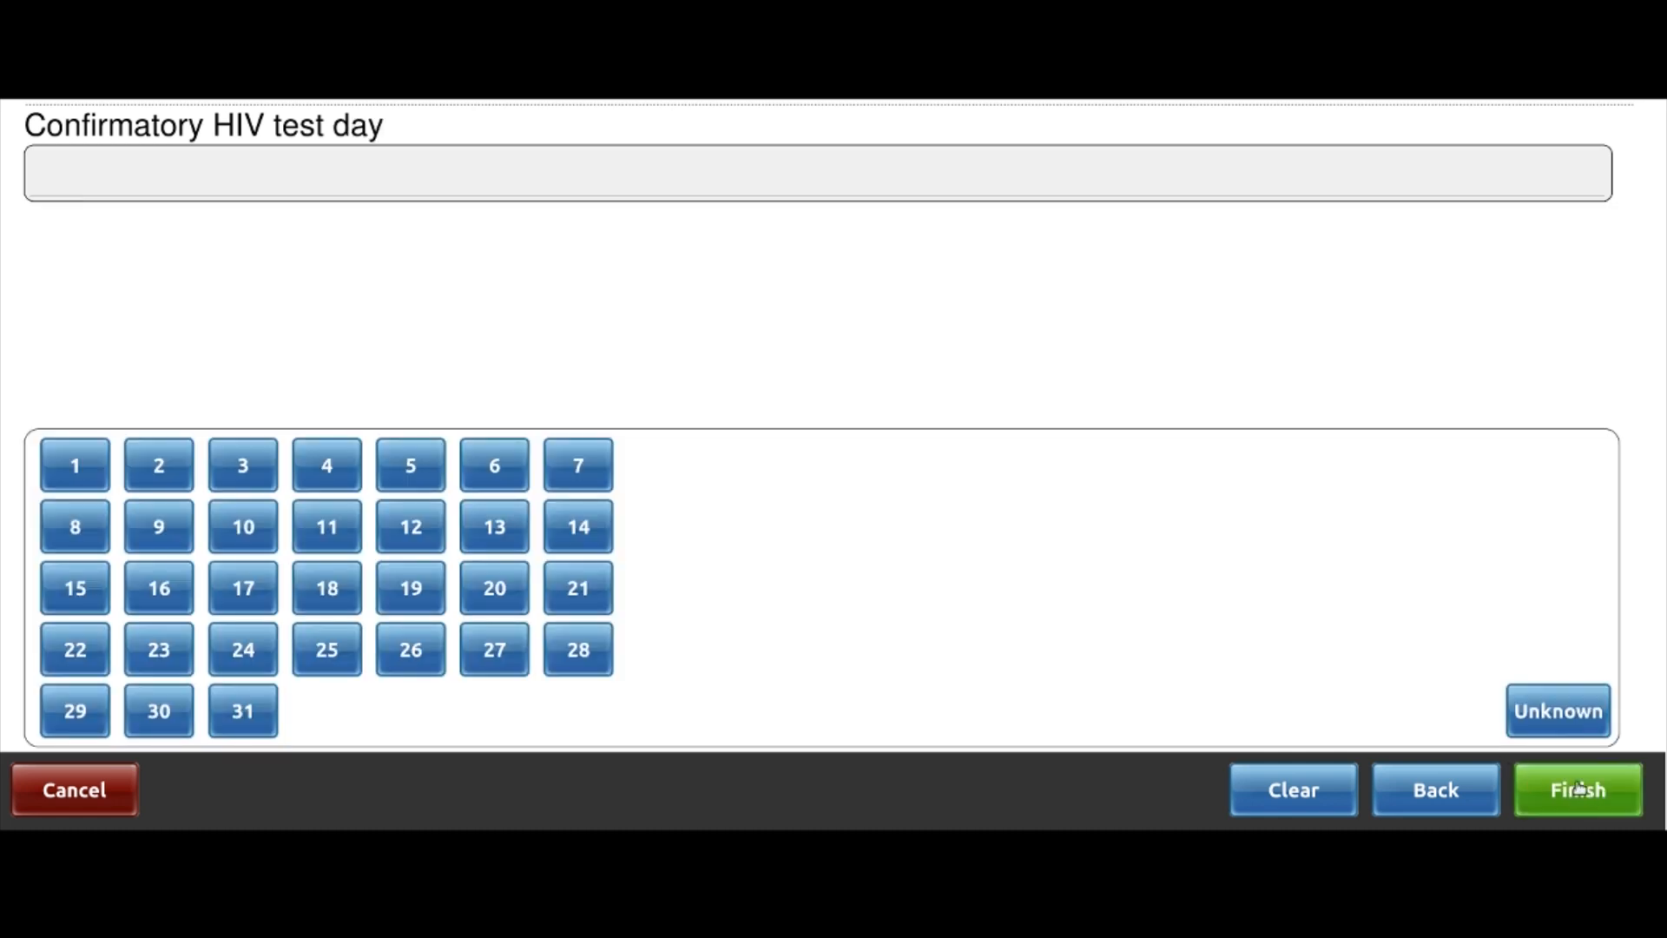
pyautogui.click(158, 723)
pyautogui.click(1563, 796)
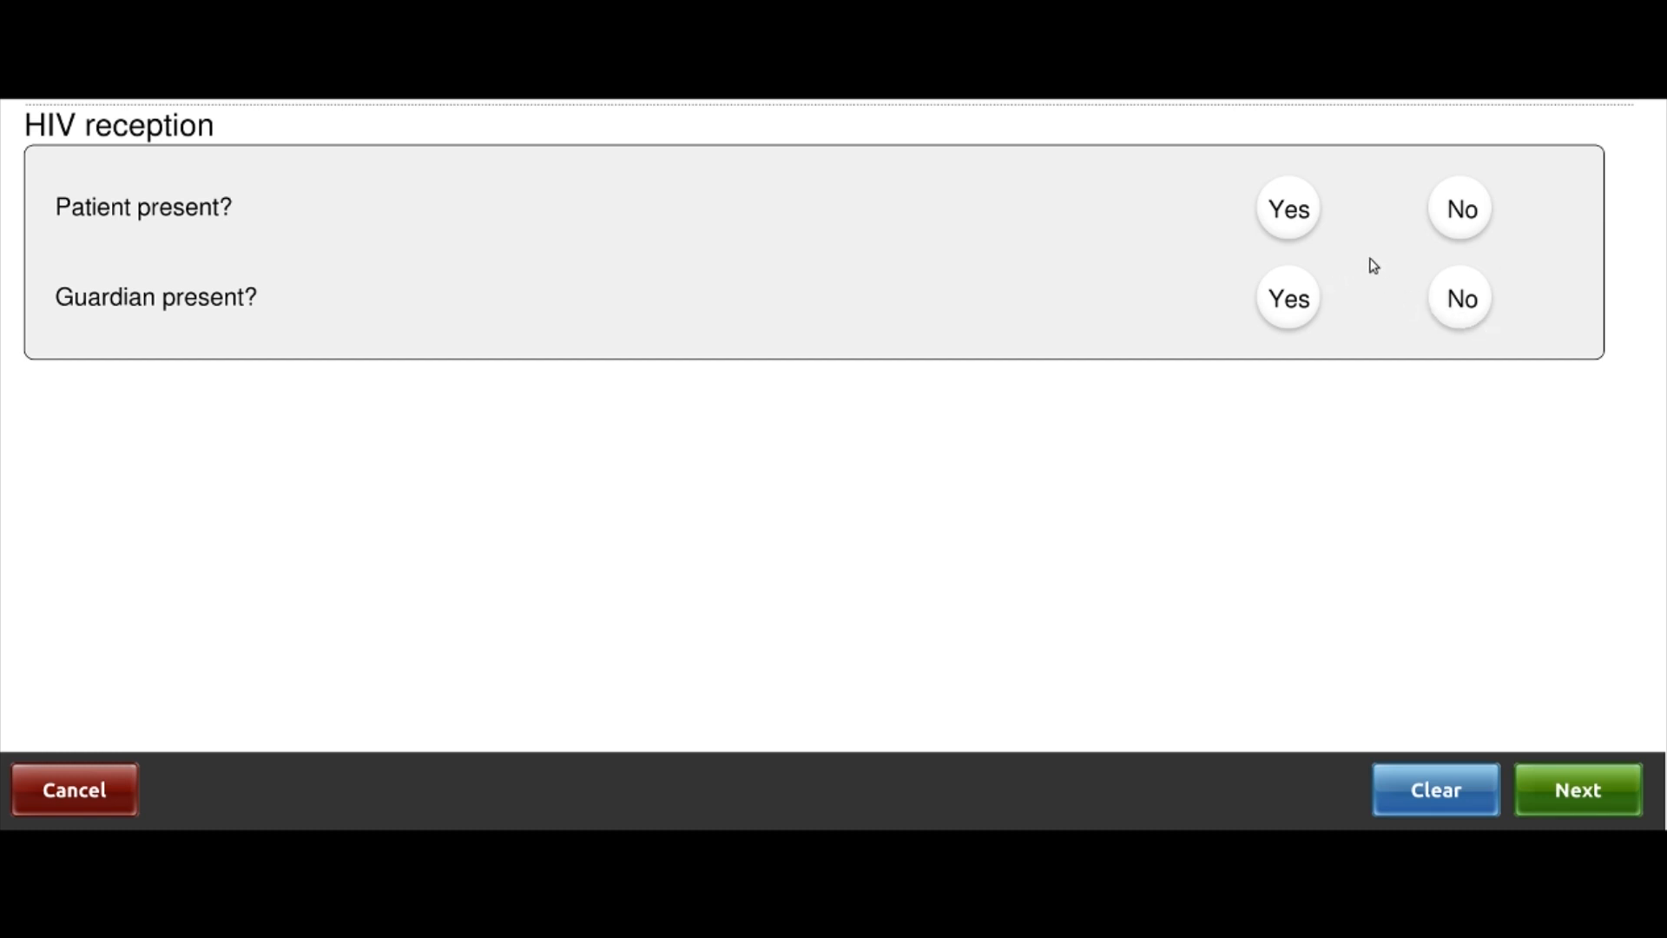
# Set Patient present to Yes and Guardian present to No, then continue
pyautogui.click(1295, 214)
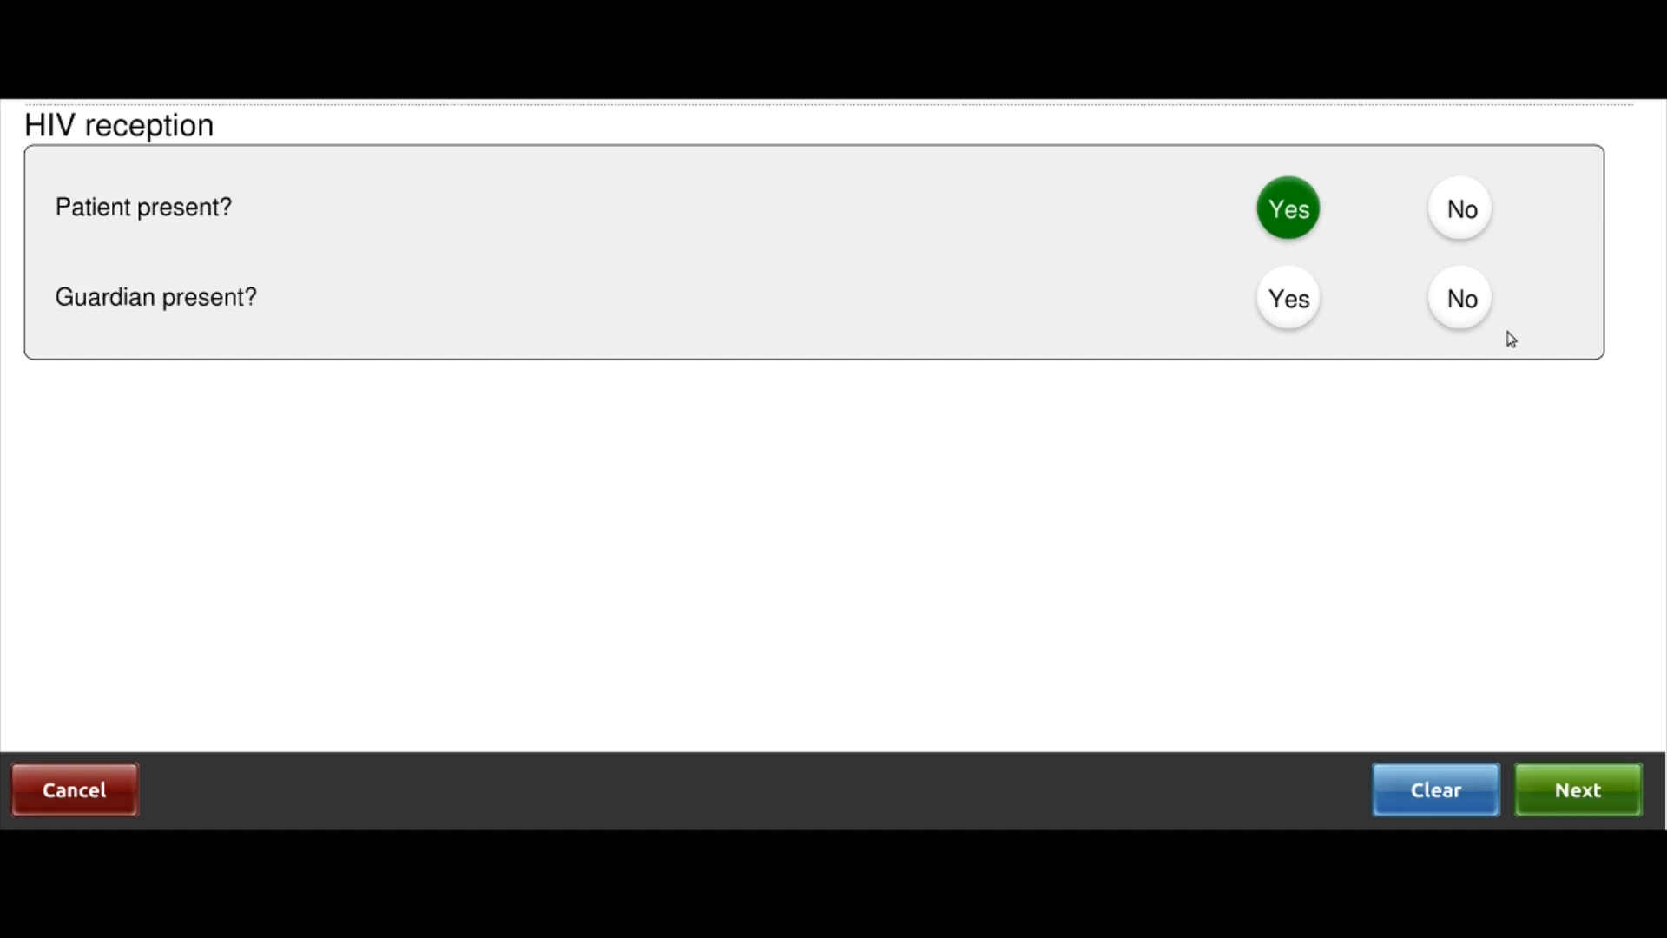
pyautogui.click(1463, 317)
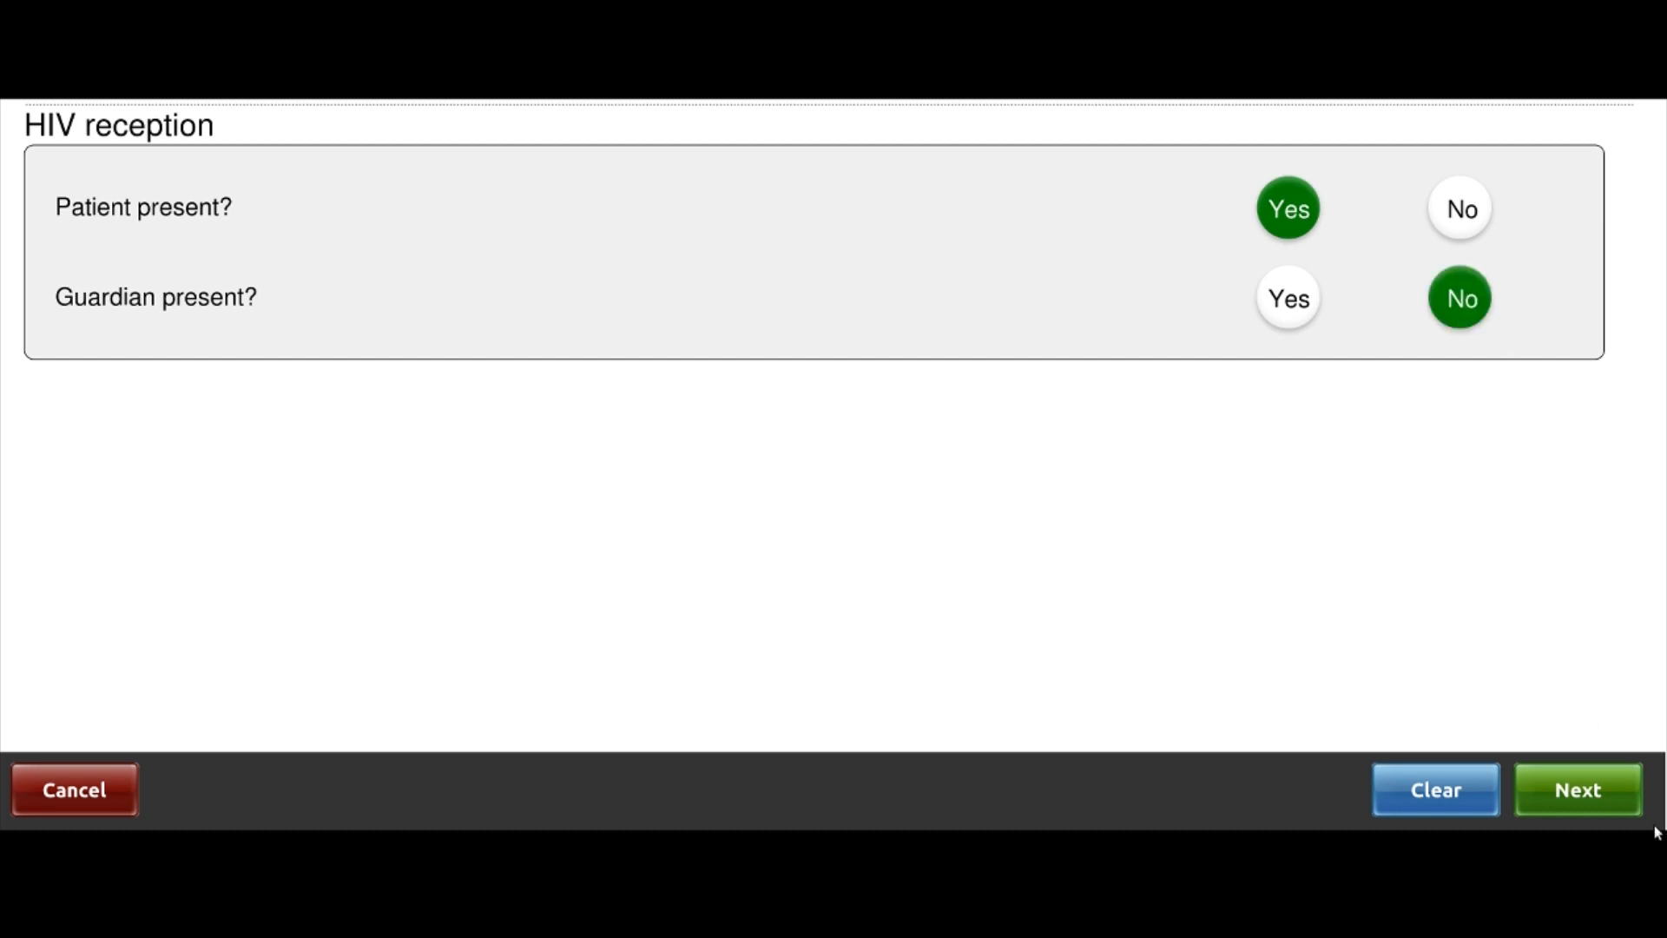
pyautogui.click(1596, 791)
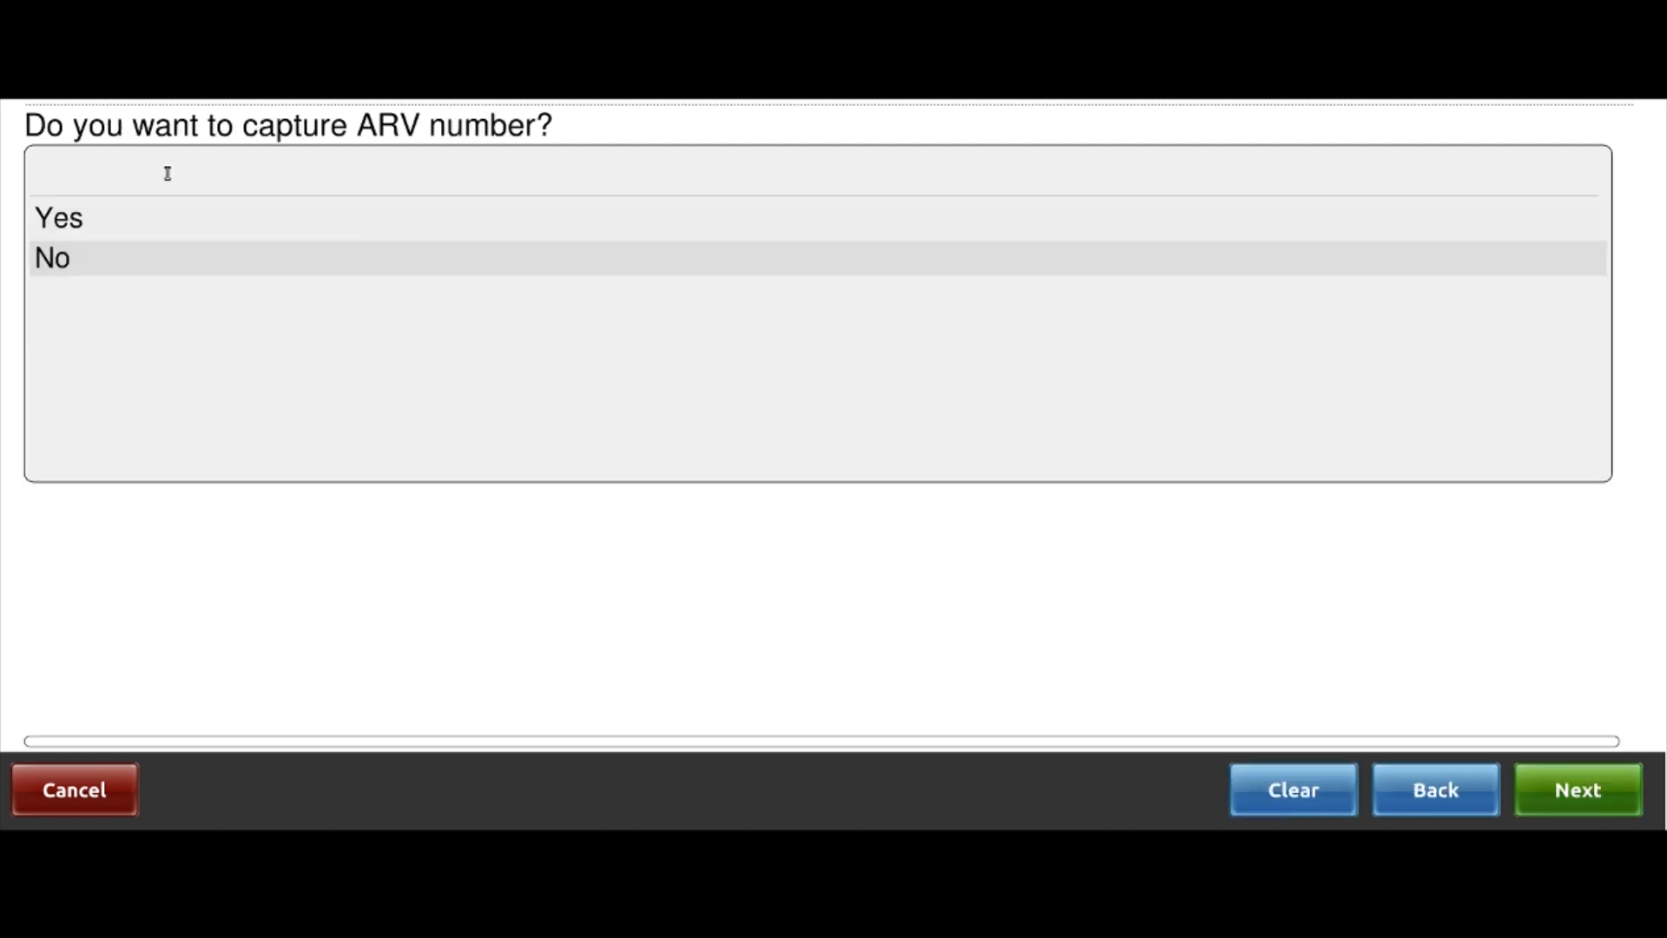
# Choose Yes to capture the ARV number, enter the client's ART number, and finish
pyautogui.click(94, 217)
pyautogui.click(1581, 790)
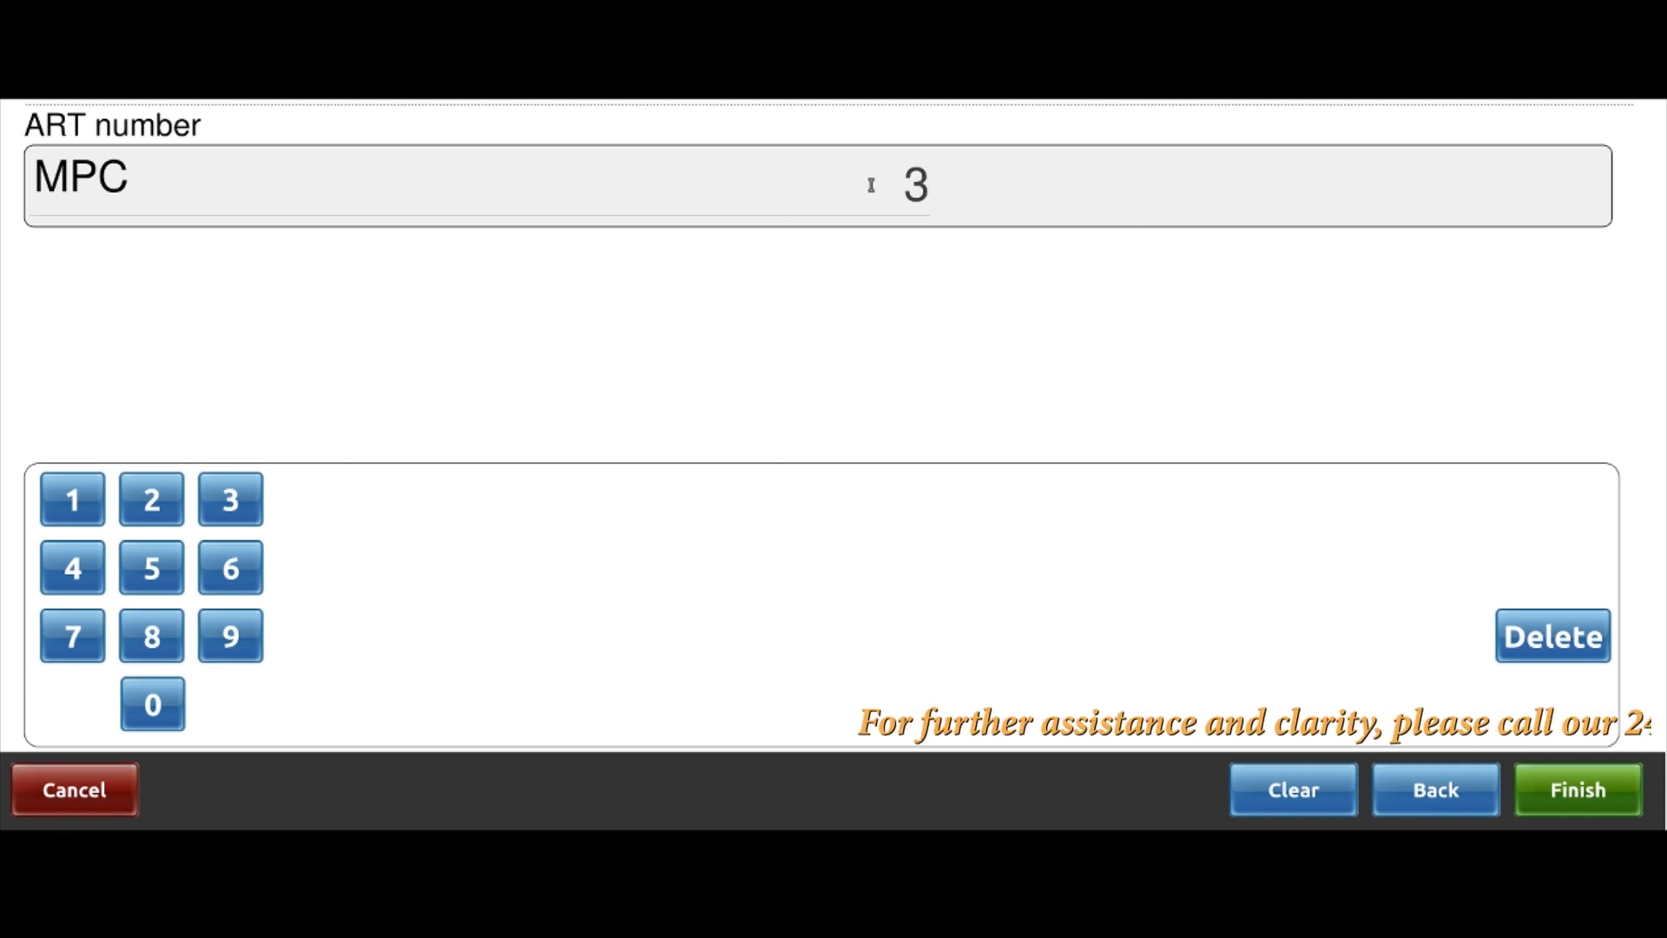
pyautogui.click(1578, 790)
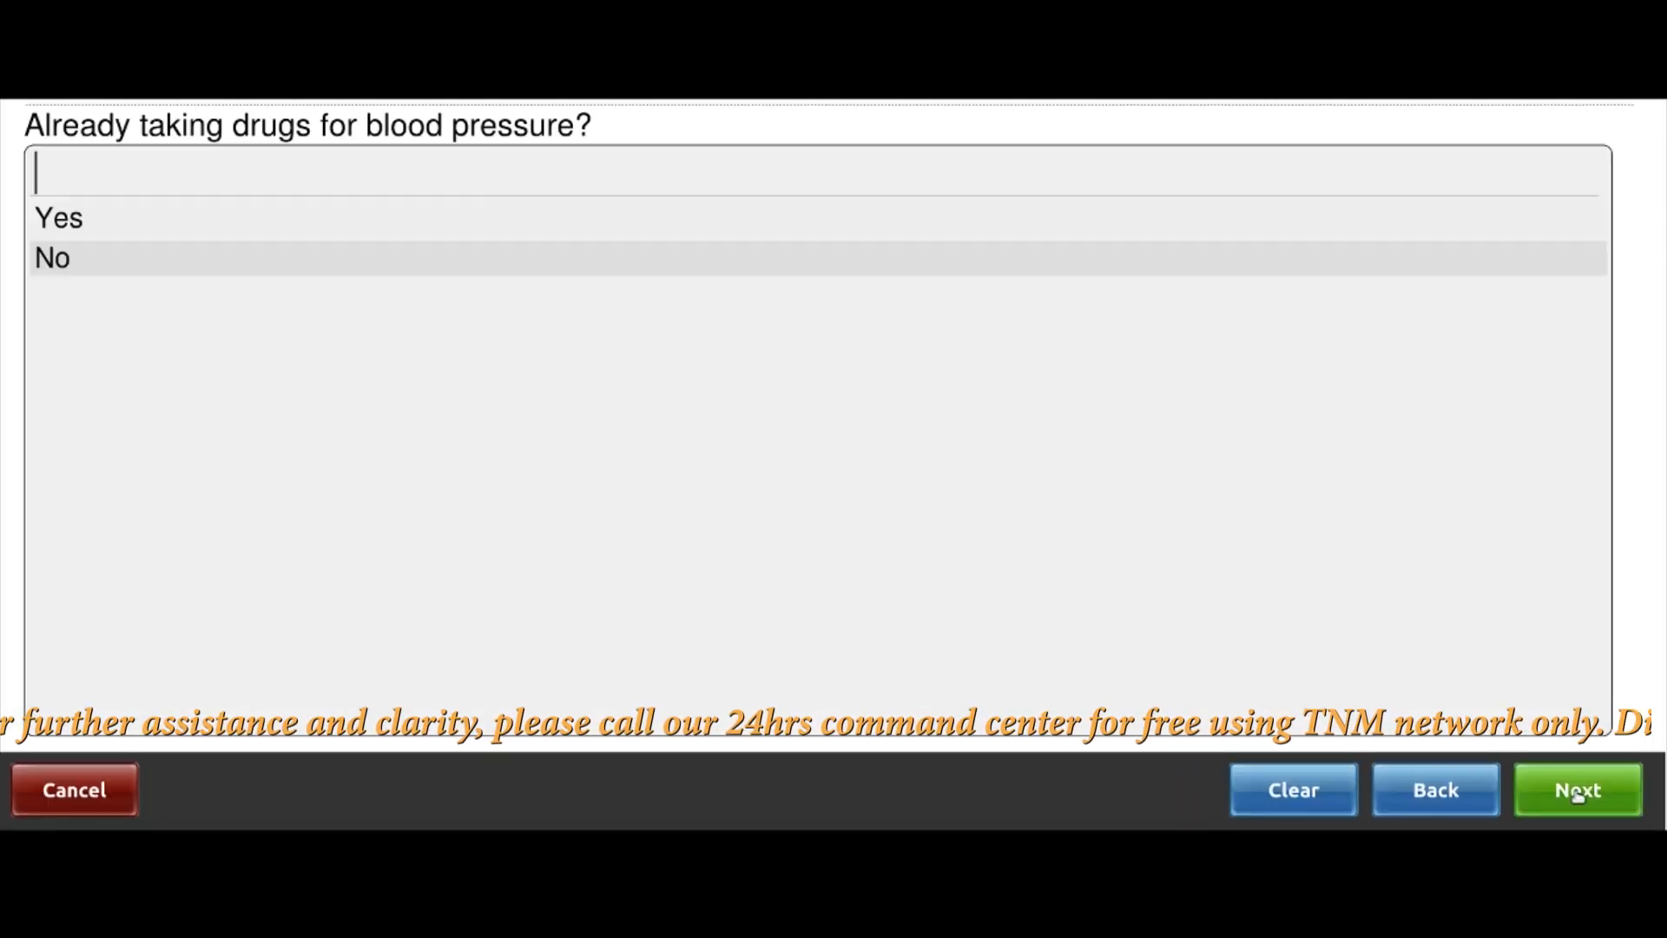
# Answer No to already taking blood pressure drugs
pyautogui.click(69, 261)
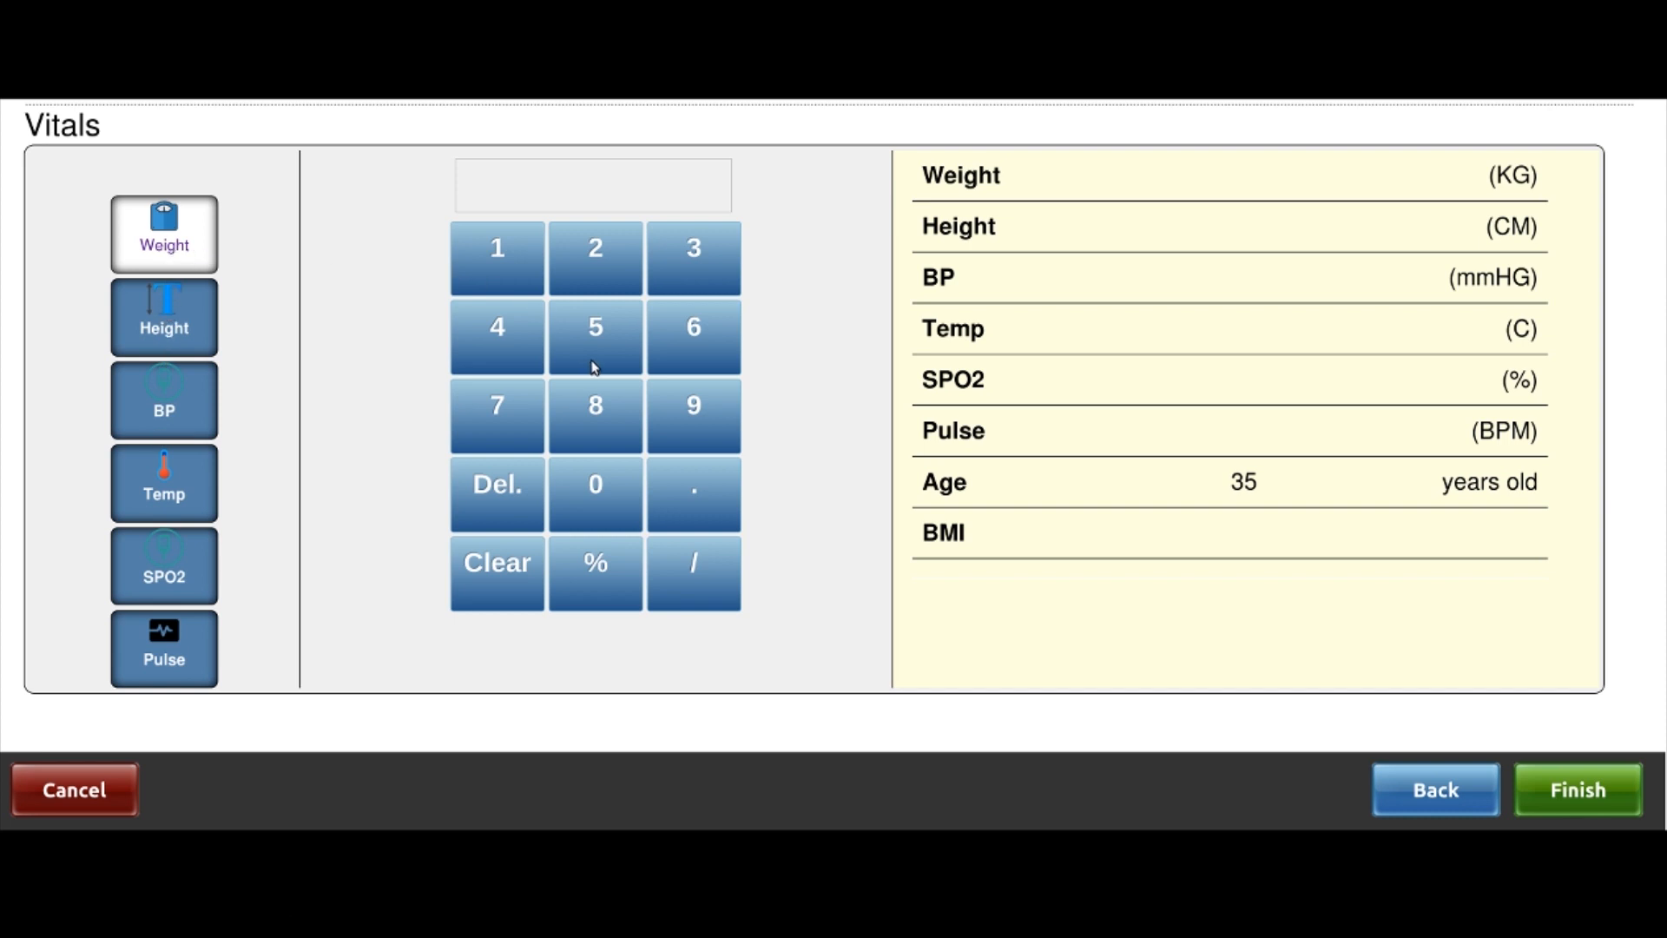
# Enter weight 56.0 kg and height 160 cm, then save the vitals
pyautogui.click(602, 333)
pyautogui.click(692, 352)
pyautogui.click(691, 483)
pyautogui.click(573, 499)
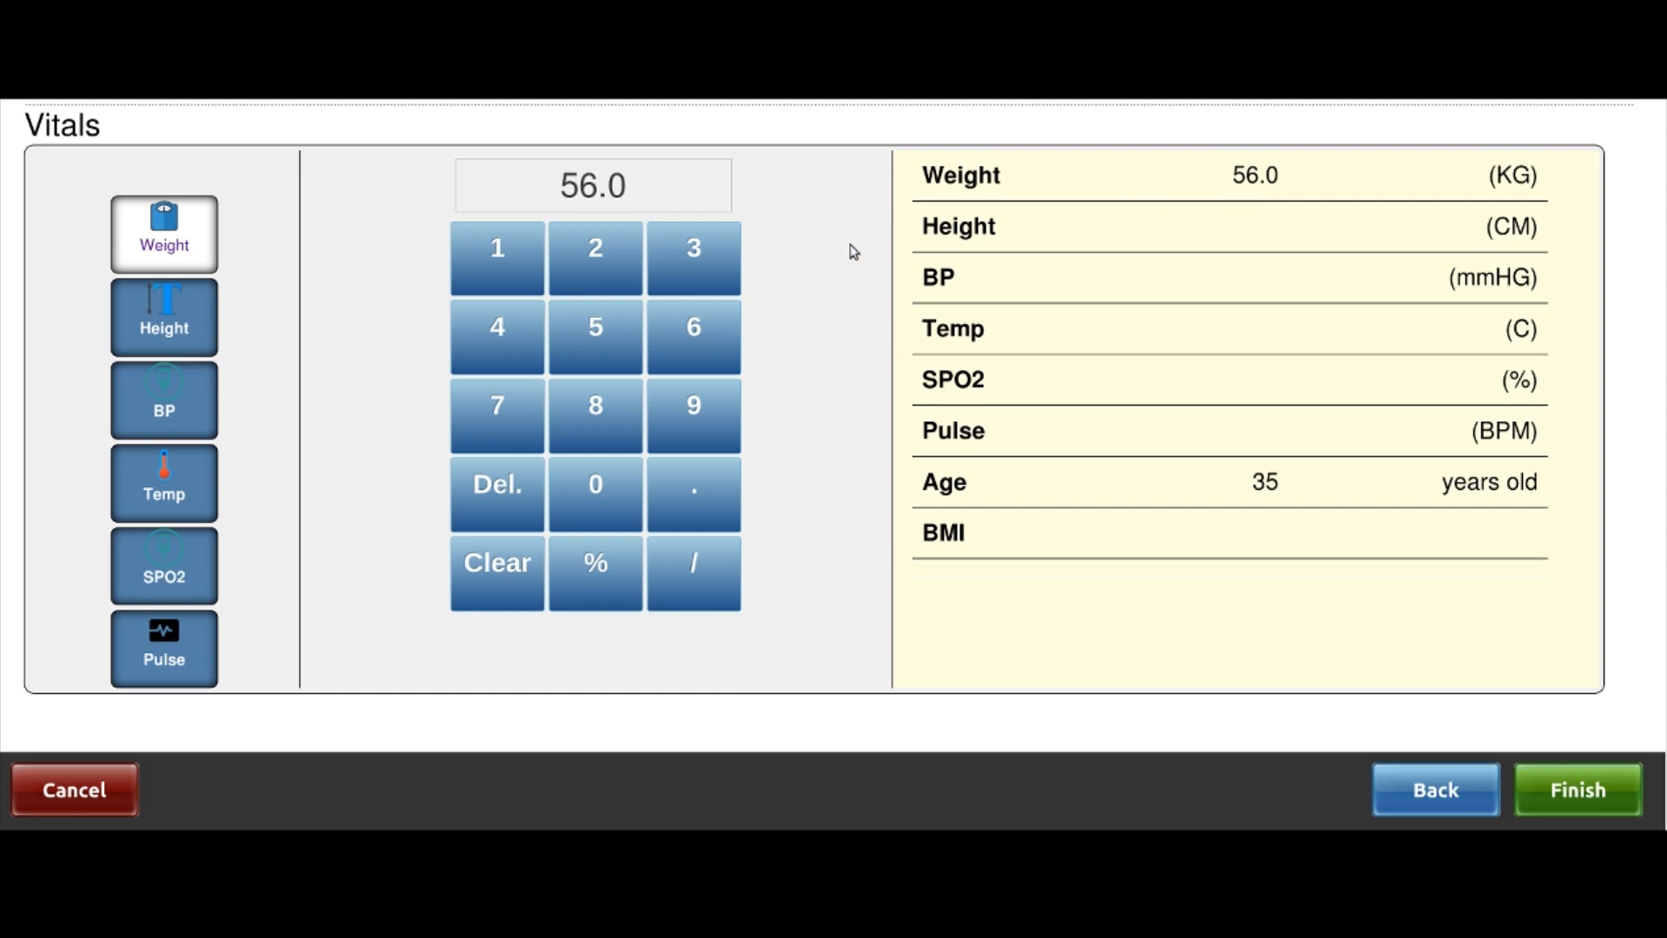
pyautogui.click(184, 330)
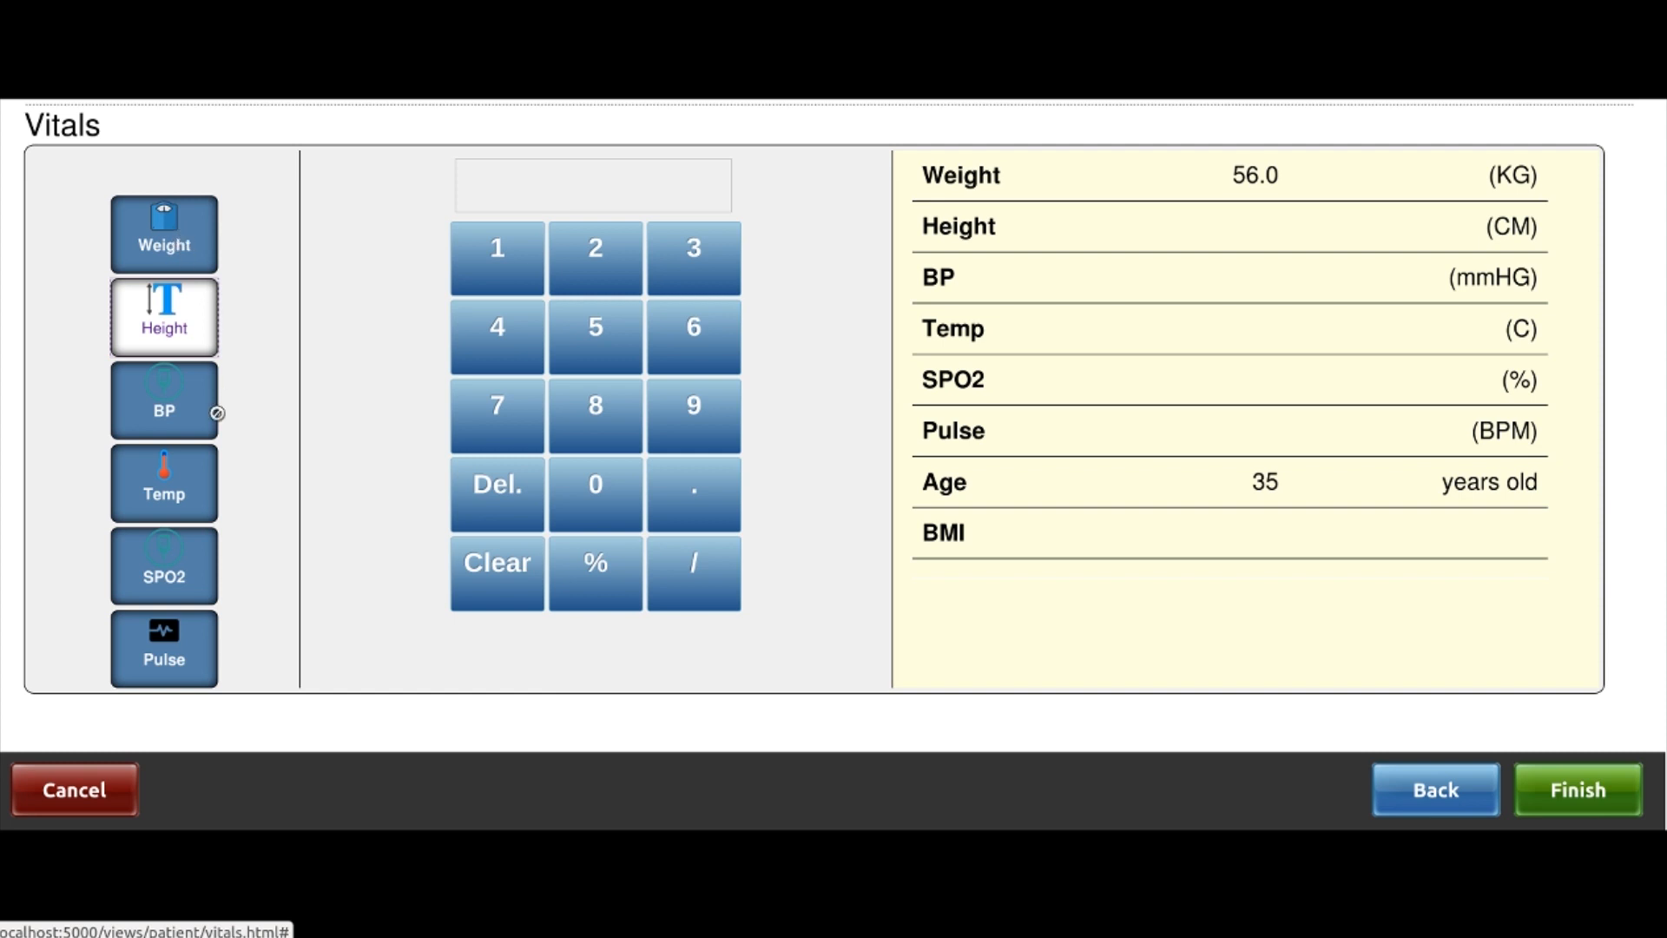
pyautogui.click(539, 279)
pyautogui.click(696, 337)
pyautogui.click(588, 495)
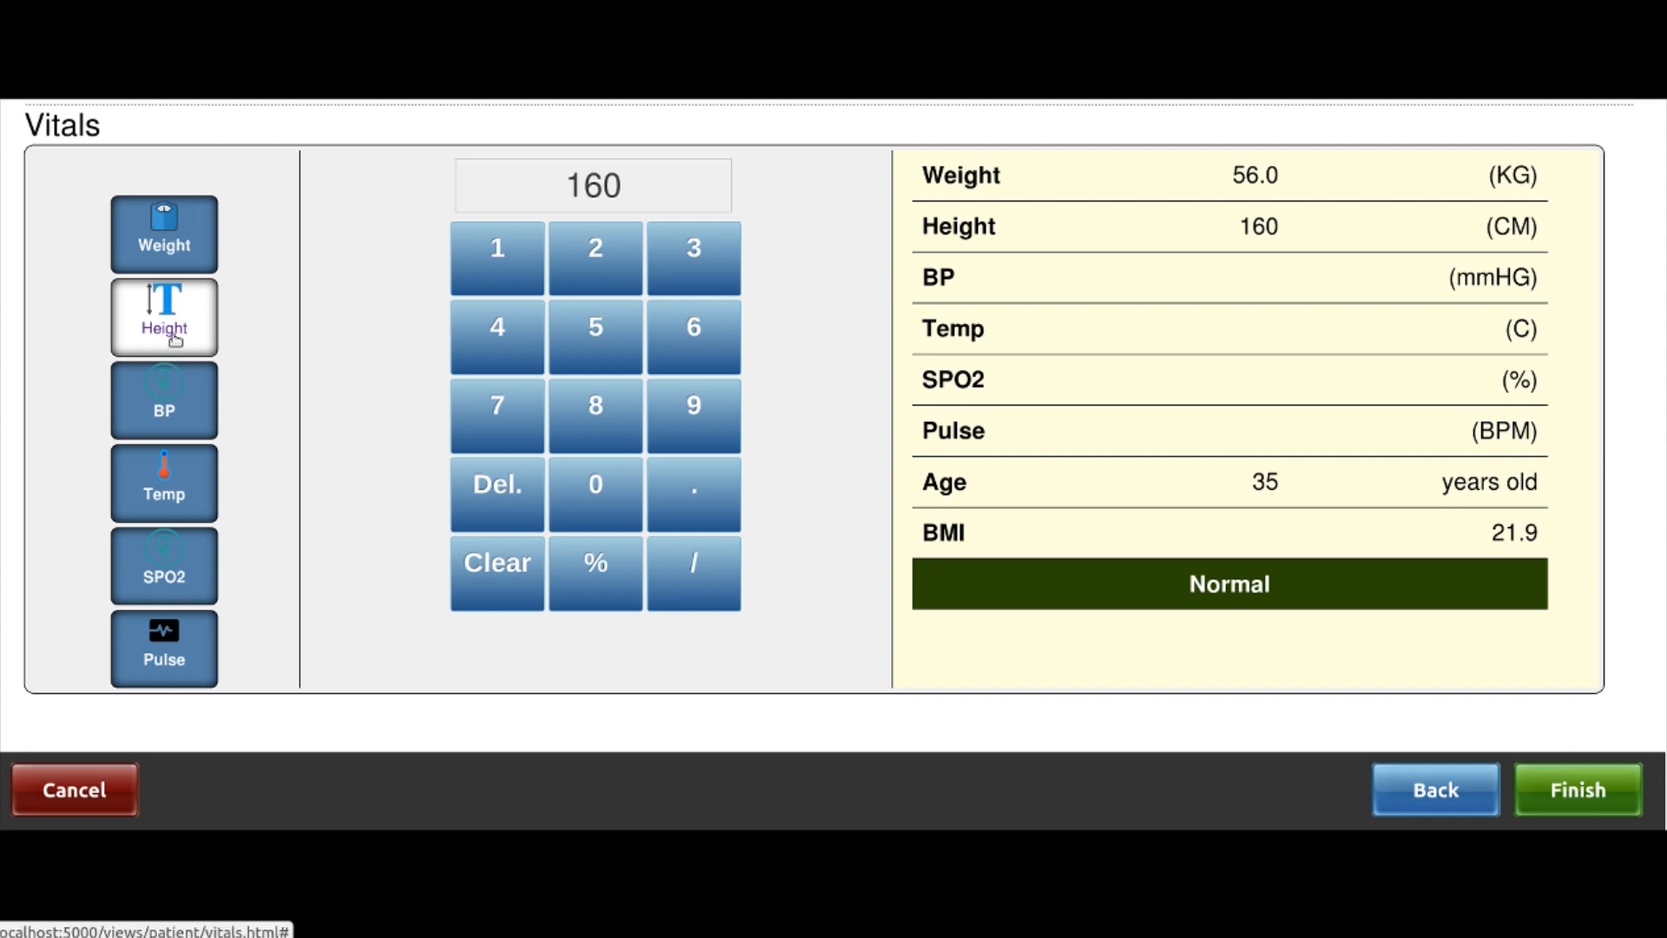
pyautogui.click(1576, 795)
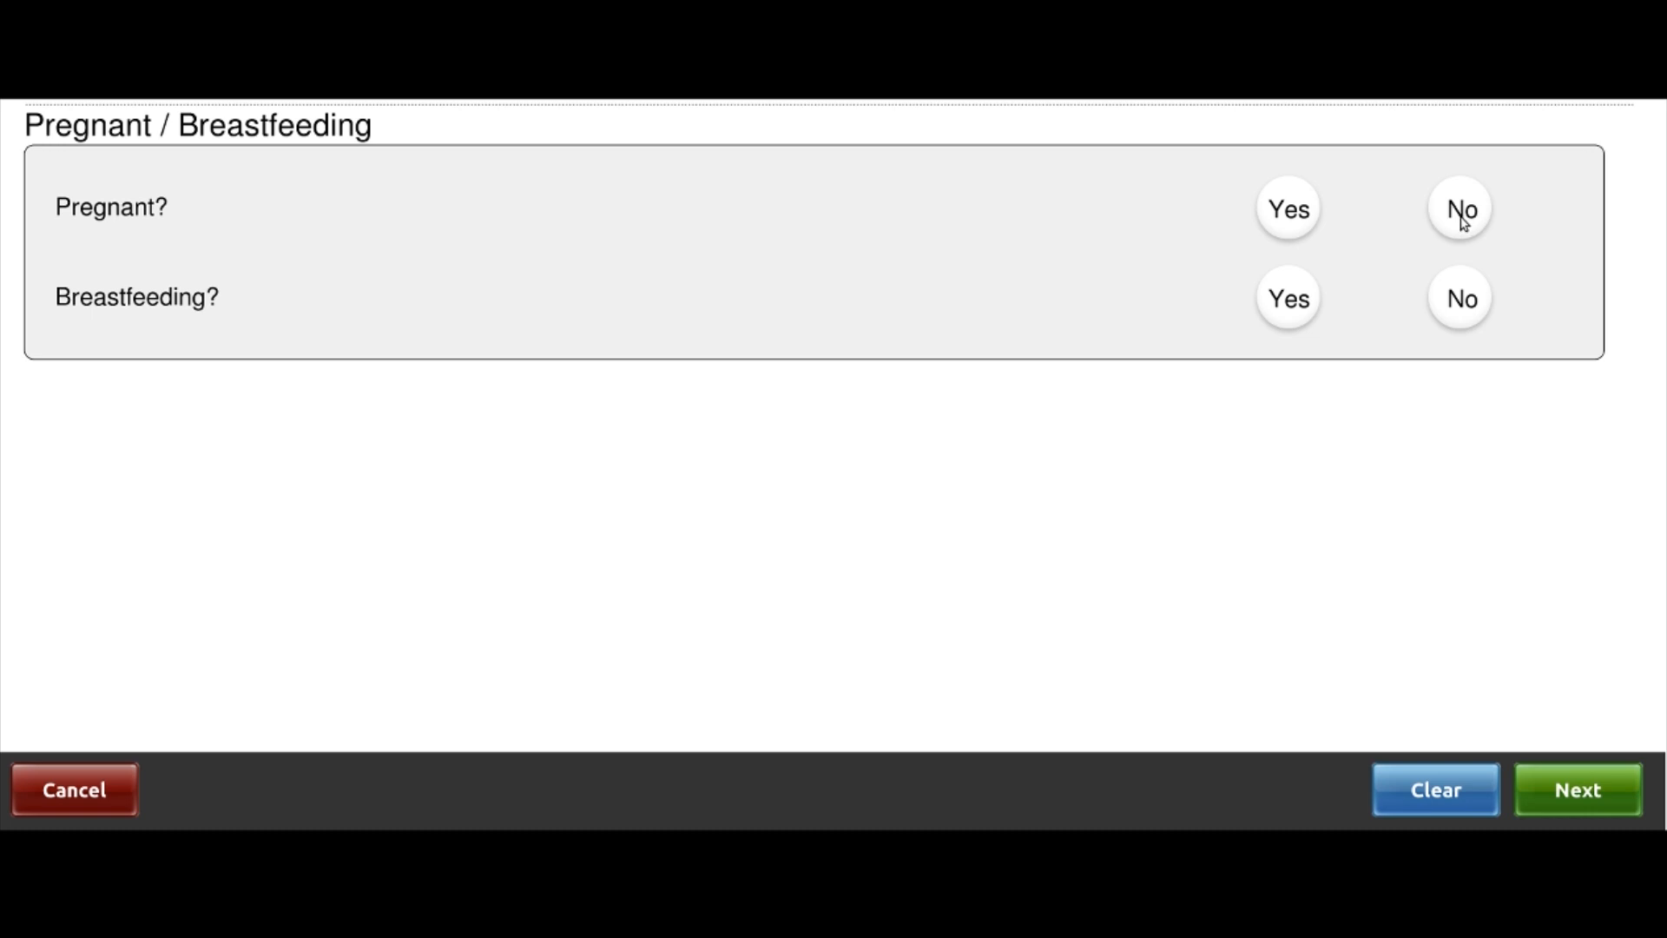
# Answer No to breastfeeding, then continue past the weight history chart to the Stage 4 conditions list
pyautogui.click(1461, 299)
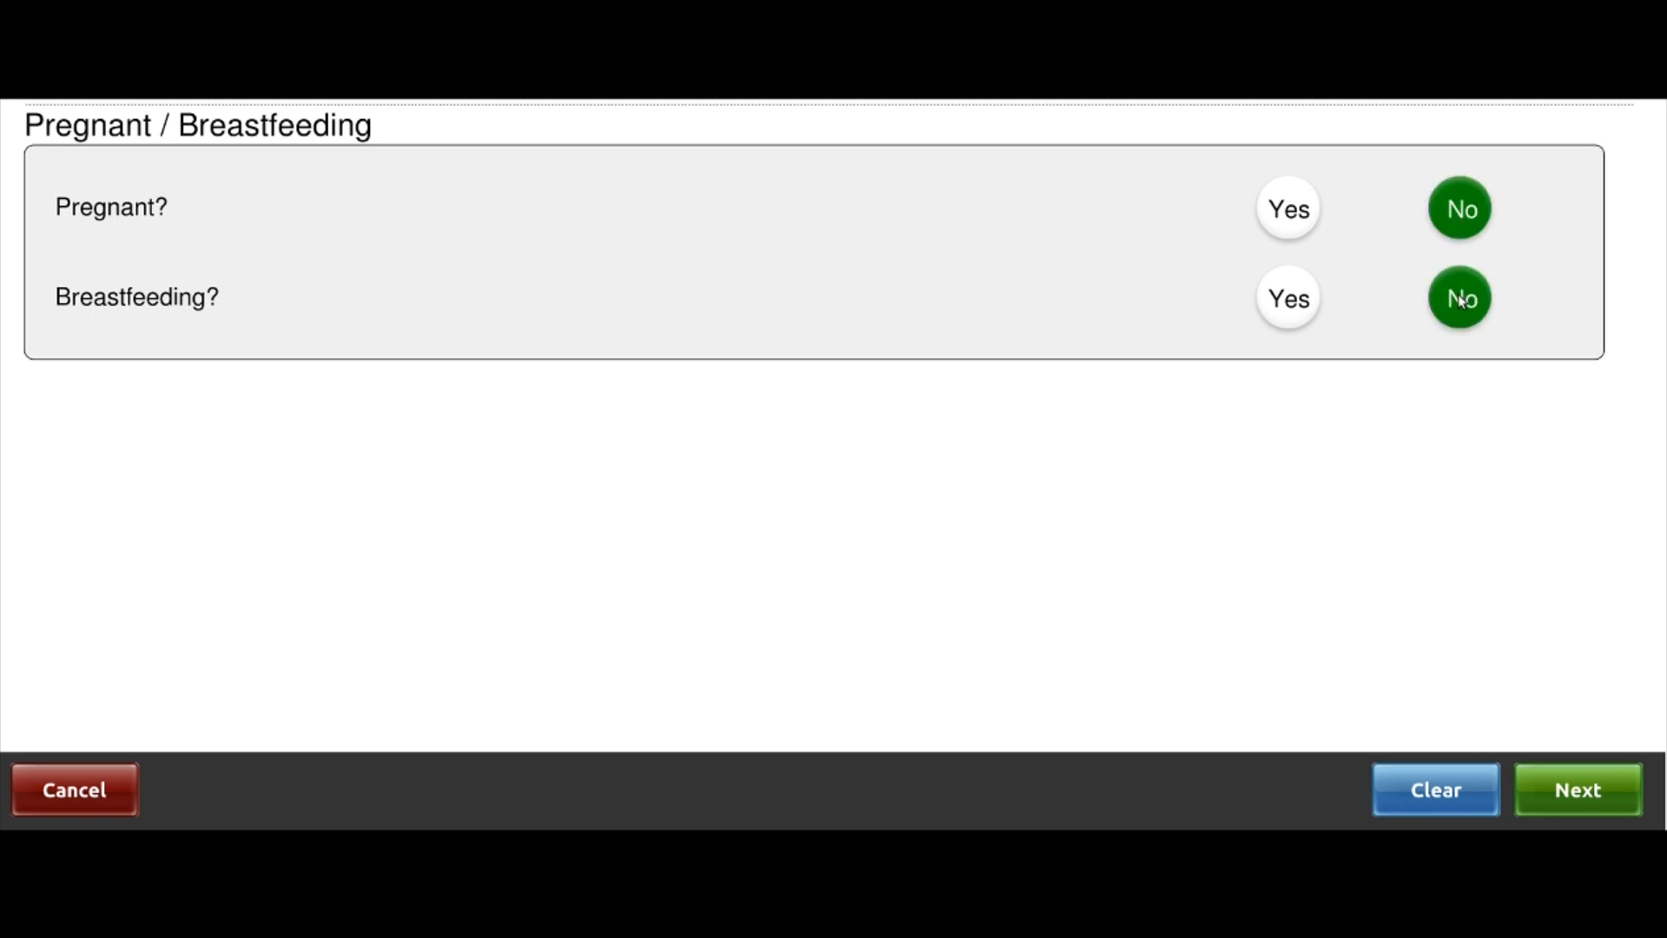
pyautogui.click(1596, 799)
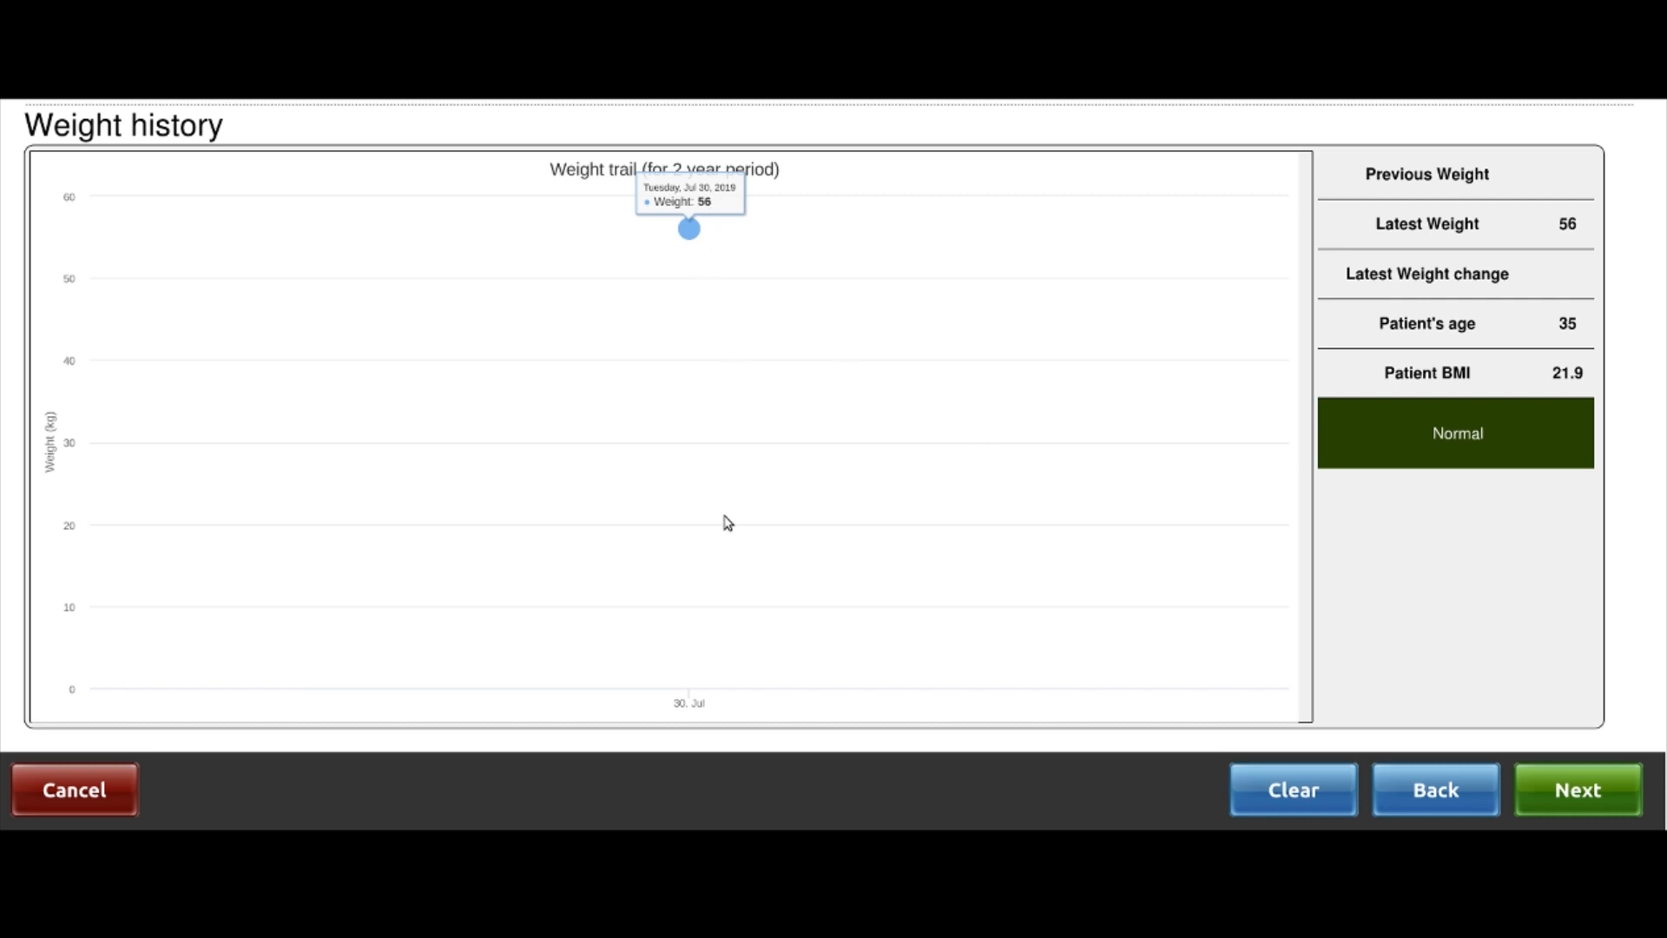
pyautogui.moveTo(695, 234)
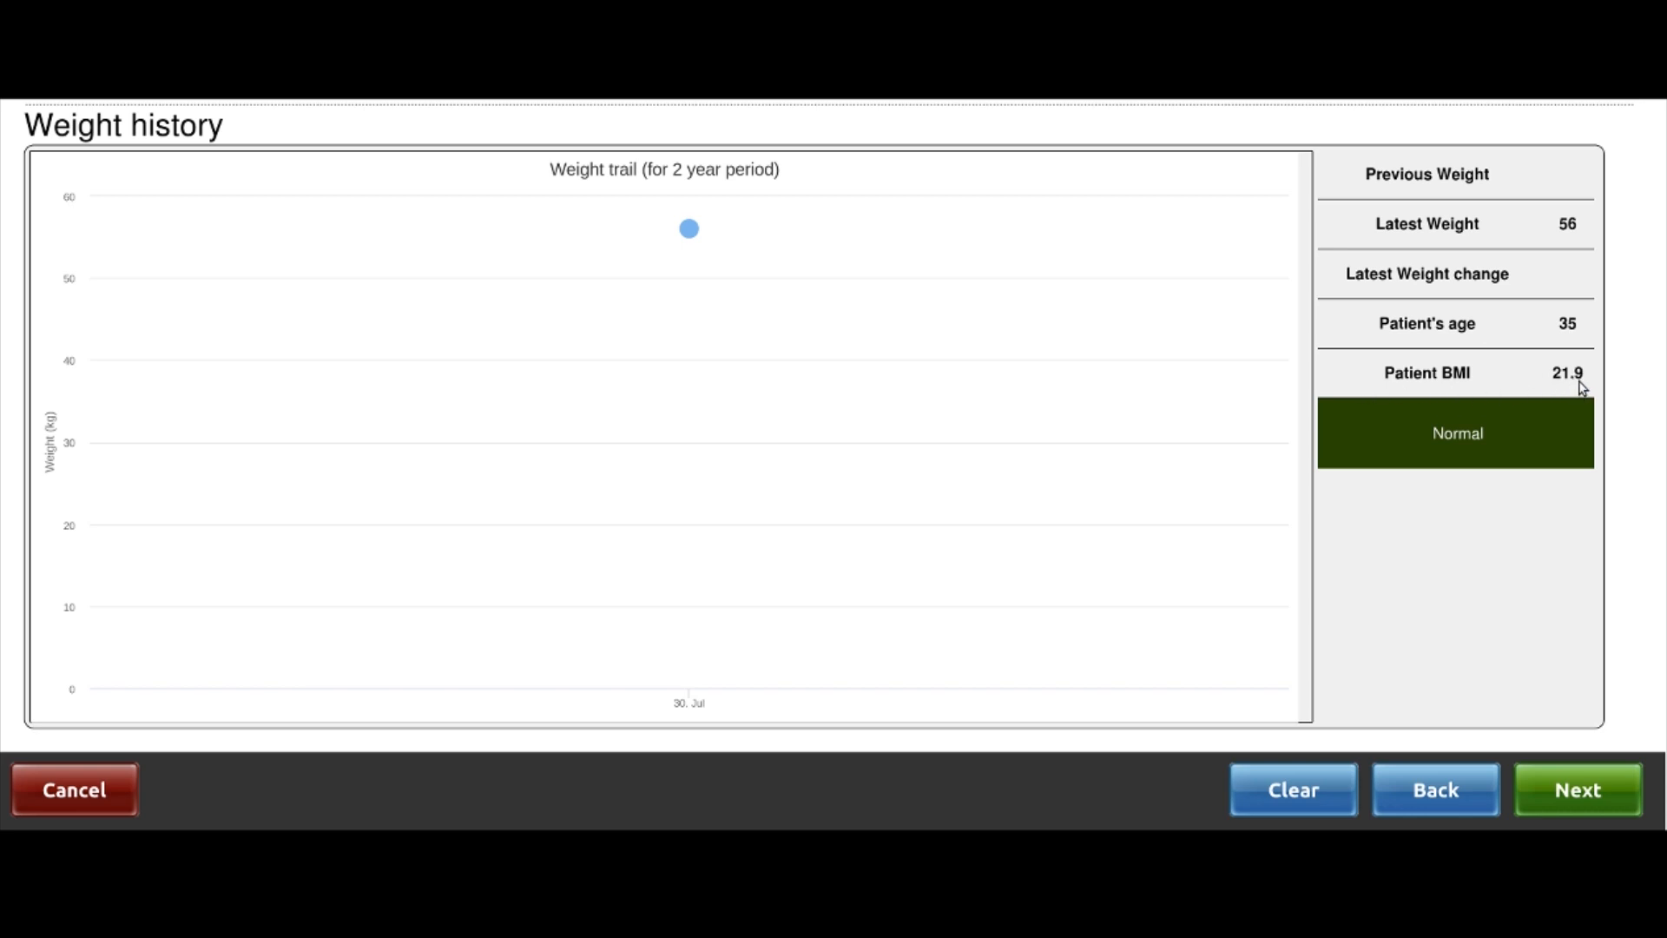
pyautogui.moveTo(870, 338)
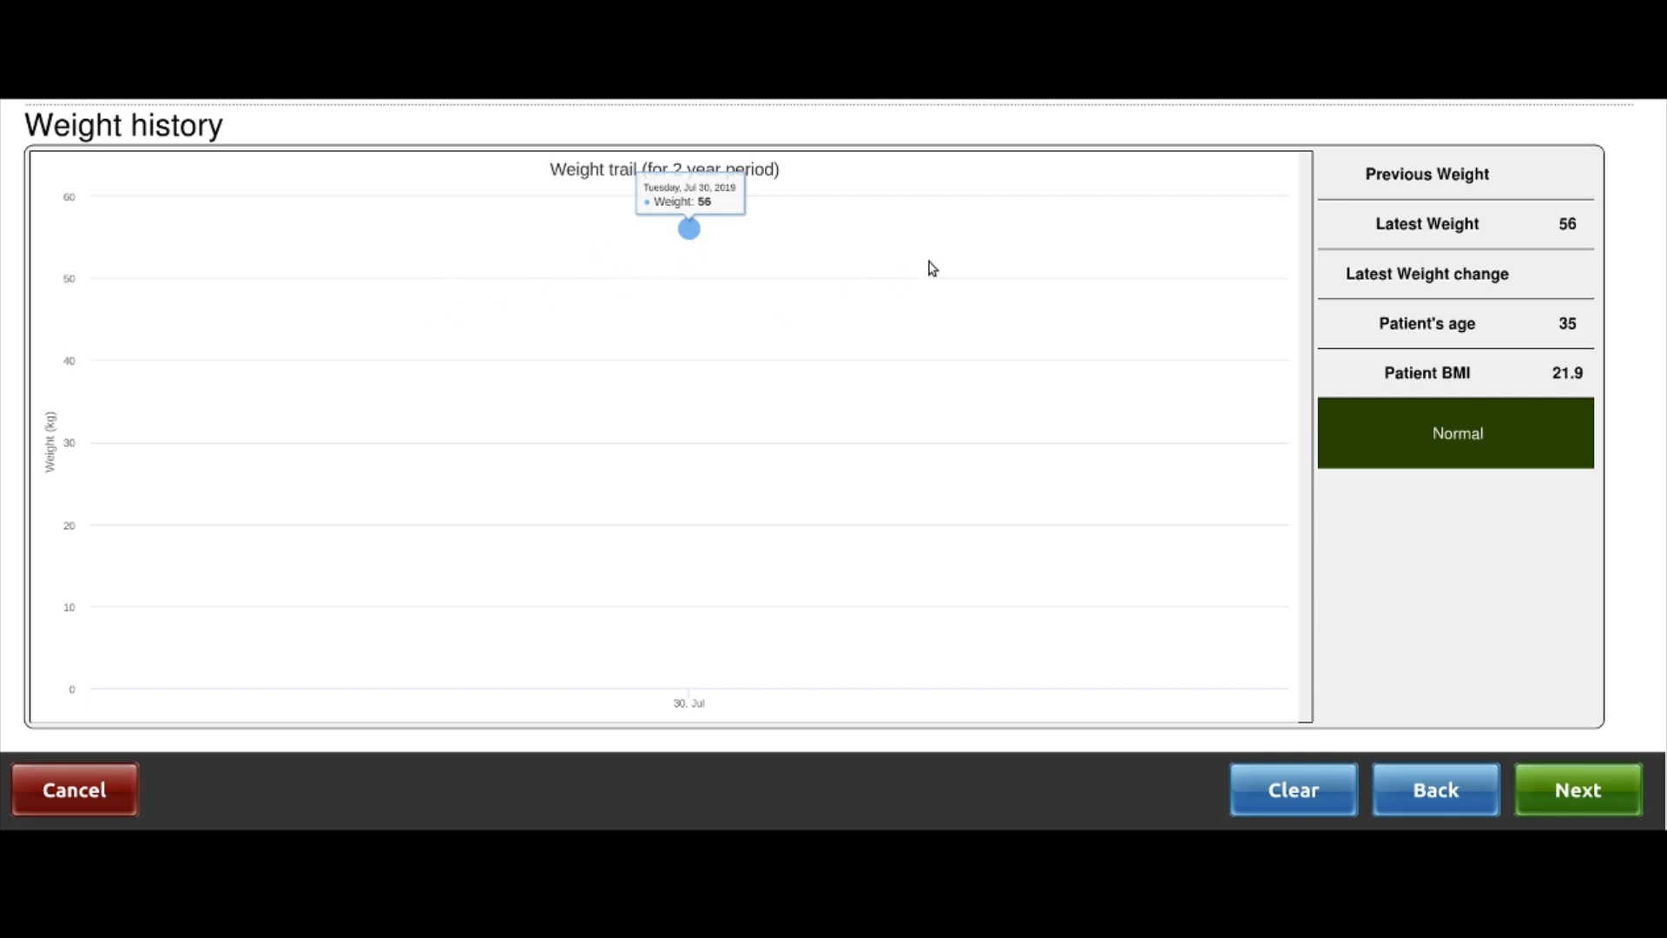
pyautogui.click(1569, 792)
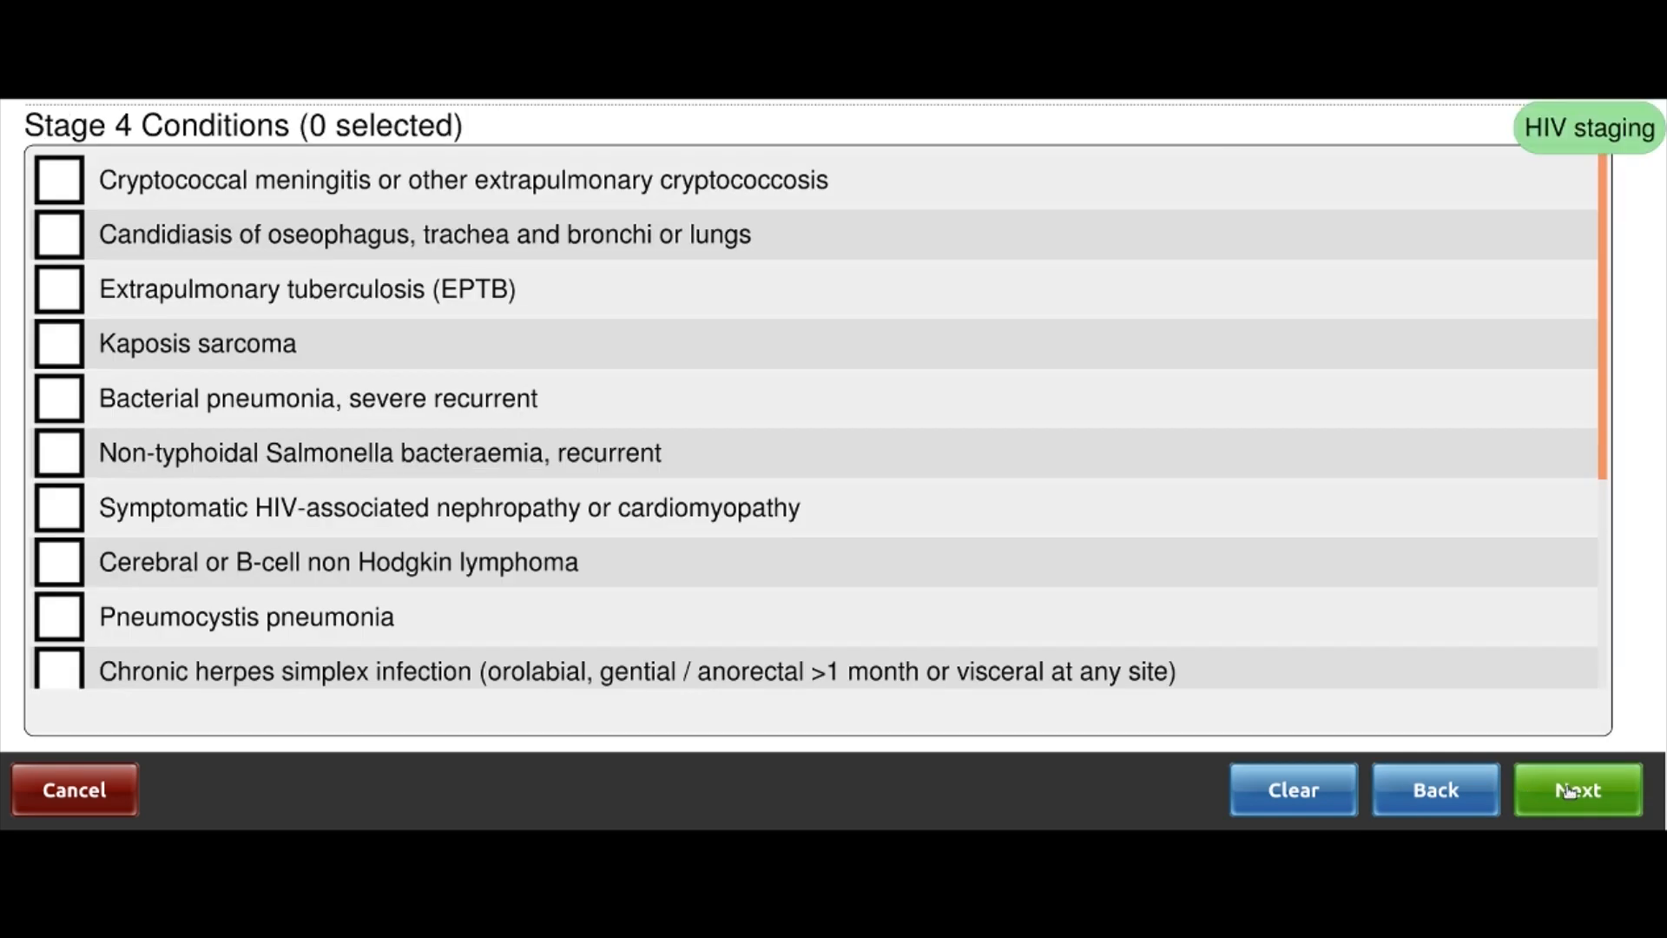
# Leave Stage 4, 3 and 2 conditions empty and tick Asymptomatic HIV infection under Stage 1
pyautogui.click(1568, 792)
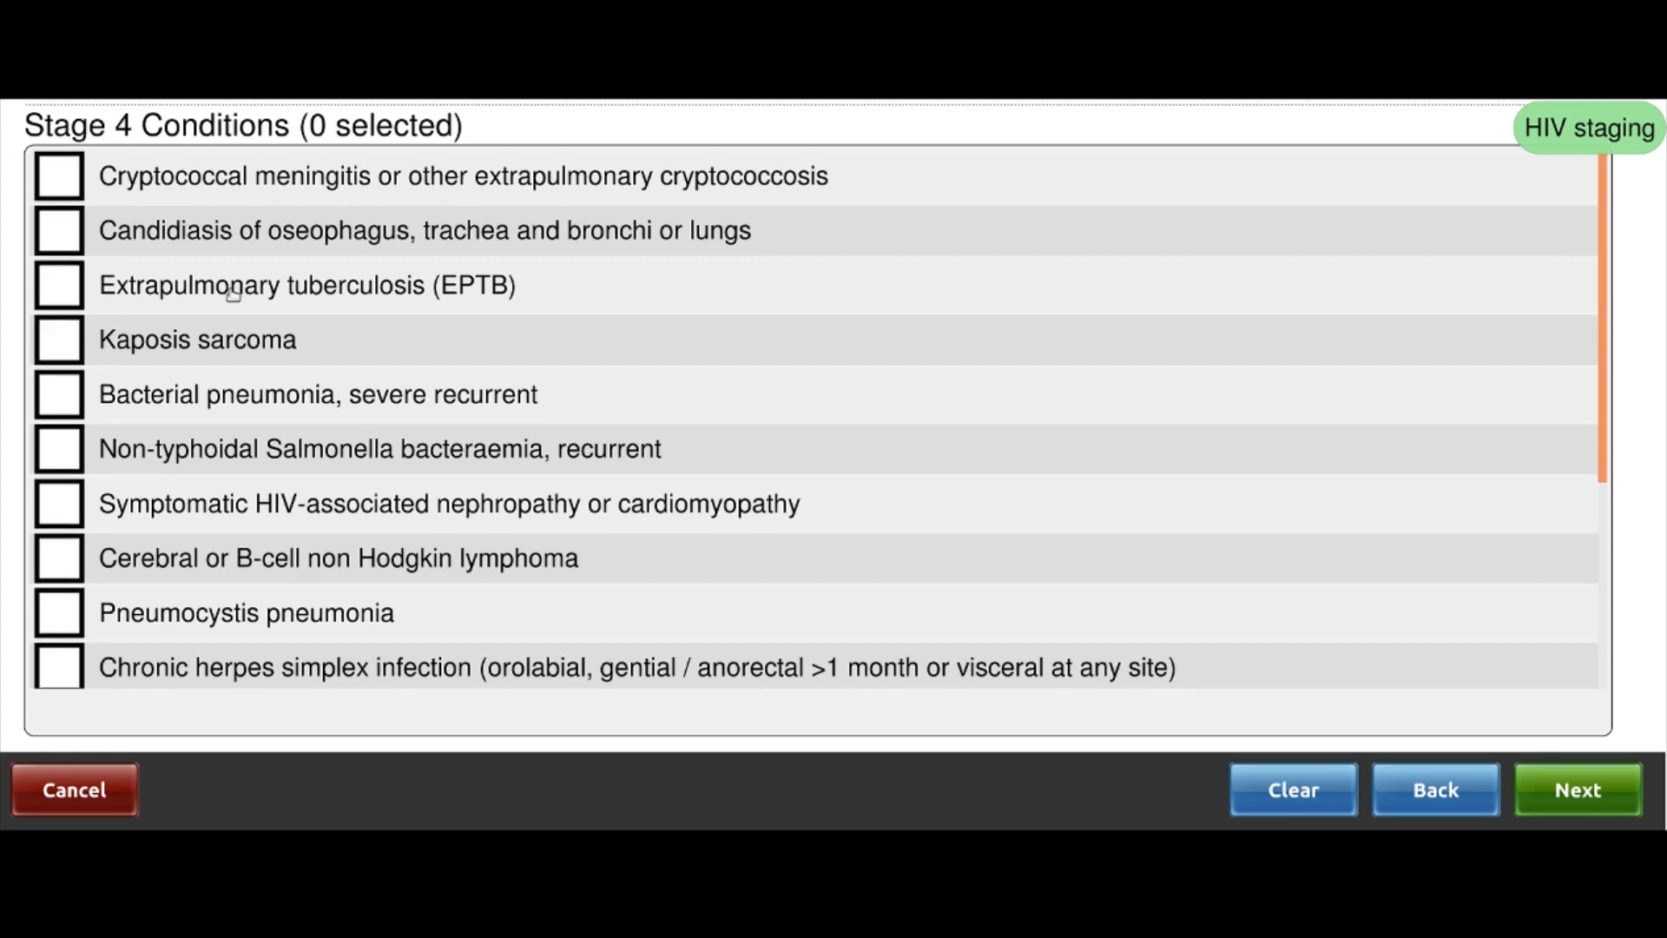
pyautogui.scroll(-5, 233, 293)
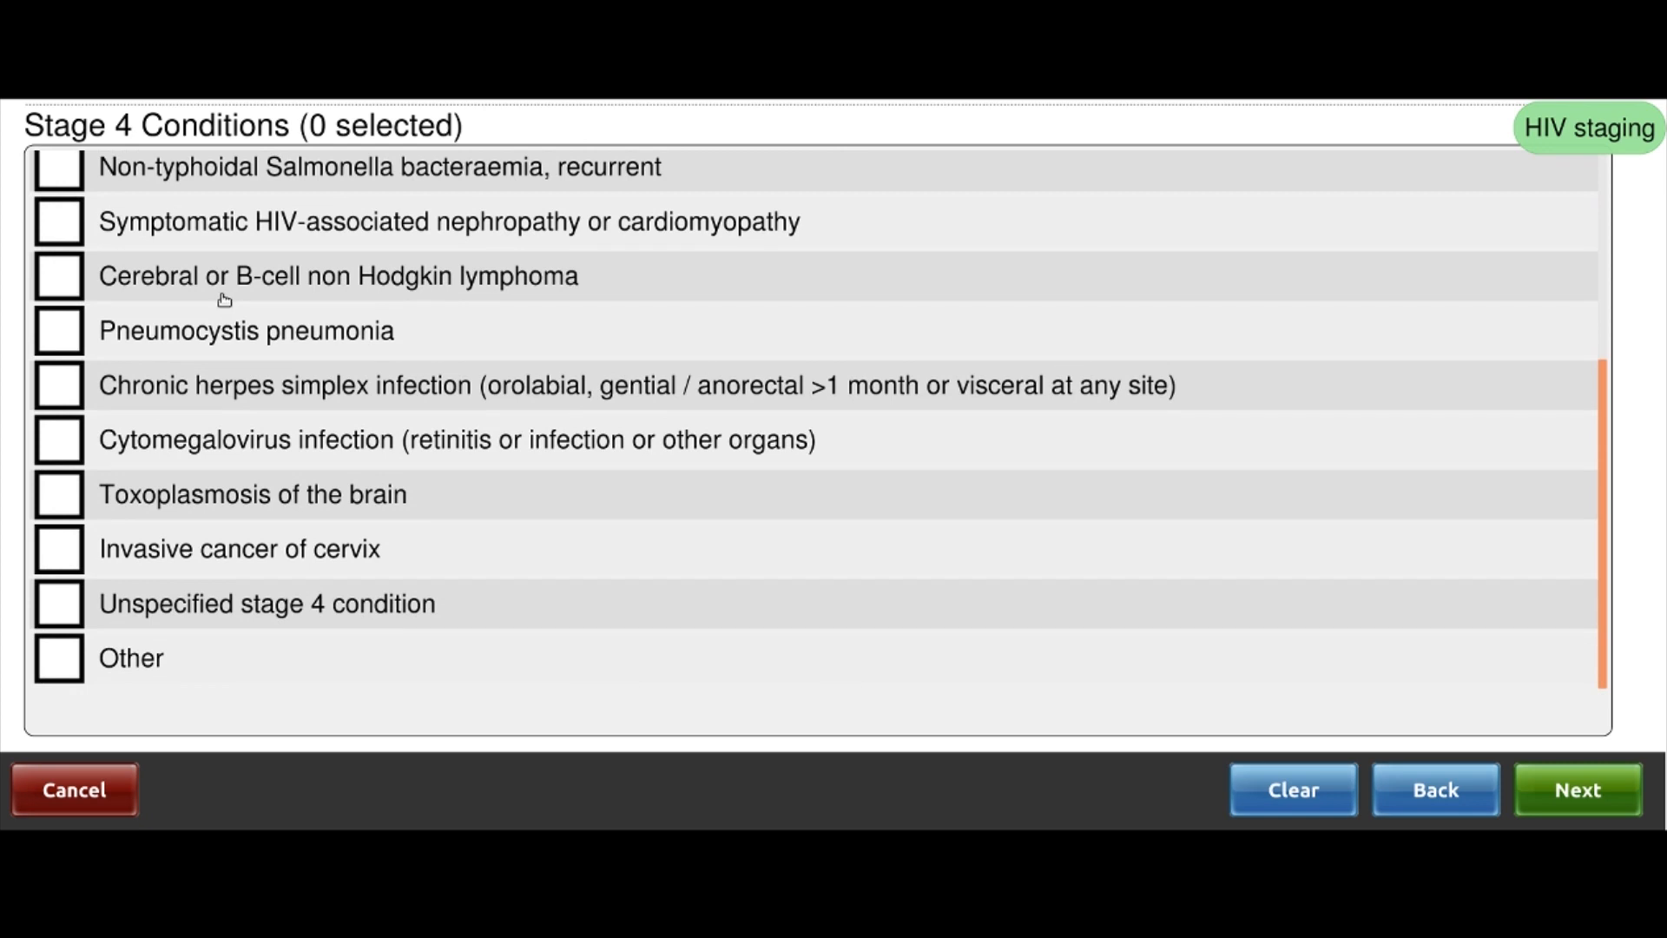
pyautogui.scroll(5, 224, 299)
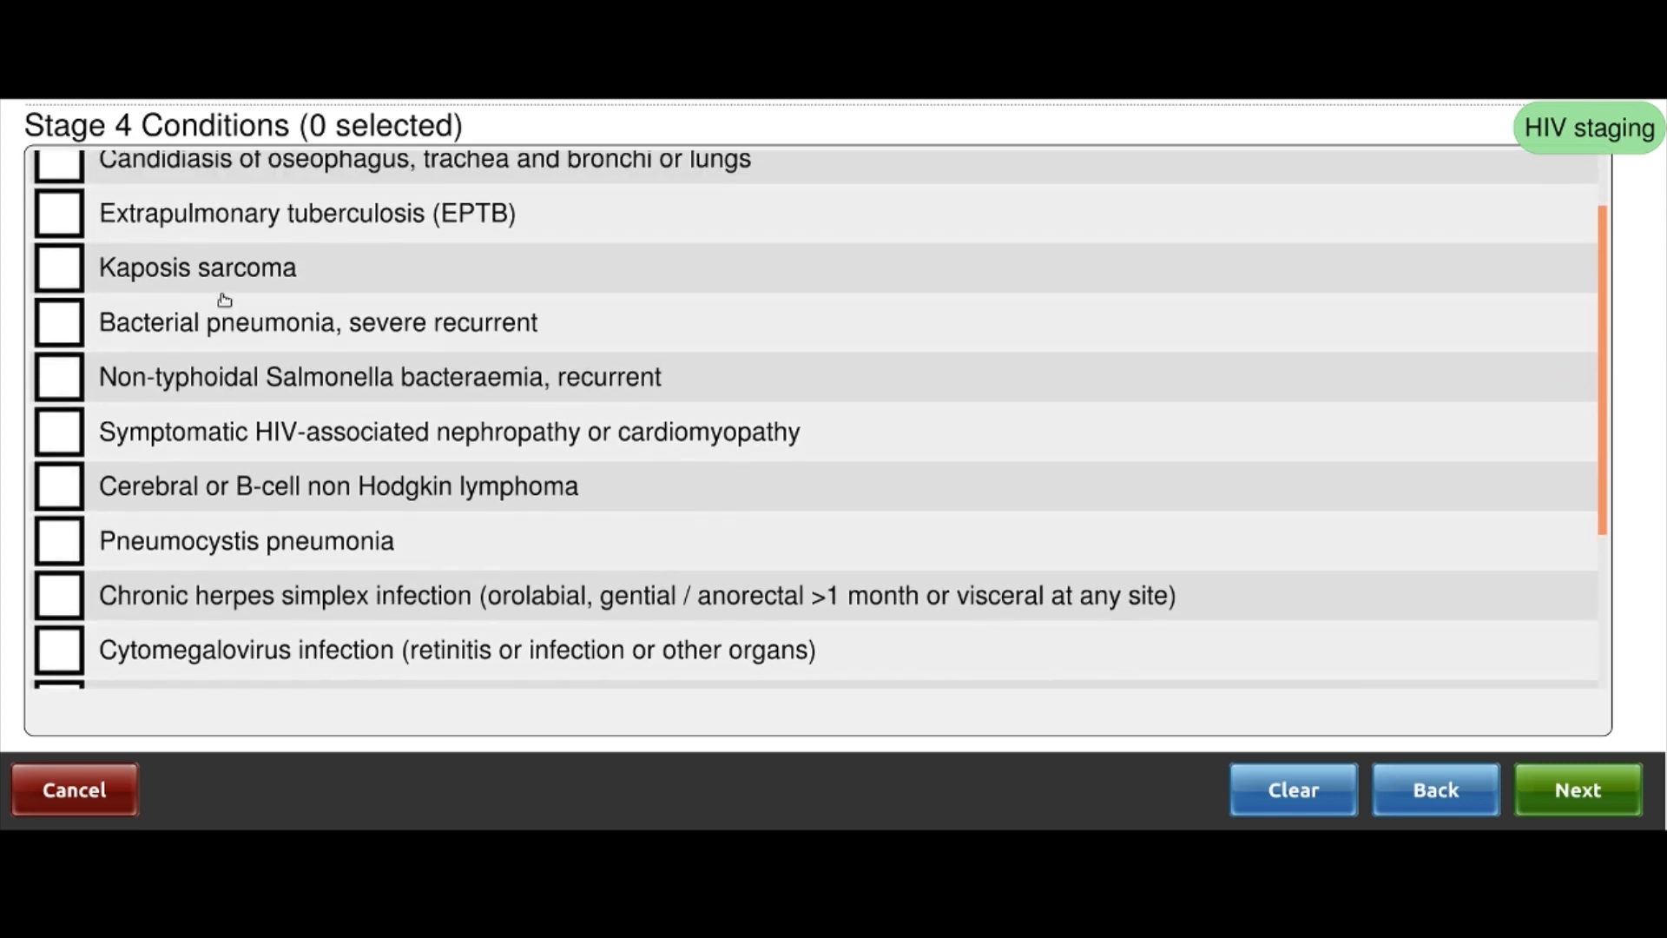
pyautogui.click(1624, 799)
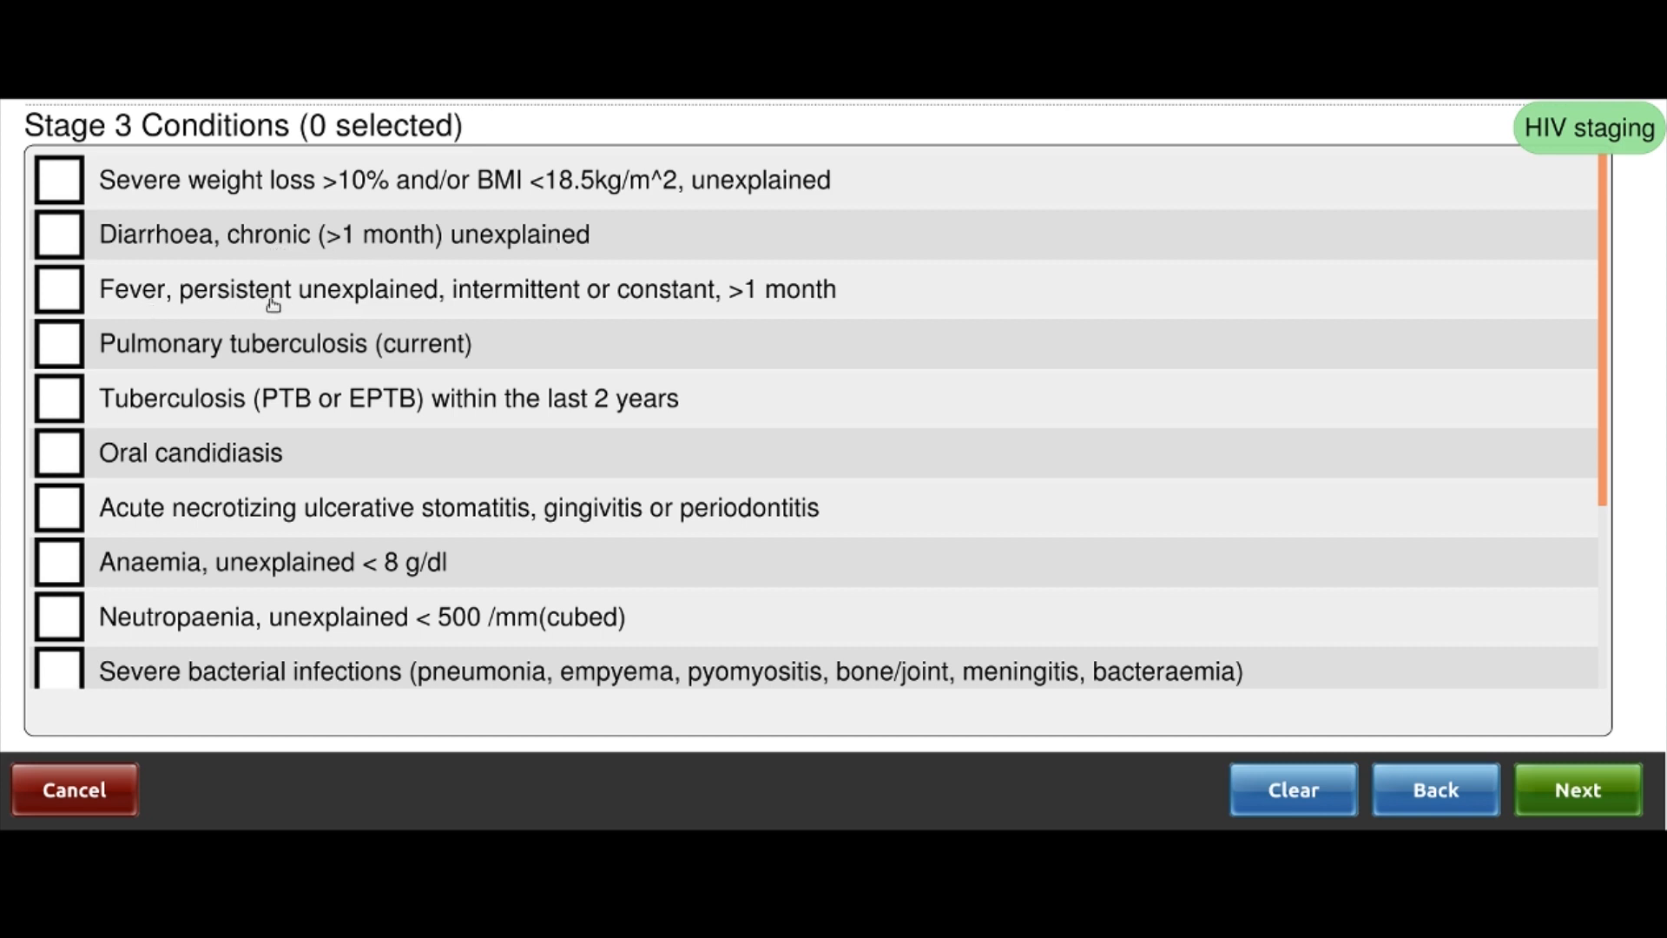
pyautogui.scroll(-1, 337, 342)
pyautogui.scroll(-5, 337, 342)
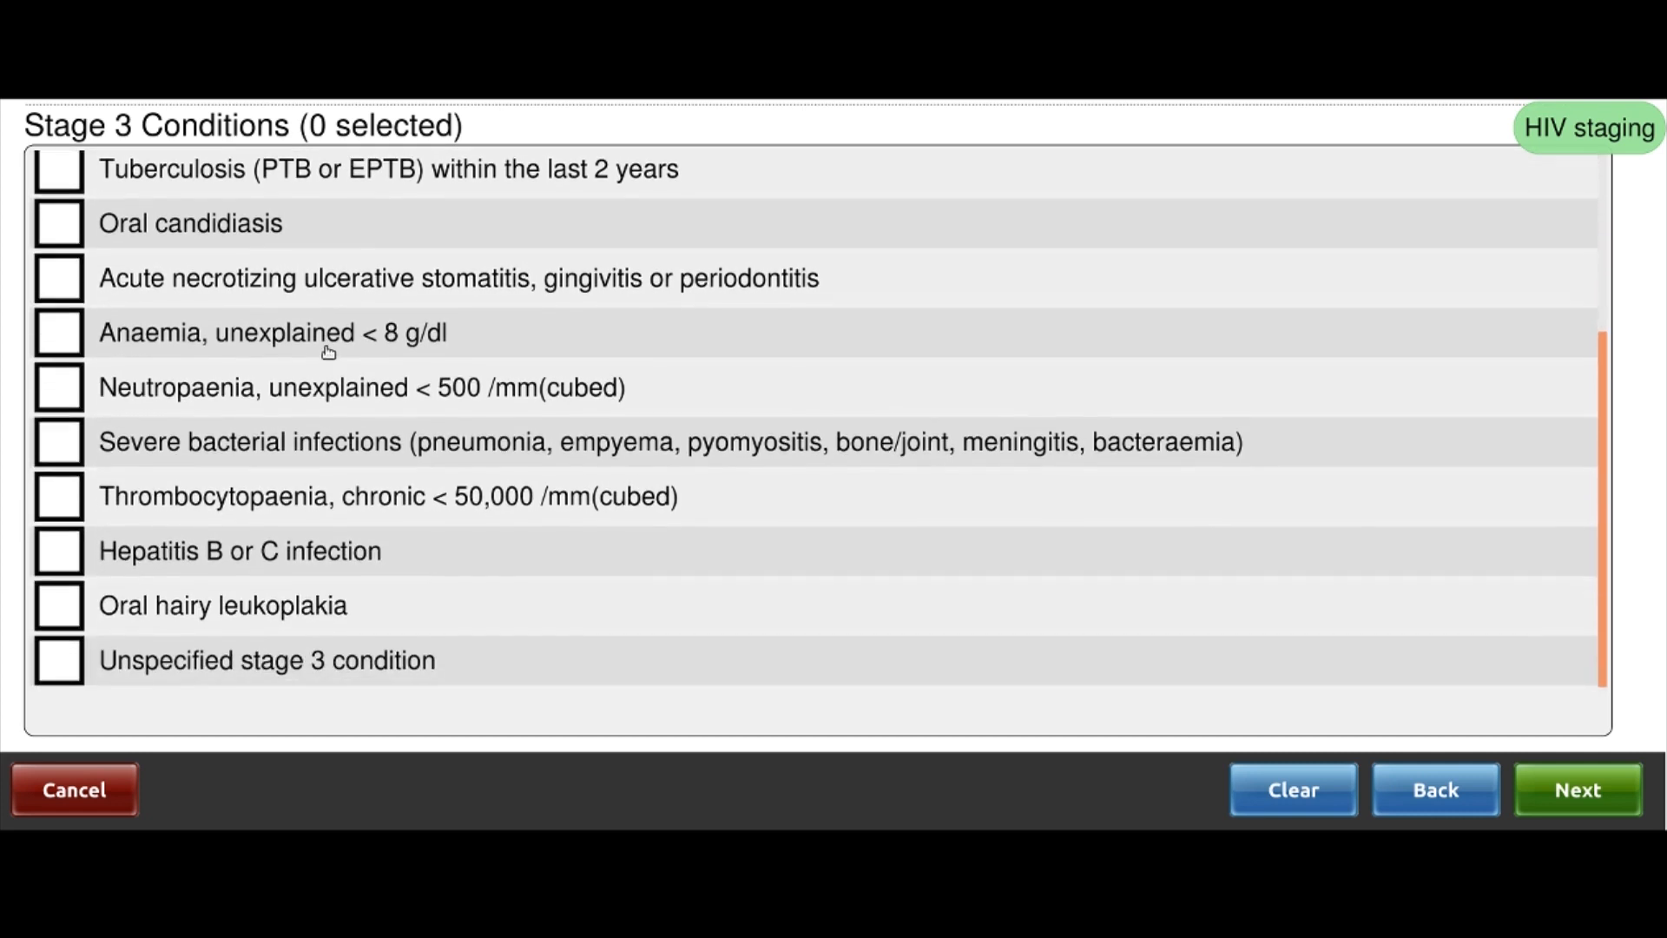
pyautogui.click(1578, 789)
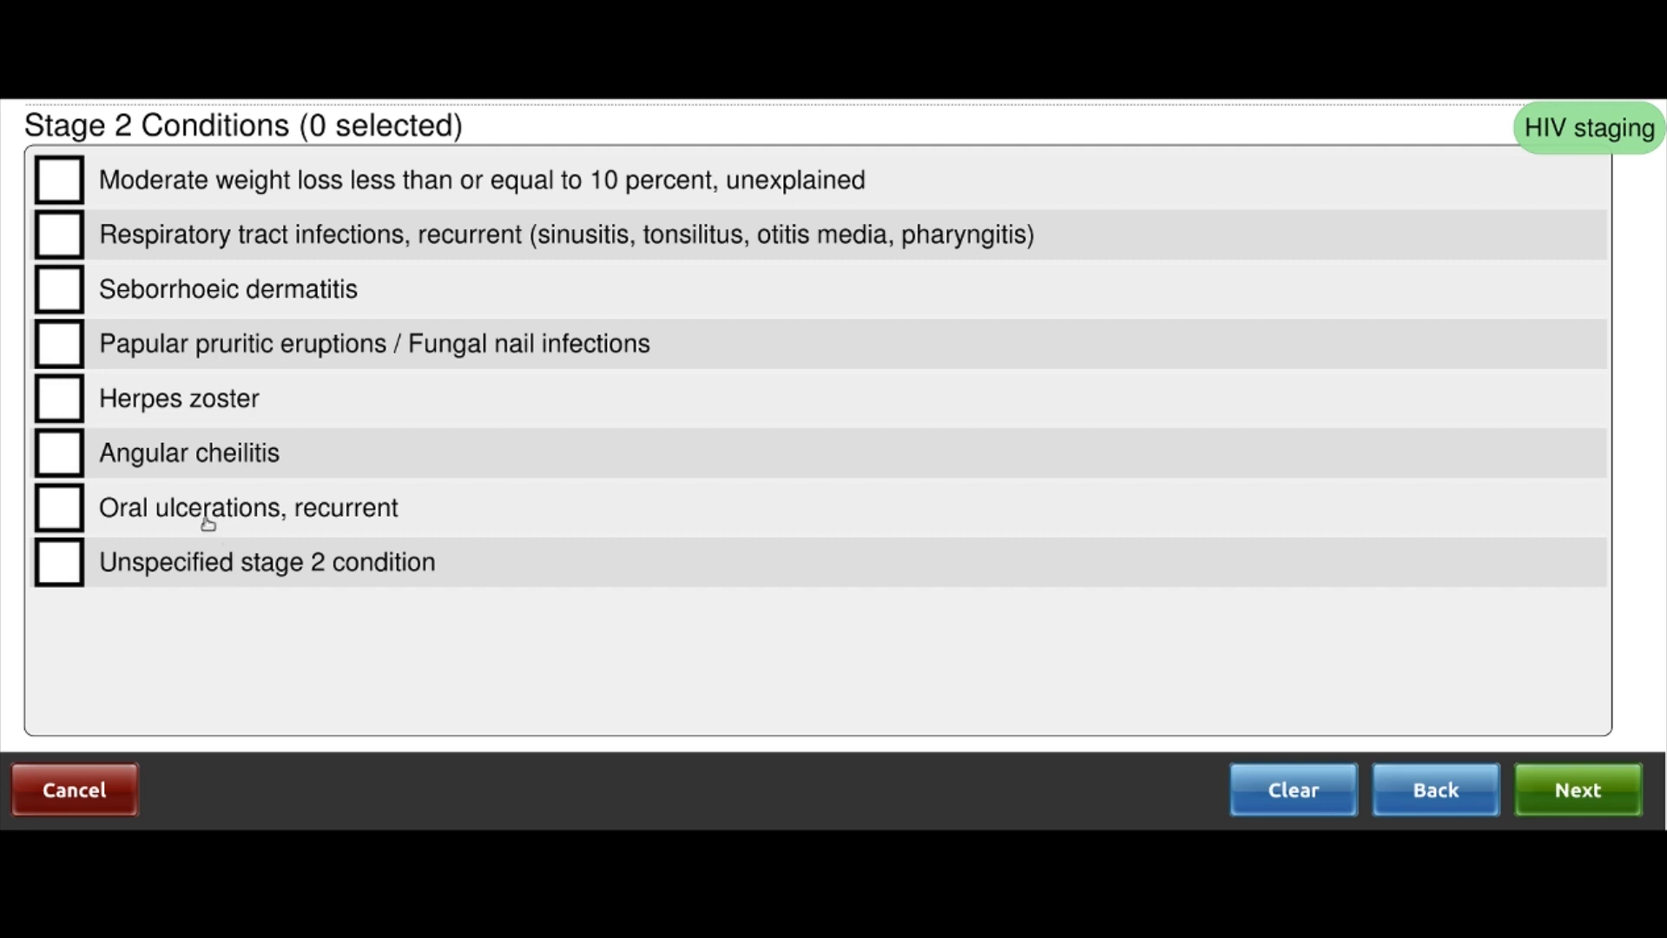
pyautogui.click(1578, 789)
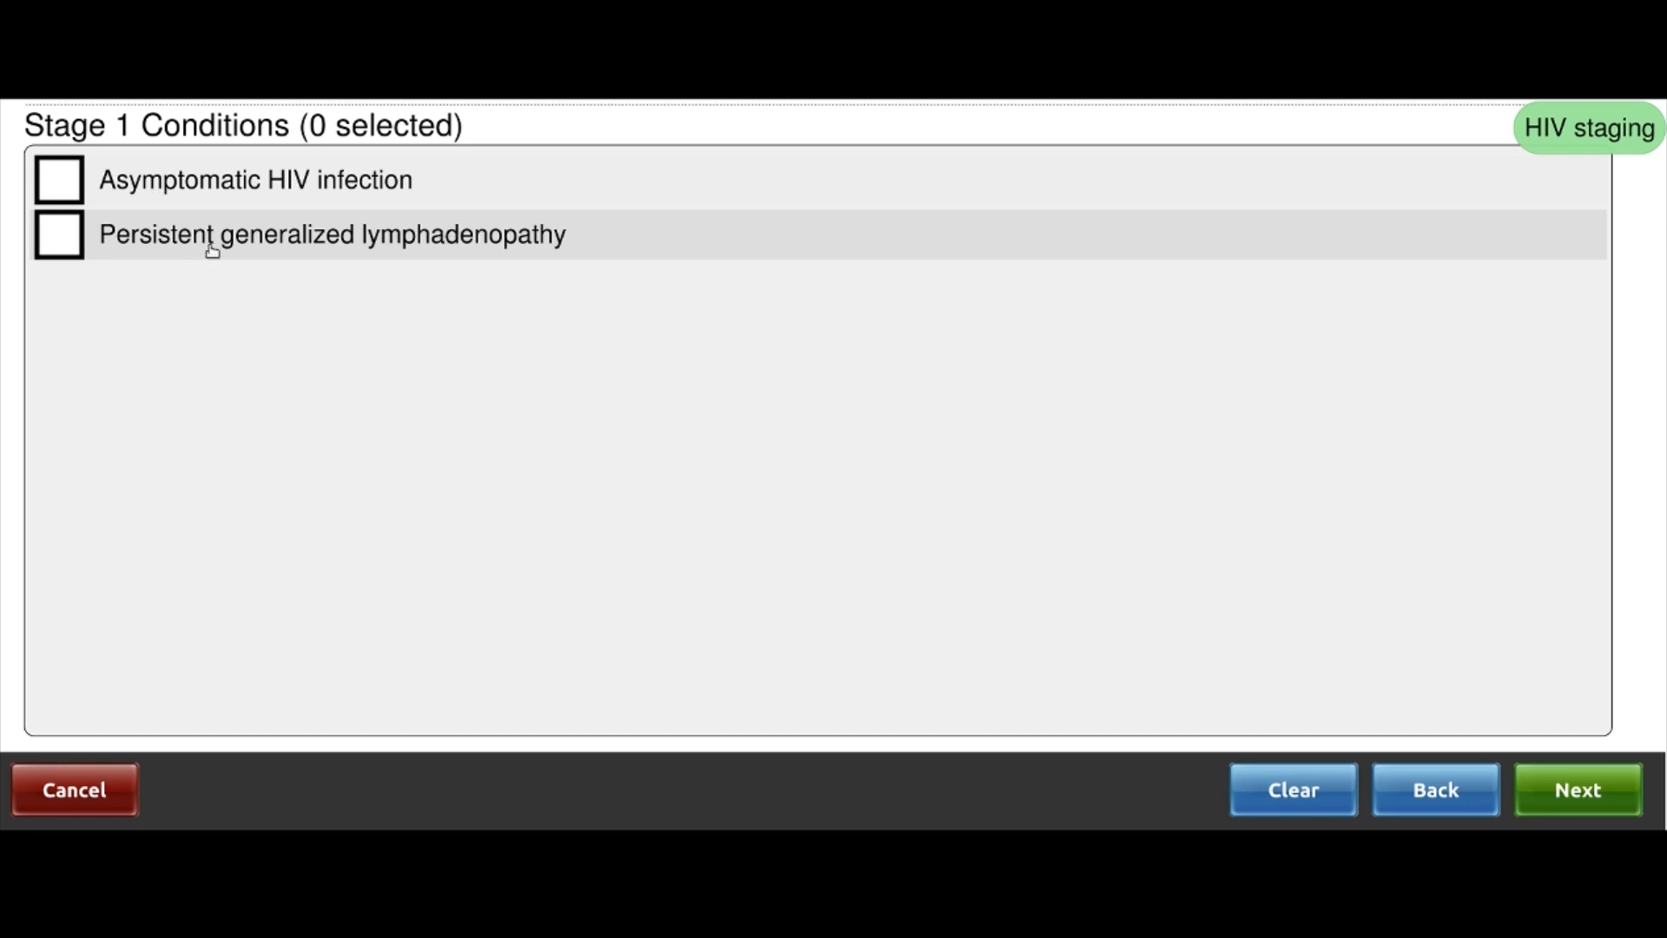
pyautogui.click(62, 191)
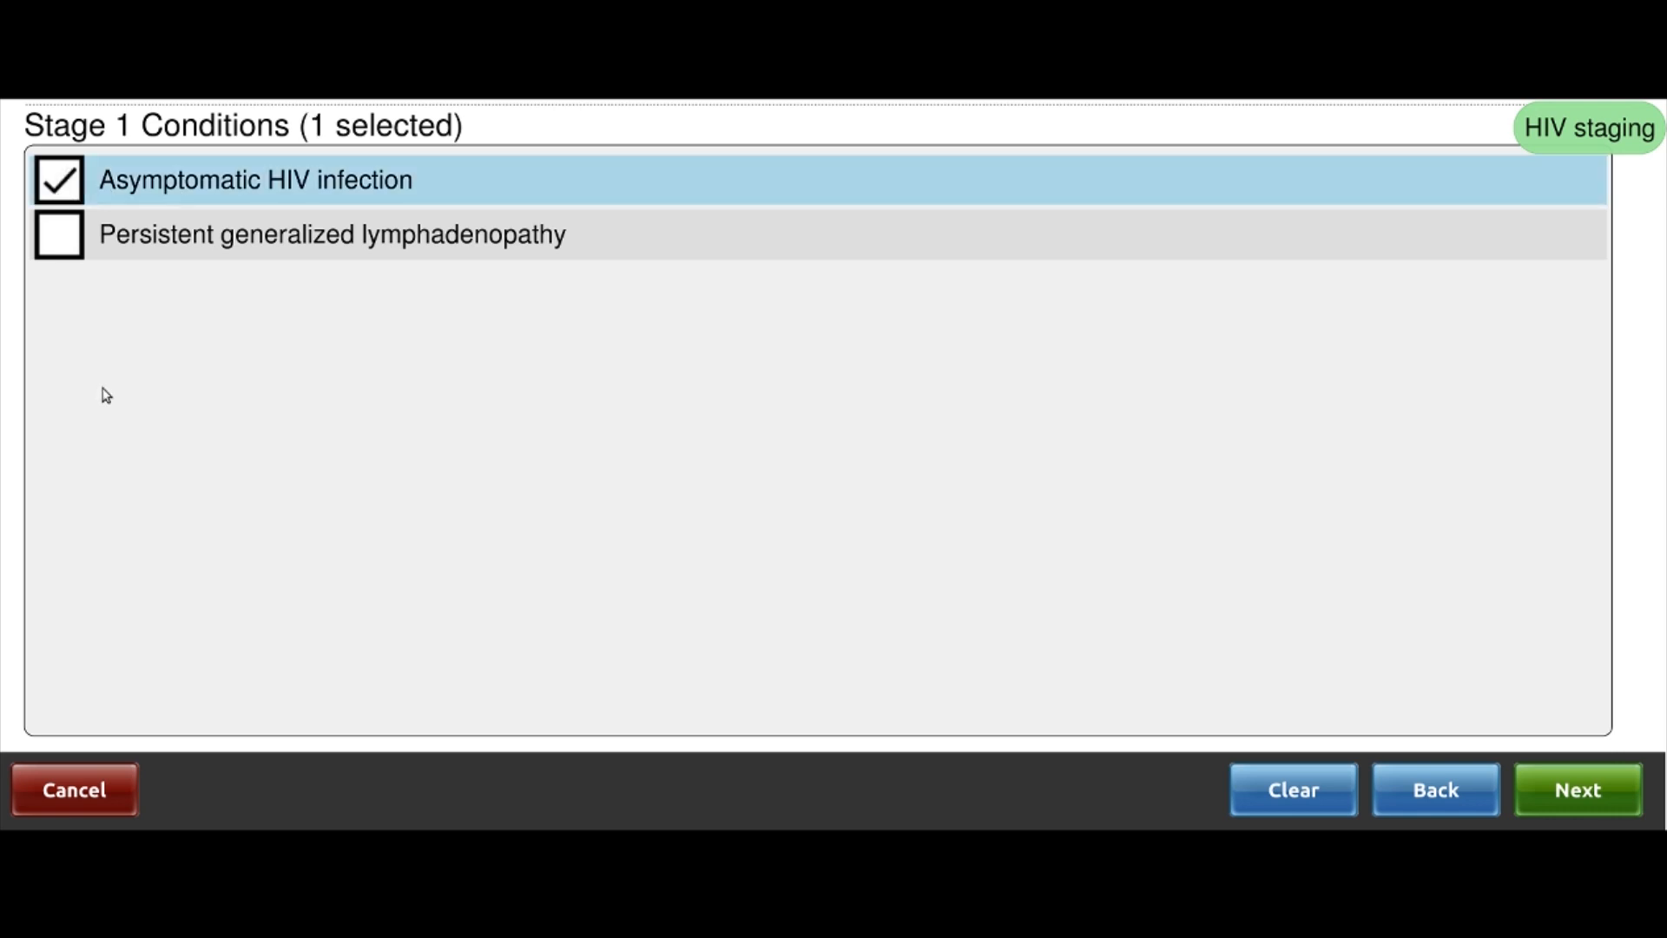
pyautogui.click(1591, 797)
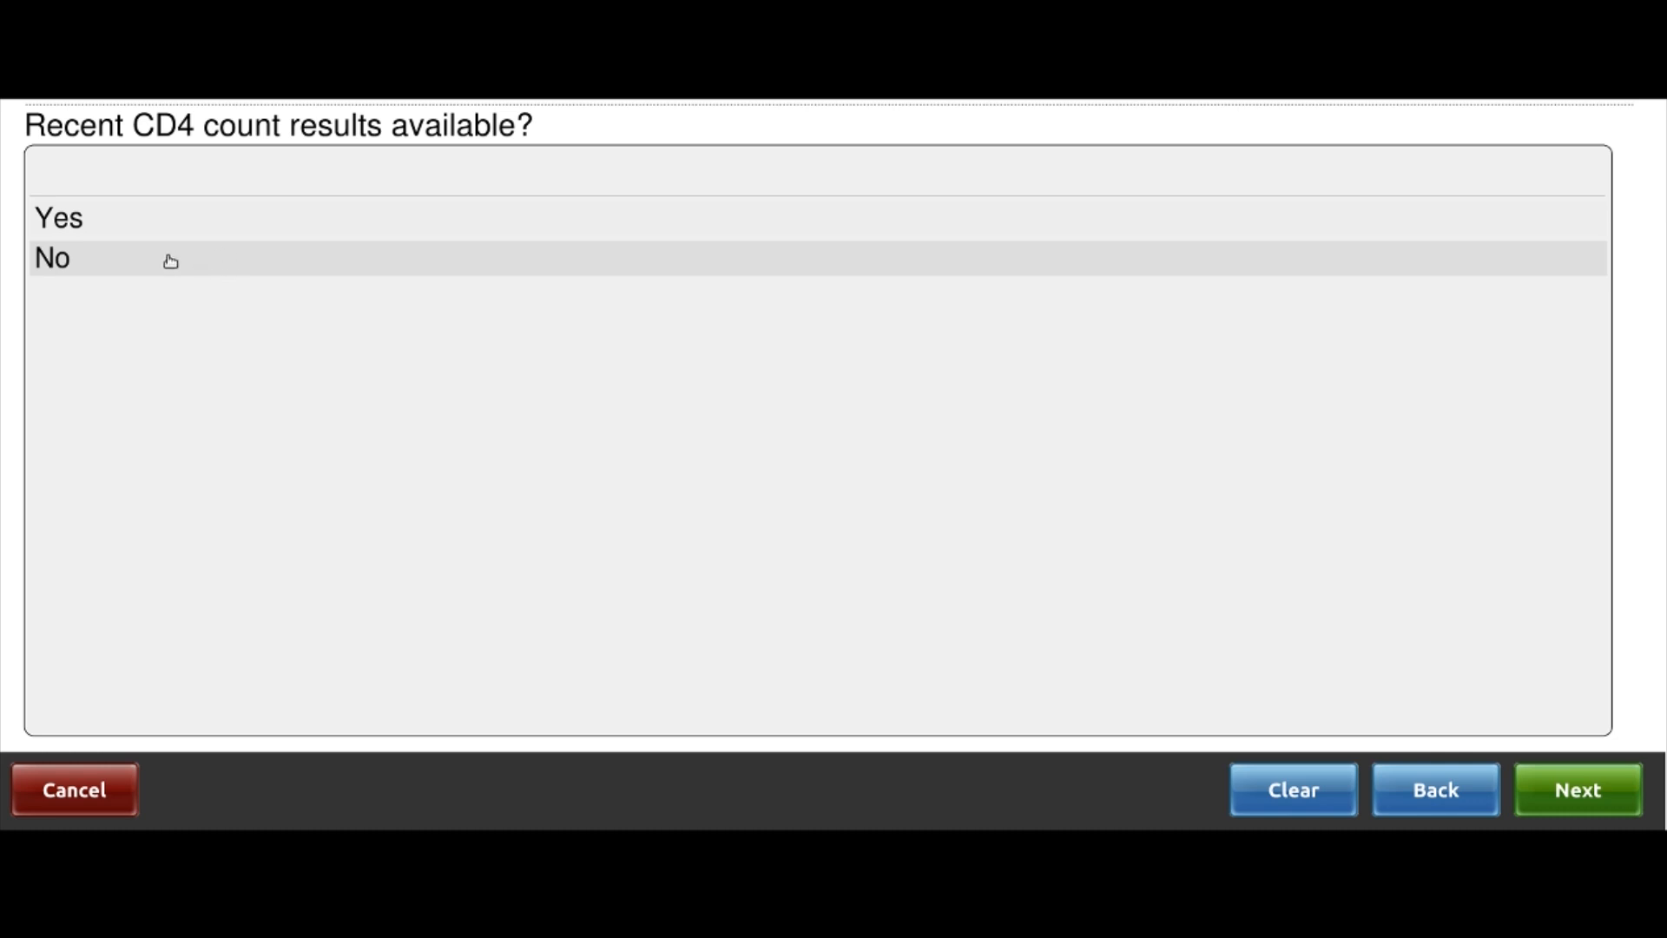
# Answer No to recent CD4 results and finish the staging summary as WHO Stage I
pyautogui.click(80, 259)
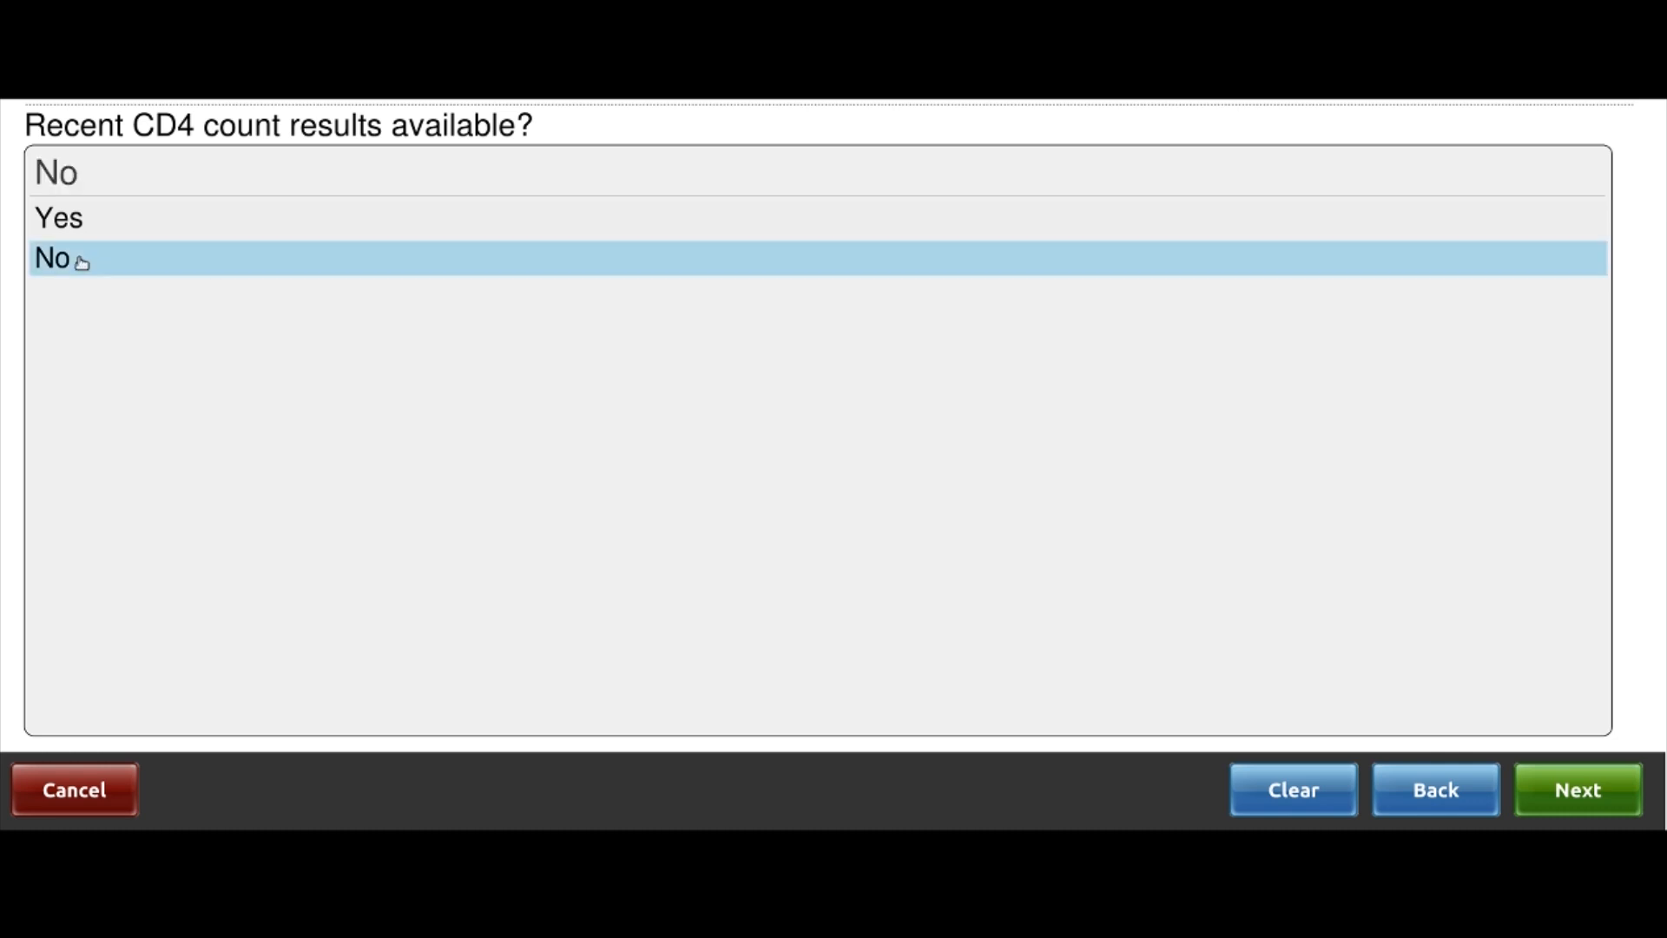
pyautogui.click(1607, 789)
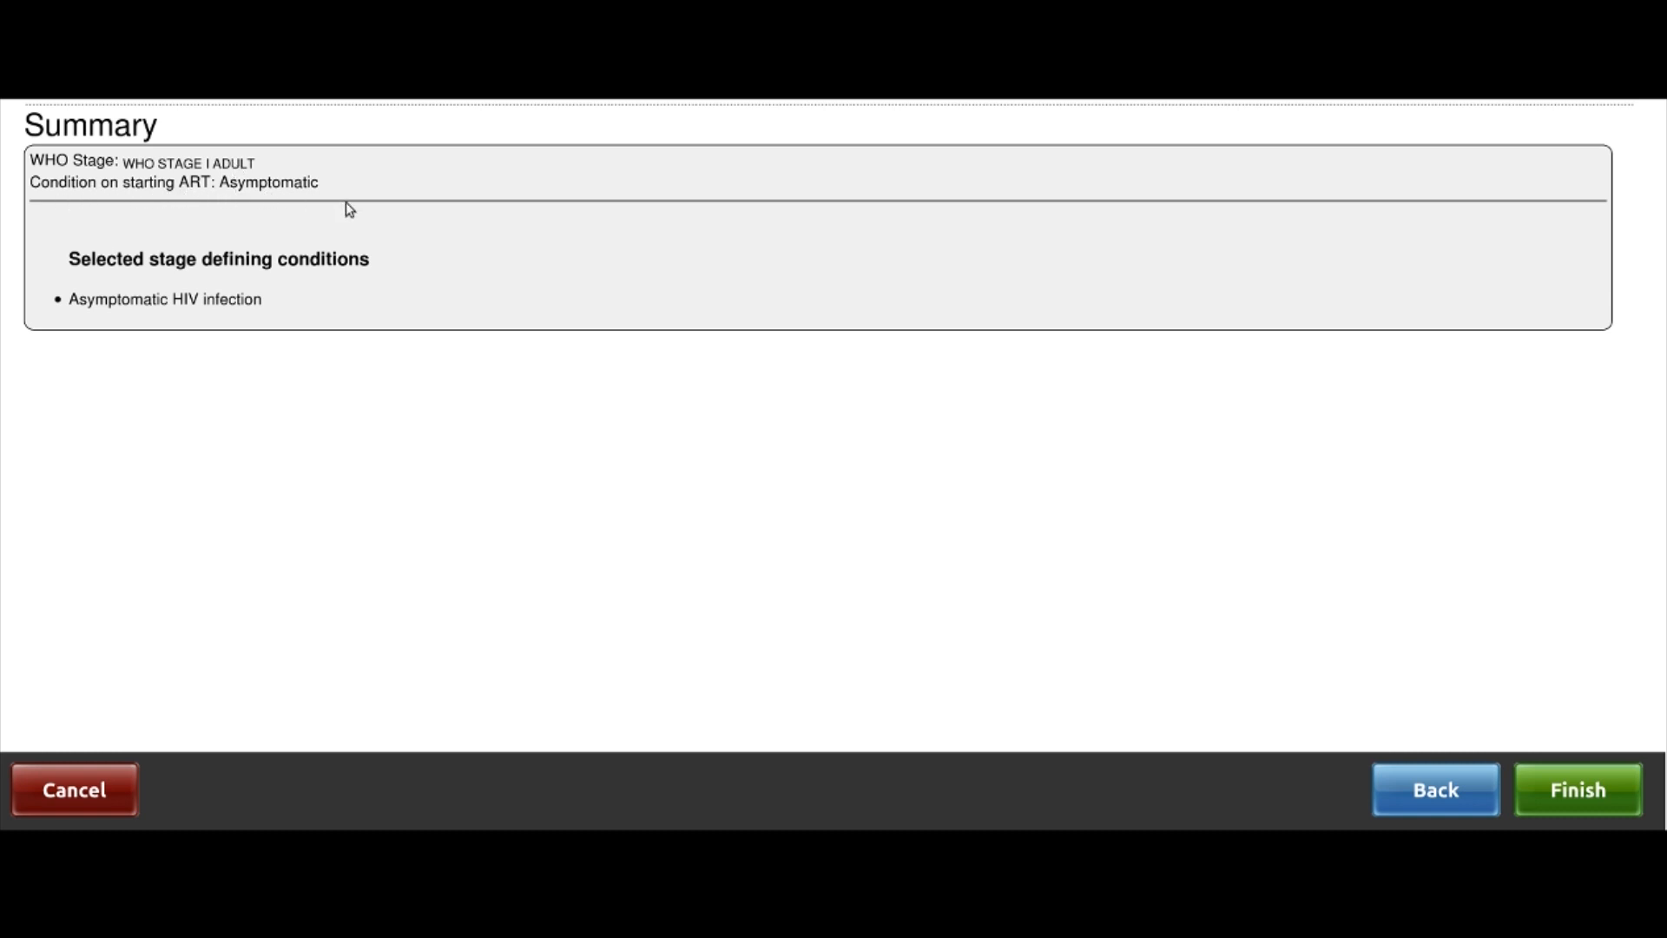
pyautogui.click(1617, 793)
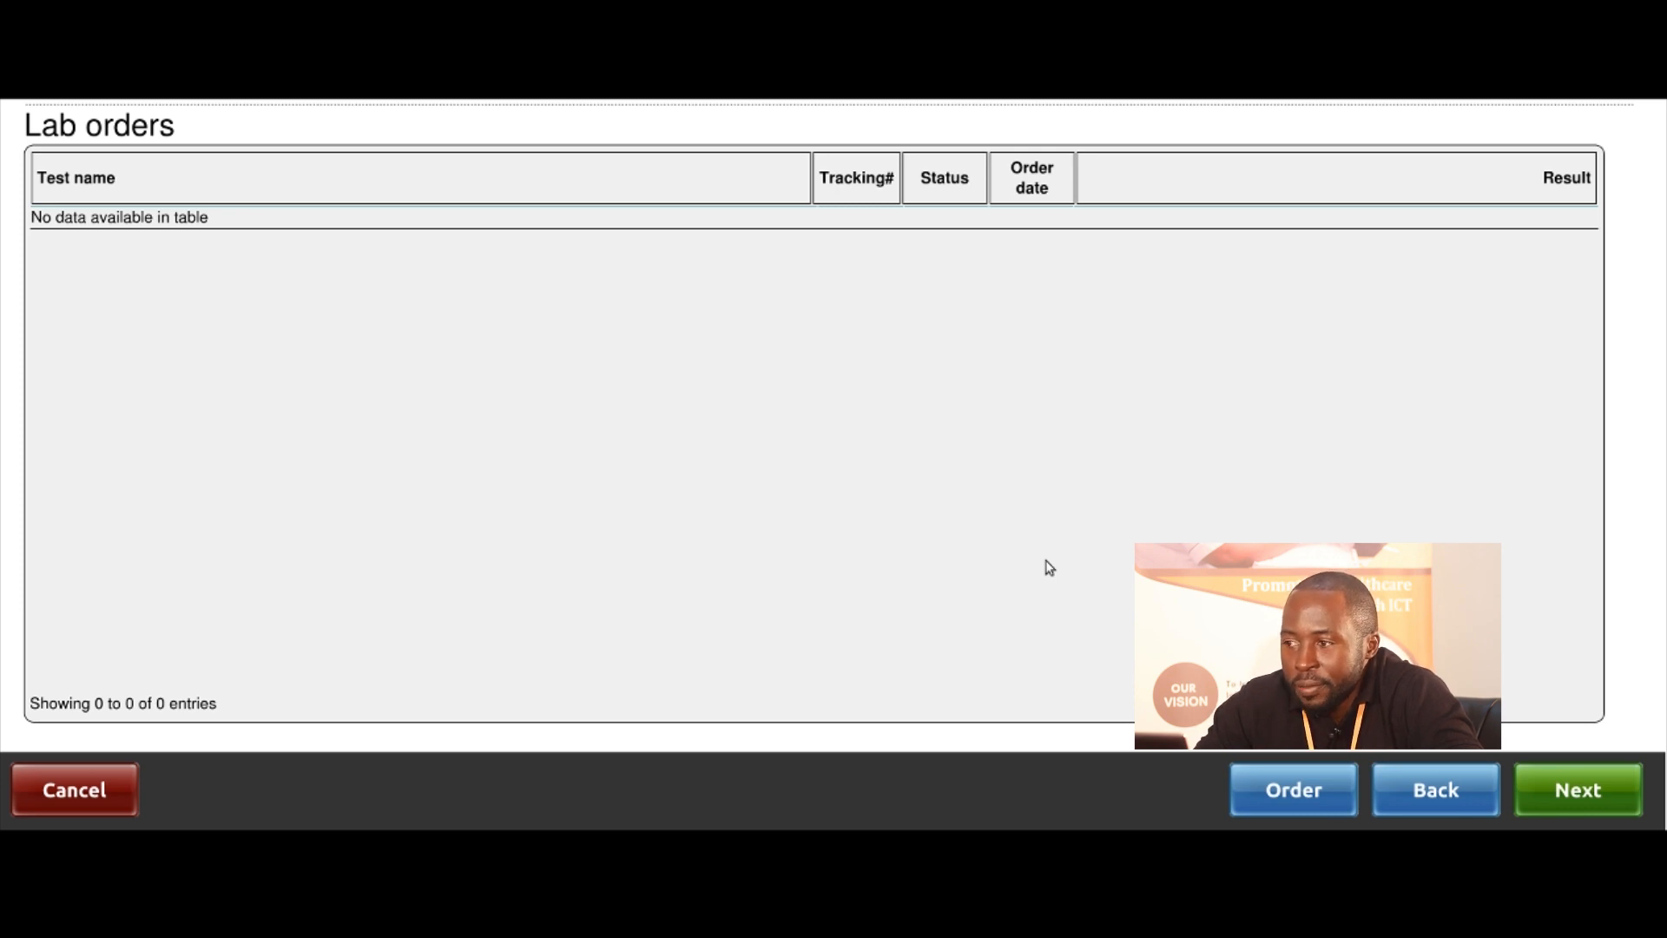
# Order a Viral Load test with Targeted as the test reason
pyautogui.click(1308, 803)
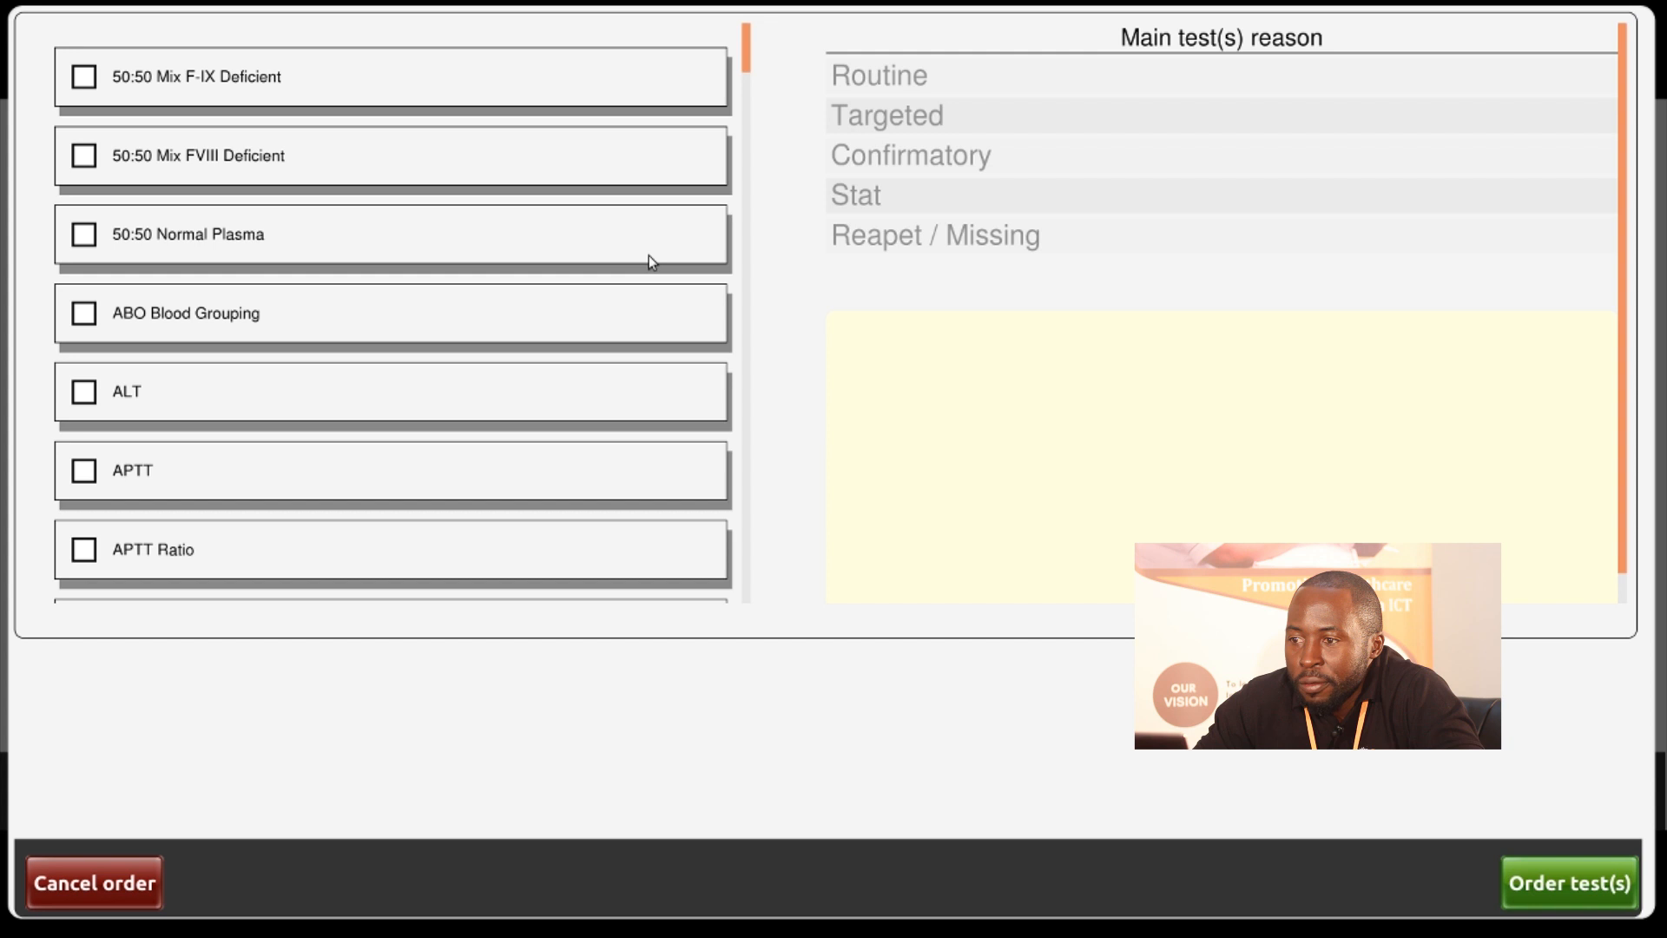
pyautogui.scroll(-1, 650, 257)
pyautogui.scroll(-4, 650, 256)
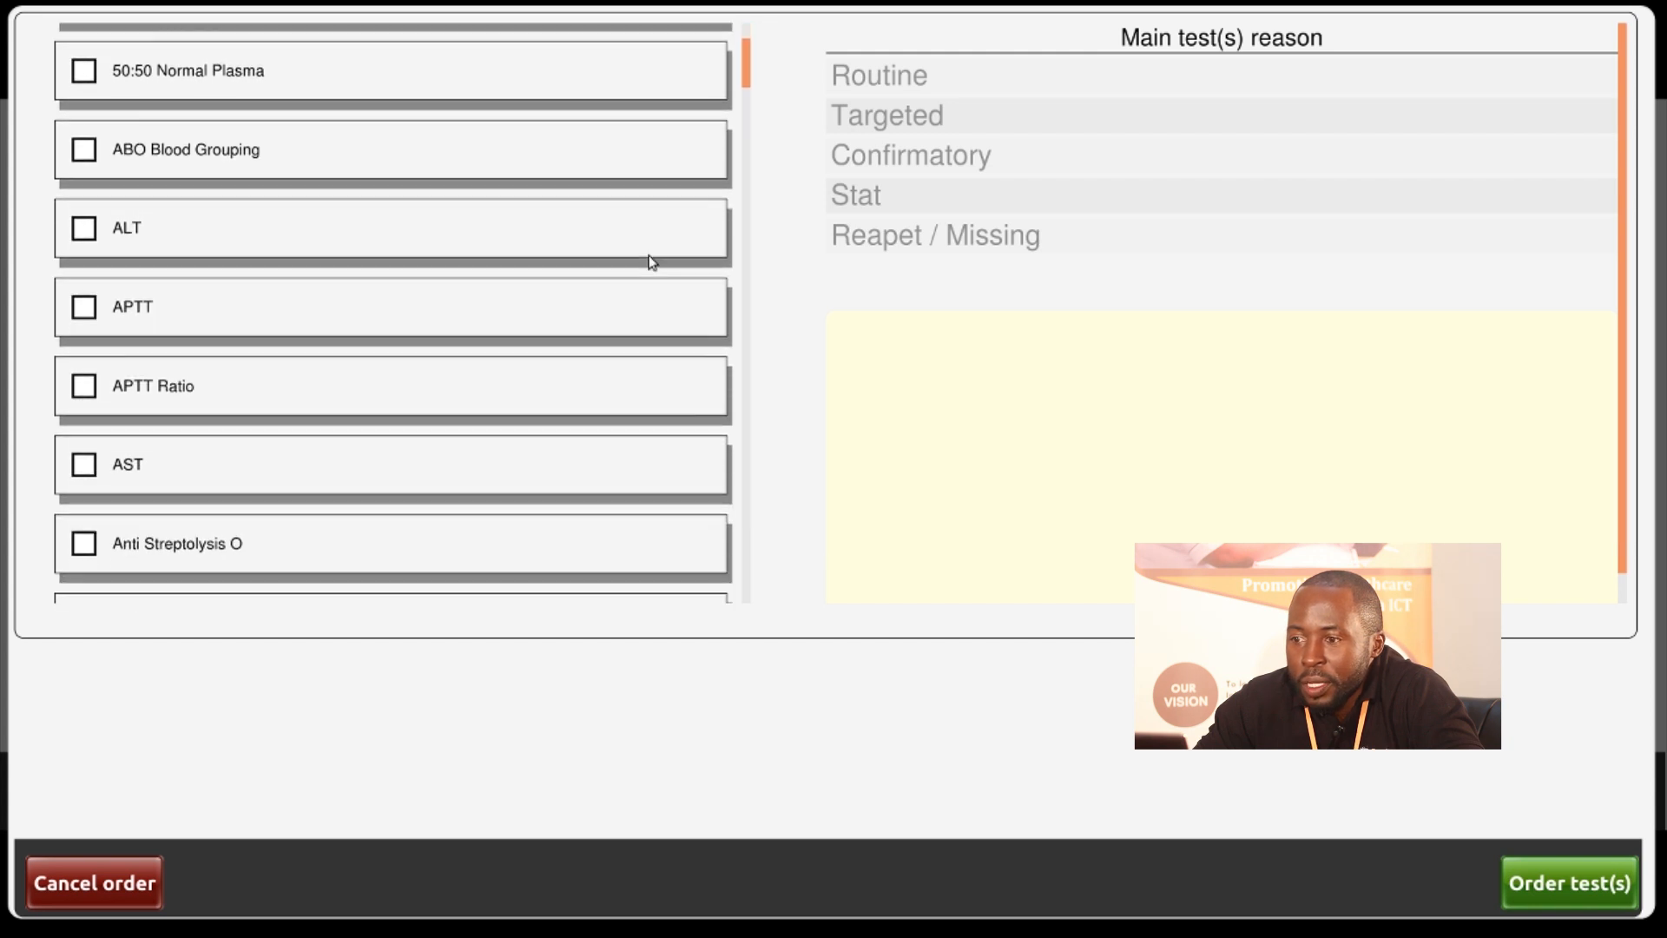
pyautogui.scroll(-5, 651, 261)
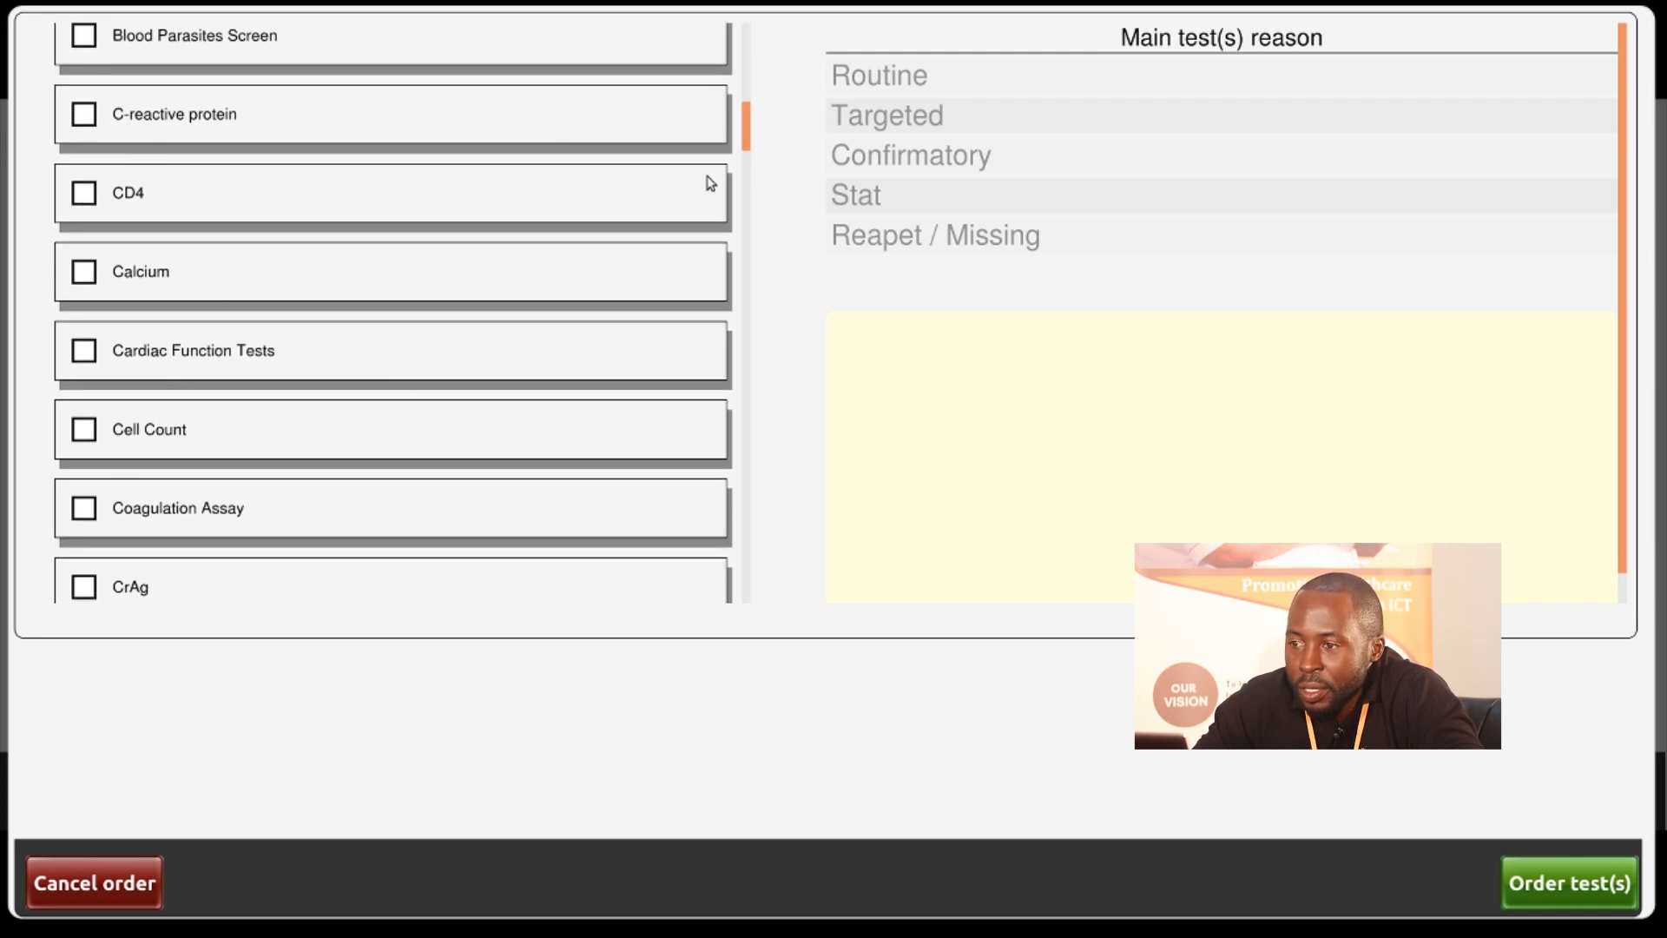
pyautogui.moveTo(750, 136); pyautogui.dragTo(755, 599)
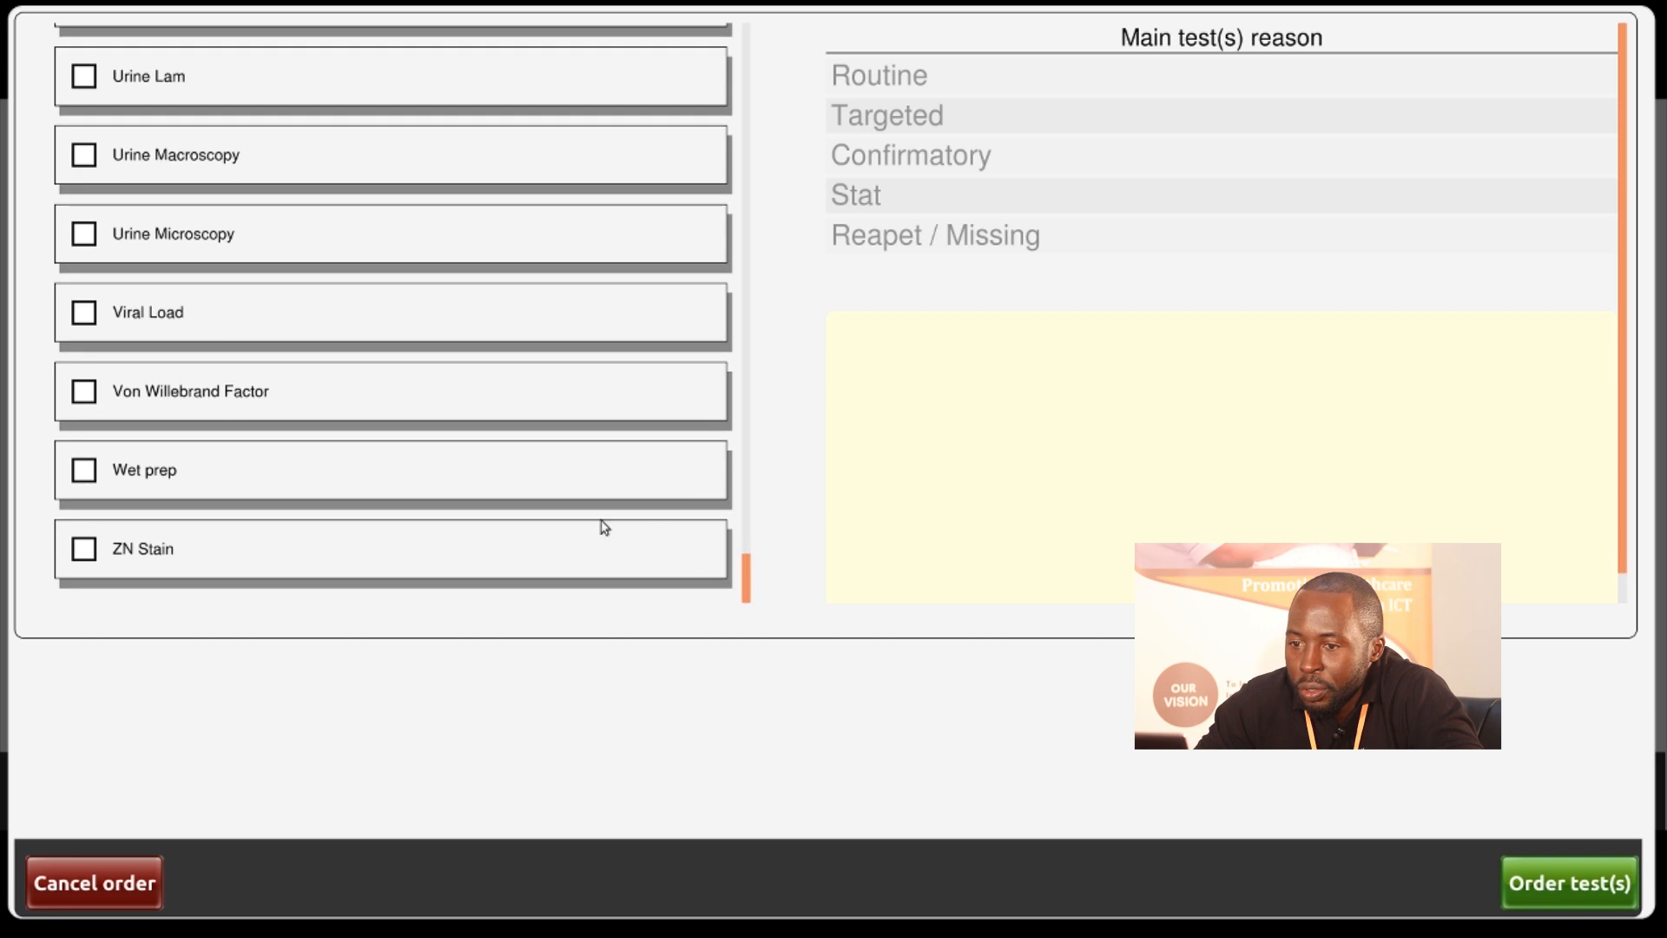
pyautogui.click(86, 314)
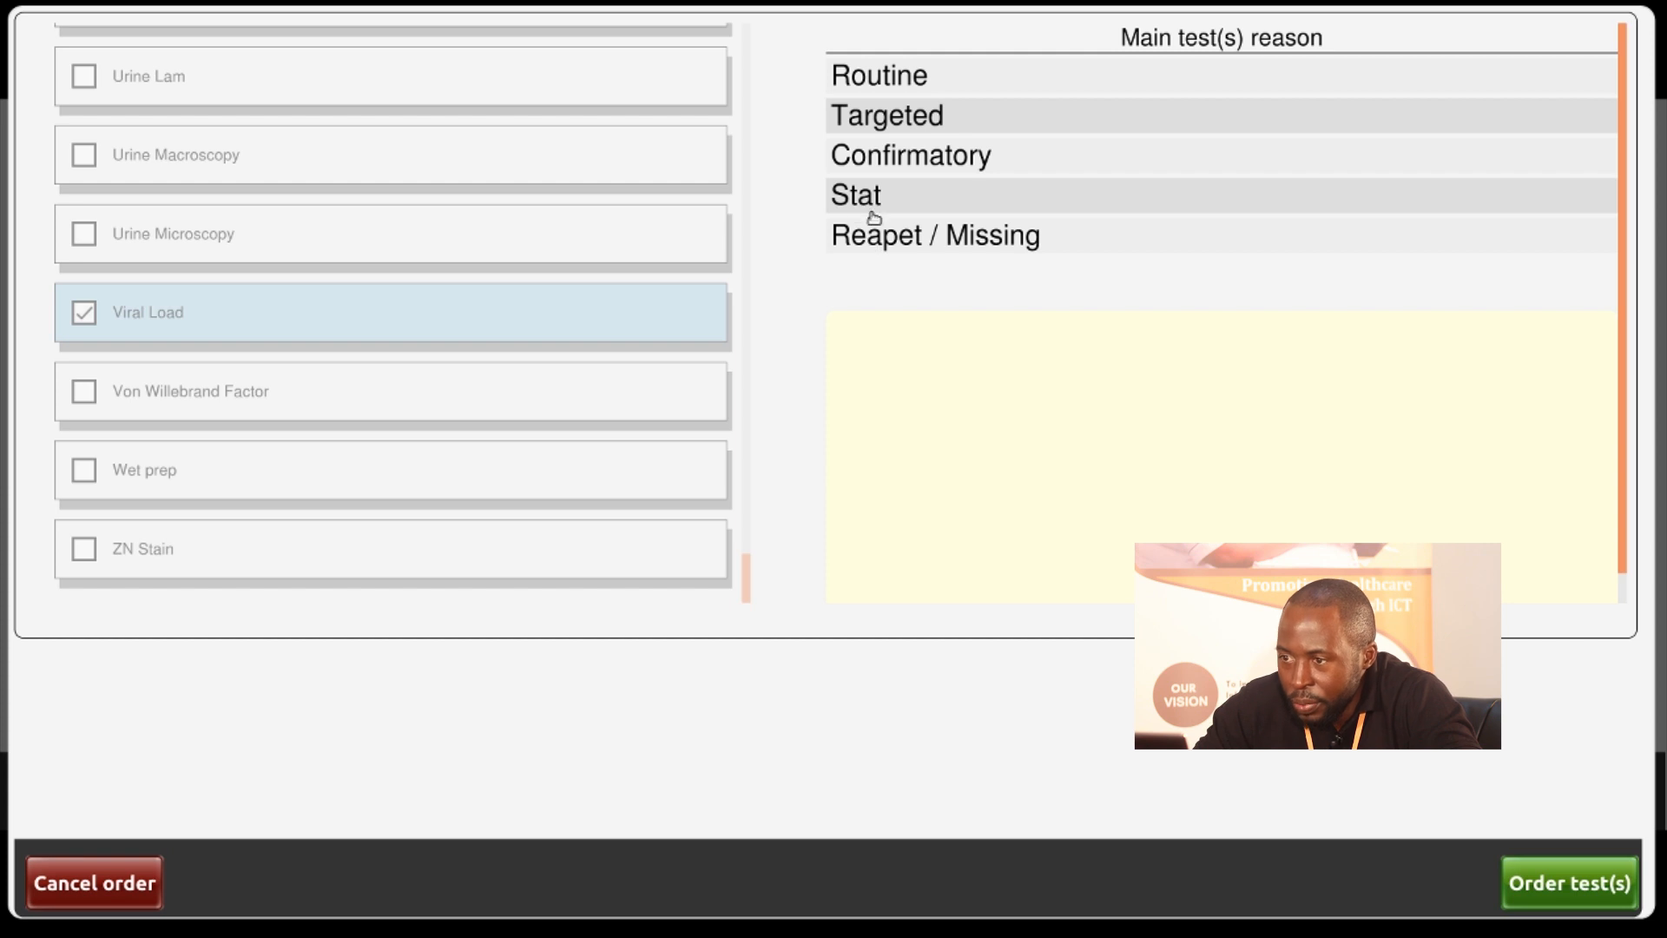
pyautogui.click(898, 119)
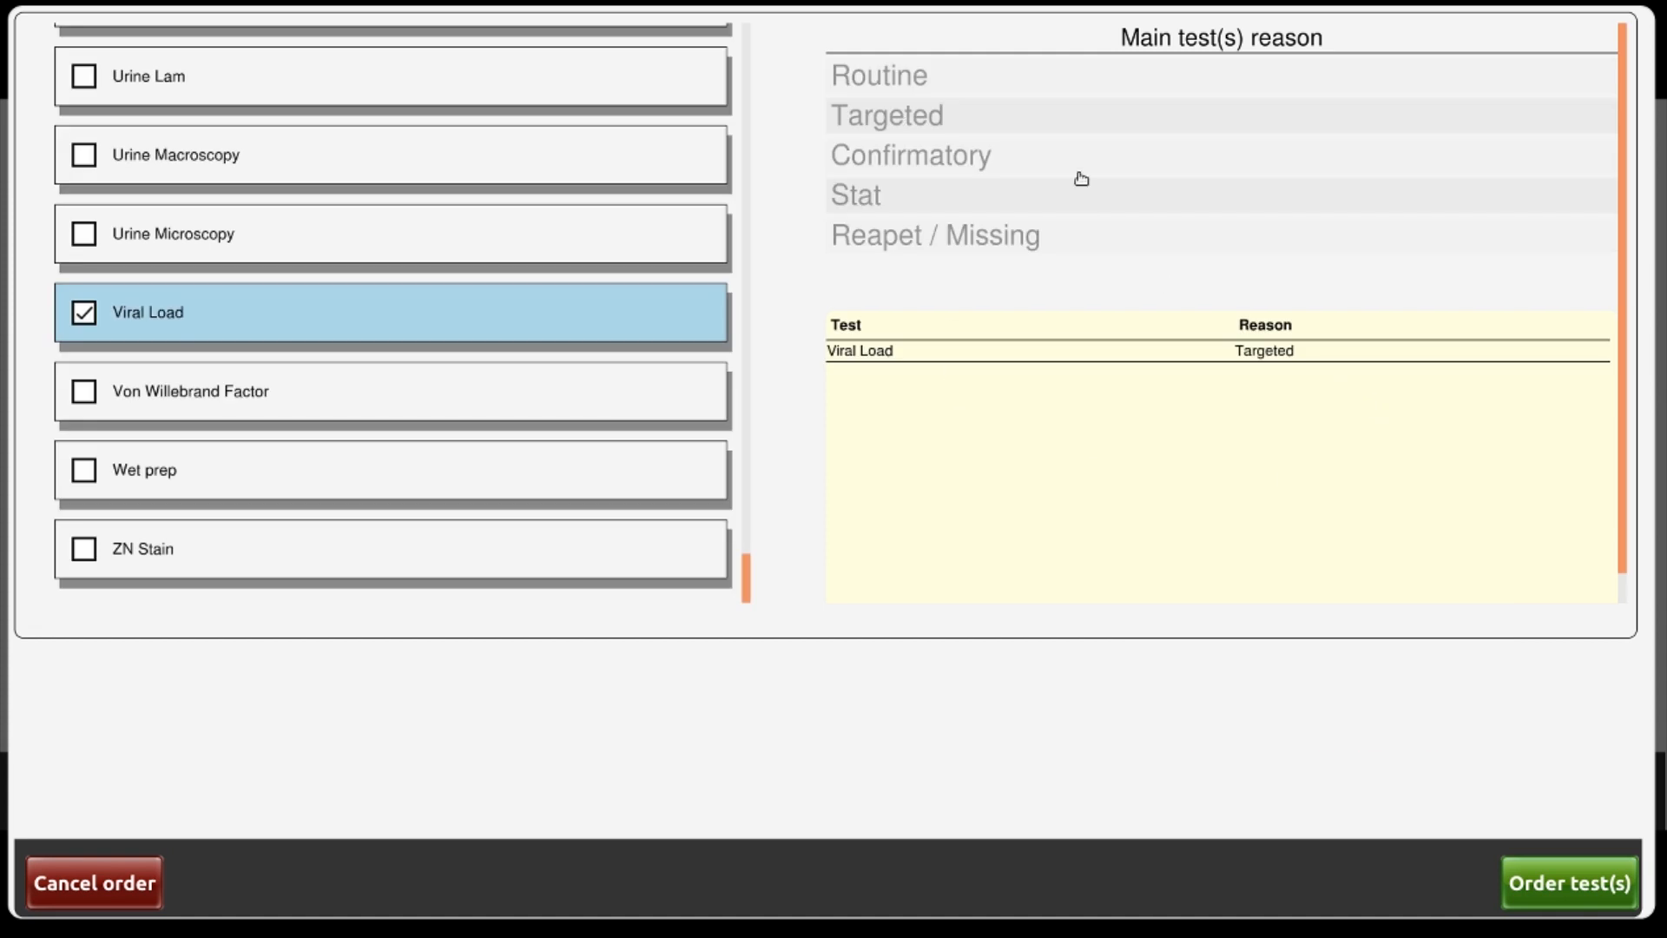
pyautogui.click(1574, 883)
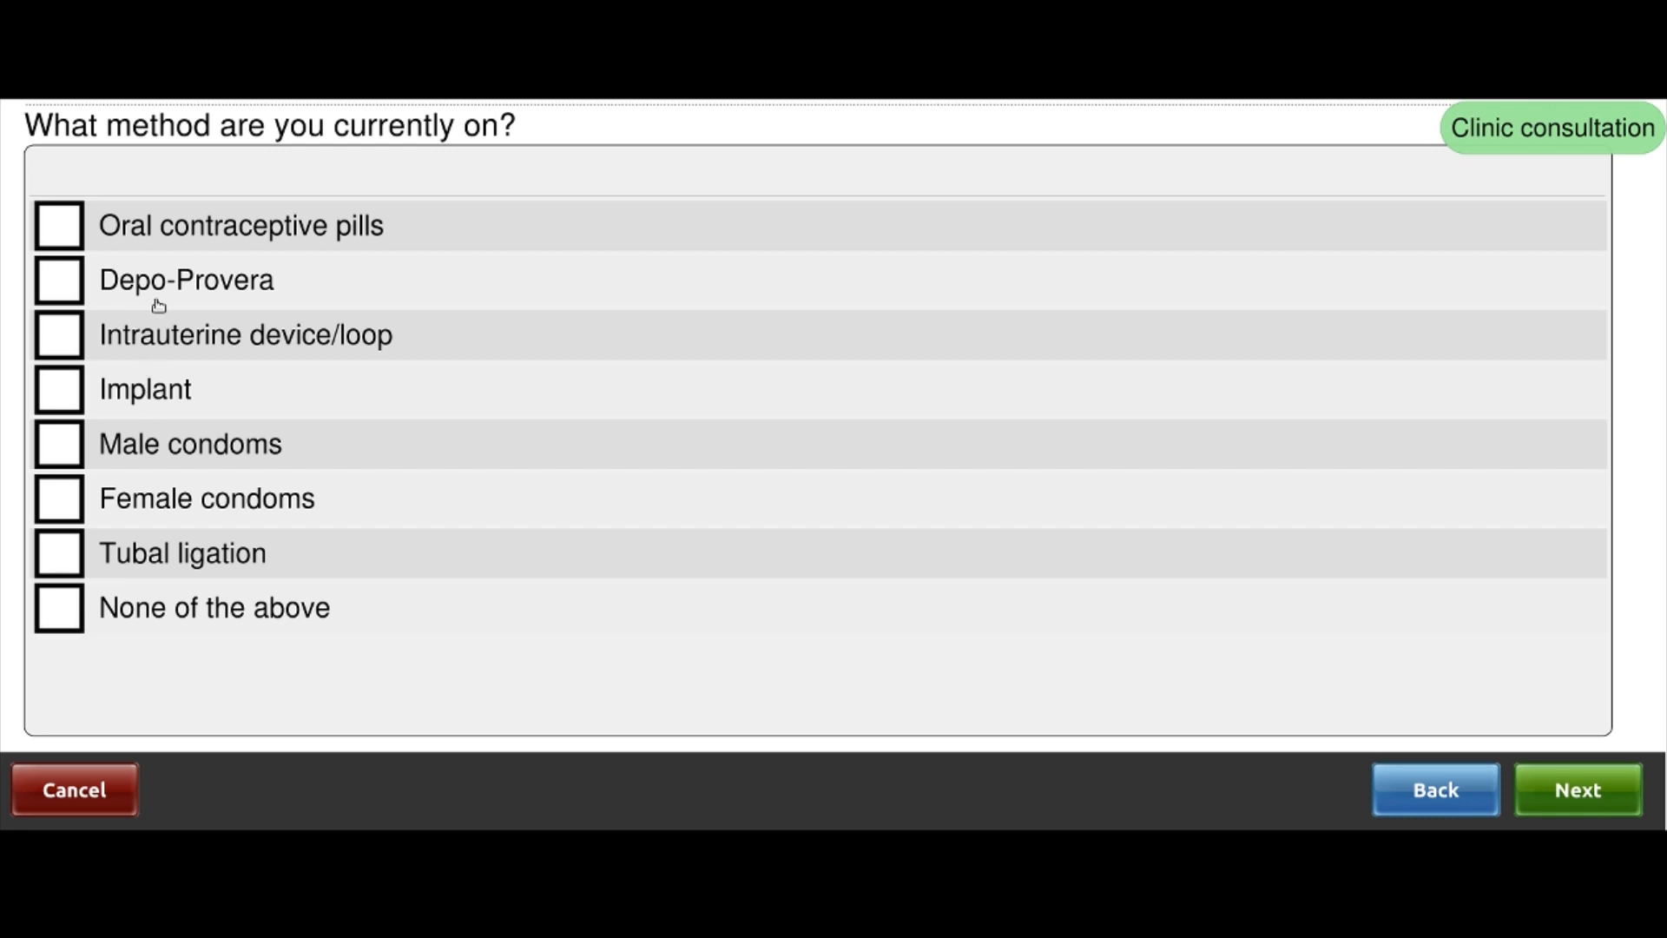
# Set None of the above for both the current contraceptive method and the method provided today
pyautogui.click(70, 233)
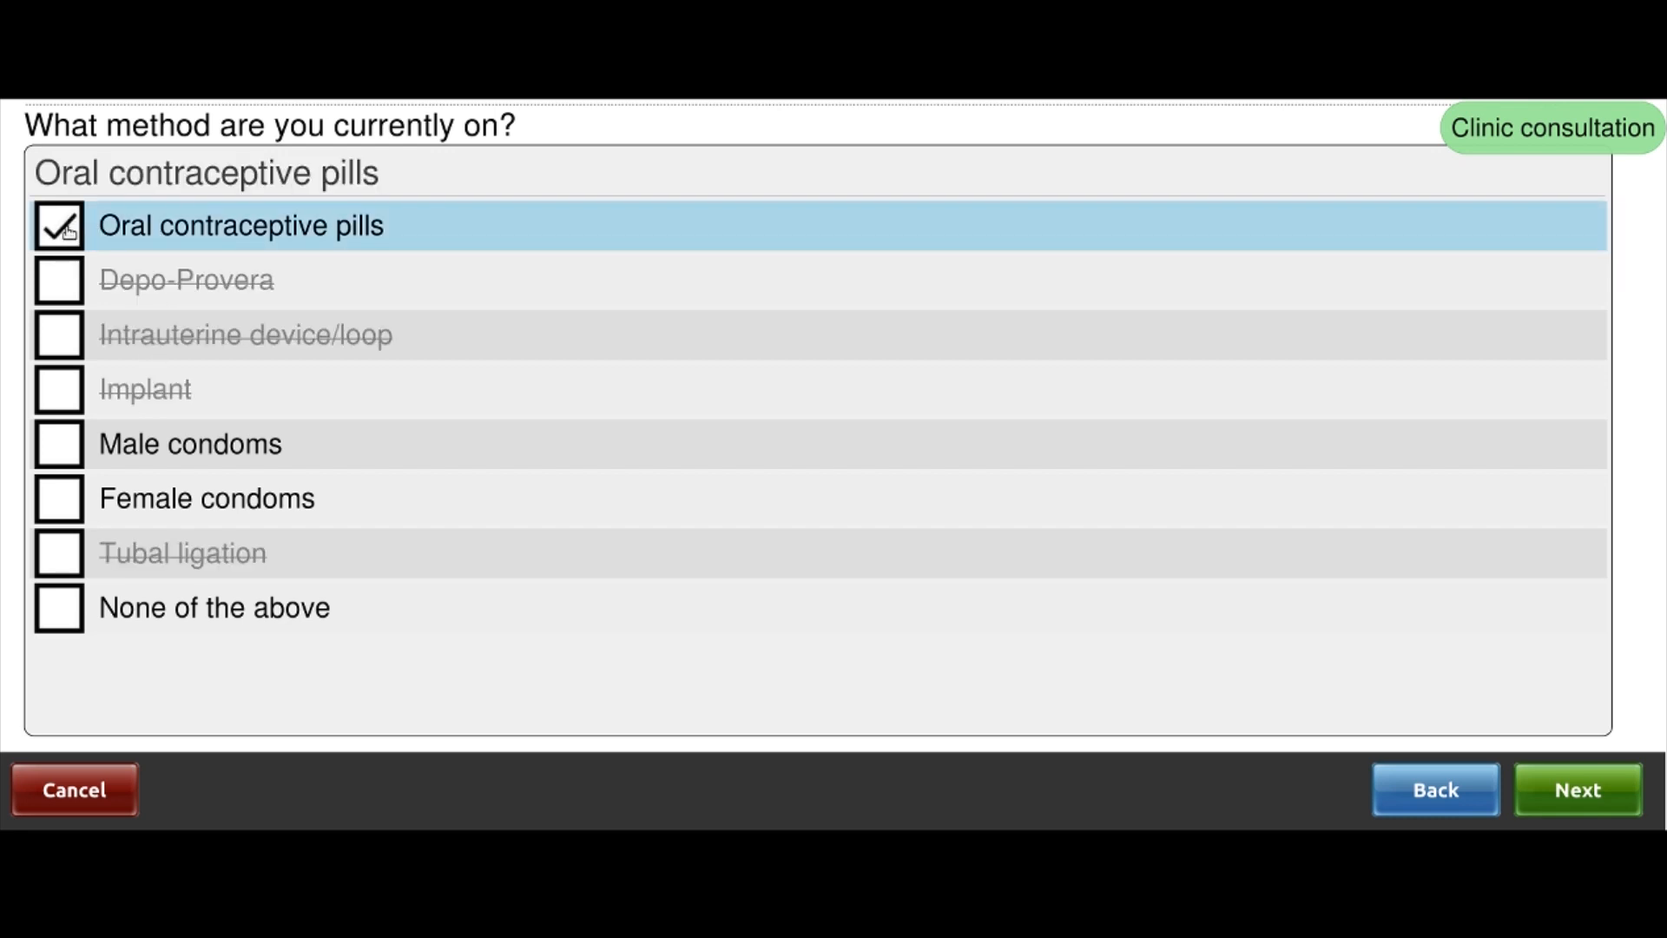
pyautogui.click(70, 232)
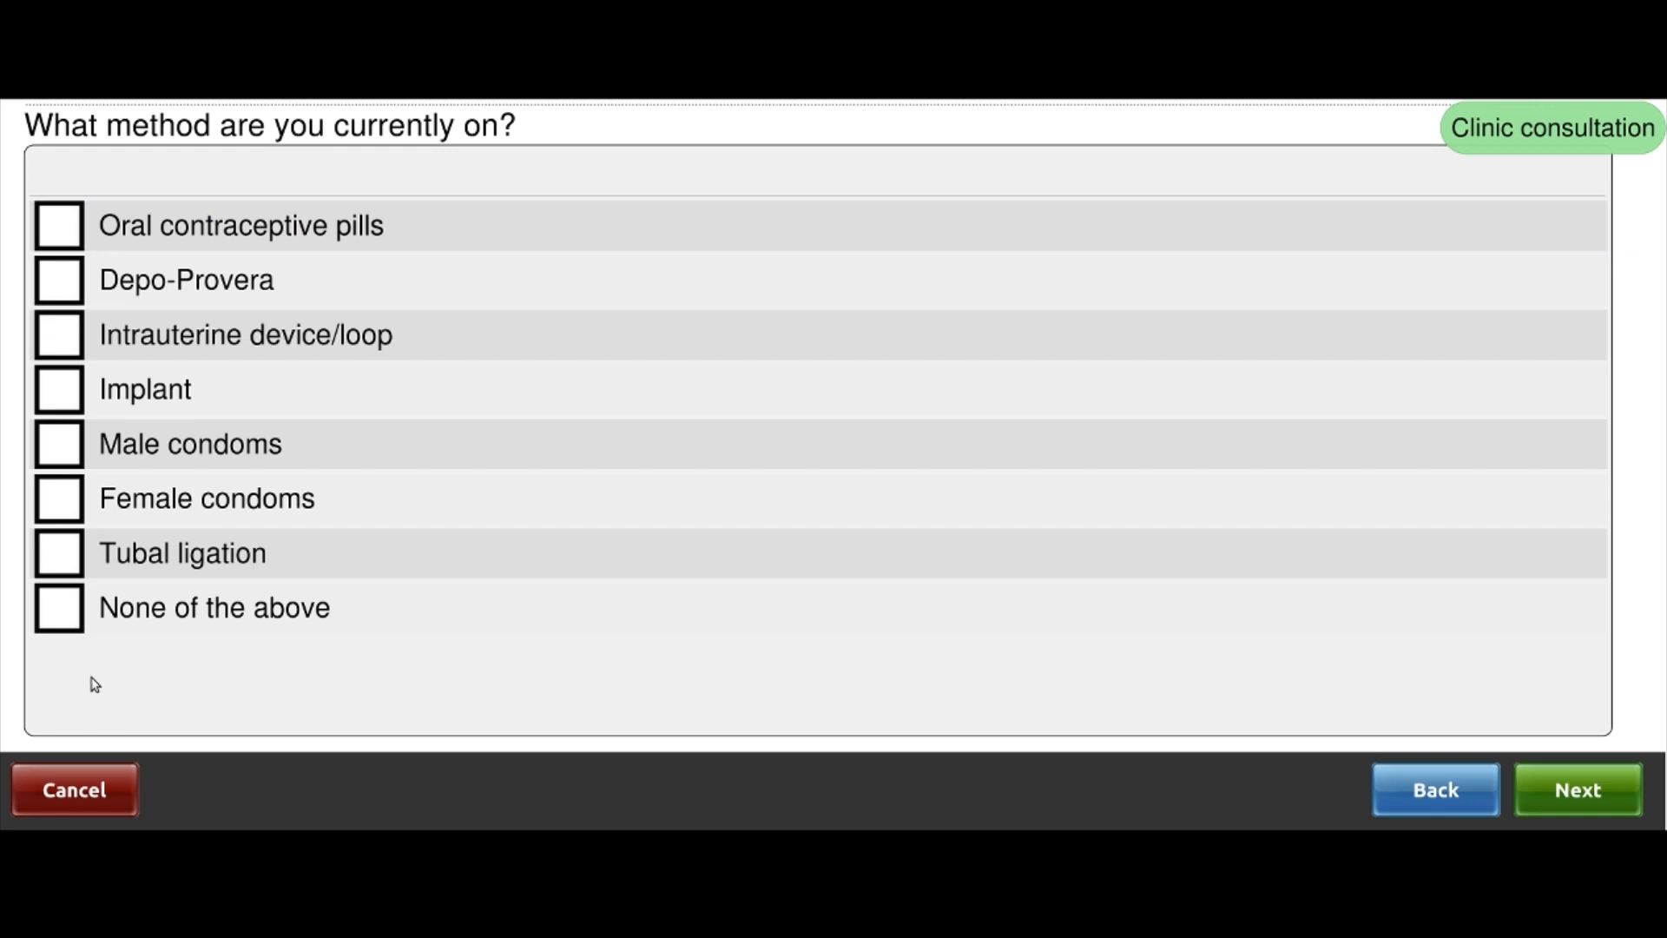
pyautogui.click(57, 618)
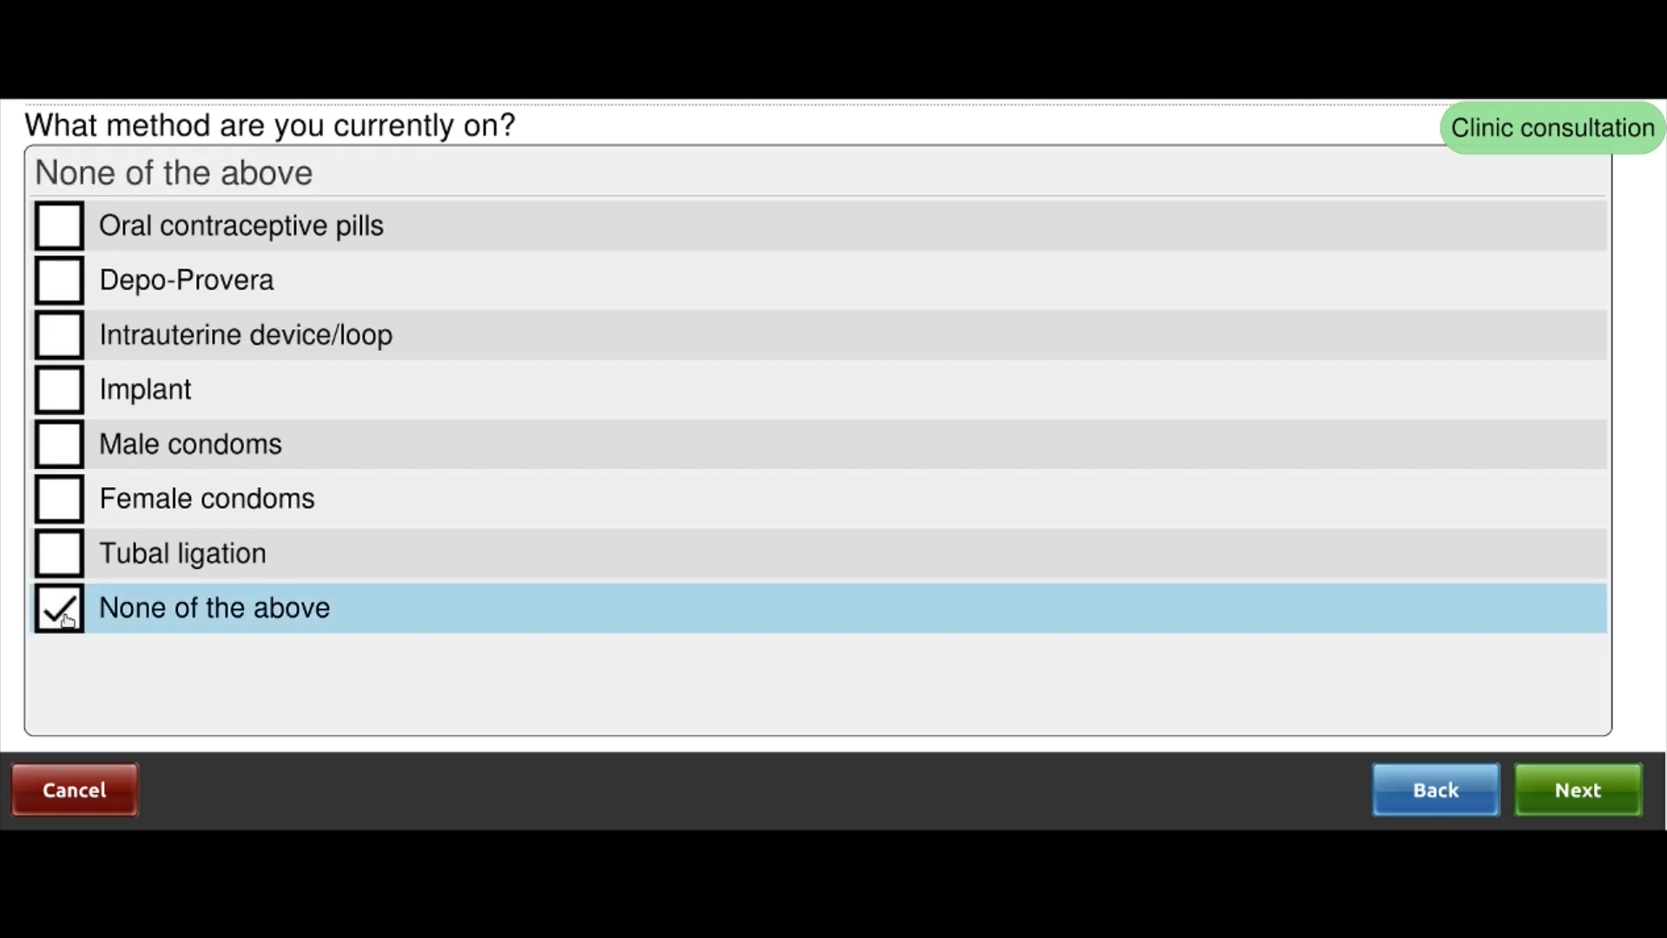
pyautogui.click(1609, 797)
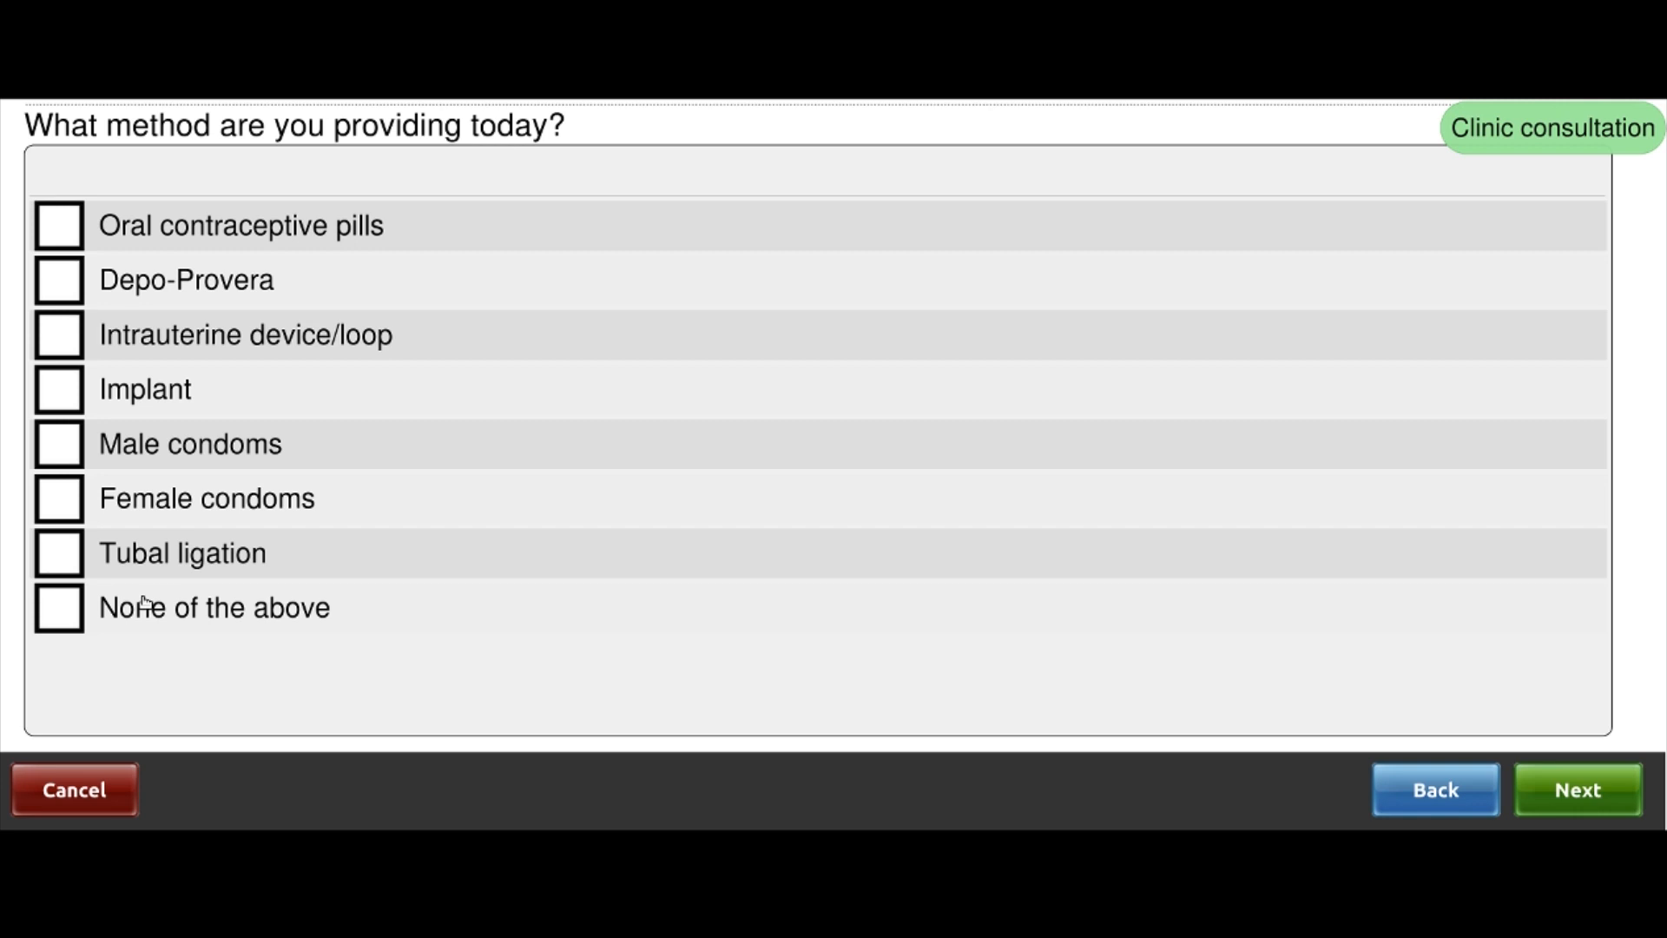
pyautogui.click(65, 619)
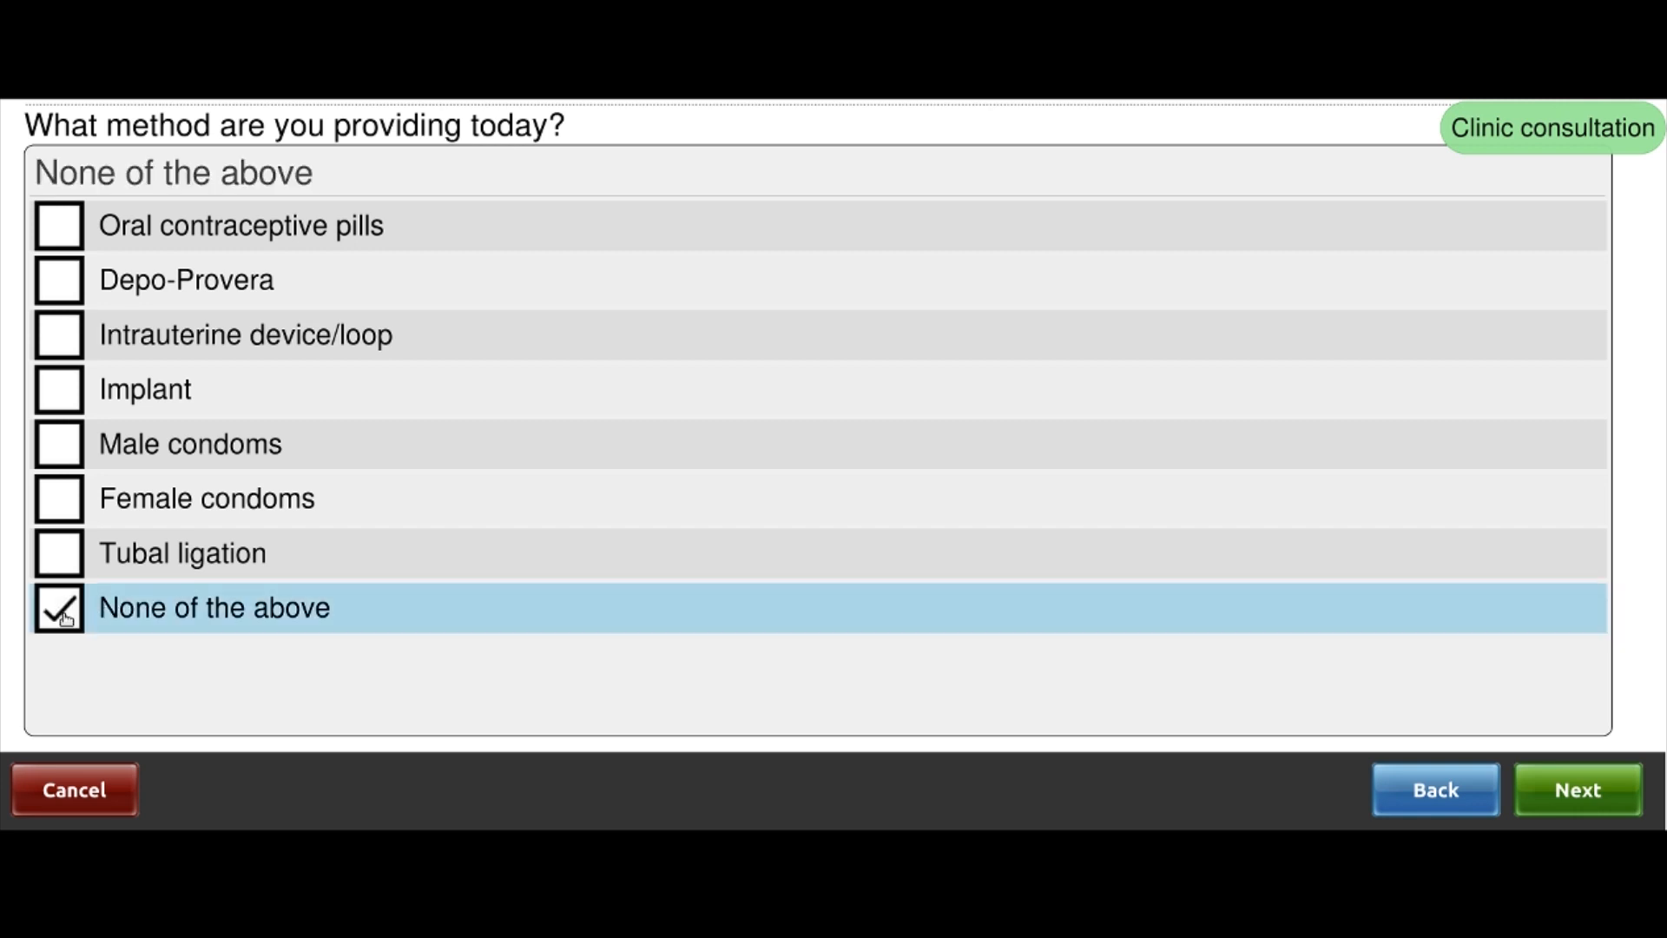
pyautogui.click(1582, 789)
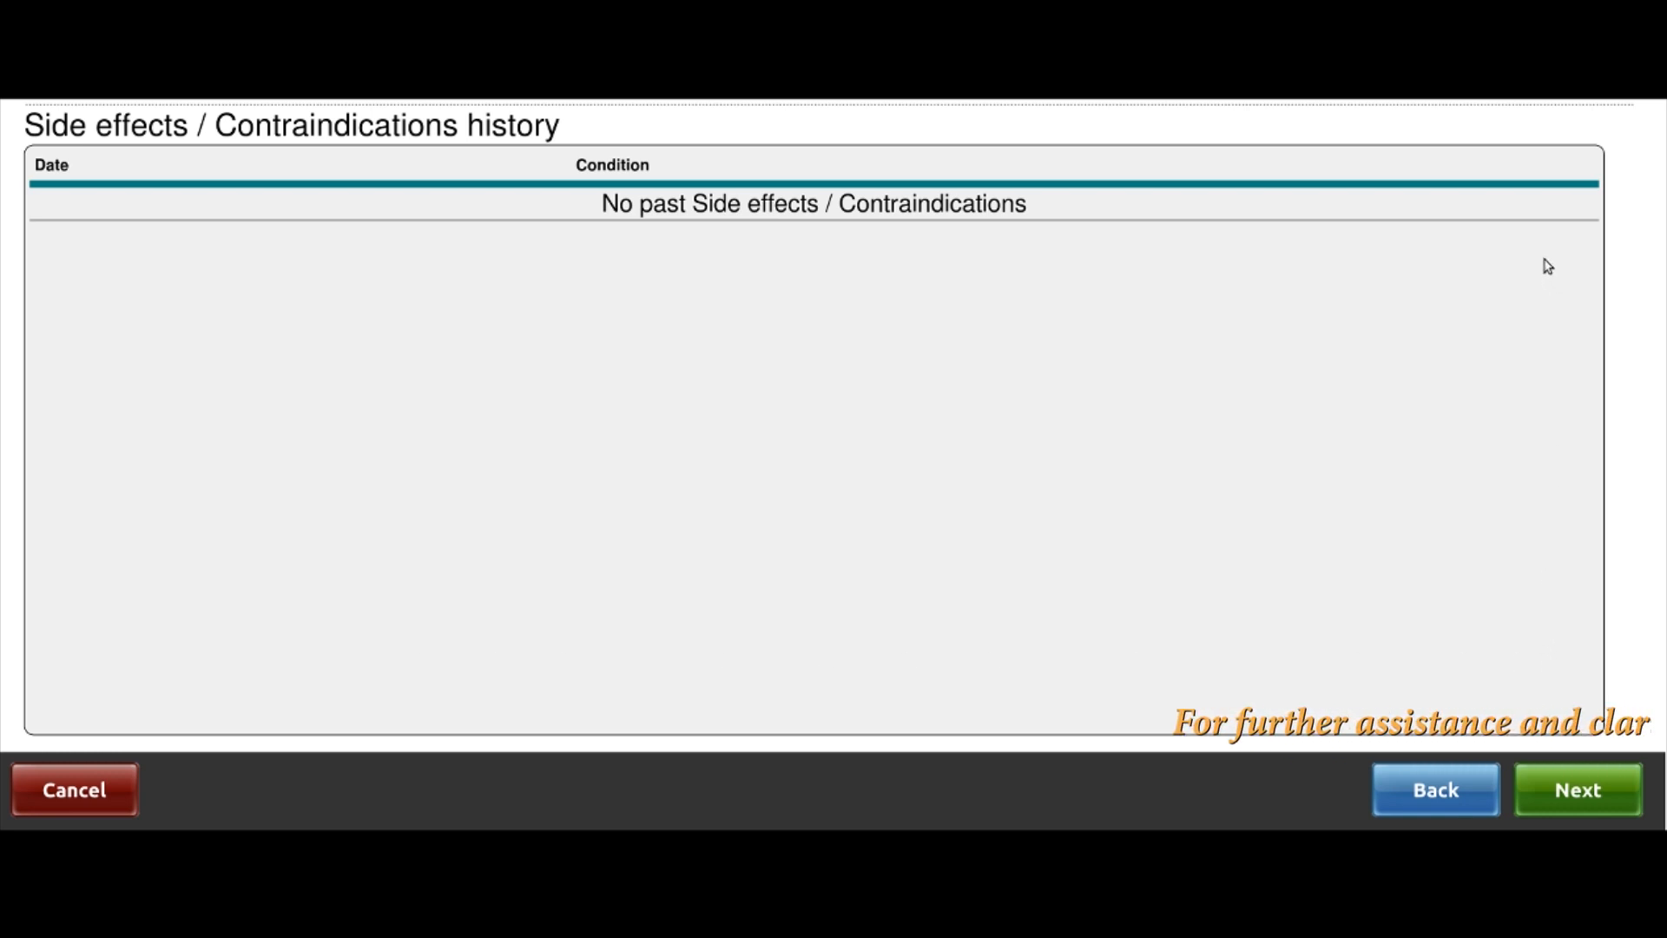
# Answer No for Peripheral neuropathy, Jaundice, Lipodystrophy, Kidney Failure and Skin rash
pyautogui.click(1578, 790)
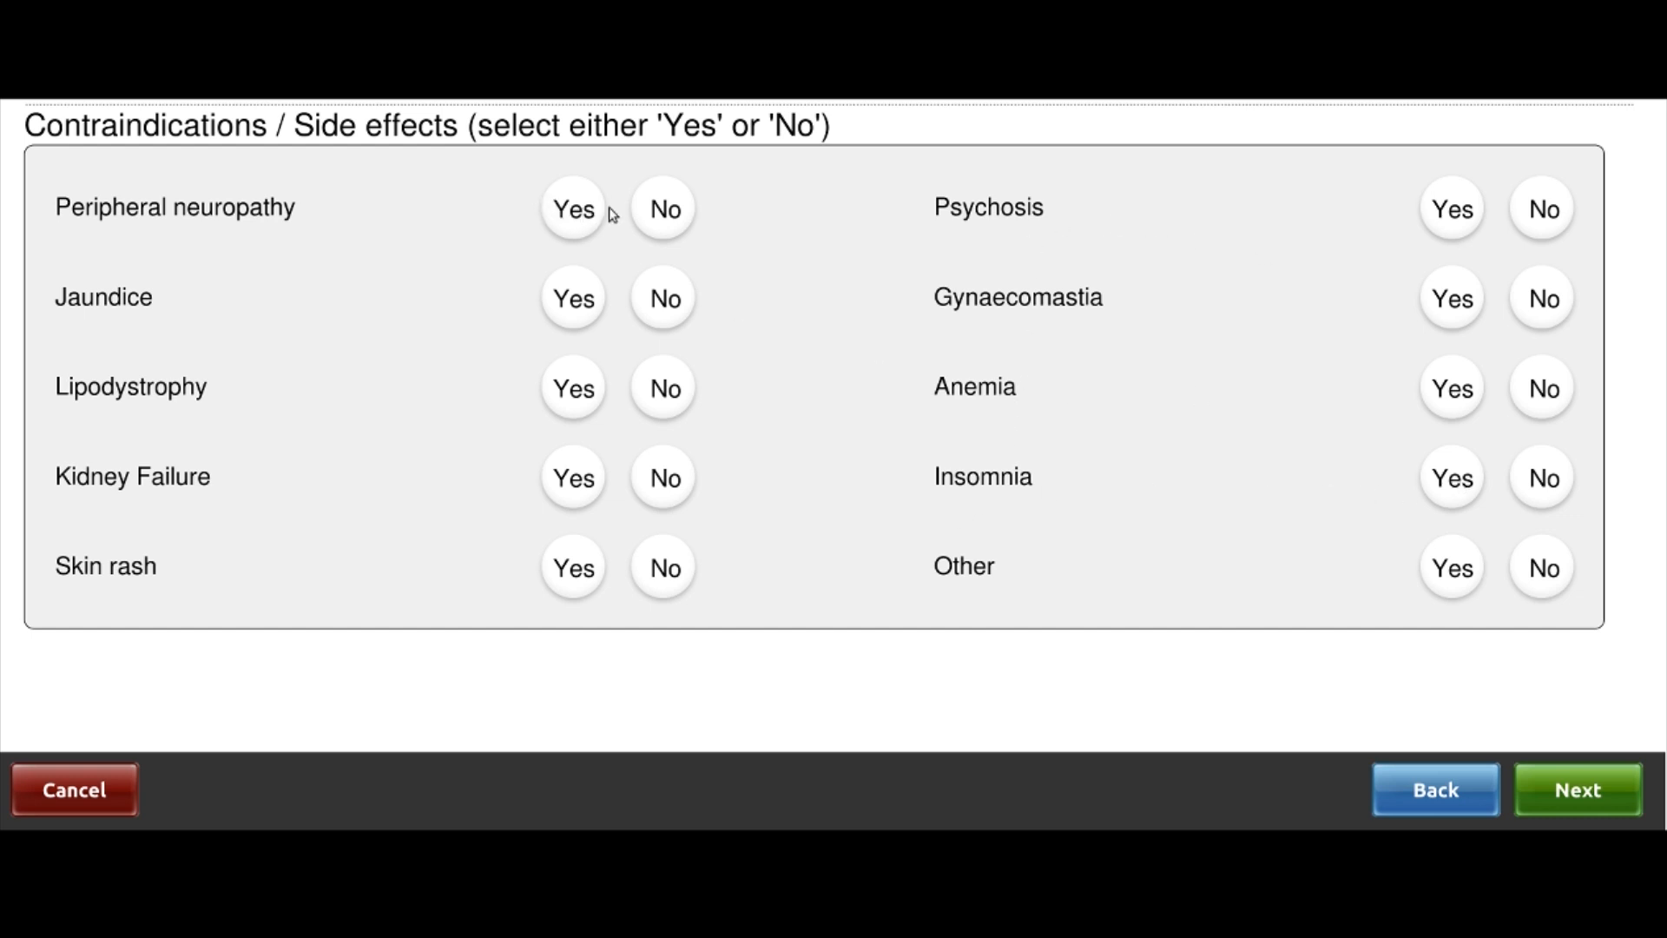
pyautogui.click(660, 211)
pyautogui.click(582, 214)
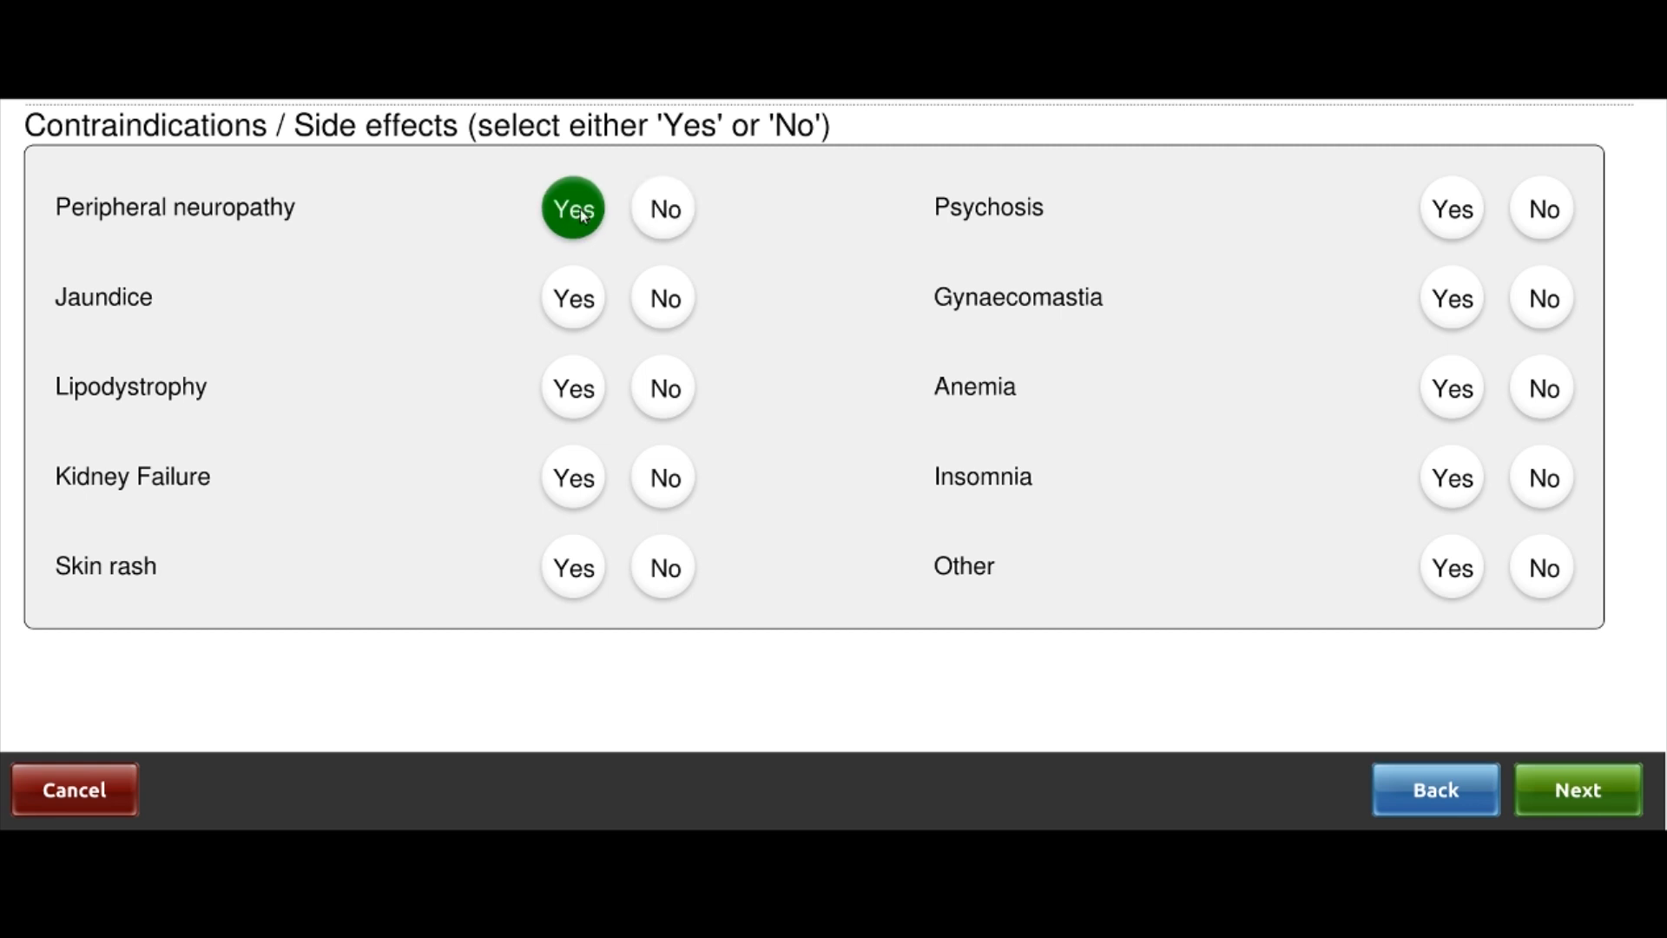
pyautogui.click(665, 211)
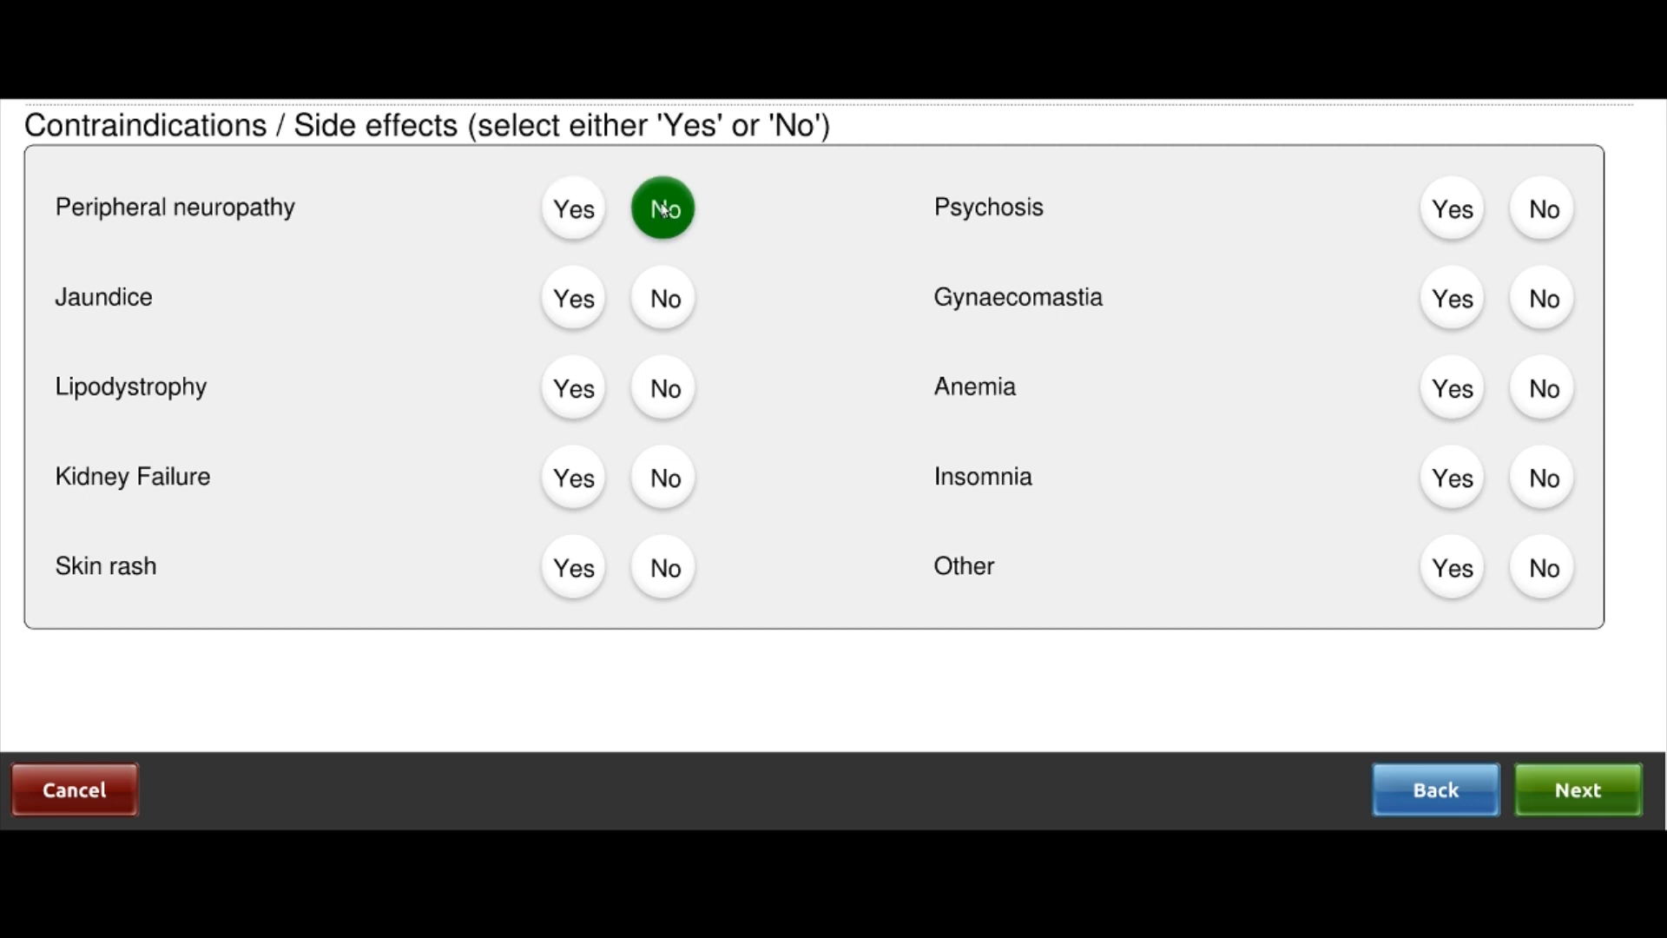
pyautogui.click(672, 299)
pyautogui.click(678, 398)
pyautogui.click(666, 469)
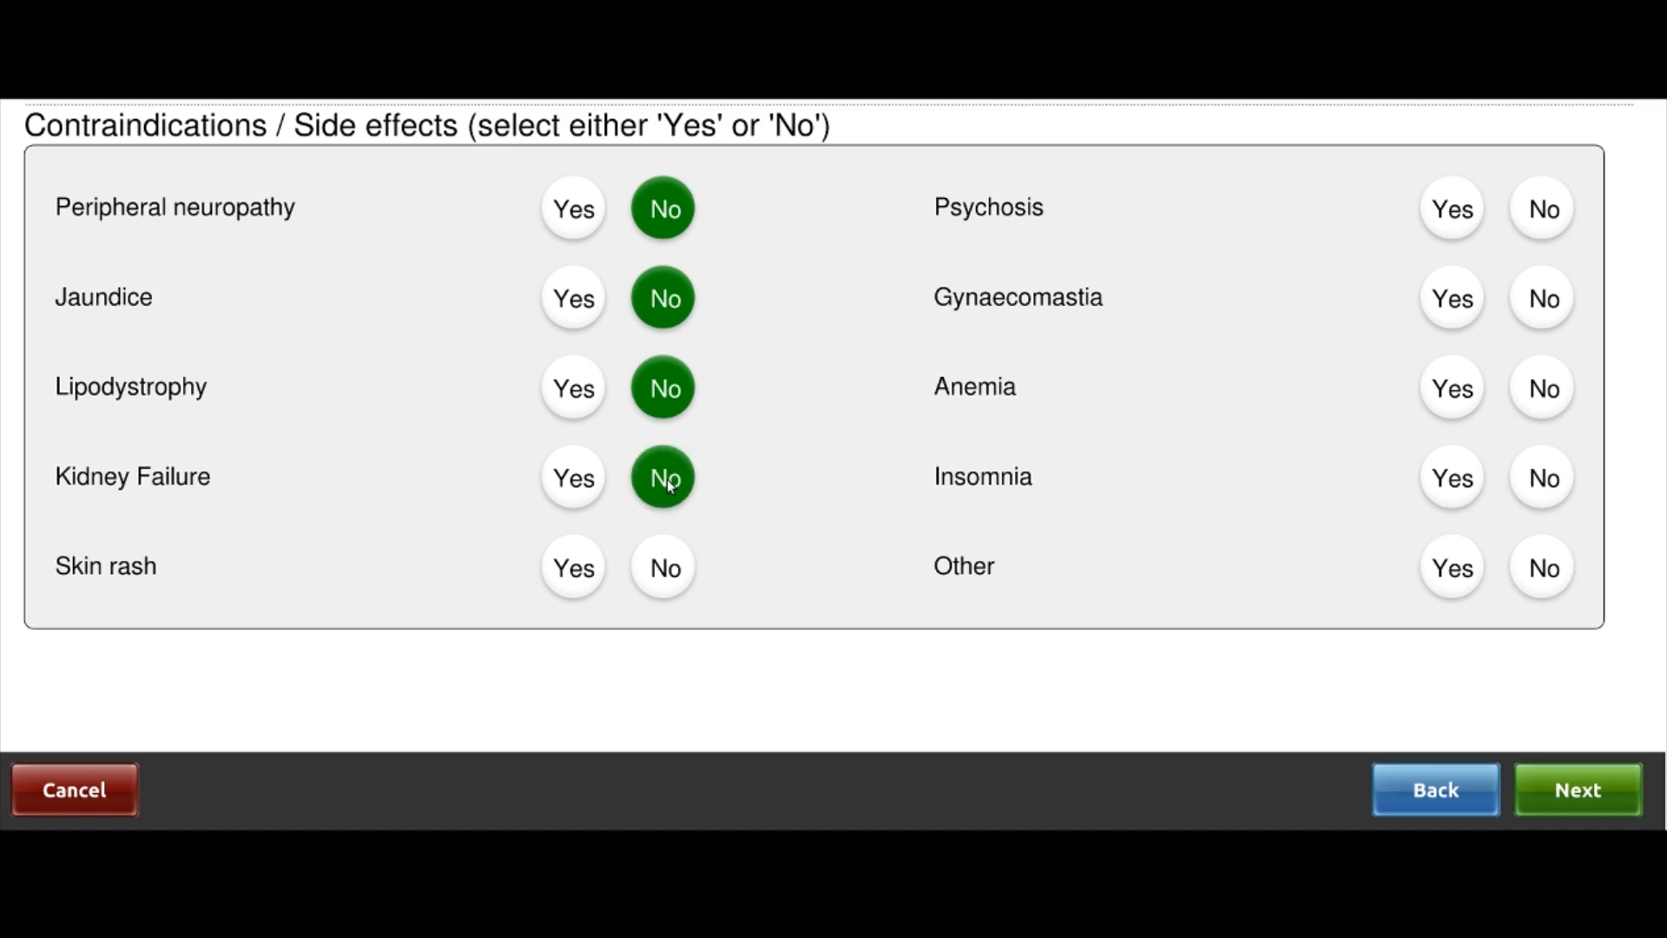
pyautogui.click(661, 571)
# Answer No for Psychosis, Gynaecomastia, Anemia, Insomnia and Other
pyautogui.click(1597, 351)
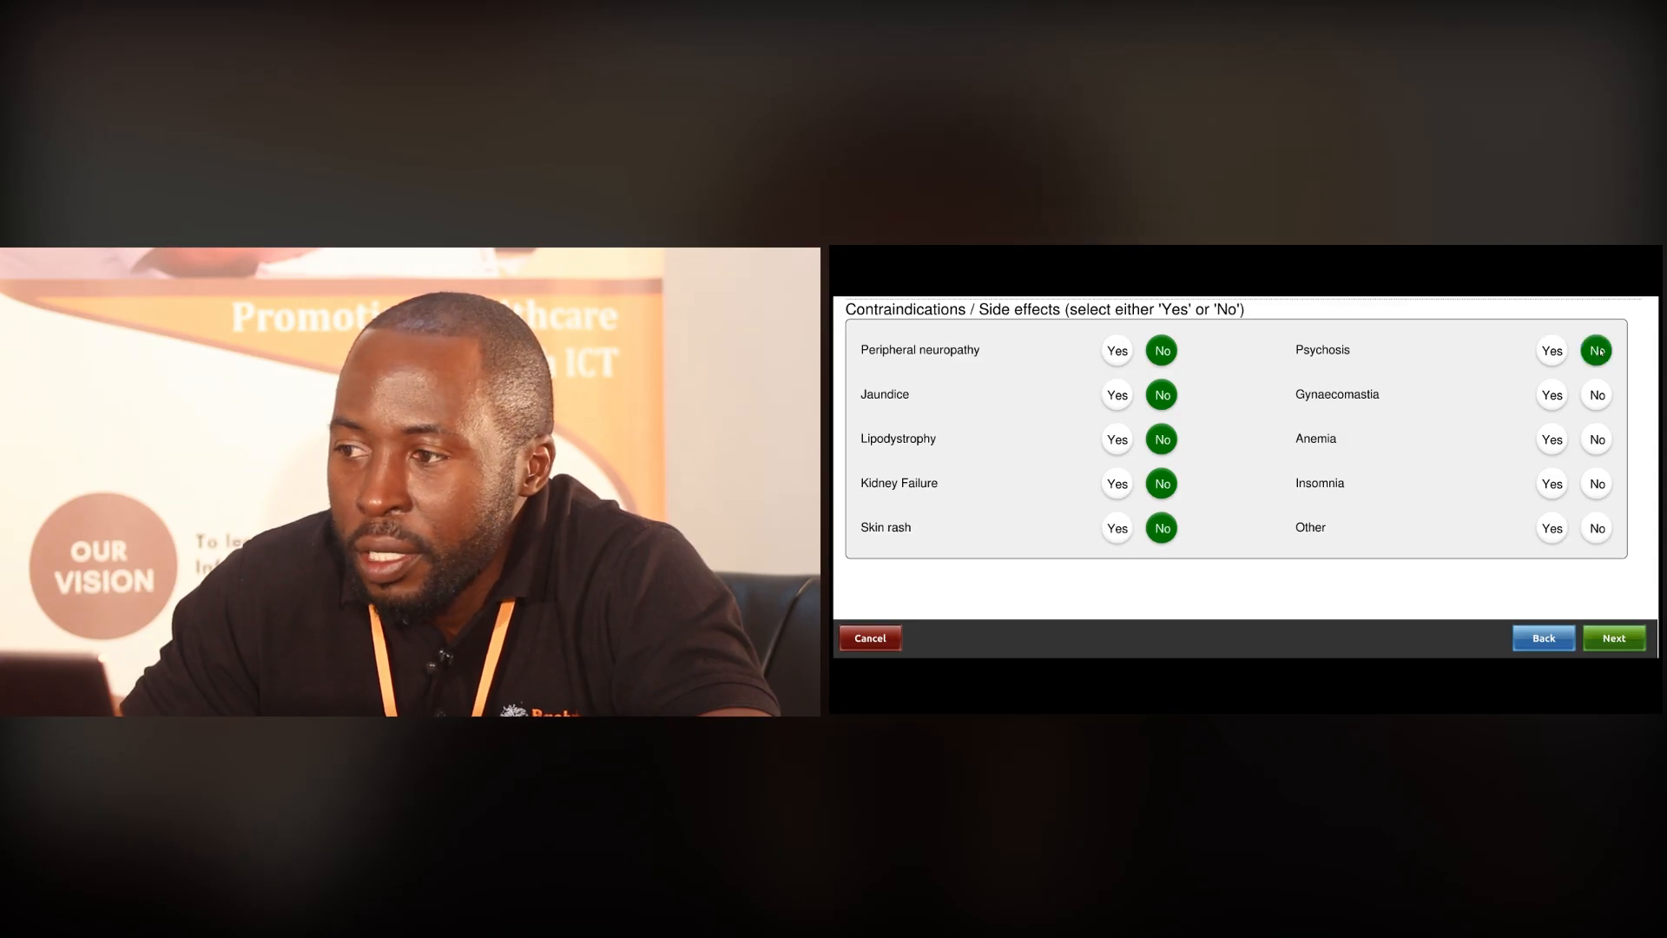
pyautogui.click(1597, 395)
pyautogui.click(1599, 440)
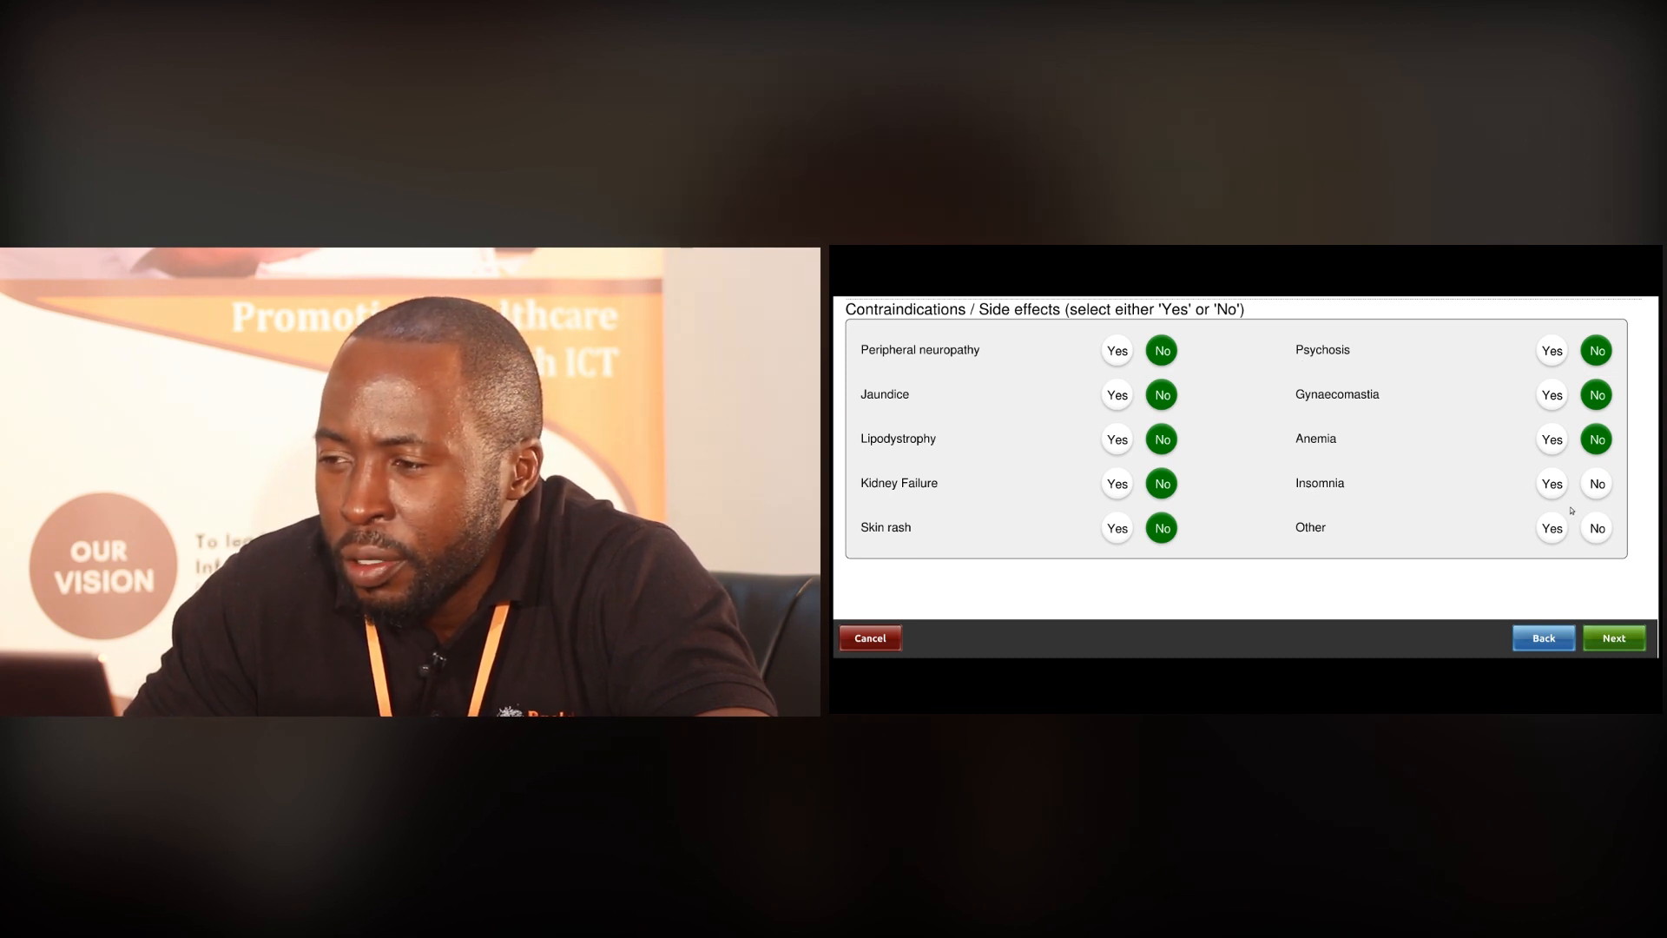
pyautogui.click(1623, 639)
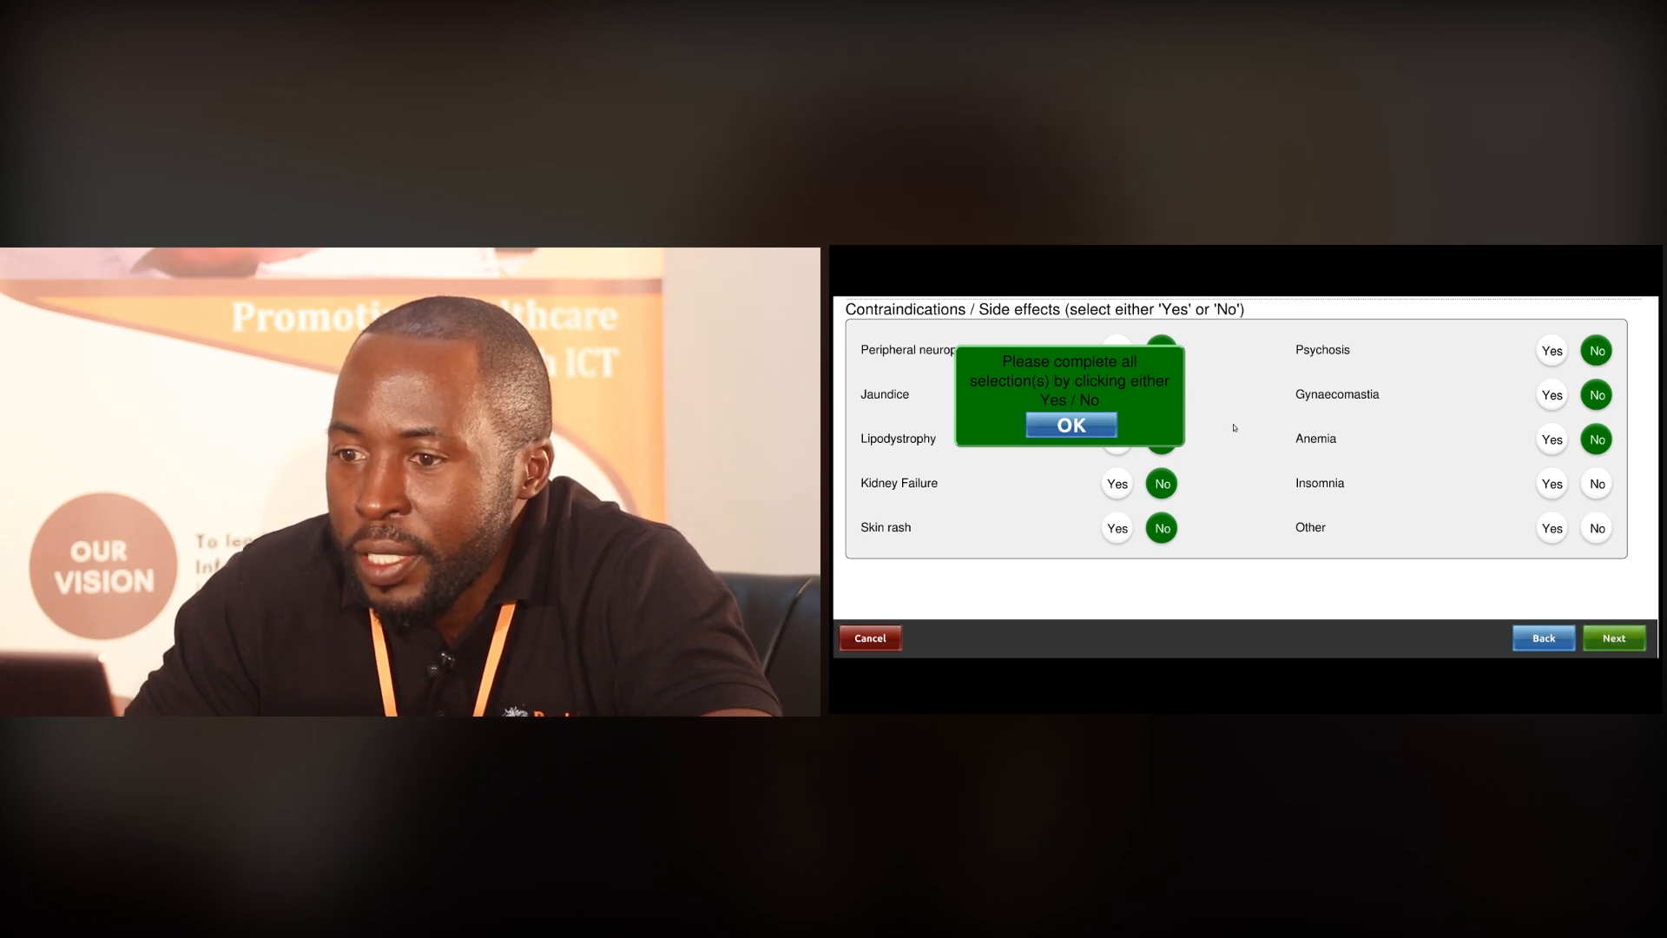
pyautogui.click(1601, 491)
pyautogui.click(1597, 525)
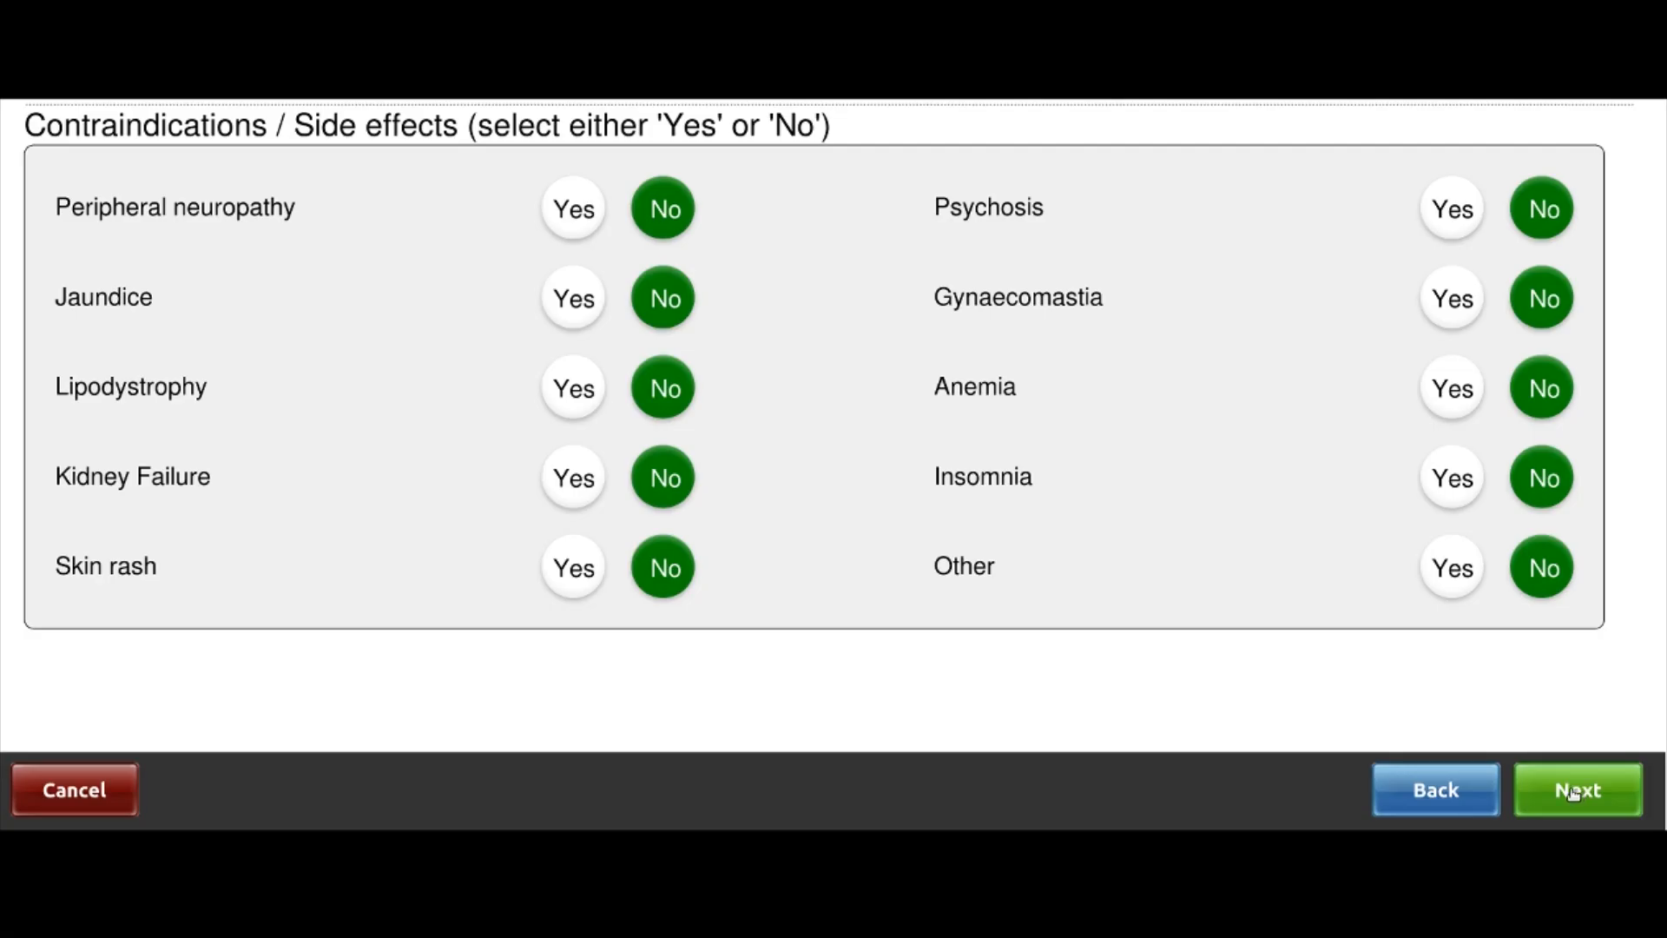
pyautogui.click(1573, 792)
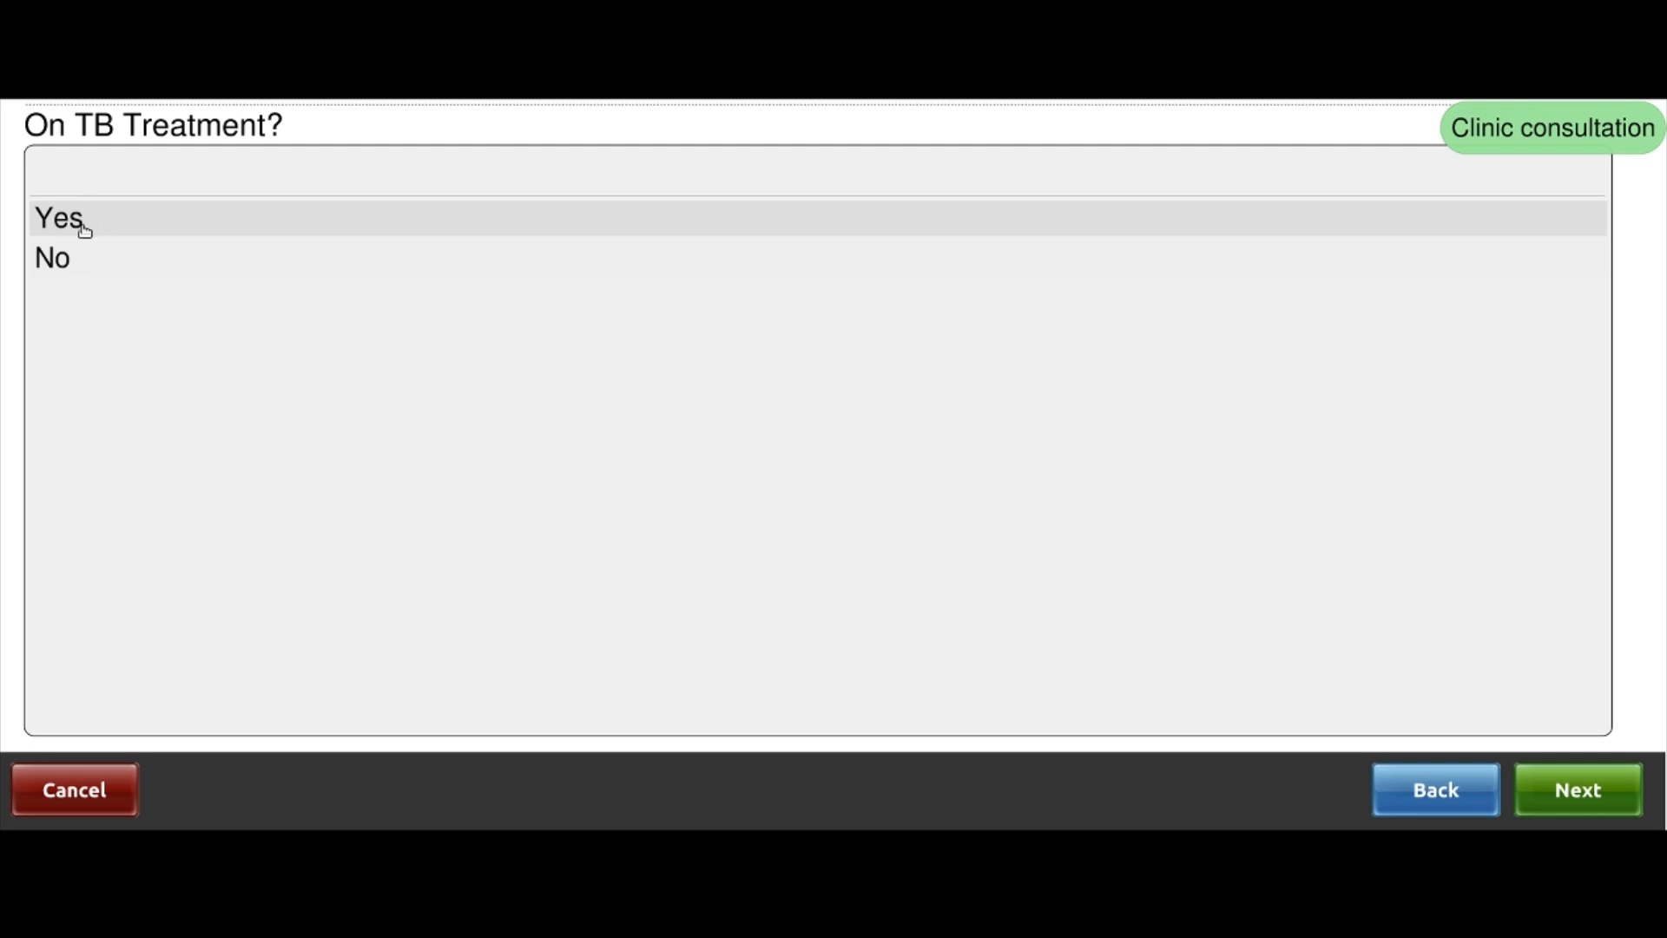
# Answer No to TB treatment and to cough, fever, night sweats and weight loss
pyautogui.click(80, 264)
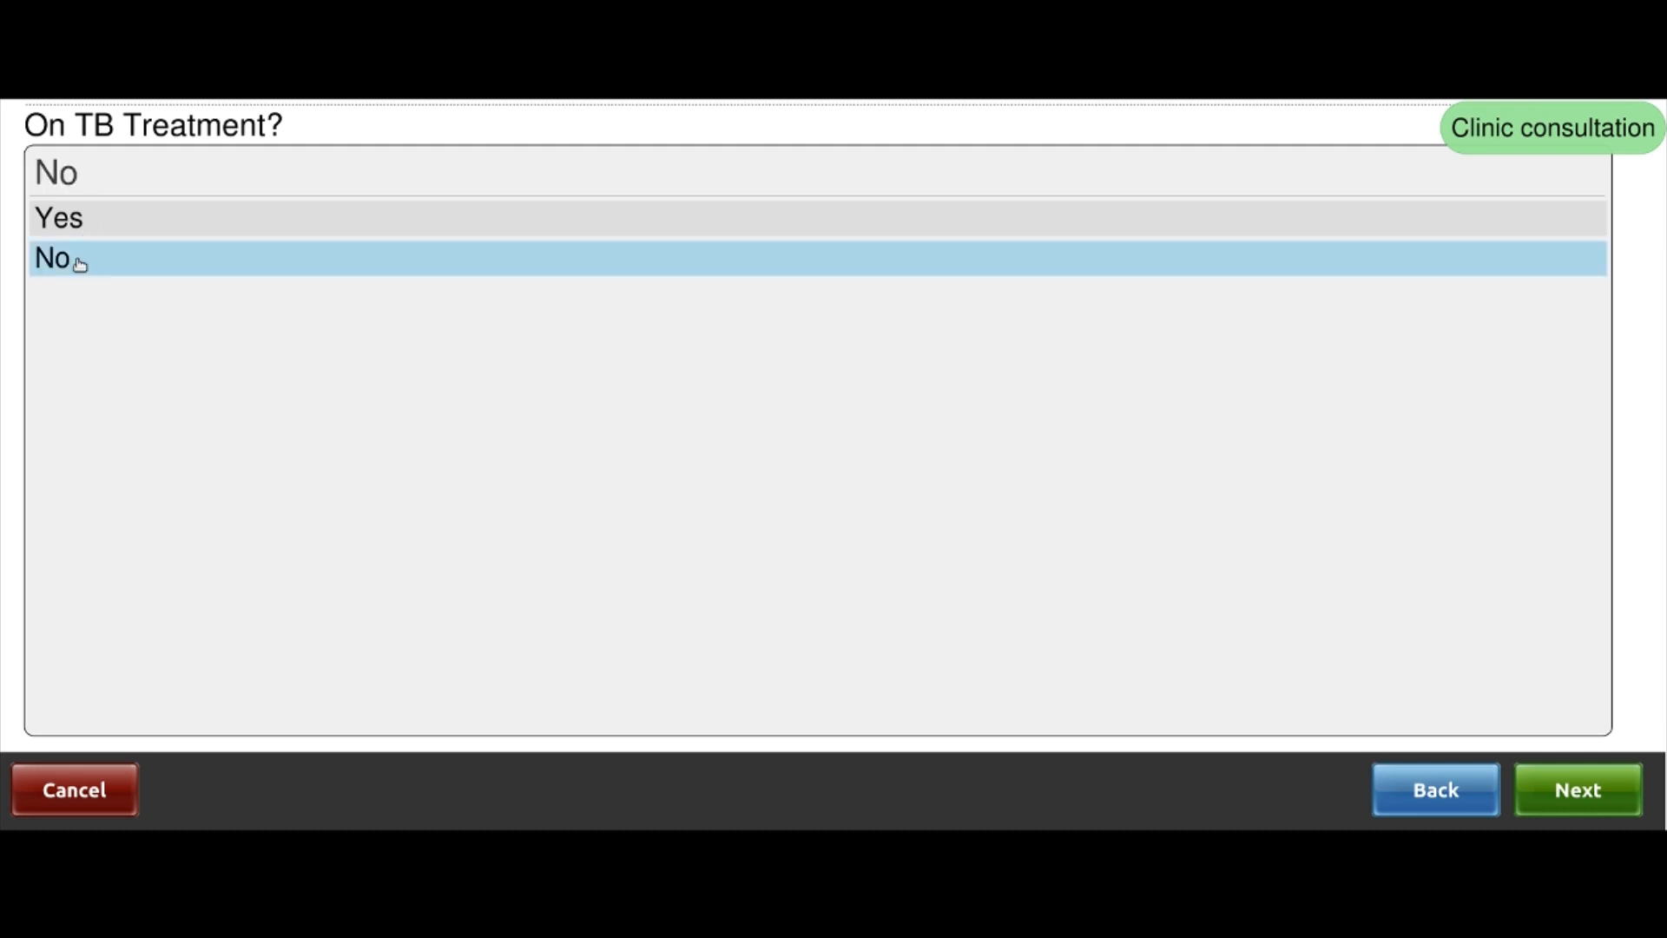
pyautogui.click(1582, 798)
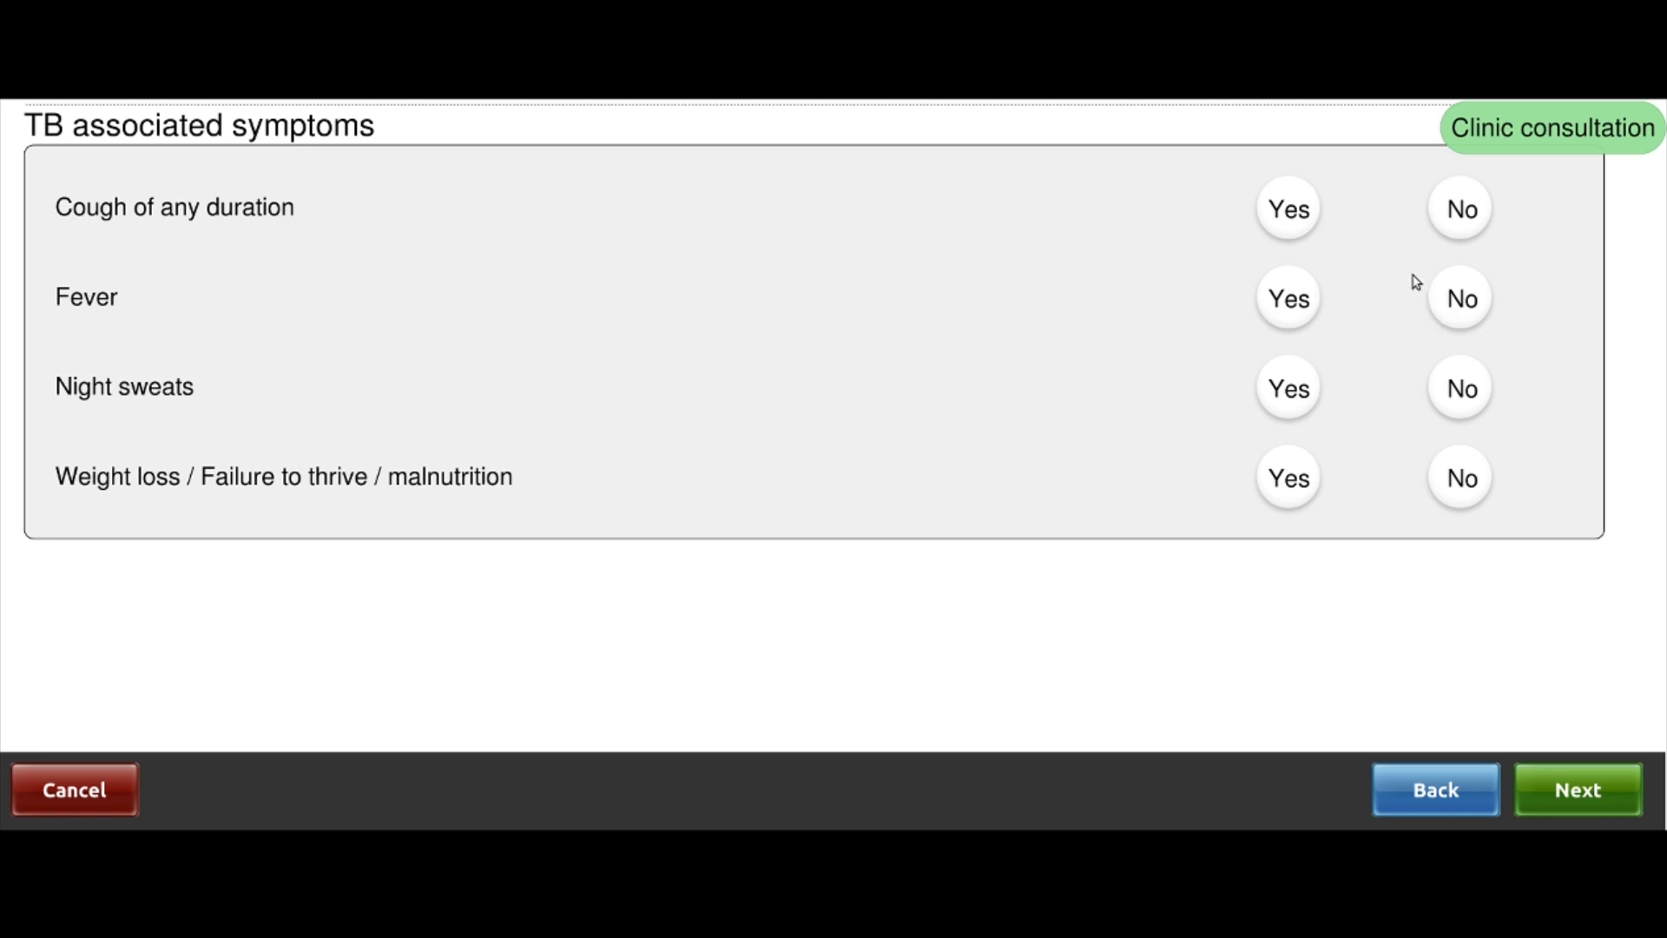
pyautogui.click(1300, 221)
pyautogui.click(1469, 226)
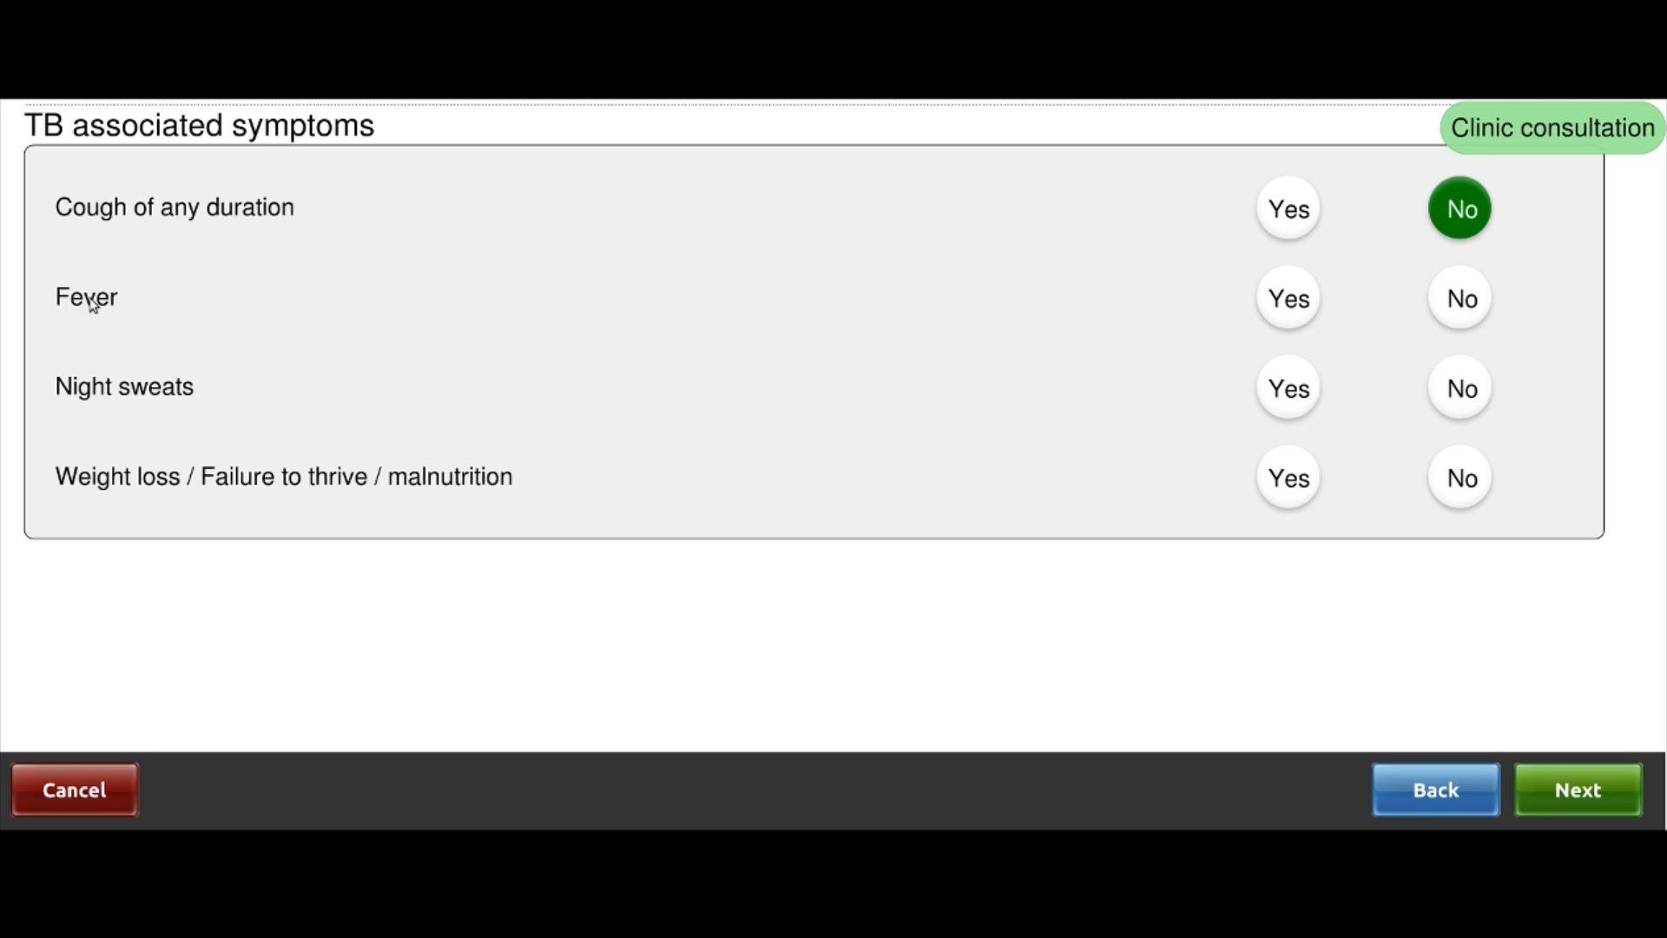
pyautogui.click(1466, 312)
pyautogui.click(1461, 402)
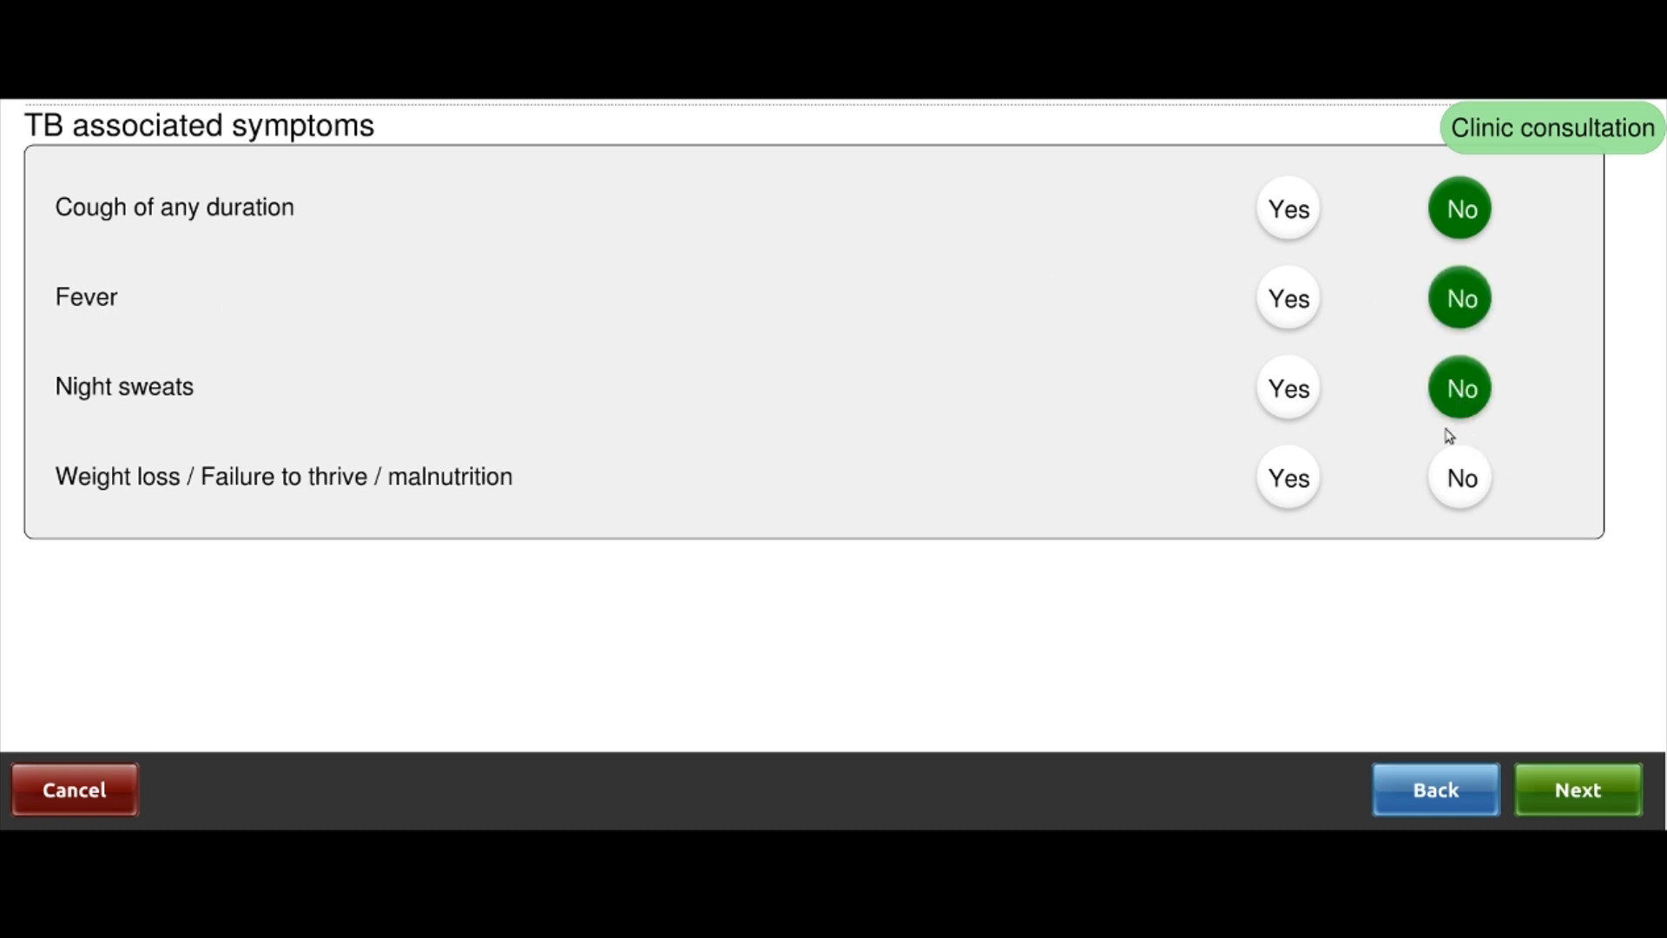
pyautogui.click(1467, 495)
# Answer No to Cotrimoxazole allergy and to referring the patient to a clinician
pyautogui.click(1597, 794)
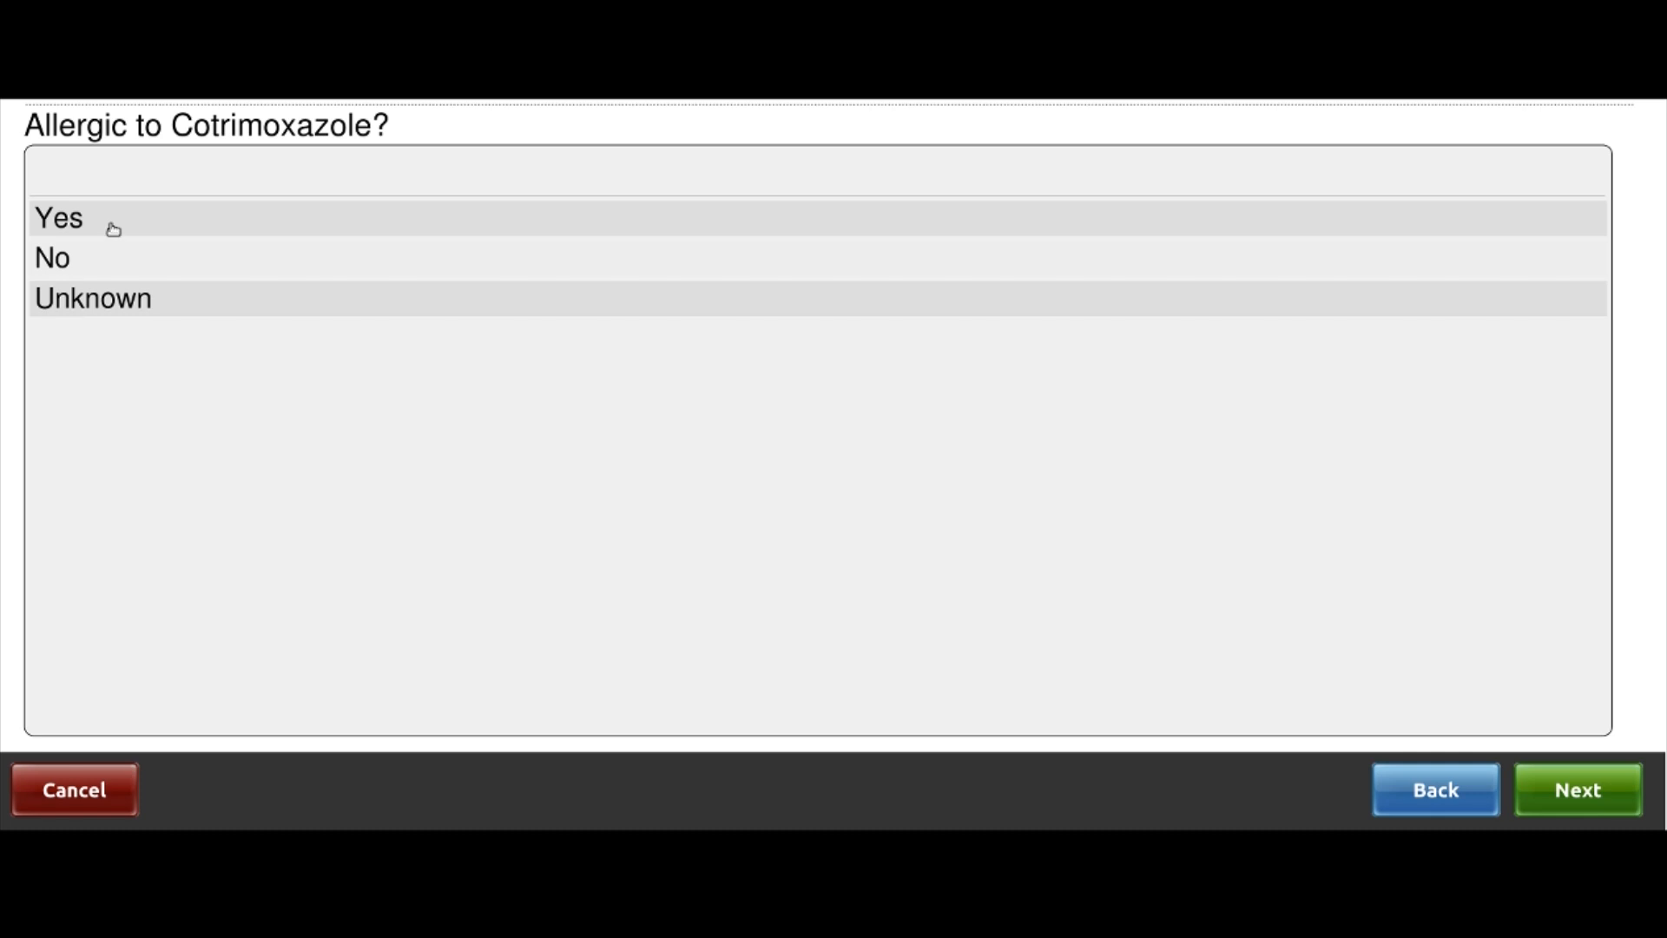
pyautogui.click(84, 261)
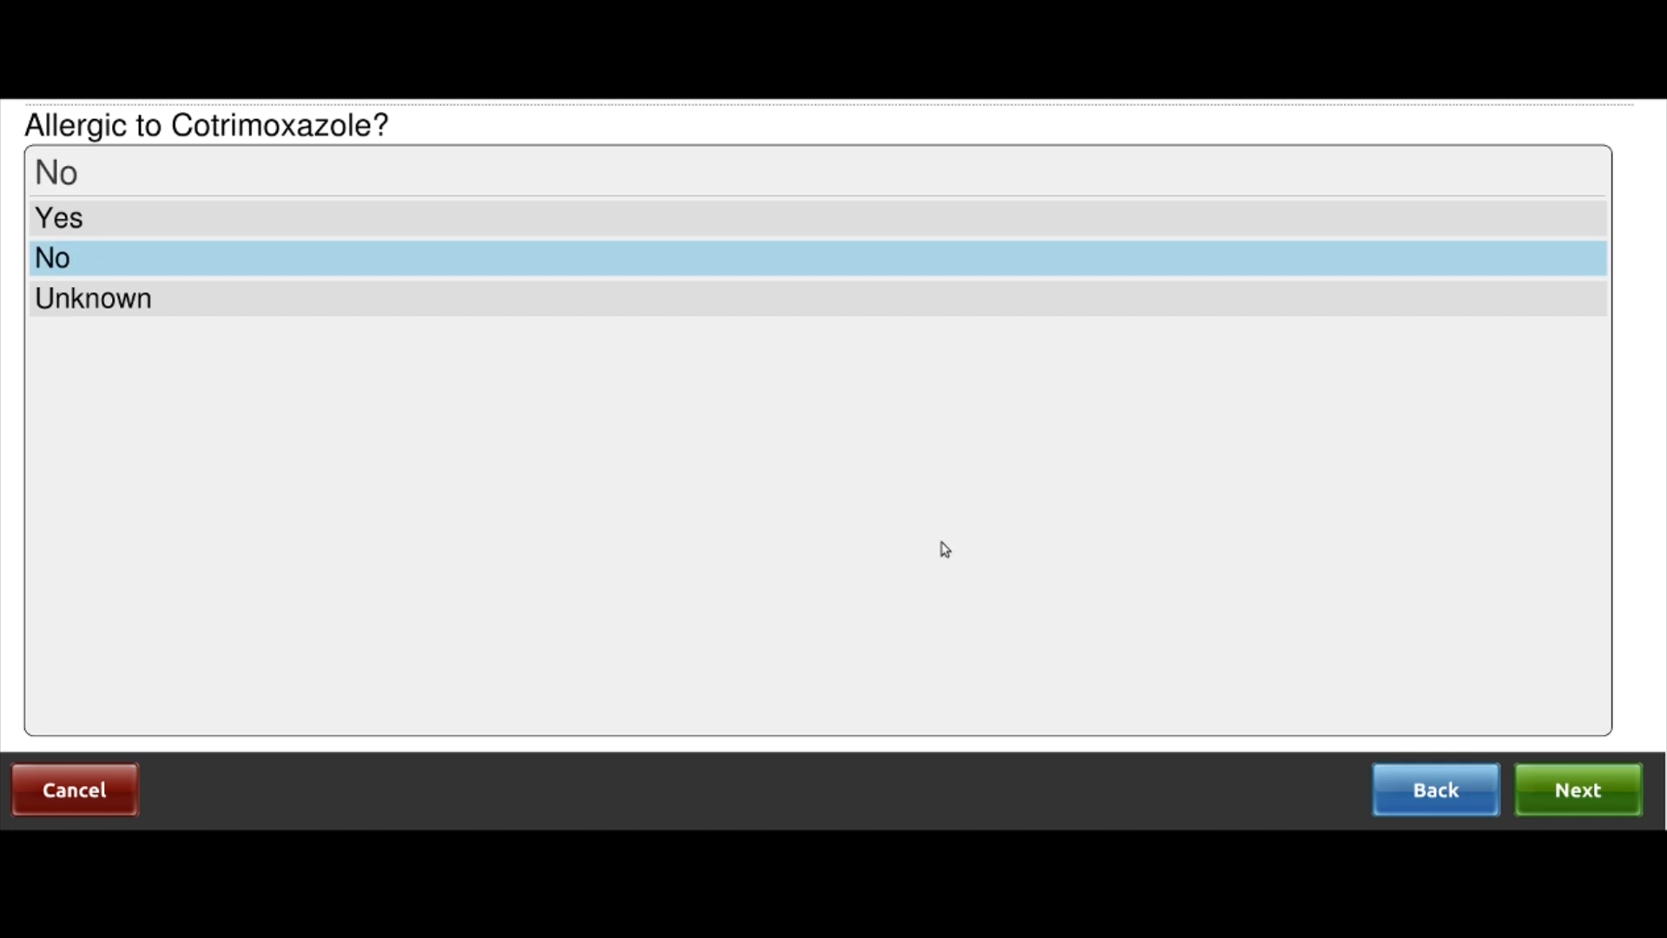
pyautogui.click(1589, 790)
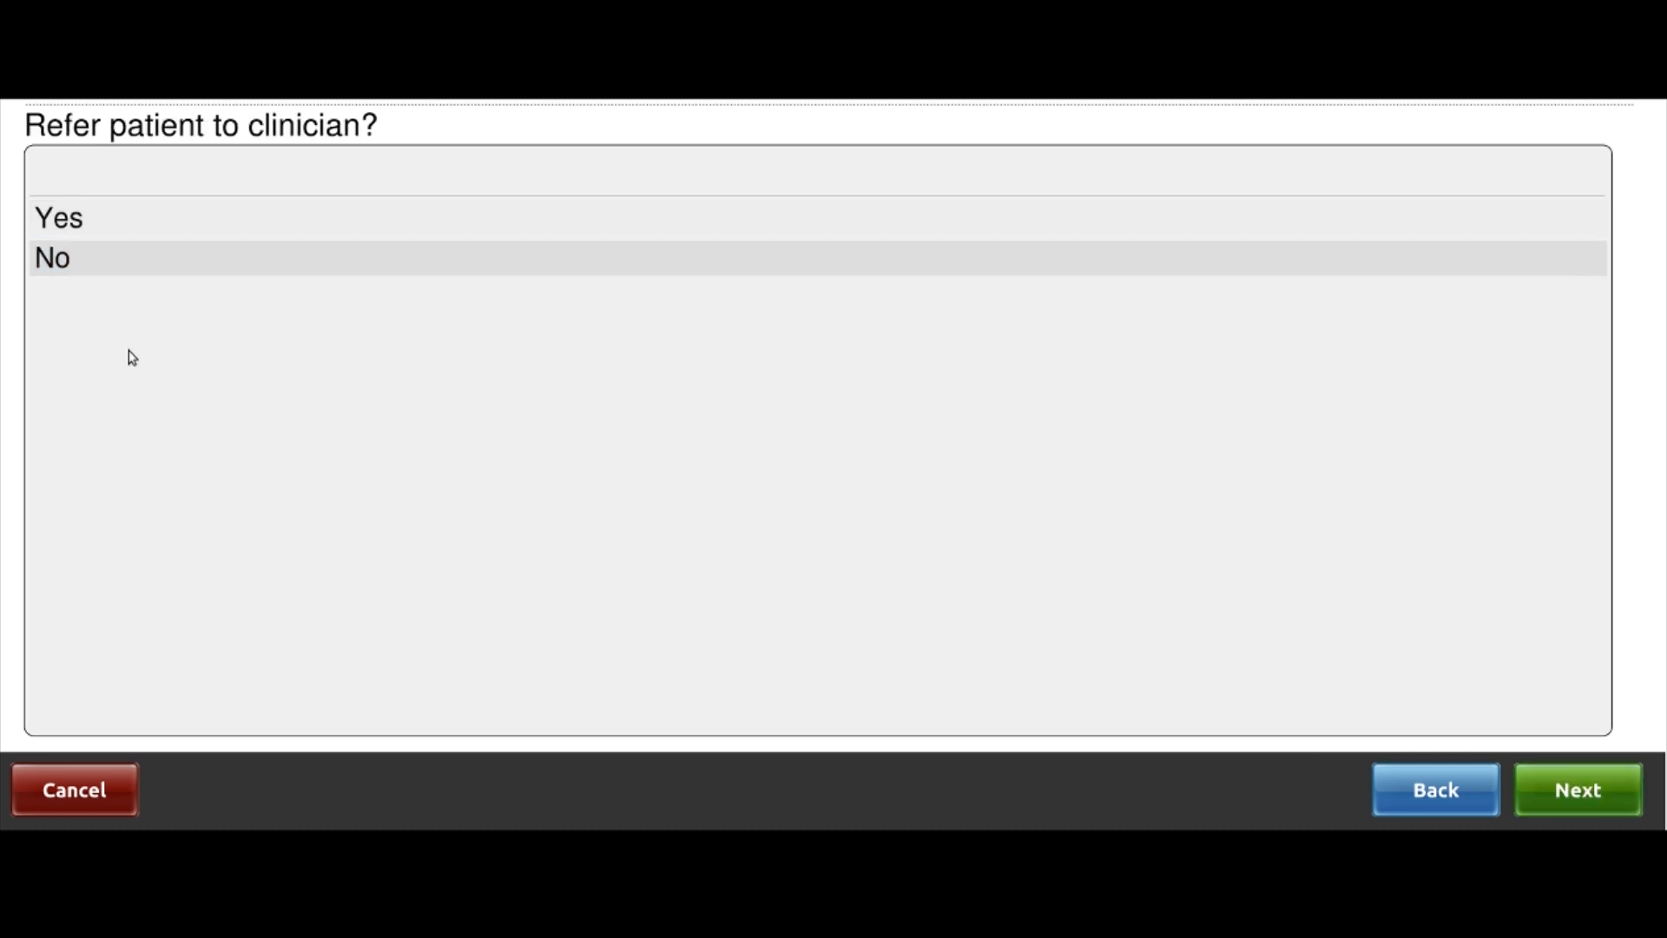
pyautogui.click(87, 263)
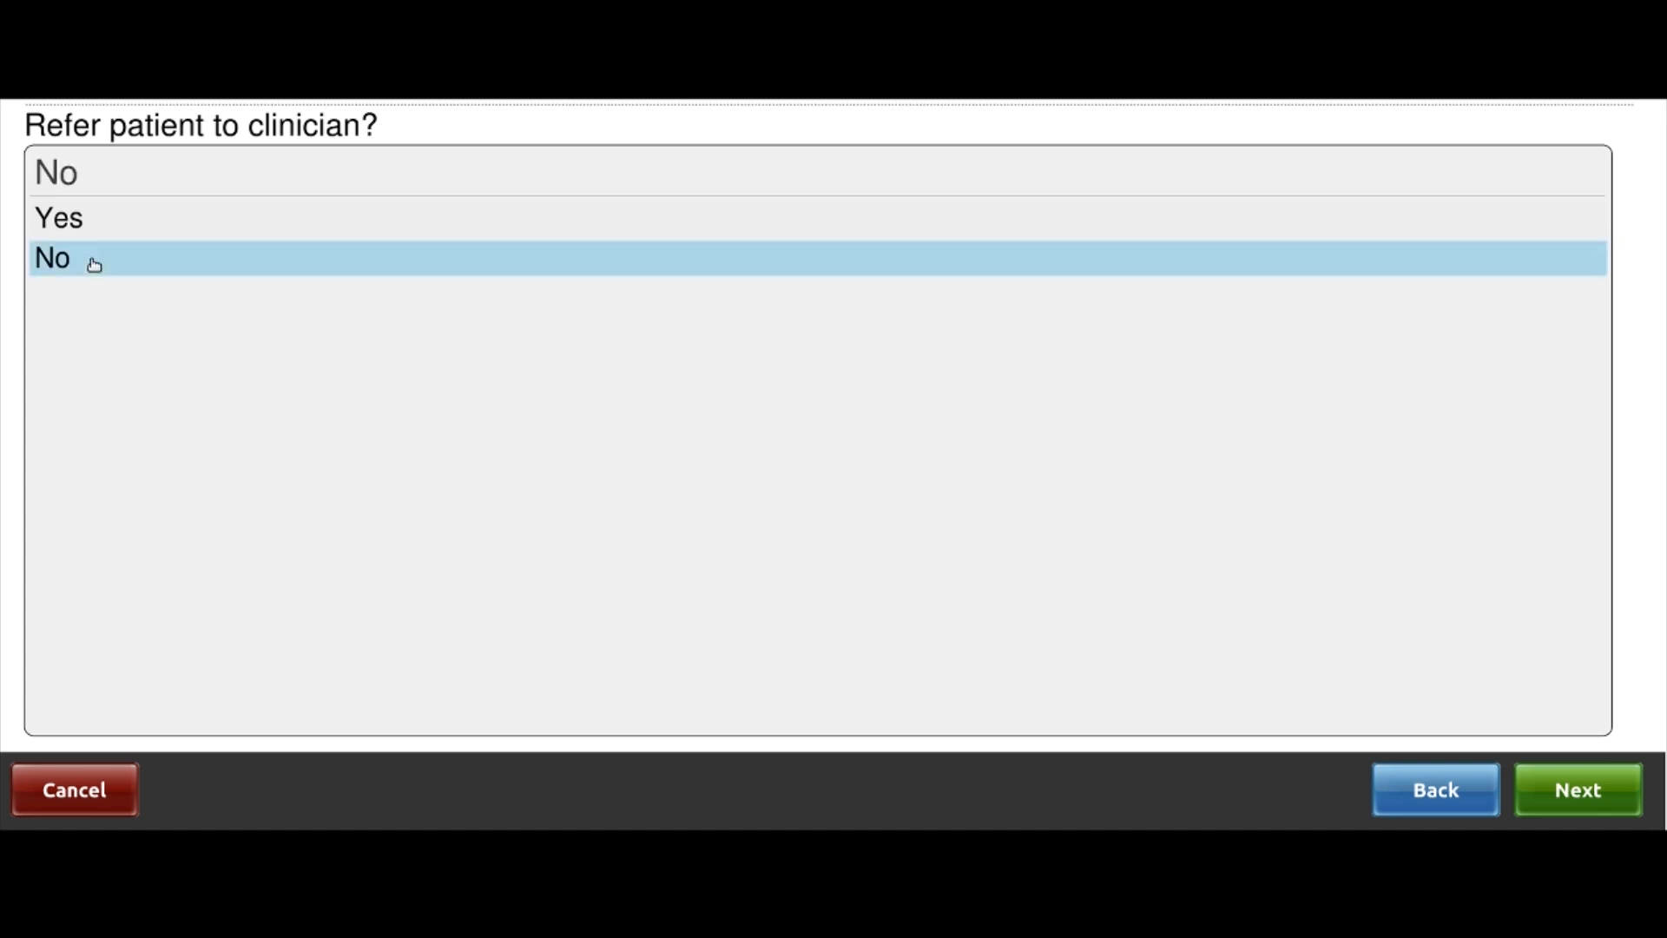
pyautogui.click(1618, 799)
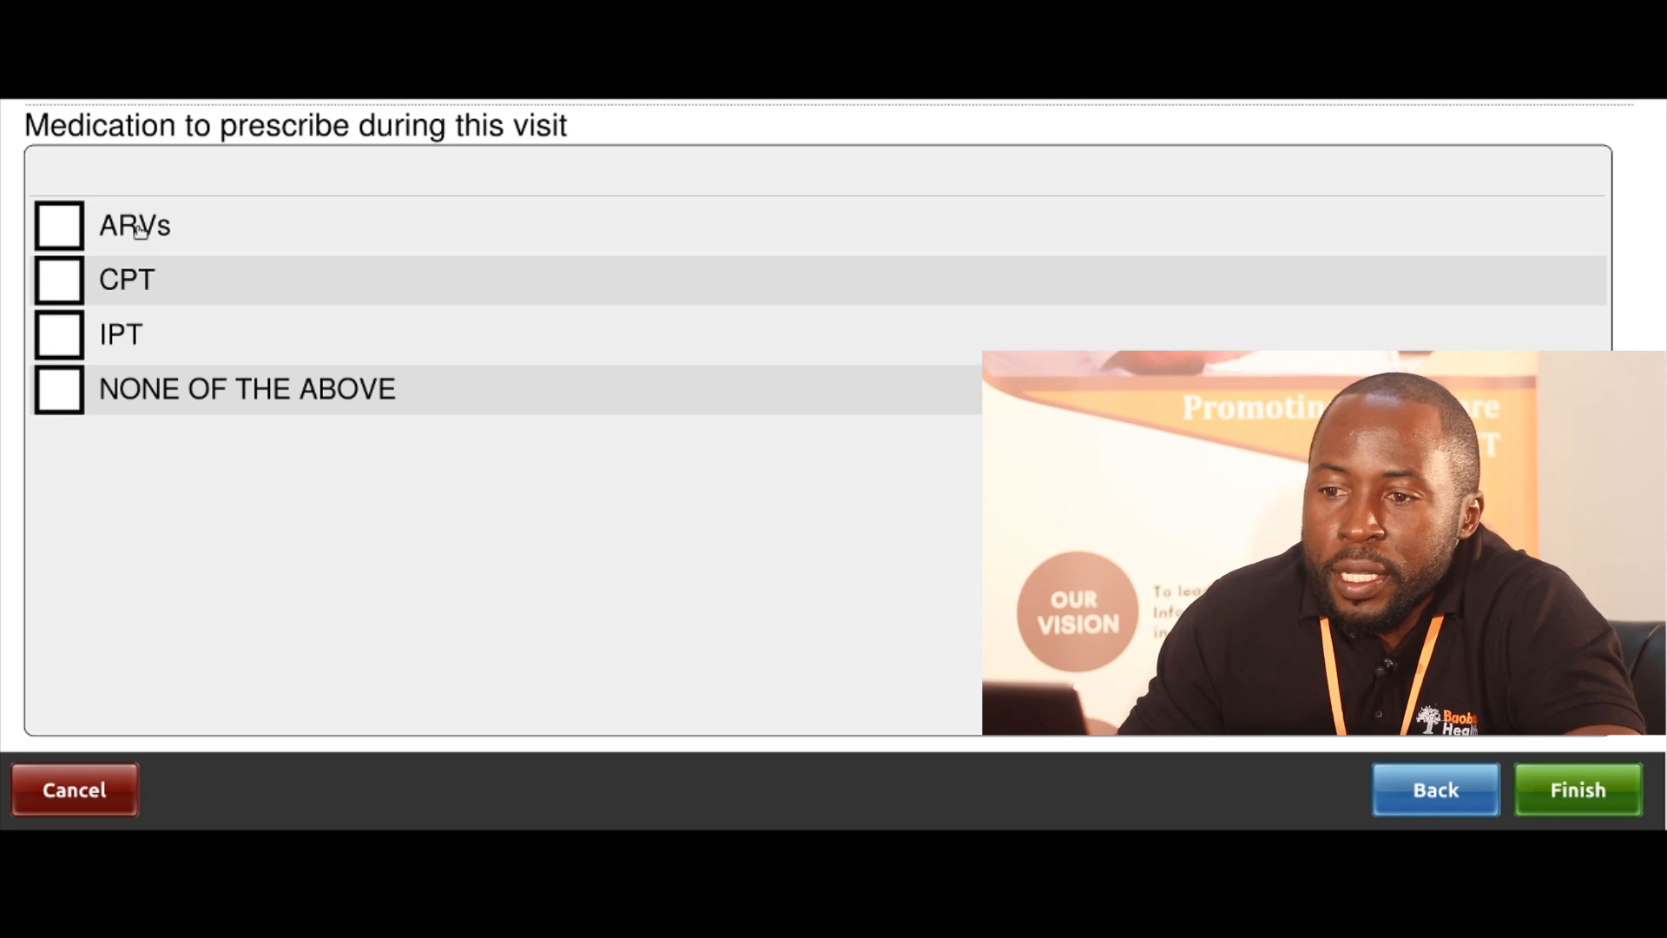
# Select only ARVs and CPT as medications to prescribe and submit the consultation
pyautogui.click(139, 230)
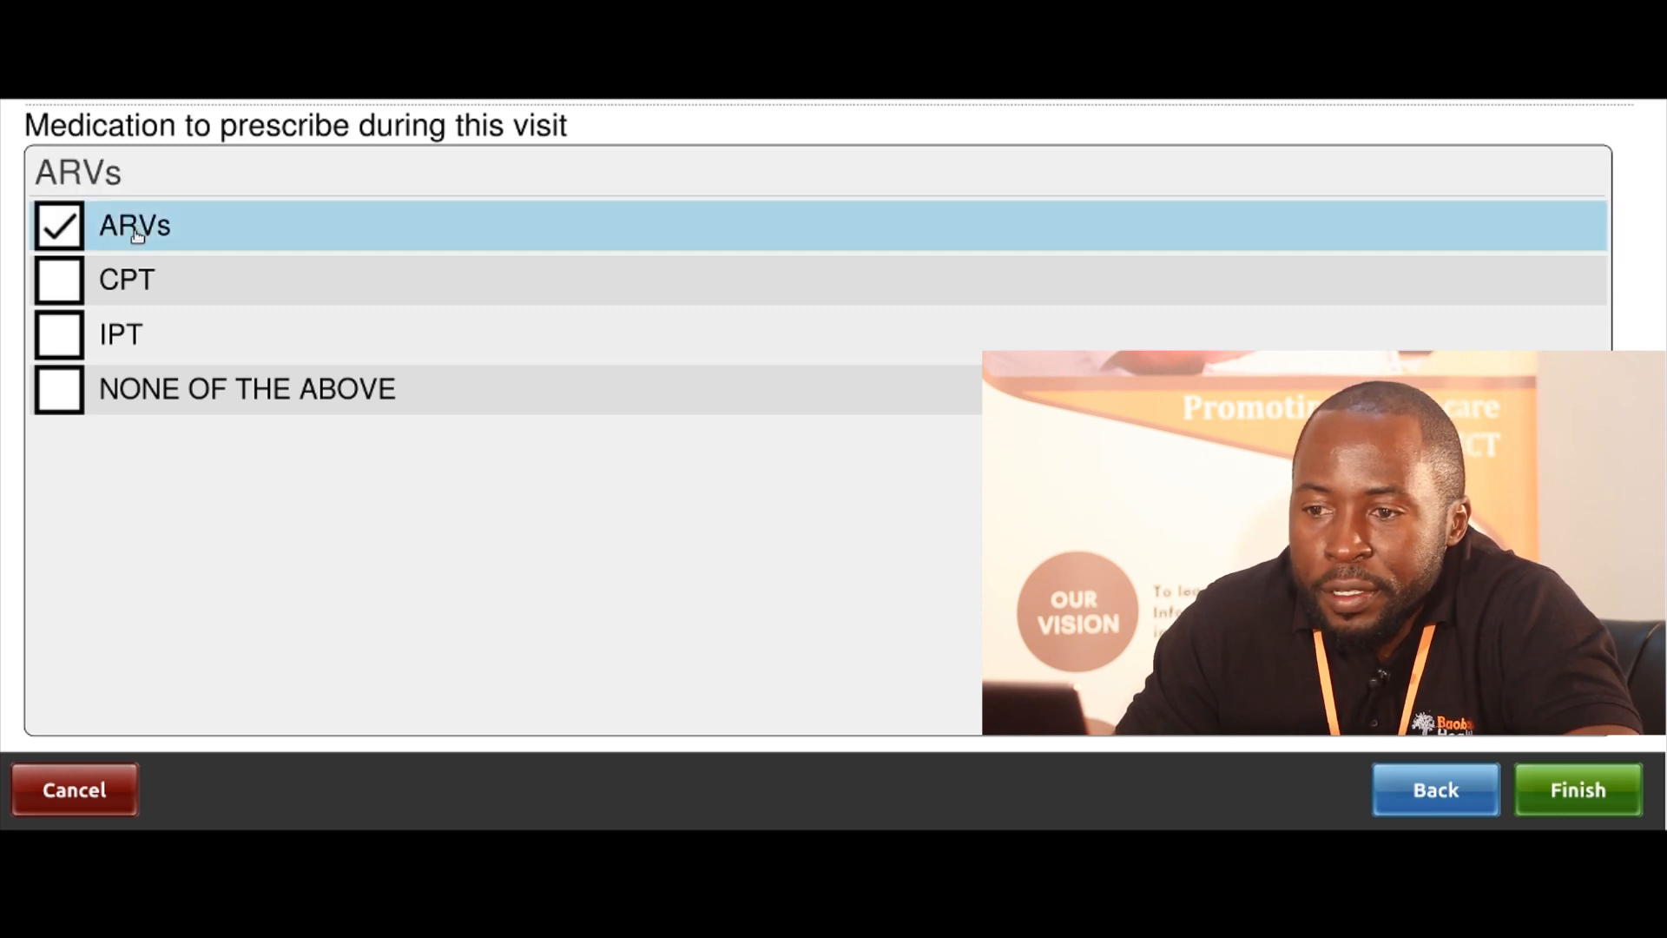
pyautogui.click(129, 302)
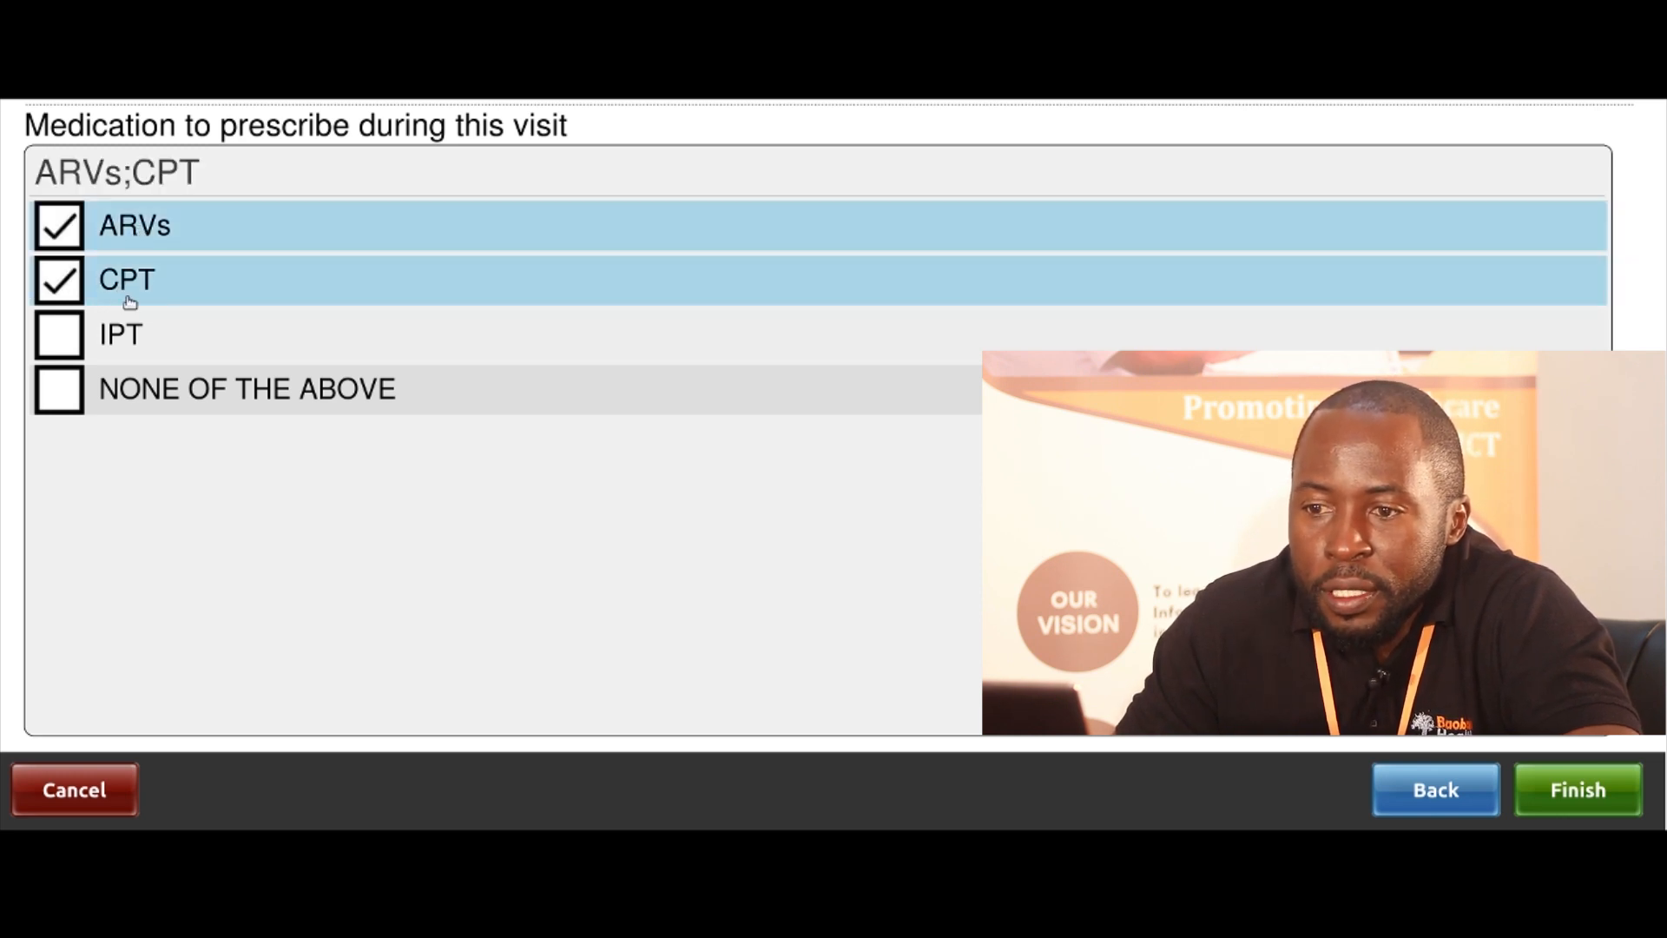
pyautogui.click(106, 344)
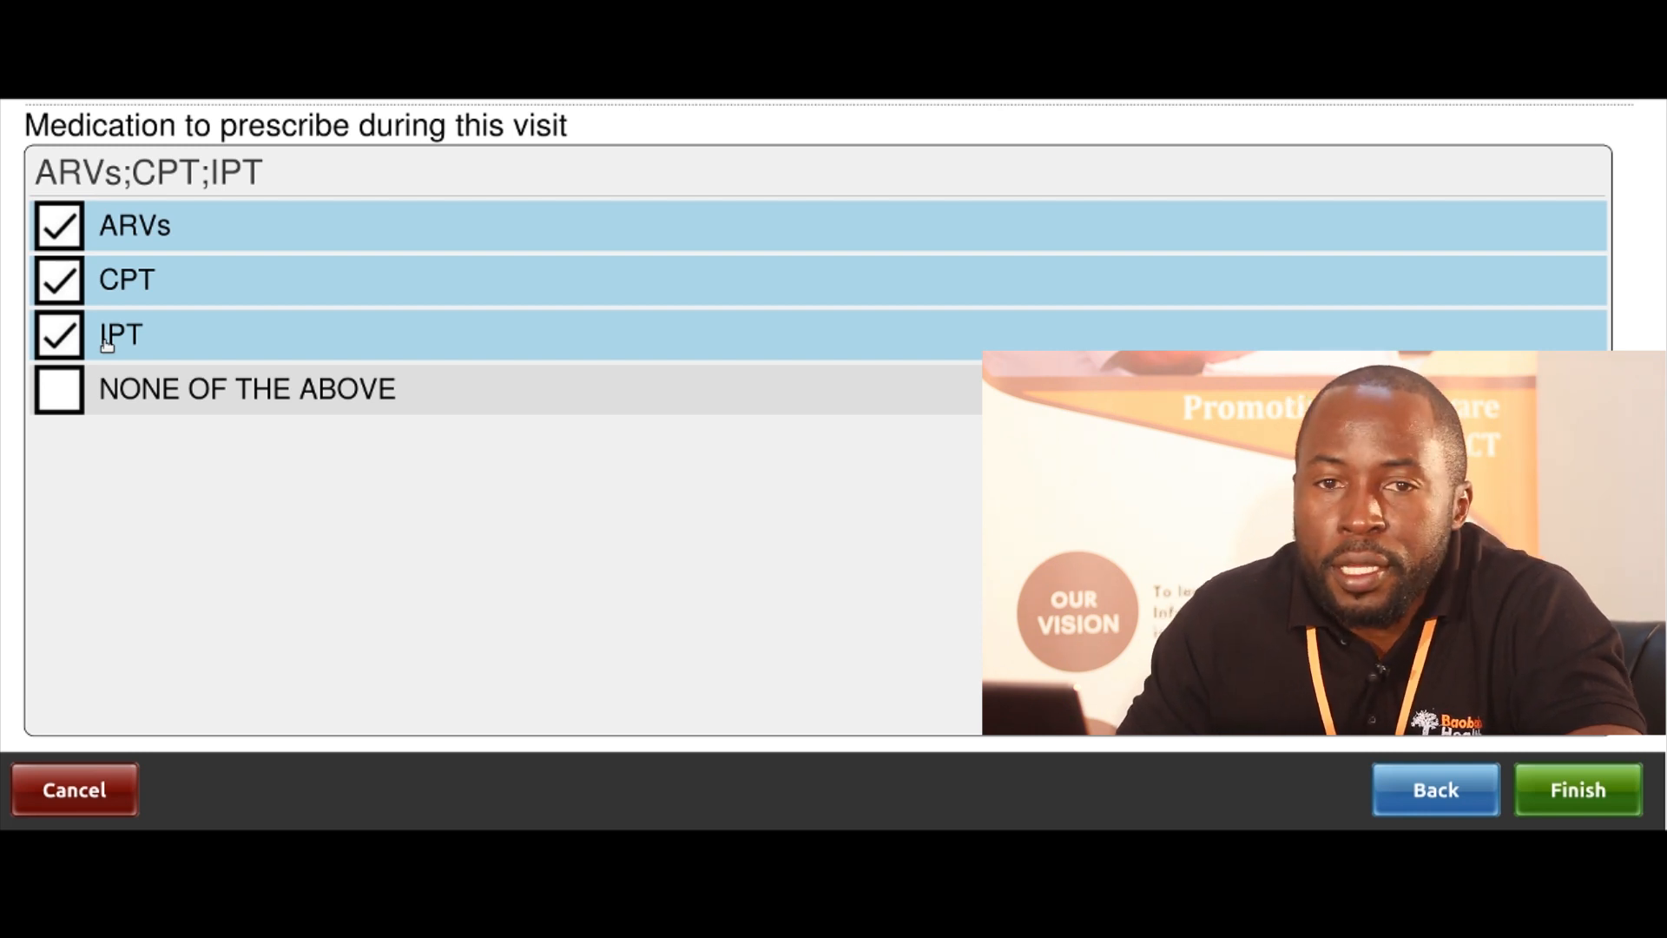
pyautogui.click(75, 401)
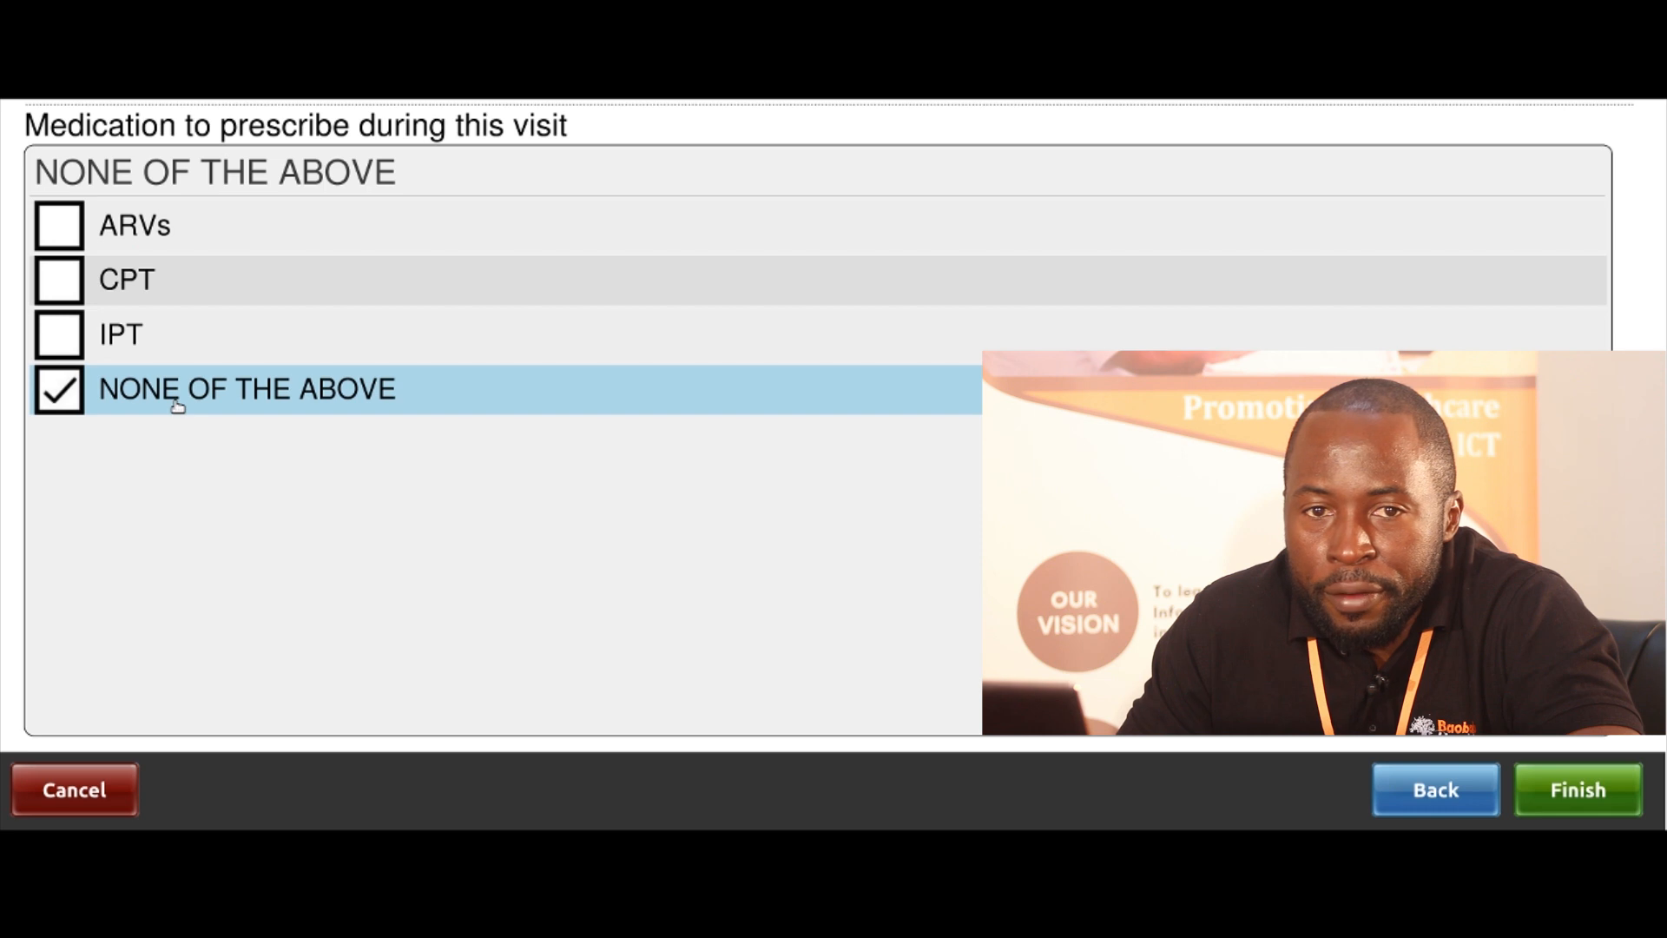
pyautogui.click(133, 236)
pyautogui.click(127, 283)
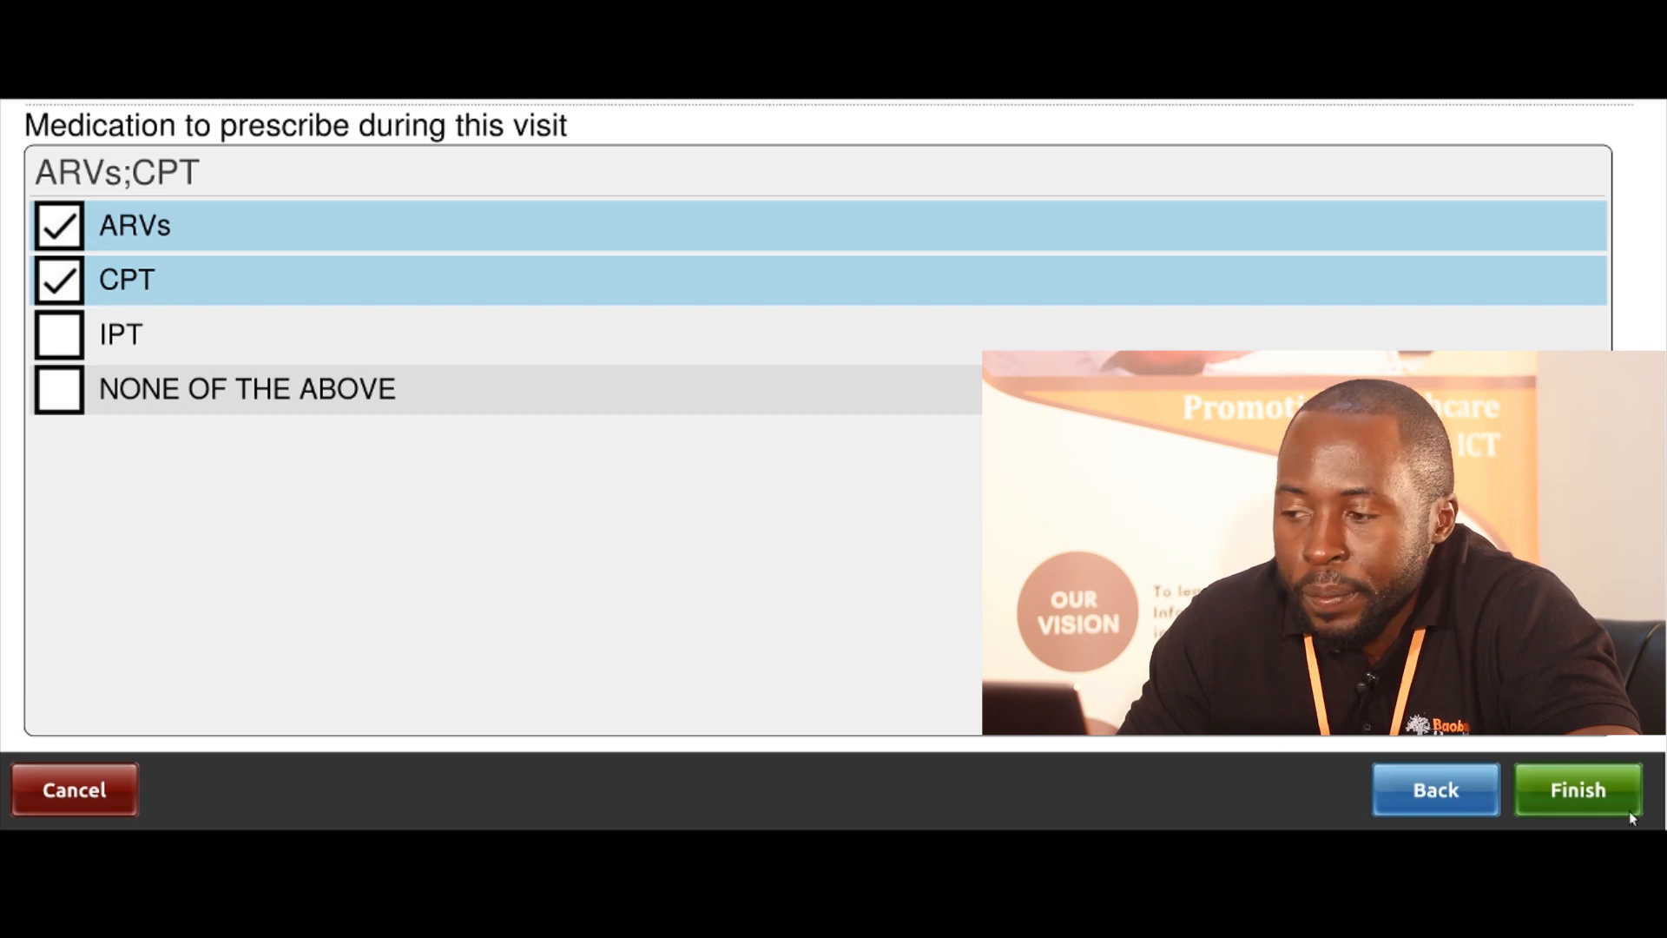
pyautogui.click(1559, 788)
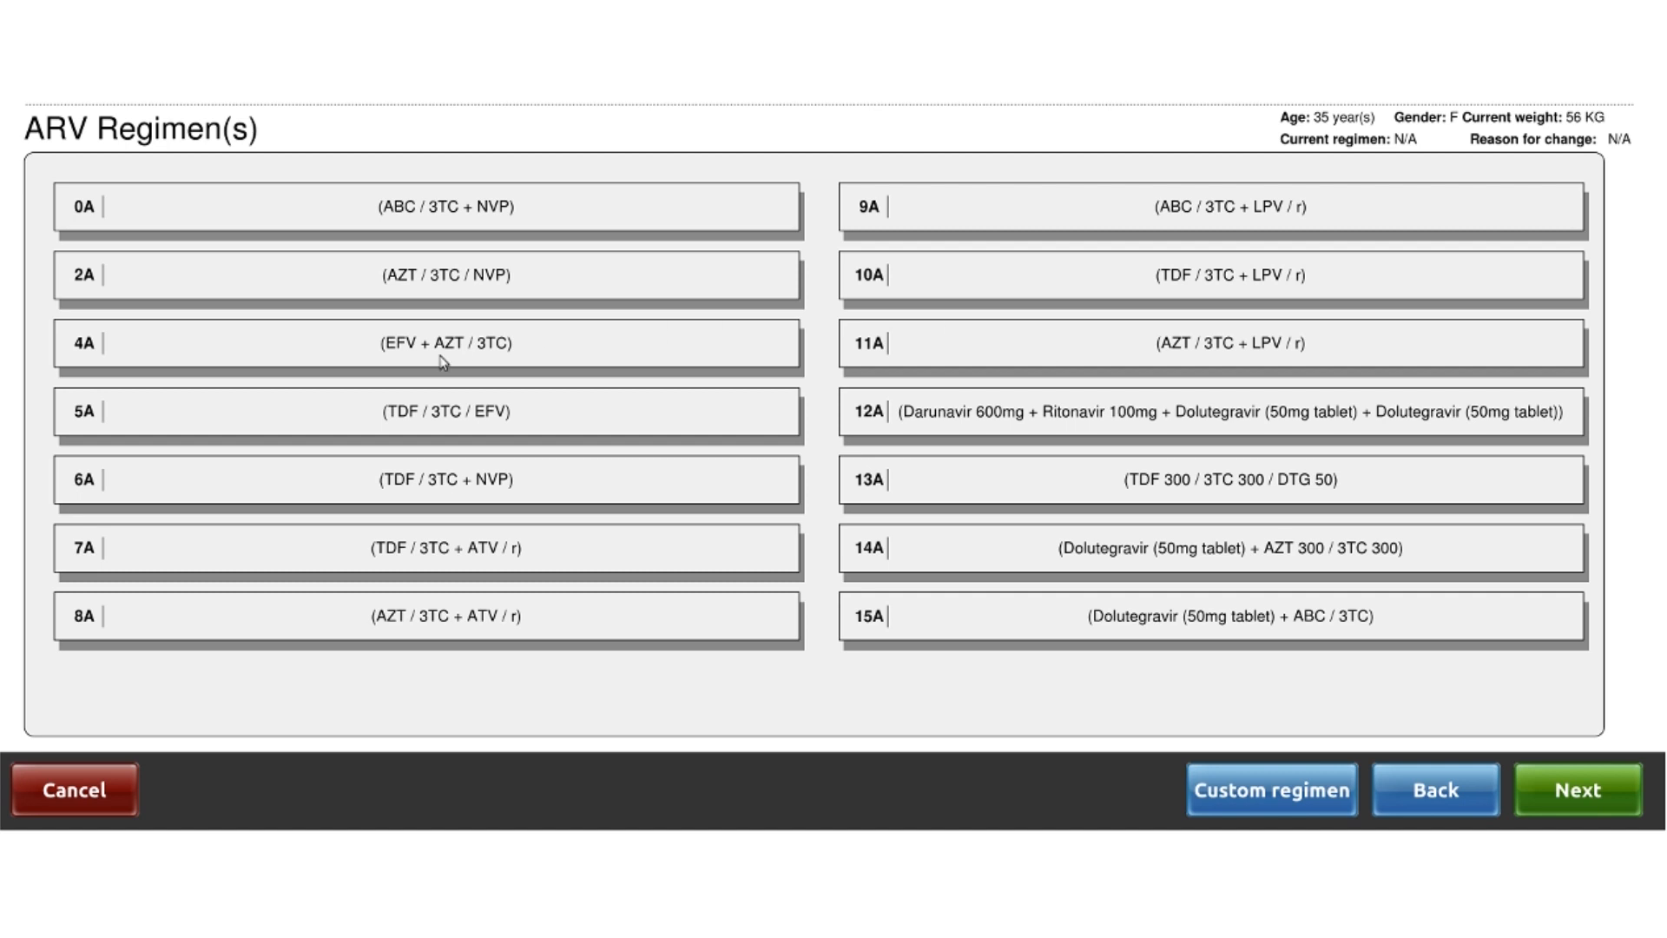
# Select regimen 5A (TDF / 3TC / EFV) and continue to the selected medication list
pyautogui.click(297, 420)
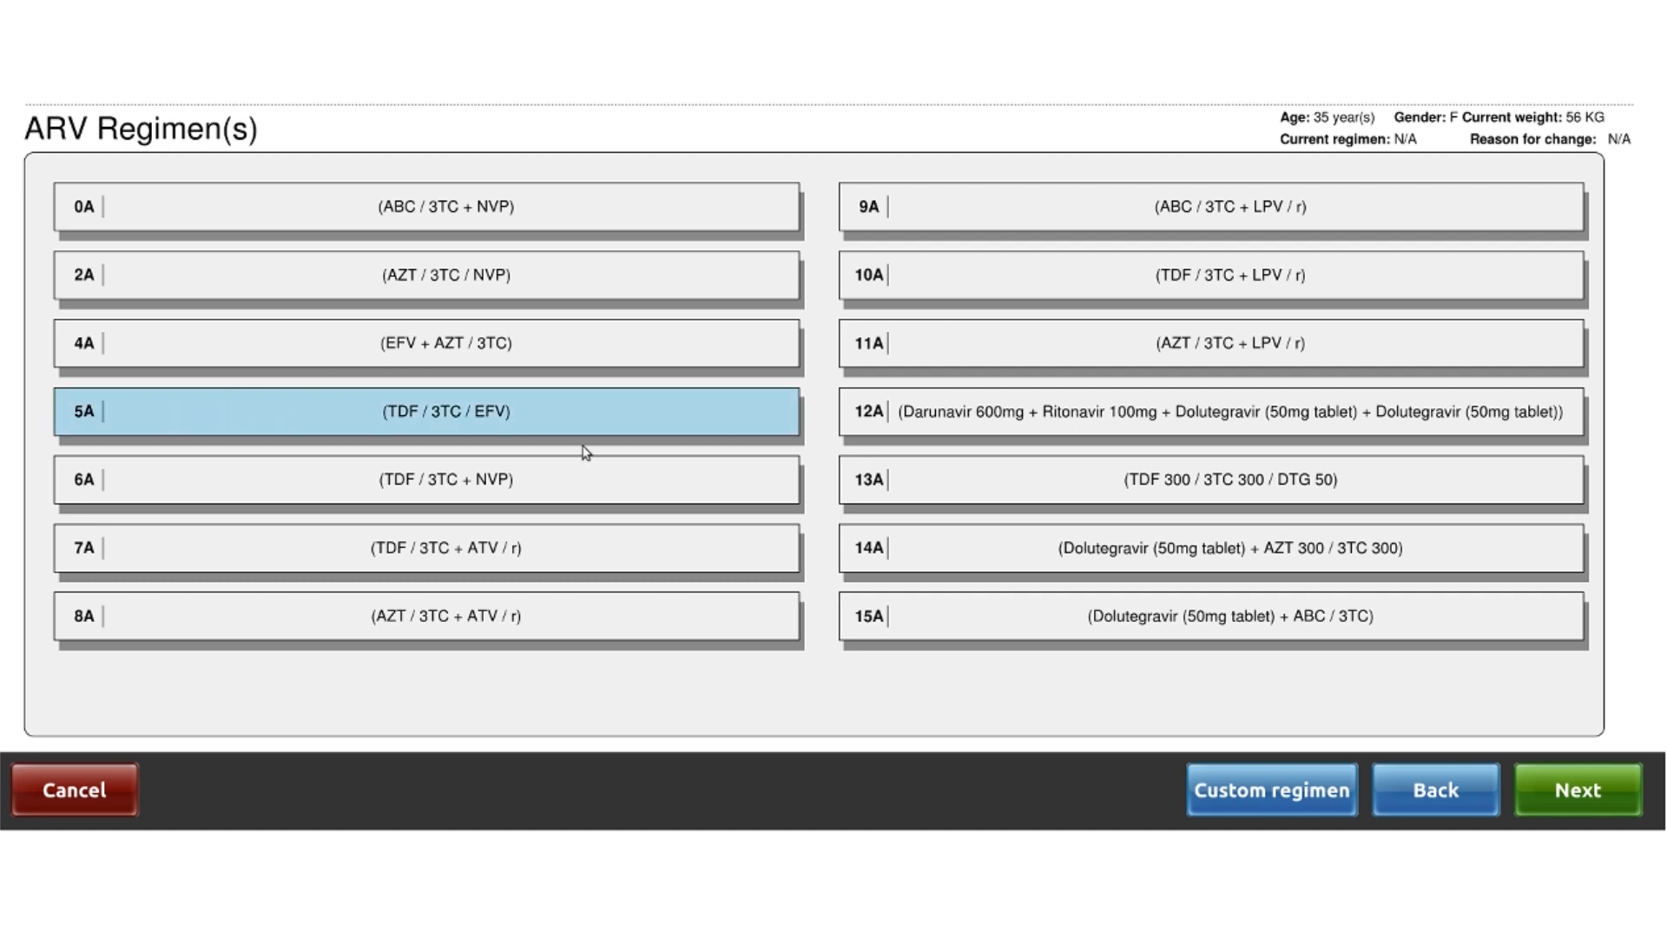
pyautogui.click(1578, 801)
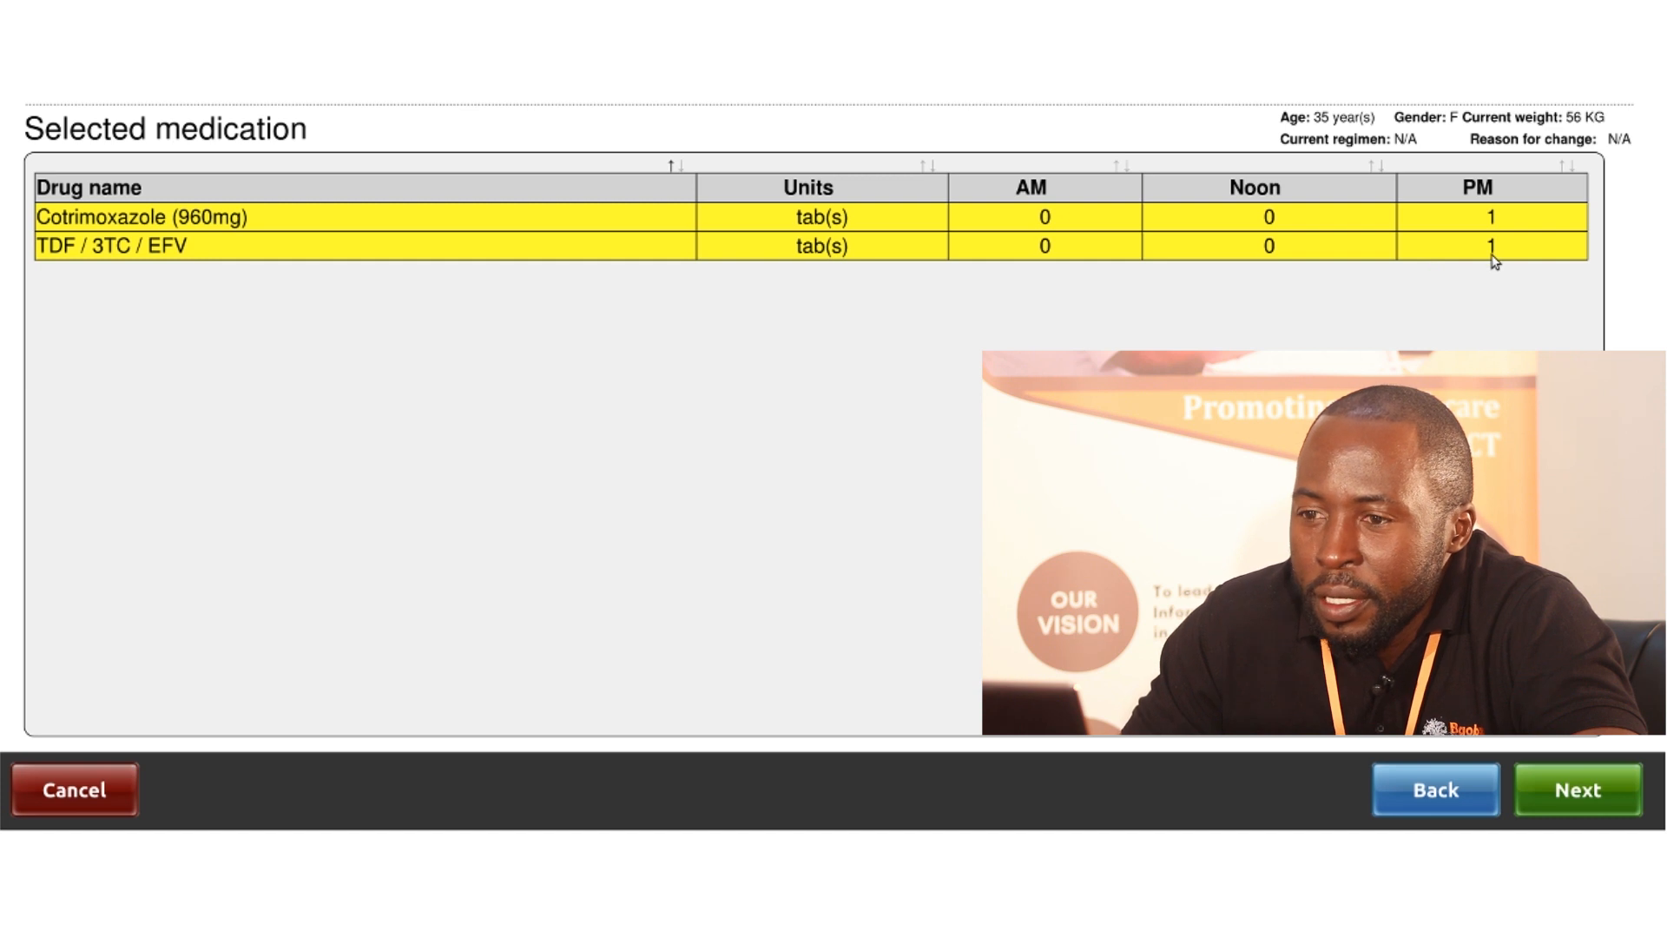
# Accept Cotrimoxazole (960mg) and TDF / 3TC / EFV, one PM tablet each
pyautogui.click(1596, 801)
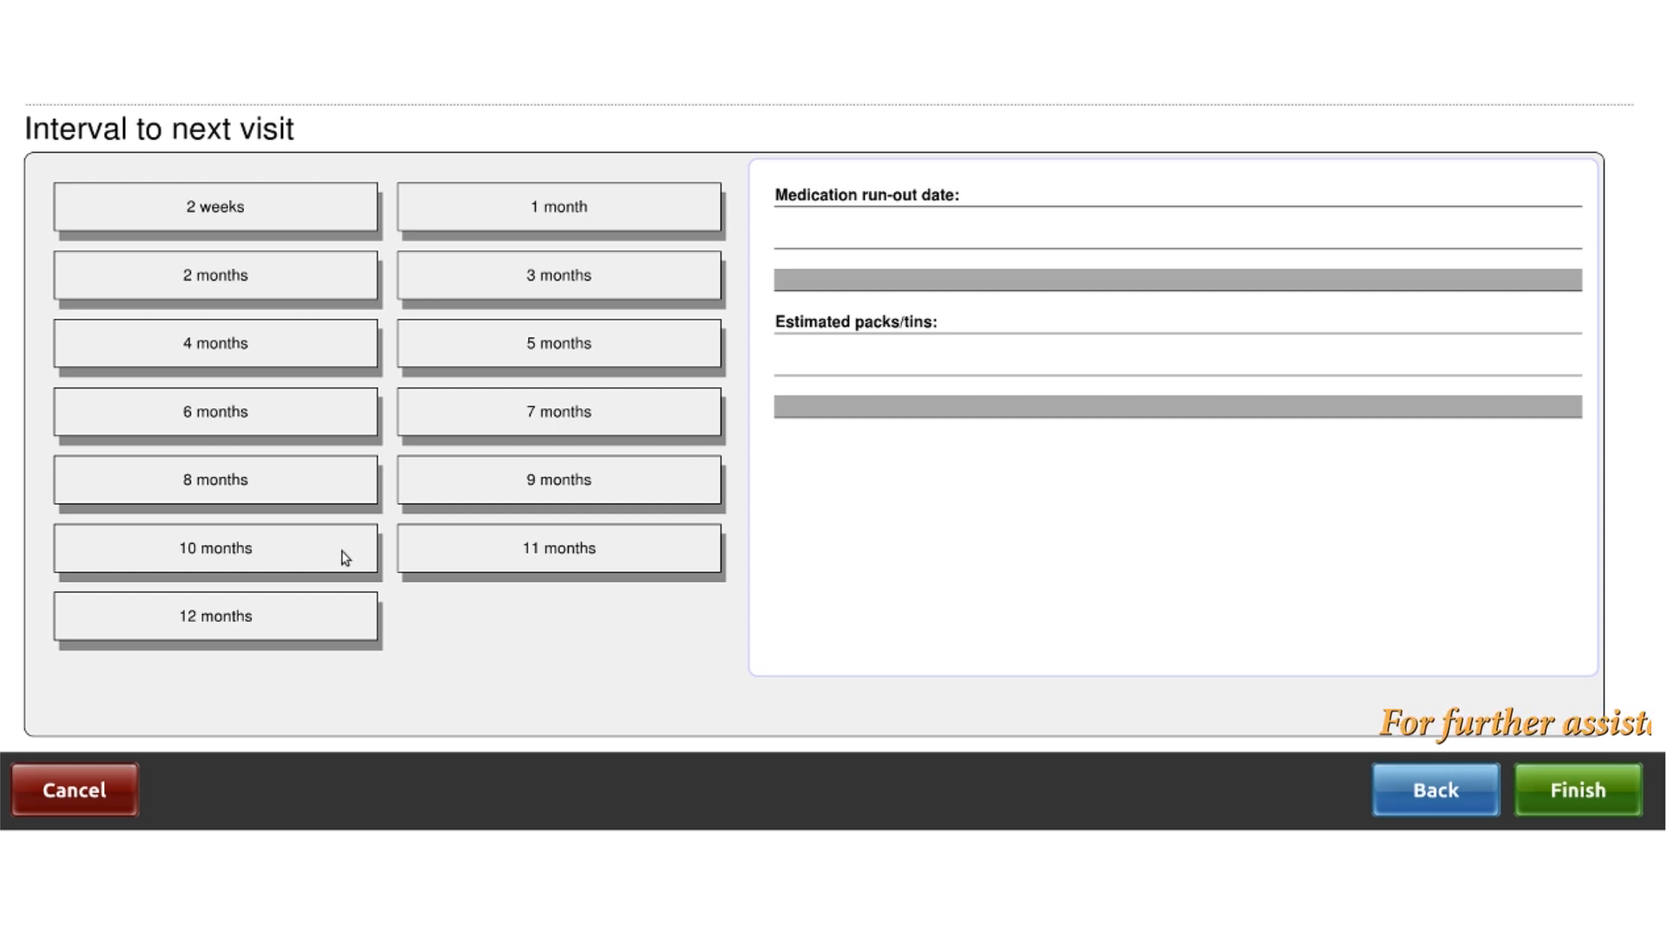
# Set the interval to the next visit to 1 month and save it
pyautogui.click(560, 215)
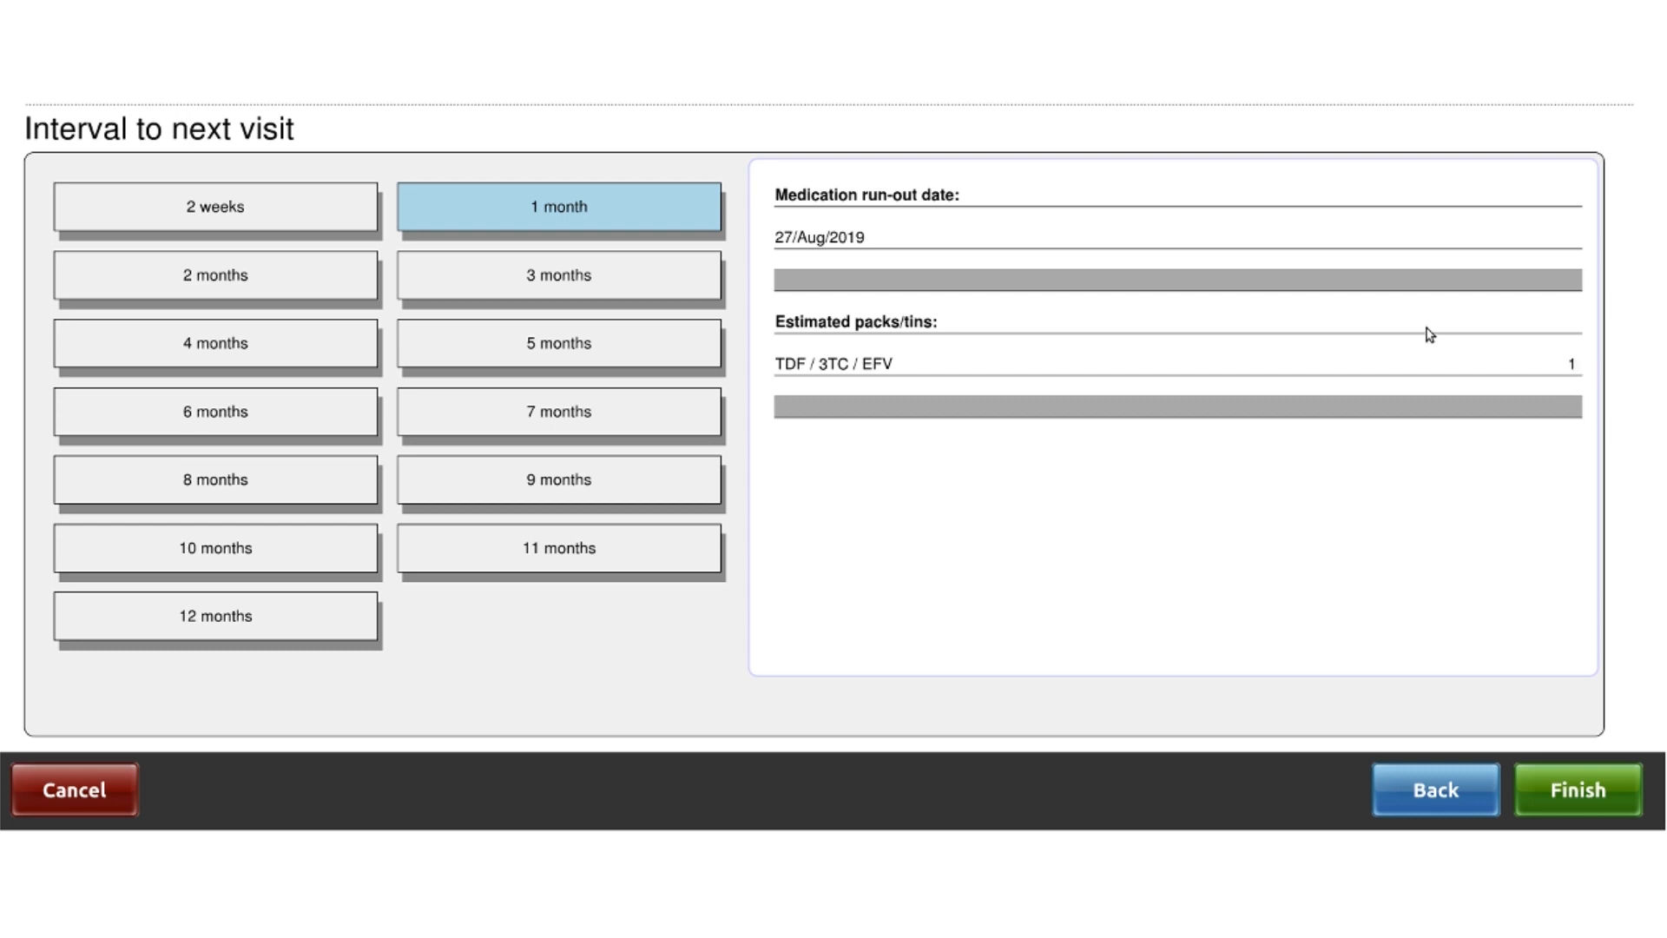
pyautogui.click(221, 283)
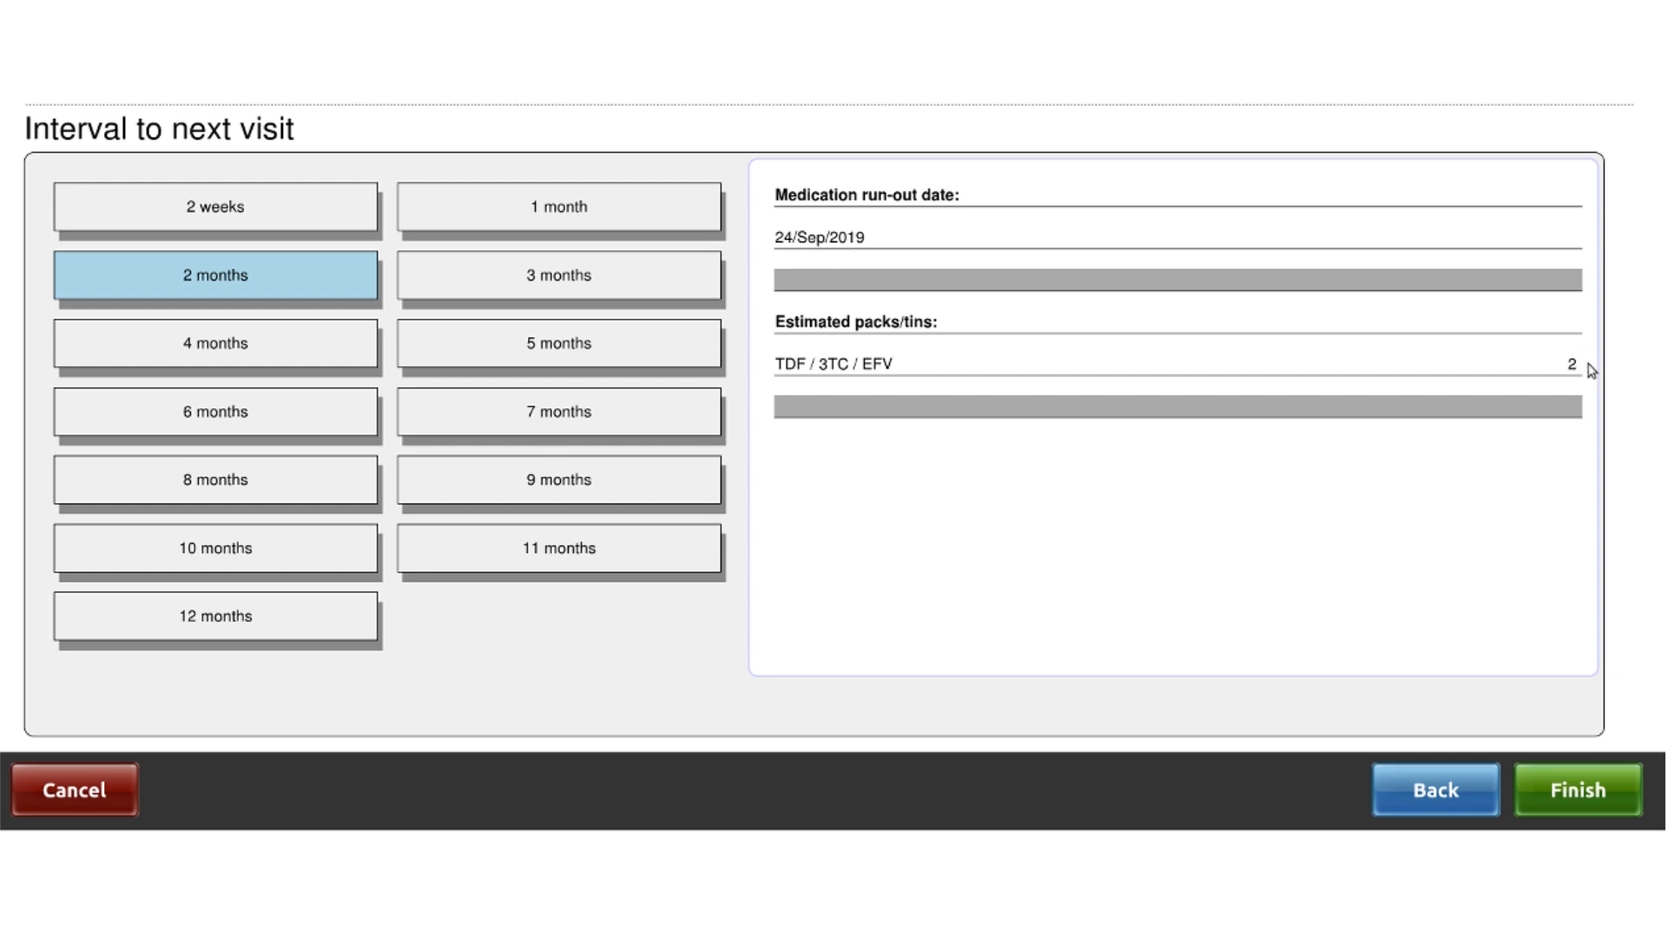
pyautogui.click(580, 209)
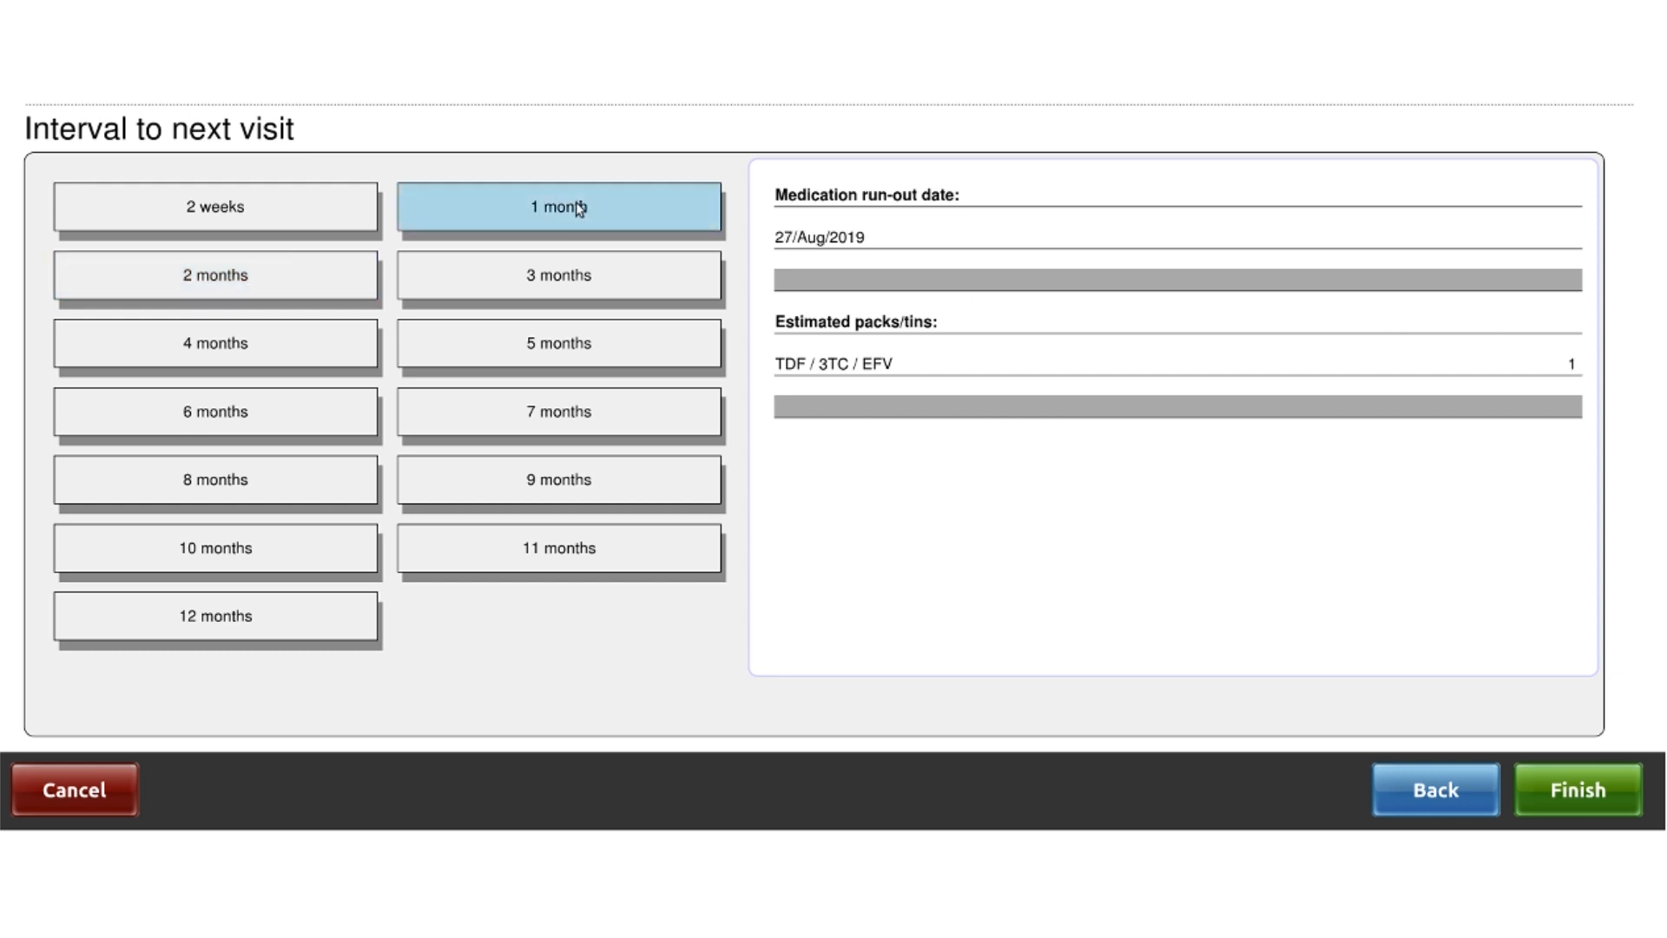
pyautogui.click(1593, 790)
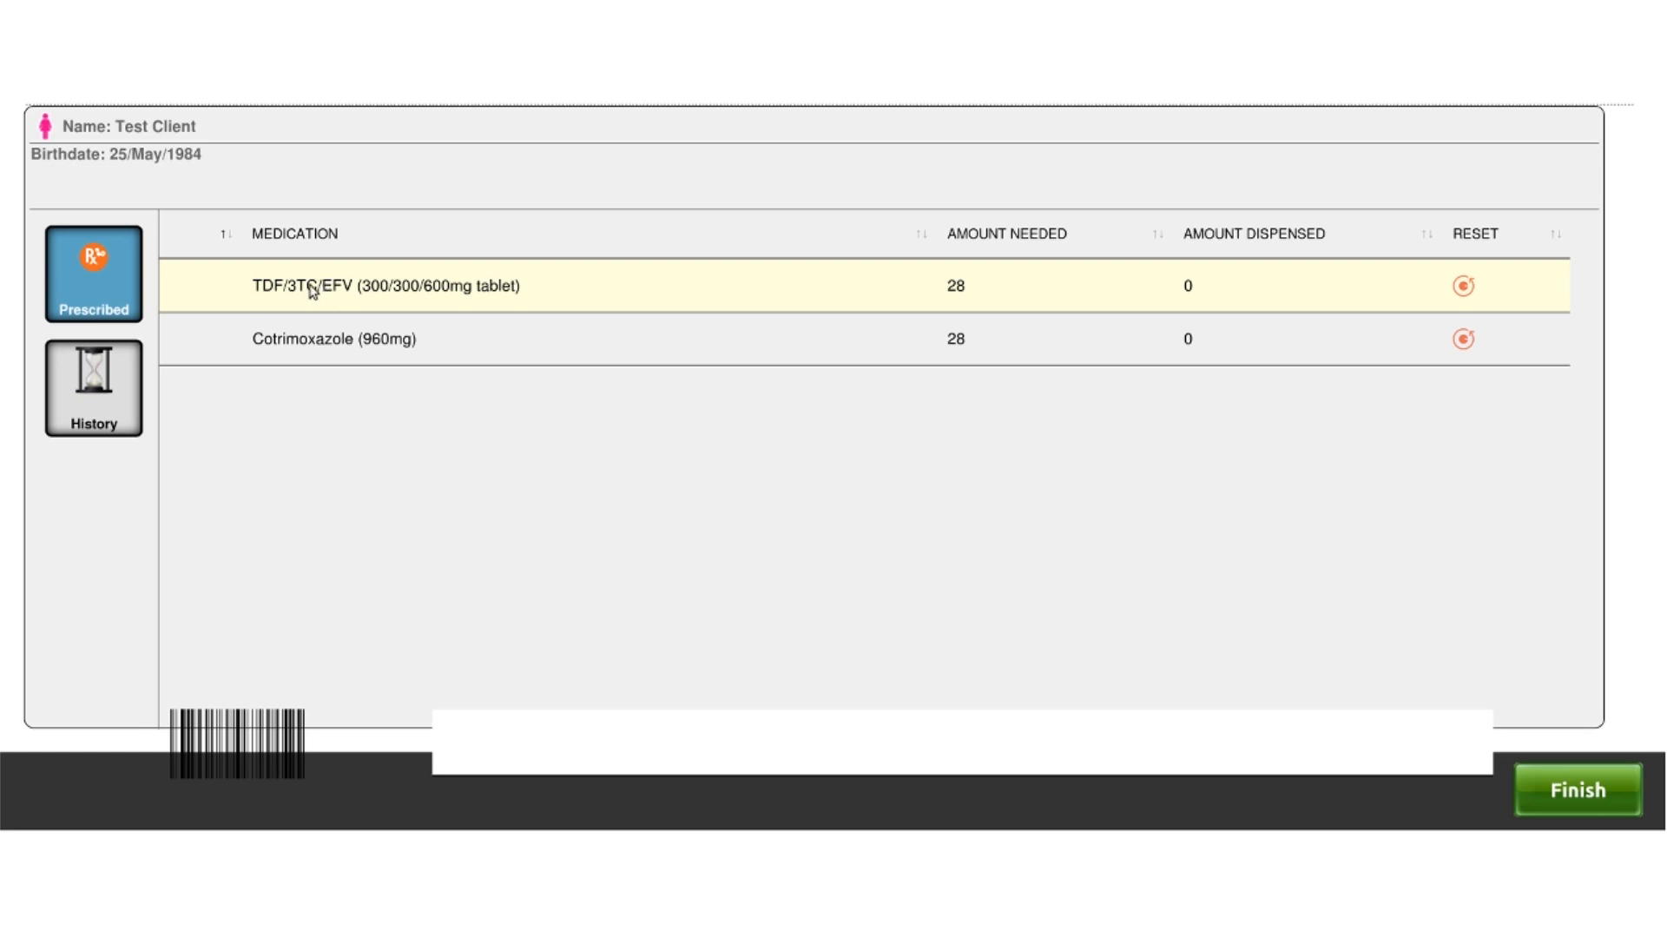
# Dispense 30 tablets of TDF/3TC/EFV (300/300/600mg)
pyautogui.click(313, 289)
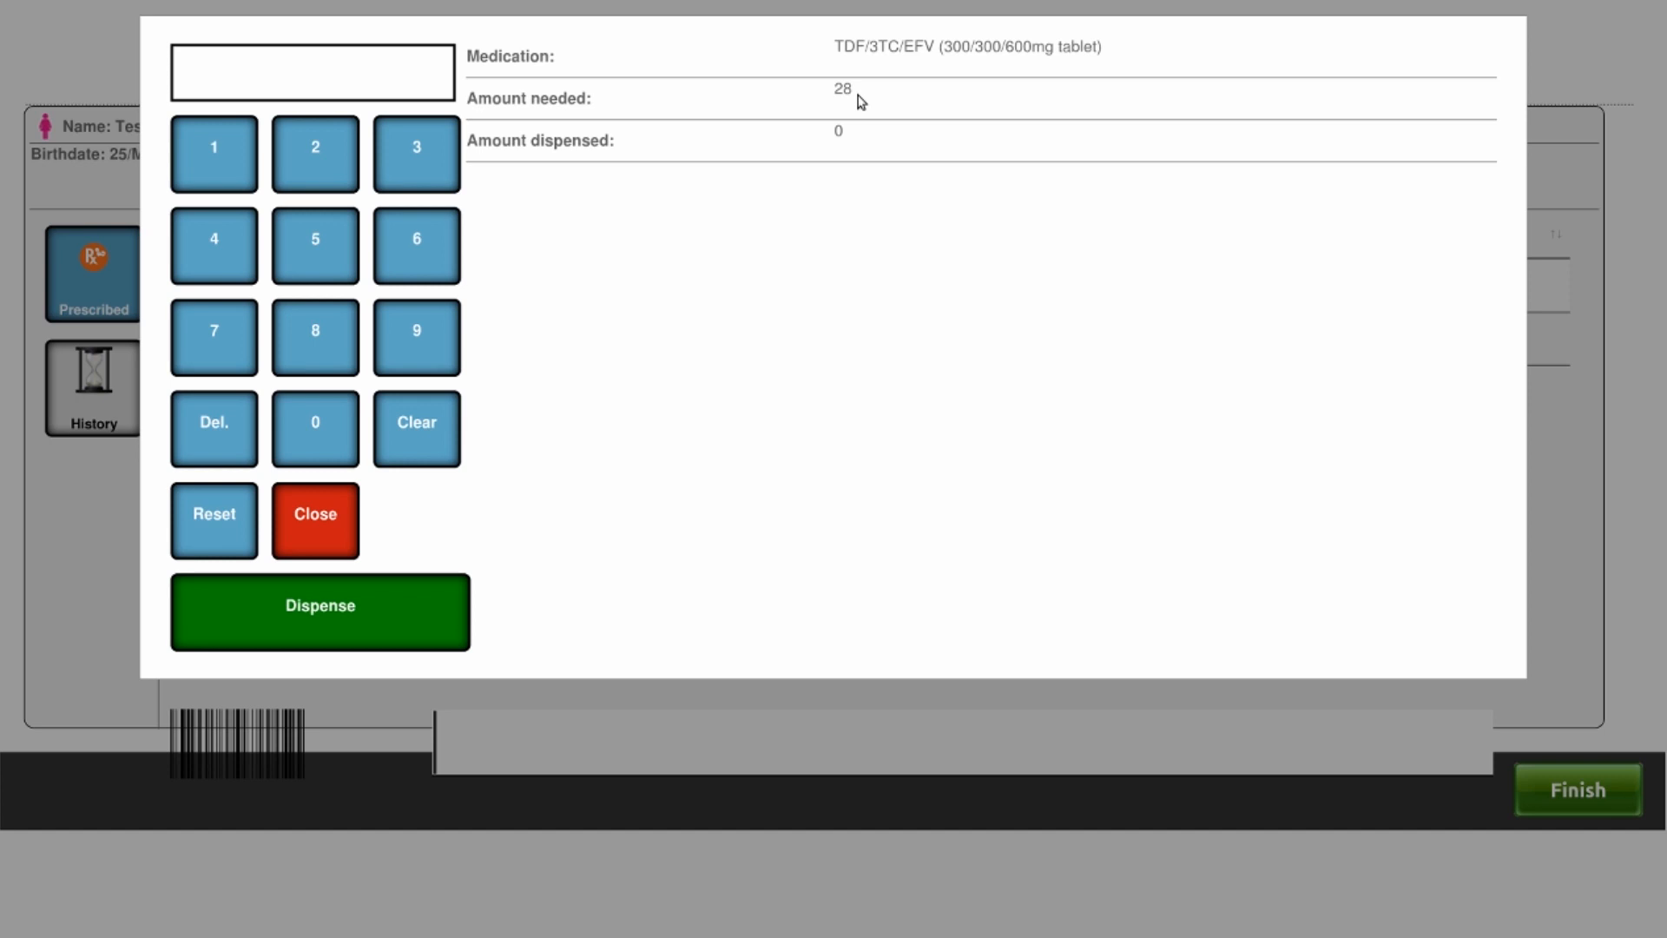
pyautogui.click(421, 158)
pyautogui.click(318, 419)
pyautogui.click(327, 620)
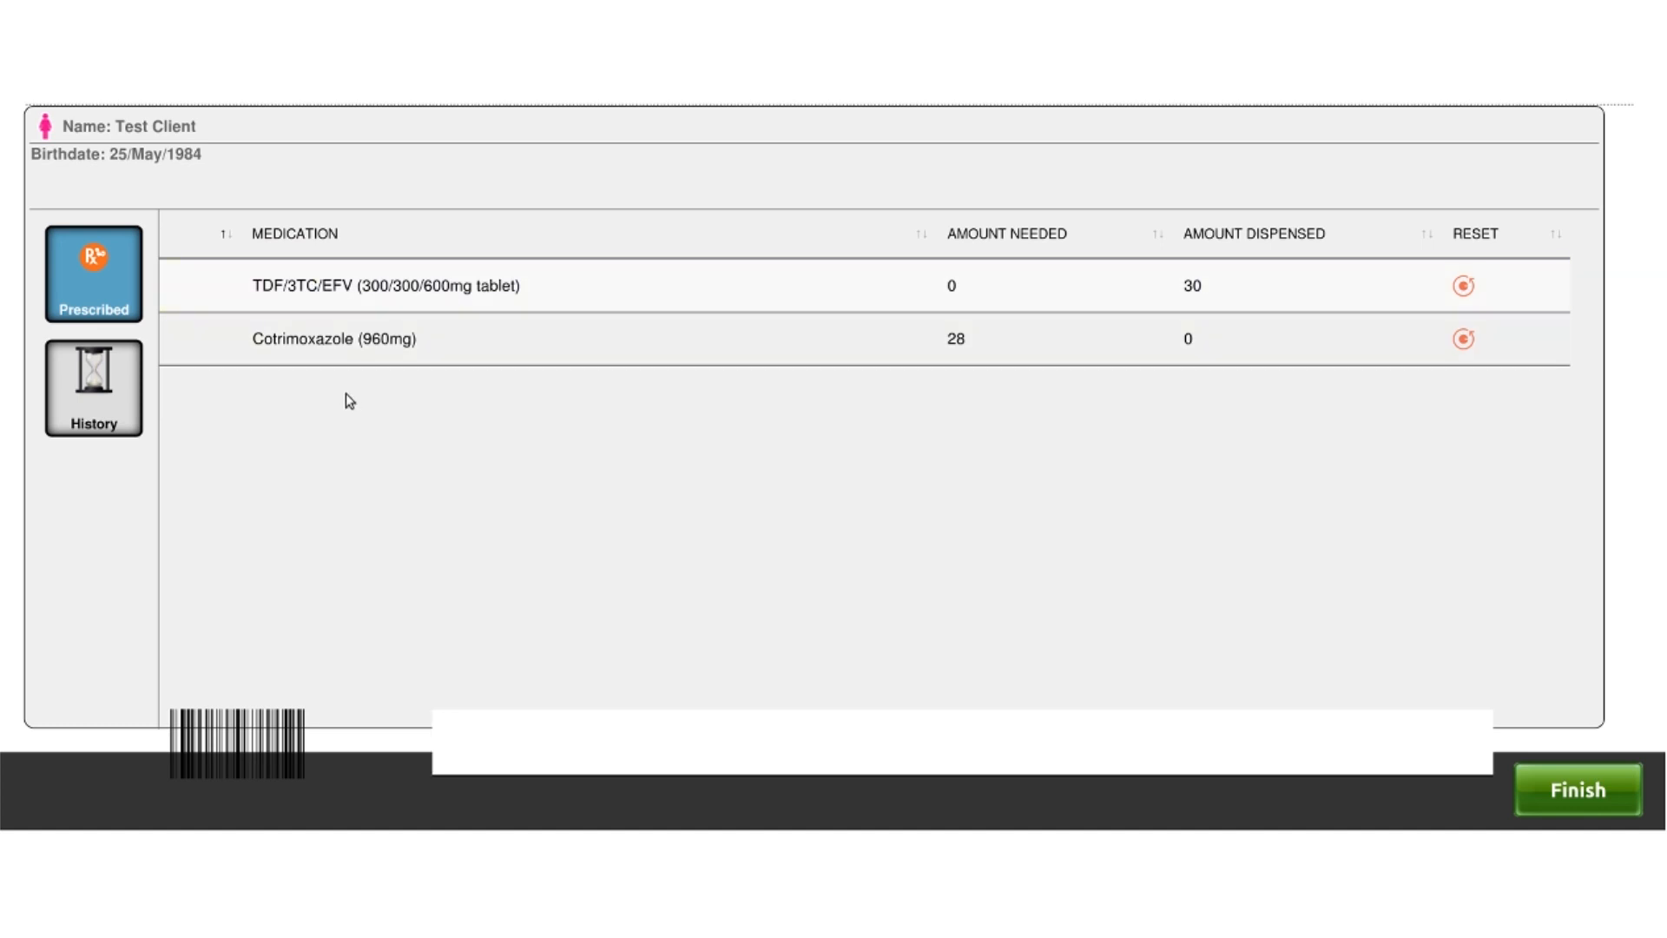
# Dispense 30 tablets of Cotrimoxazole (960mg)
pyautogui.click(309, 340)
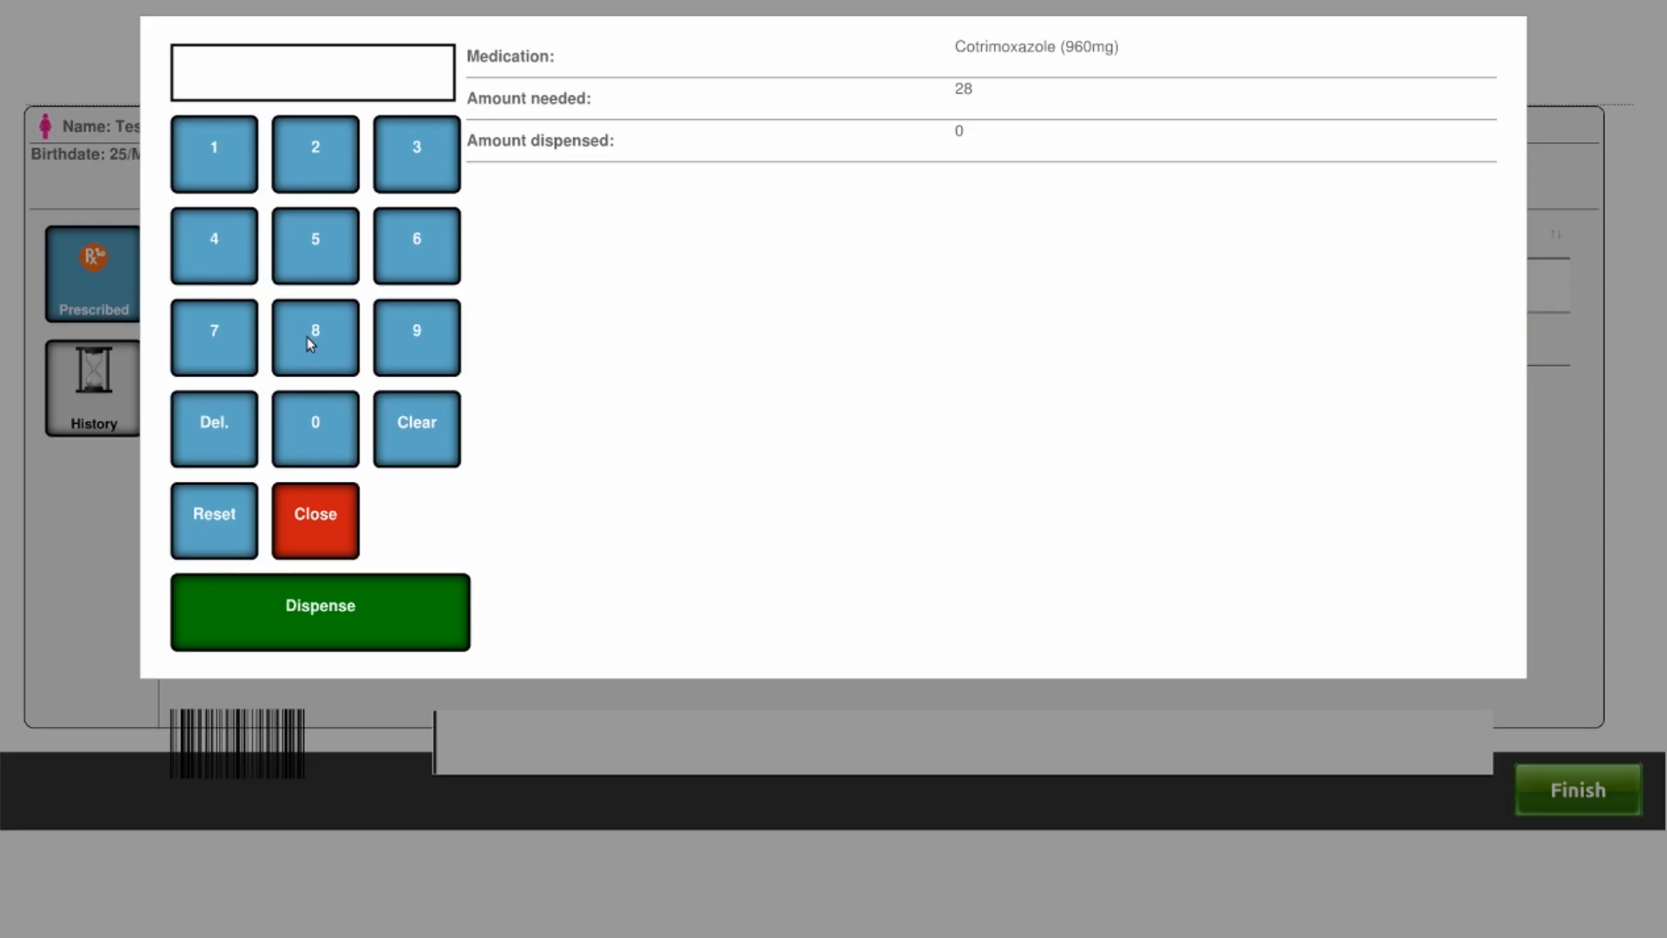
pyautogui.click(429, 158)
pyautogui.click(317, 402)
pyautogui.click(320, 612)
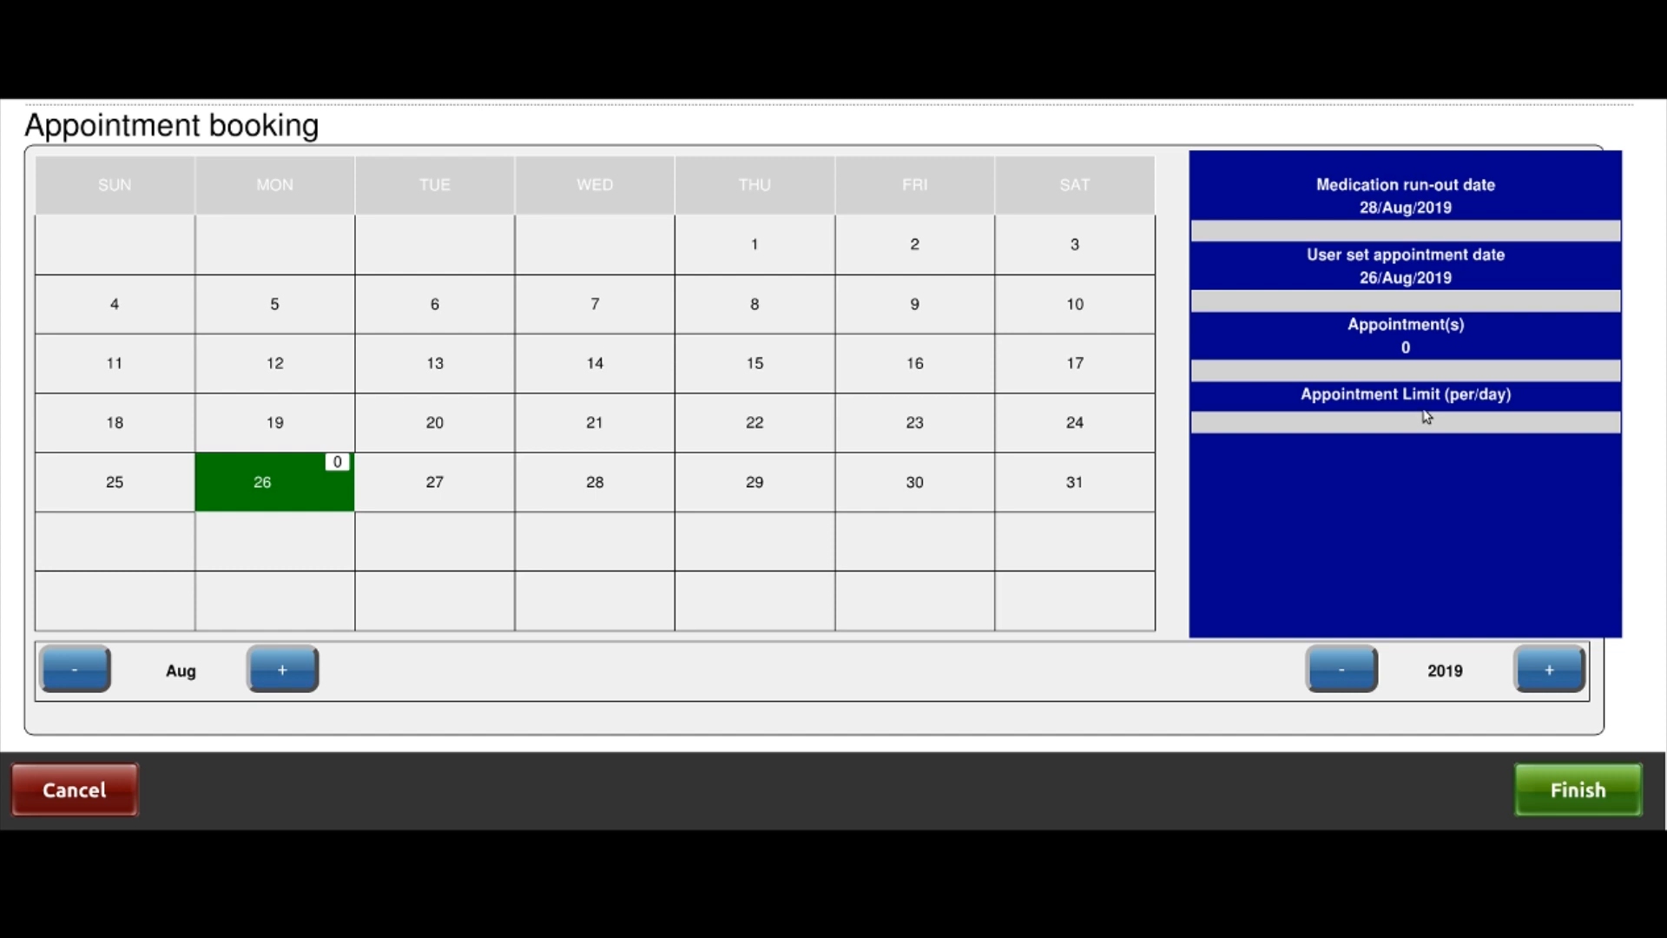
# Choose 26/Aug/2019 as the appointment date and confirm the booking
pyautogui.click(161, 487)
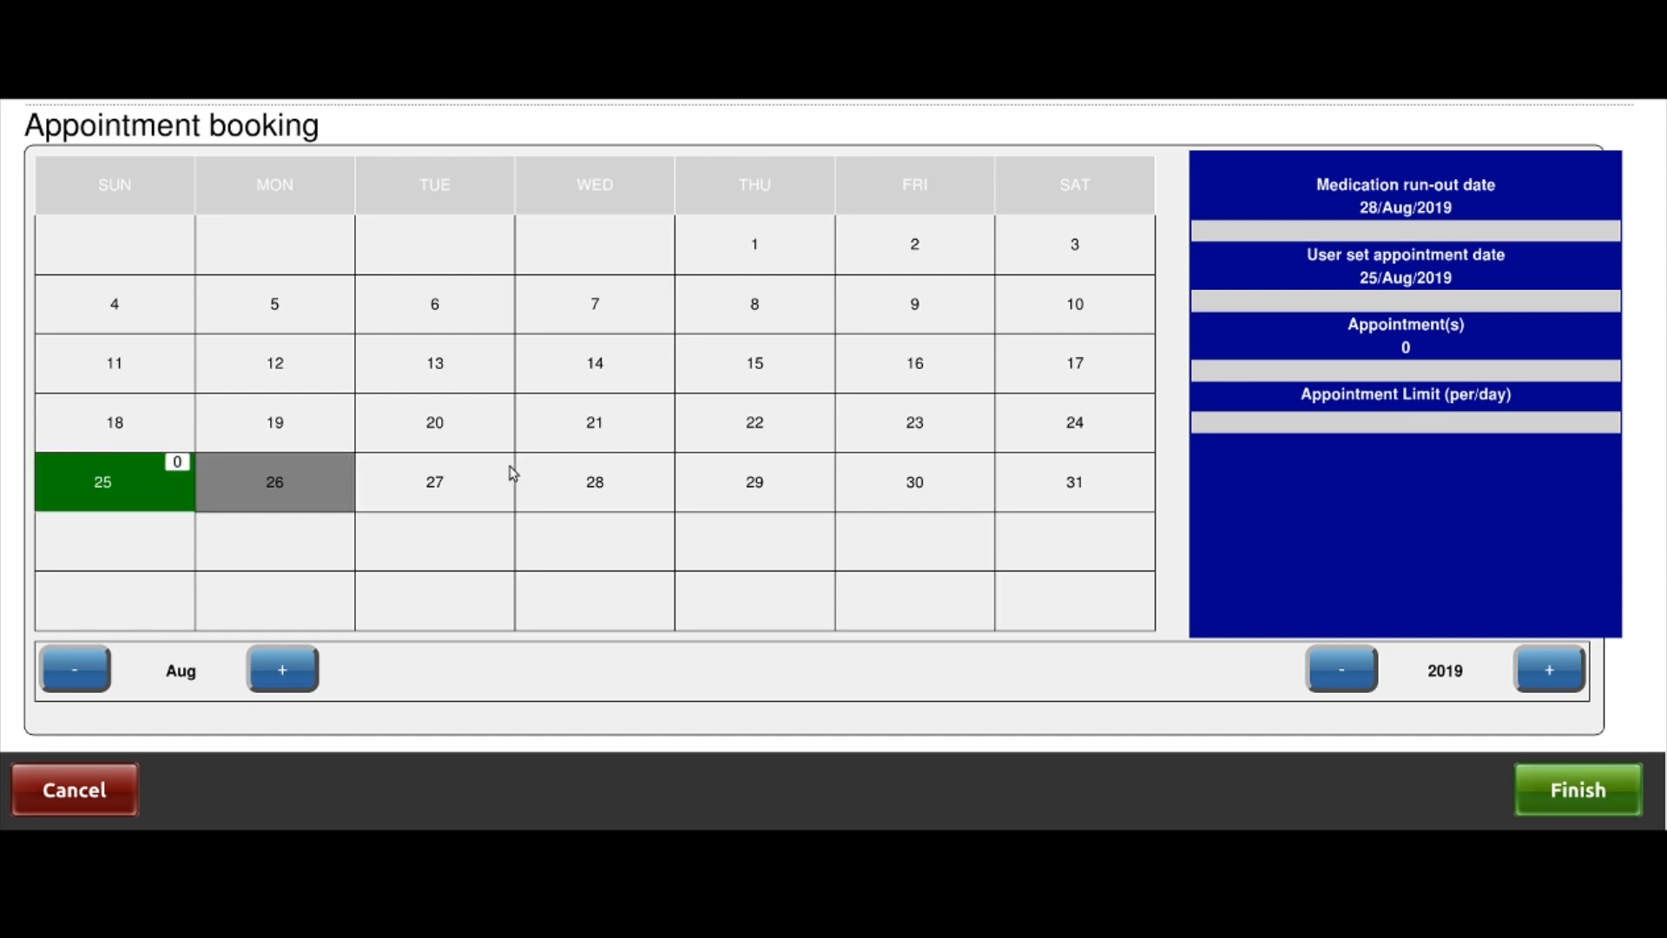
pyautogui.click(266, 487)
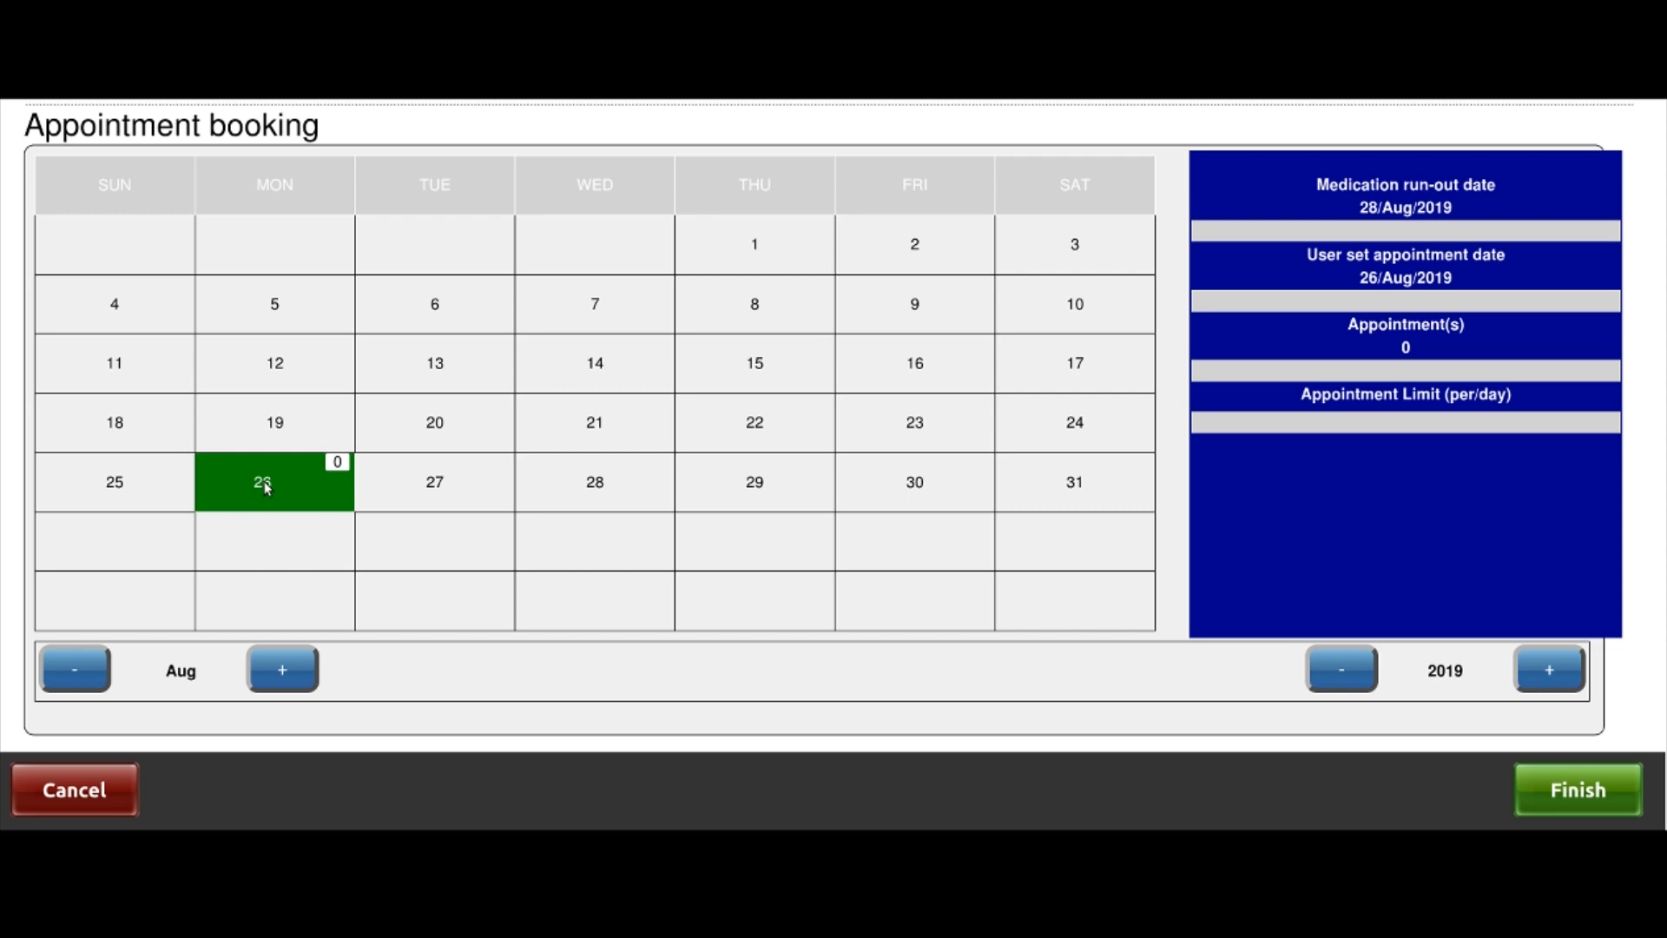
pyautogui.click(943, 426)
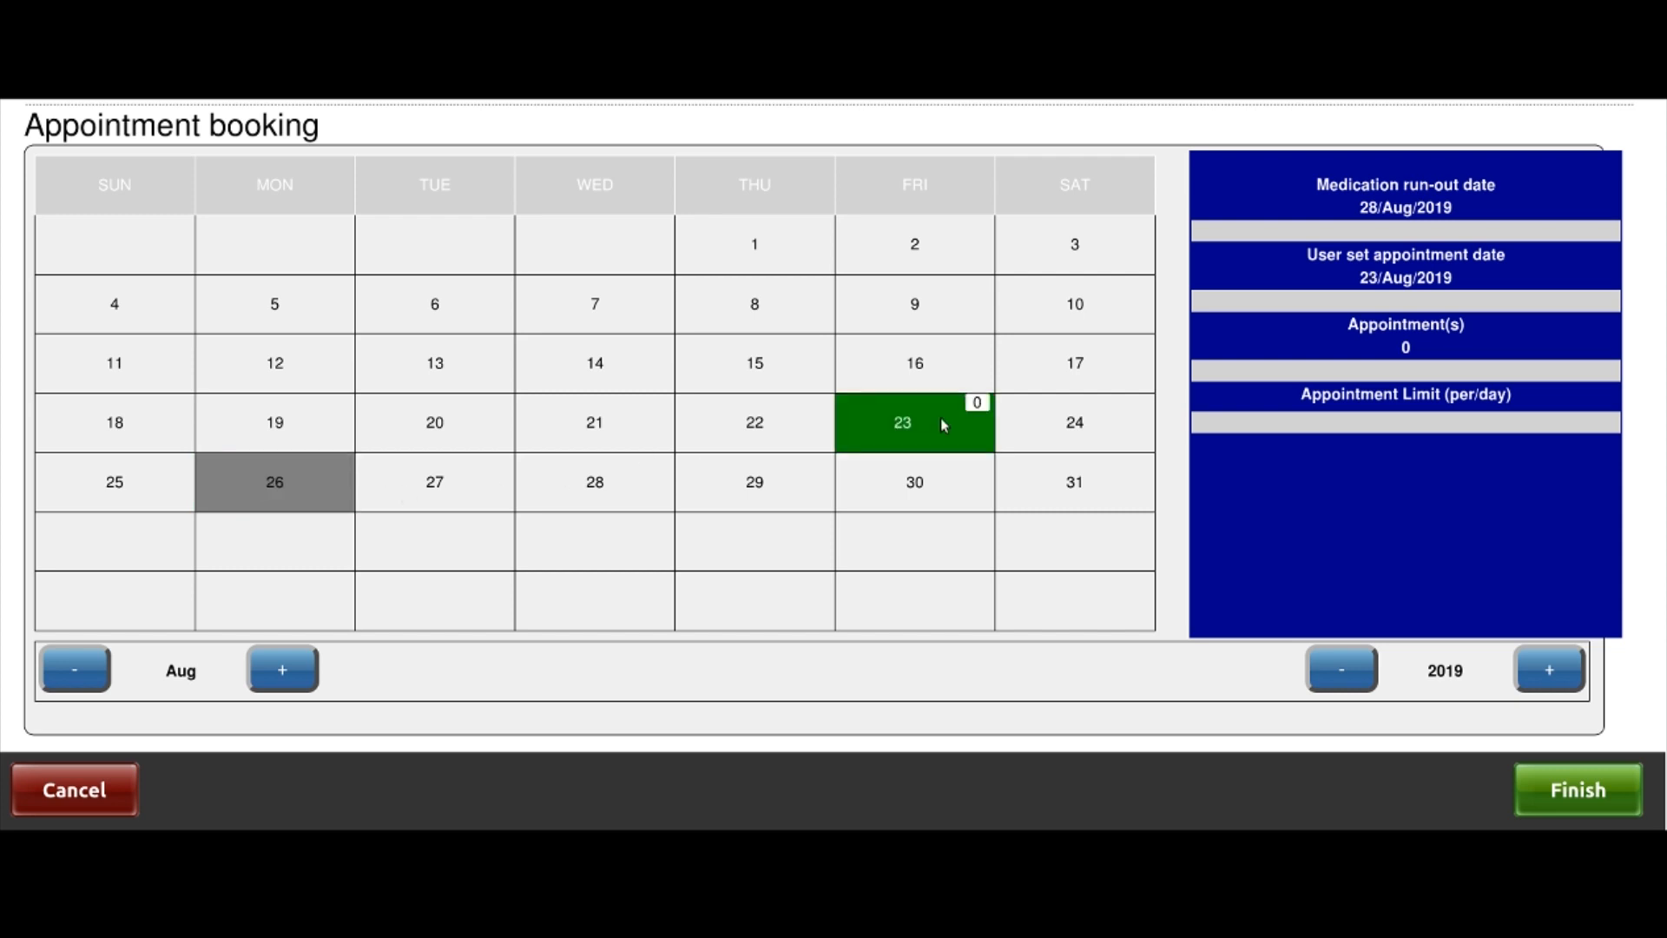
pyautogui.click(738, 423)
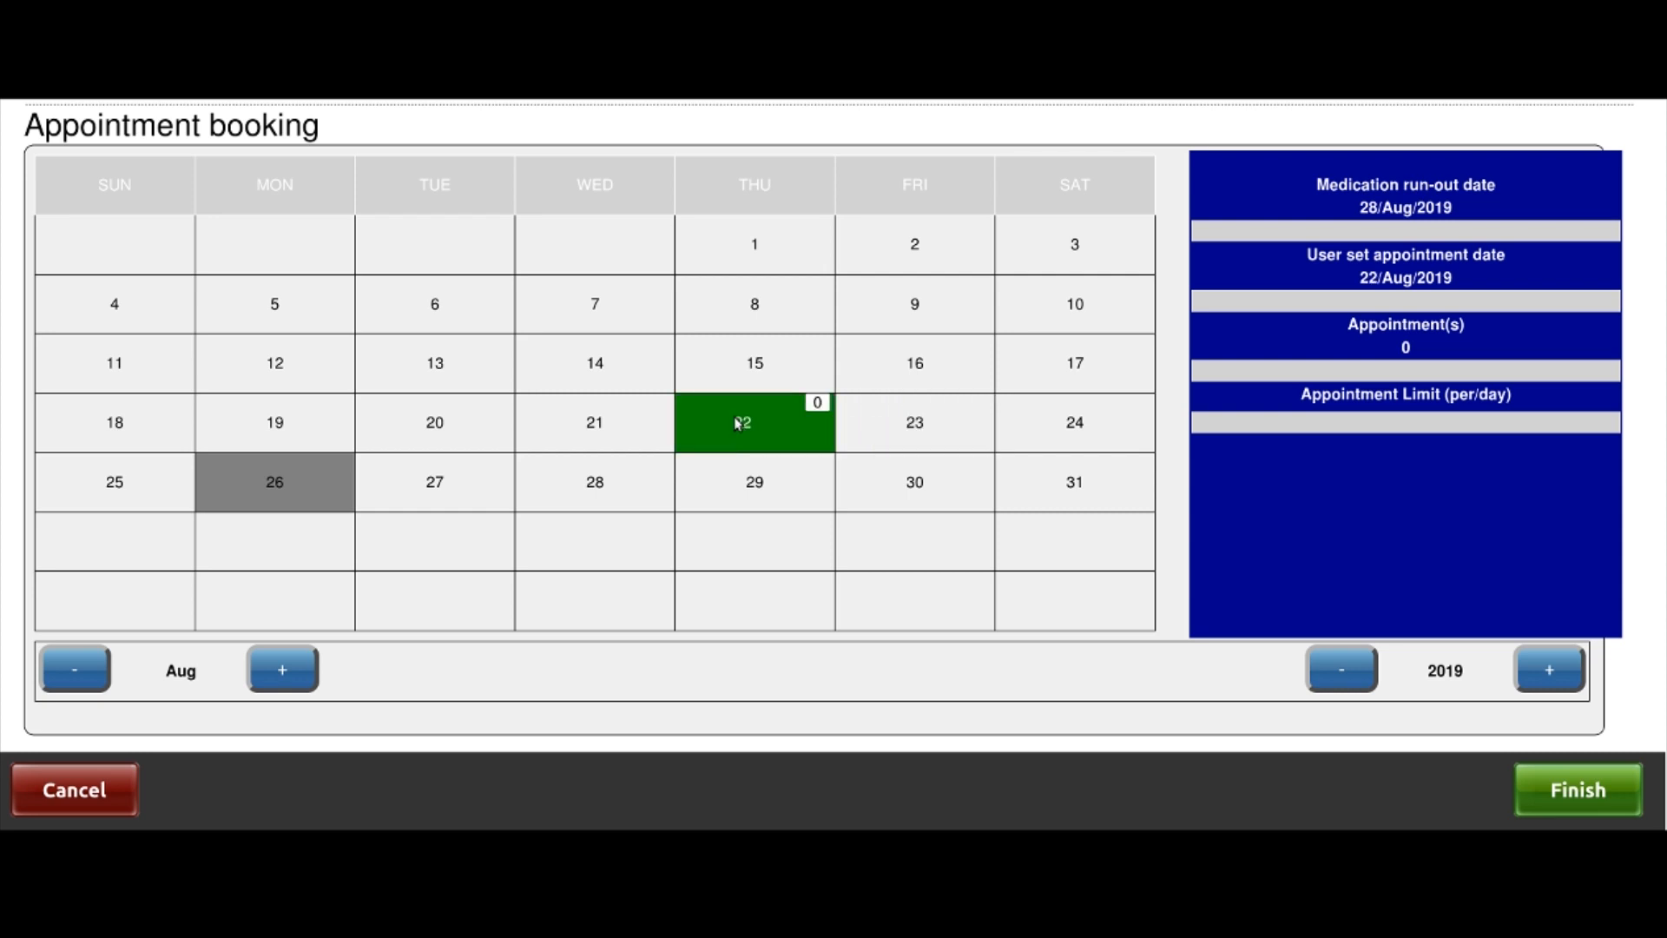
pyautogui.click(295, 488)
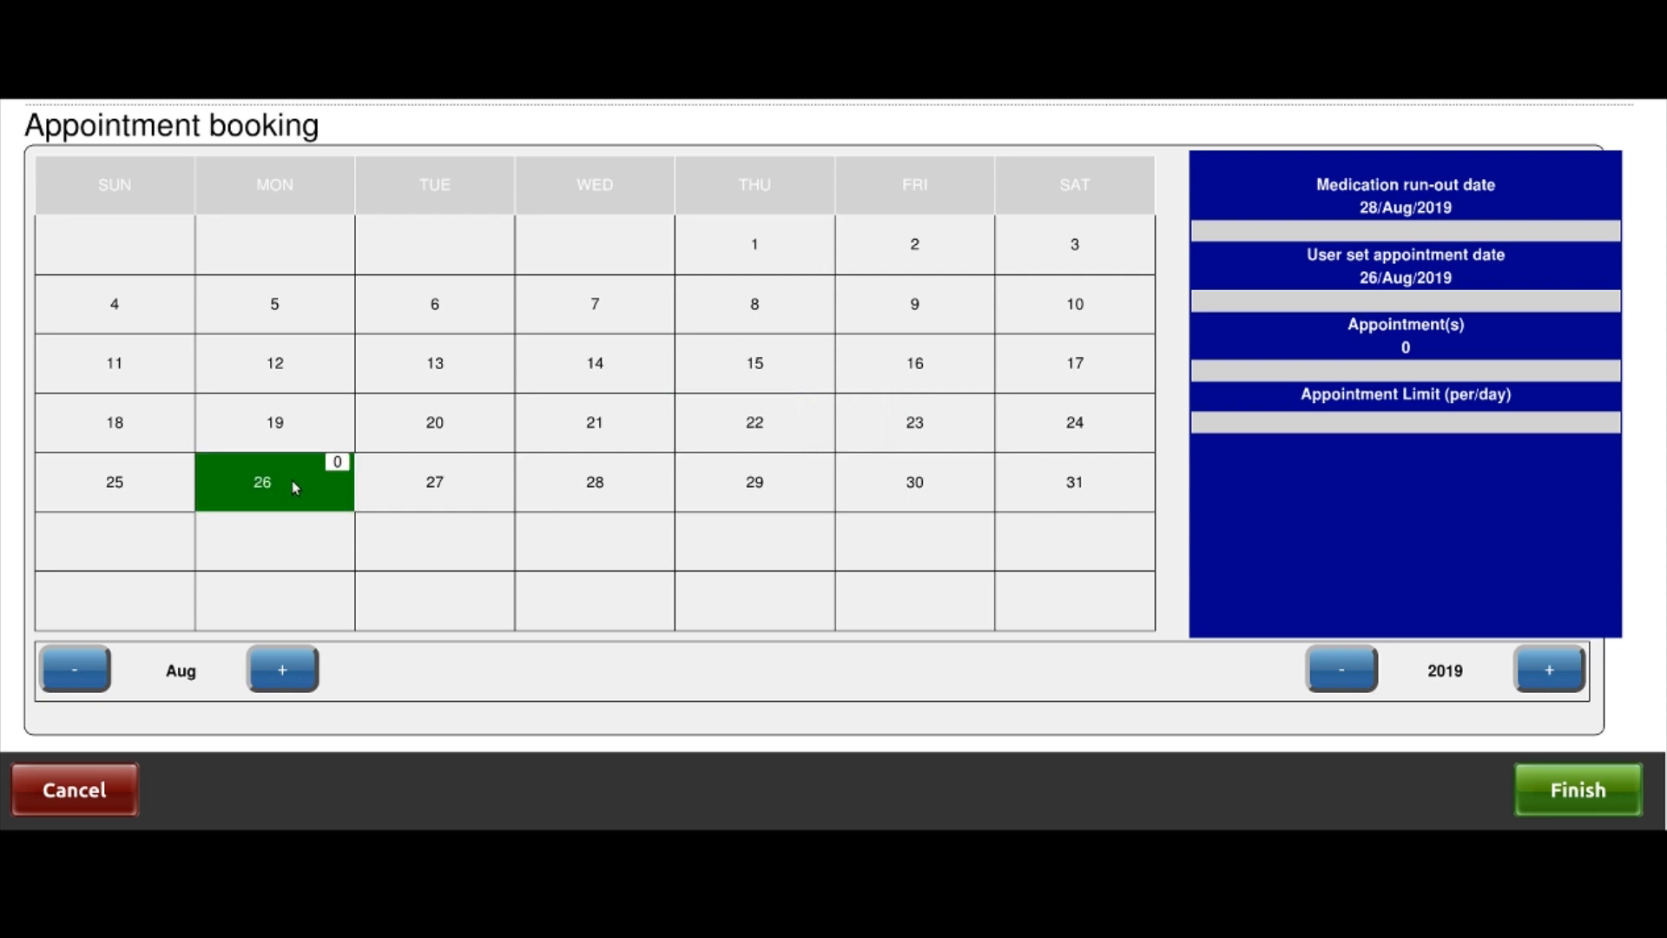
pyautogui.click(1611, 801)
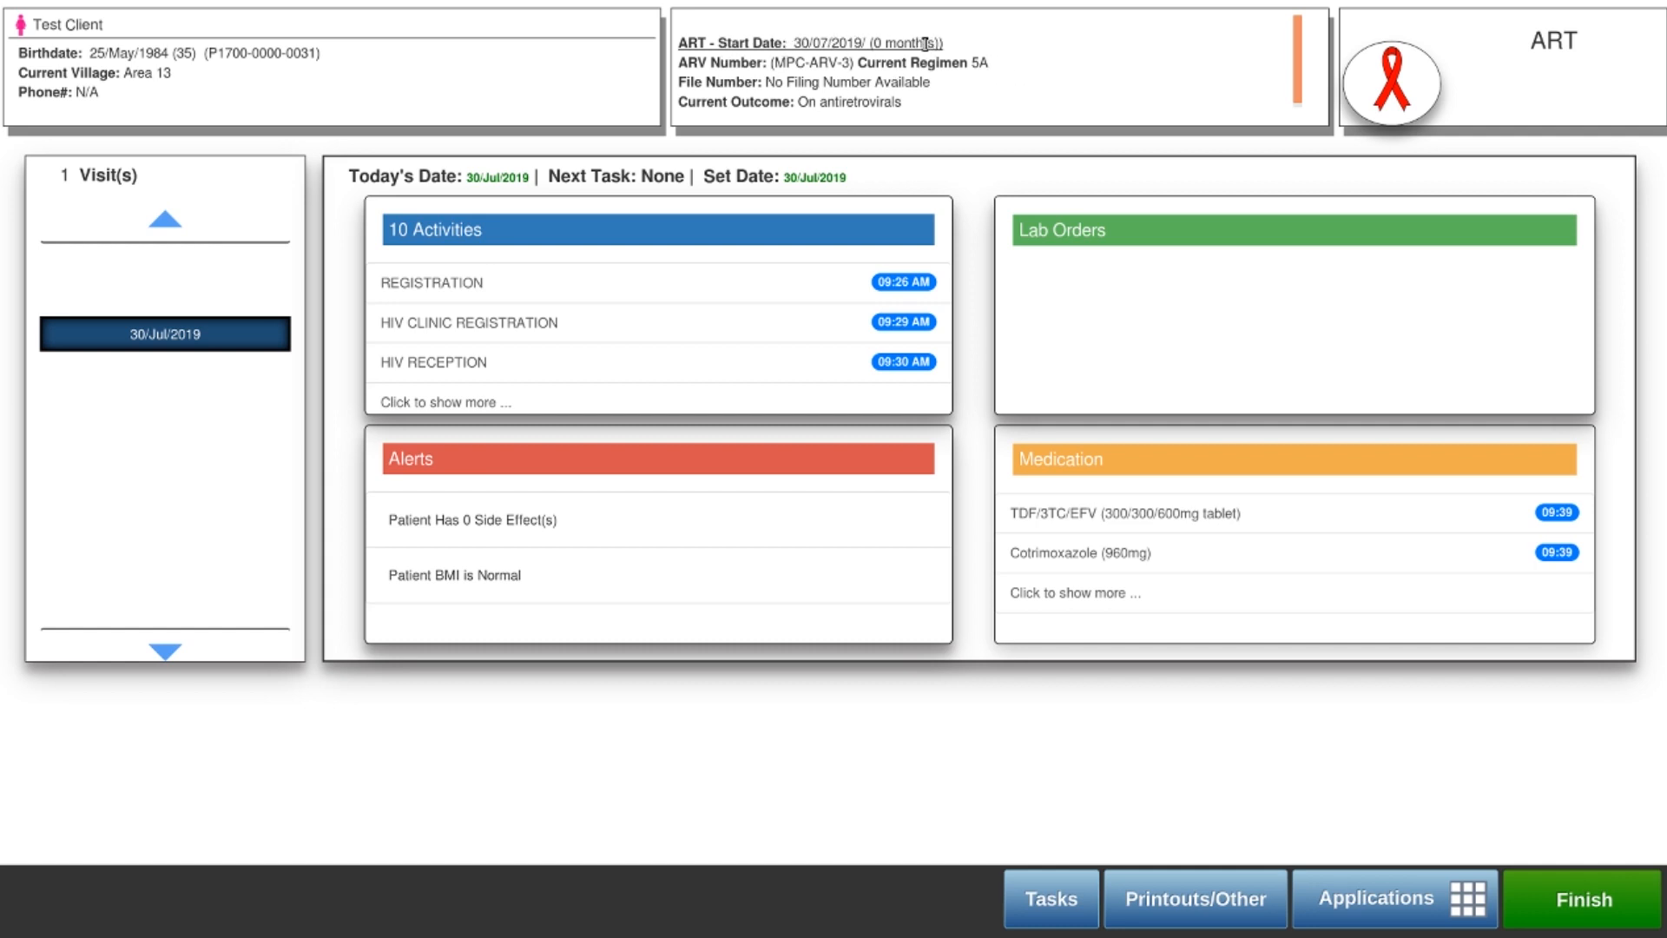
# Highlight the time since ART start, ARV number, current regimen and outcome on the dashboard
pyautogui.moveTo(935, 43); pyautogui.dragTo(875, 41)
pyautogui.moveTo(779, 62); pyautogui.dragTo(1052, 136)
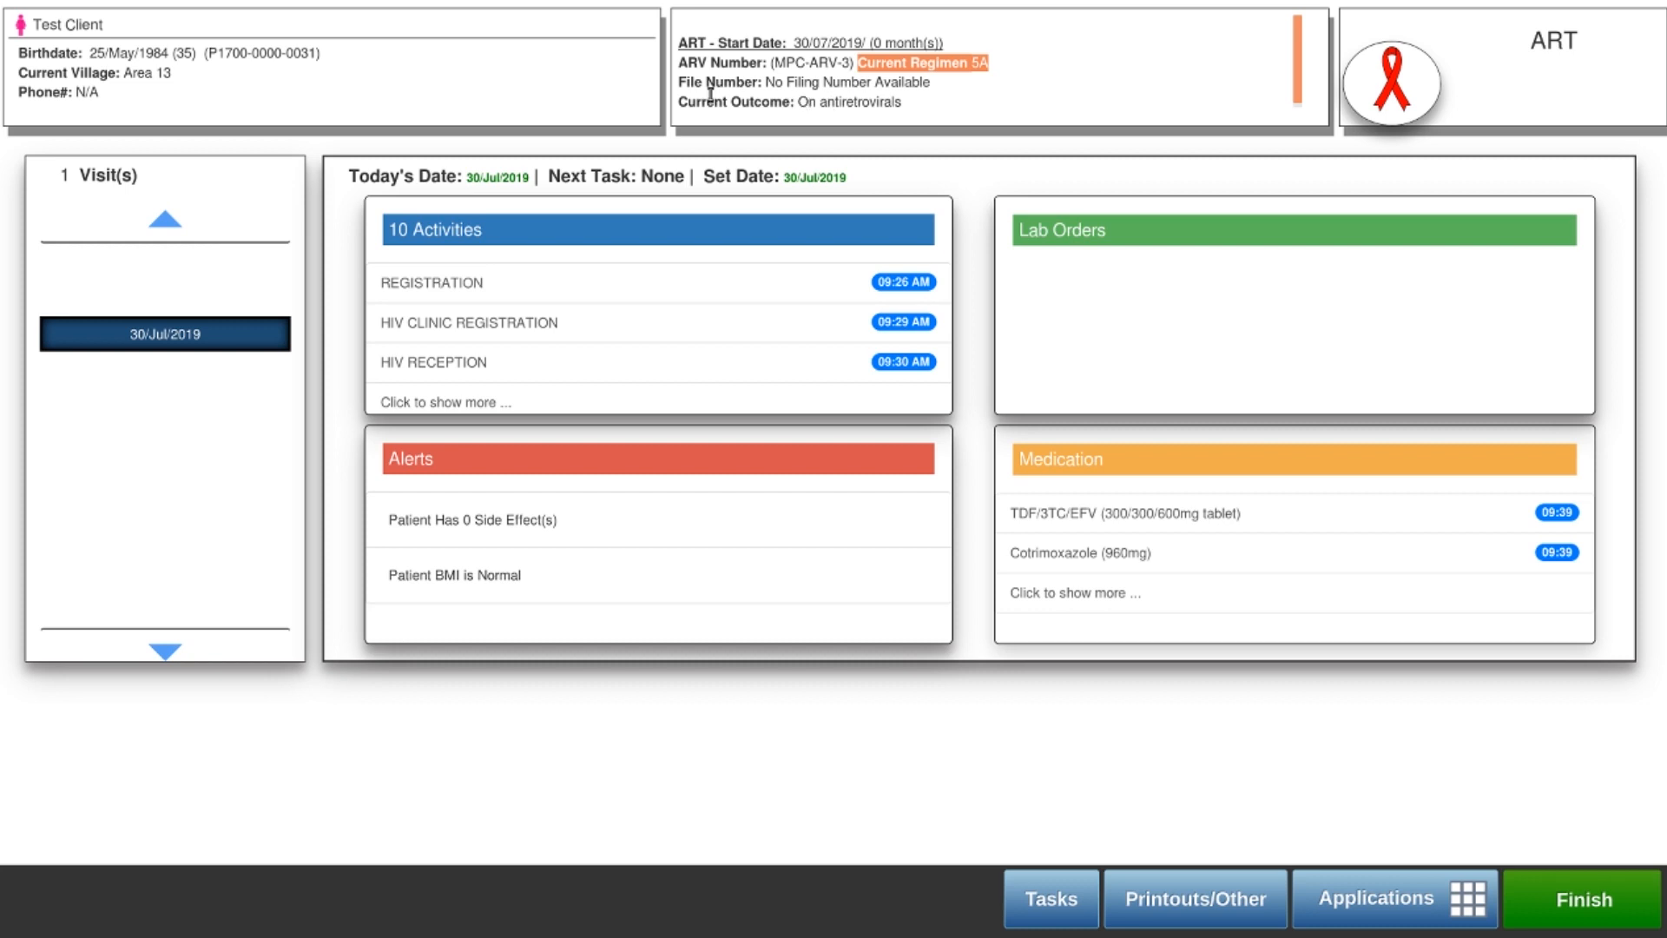
pyautogui.moveTo(905, 103); pyautogui.dragTo(813, 98)
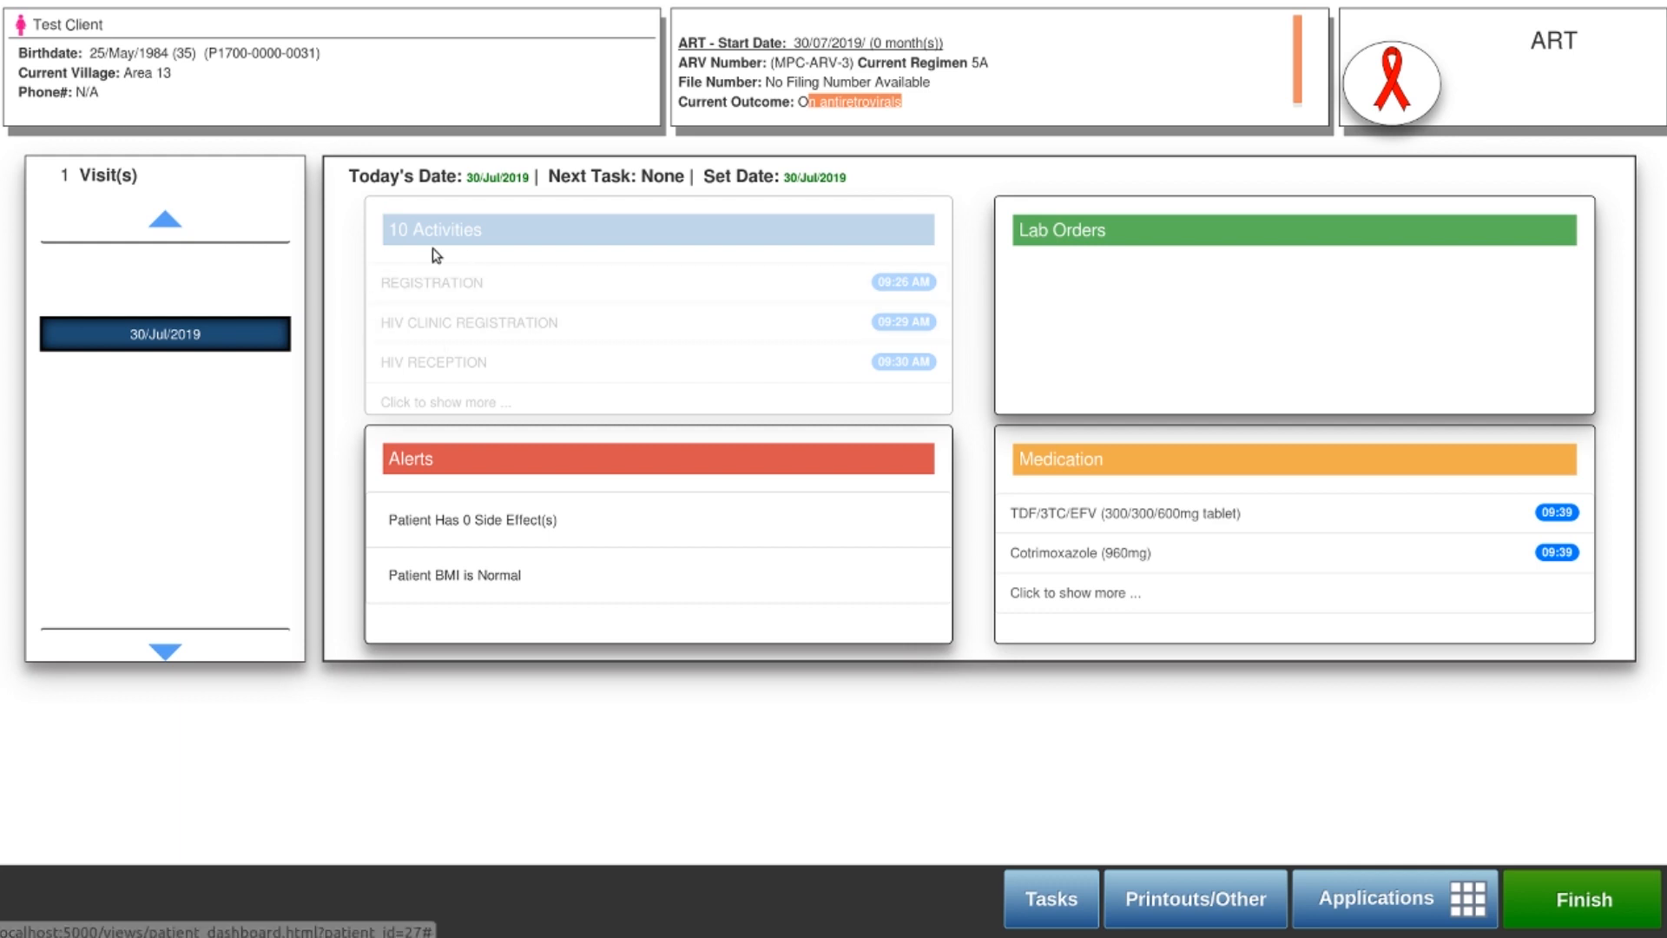
# View the Registration, HIV Clinic Registration, Vitals, Staging, Consultation and Treatment observations
pyautogui.click(469, 300)
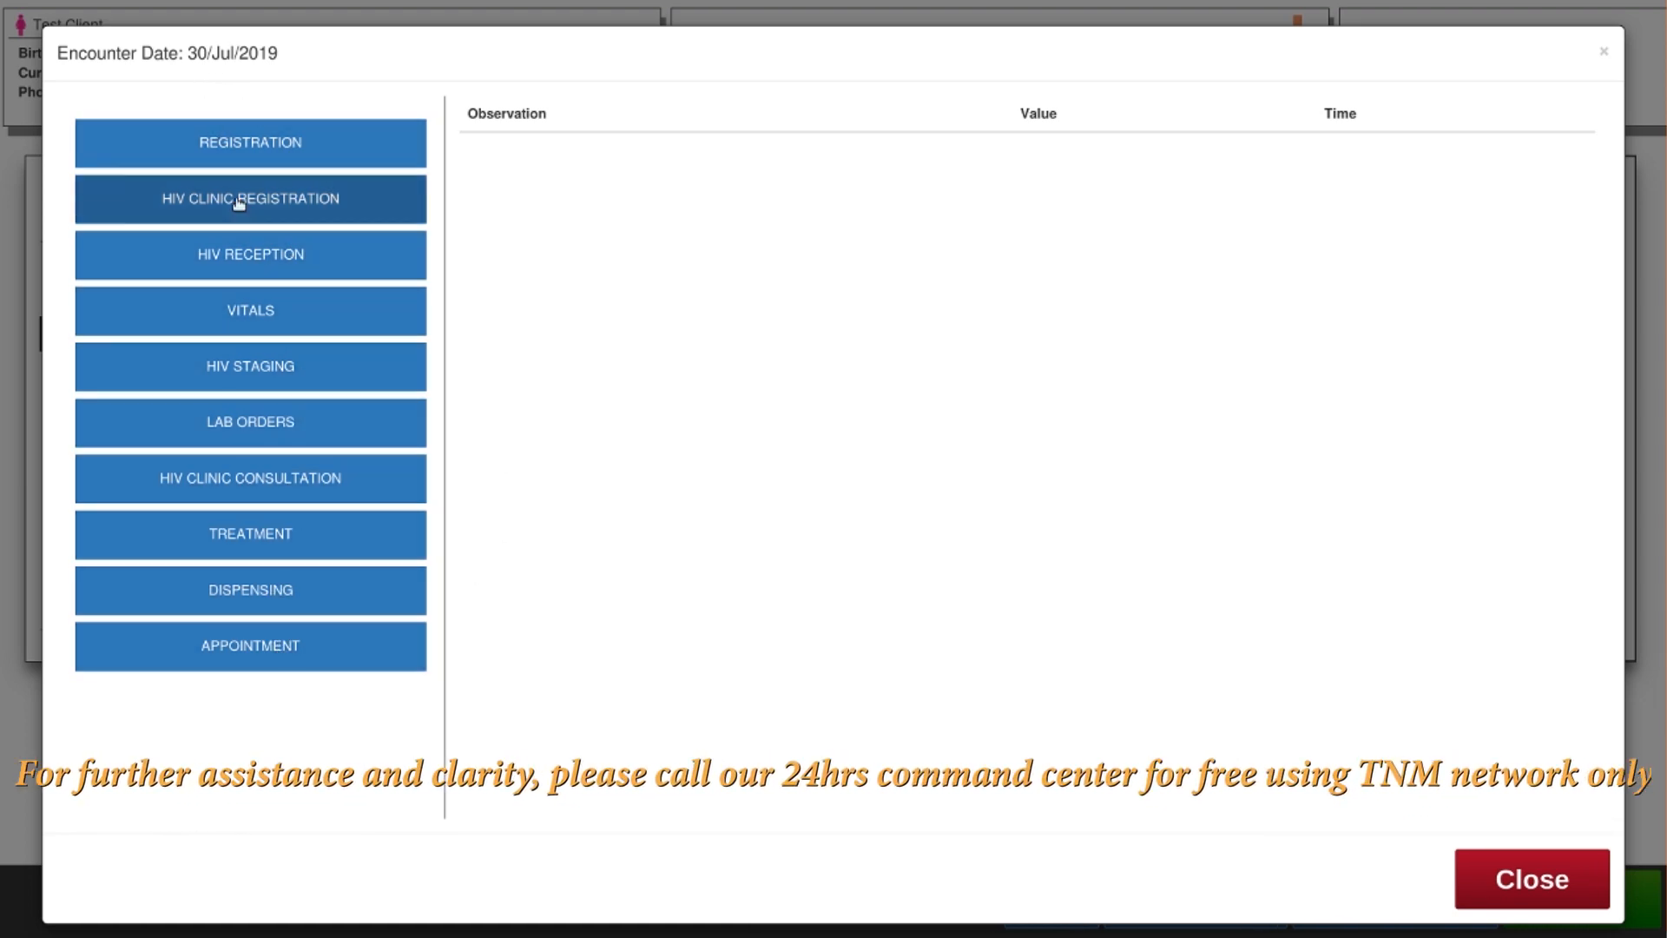
pyautogui.click(250, 141)
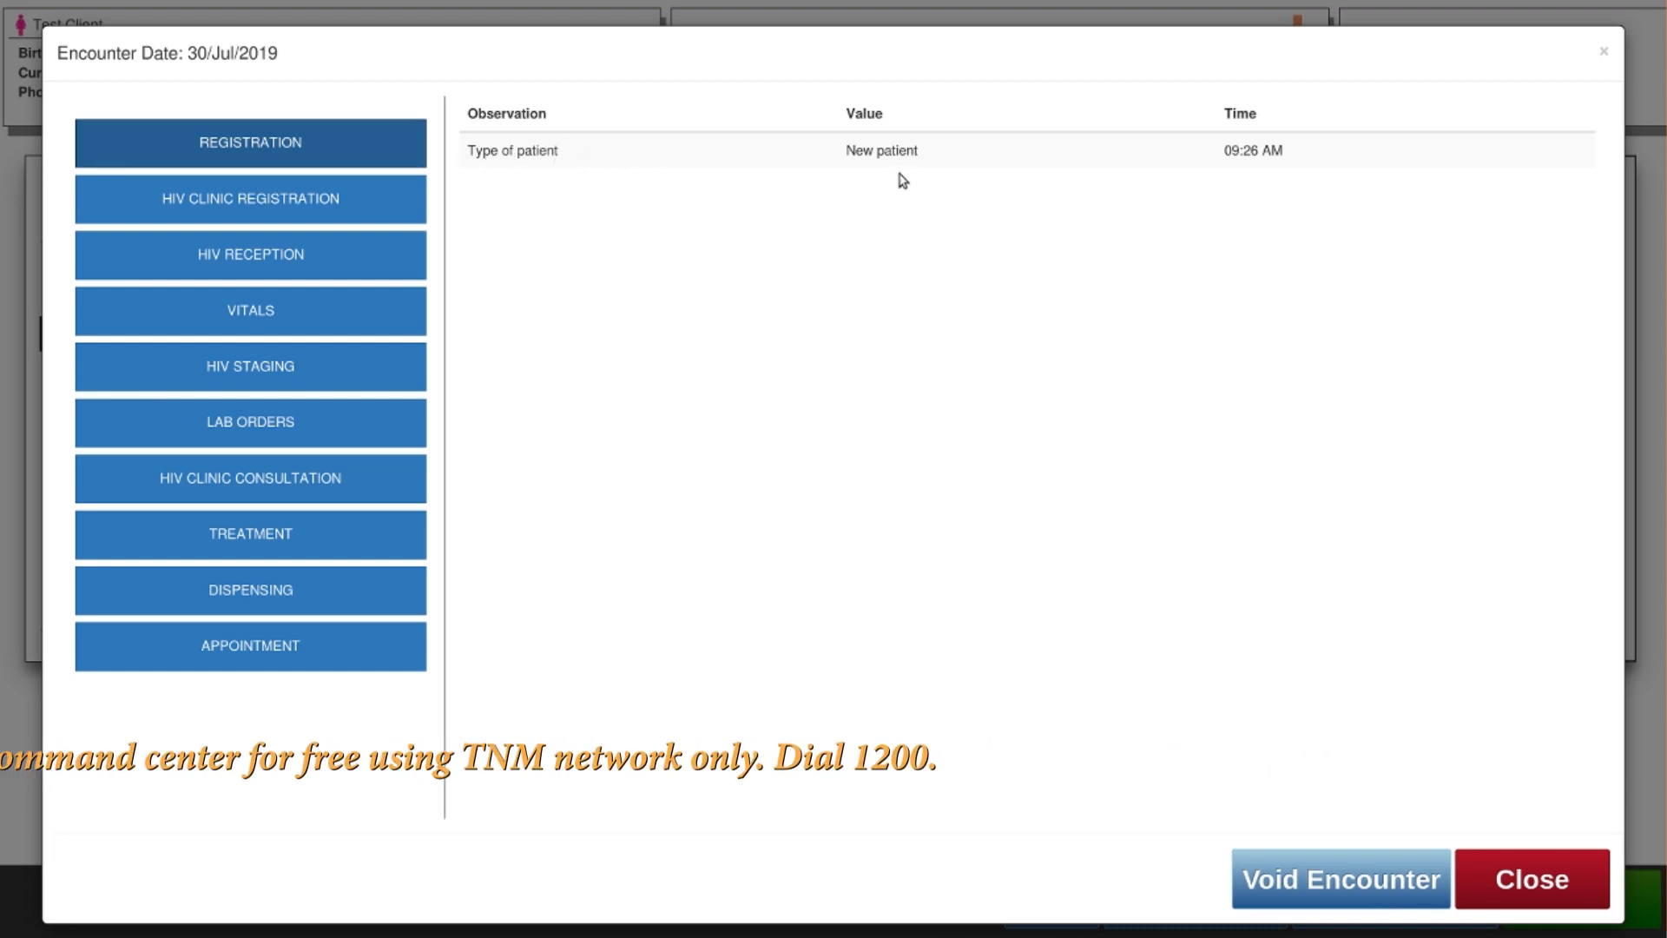
pyautogui.click(263, 202)
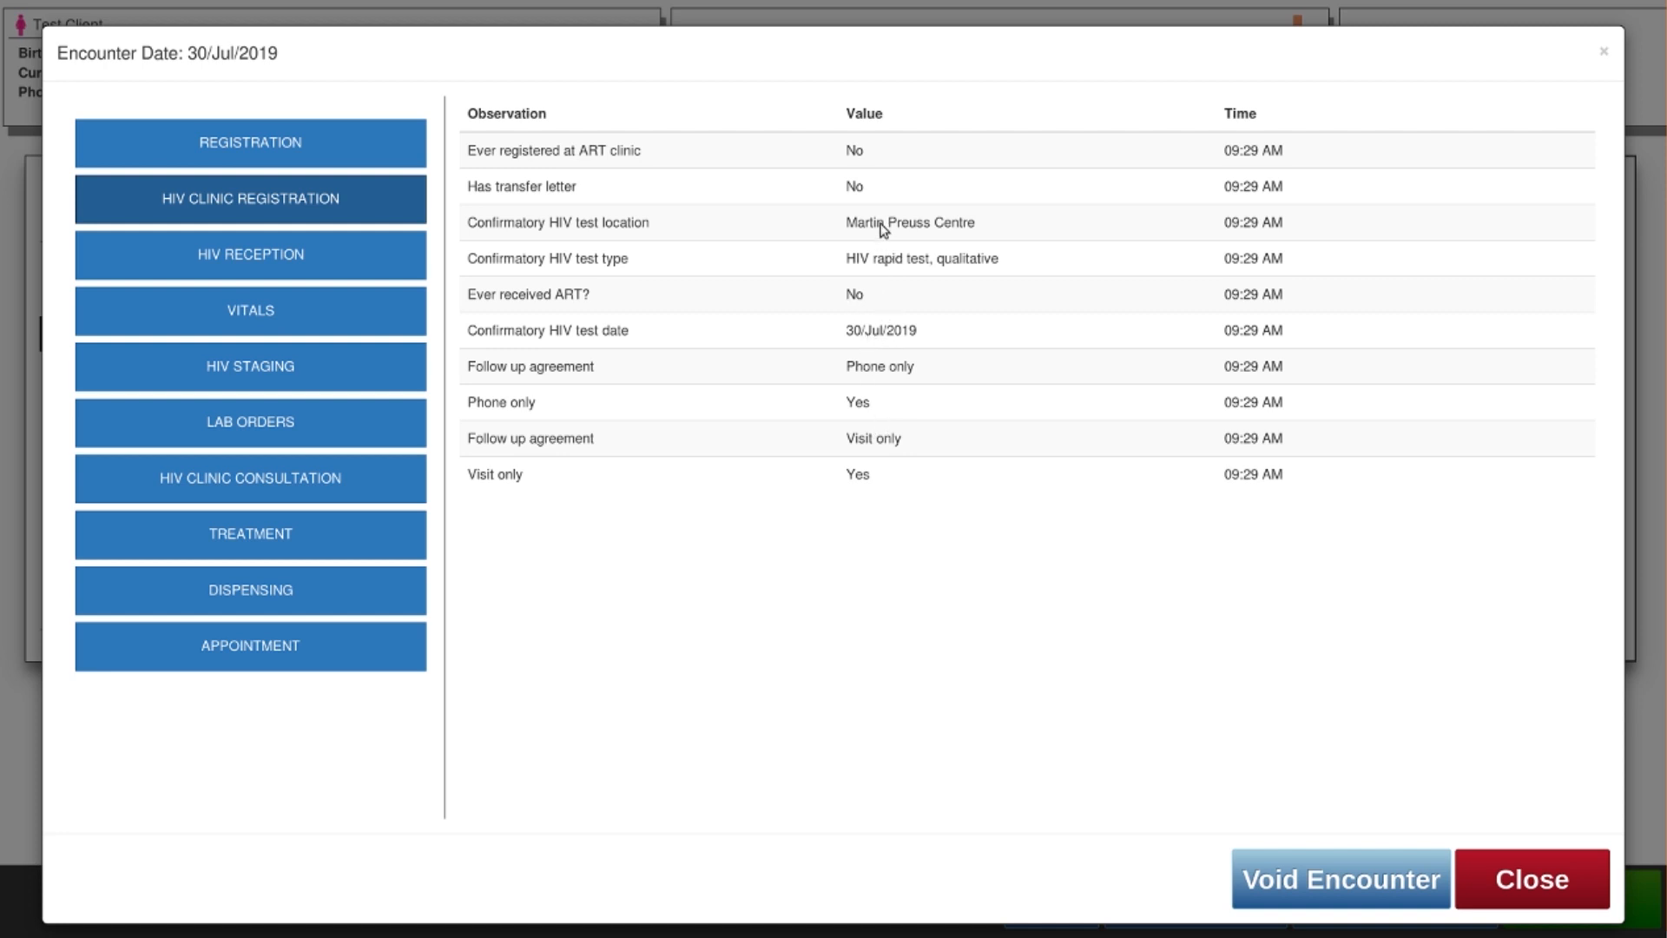
pyautogui.click(252, 311)
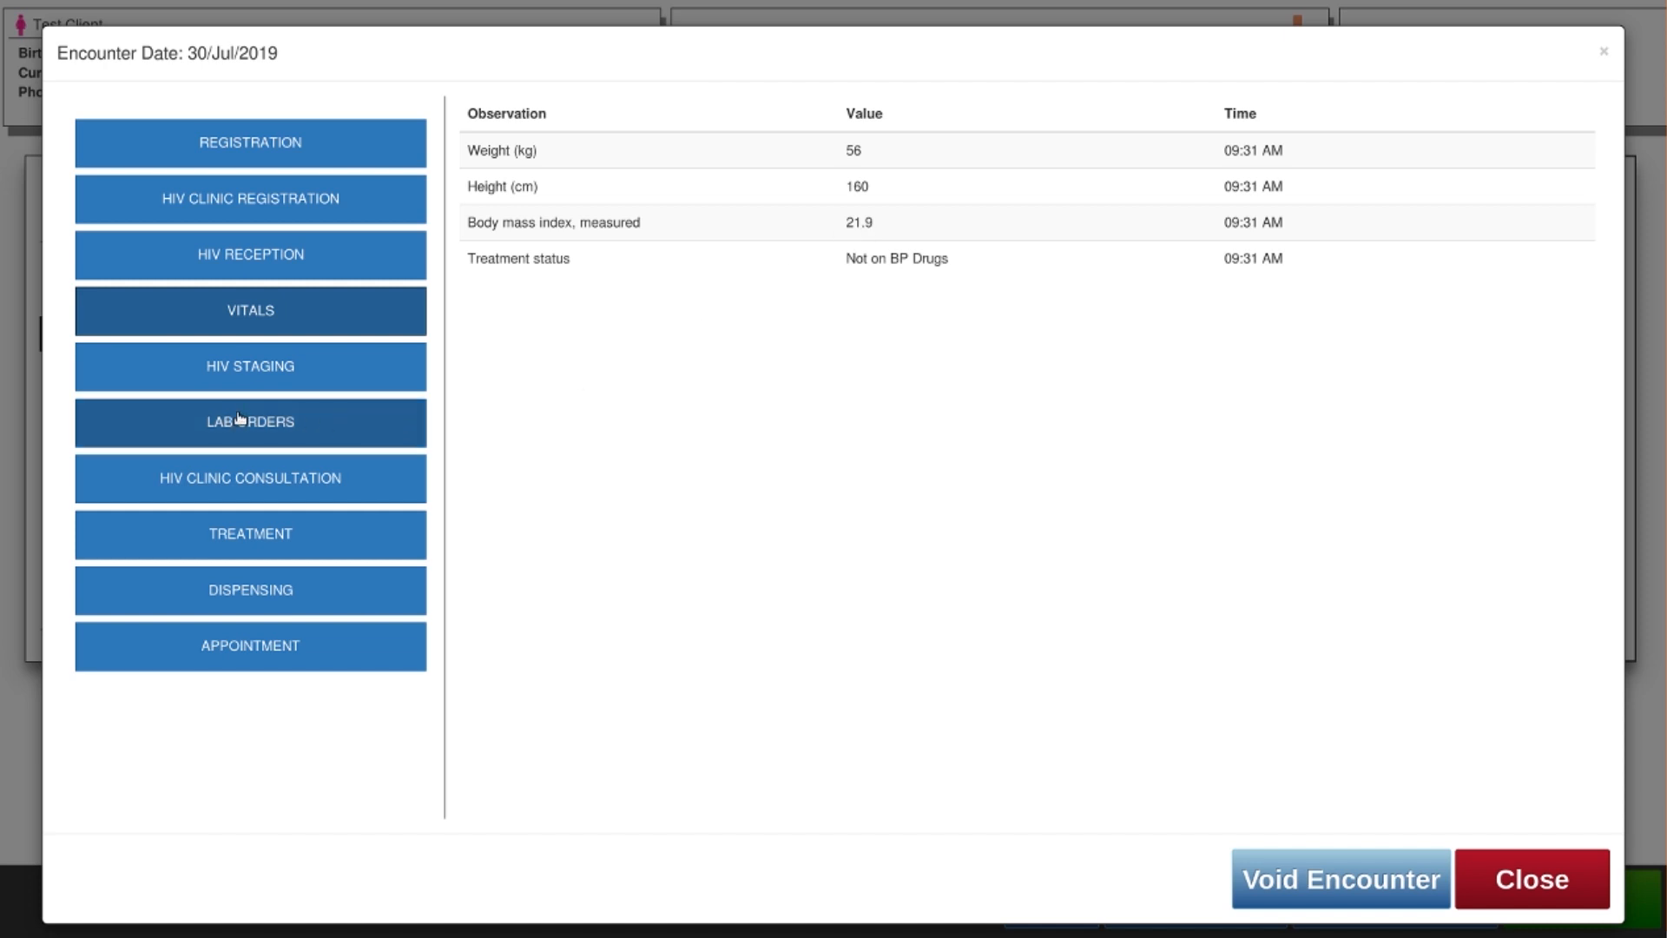
pyautogui.click(262, 374)
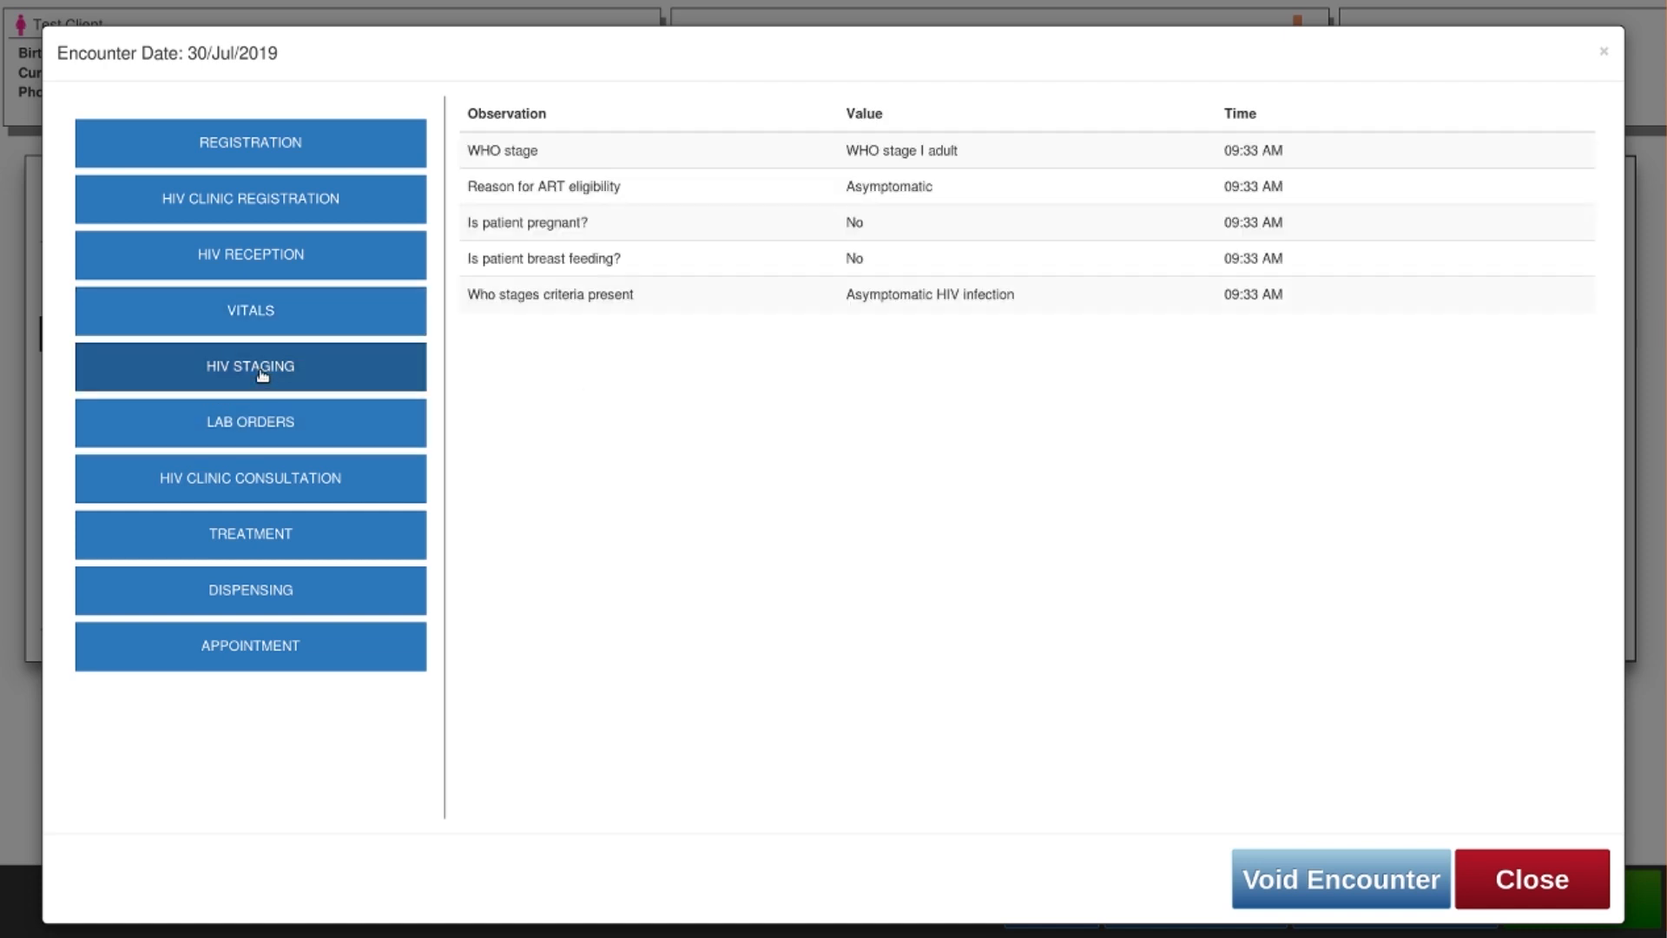
pyautogui.click(279, 479)
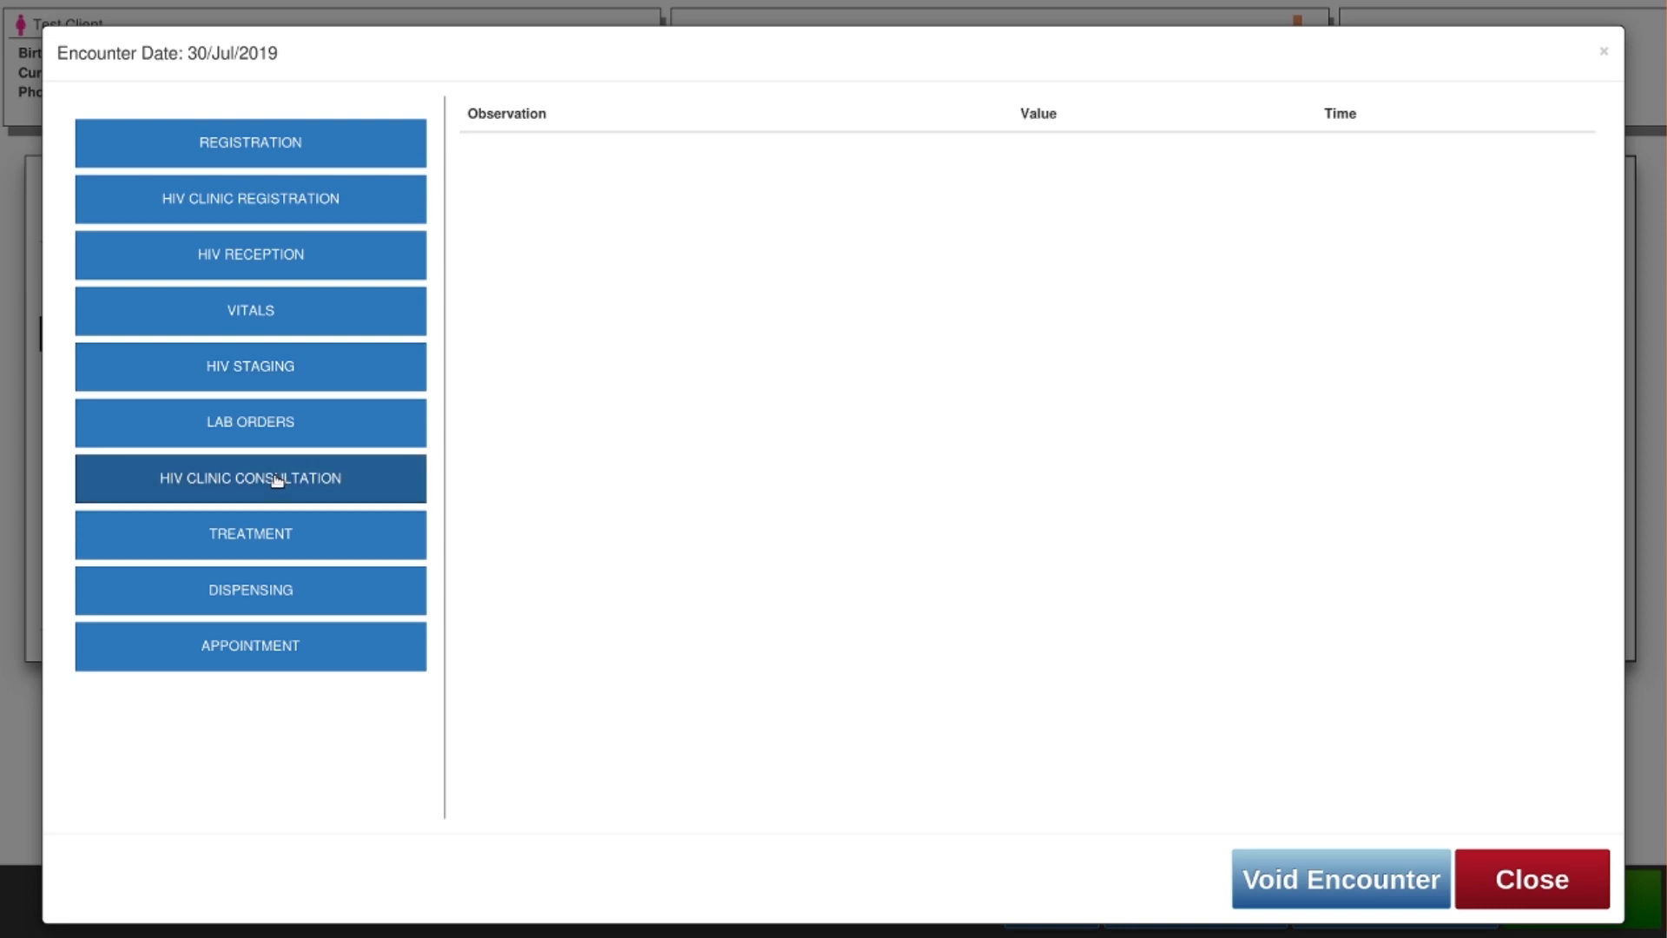
pyautogui.click(266, 538)
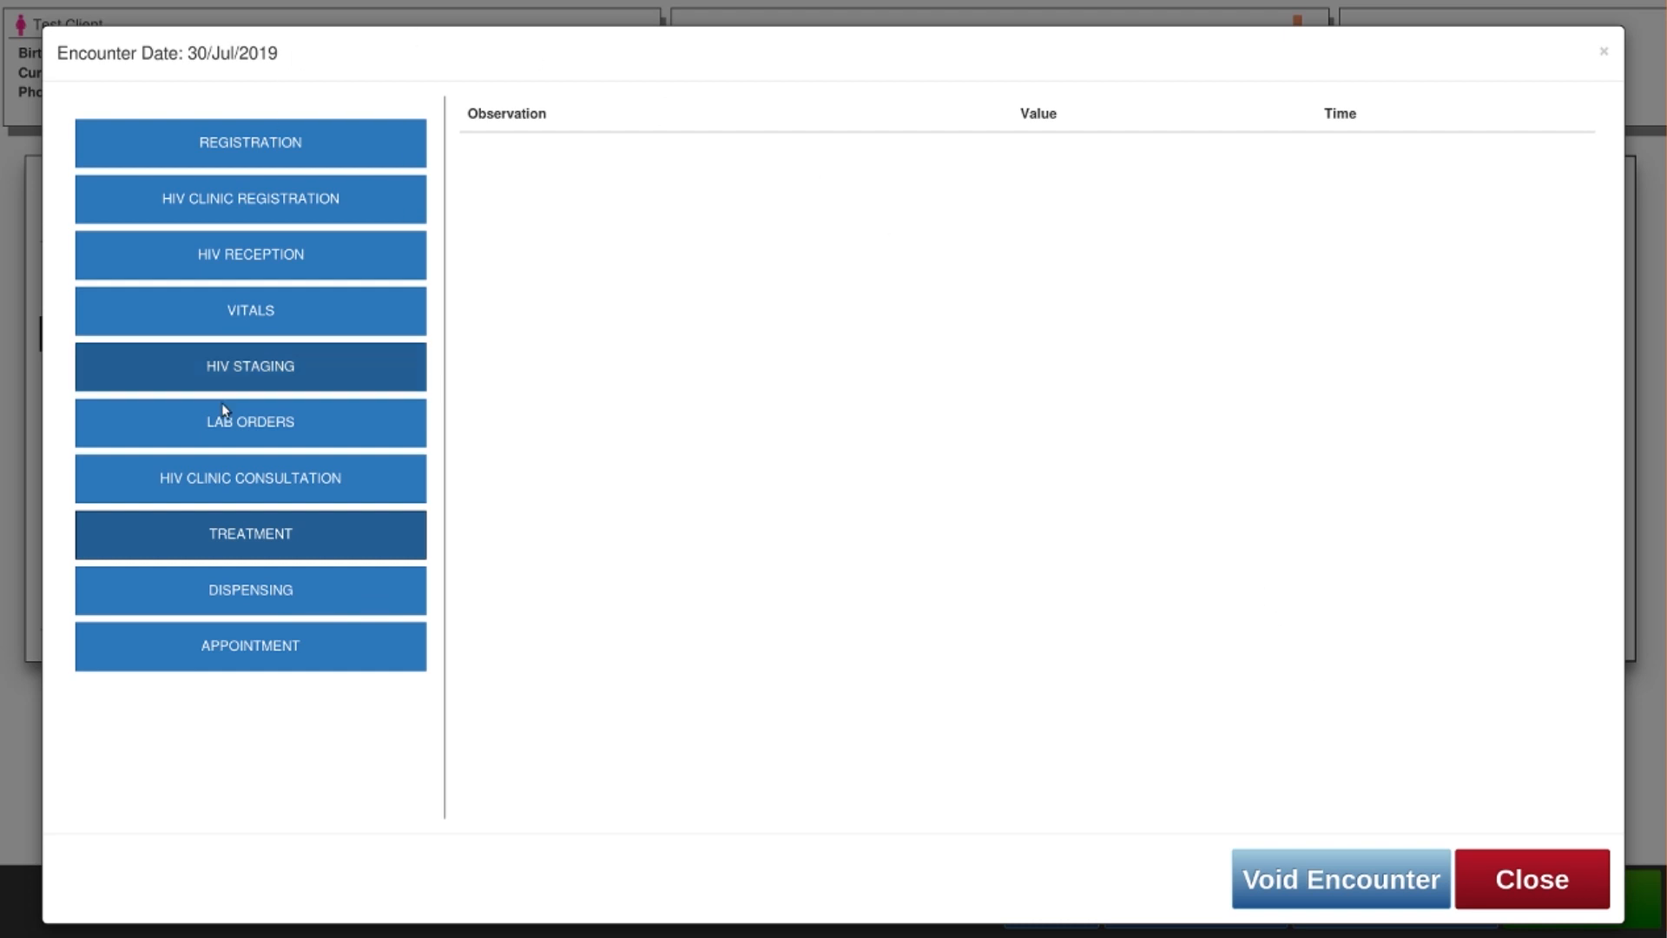
# Close the encounter dialog and finish the visit from the patient dashboard
pyautogui.click(1528, 881)
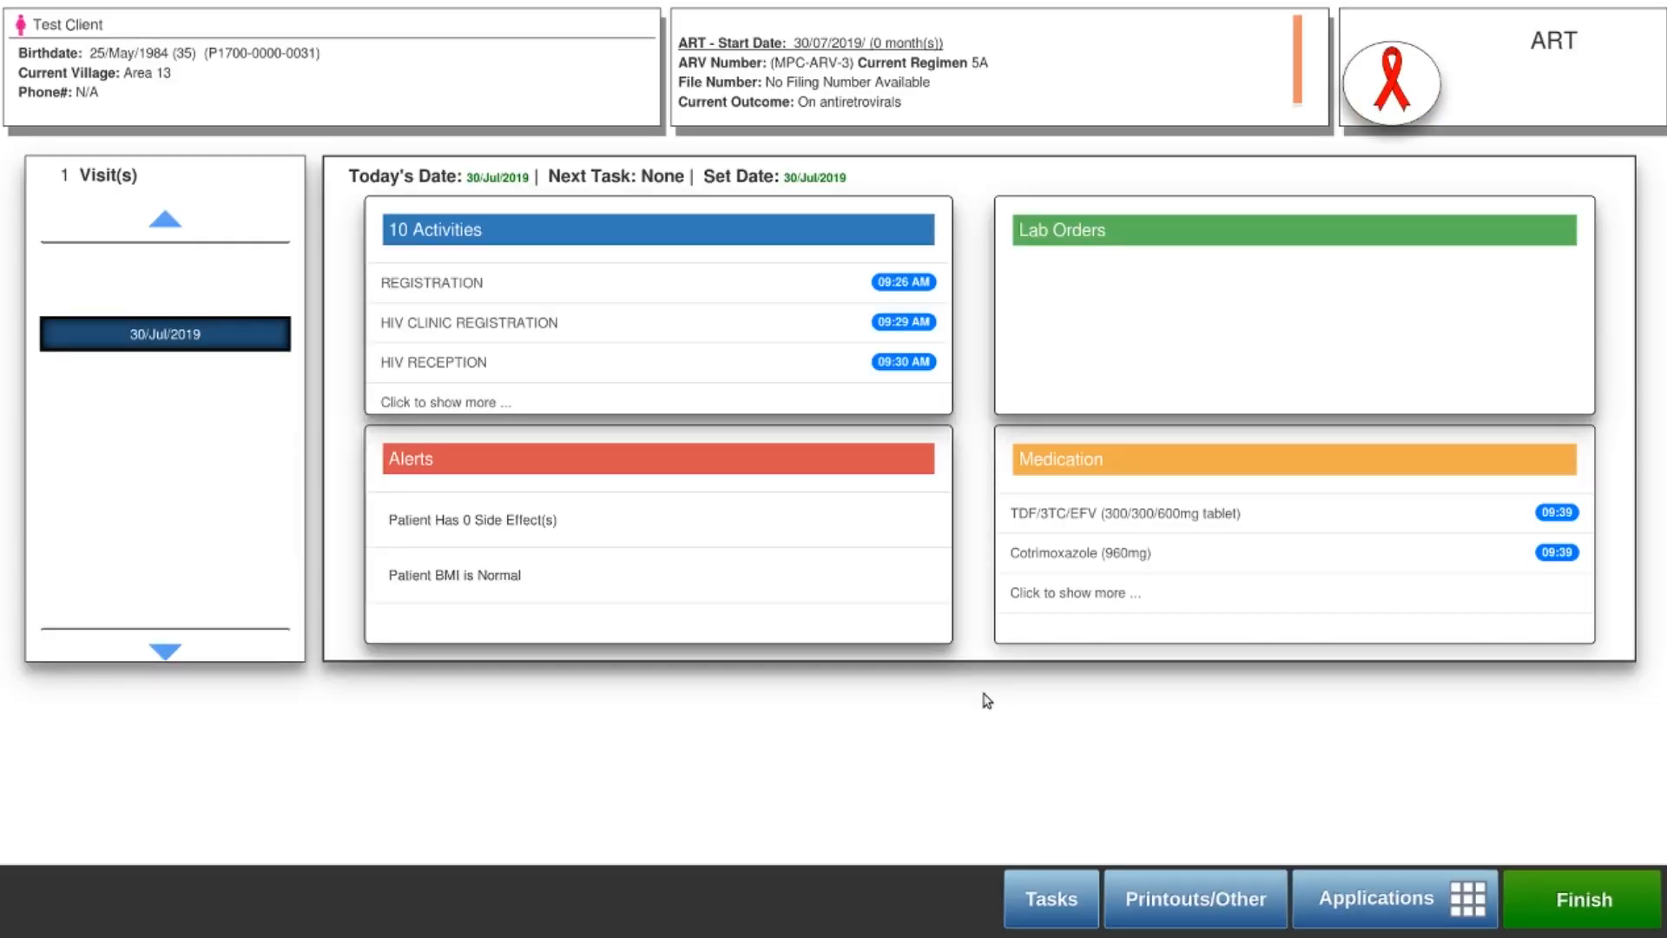
pyautogui.click(1068, 596)
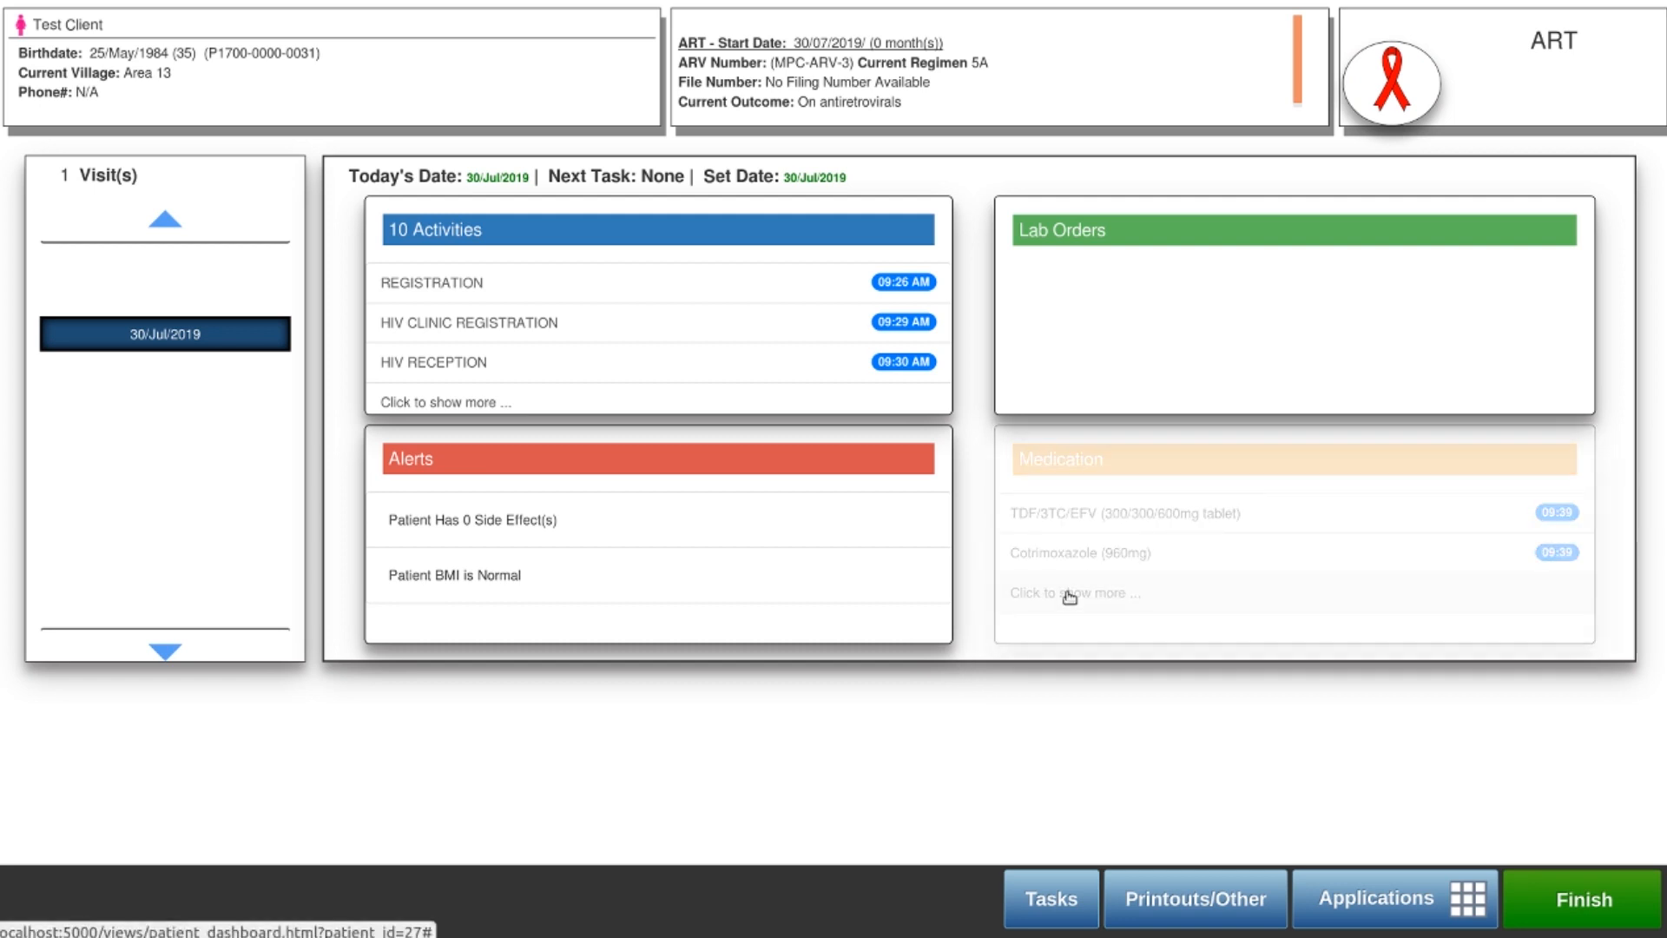
pyautogui.click(1562, 903)
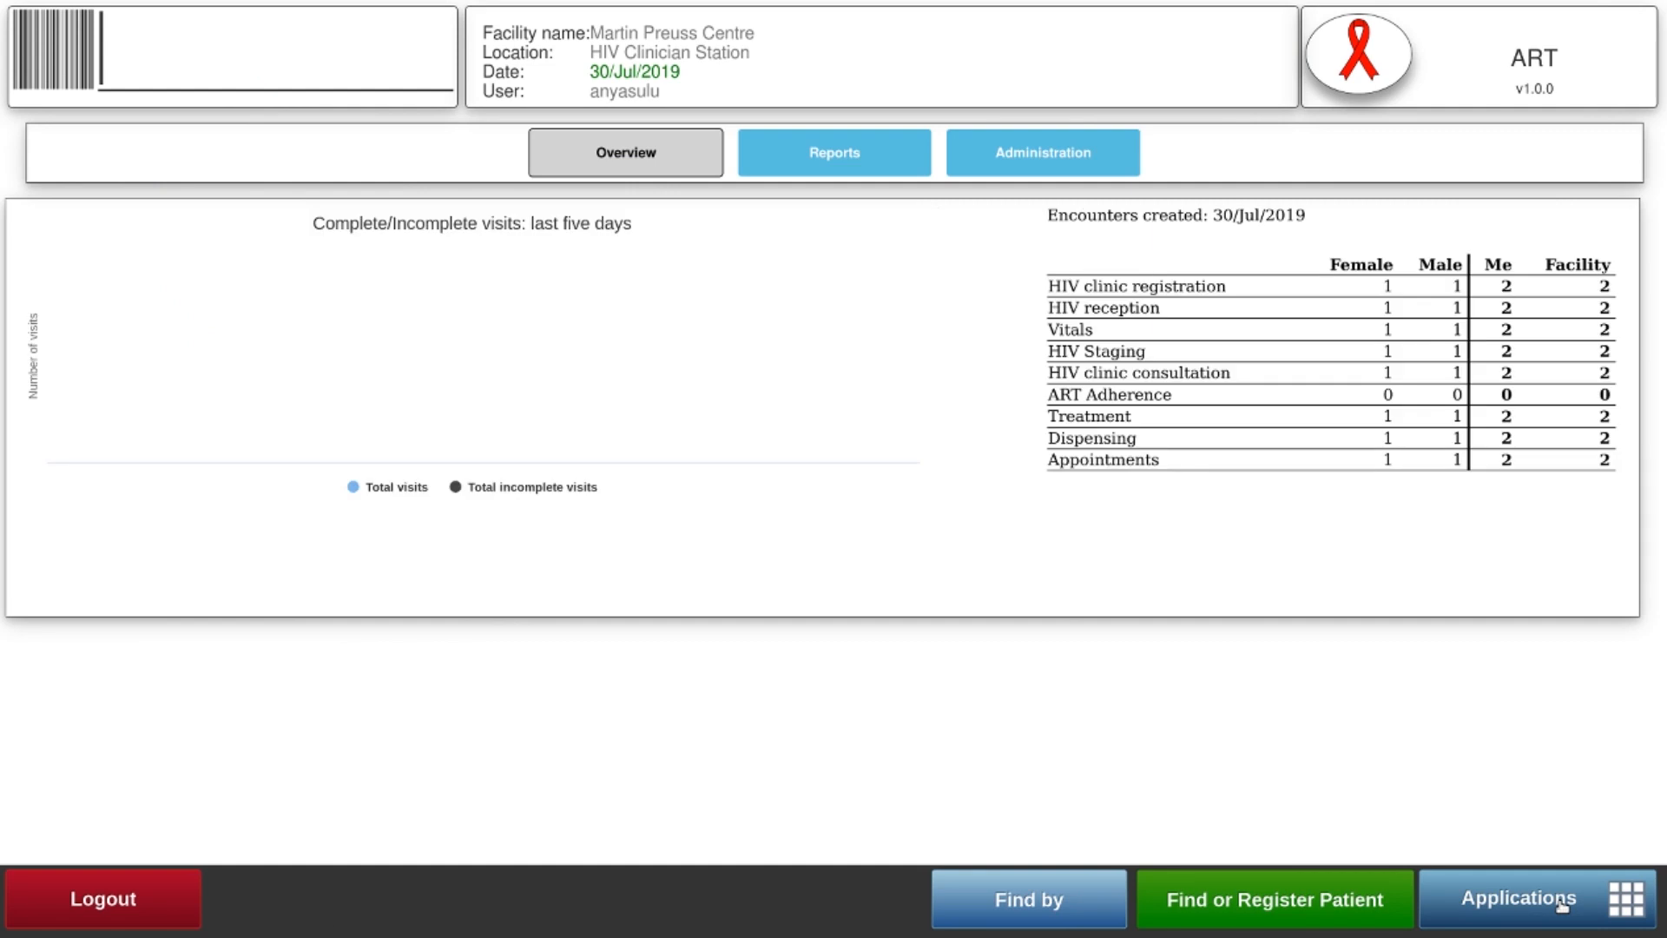
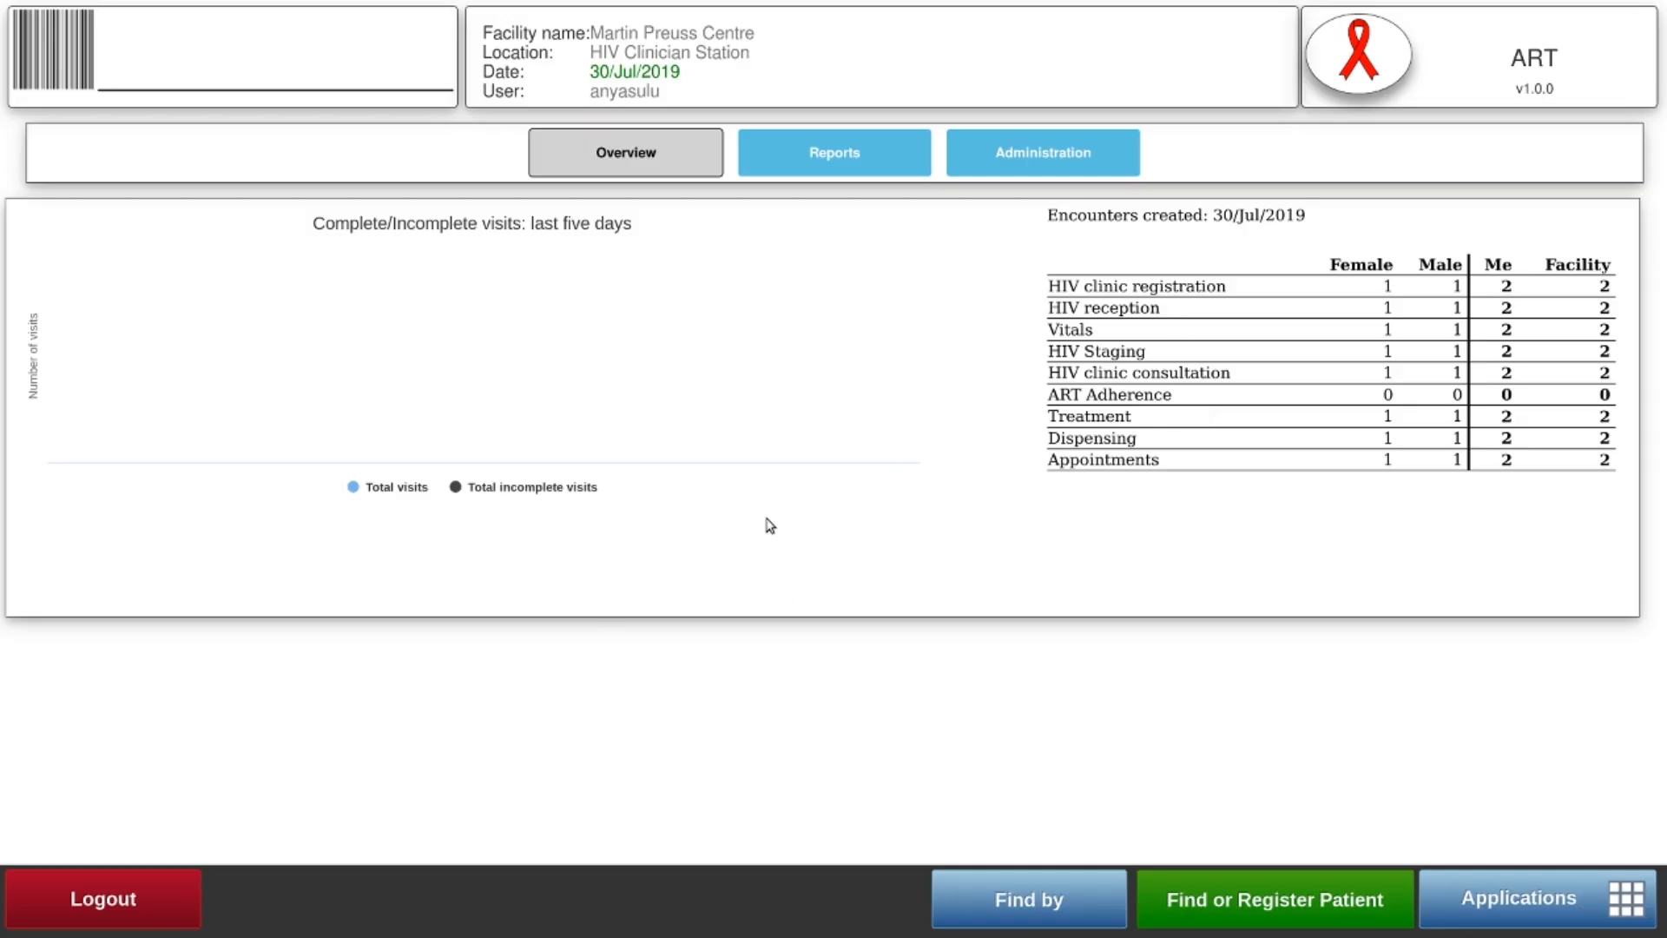
# Log out of the ART dashboard and confirm the logout prompt
pyautogui.click(134, 903)
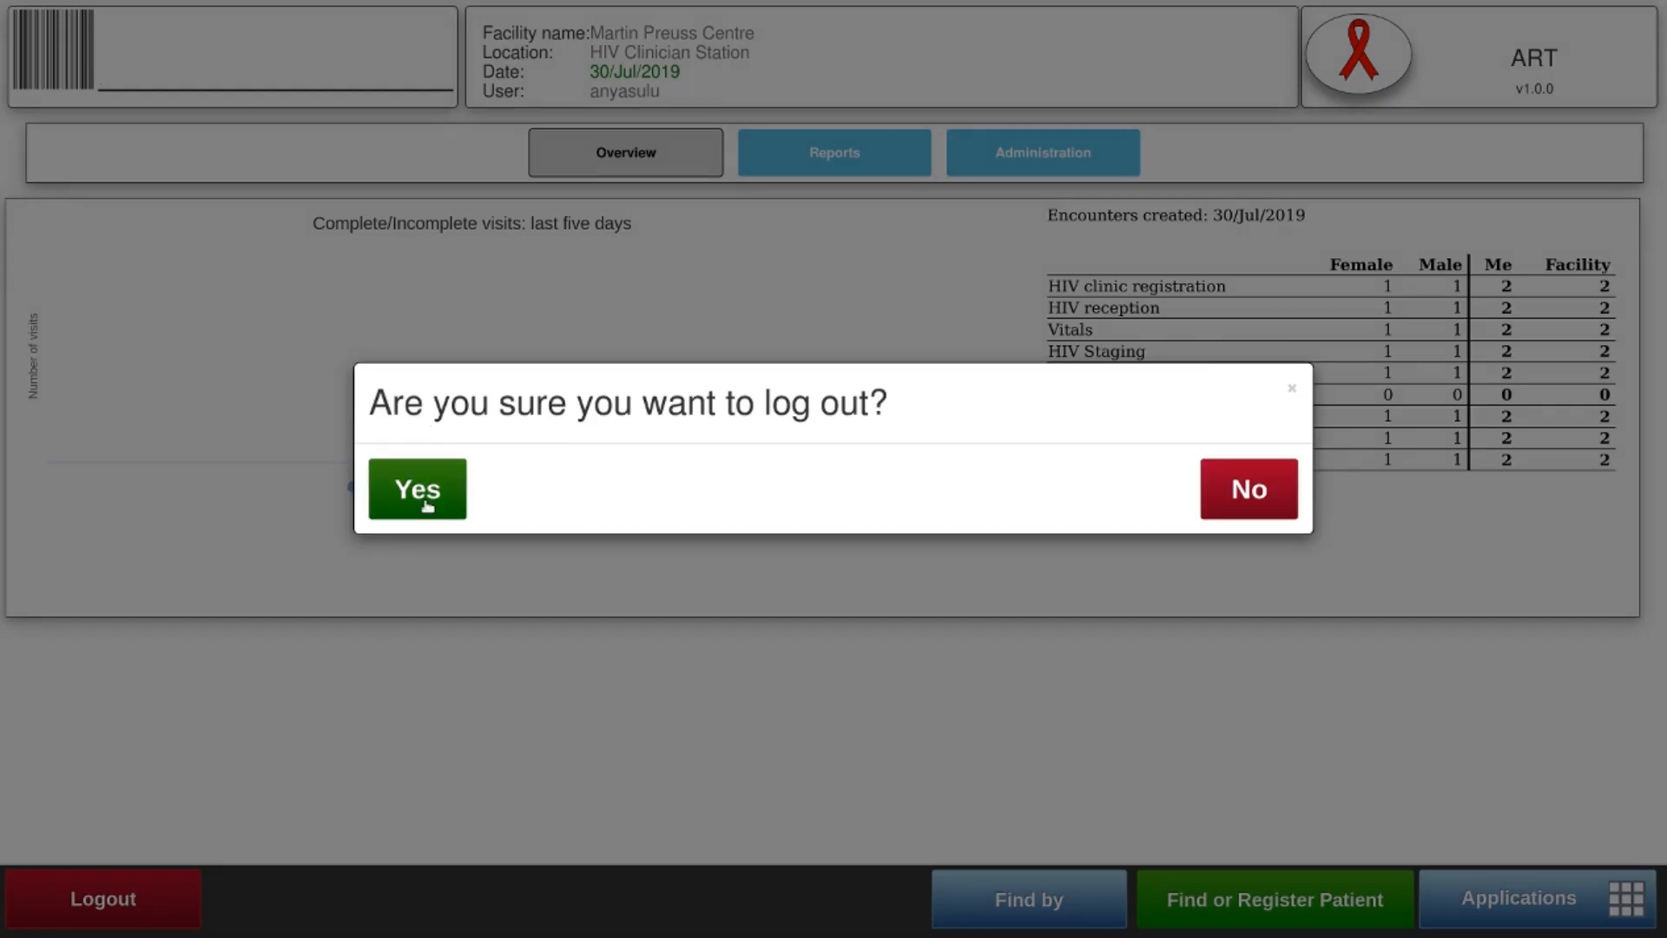
pyautogui.click(428, 506)
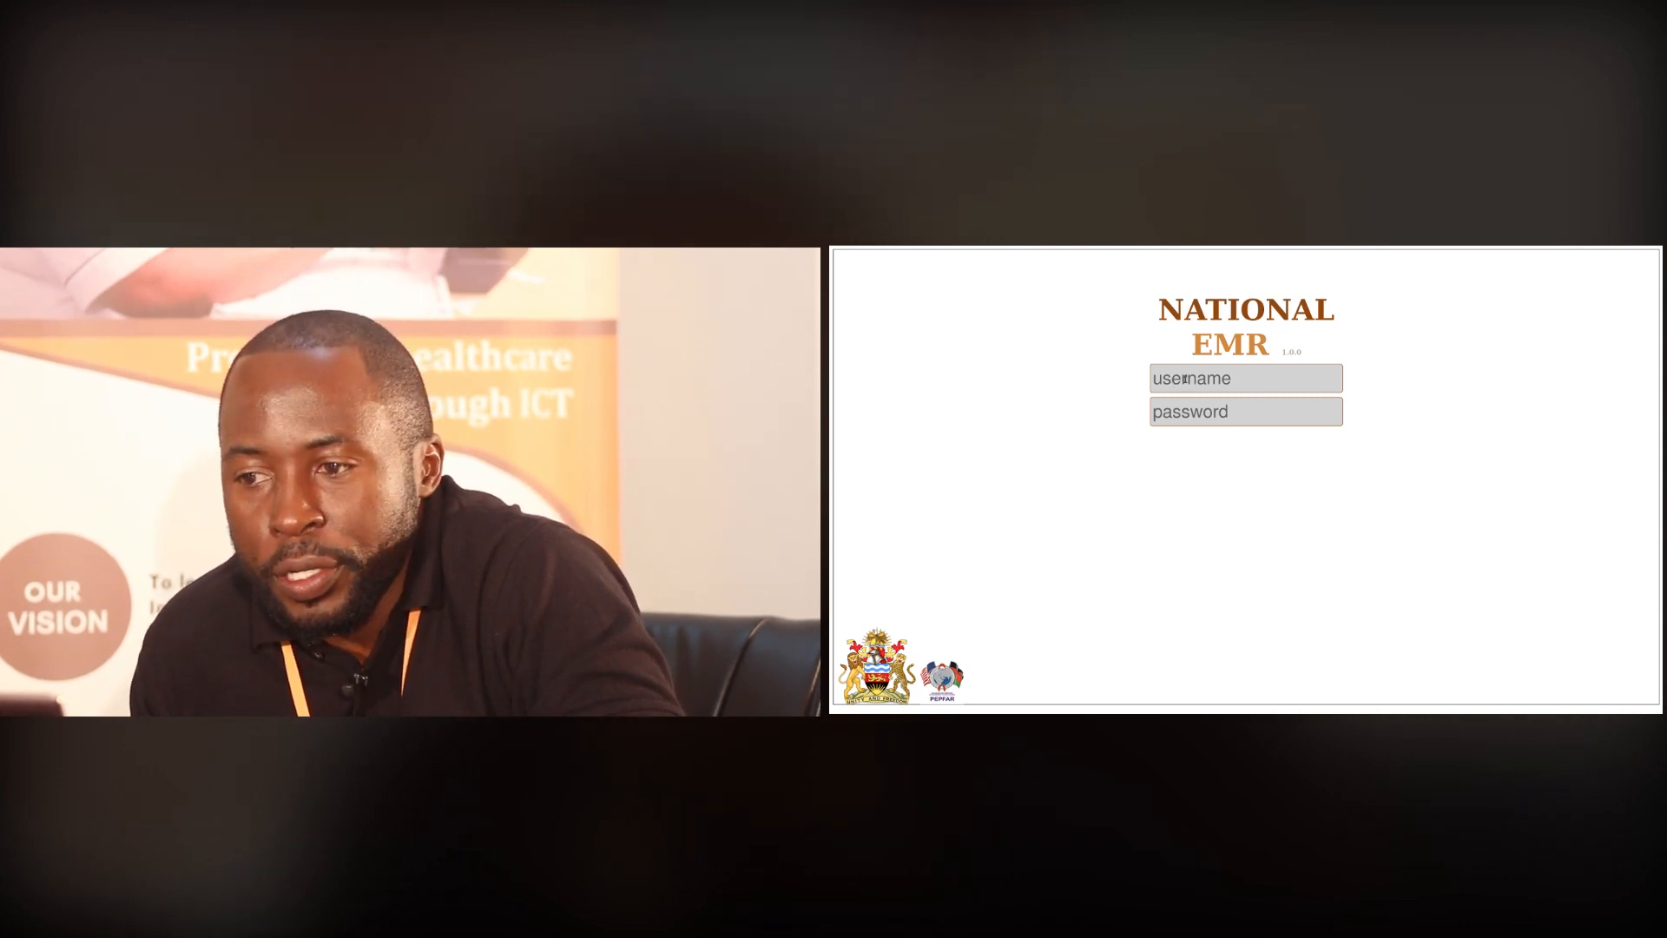
# Sign in with the clinician's username and password, then enter work-station location 725
pyautogui.click(1180, 380)
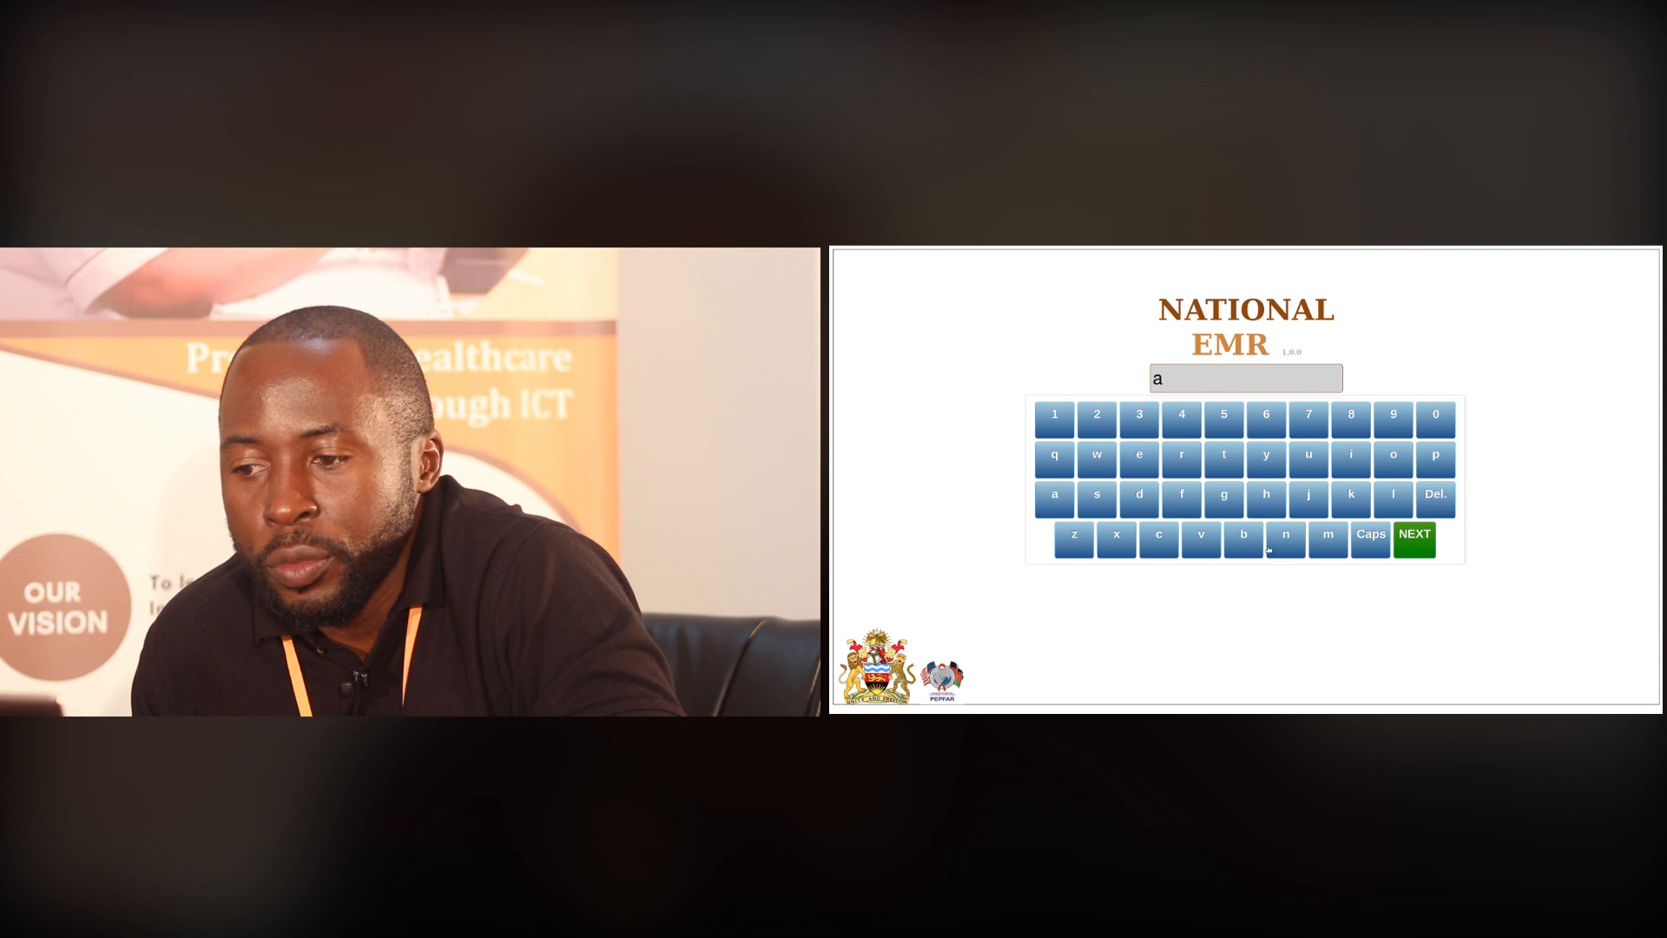
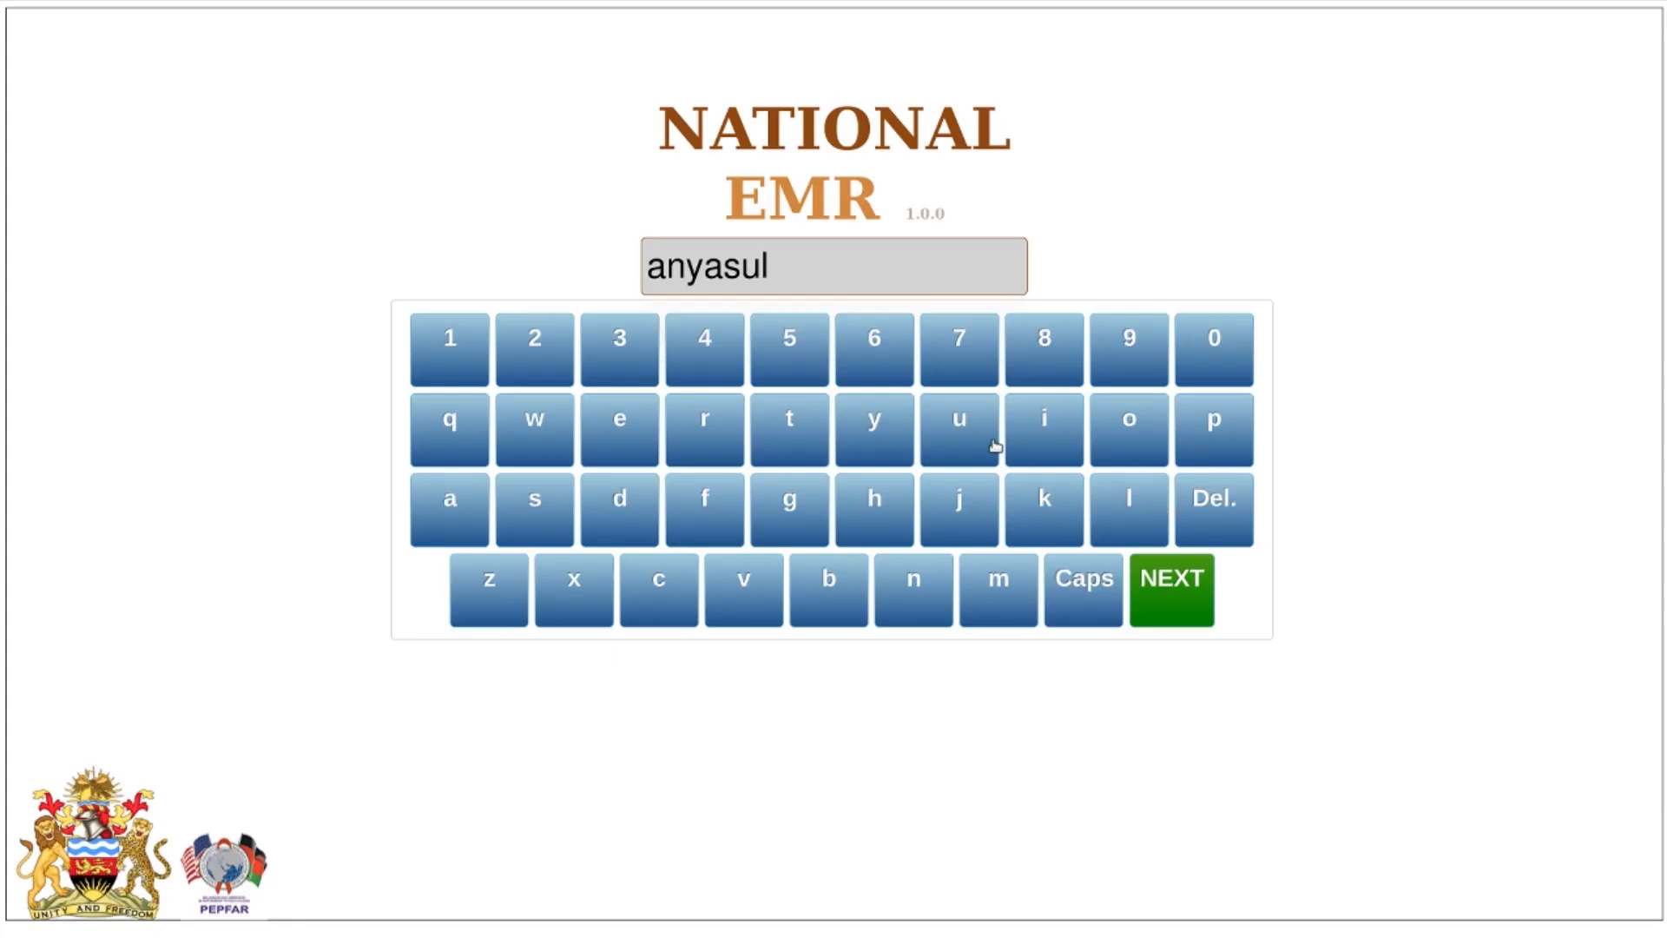
pyautogui.click(1170, 599)
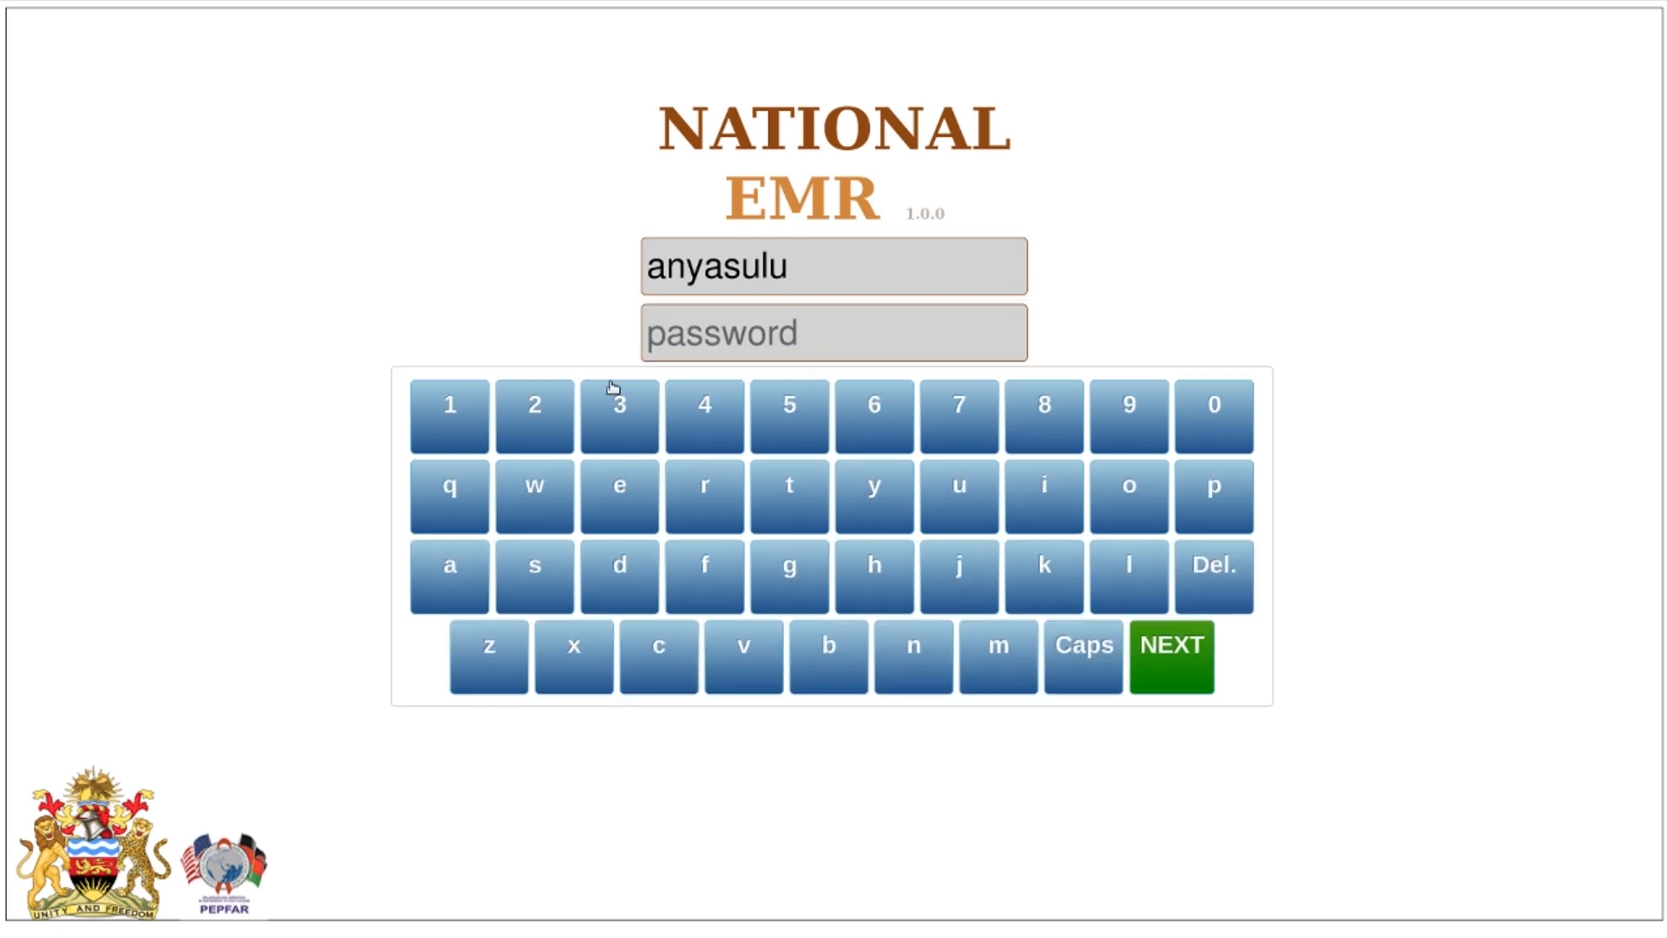
pyautogui.click(452, 487)
pyautogui.click(532, 491)
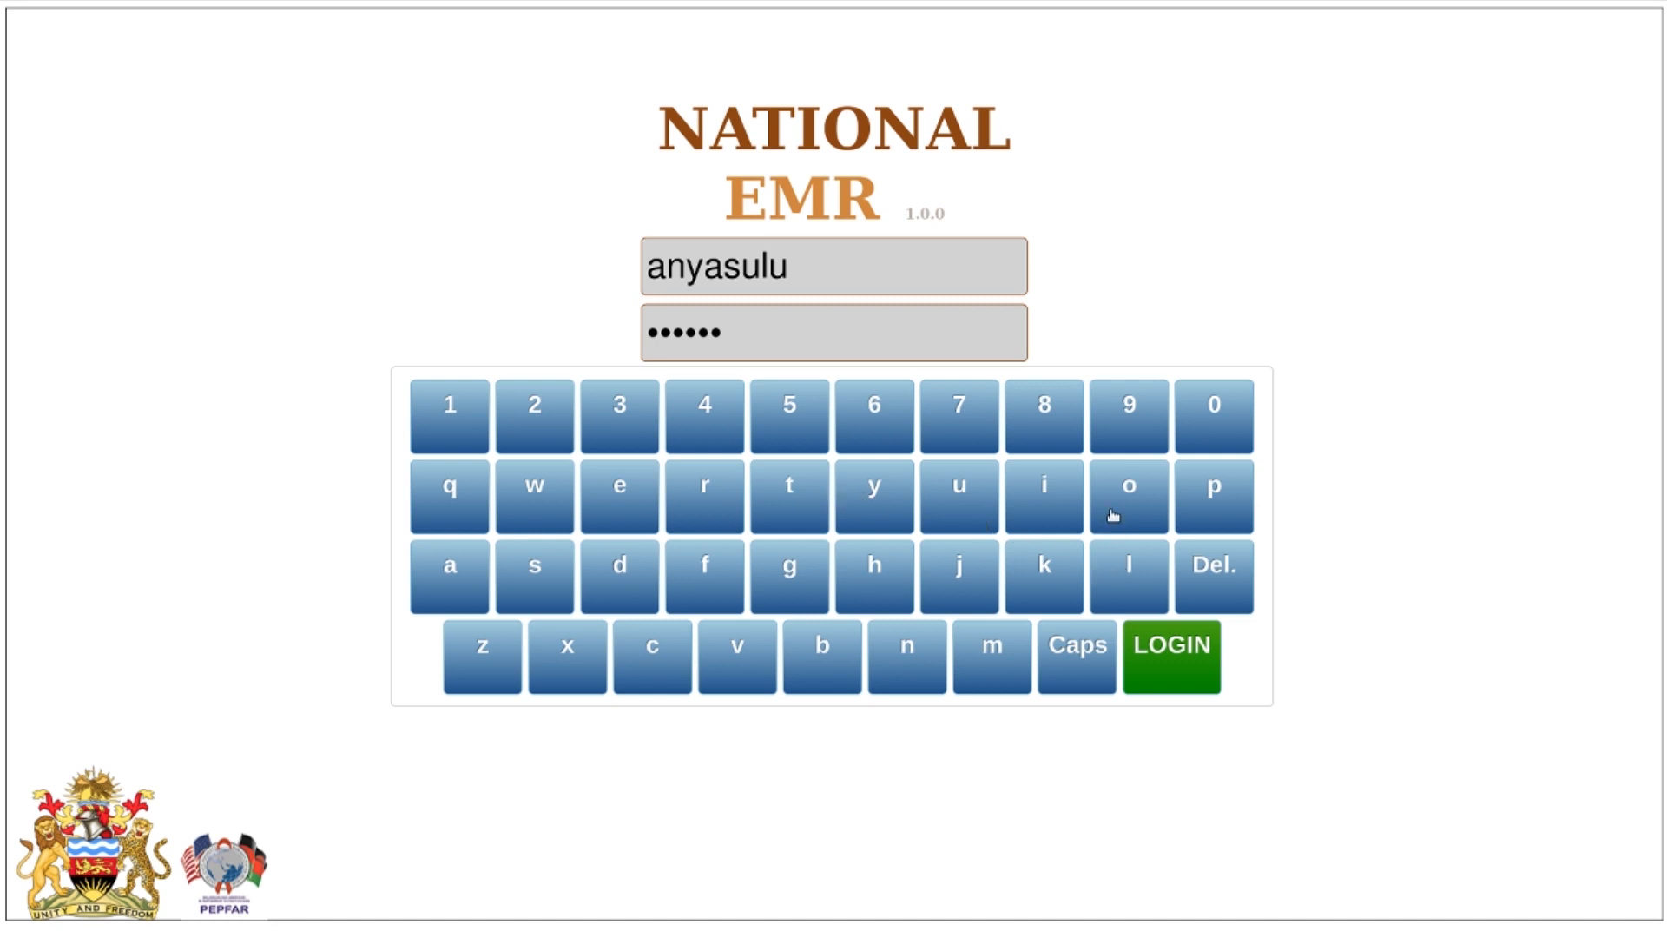
pyautogui.click(1185, 665)
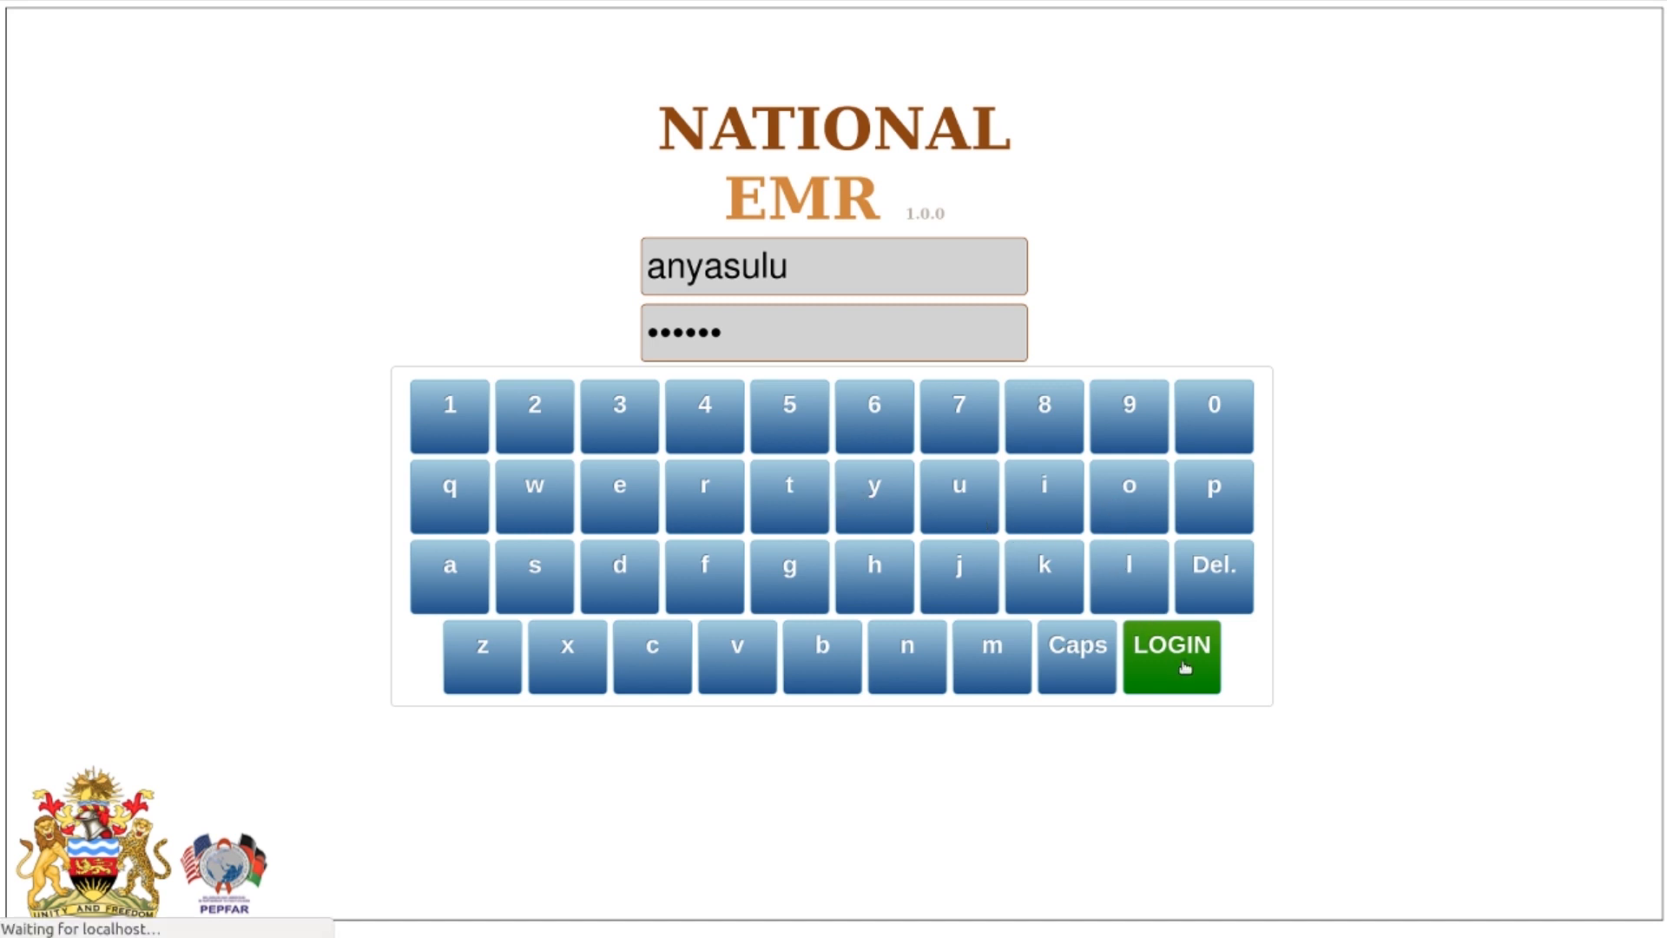
pyautogui.write('725')
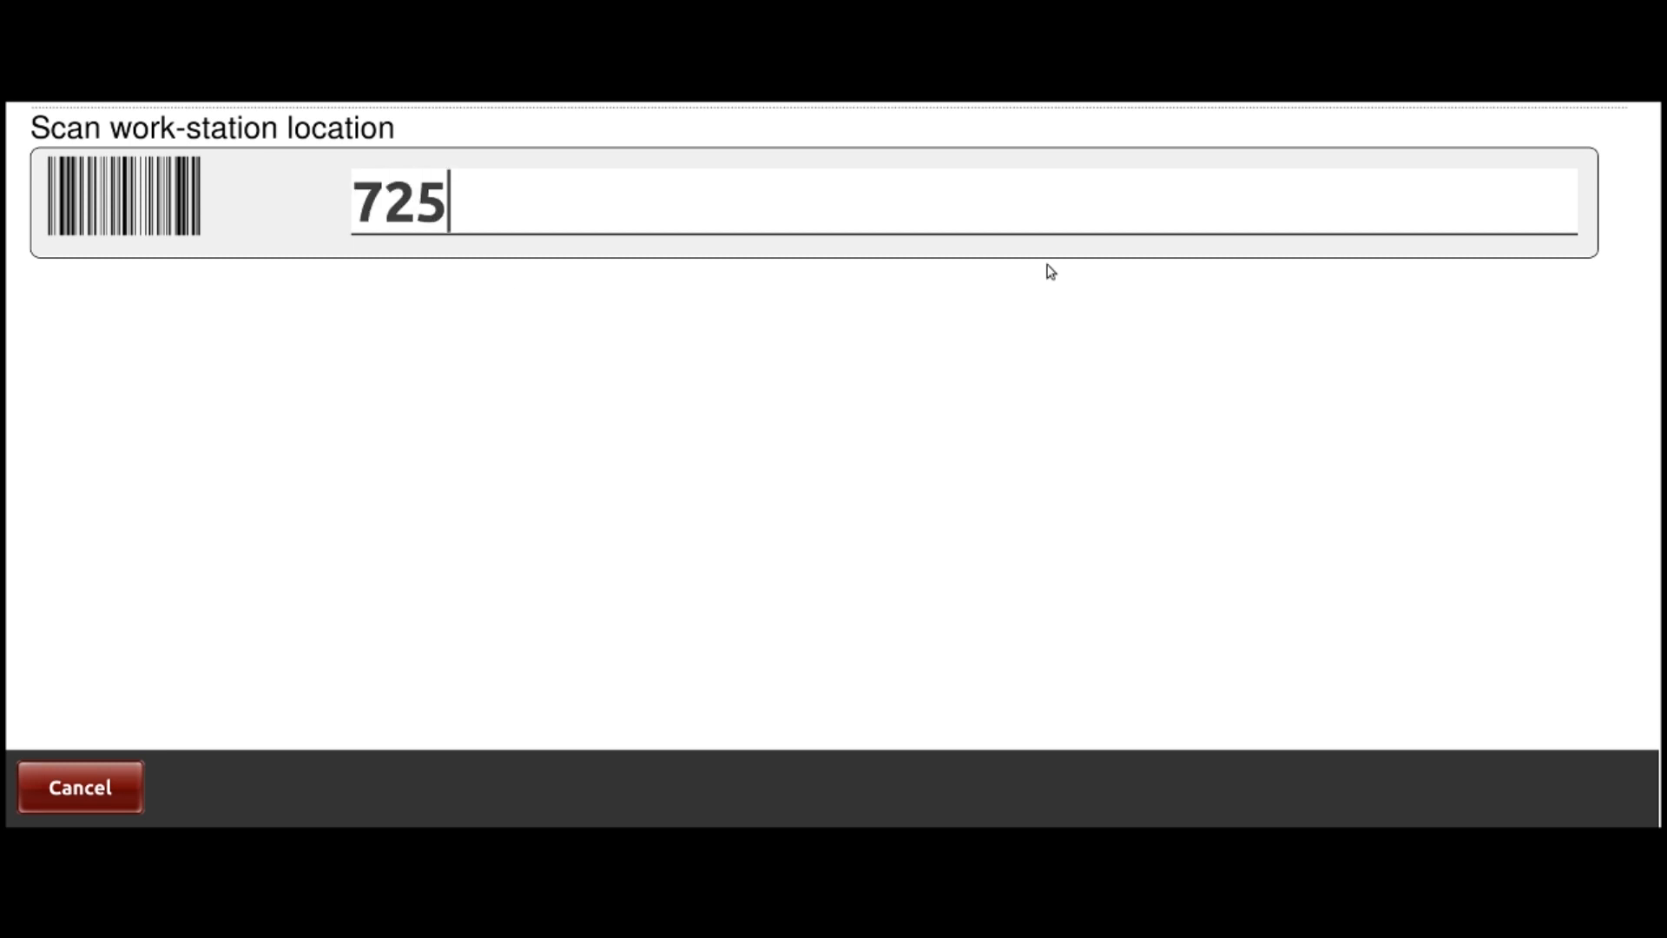
# Submit location 725, pick the ART HIV Program module and accept all activities
pyautogui.press('Return')
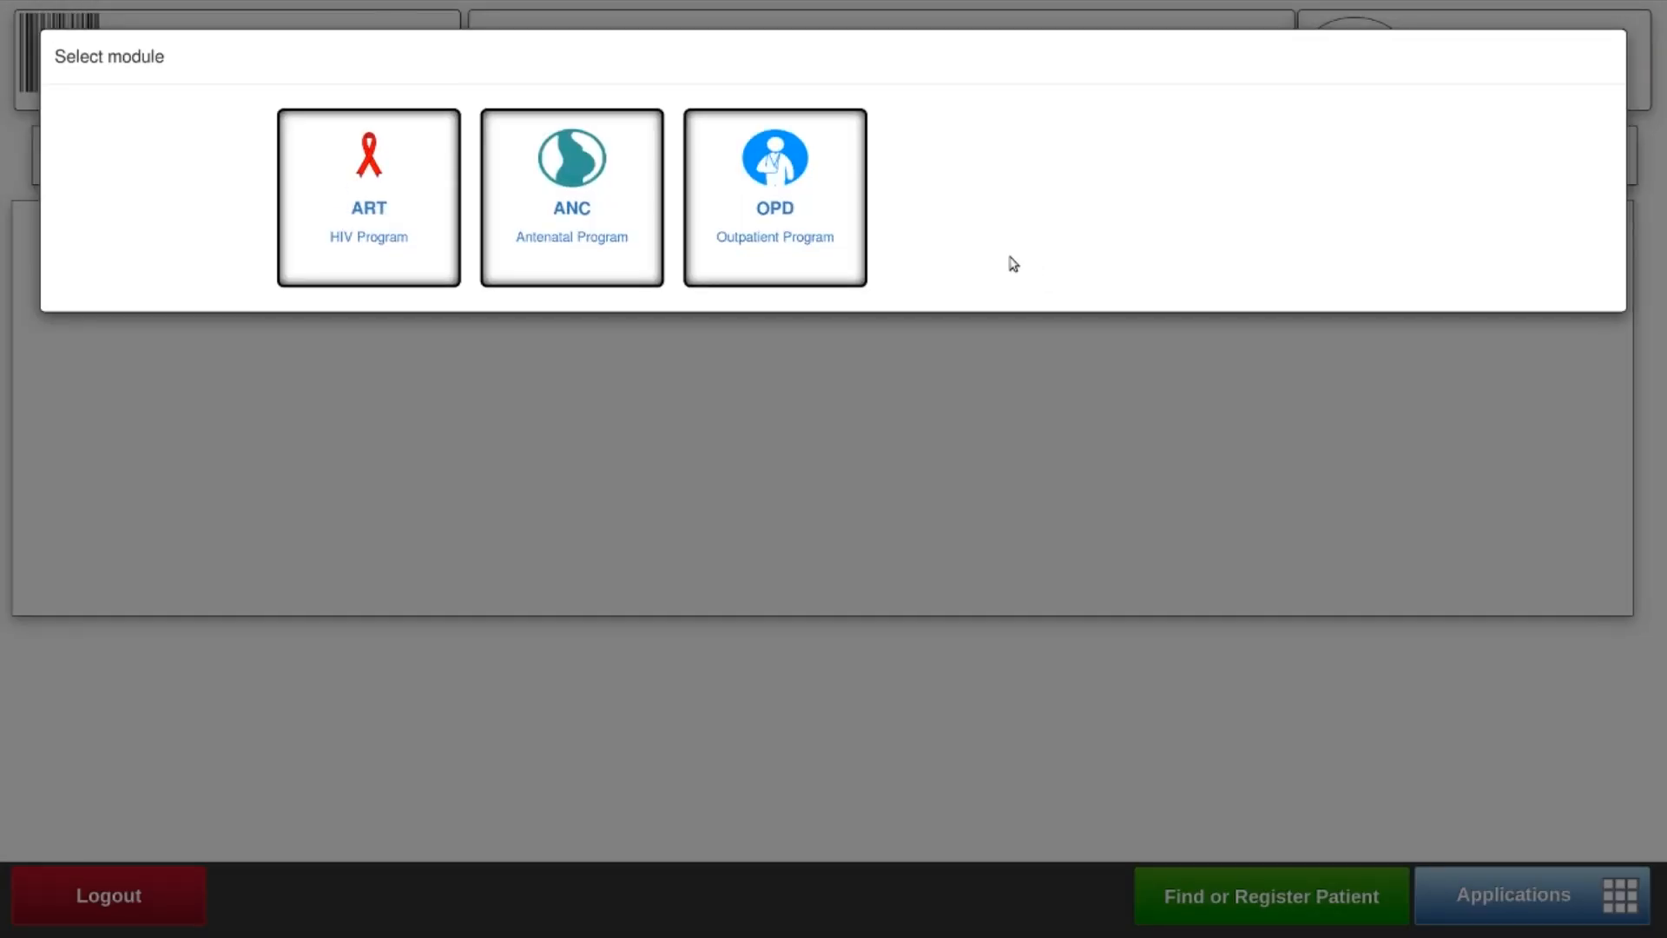
pyautogui.click(379, 216)
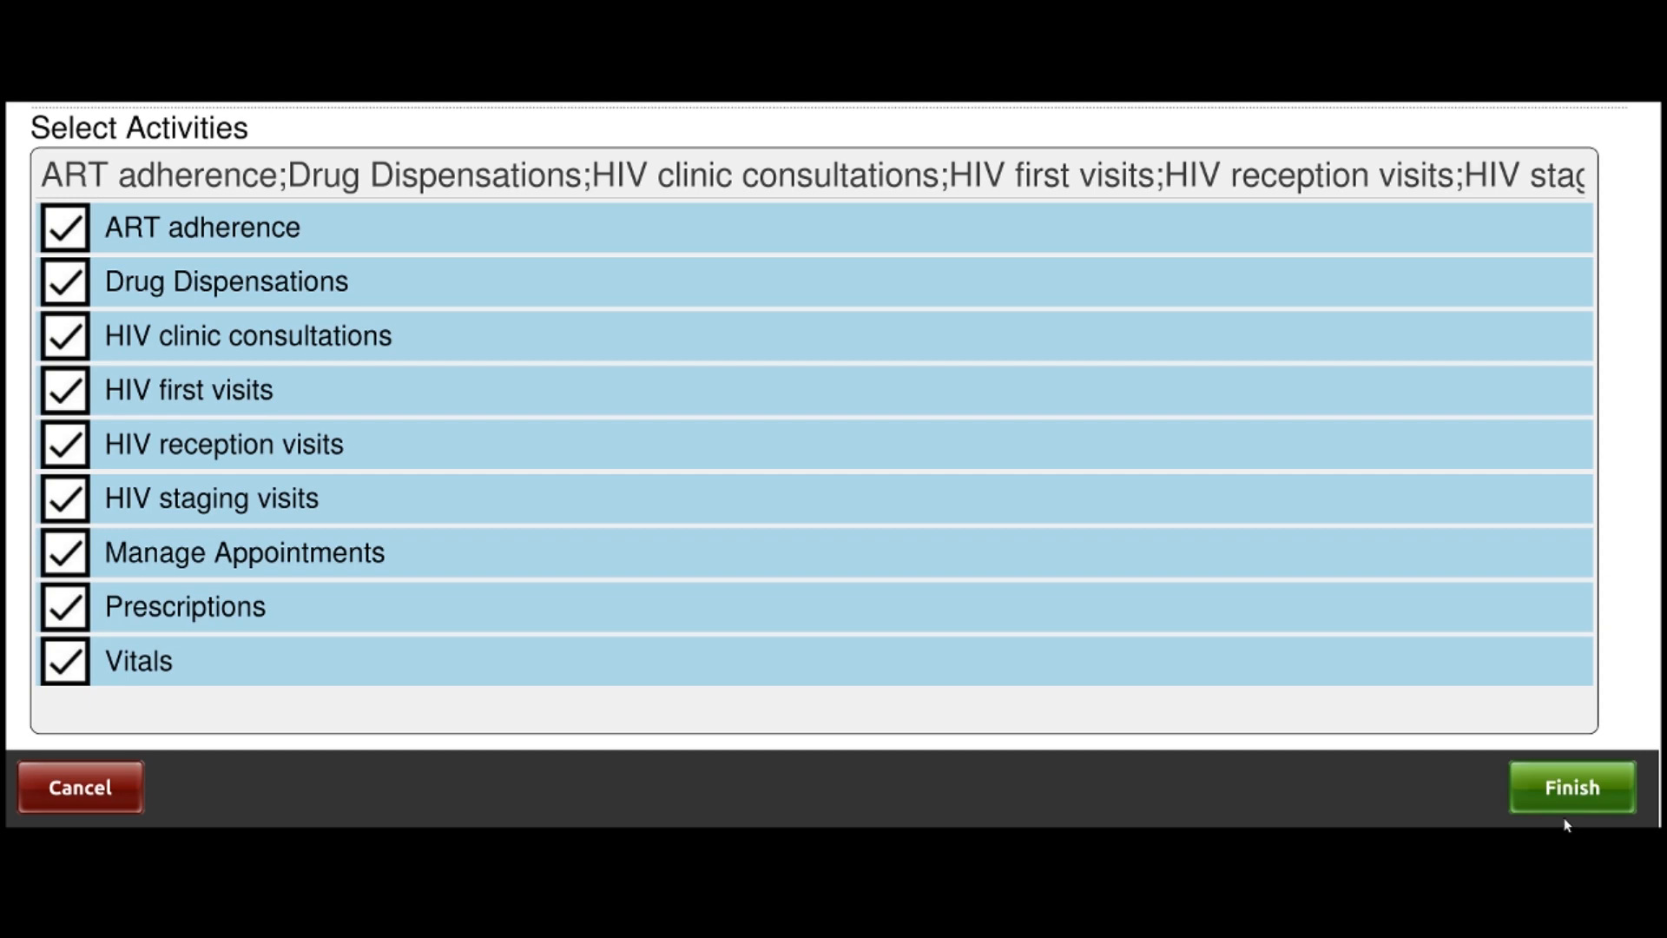
pyautogui.click(1576, 792)
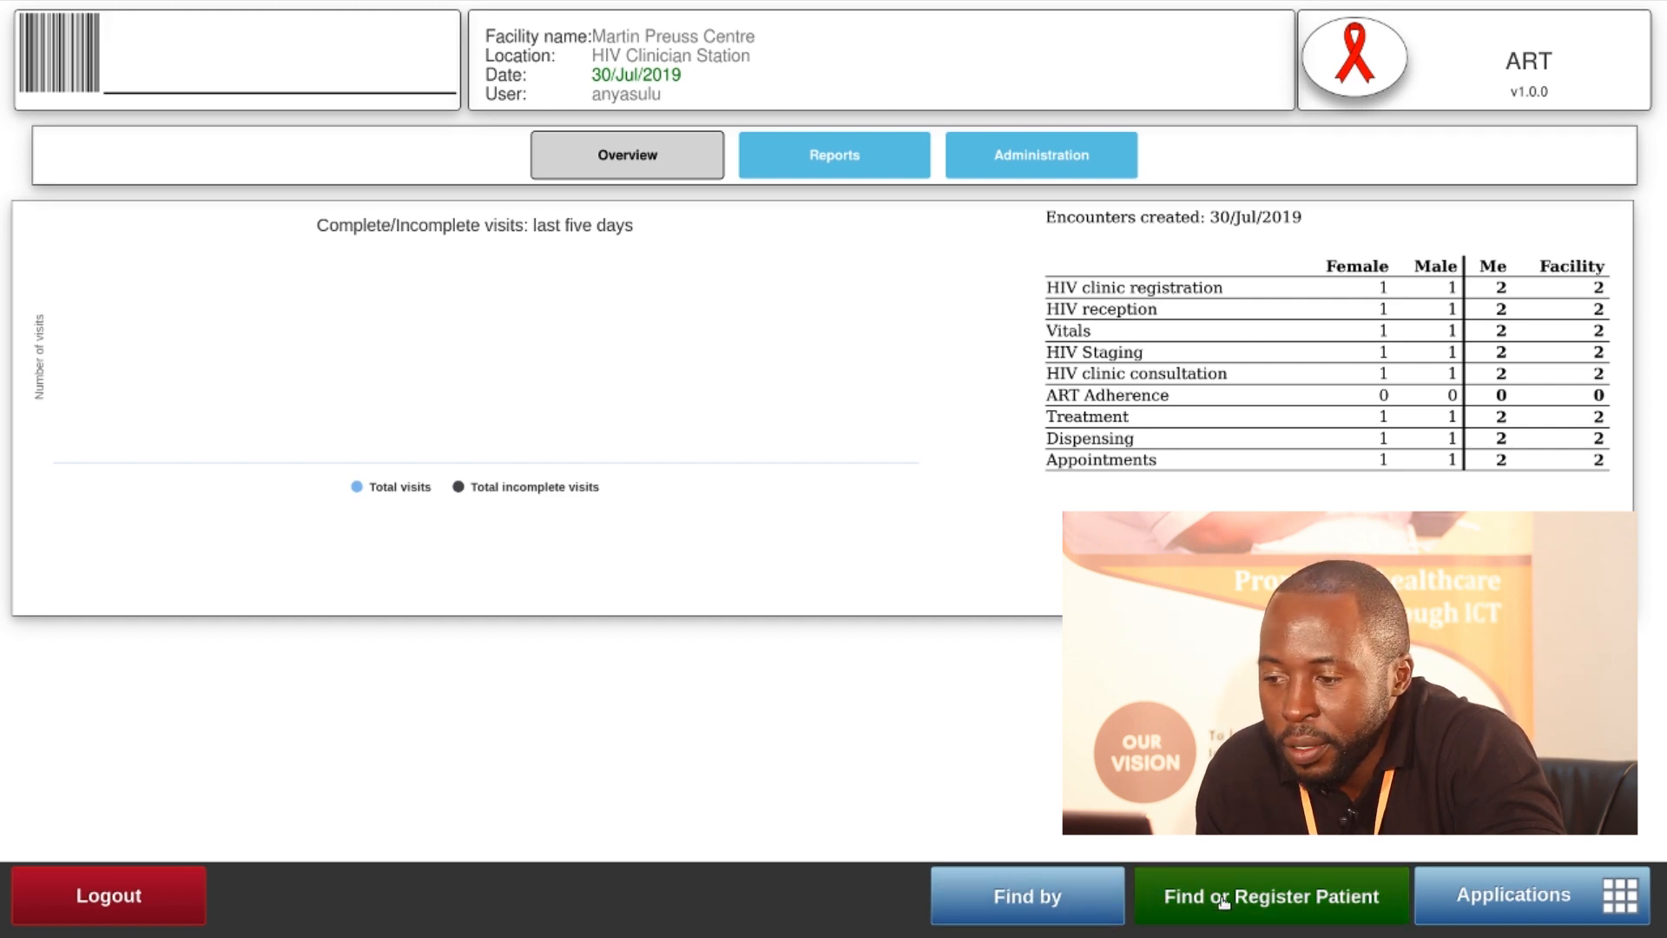
# Start a patient search with first name Test
pyautogui.click(1260, 903)
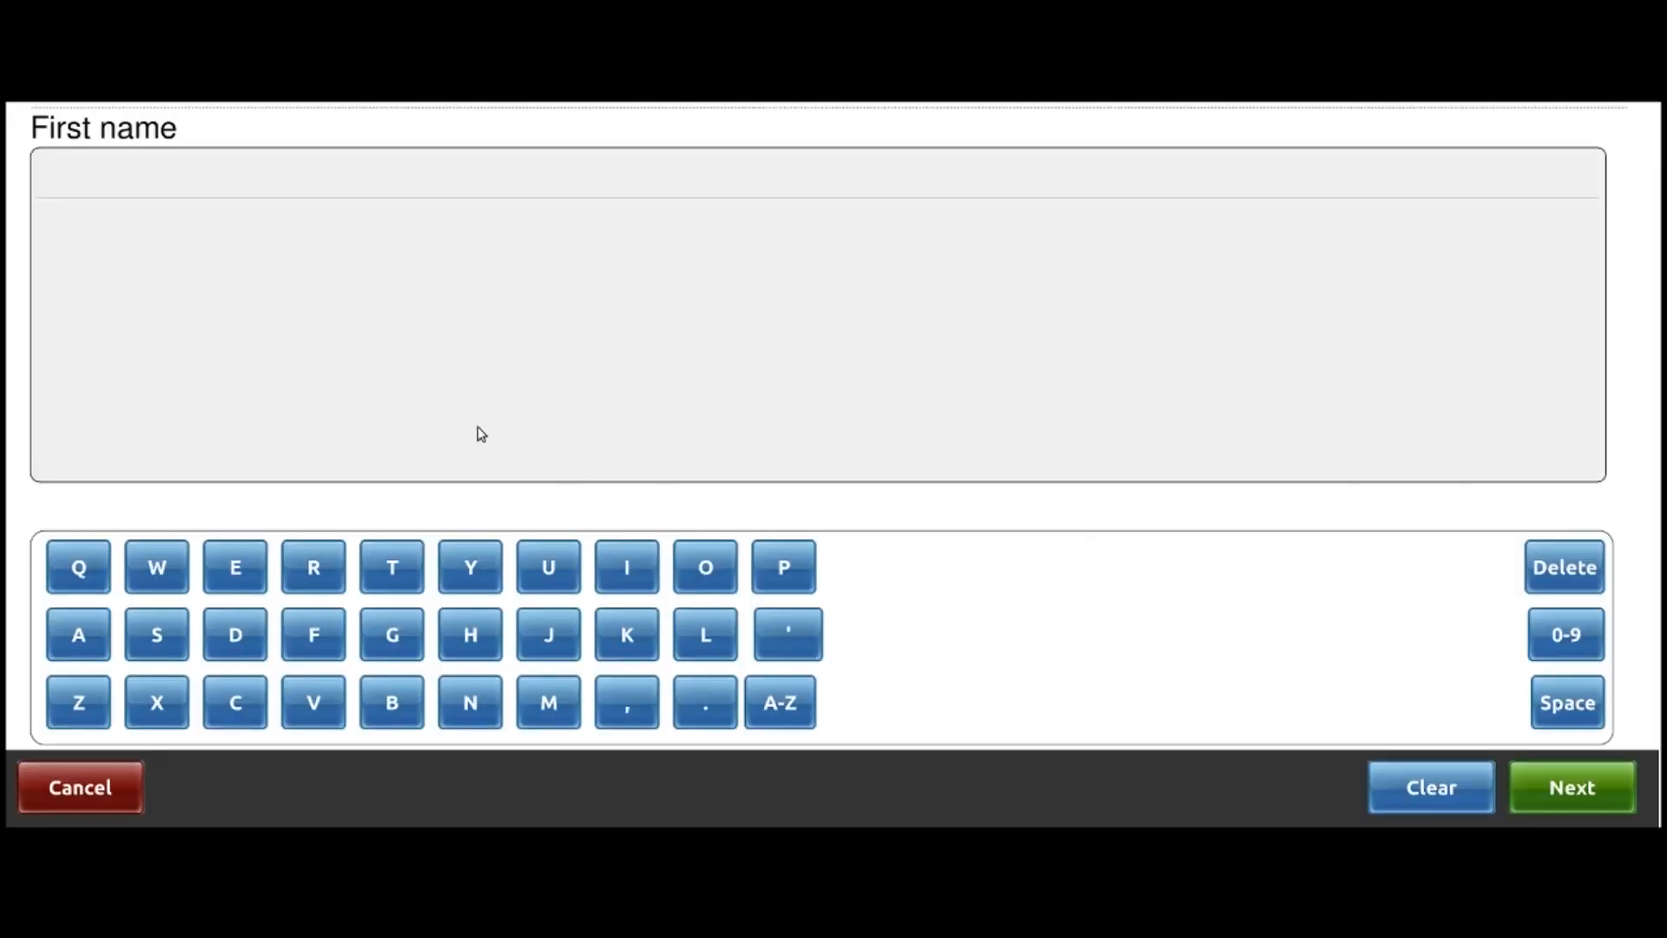
pyautogui.click(395, 570)
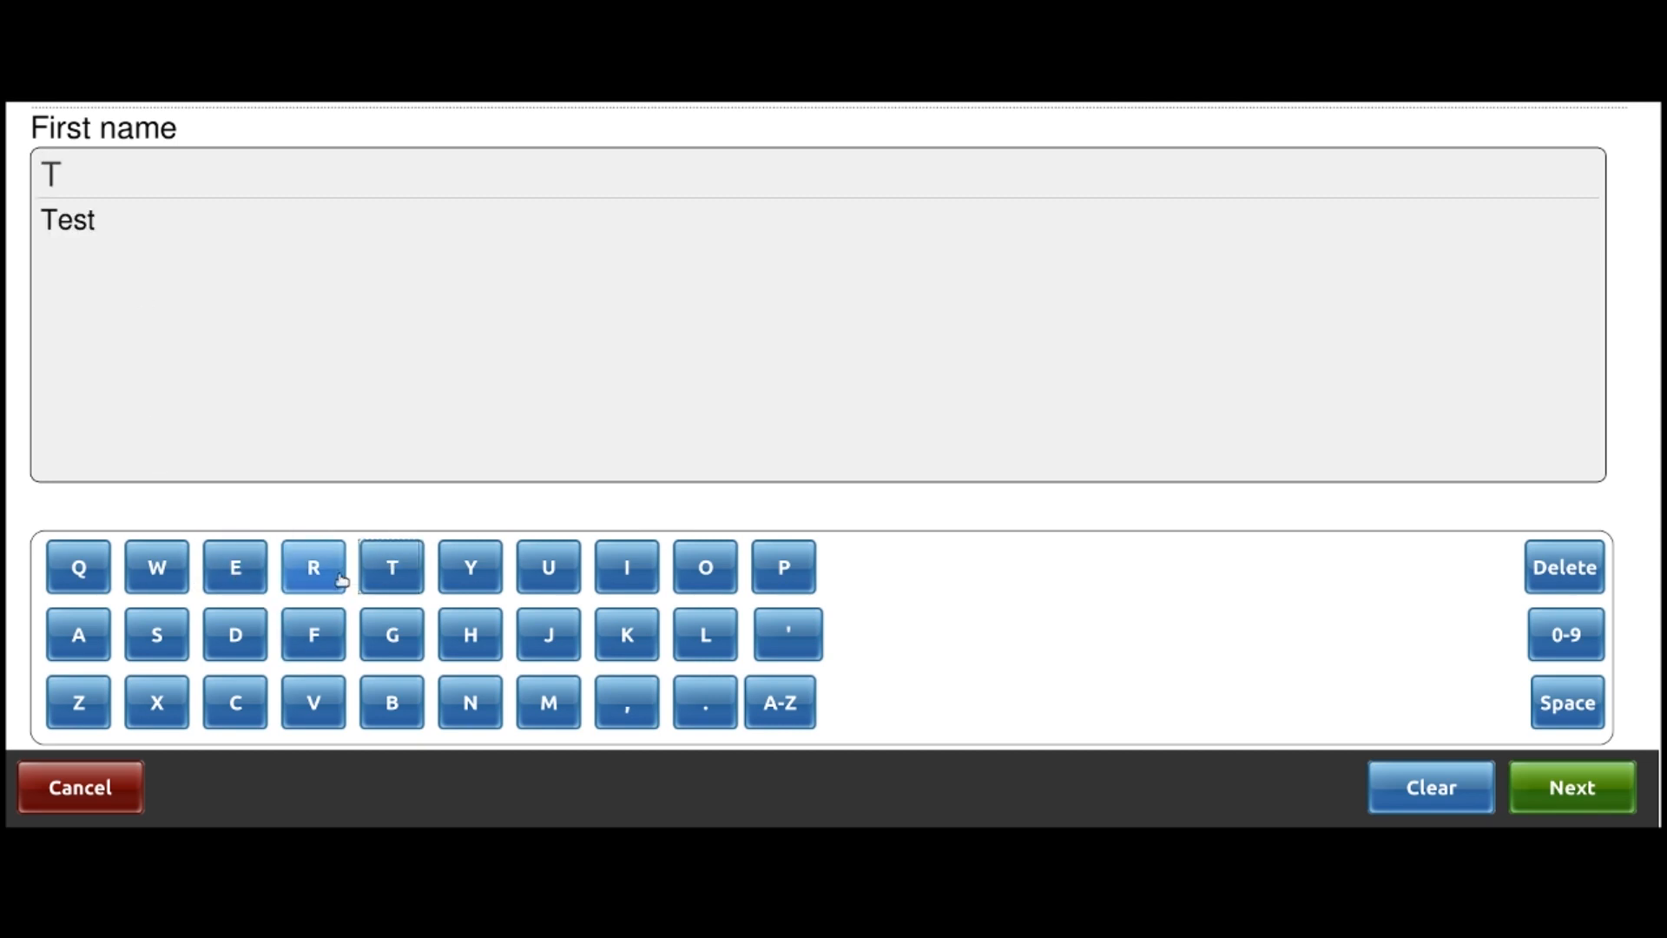
pyautogui.click(233, 569)
pyautogui.click(160, 639)
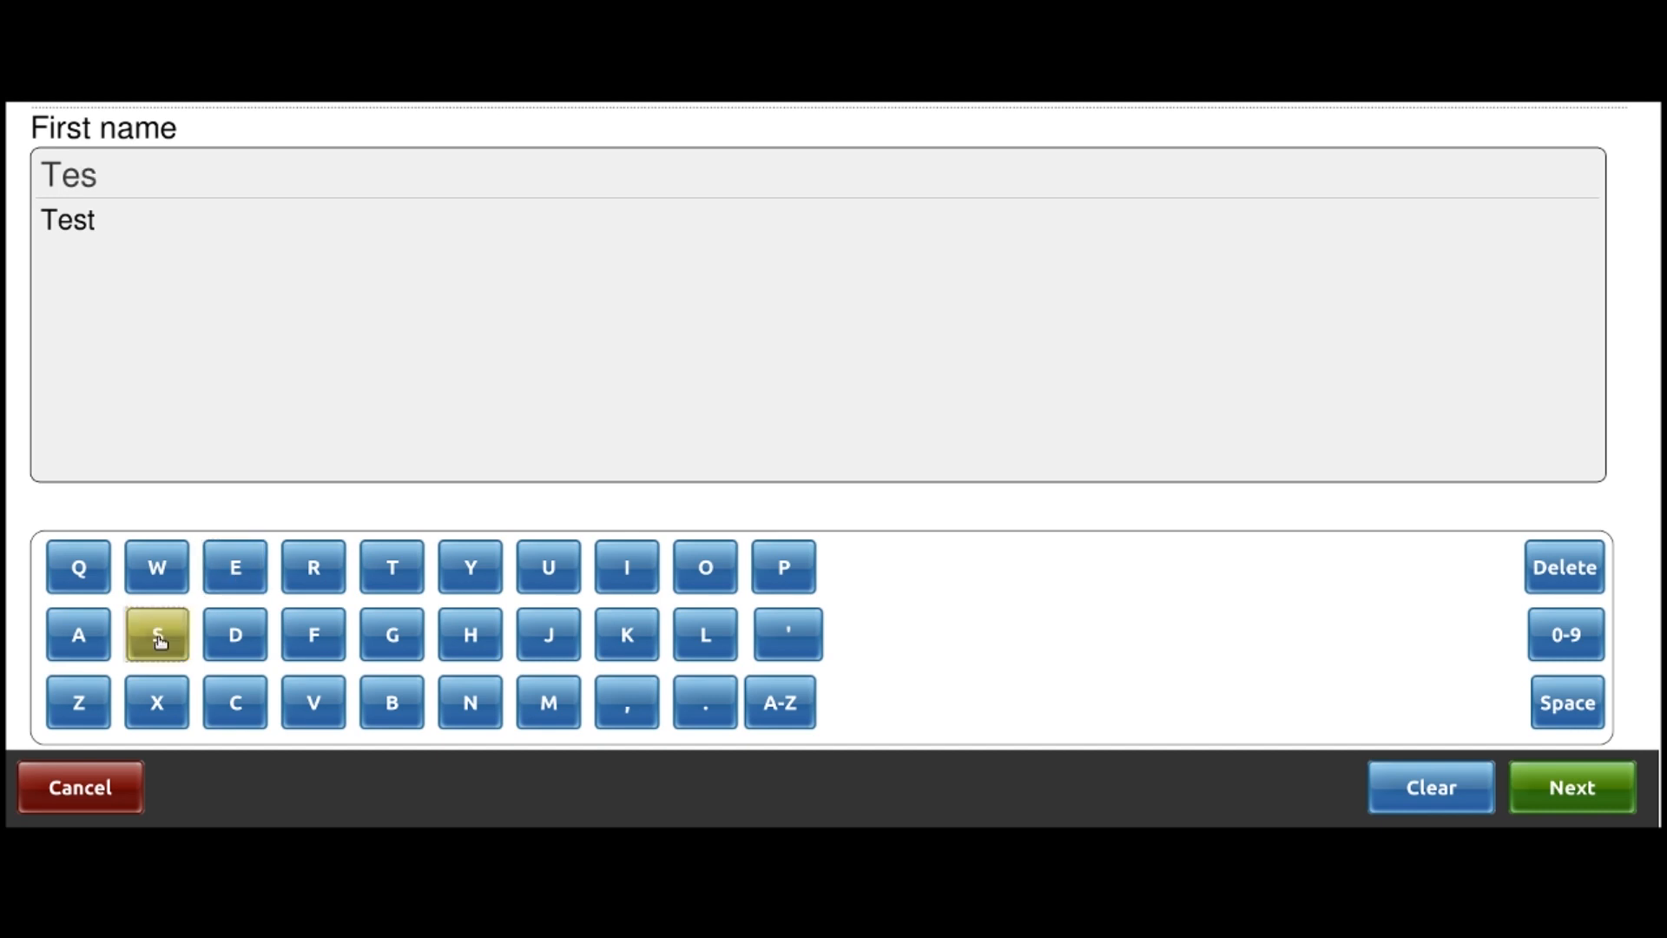
pyautogui.click(392, 566)
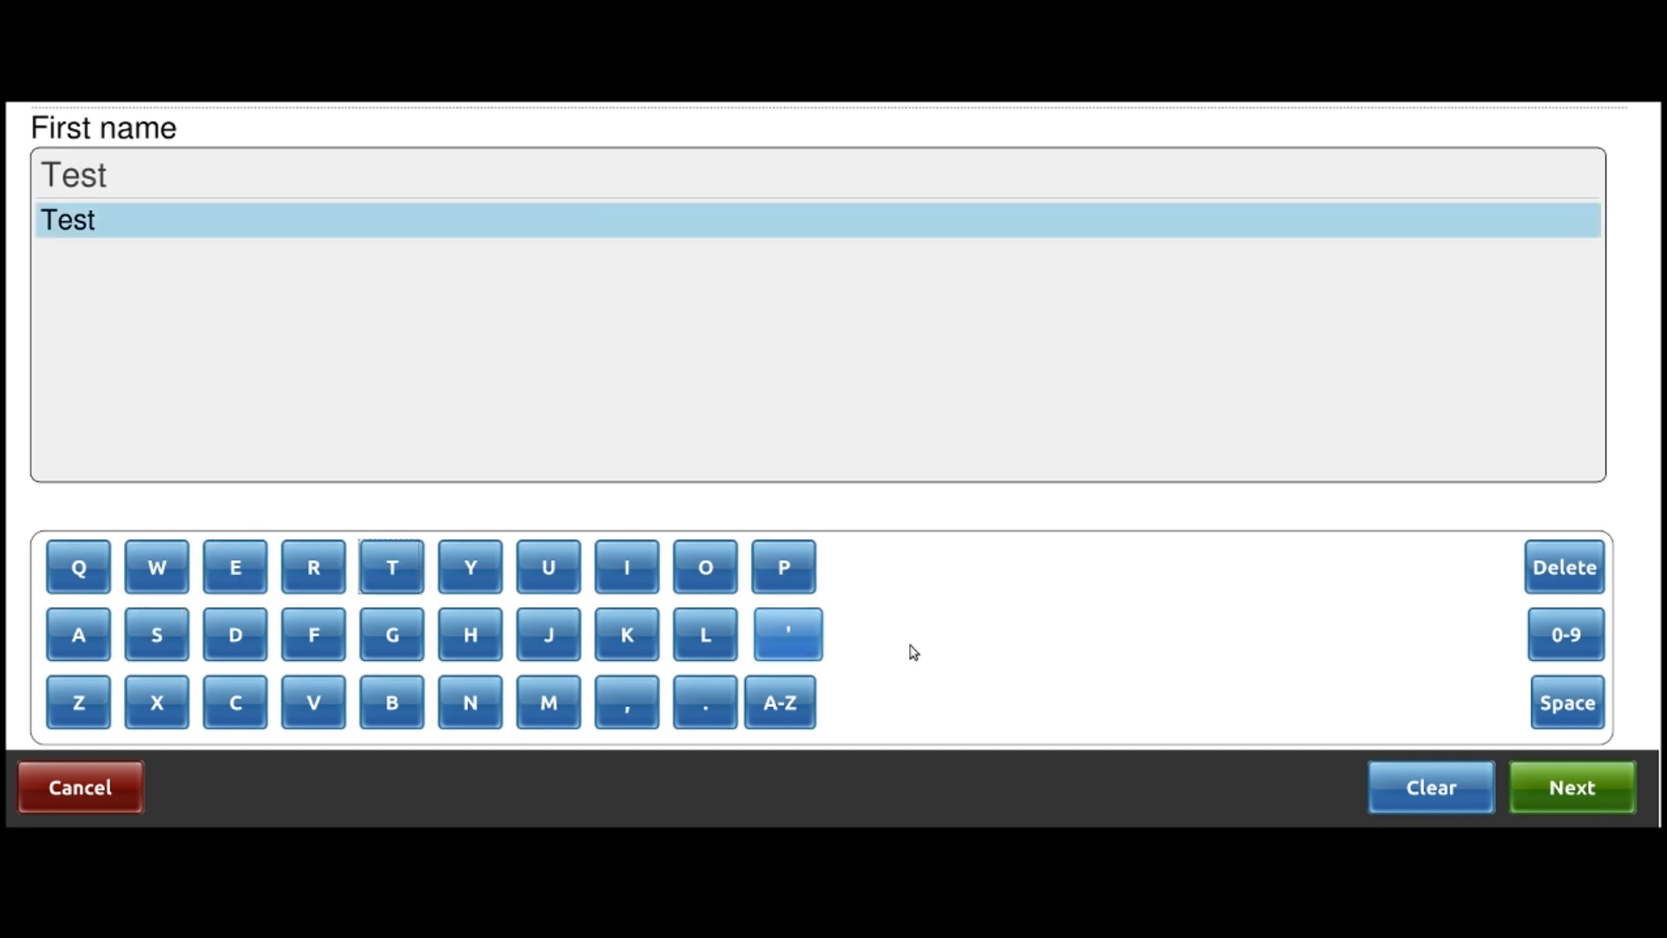
pyautogui.click(1554, 795)
# Add last name Again and gender Male, then run the search
pyautogui.click(76, 634)
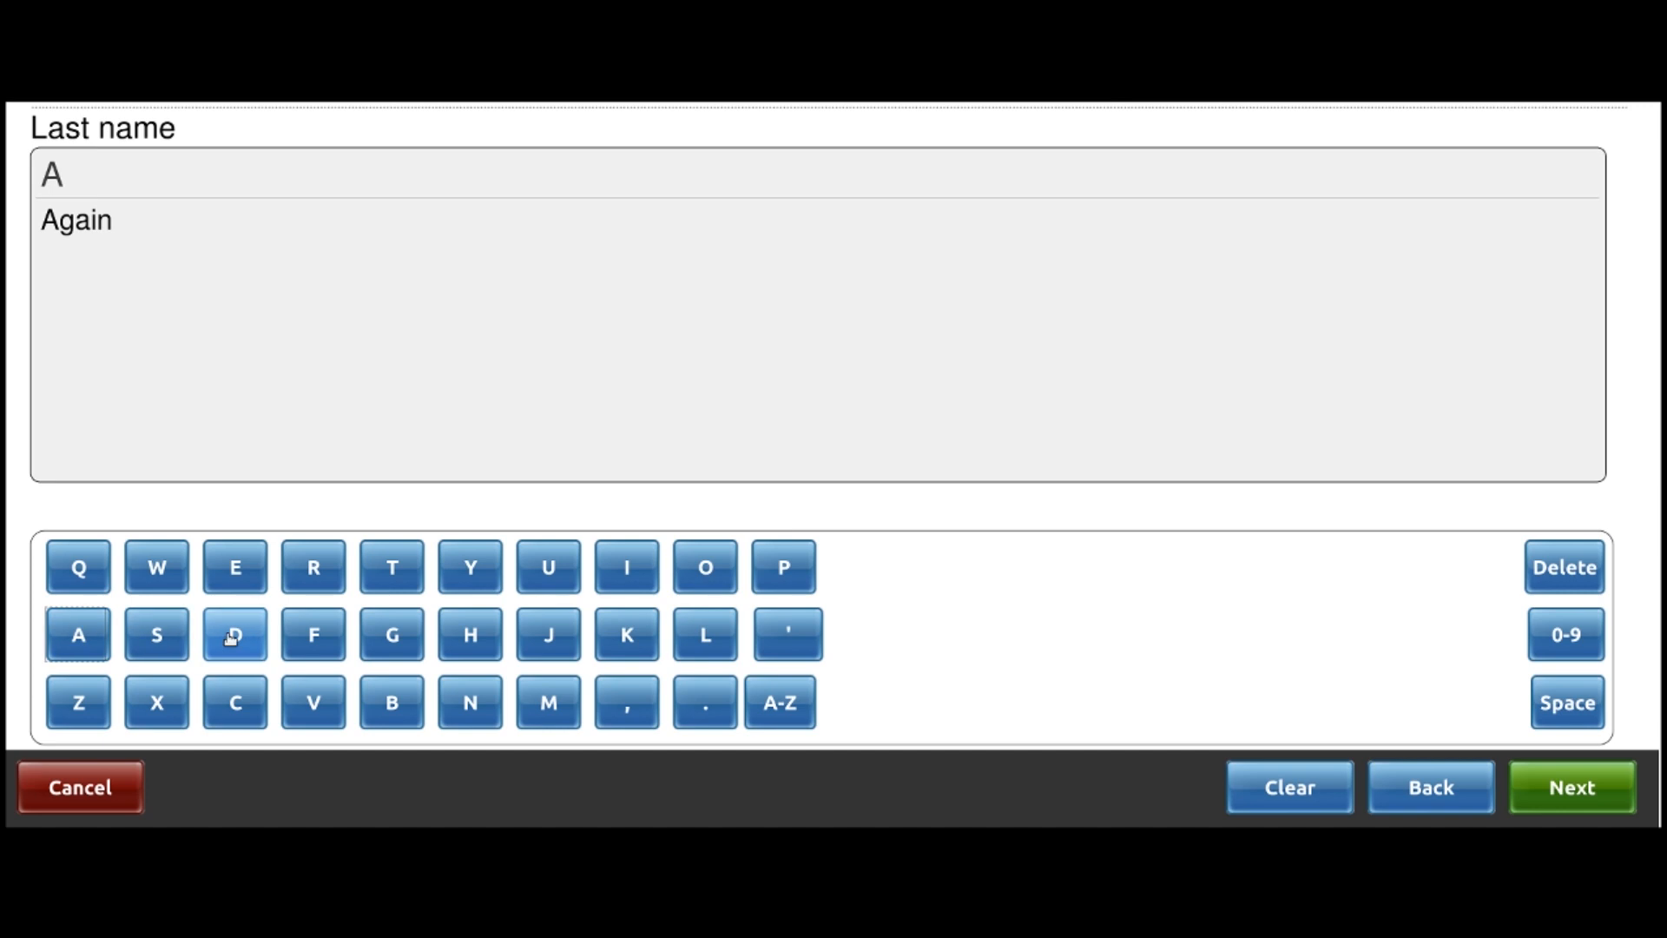
pyautogui.click(395, 634)
pyautogui.click(80, 636)
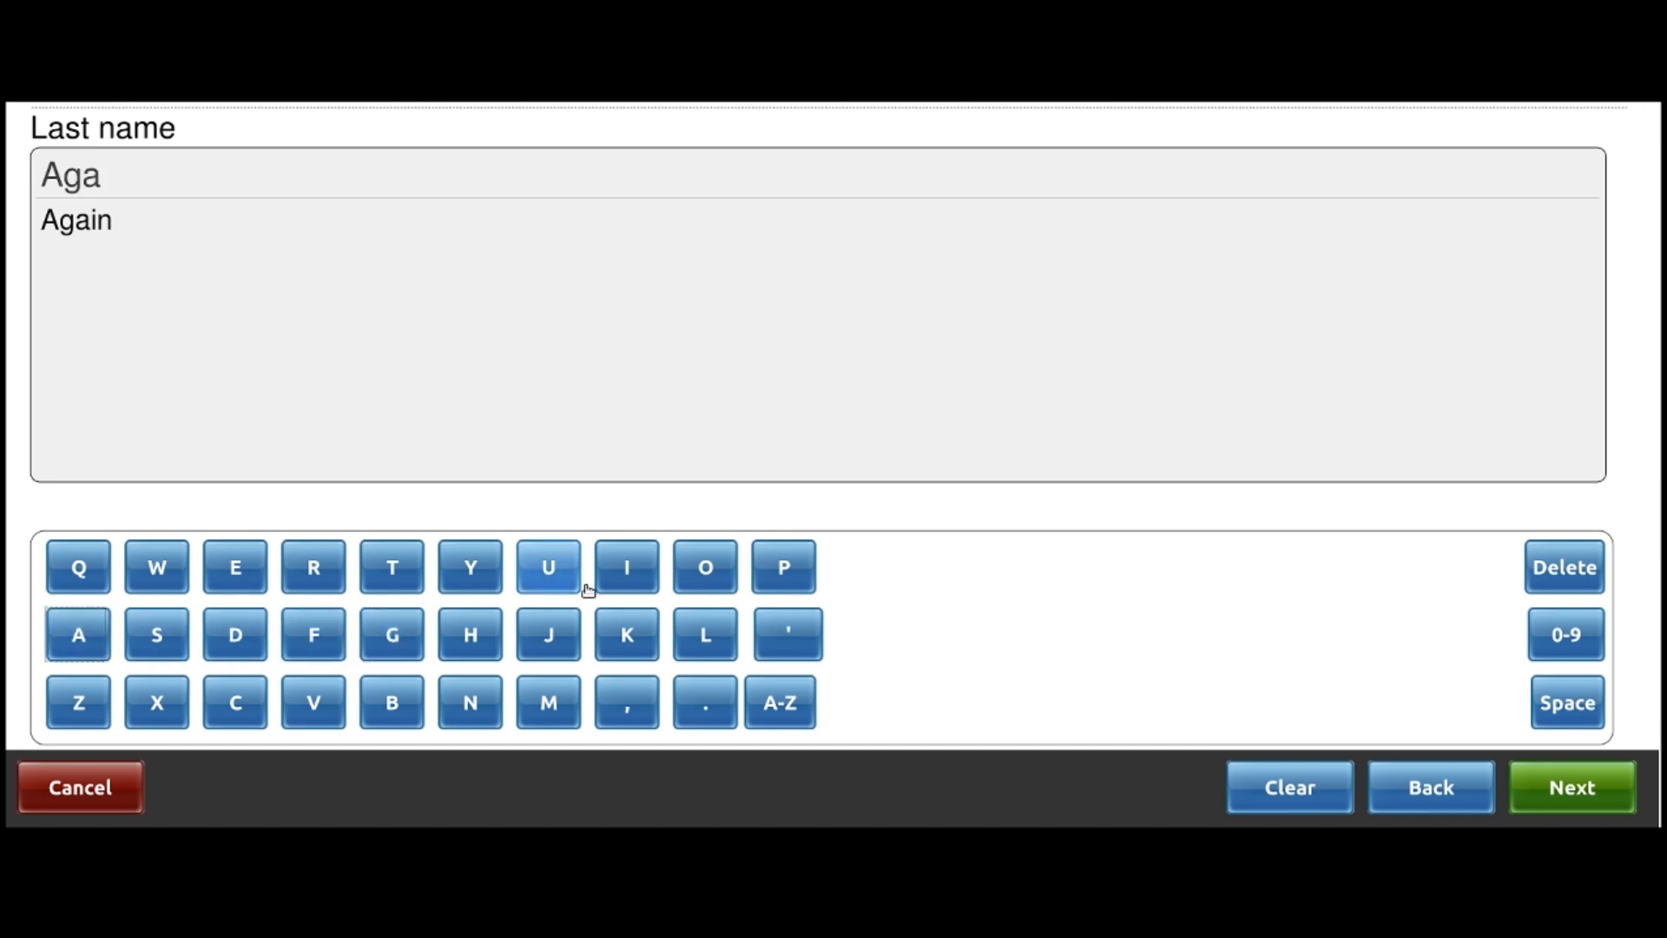
pyautogui.click(626, 578)
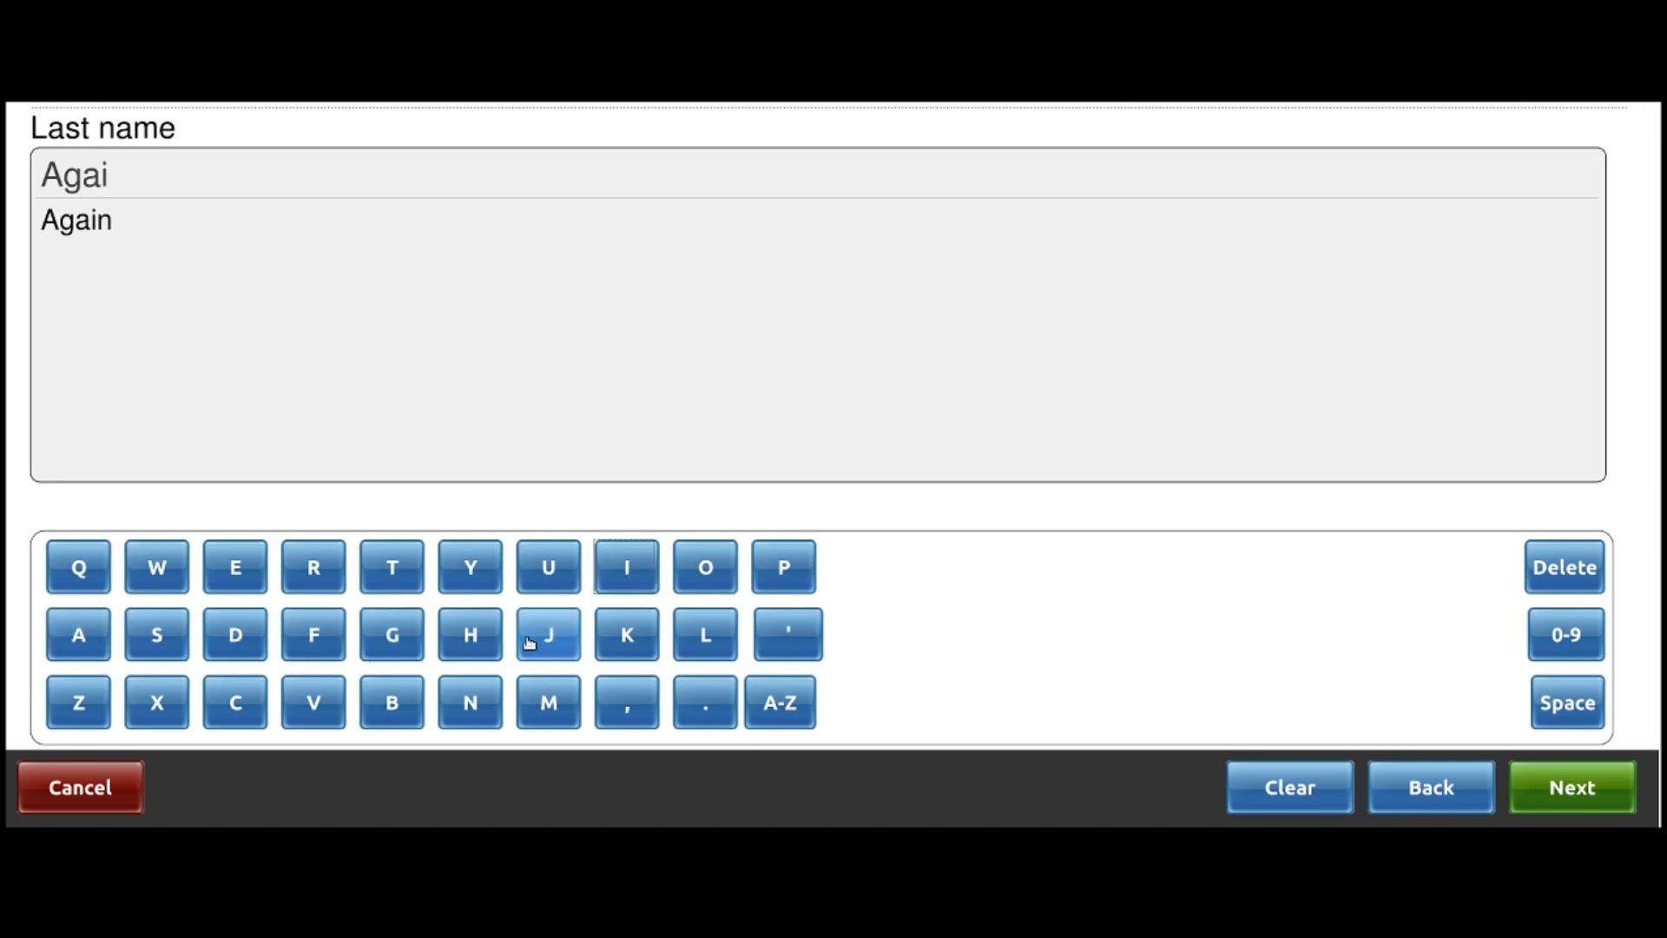
pyautogui.click(472, 706)
pyautogui.click(1600, 794)
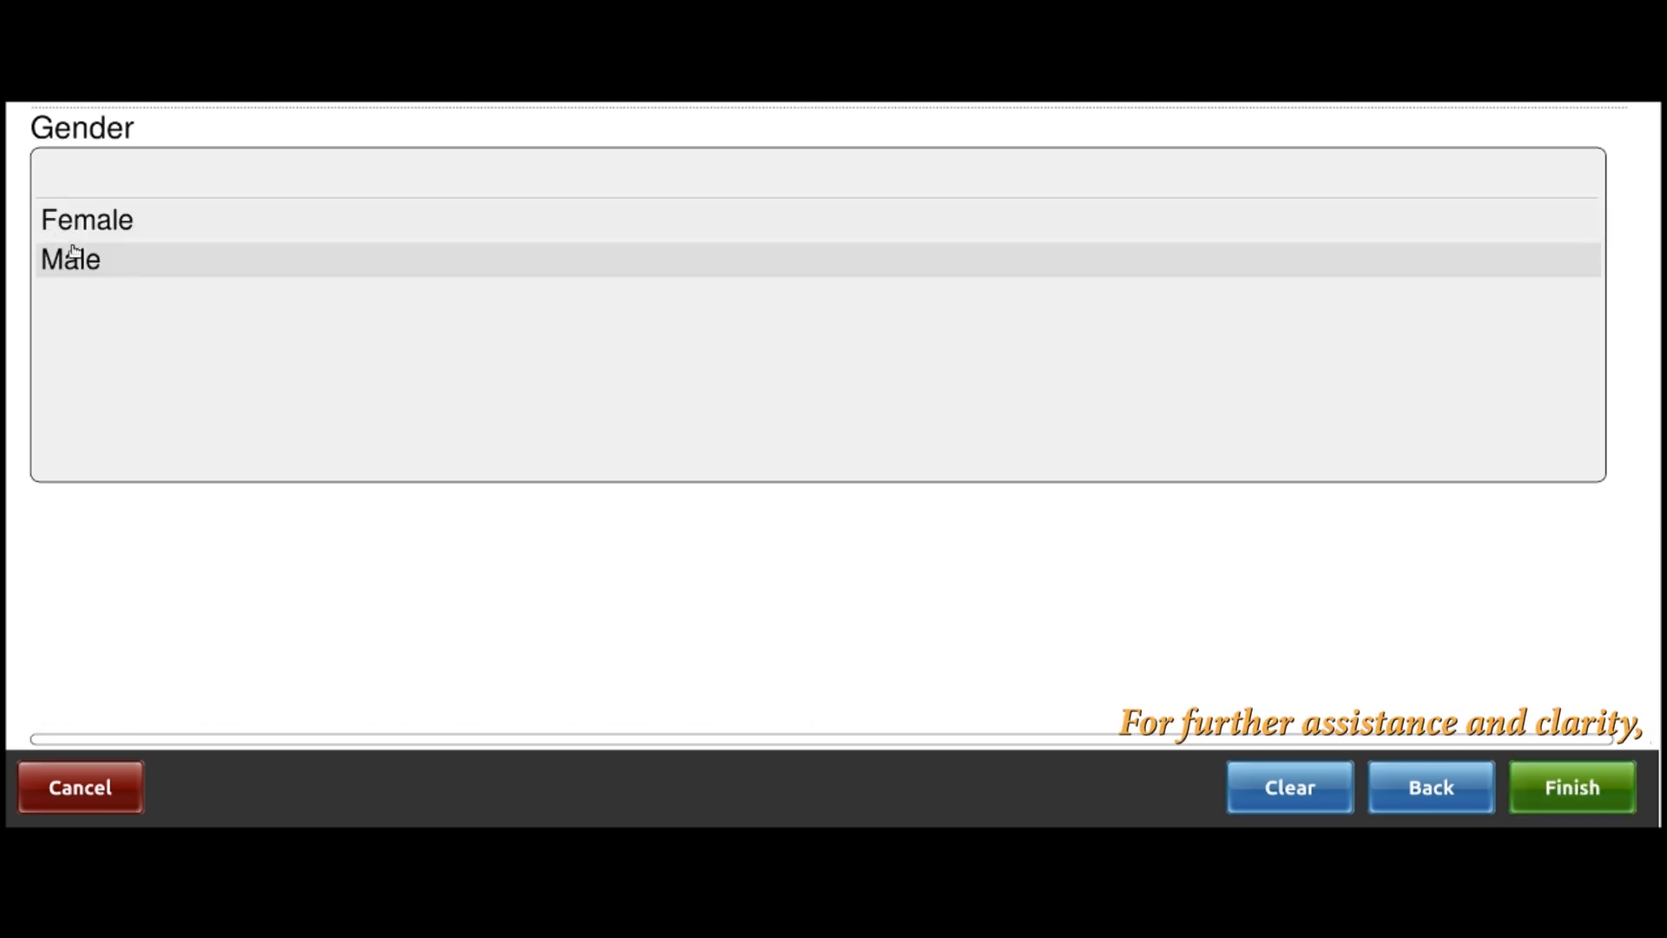
pyautogui.click(96, 264)
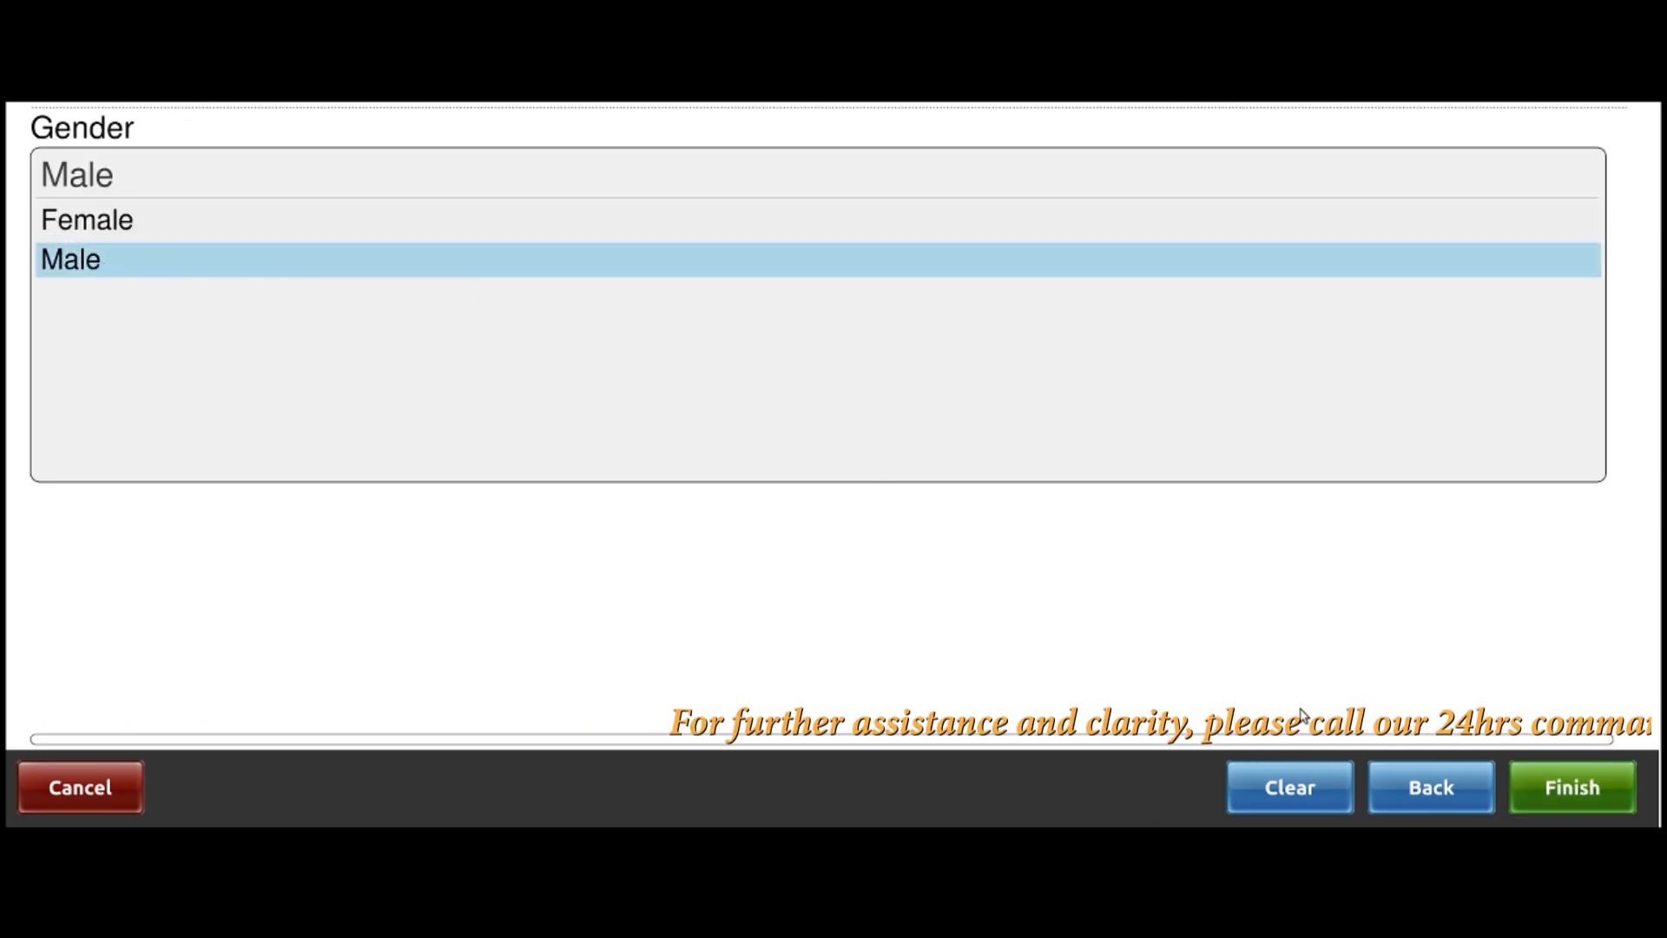
pyautogui.click(1519, 787)
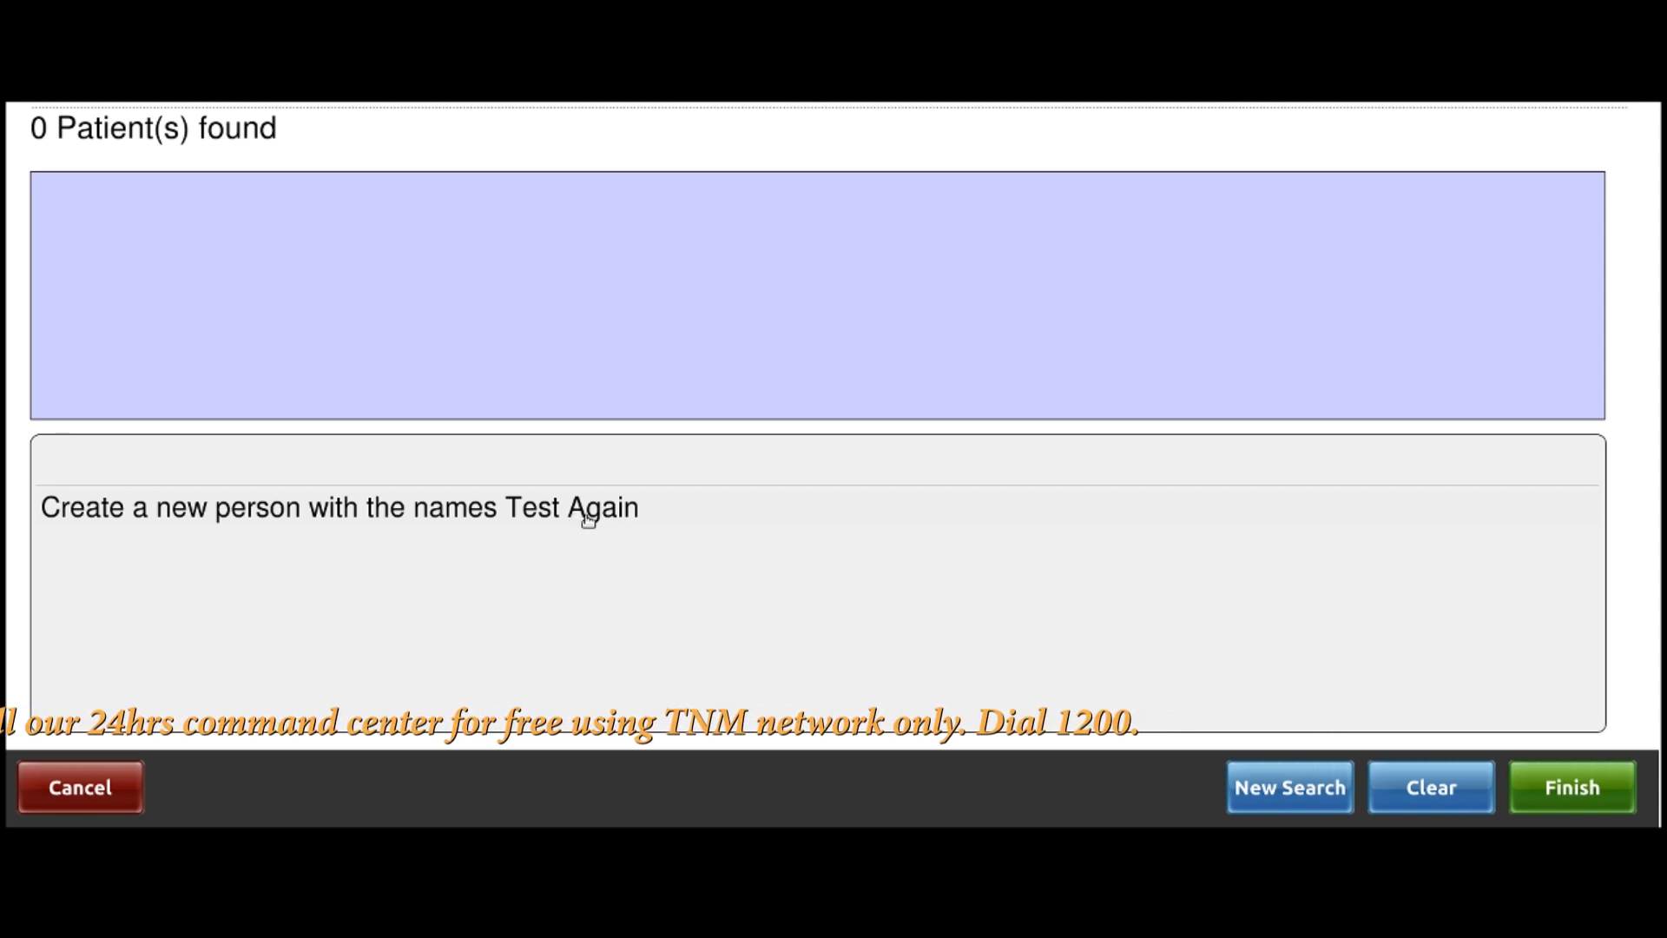
# Create new person Test Again with year of birth Unknown and estimated age 36
pyautogui.click(408, 513)
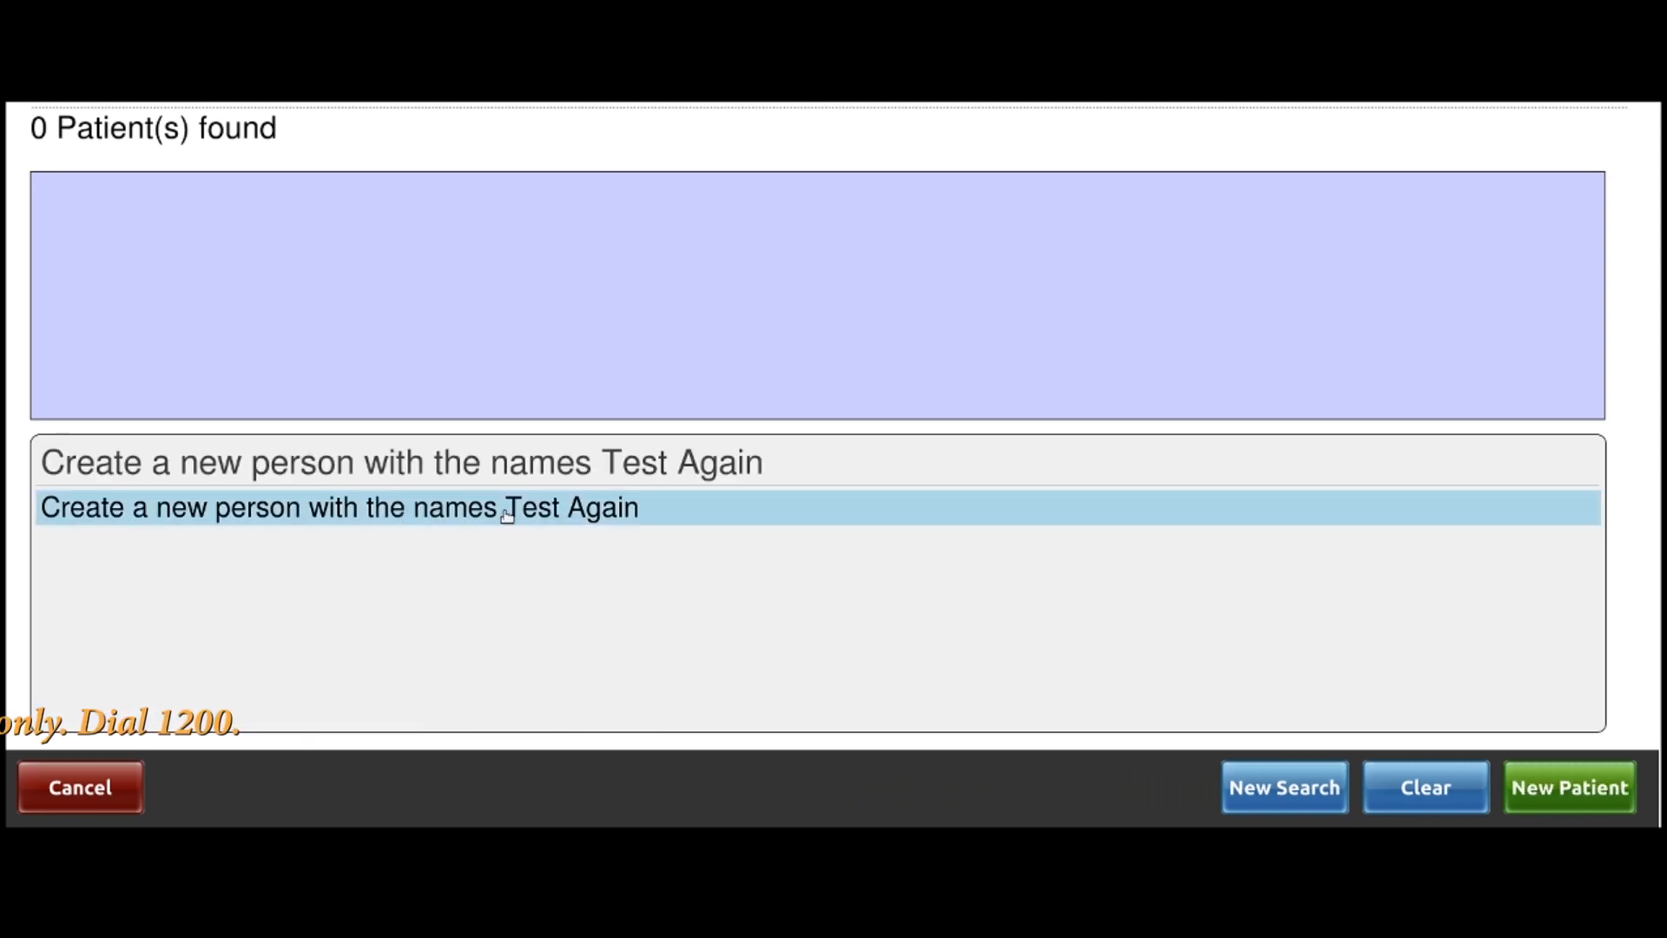
pyautogui.click(1596, 799)
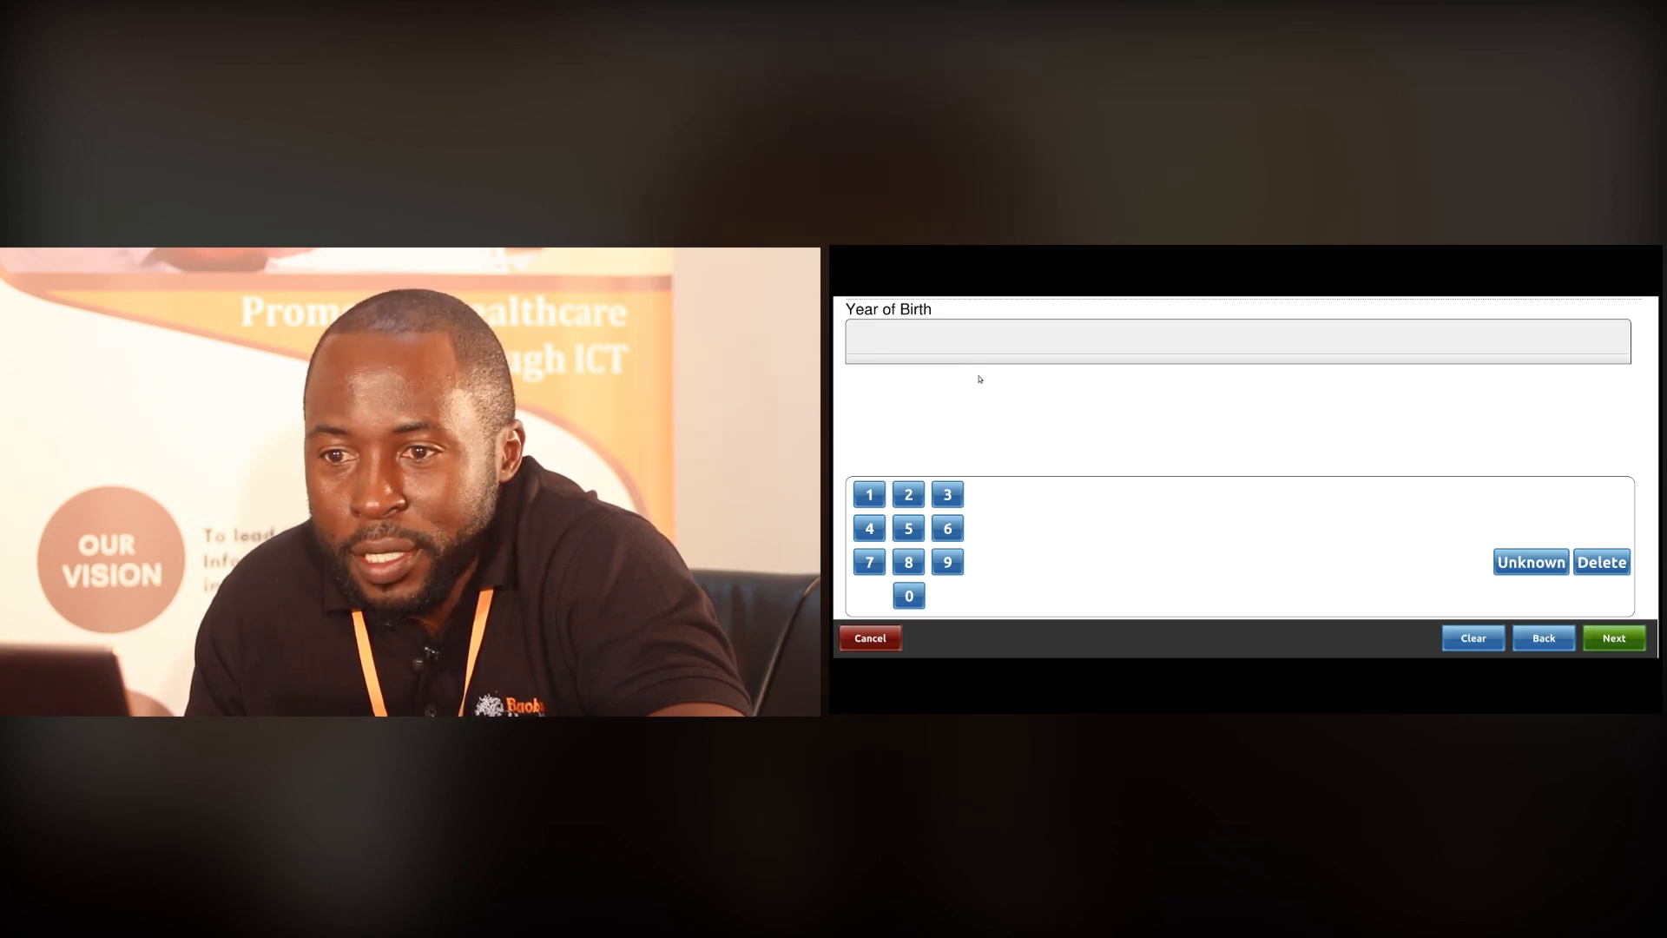
pyautogui.click(892, 337)
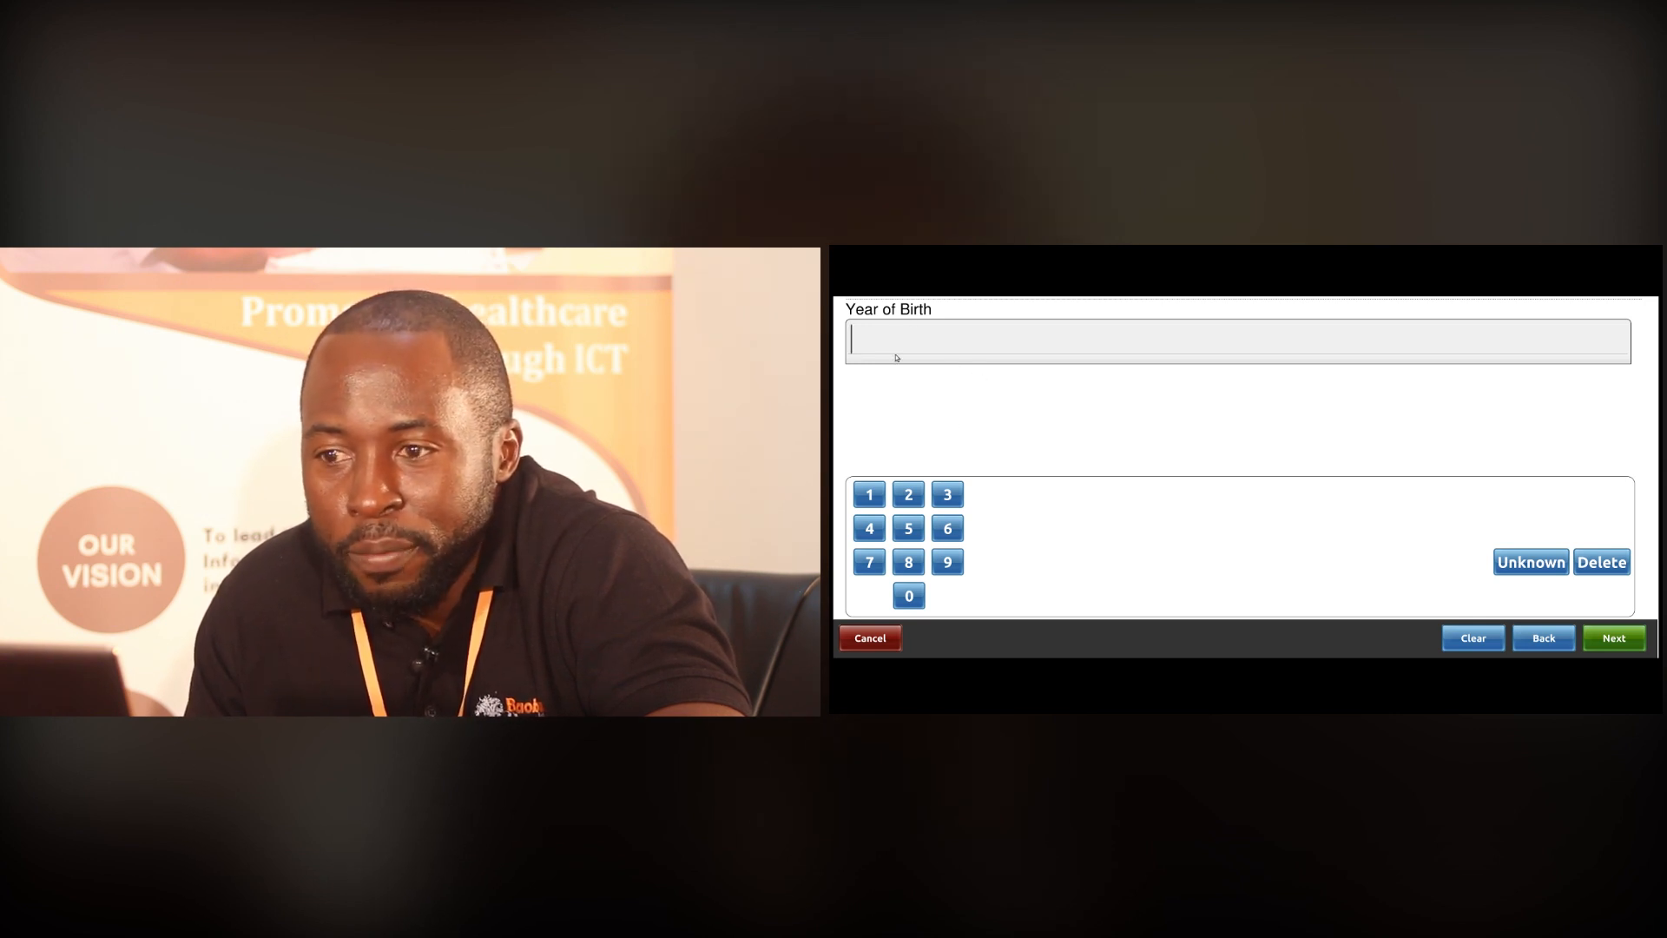
pyautogui.click(1531, 563)
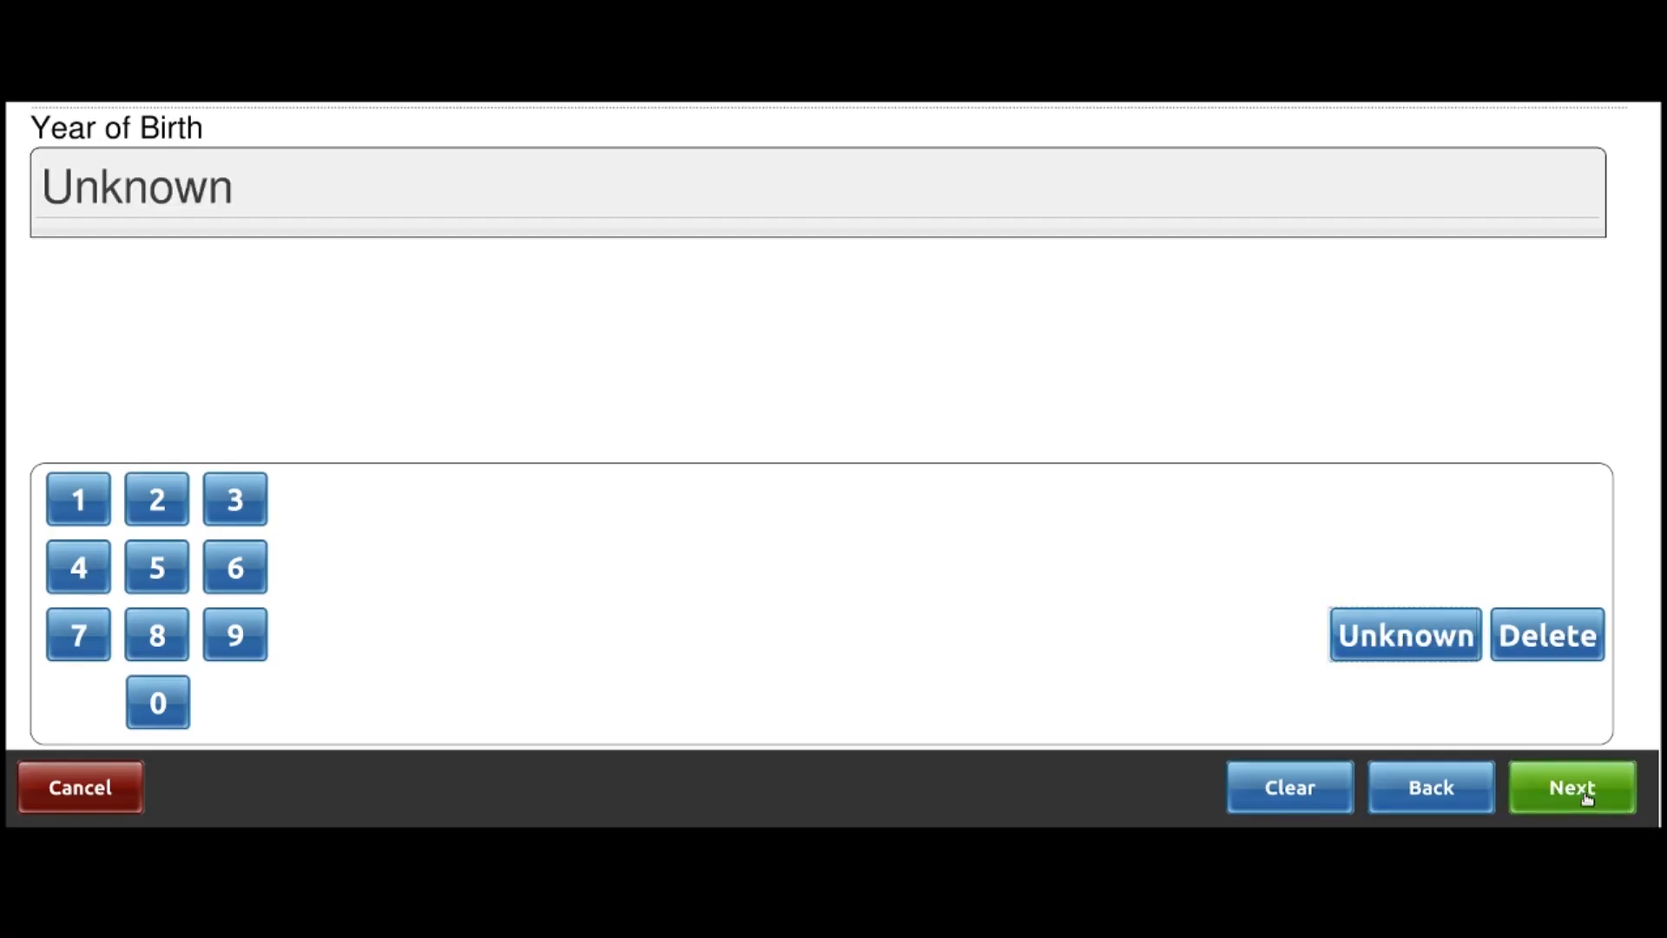
pyautogui.click(1587, 798)
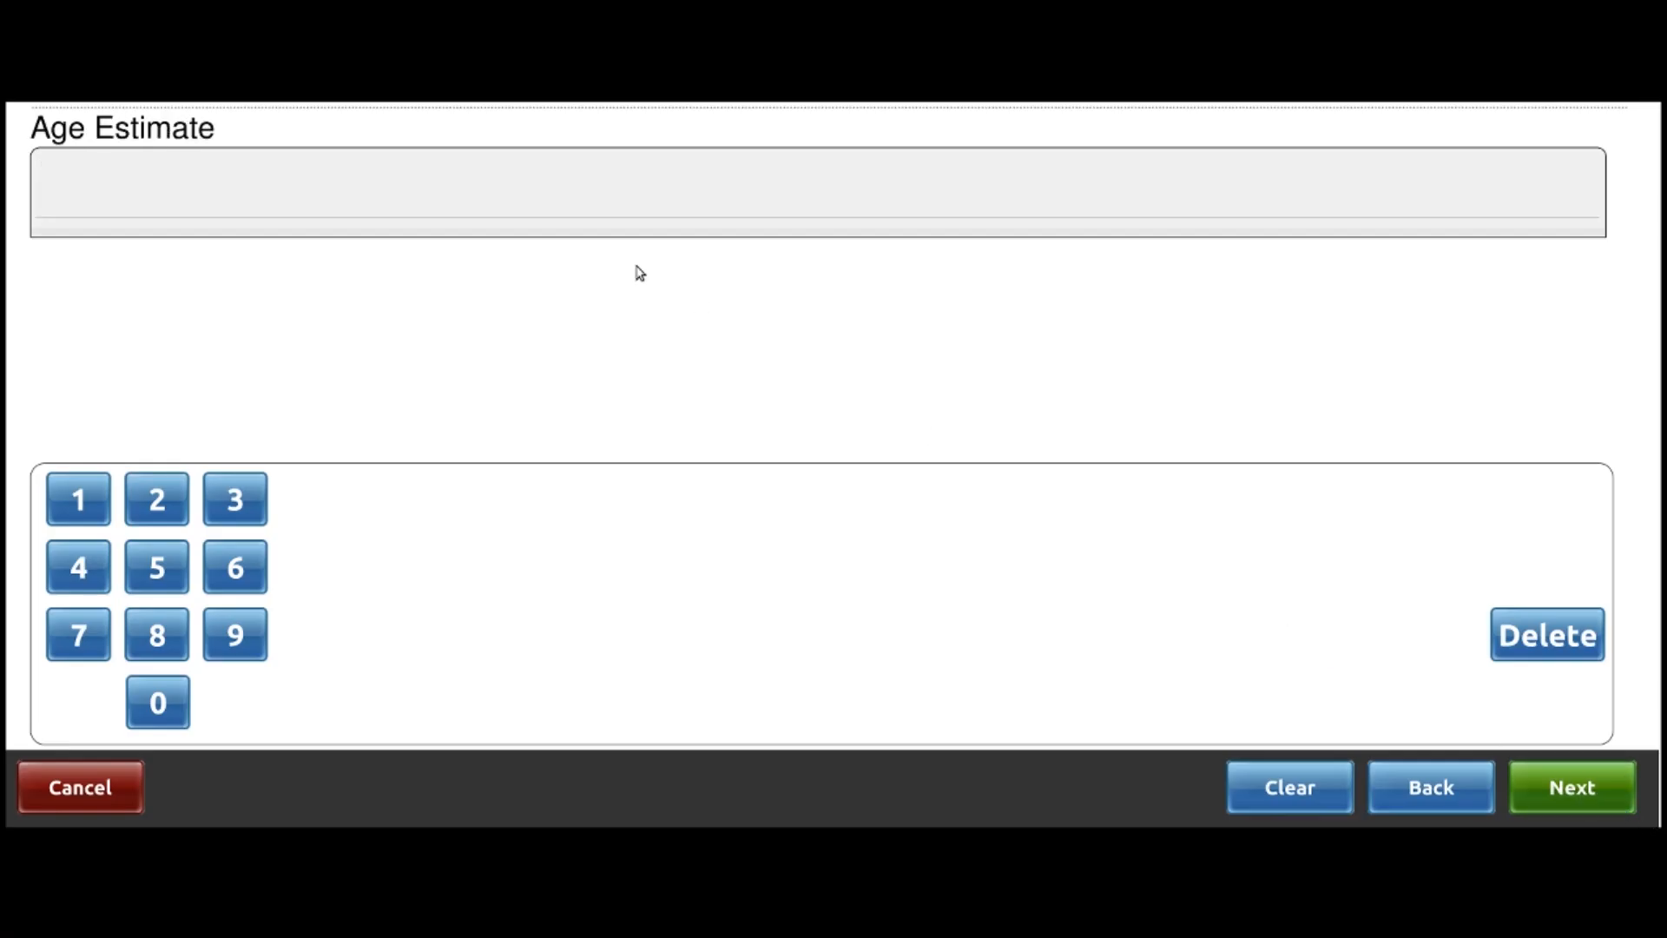
pyautogui.click(236, 501)
pyautogui.click(235, 568)
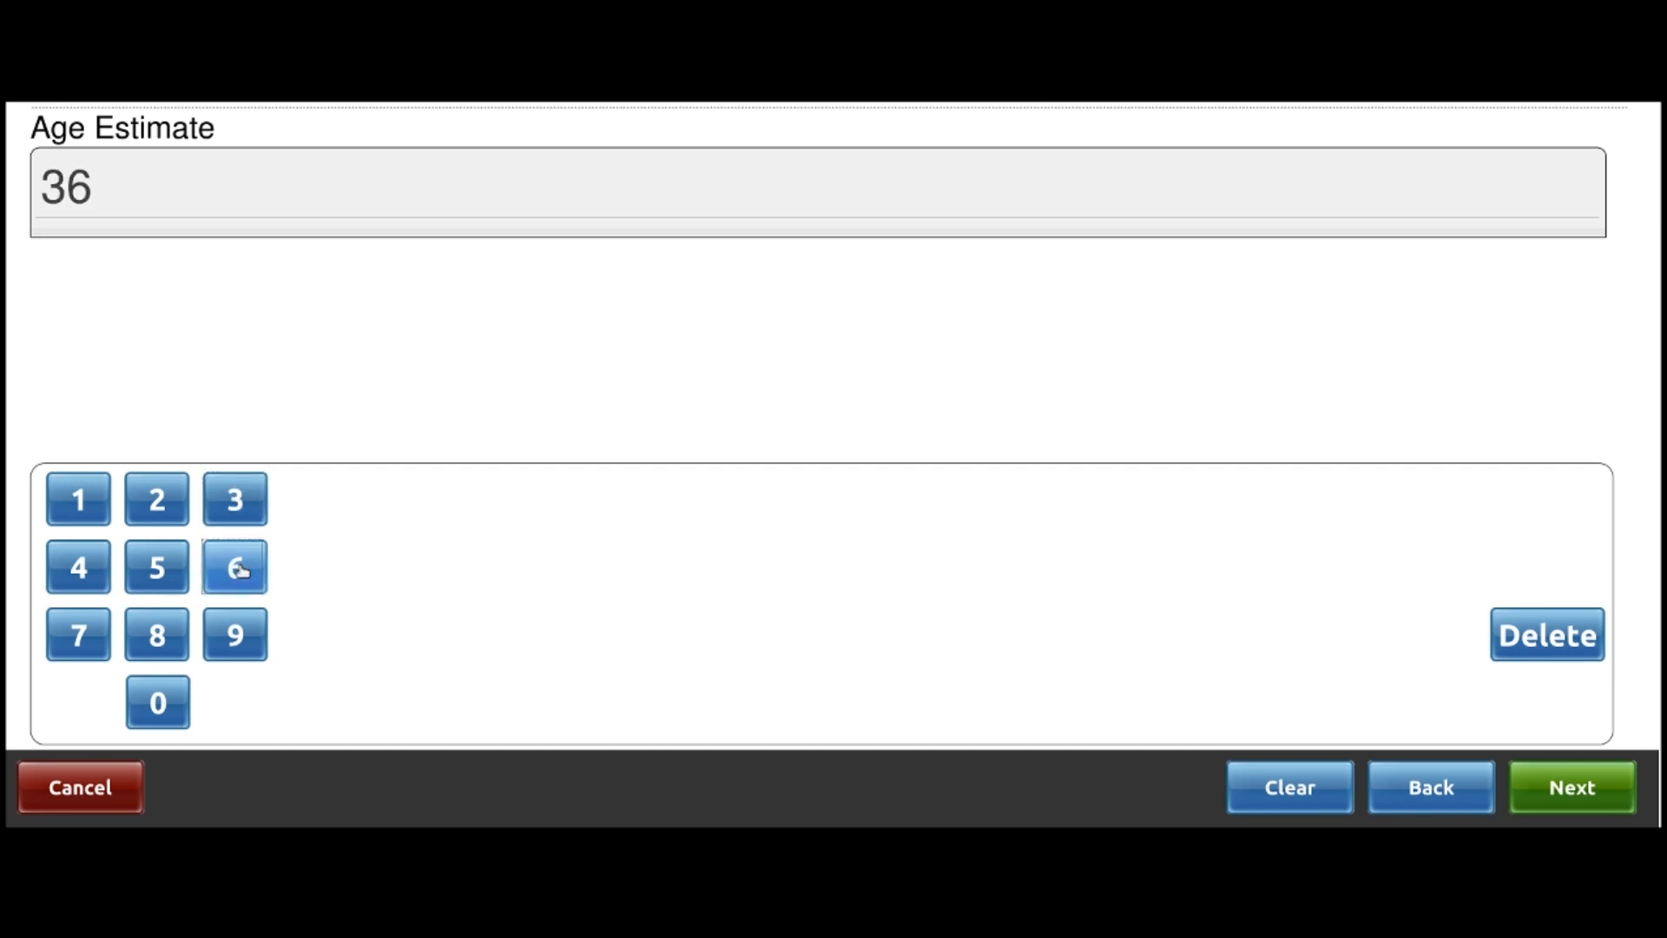
pyautogui.click(1552, 788)
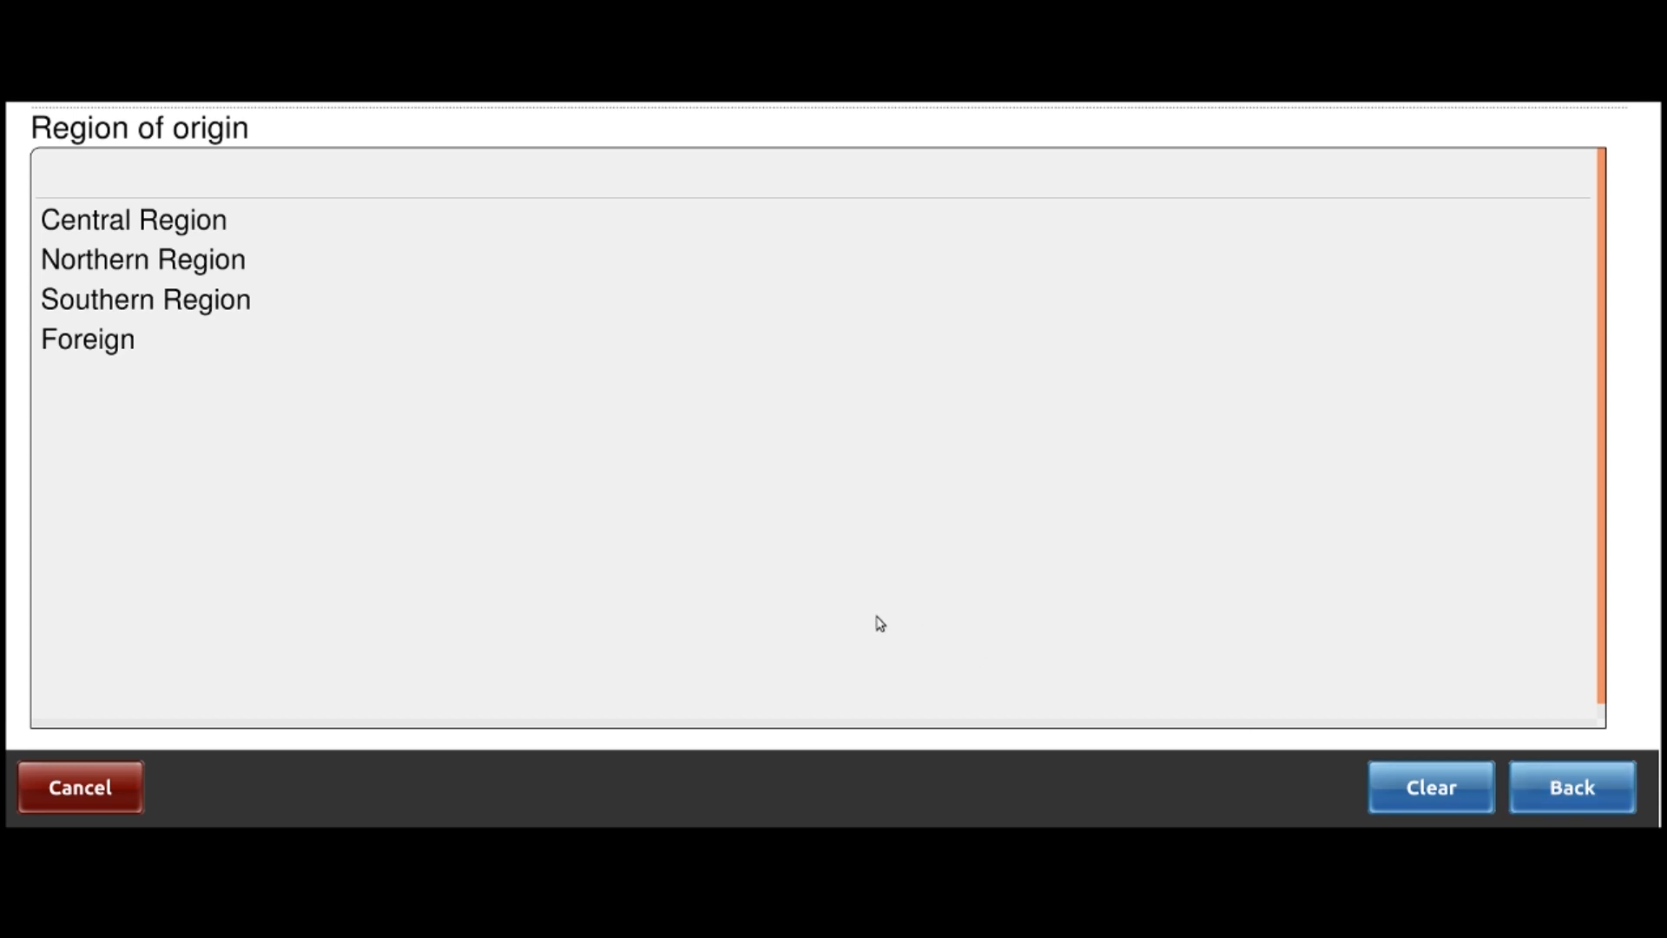
# Set home address to Central Region, Kasungu, TA Chilowamatambe, Chalinda village
pyautogui.click(173, 231)
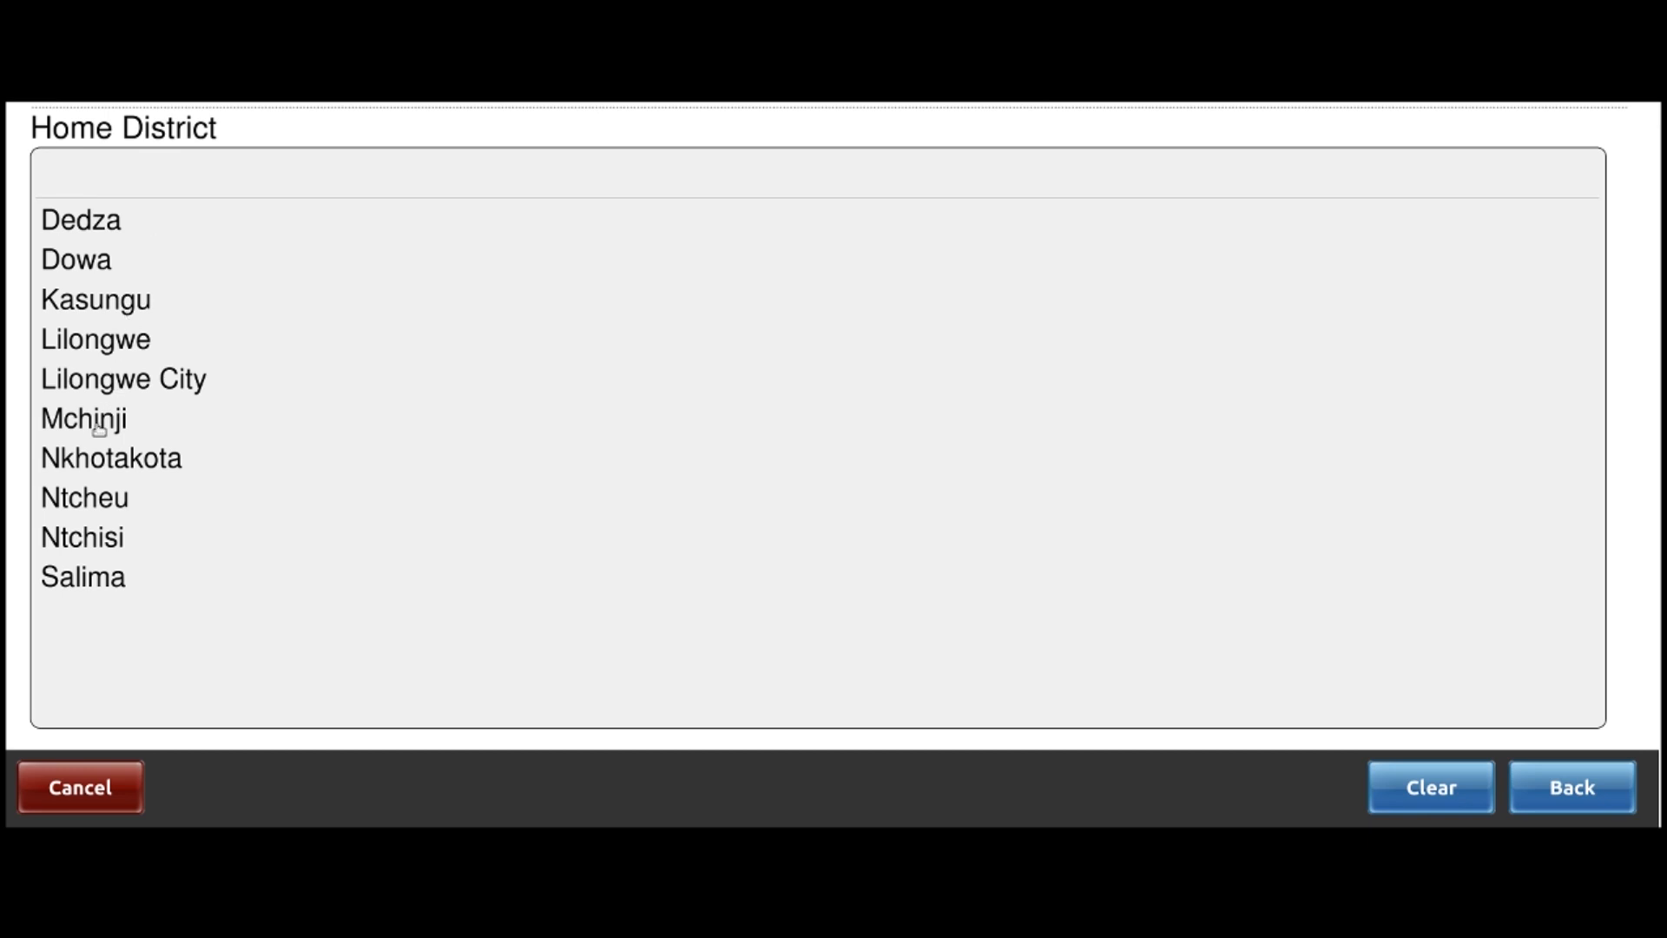
pyautogui.click(88, 310)
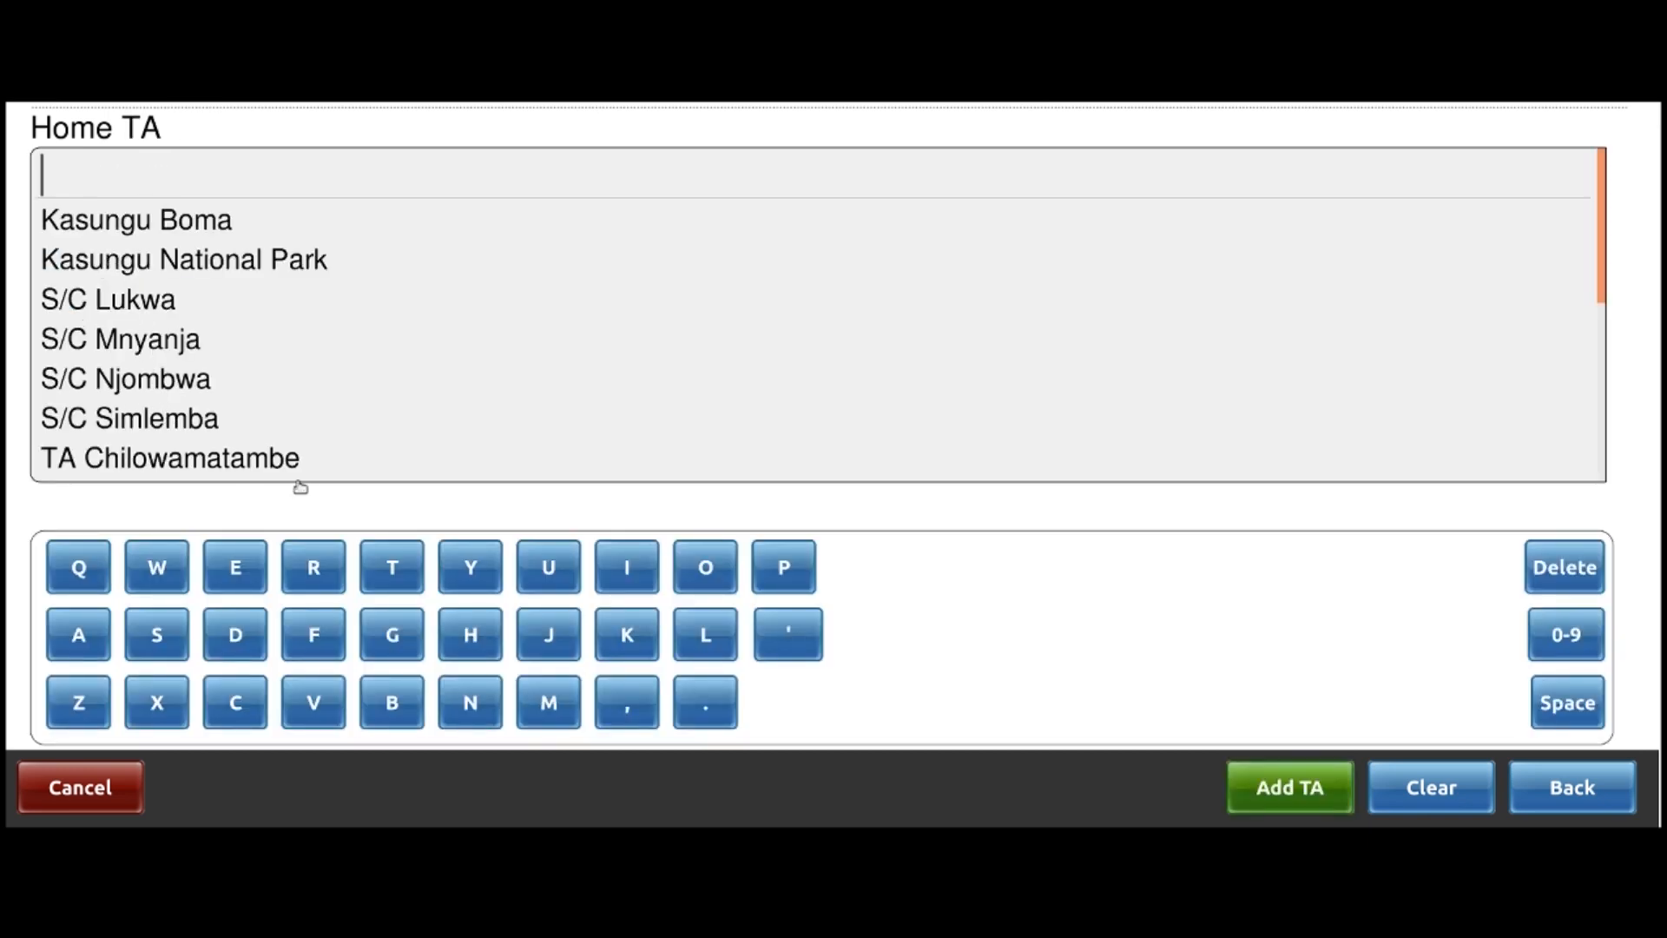
pyautogui.click(236, 460)
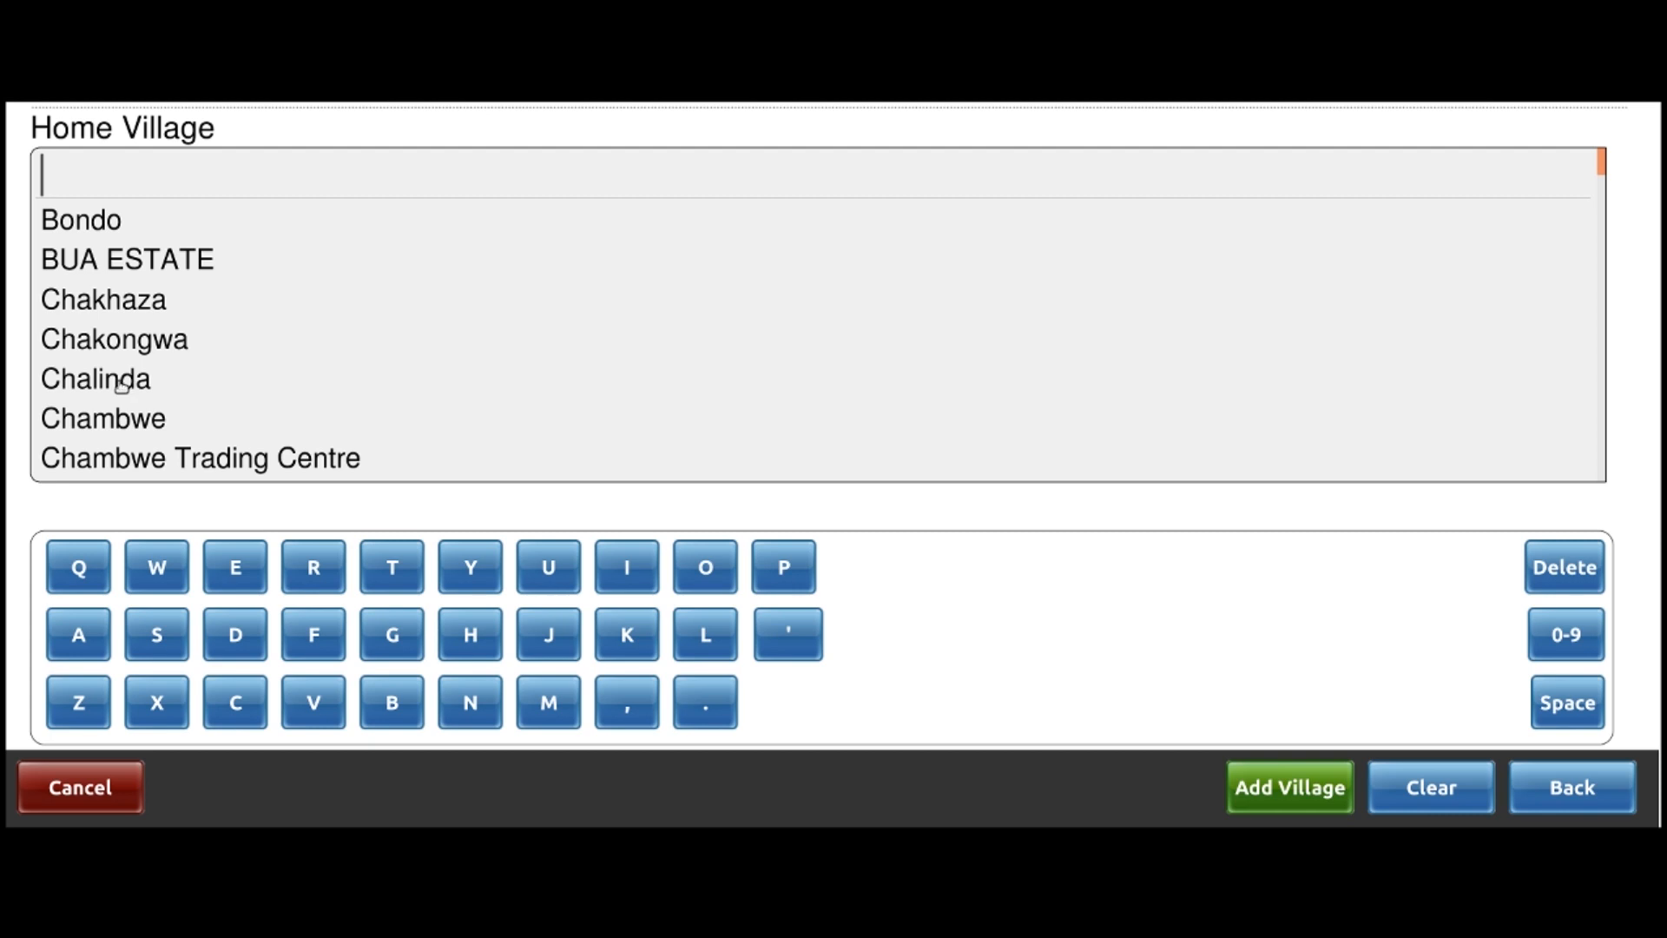
pyautogui.click(120, 380)
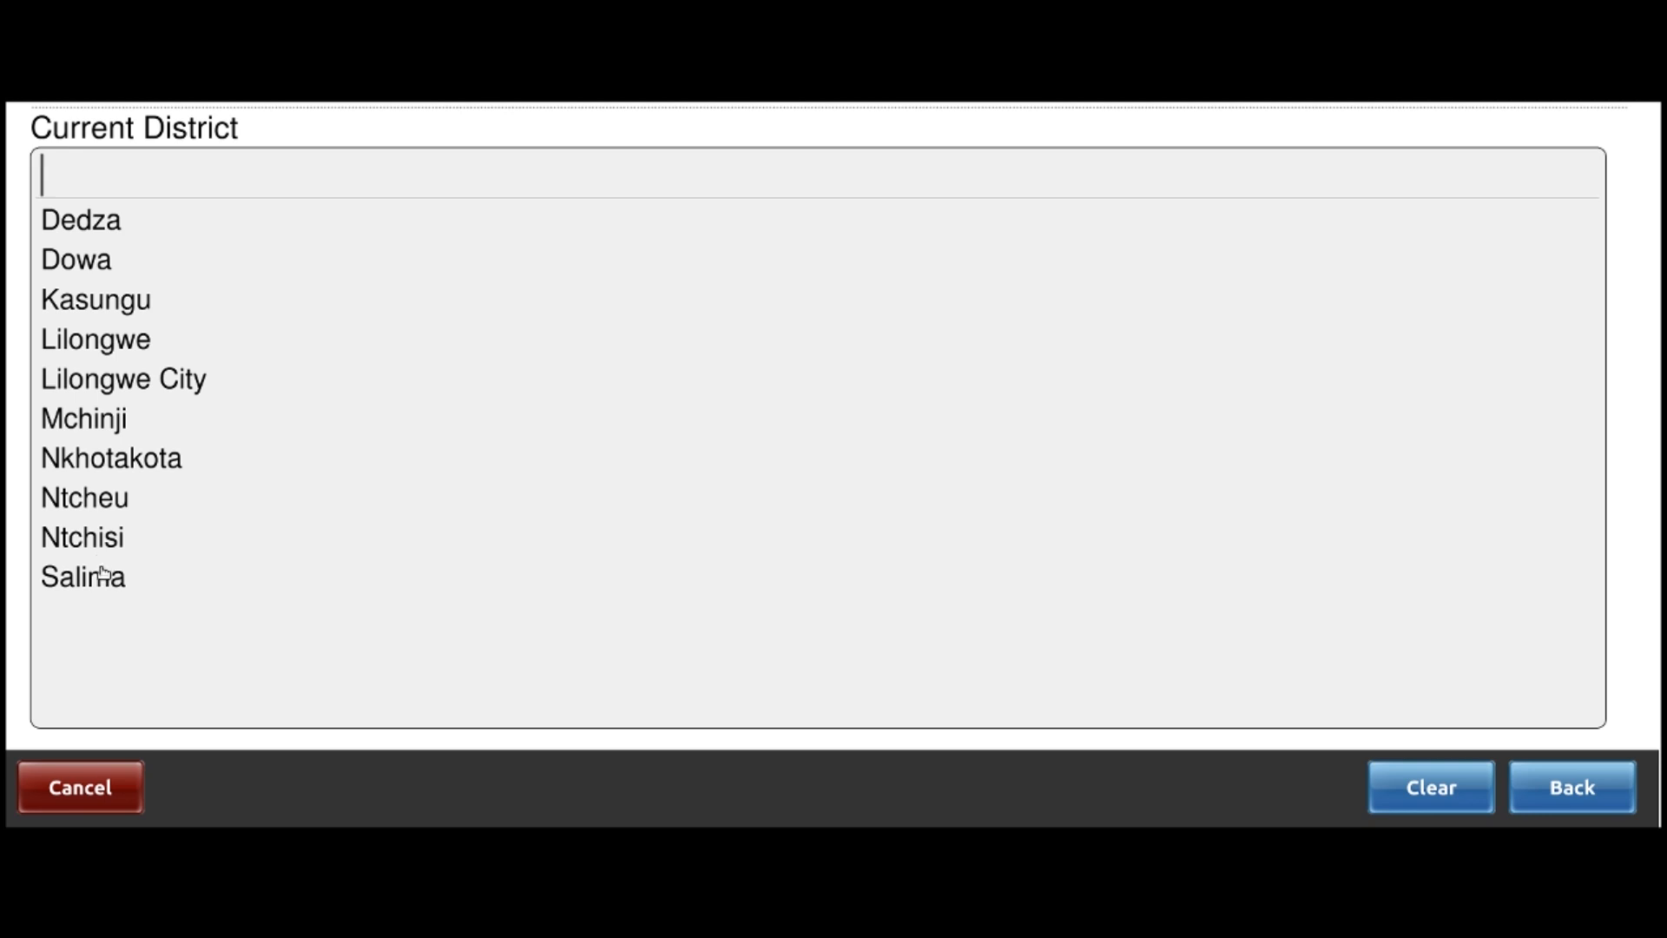
# Set current address to Ntchisi, TA Kalumo, Chabuka, with landmark Secondary School
pyautogui.click(103, 540)
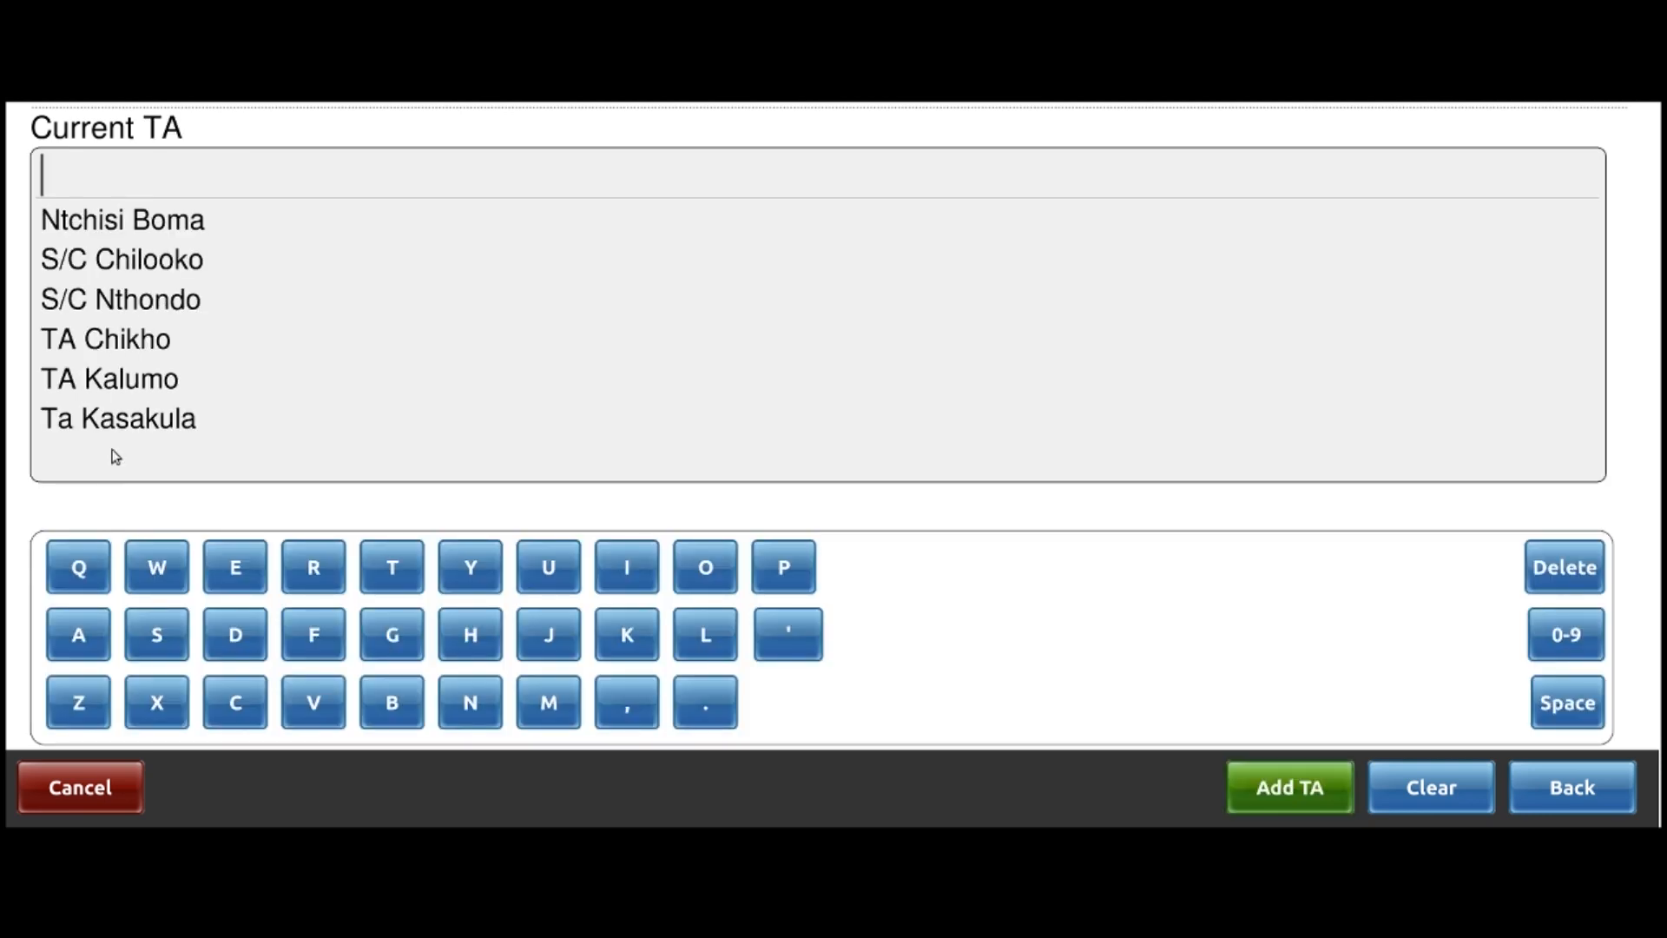
pyautogui.click(127, 382)
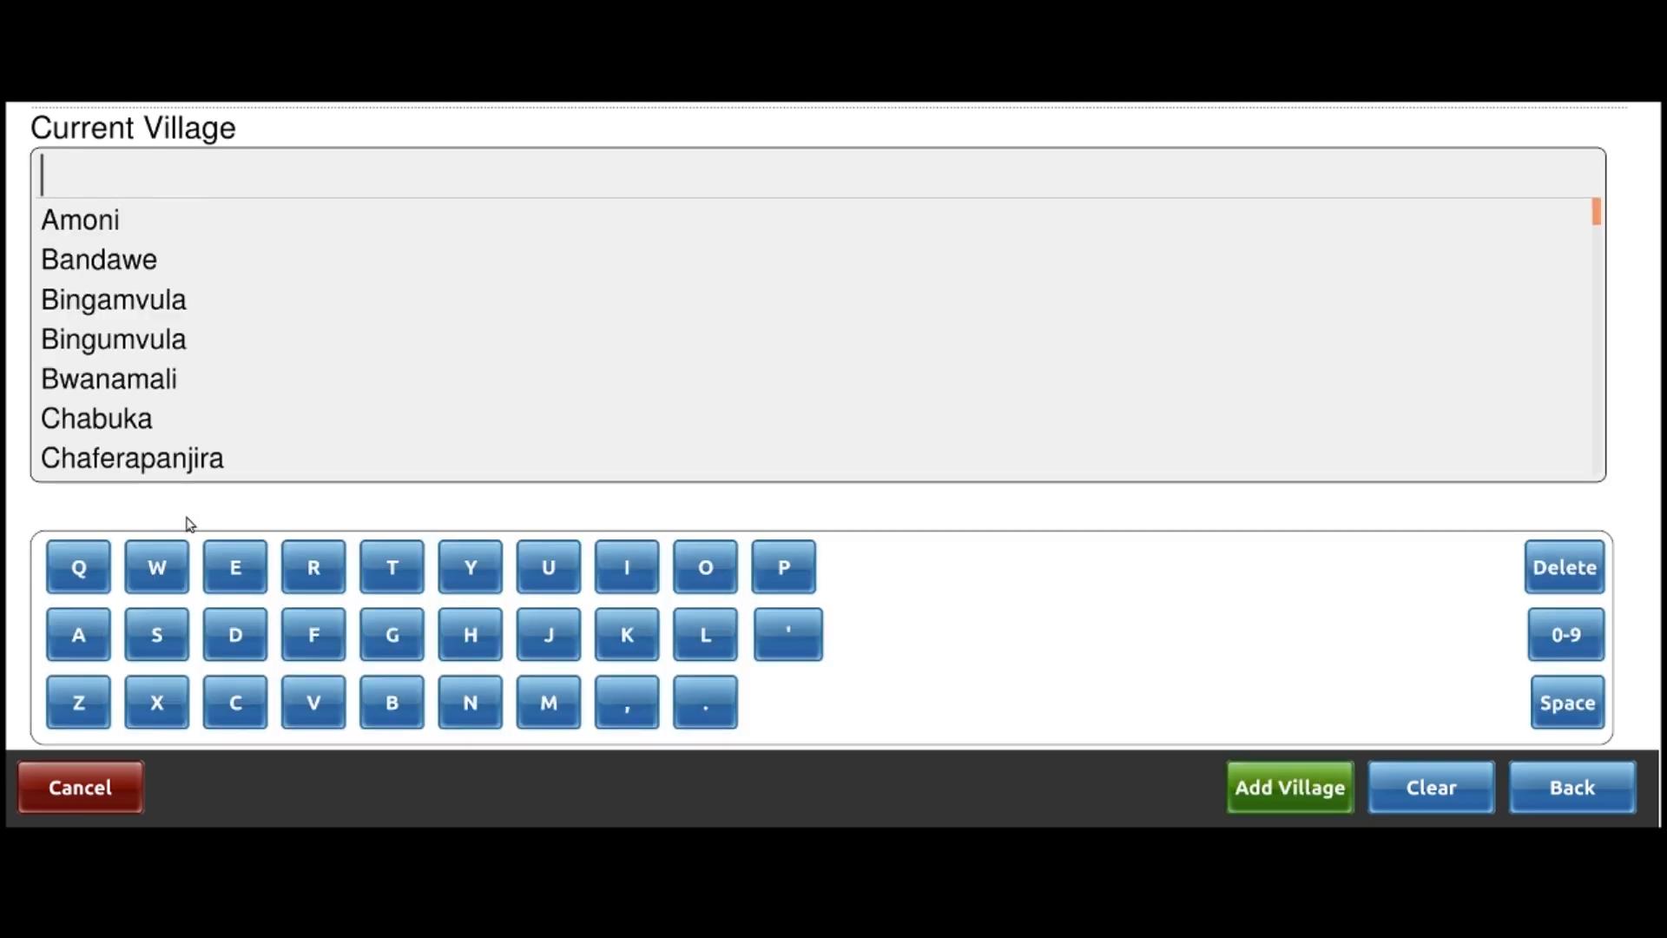
pyautogui.click(95, 418)
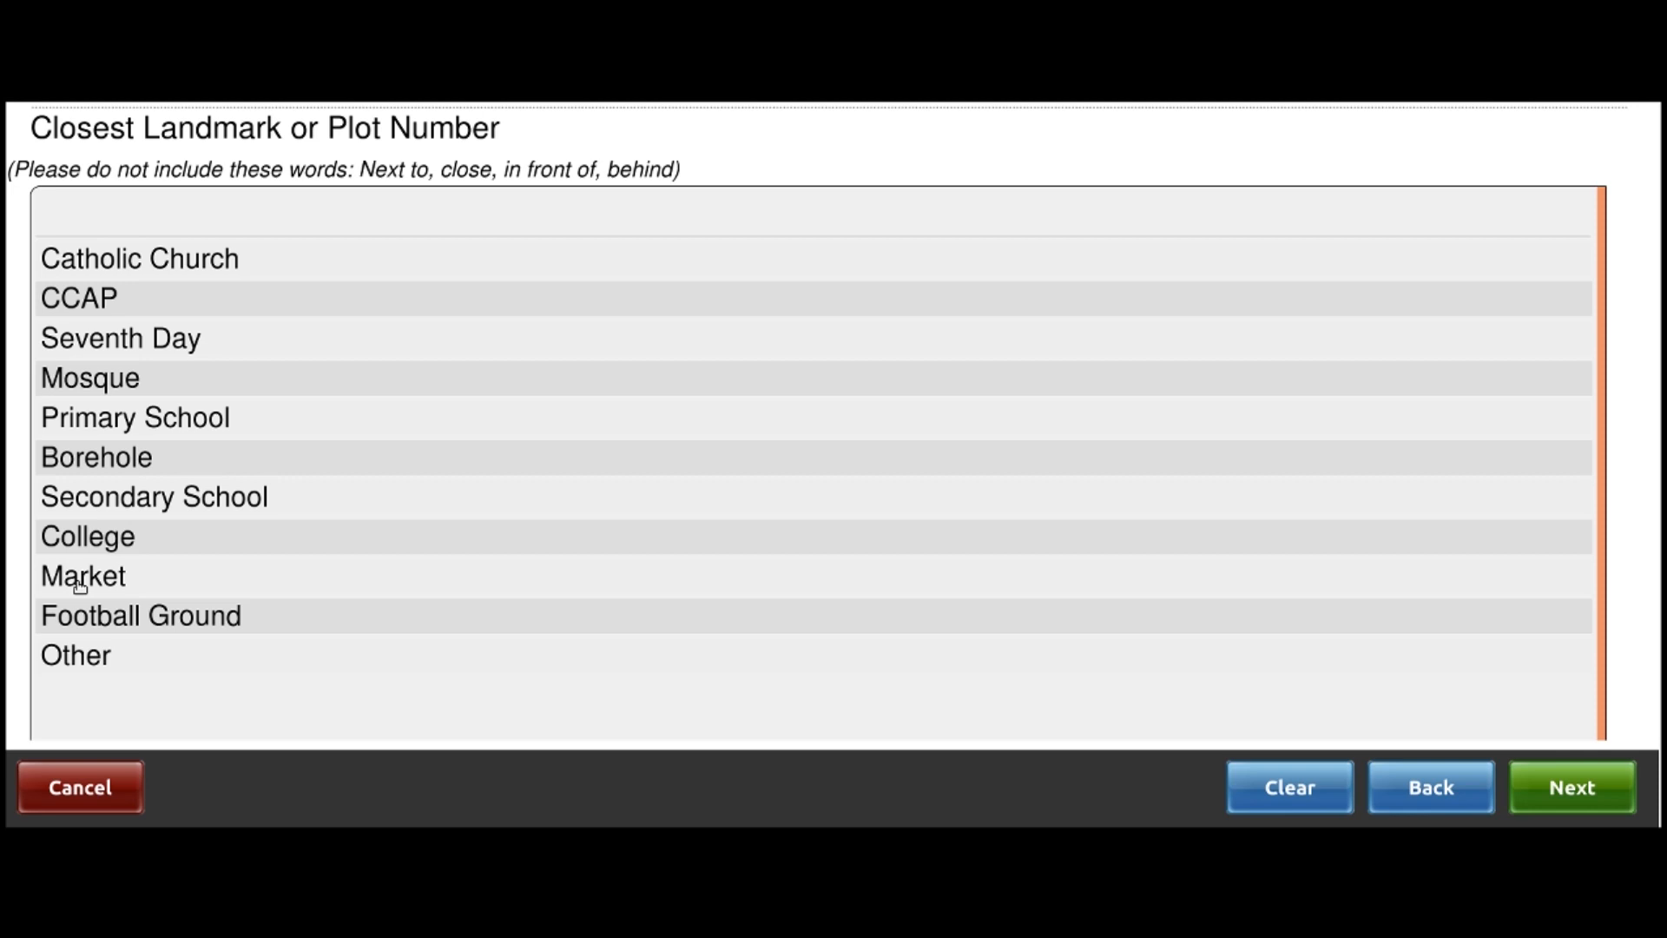
pyautogui.click(127, 498)
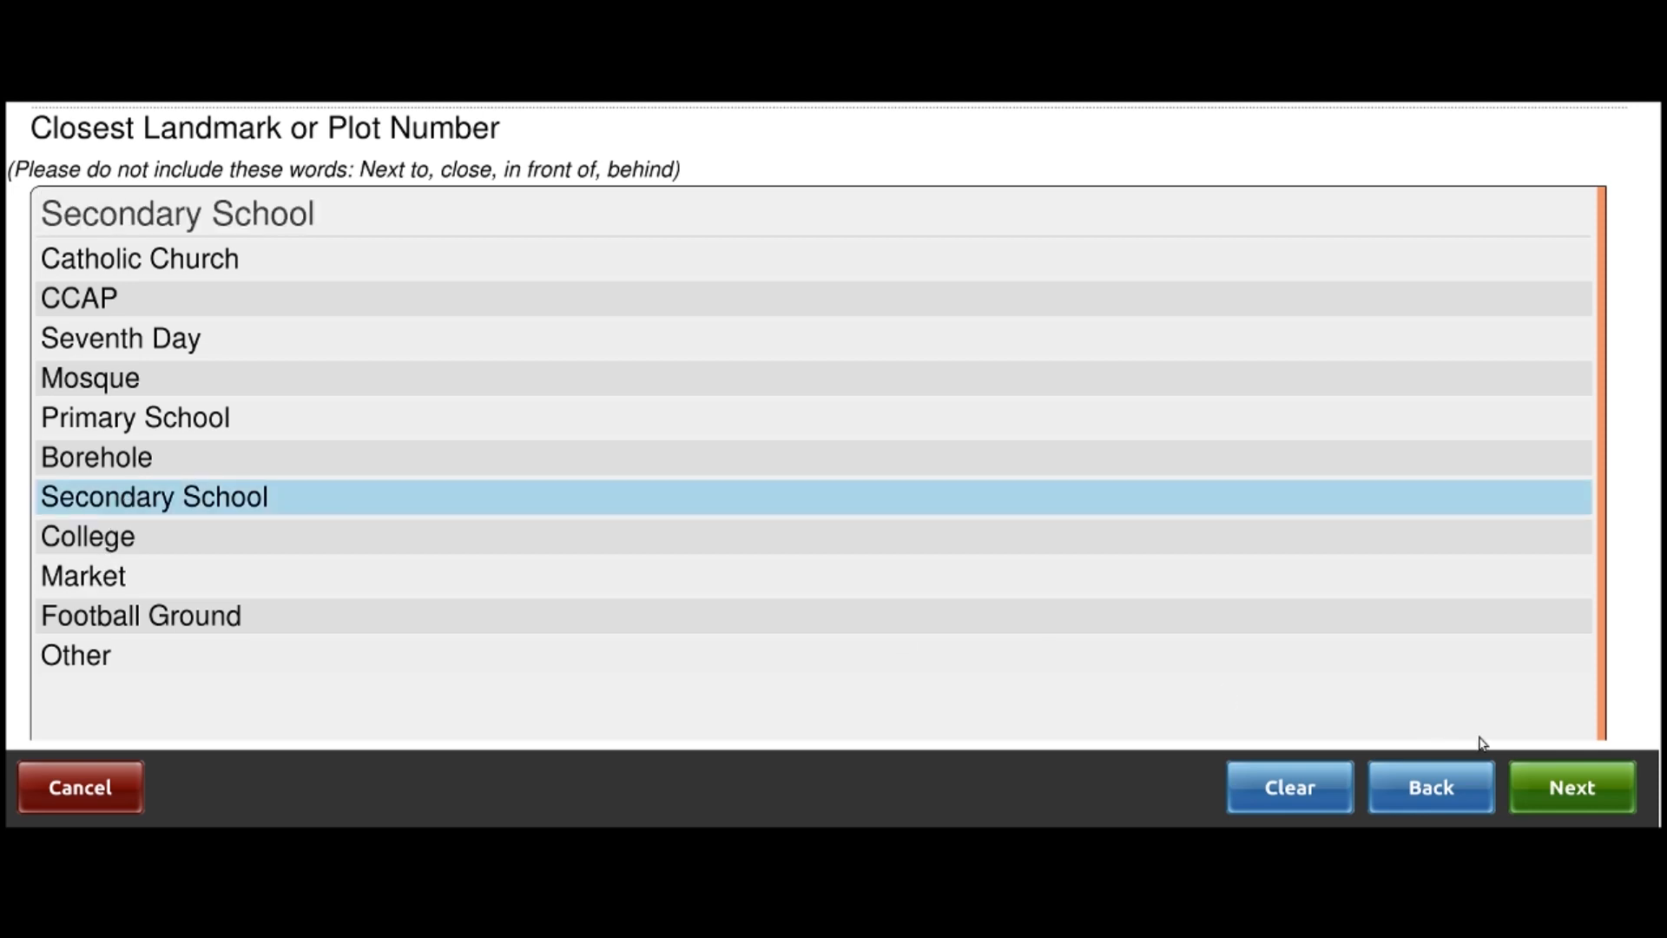
pyautogui.click(1570, 799)
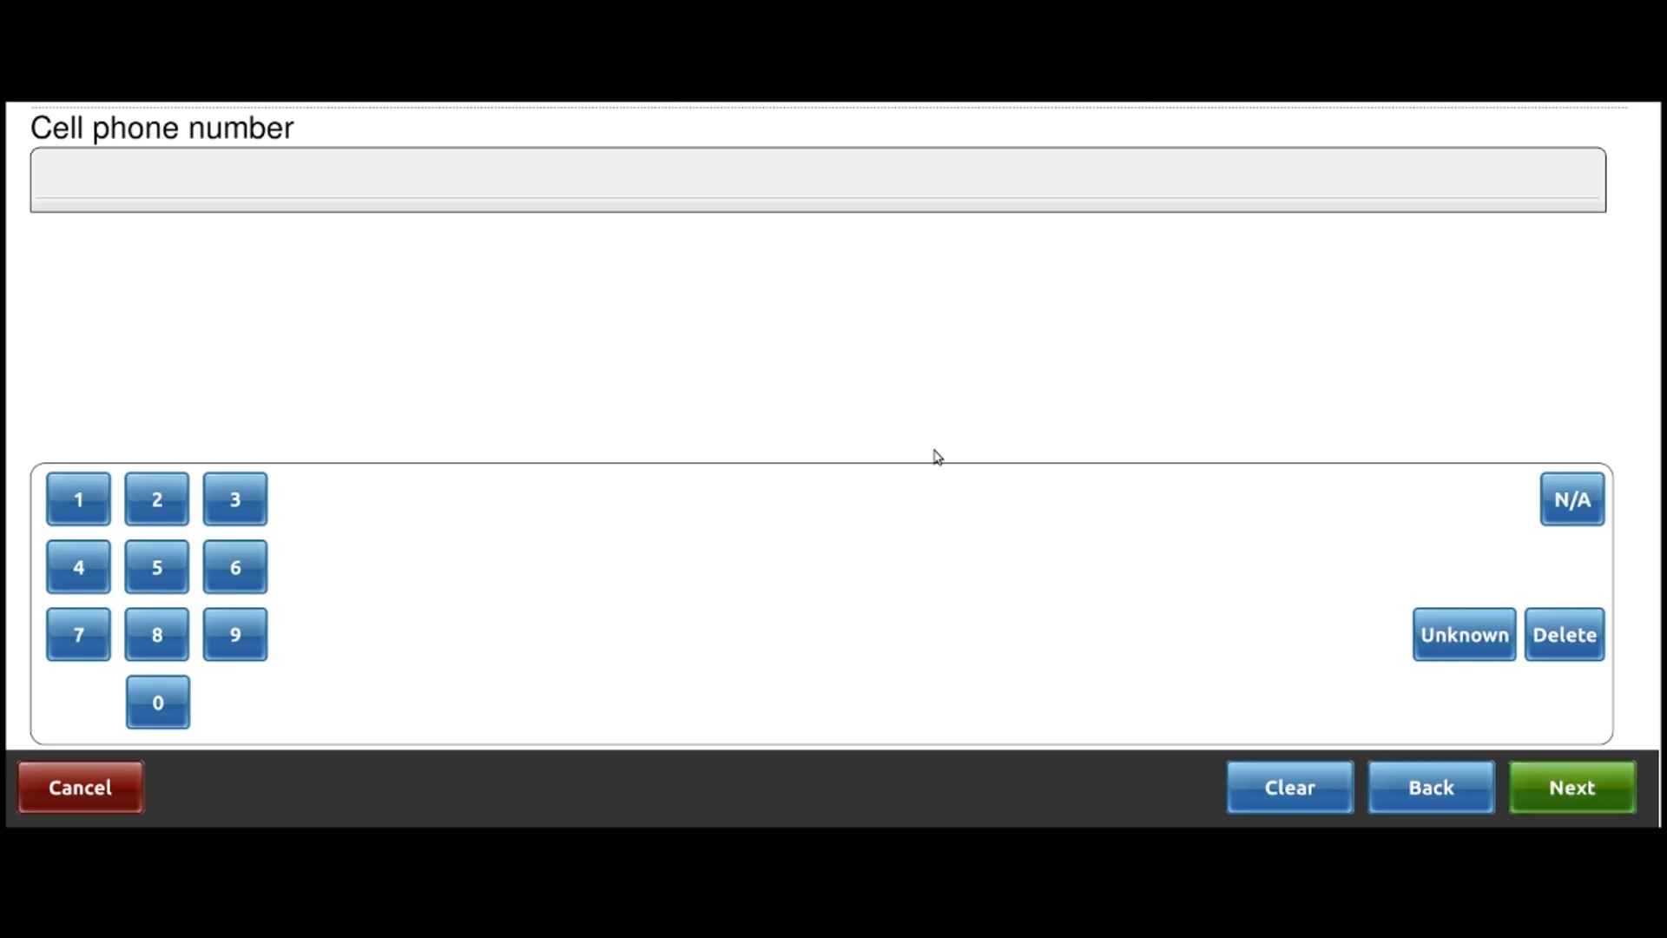
# Enter the patient's cell phone number and continue
pyautogui.click(169, 714)
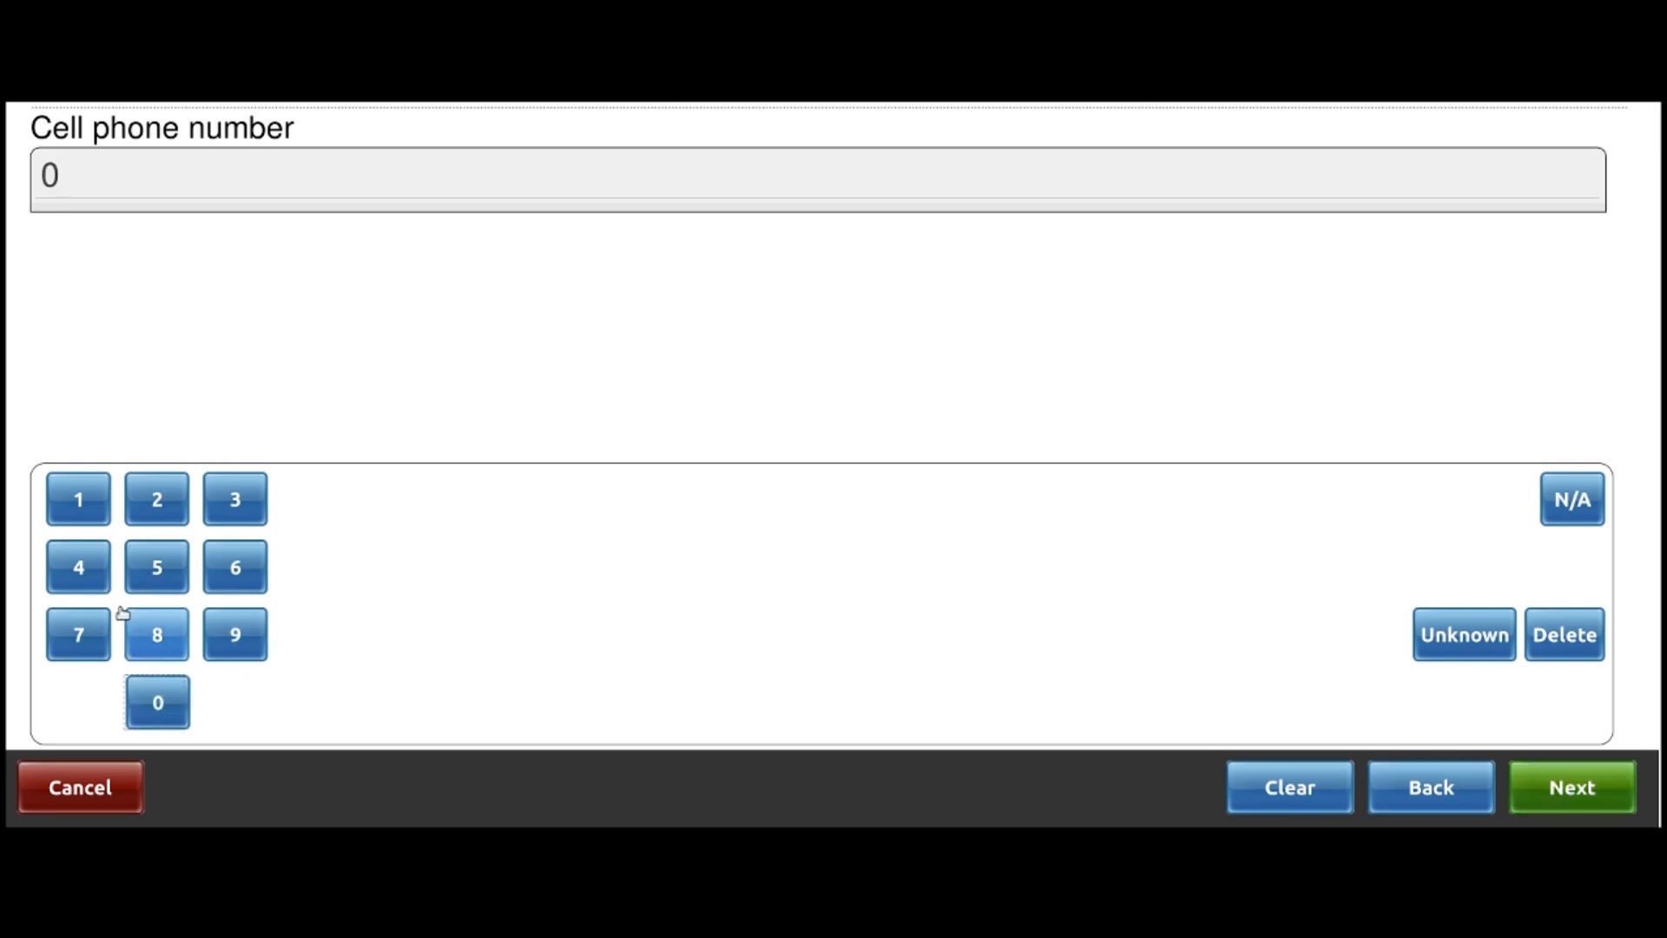
pyautogui.click(91, 513)
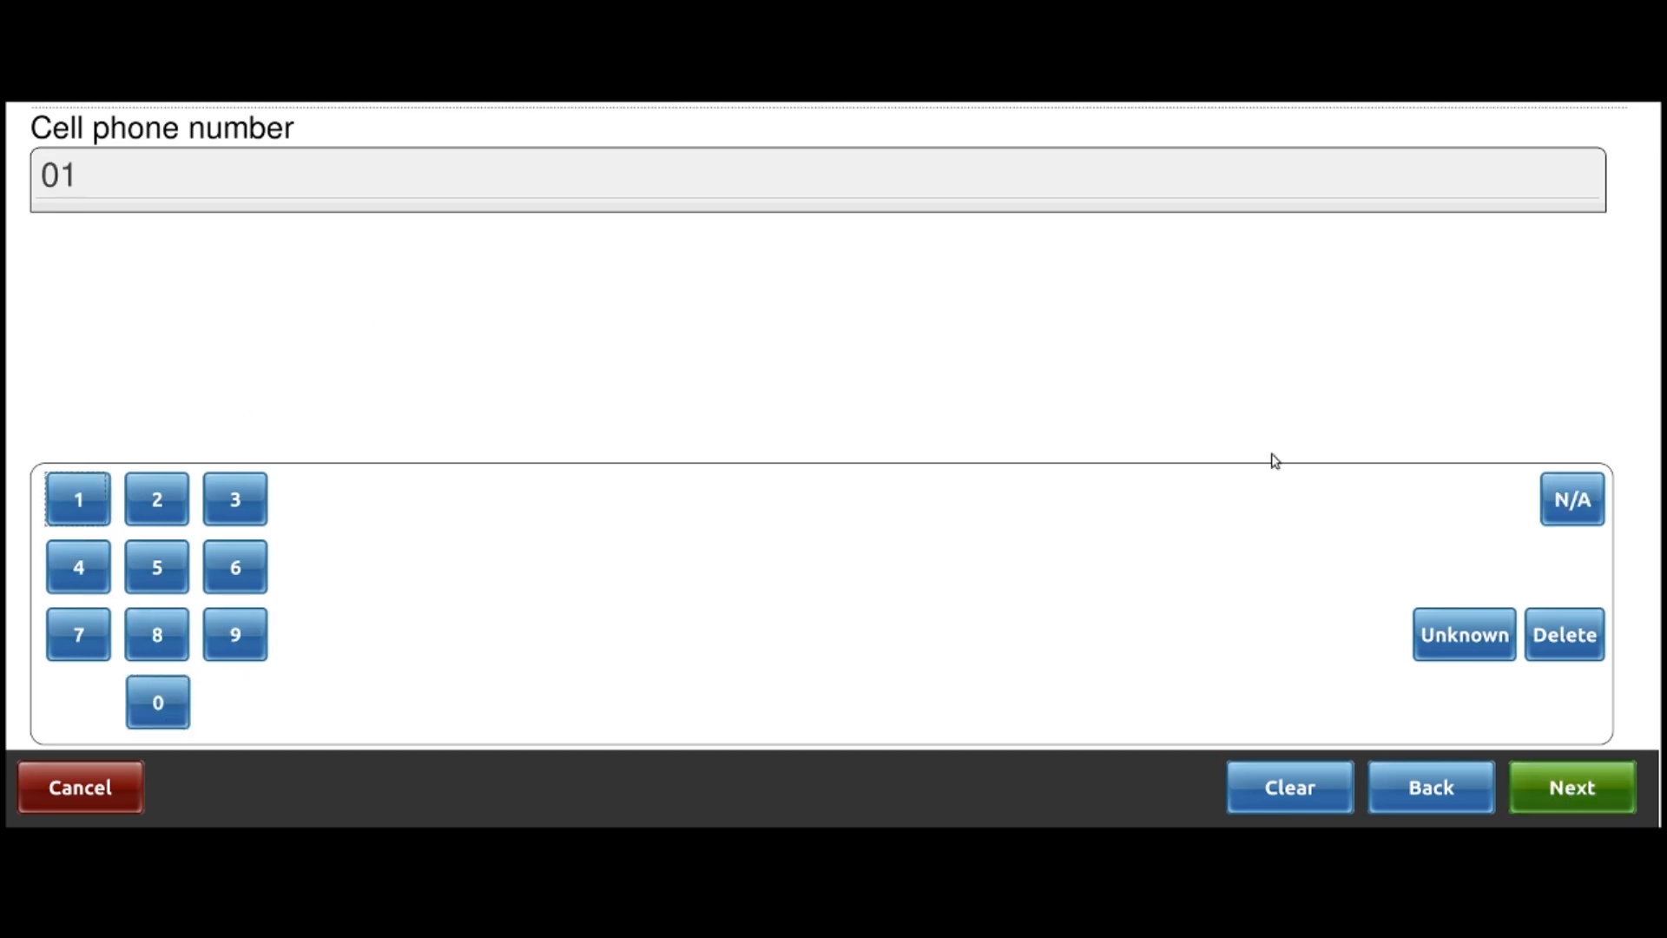
pyautogui.click(85, 498)
pyautogui.click(84, 498)
pyautogui.click(162, 499)
pyautogui.click(162, 499)
pyautogui.click(162, 499)
pyautogui.click(228, 502)
pyautogui.click(228, 502)
pyautogui.click(228, 502)
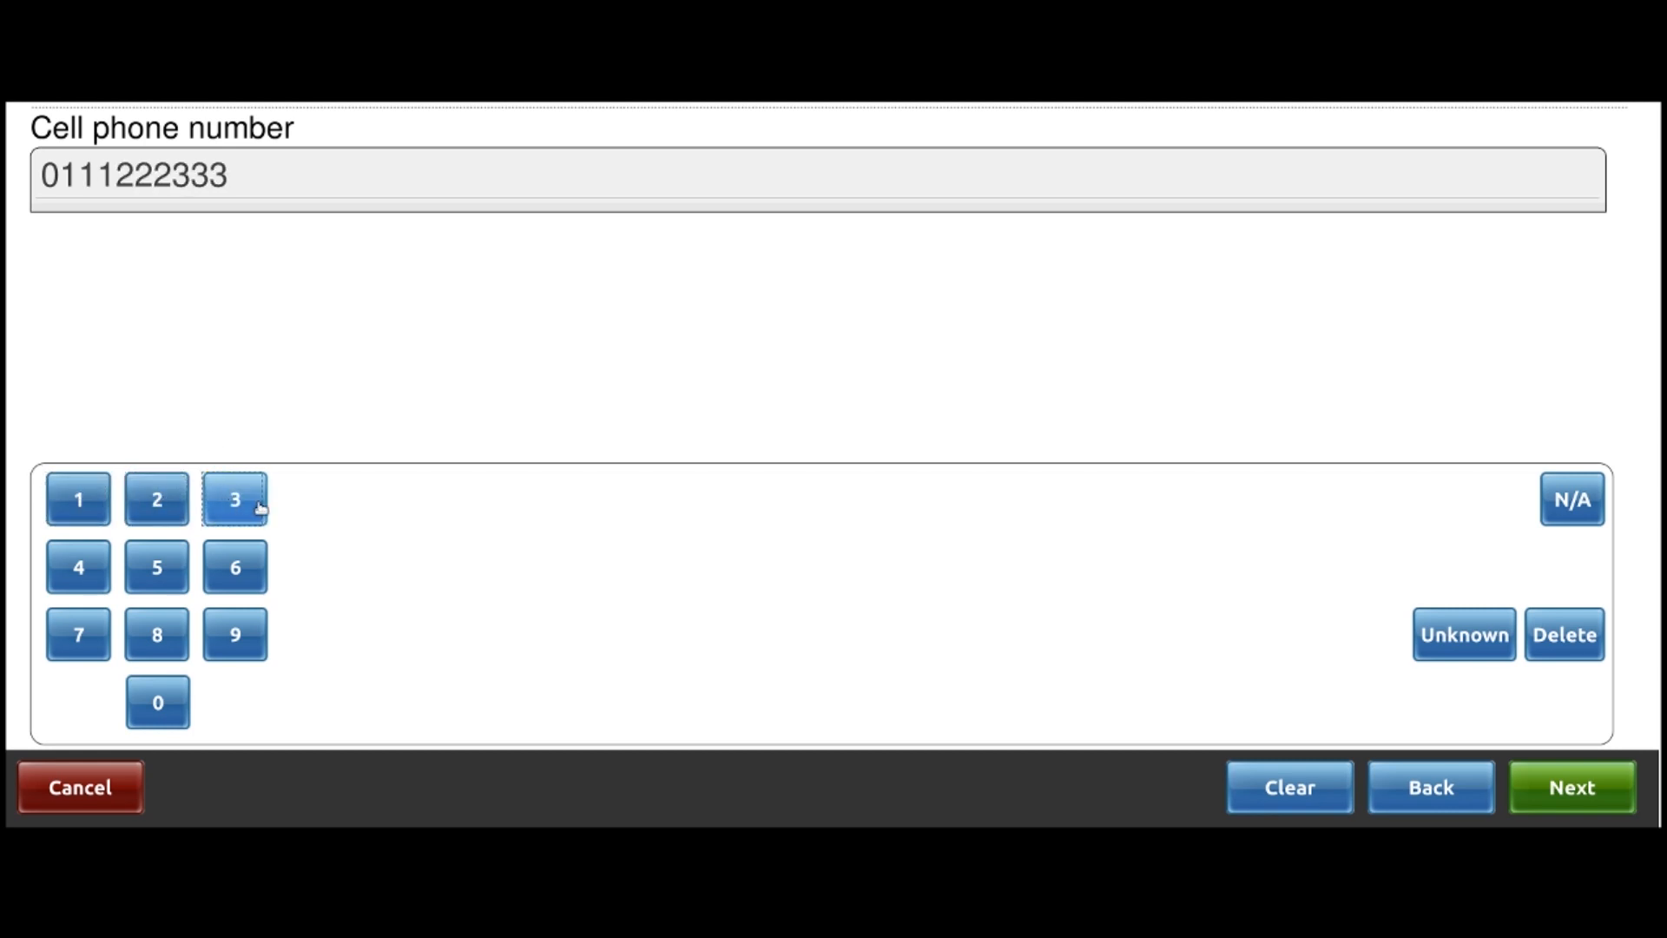
pyautogui.click(1522, 779)
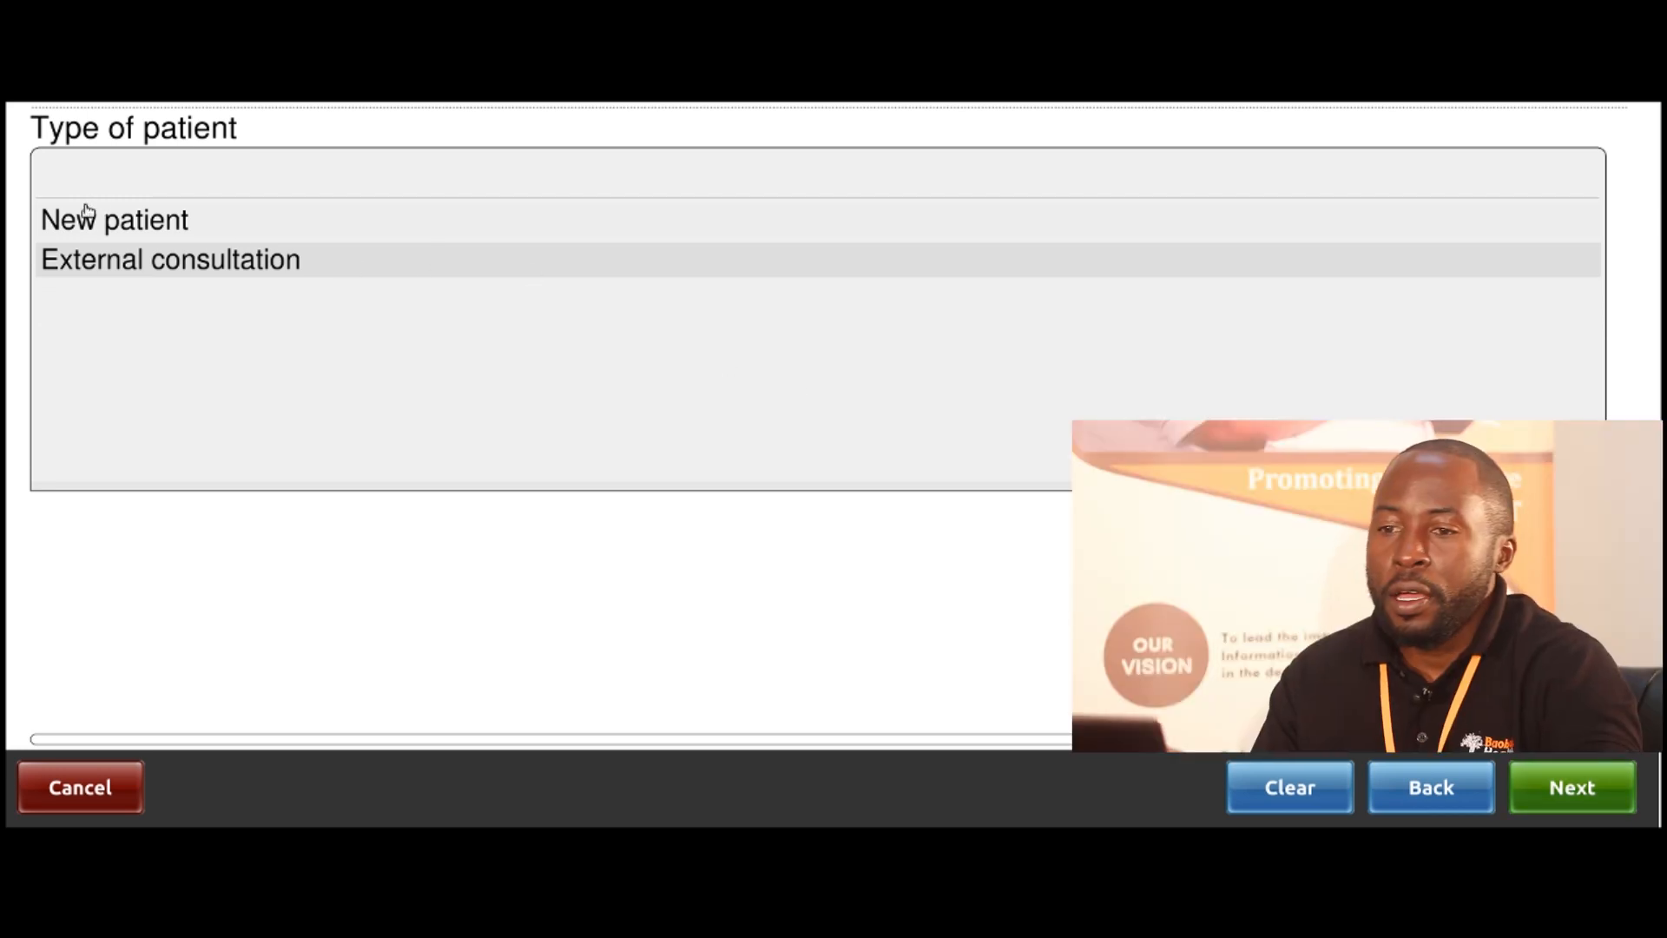
# Mark the person as a New patient and answer No to registering a guardian
pyautogui.click(183, 223)
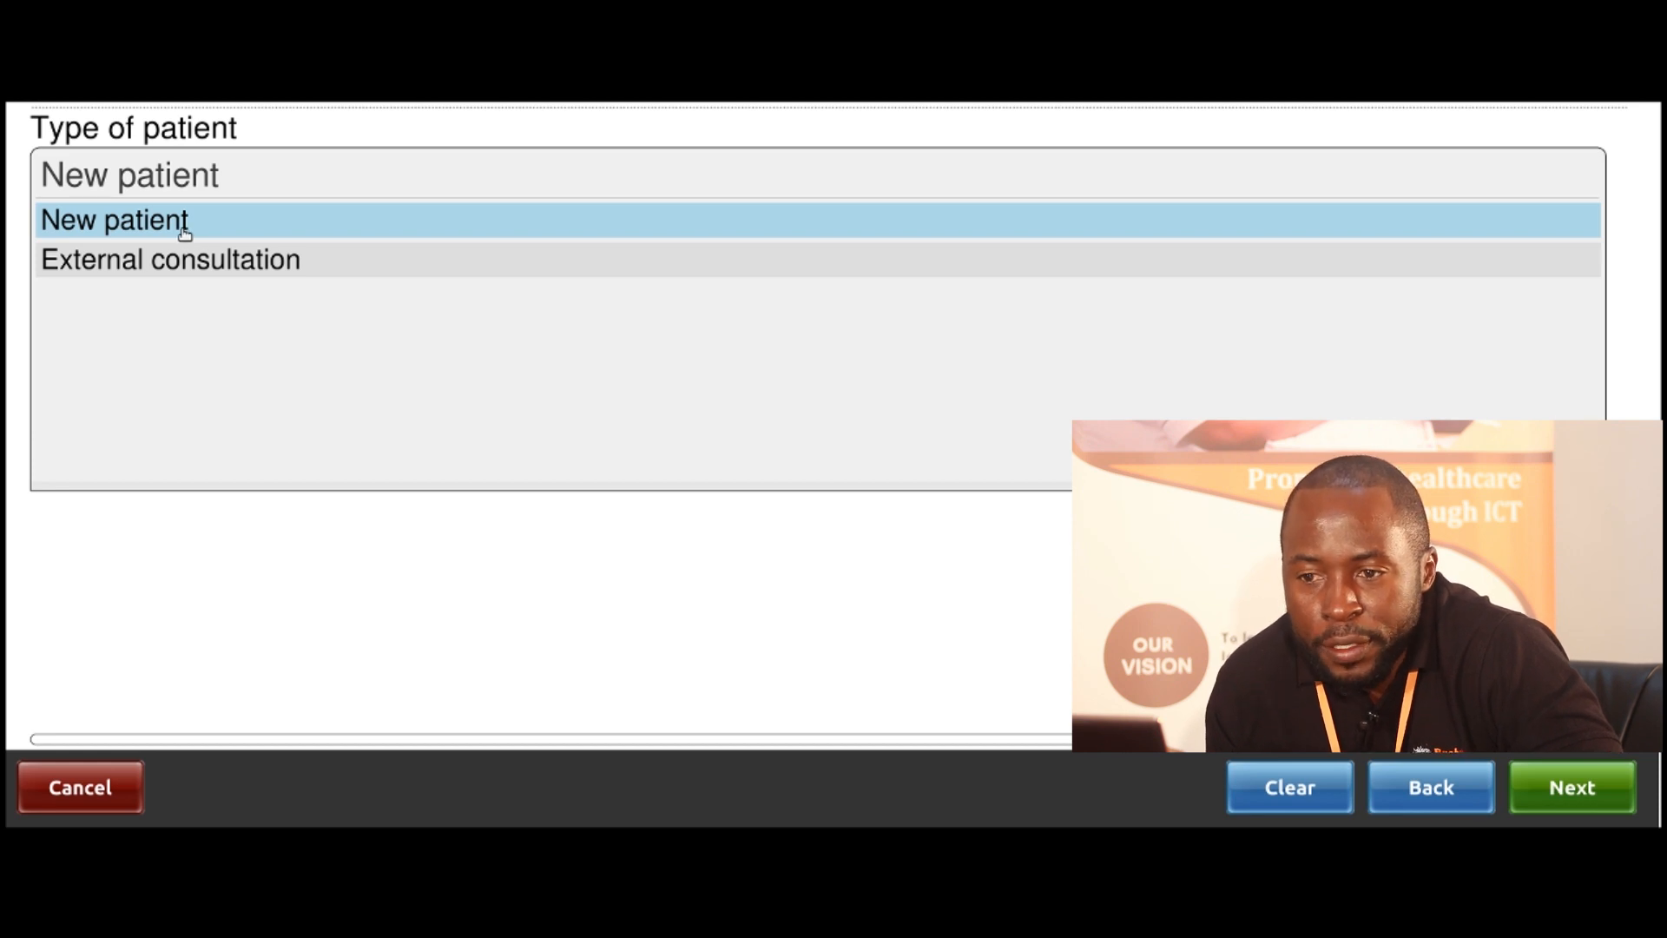
pyautogui.click(1555, 785)
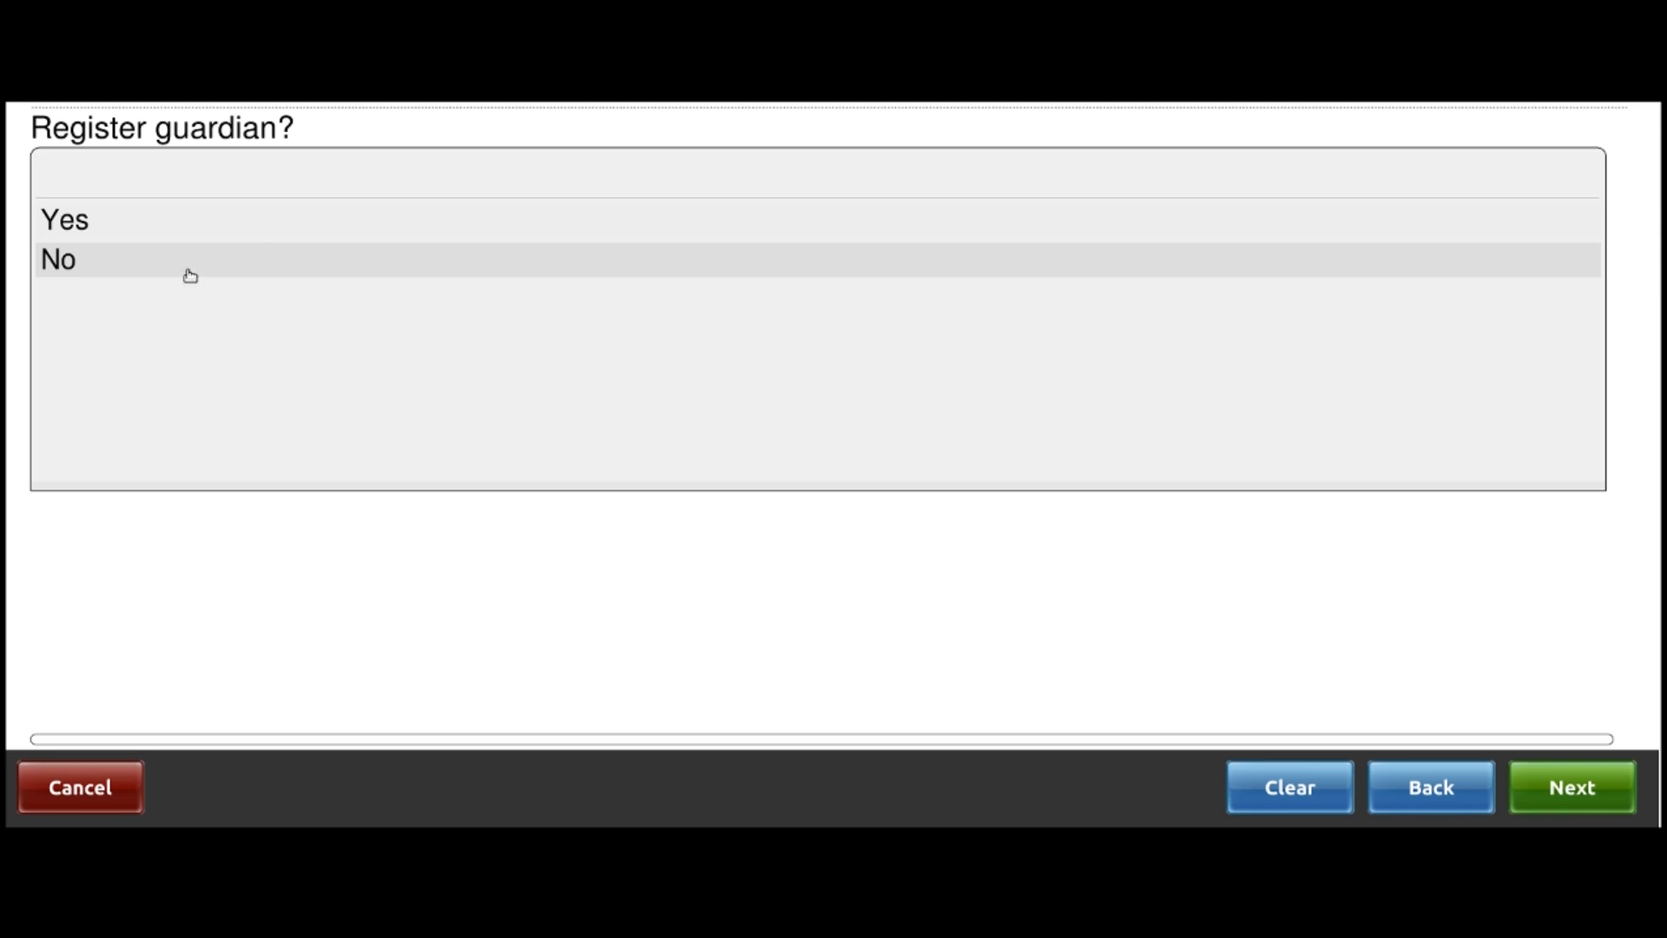
pyautogui.click(68, 264)
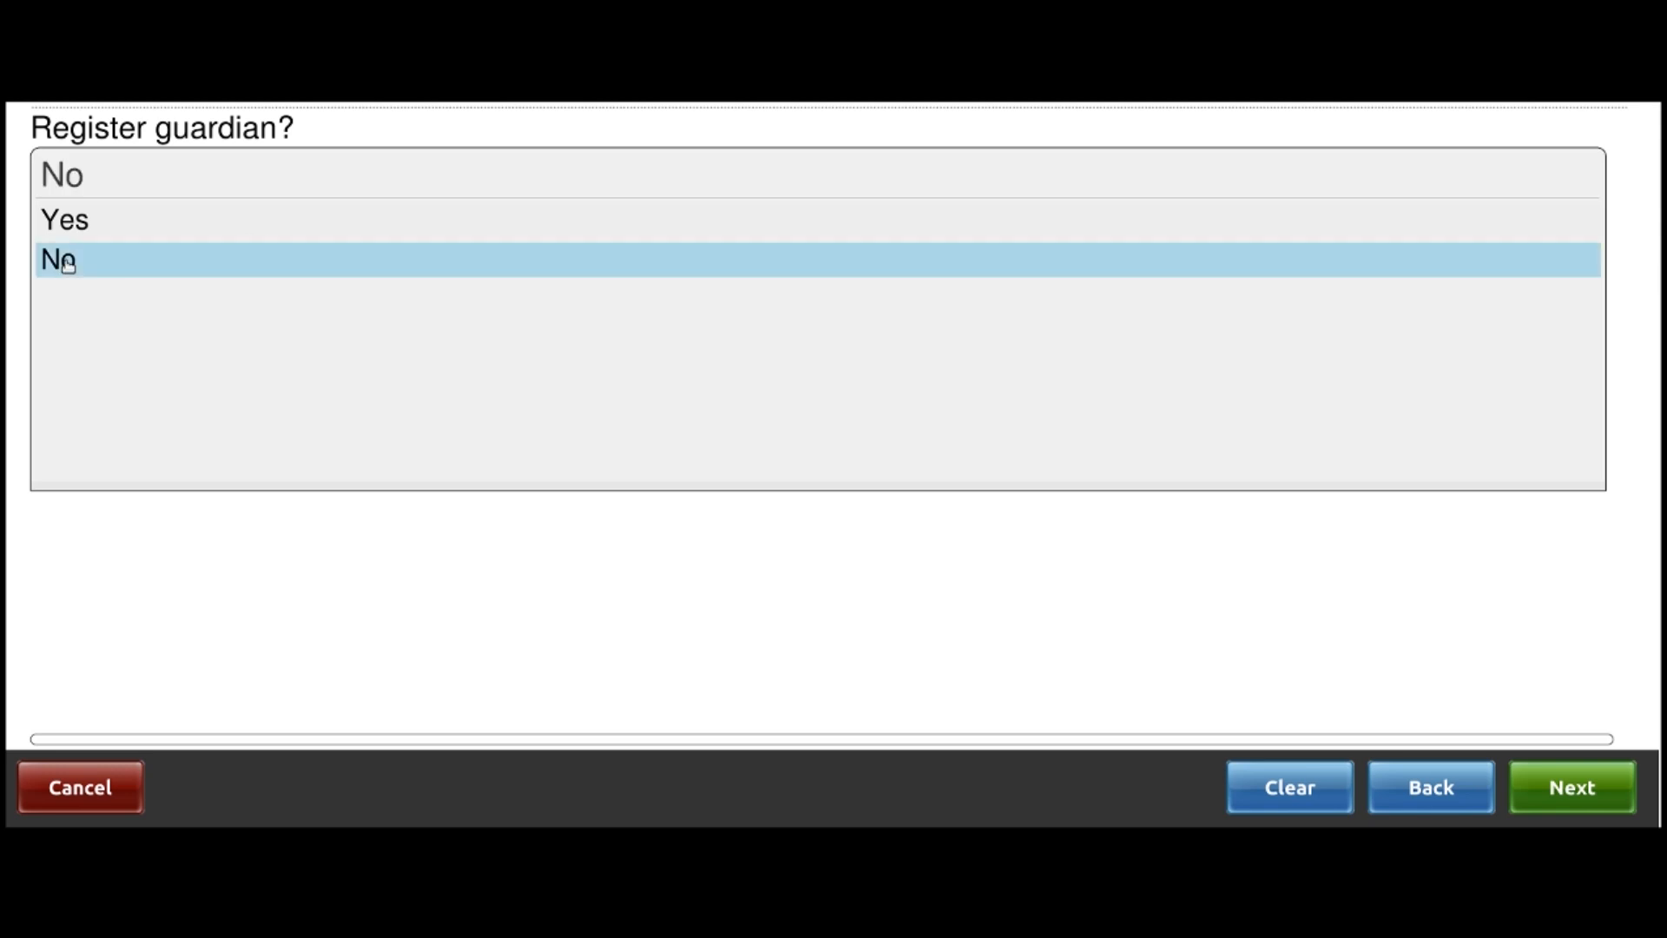
pyautogui.click(1612, 782)
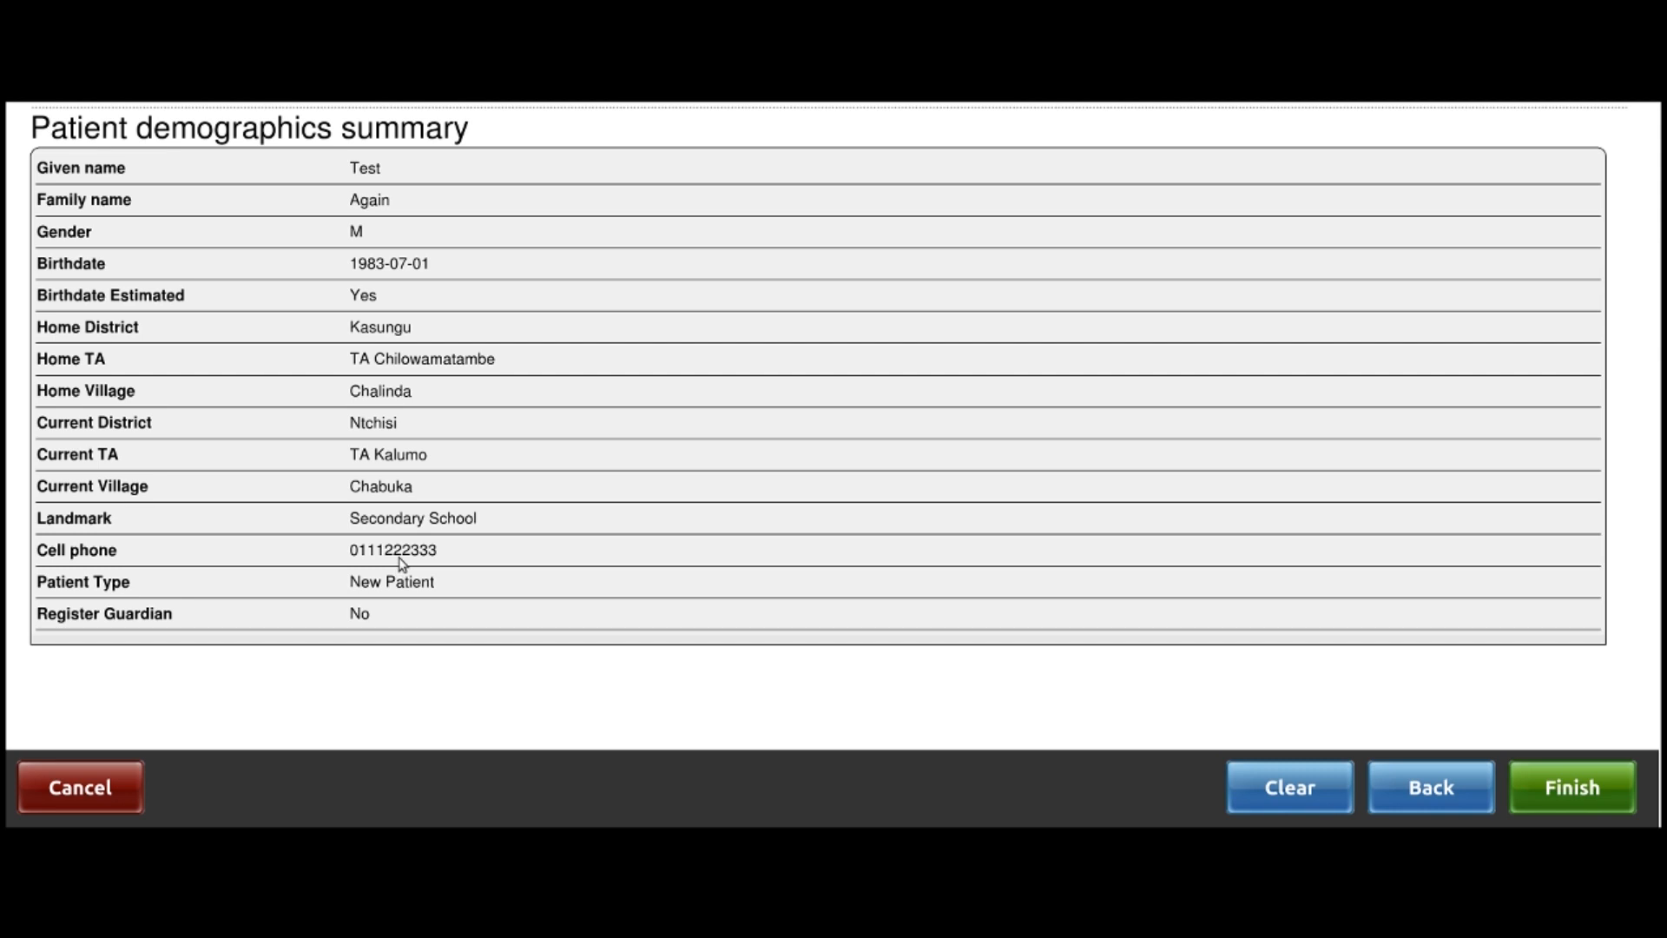
# Save the registration and answer Yes to both phone and home-visit follow-up
pyautogui.click(1570, 781)
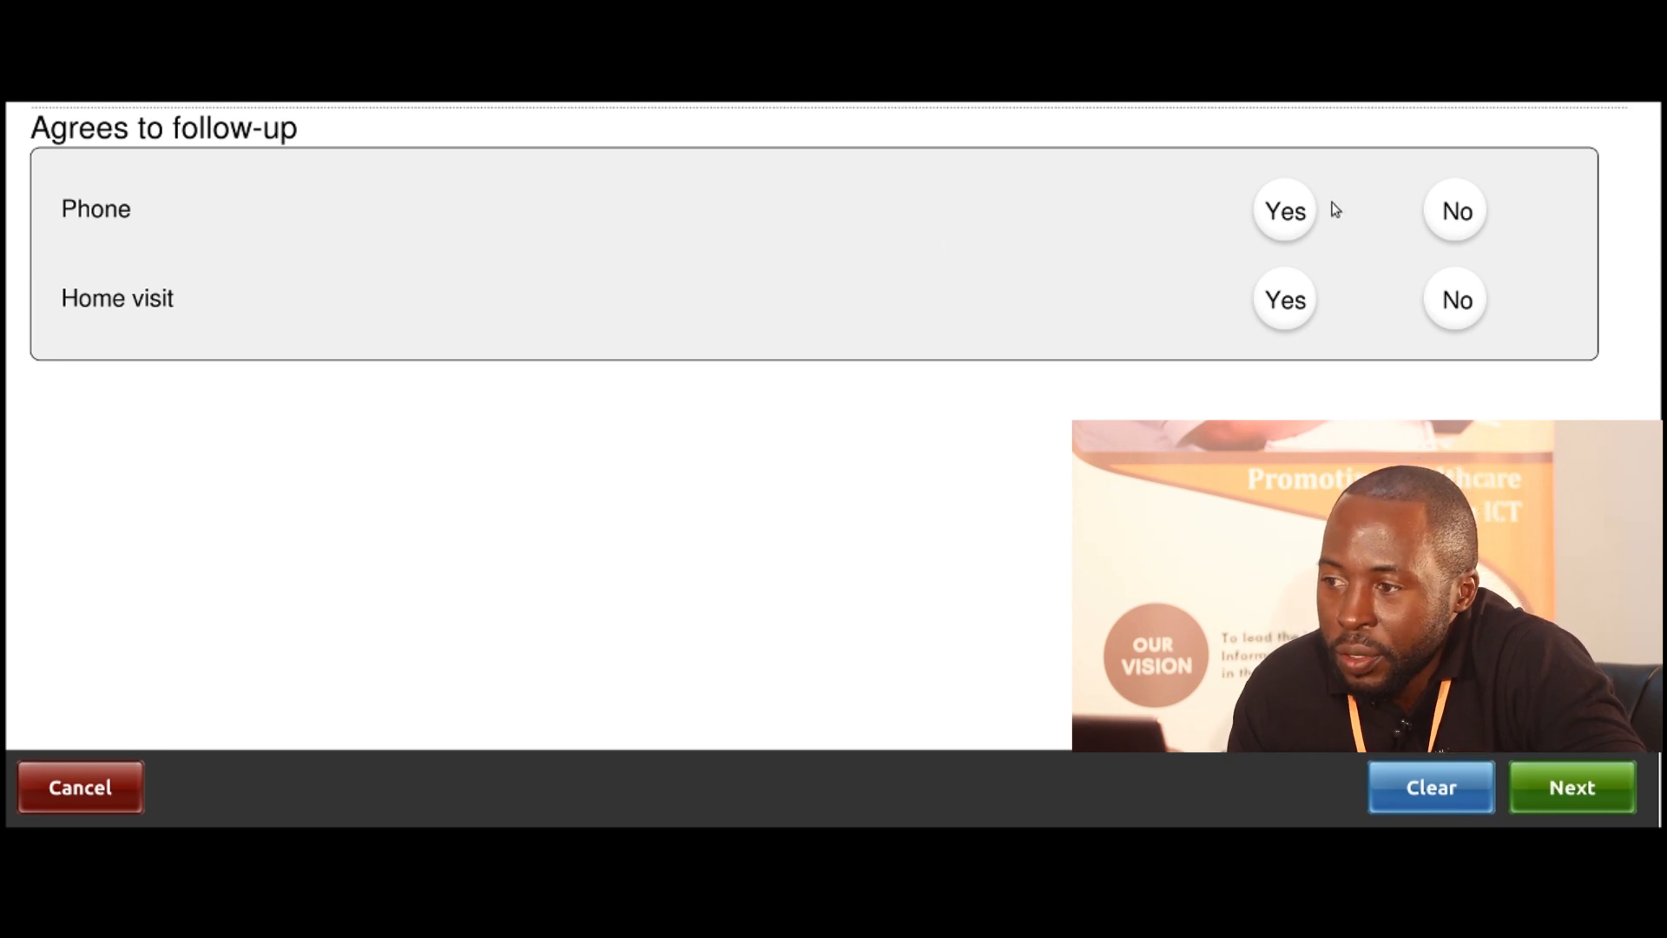
pyautogui.click(1286, 217)
pyautogui.click(1299, 330)
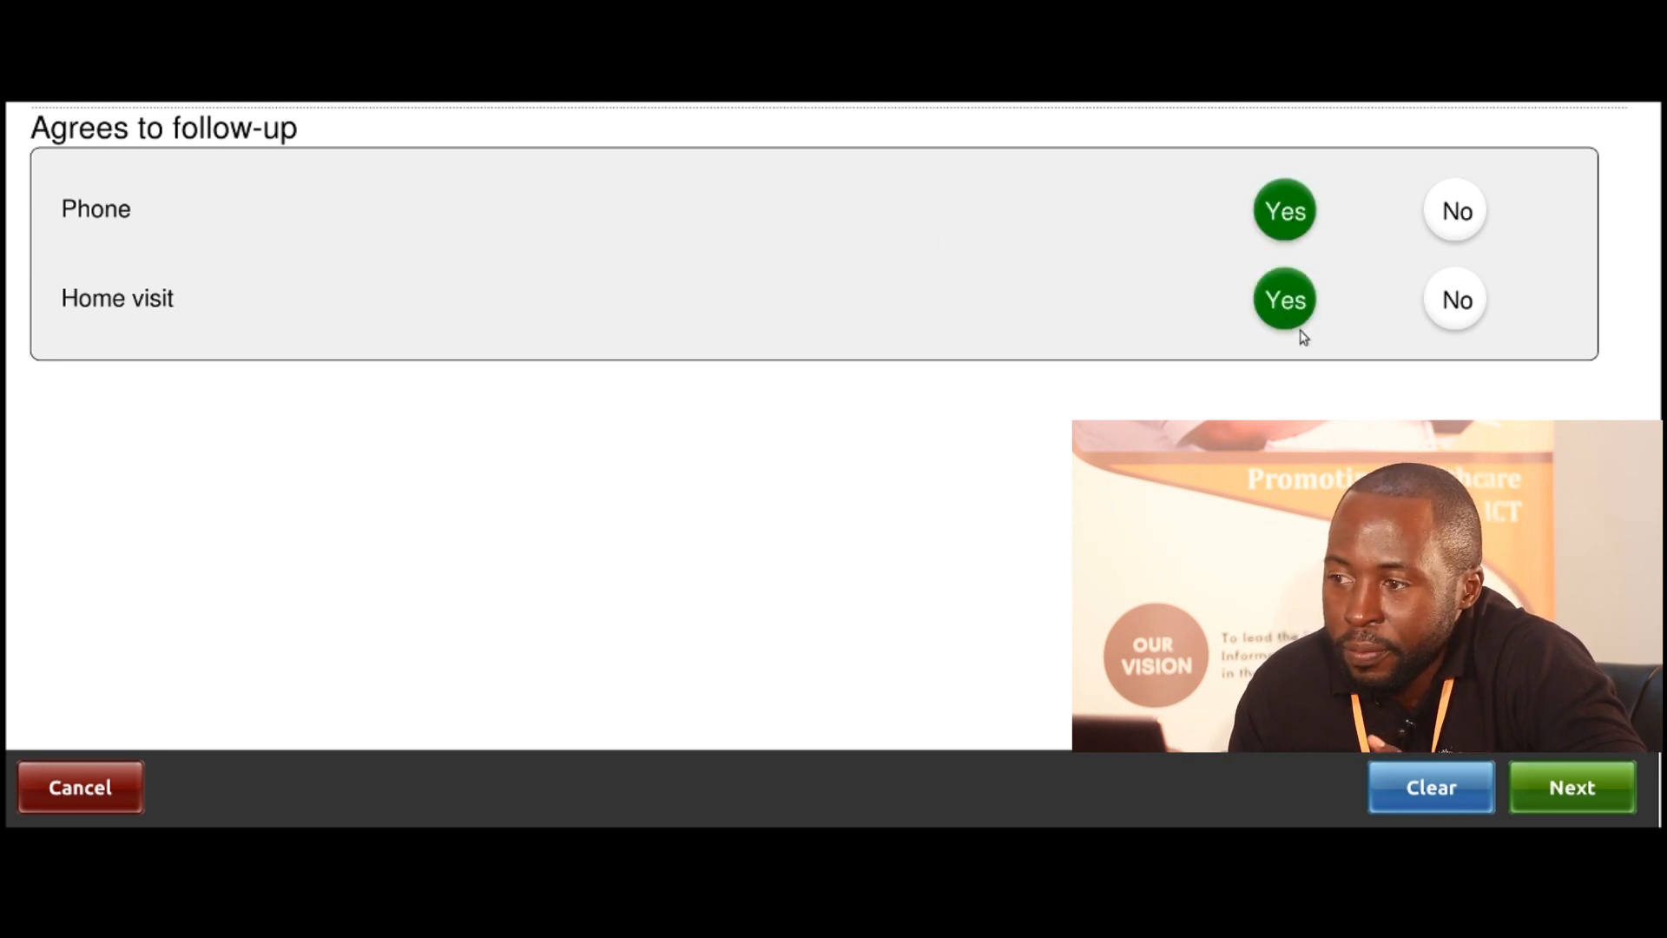
pyautogui.click(1564, 795)
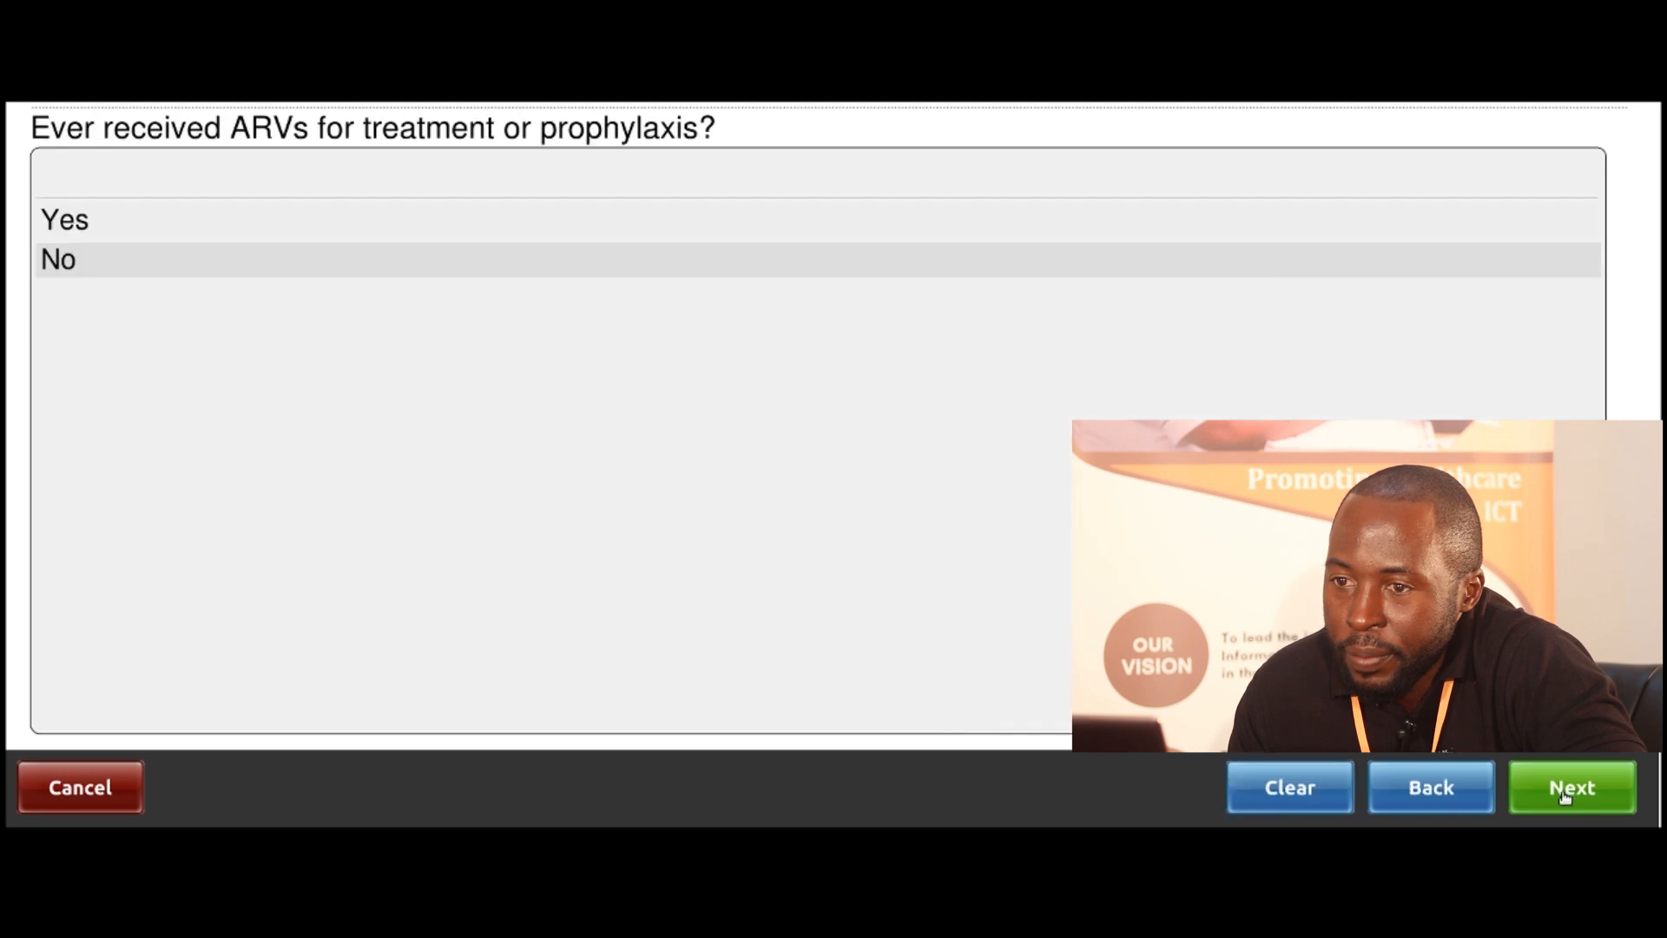
# Answer Yes to prior ARVs and enter 2019 as the year last taken
pyautogui.click(137, 223)
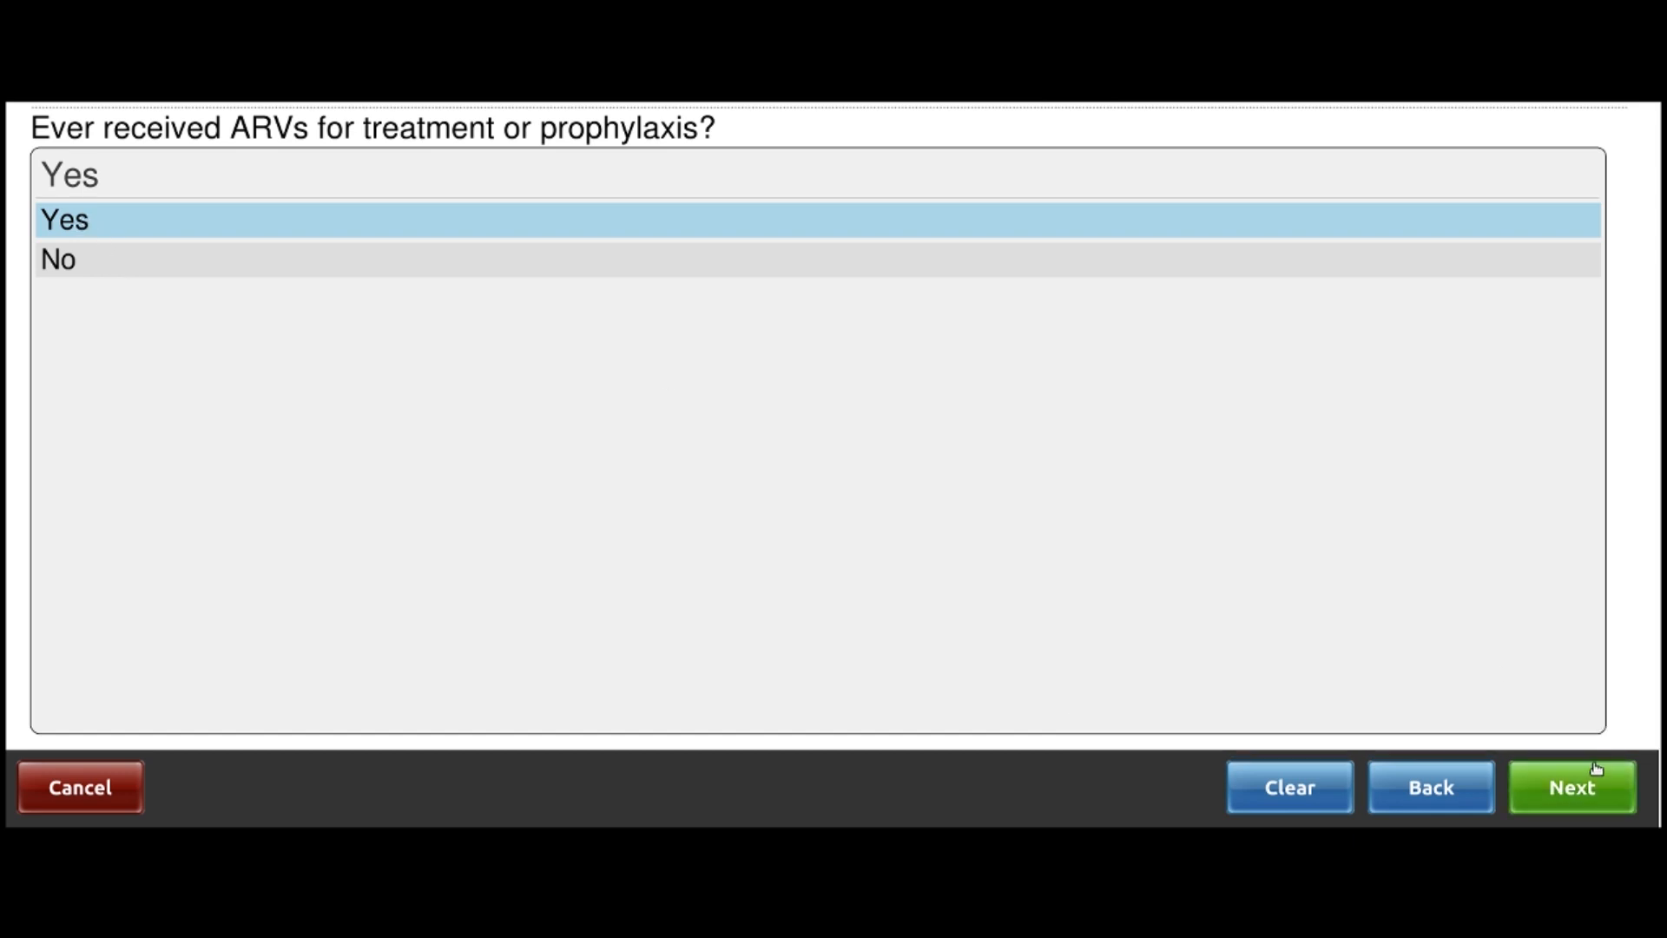
pyautogui.click(1596, 769)
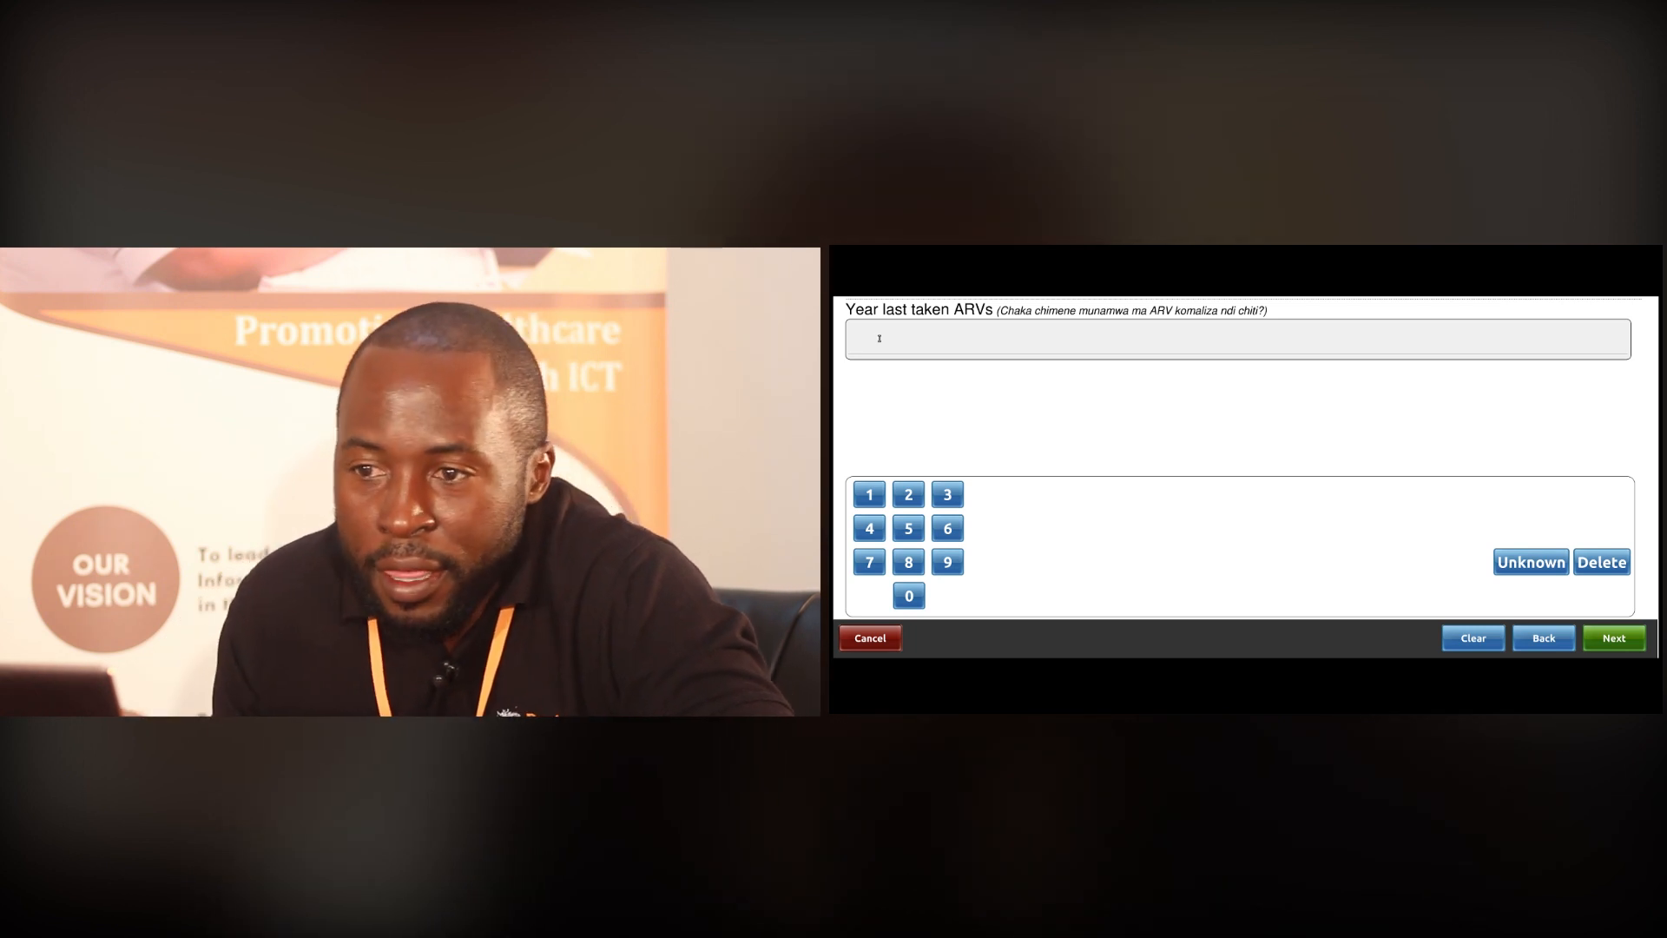
pyautogui.click(908, 495)
pyautogui.click(909, 596)
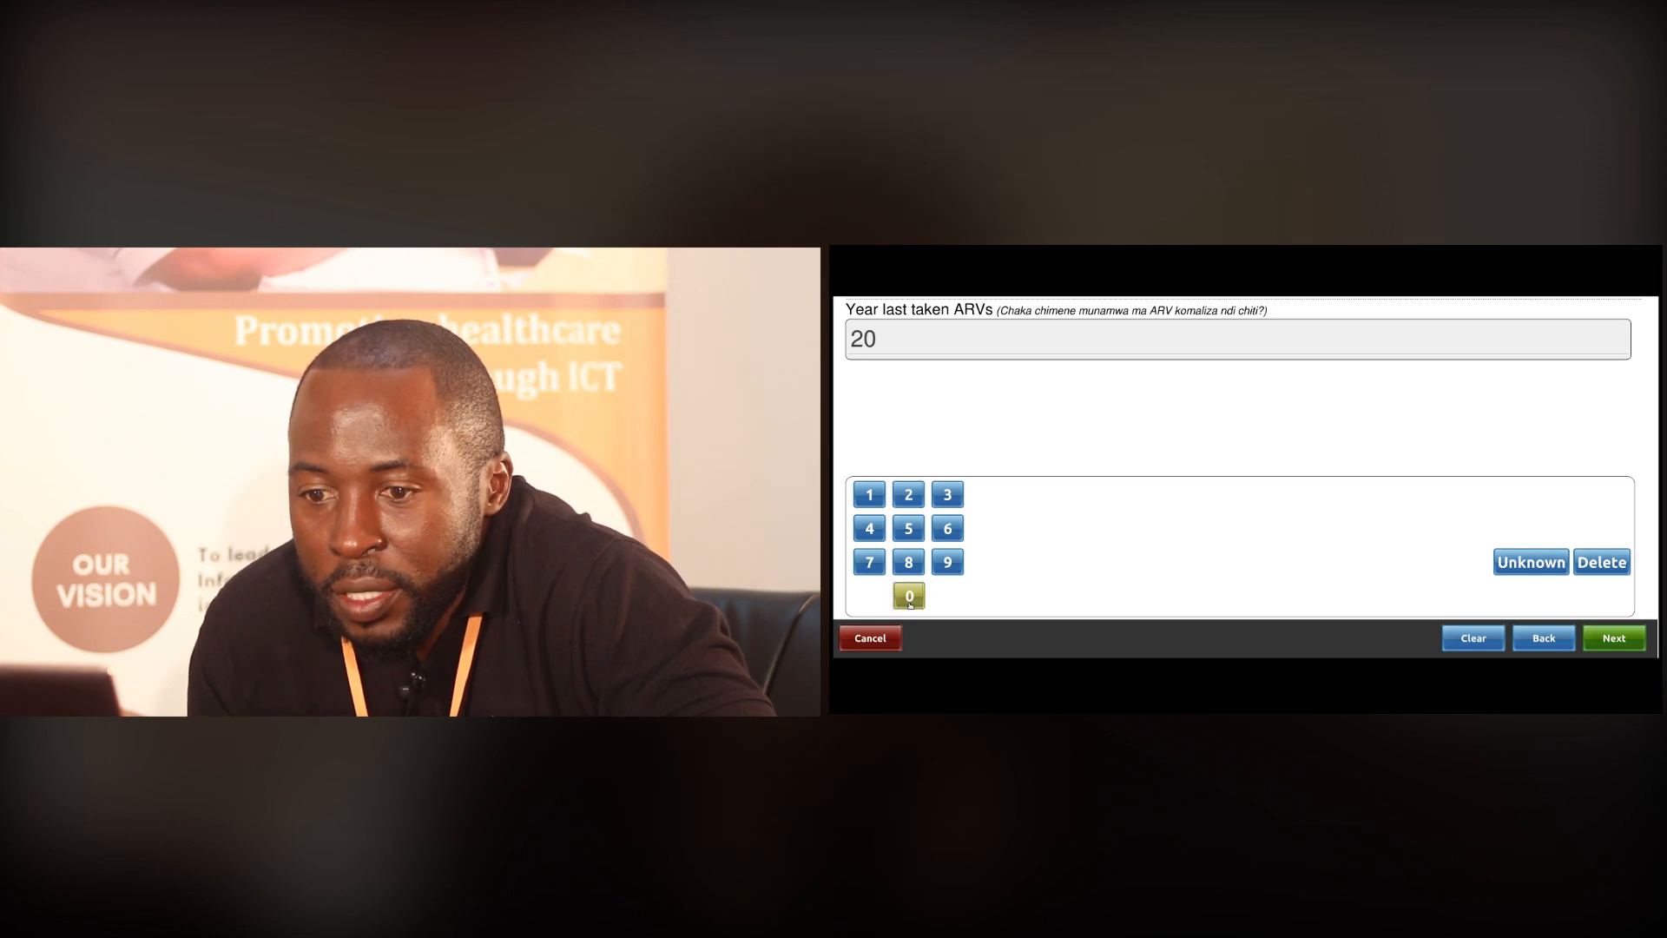
pyautogui.click(869, 494)
pyautogui.click(947, 562)
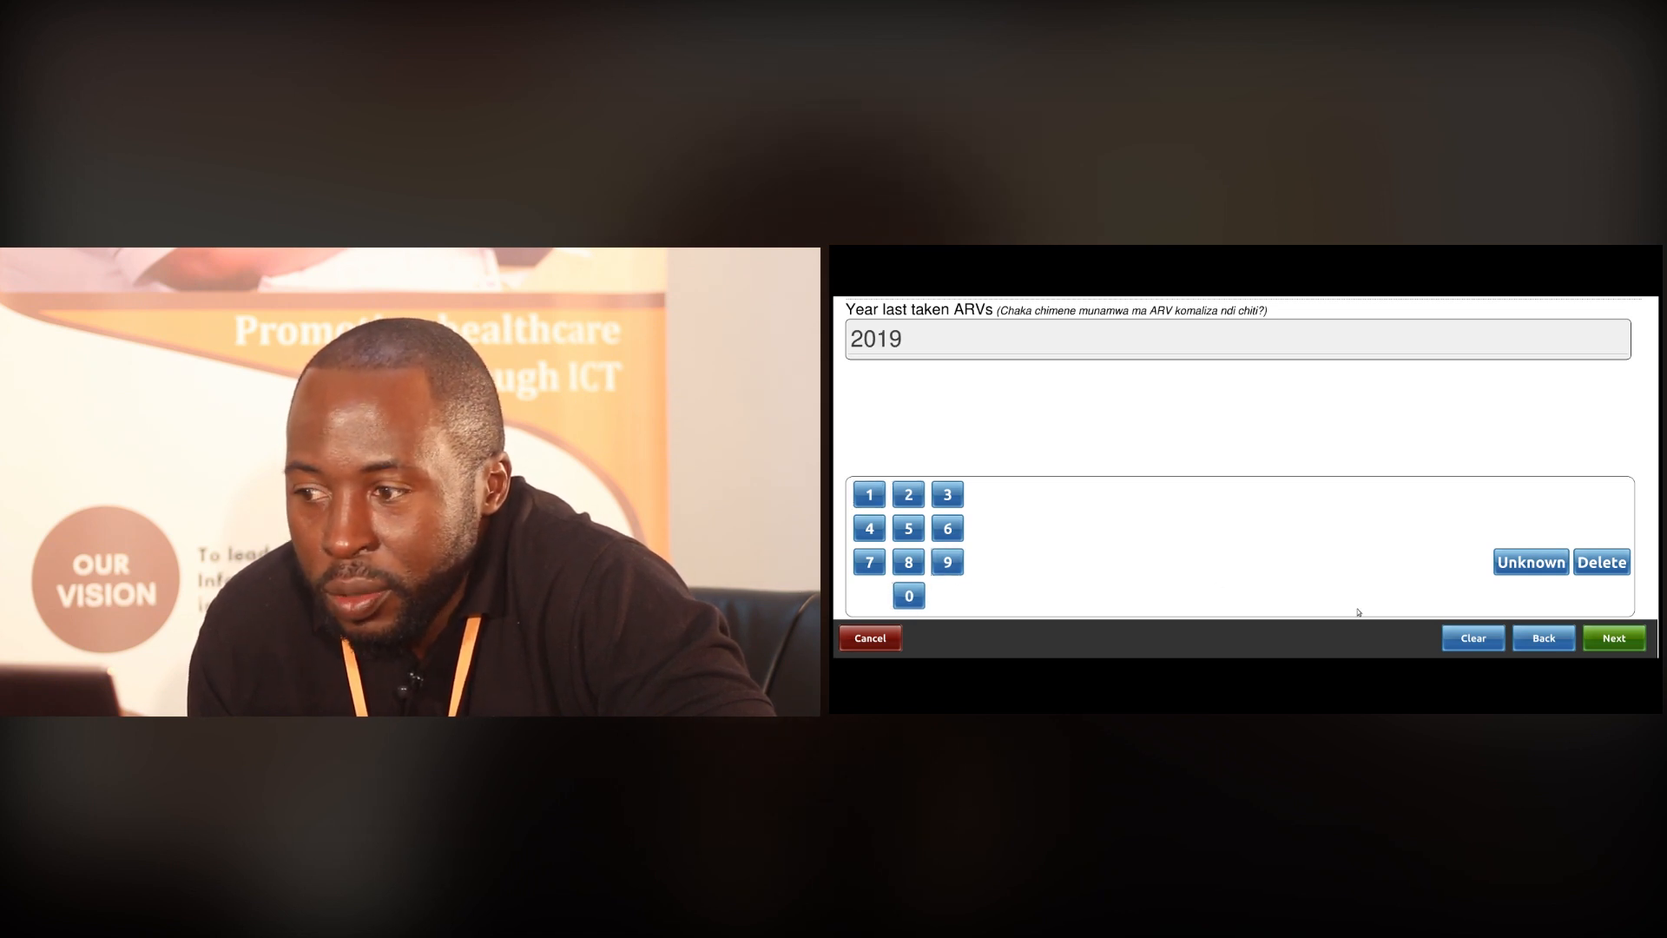
pyautogui.click(1612, 639)
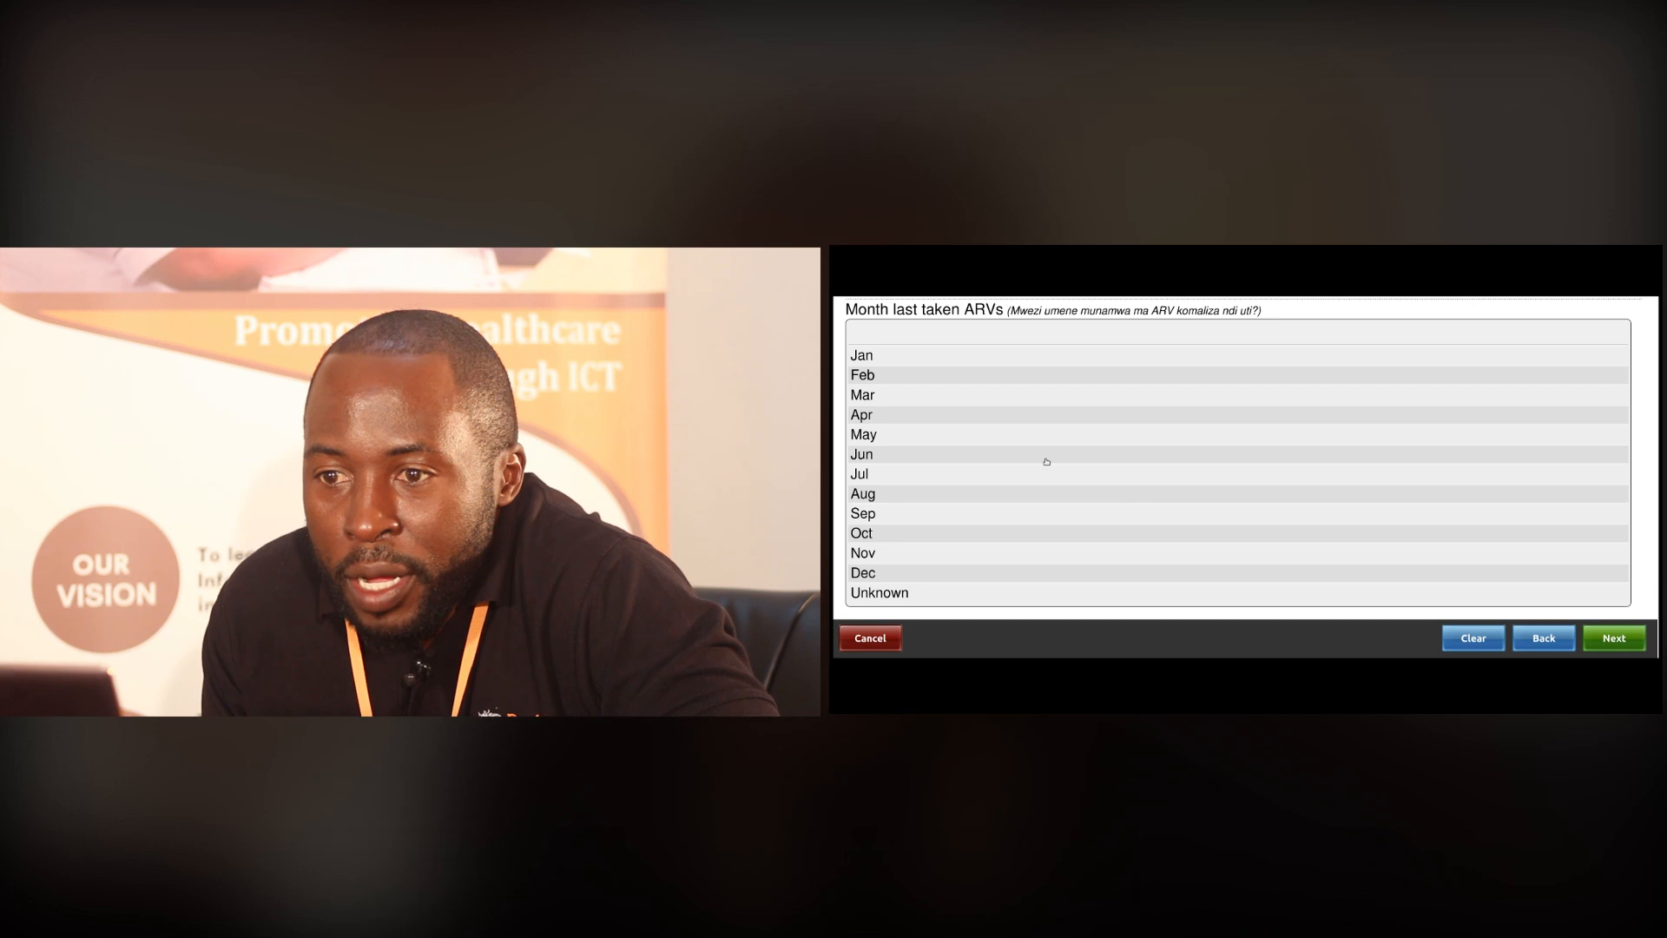
# Set the last-taken month to Jul and the day to 29
pyautogui.click(879, 477)
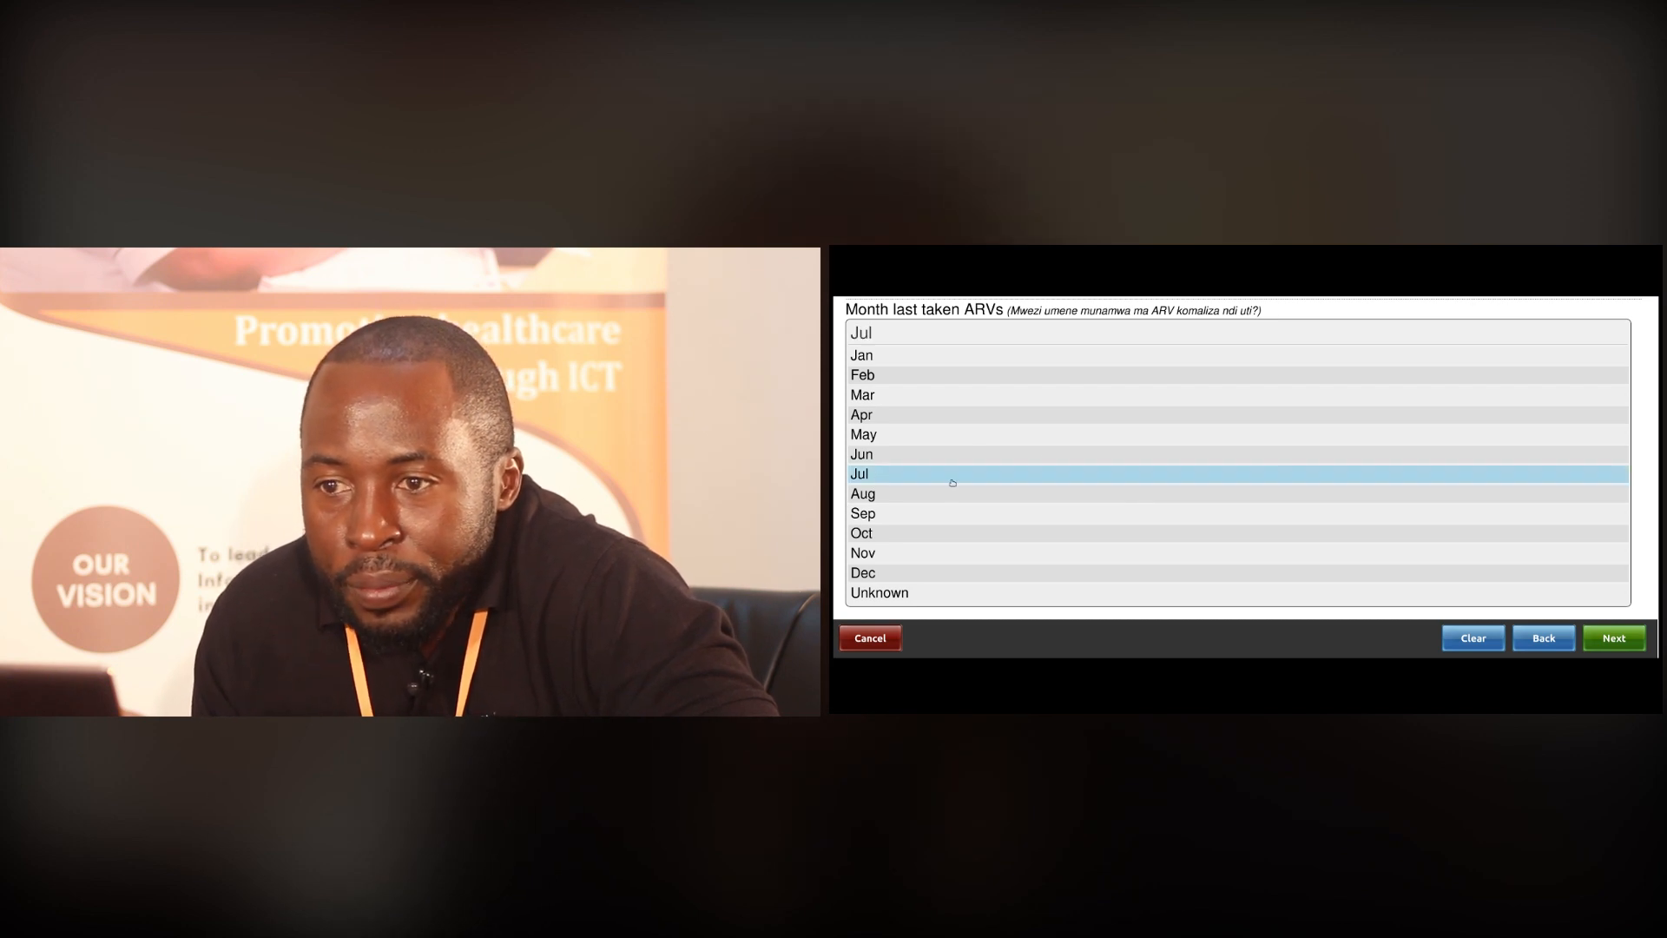
pyautogui.click(1606, 628)
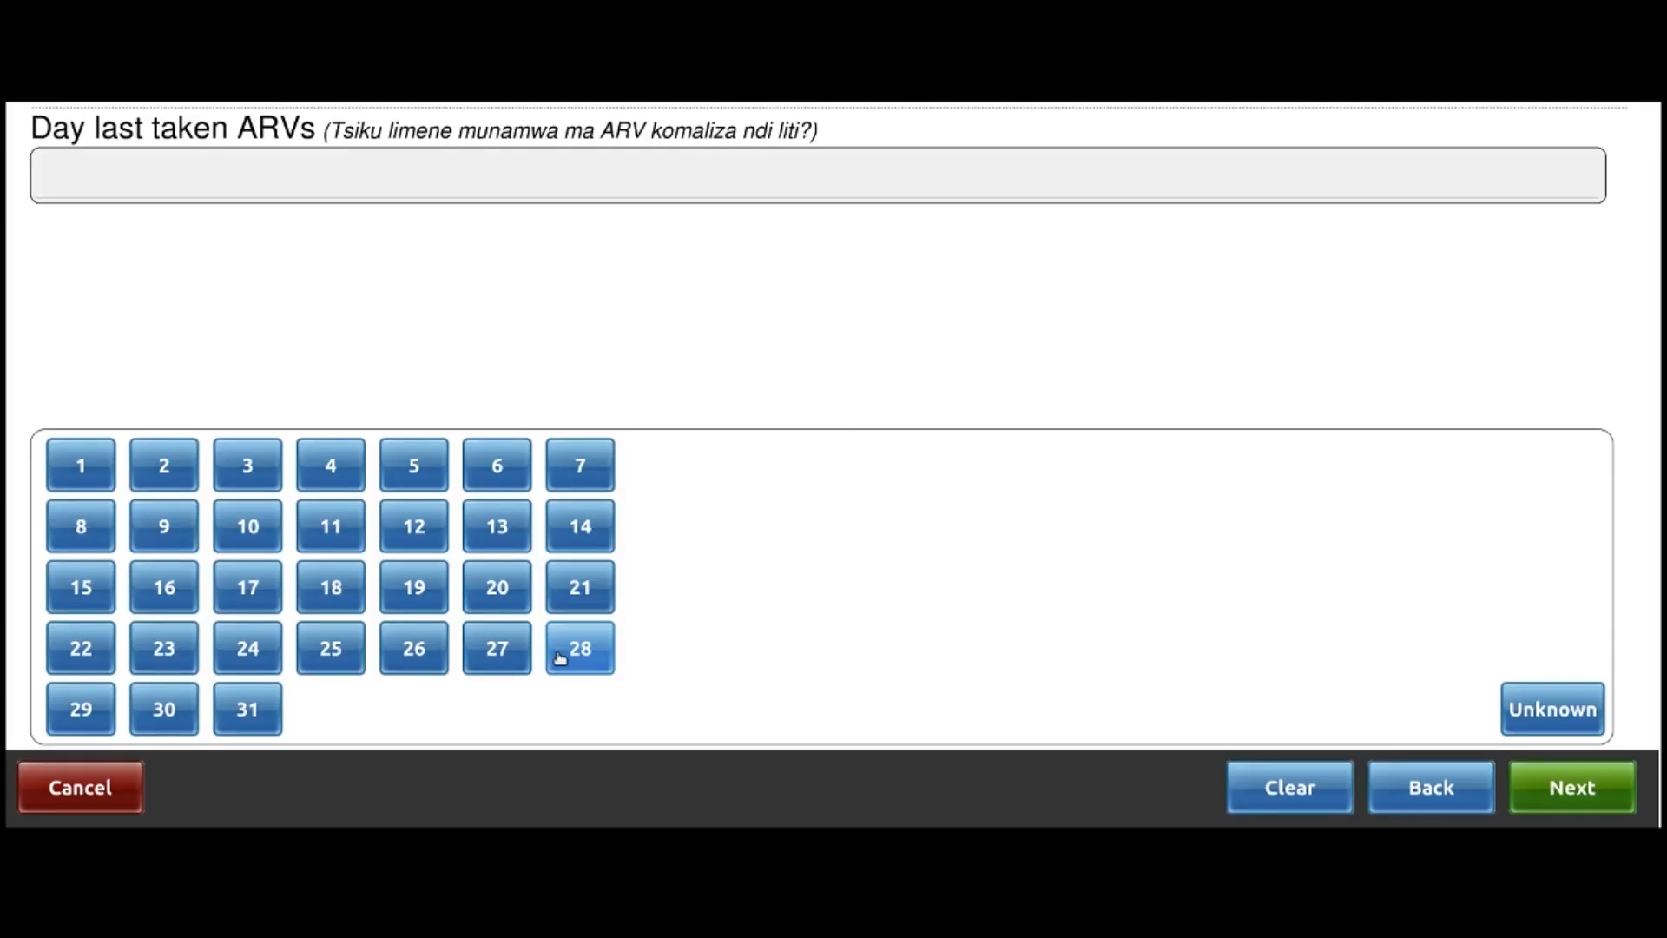
pyautogui.click(78, 727)
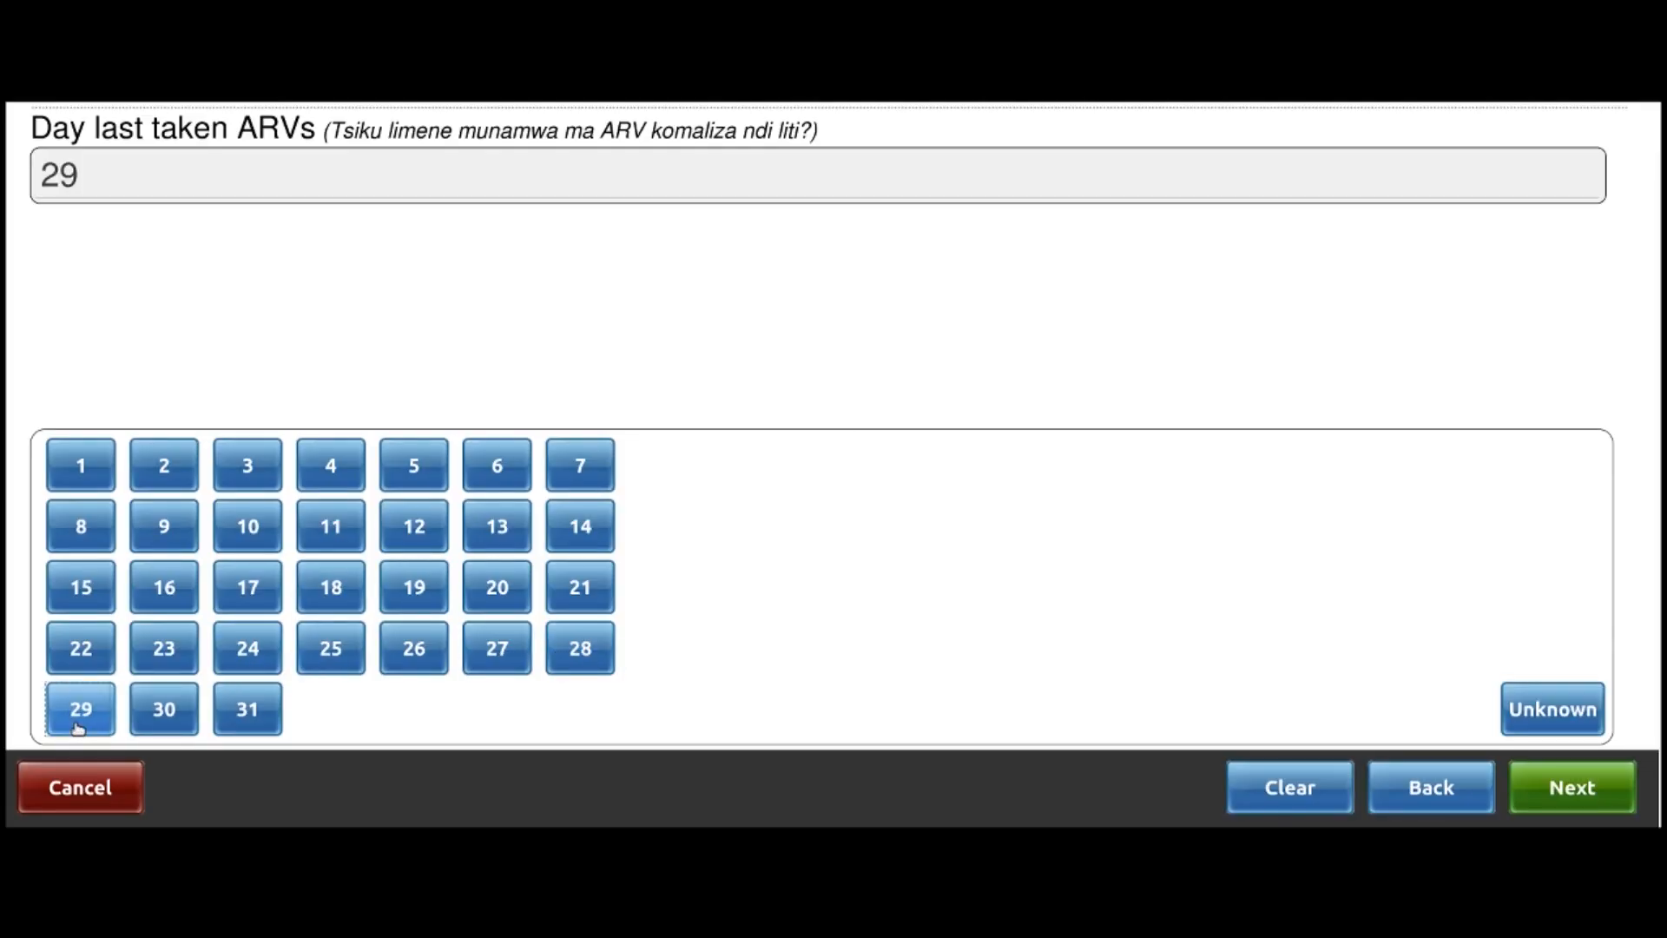
pyautogui.click(1599, 791)
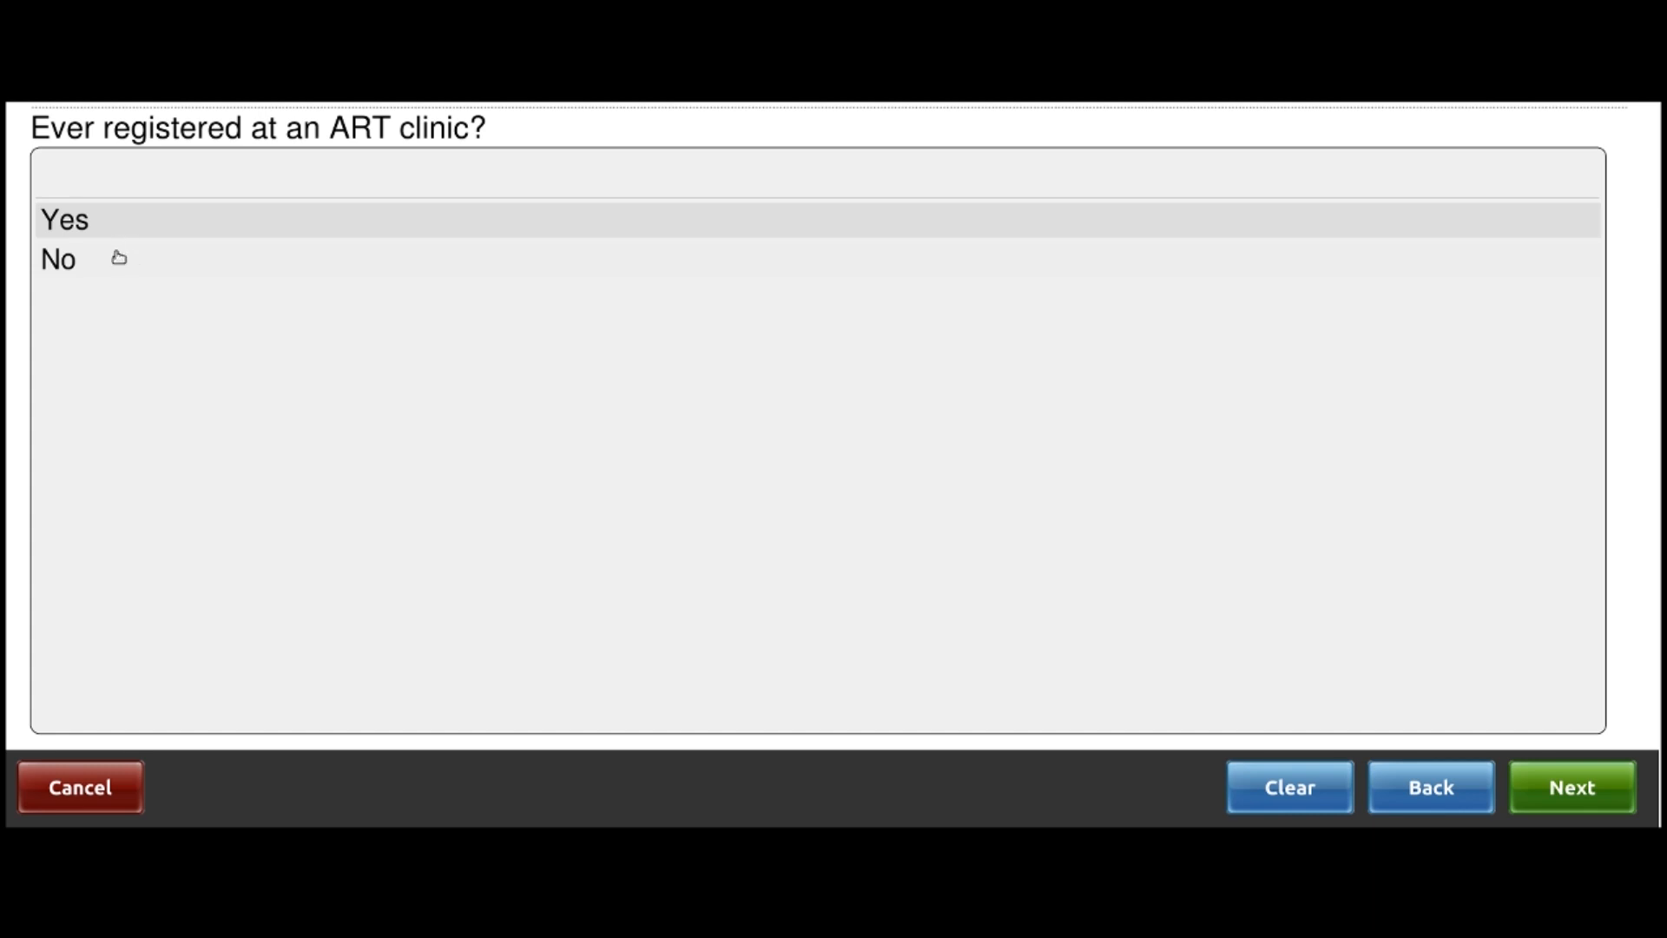
# Answer Yes to prior ART clinic registration and choose Ntaja Health Centre as initiation site
pyautogui.click(118, 228)
pyautogui.click(1554, 806)
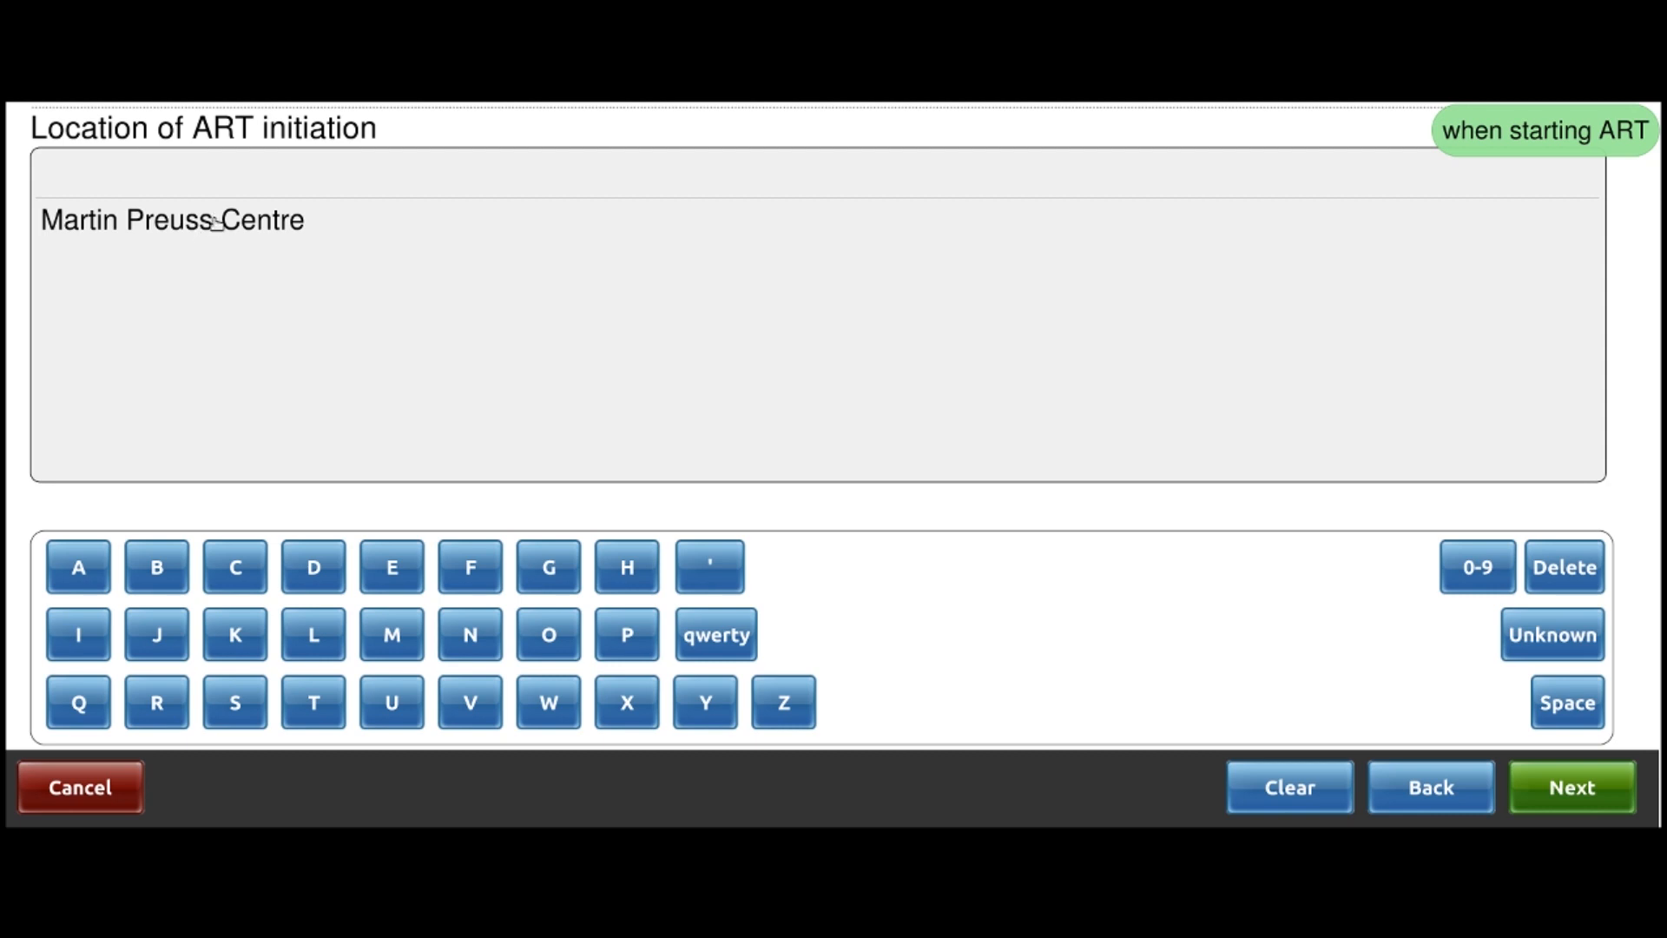
pyautogui.click(1296, 786)
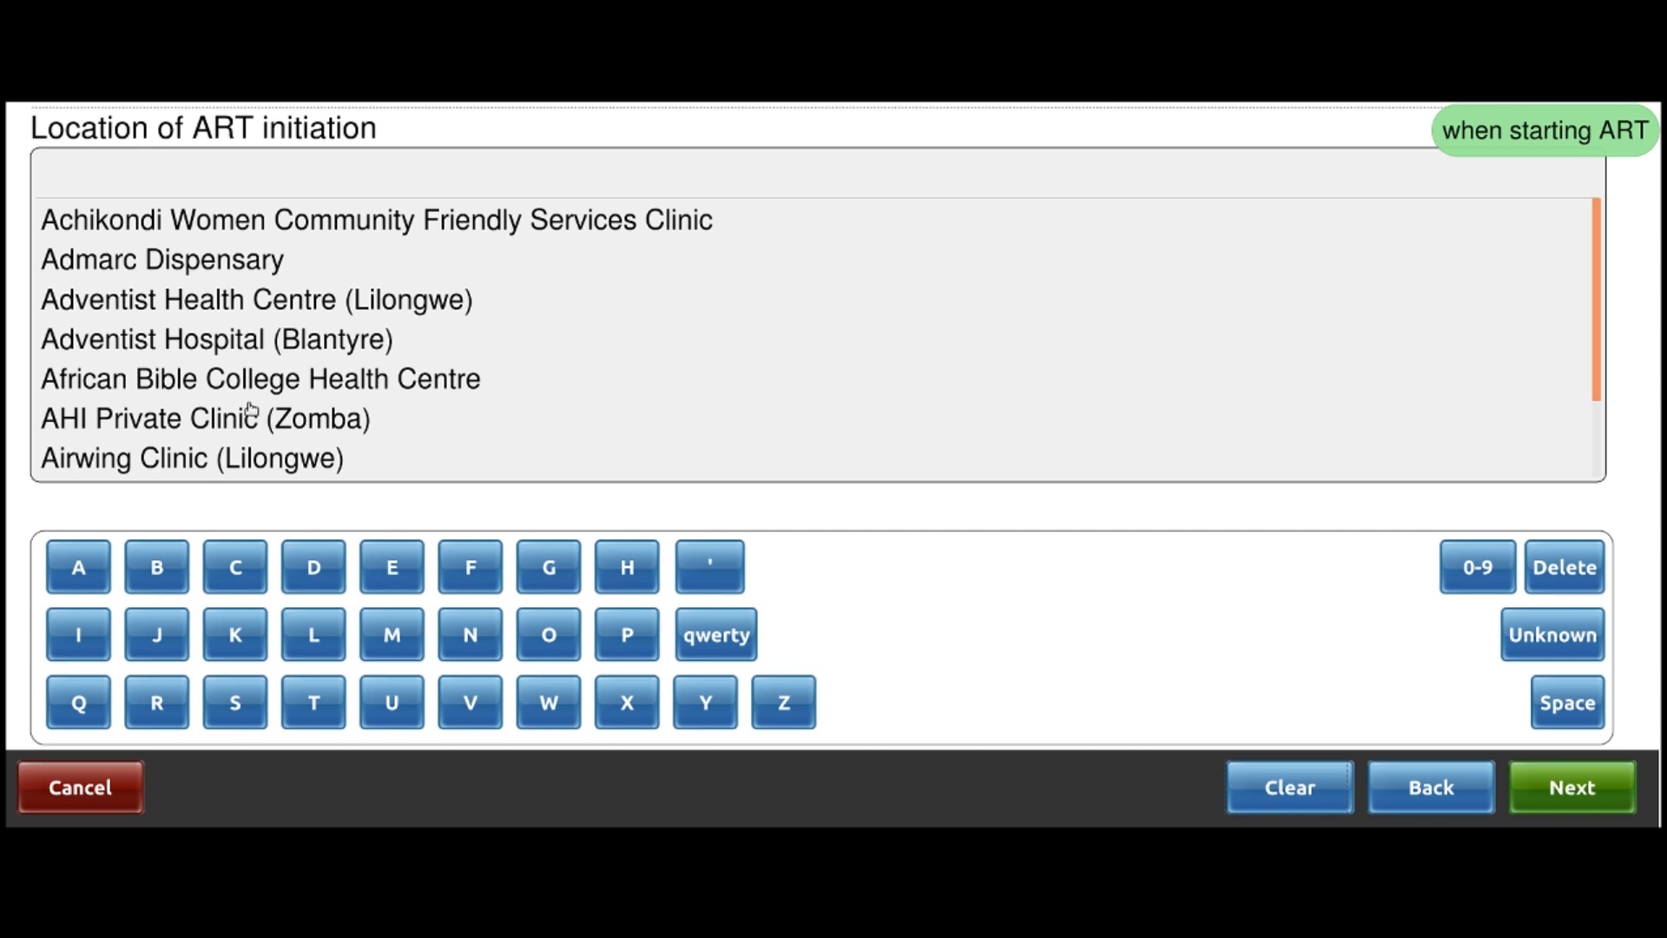
pyautogui.click(468, 635)
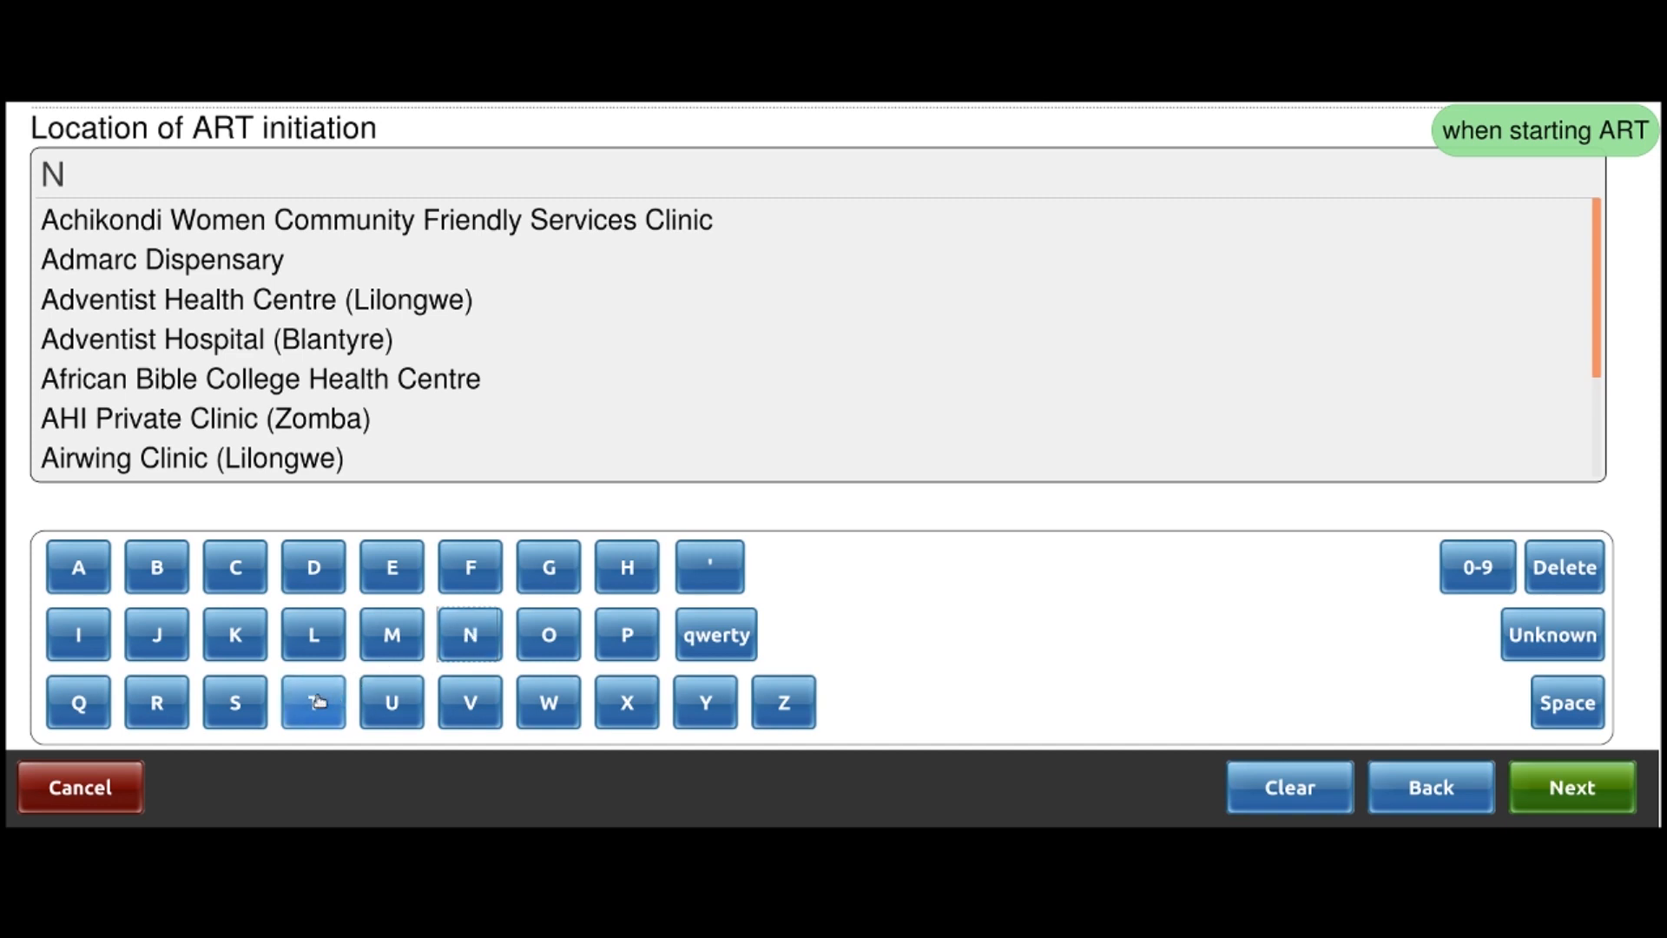
pyautogui.click(313, 702)
pyautogui.click(78, 569)
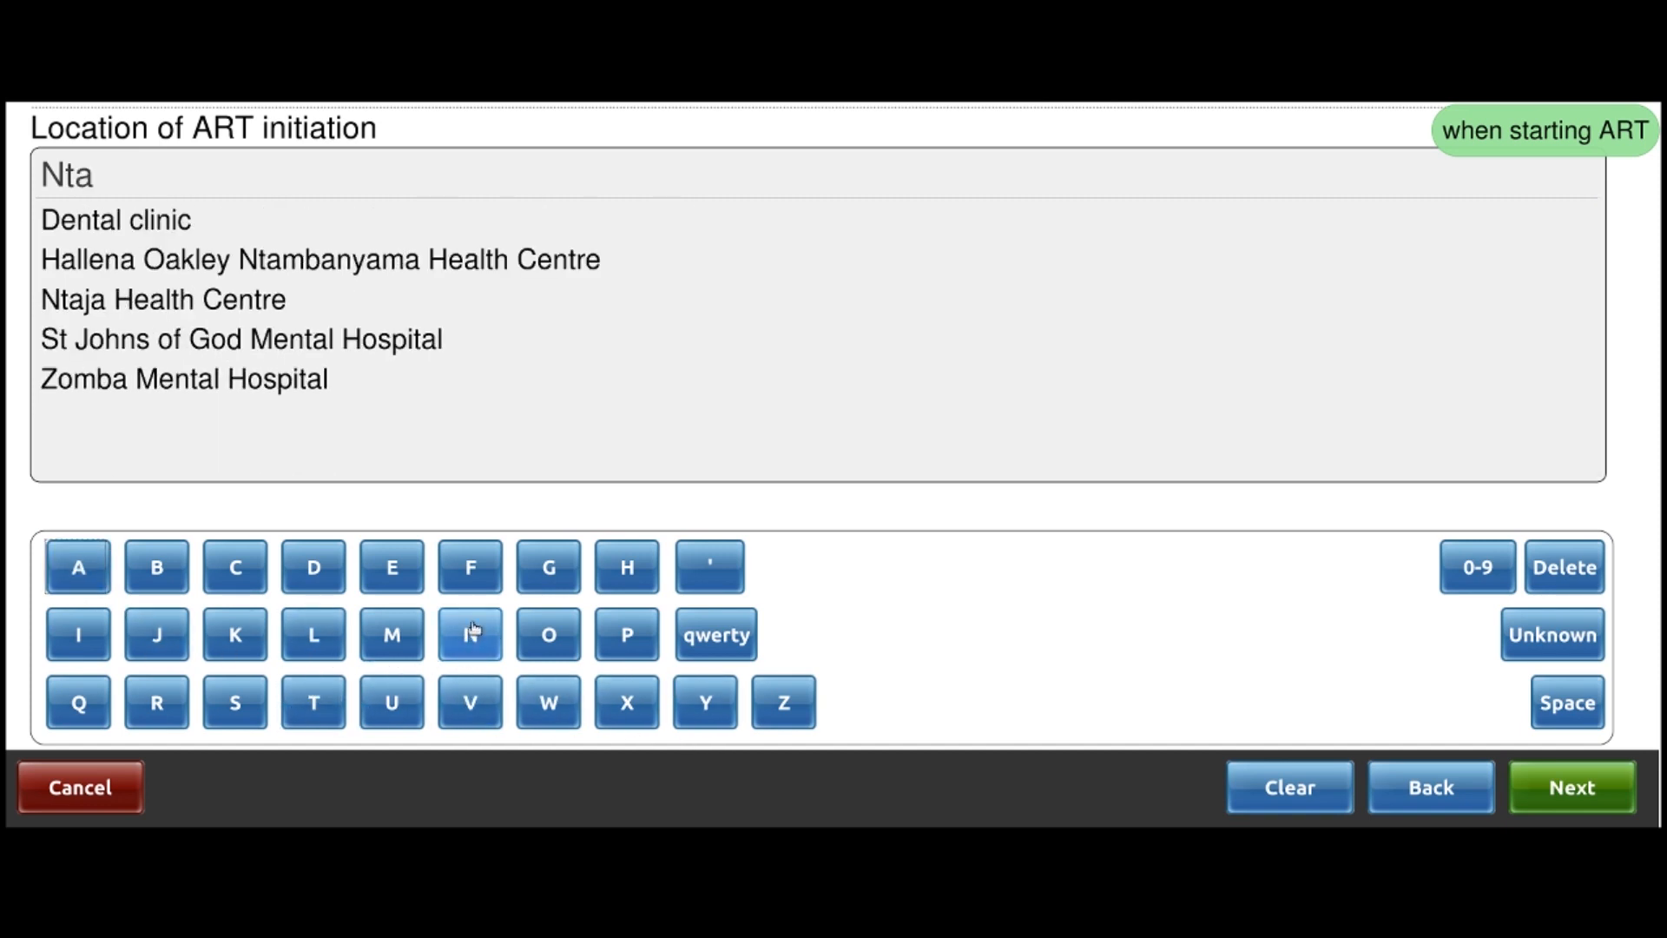
pyautogui.click(172, 632)
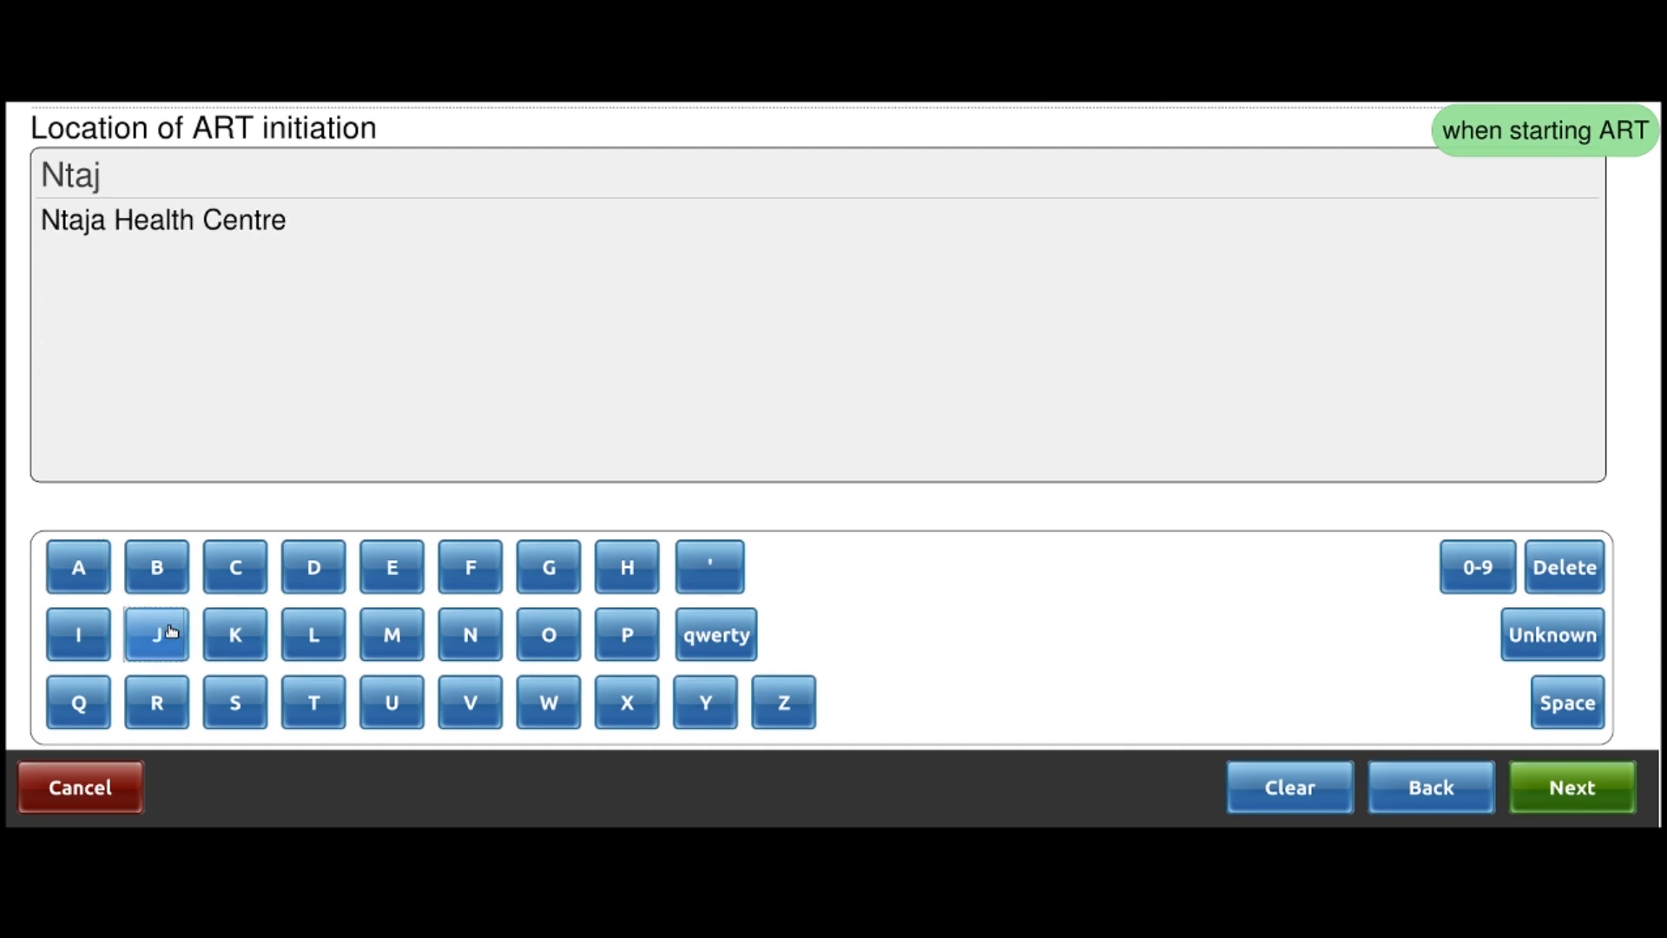
pyautogui.click(167, 227)
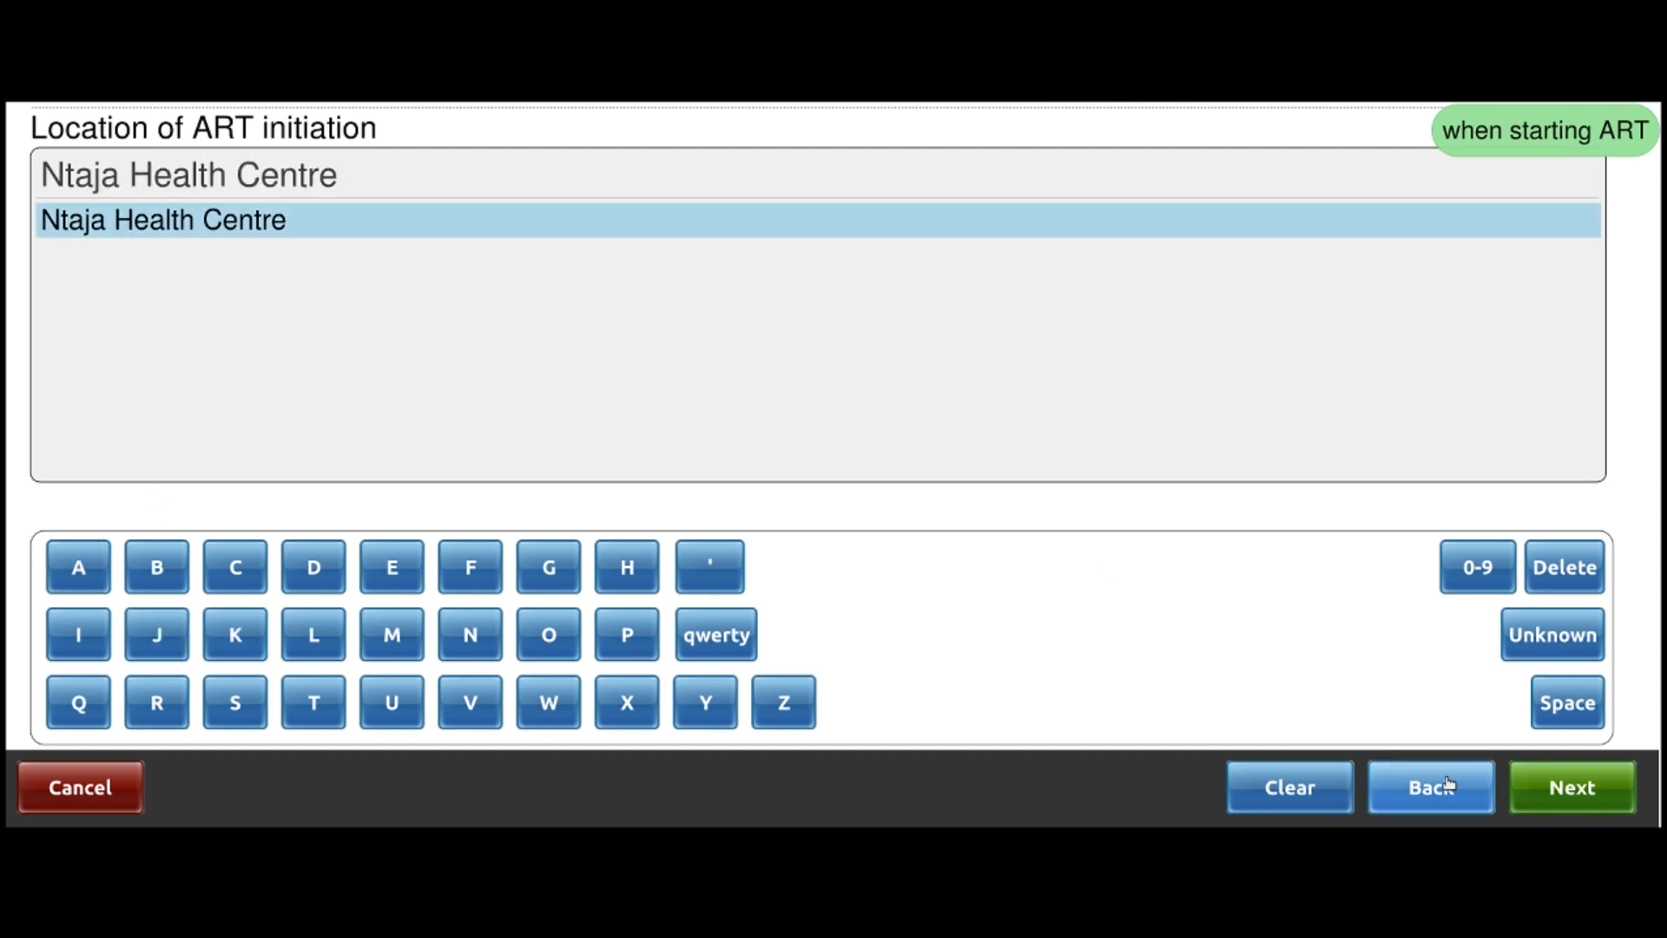
pyautogui.click(1541, 796)
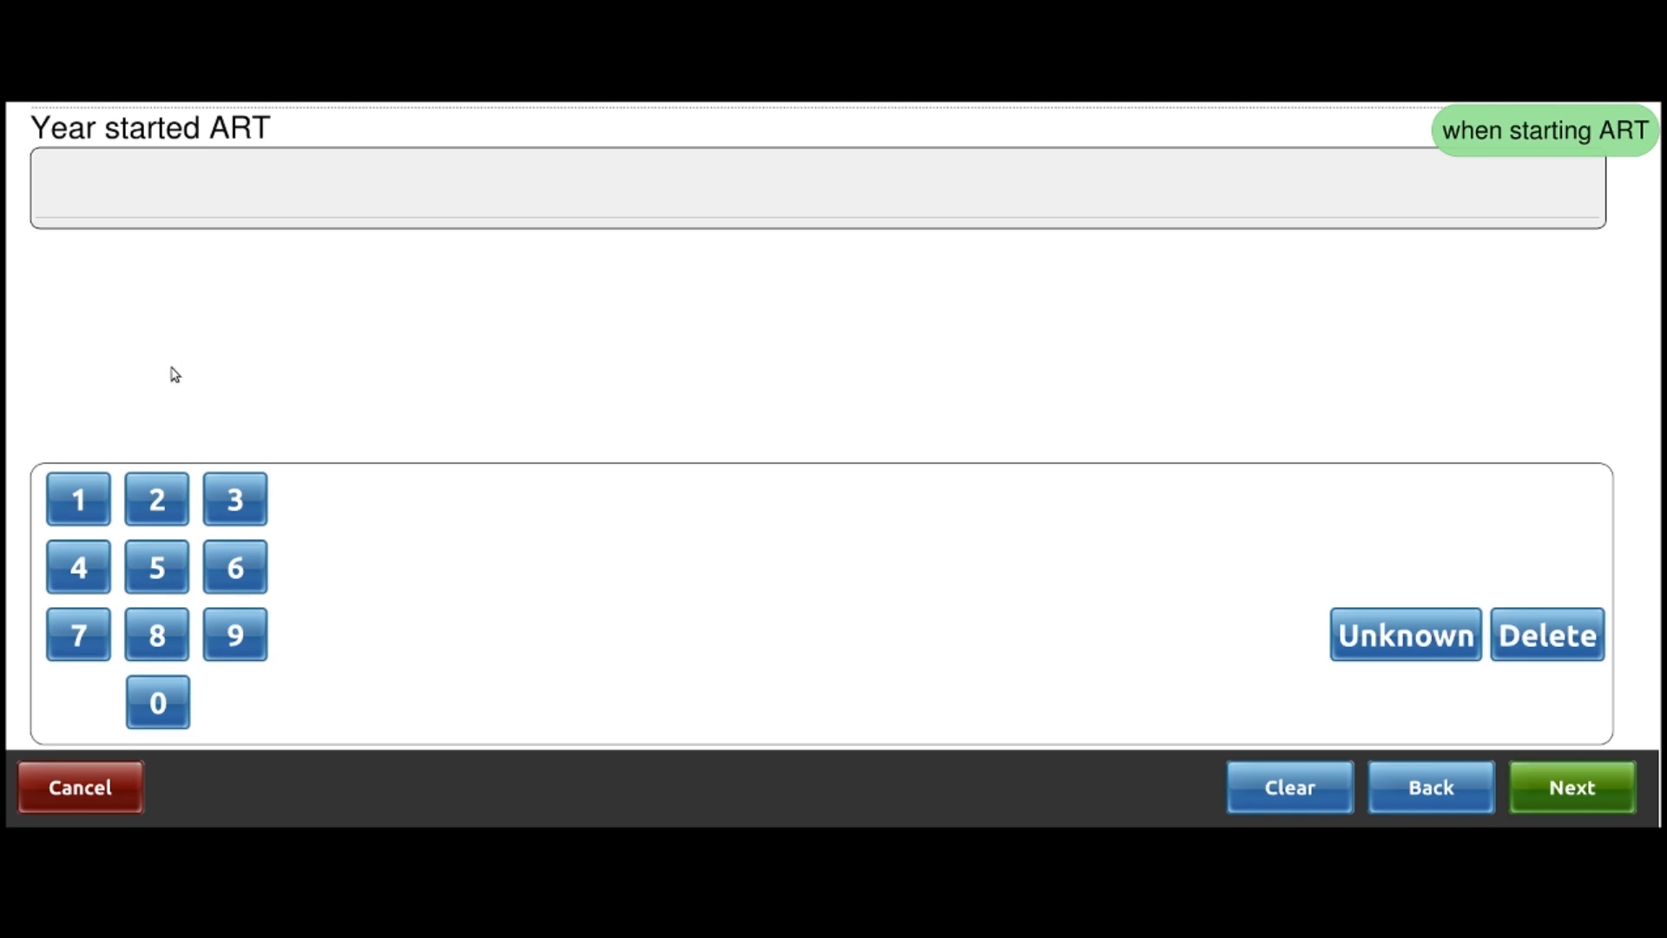
# Set the ART start date to 1 Jan 2010
pyautogui.click(156, 502)
pyautogui.click(159, 686)
pyautogui.click(78, 500)
pyautogui.click(159, 705)
pyautogui.click(1542, 811)
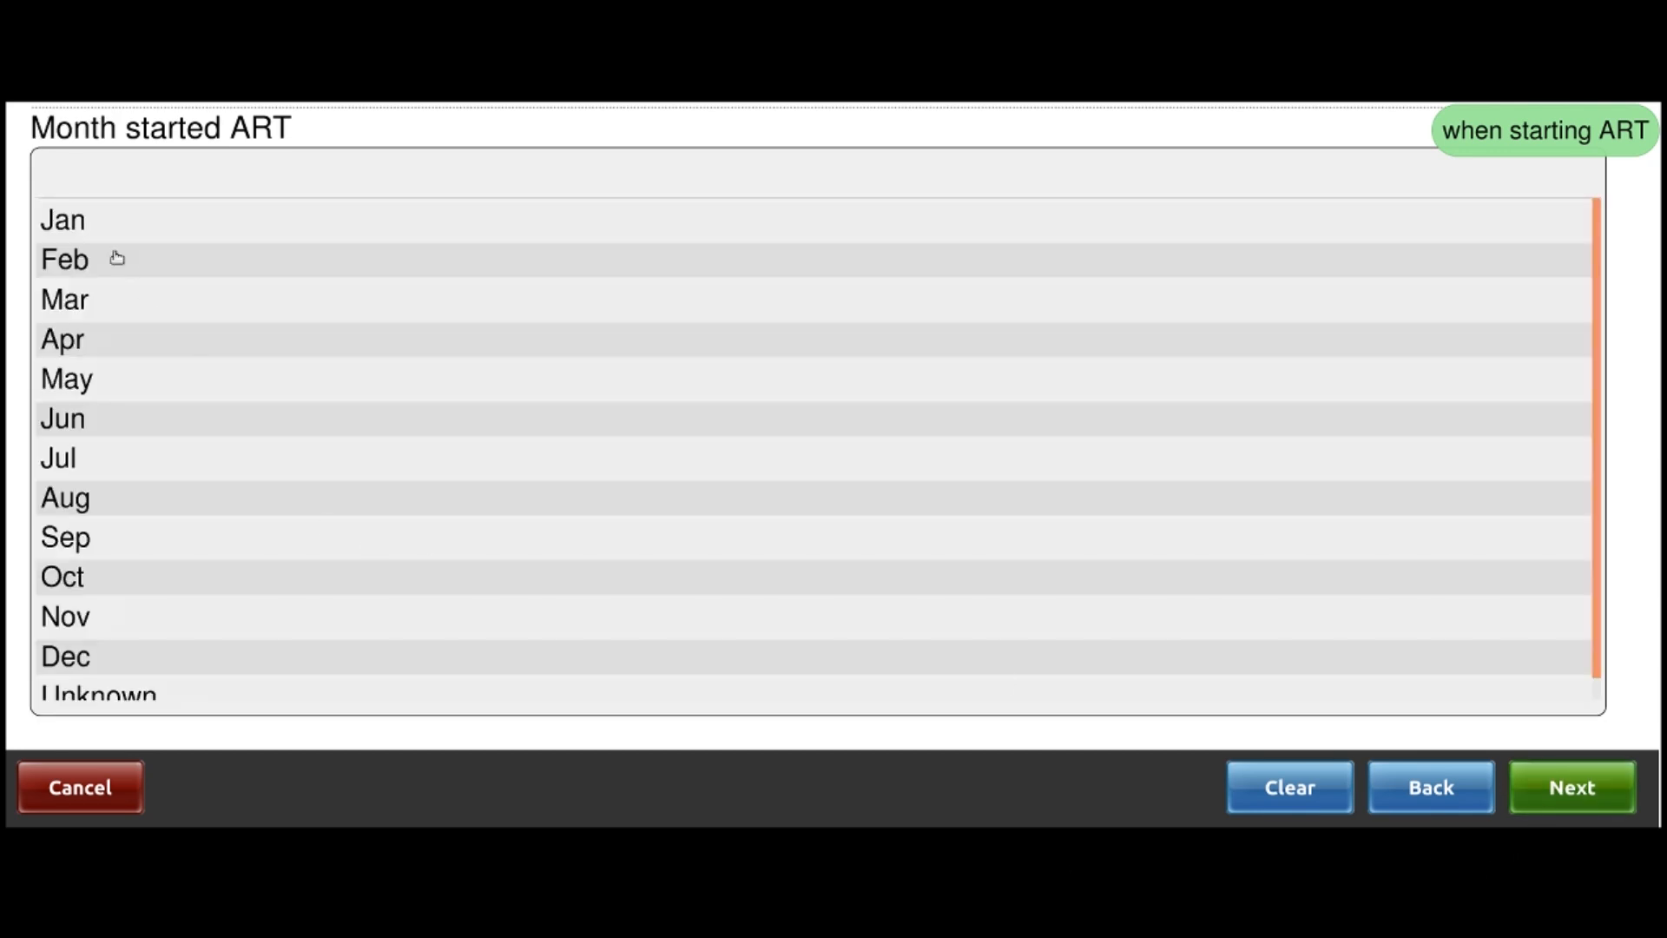
pyautogui.click(91, 222)
pyautogui.click(1572, 797)
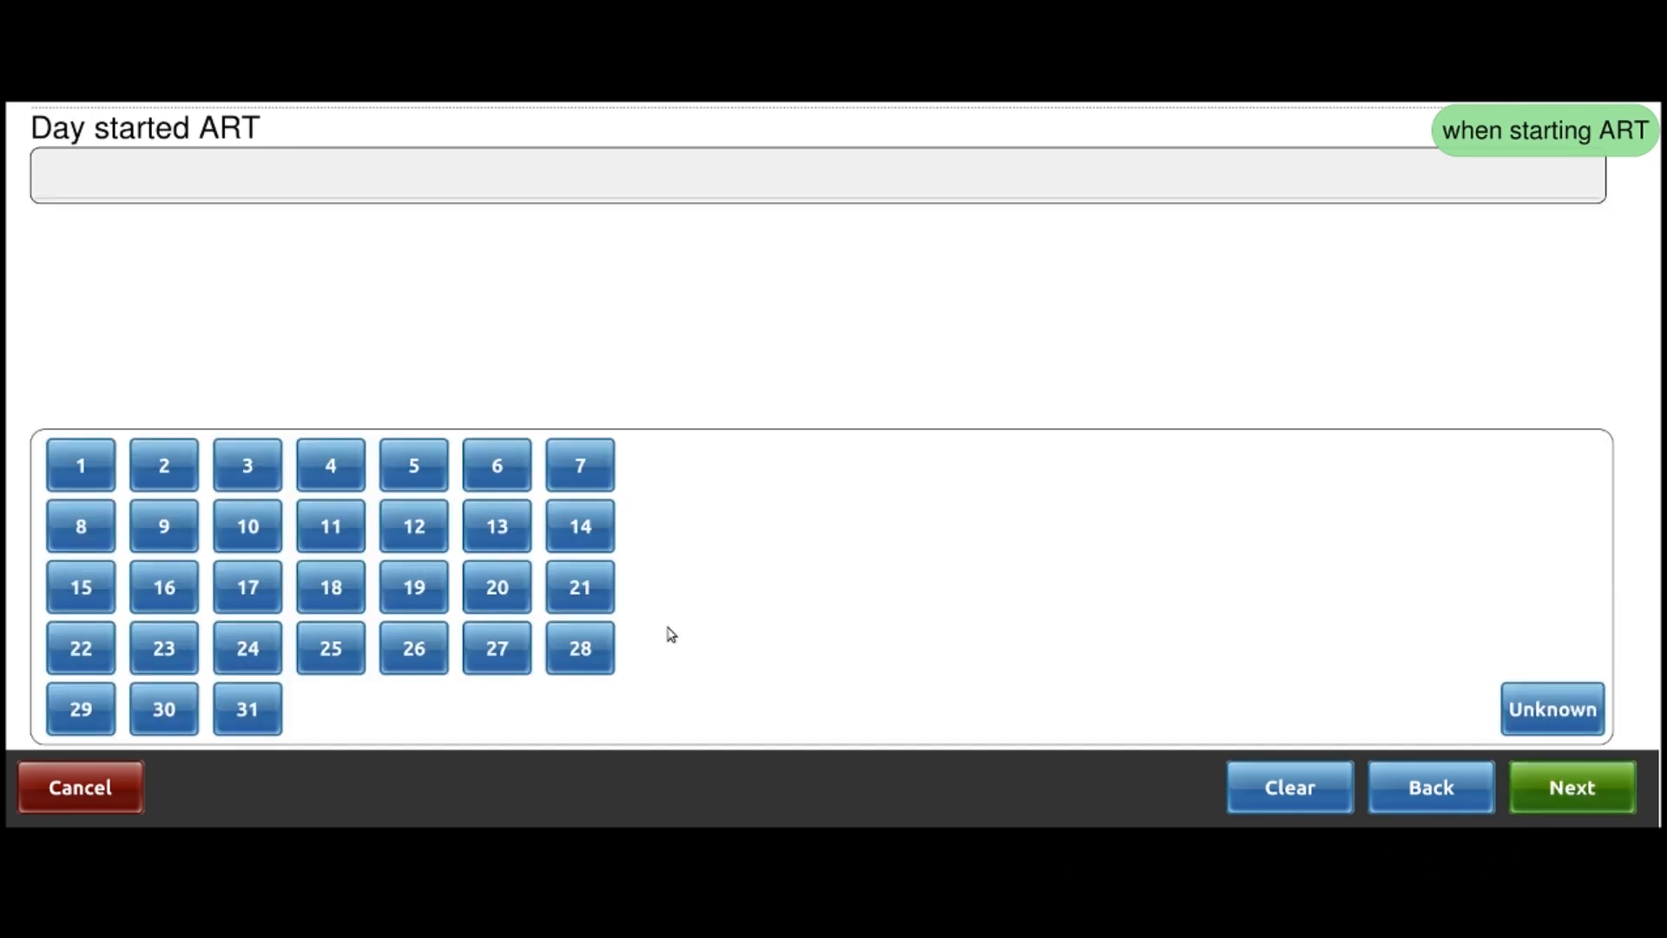
pyautogui.click(81, 466)
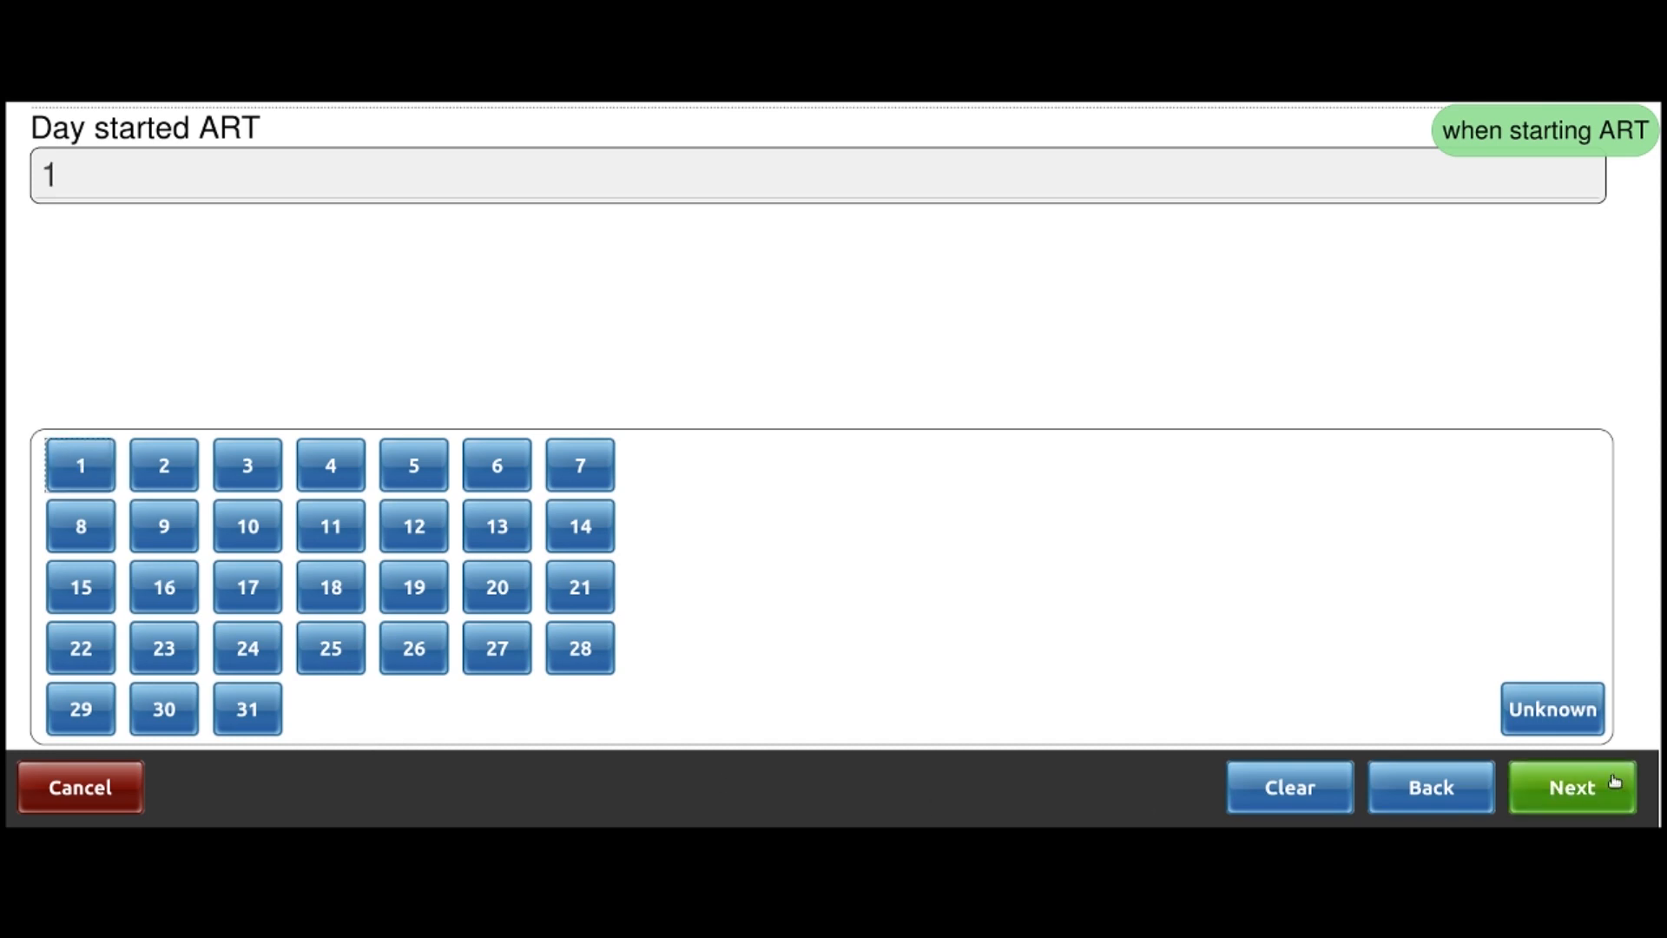
pyautogui.click(1587, 798)
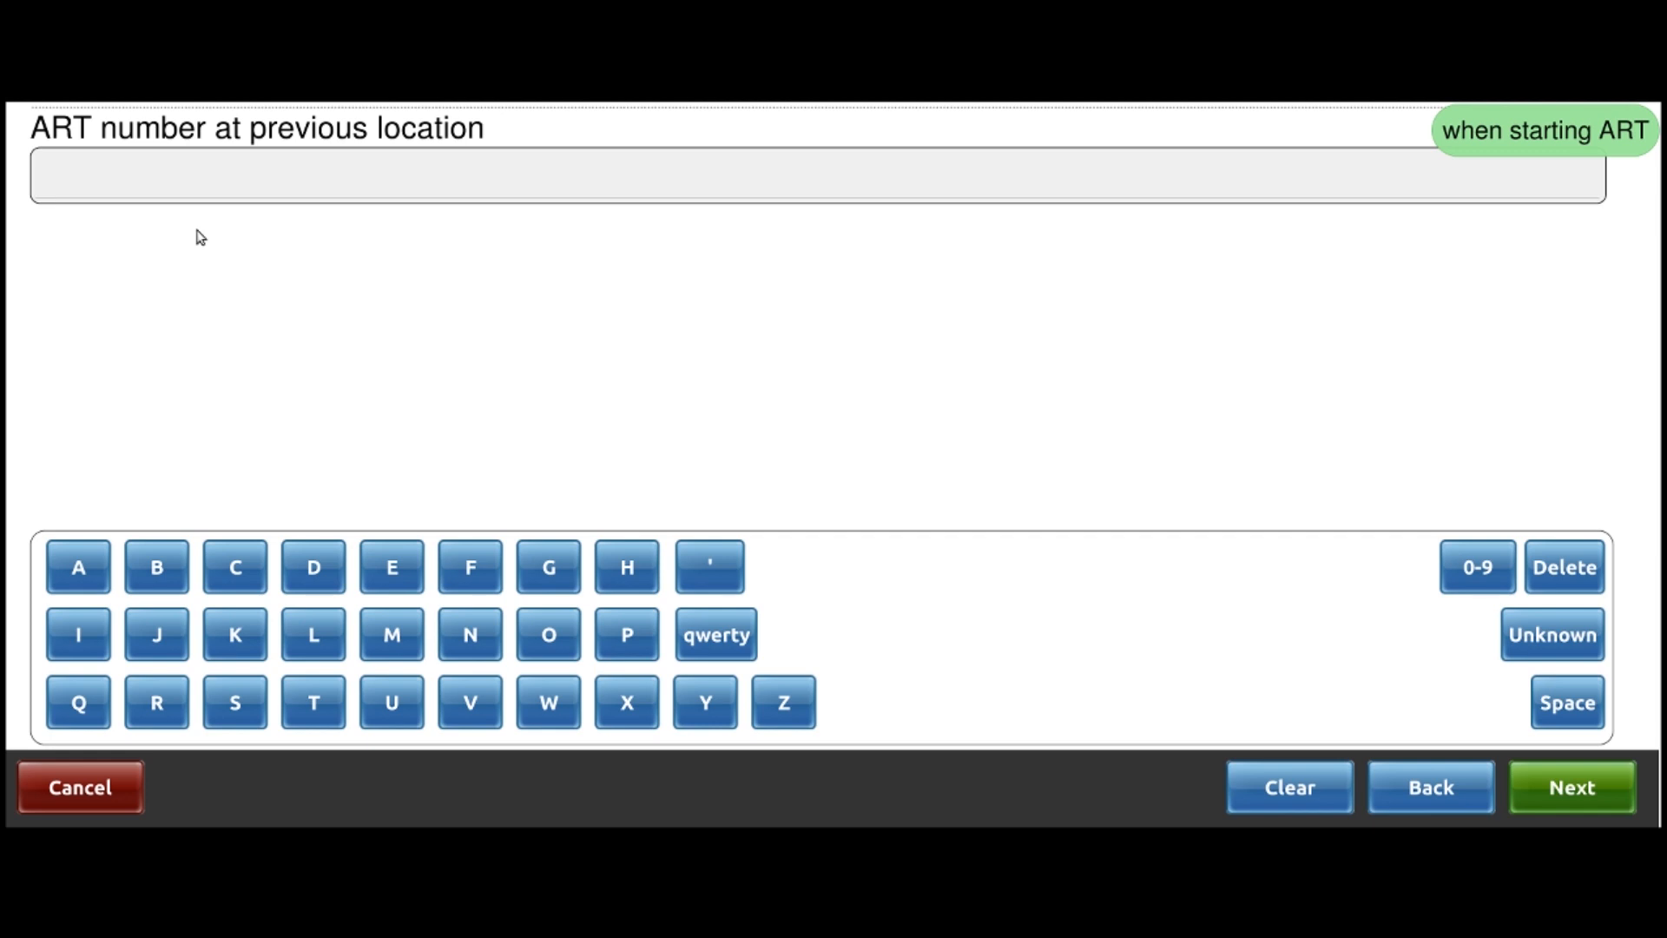
# Enter the patient's ART number from the previous clinic, letters then digits
pyautogui.click(470, 638)
pyautogui.click(313, 703)
pyautogui.click(157, 636)
pyautogui.click(78, 568)
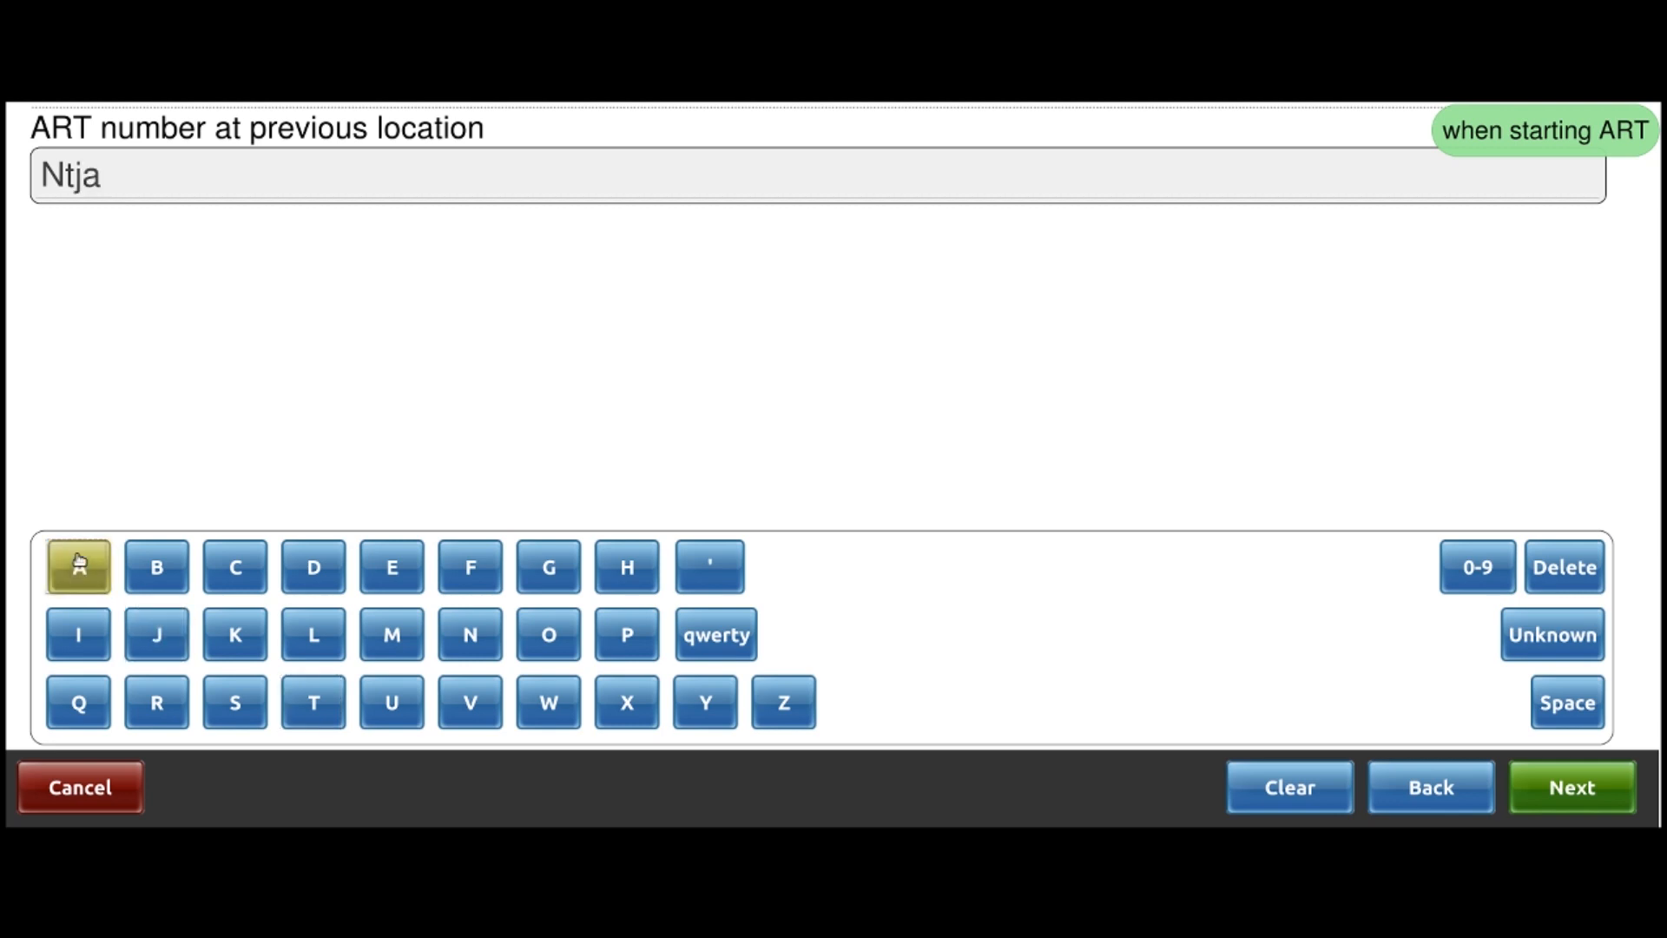
pyautogui.click(1478, 569)
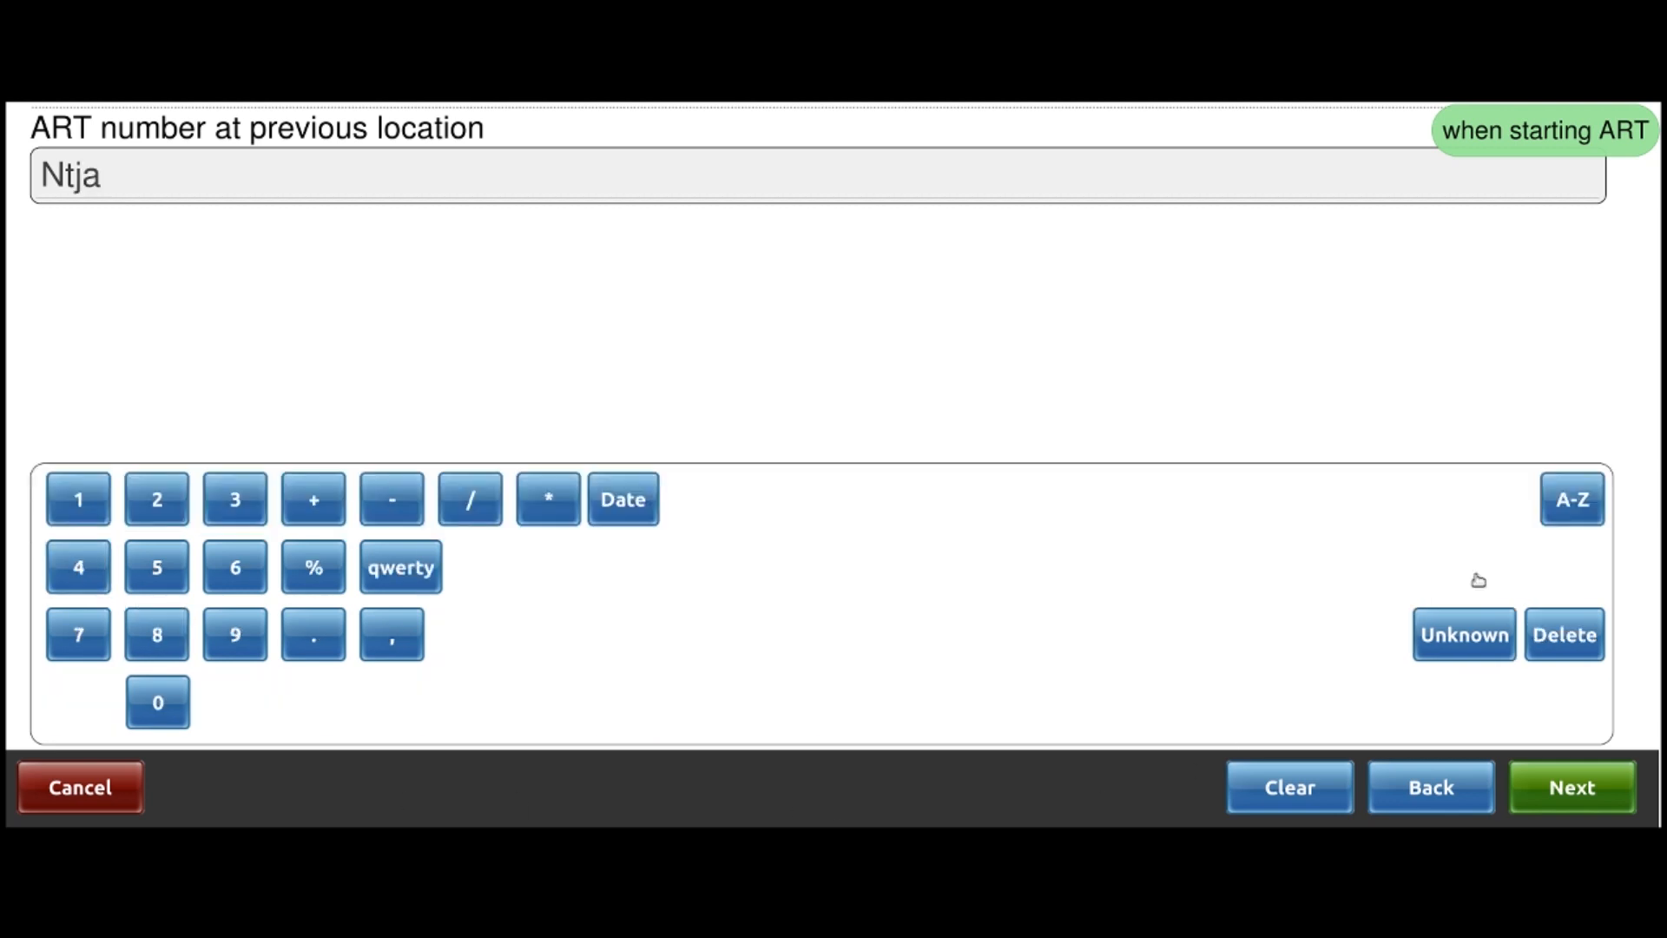
pyautogui.click(215, 580)
pyautogui.click(216, 644)
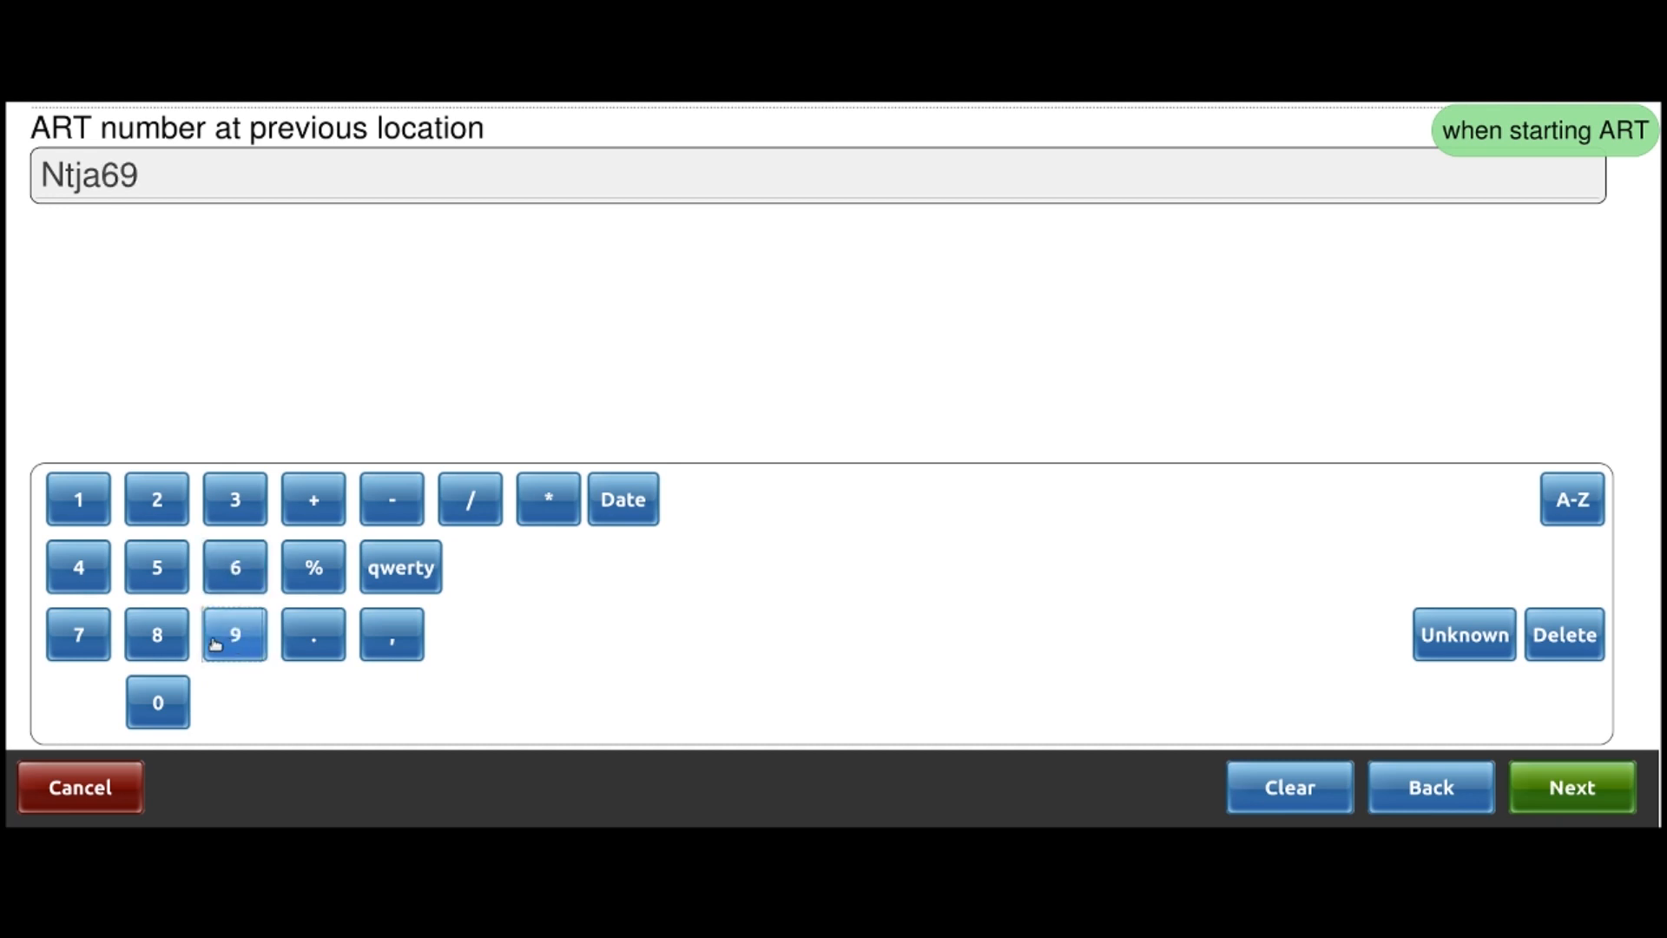
pyautogui.click(161, 640)
pyautogui.click(166, 573)
pyautogui.click(168, 576)
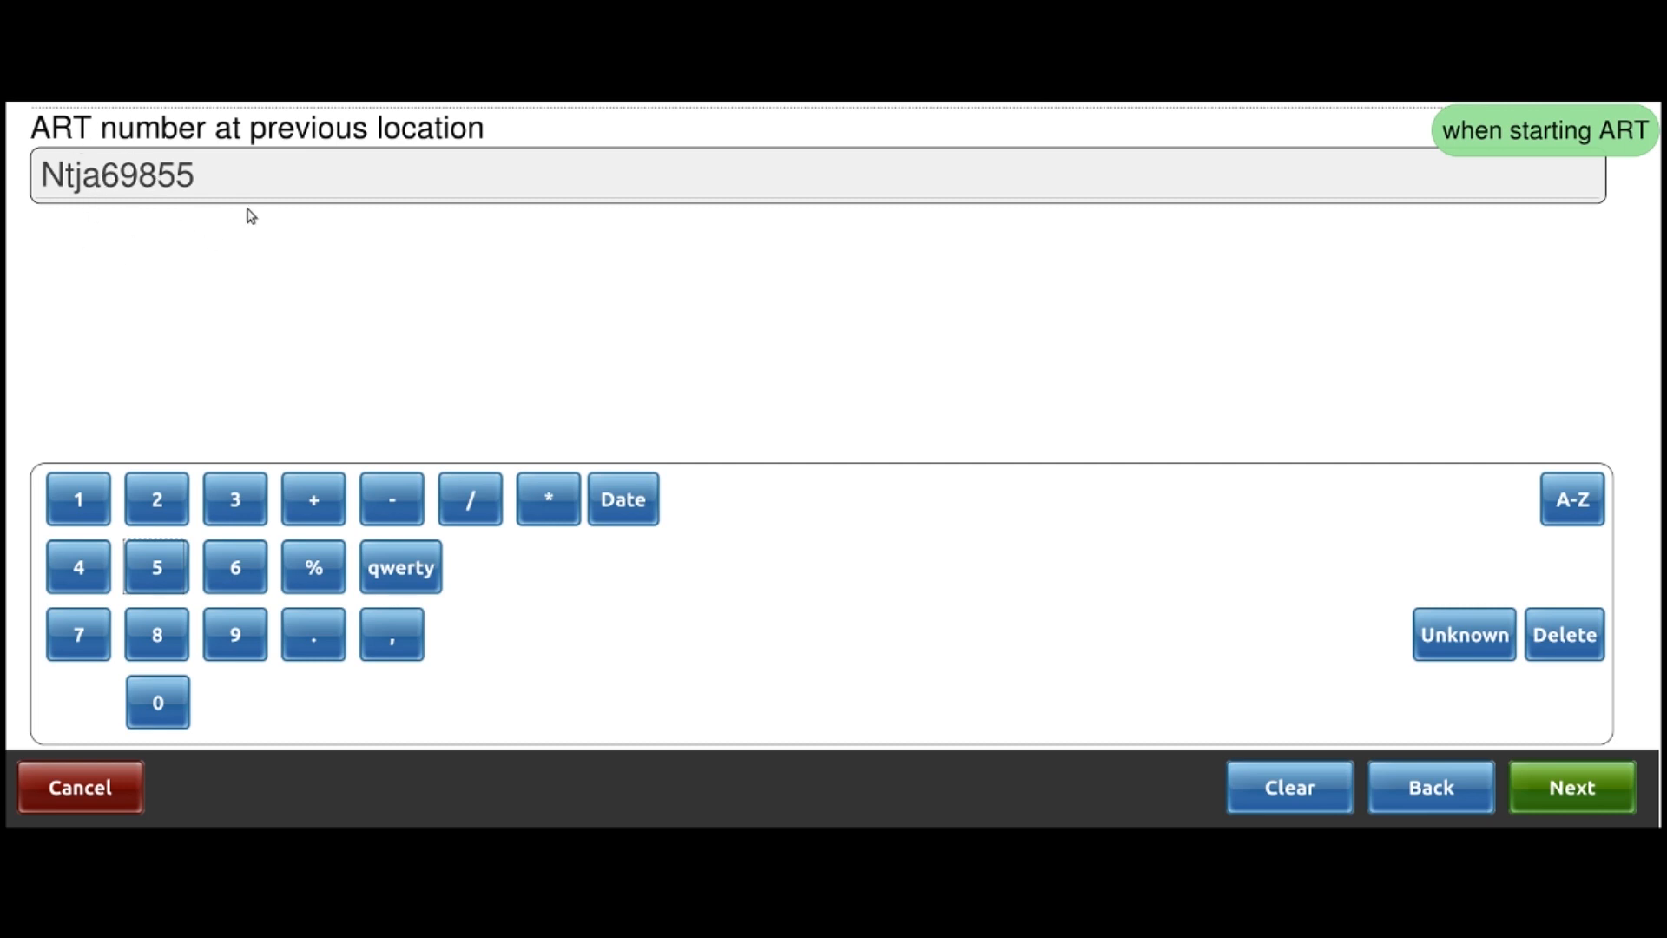
pyautogui.click(1552, 797)
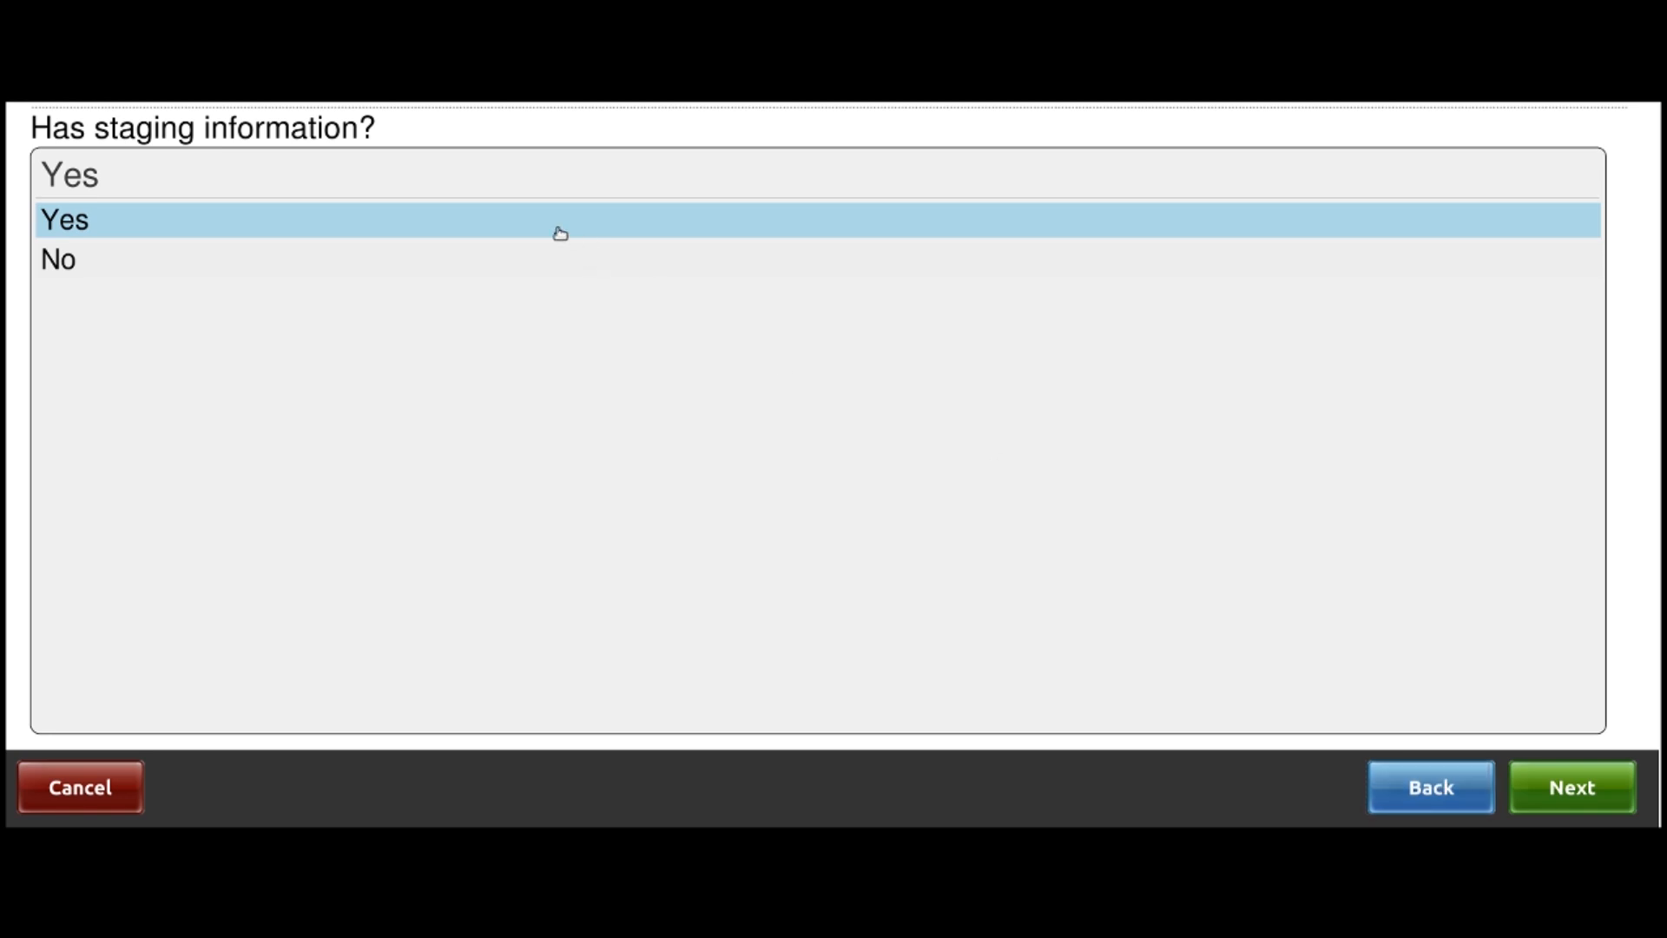
# Keep Yes for staging information and record a height of 158 cm
pyautogui.click(1589, 791)
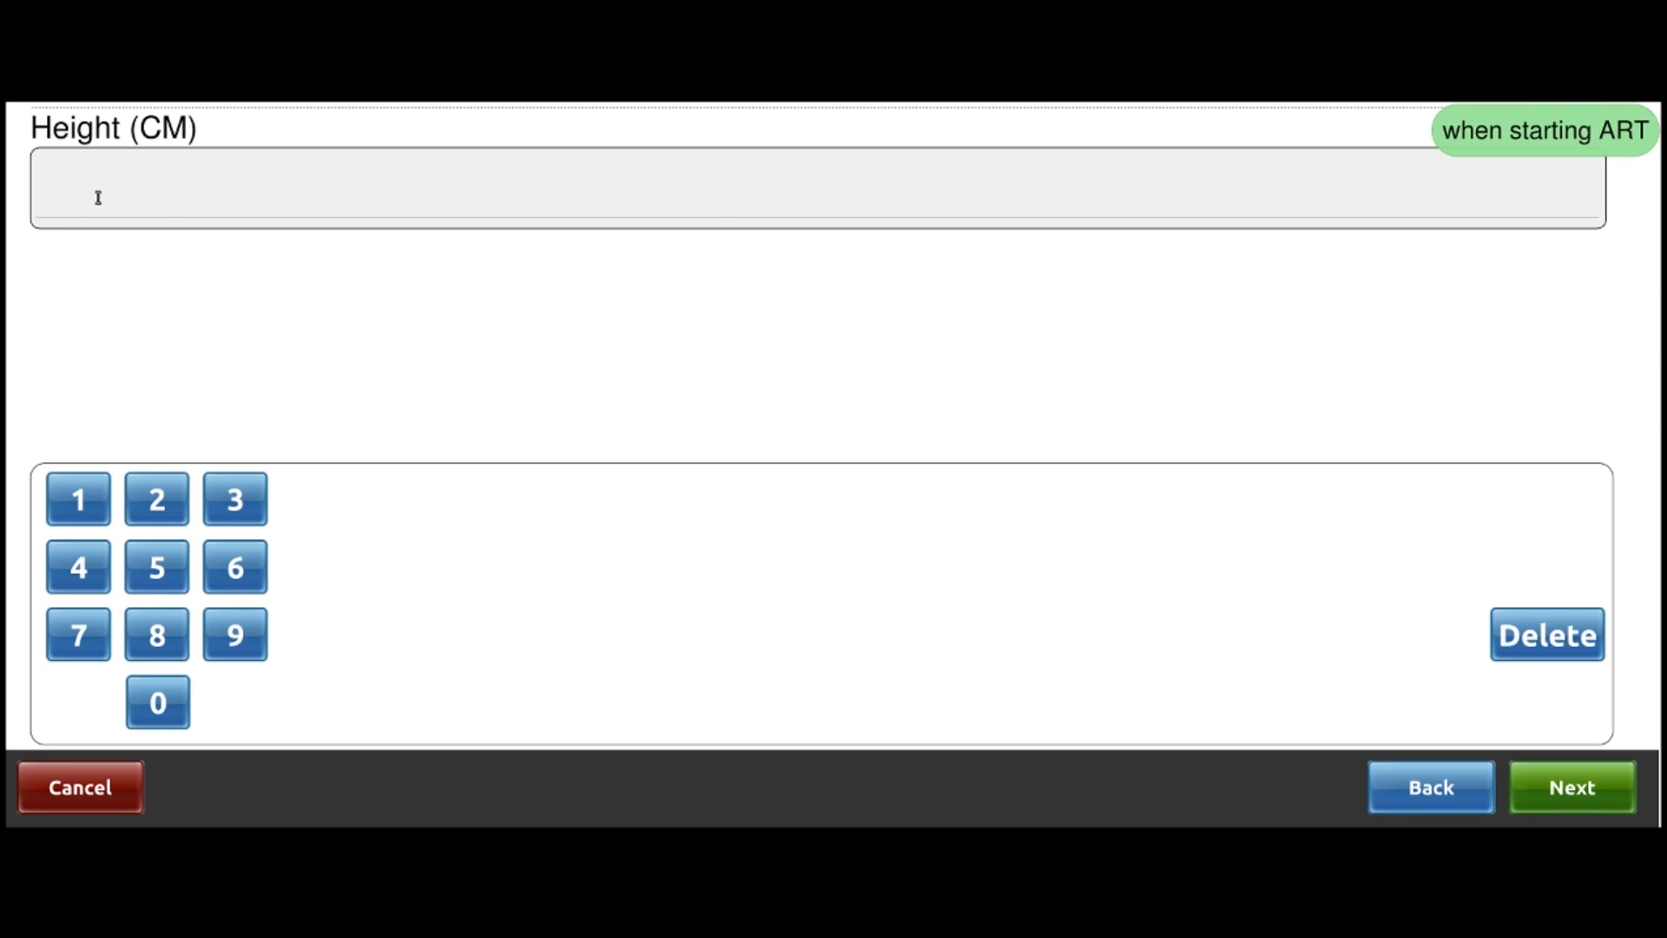
pyautogui.click(79, 500)
pyautogui.click(158, 568)
pyautogui.click(158, 635)
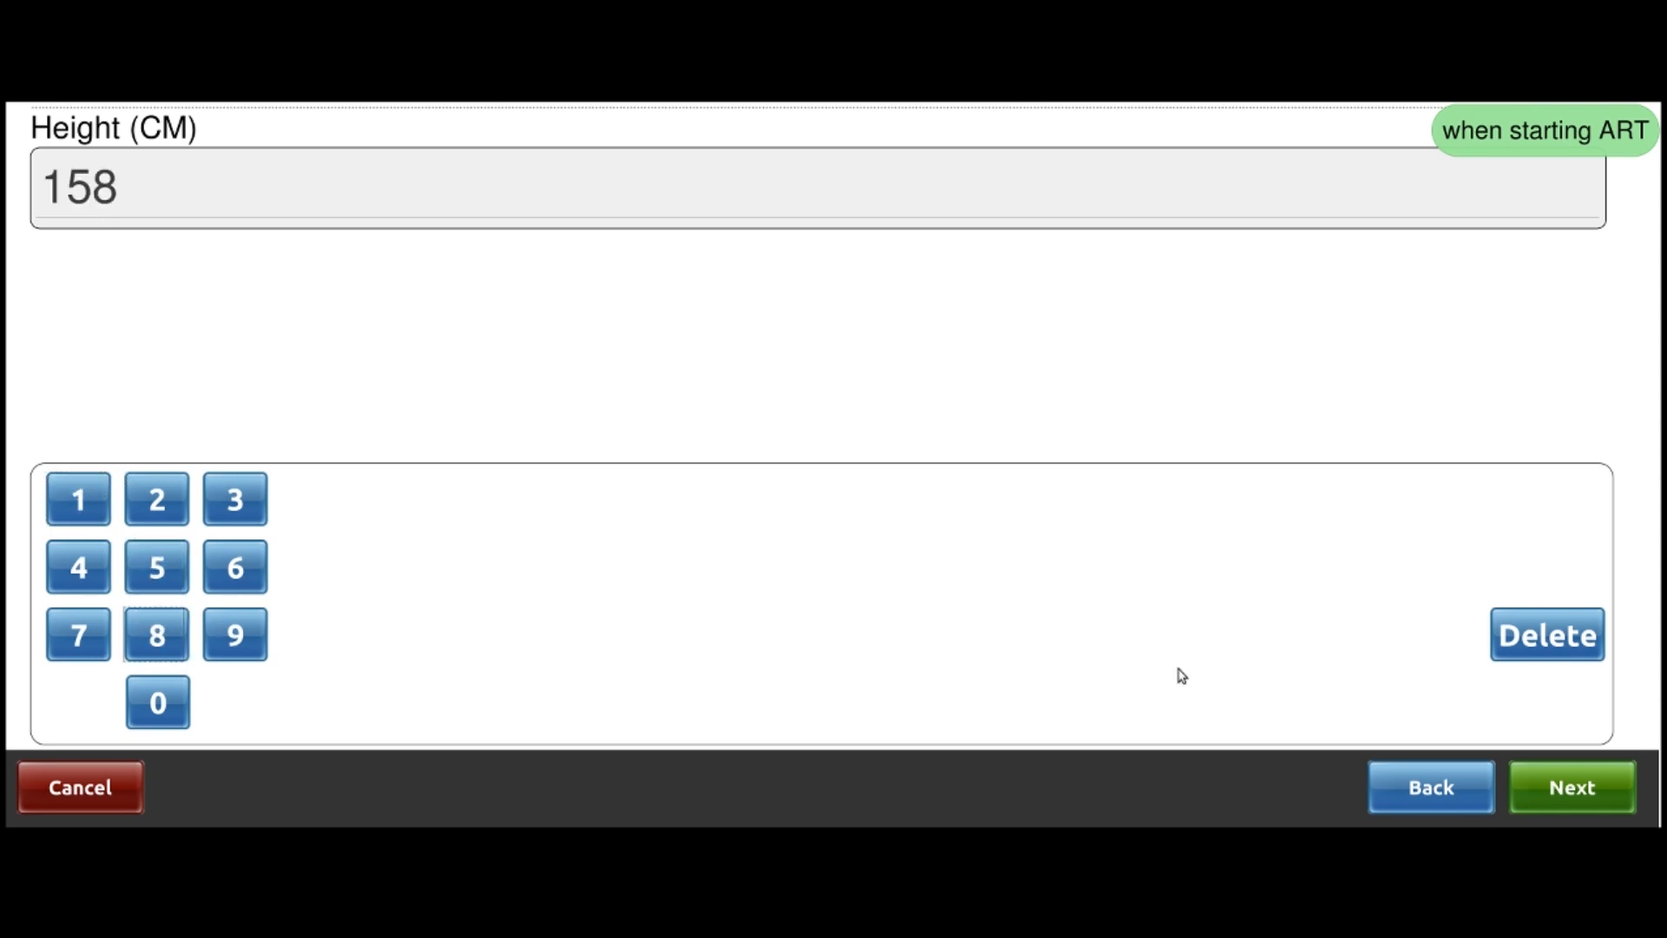
pyautogui.click(1586, 797)
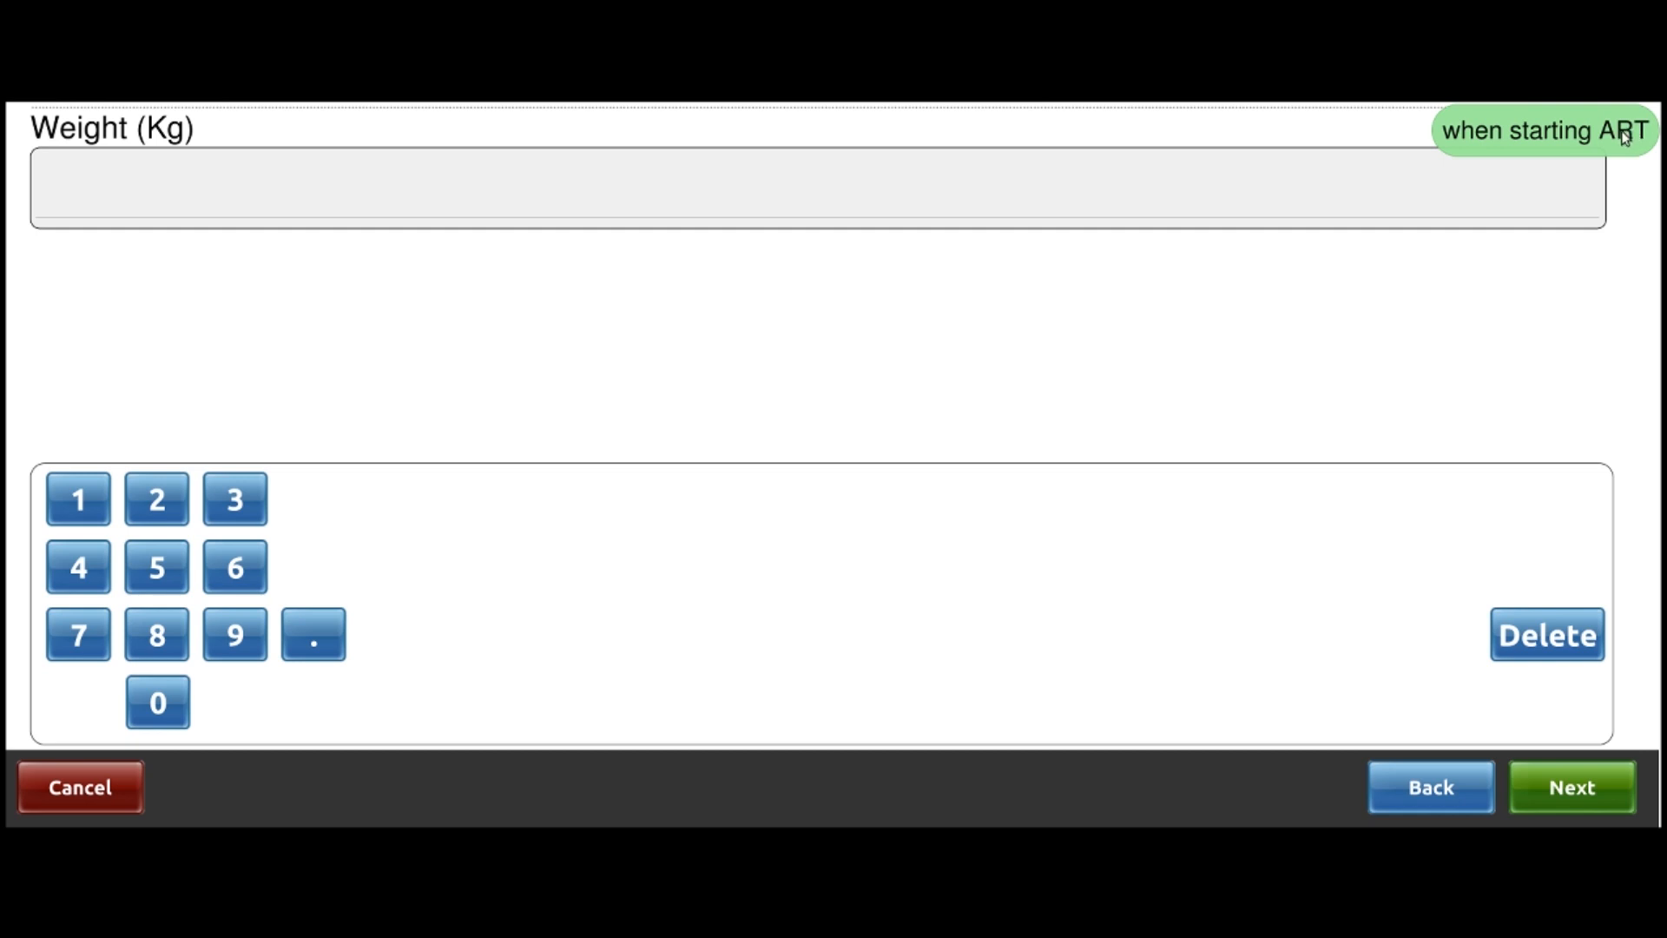
# Record a weight of 52.4 kg at ART start
pyautogui.click(158, 576)
pyautogui.click(156, 501)
pyautogui.click(312, 638)
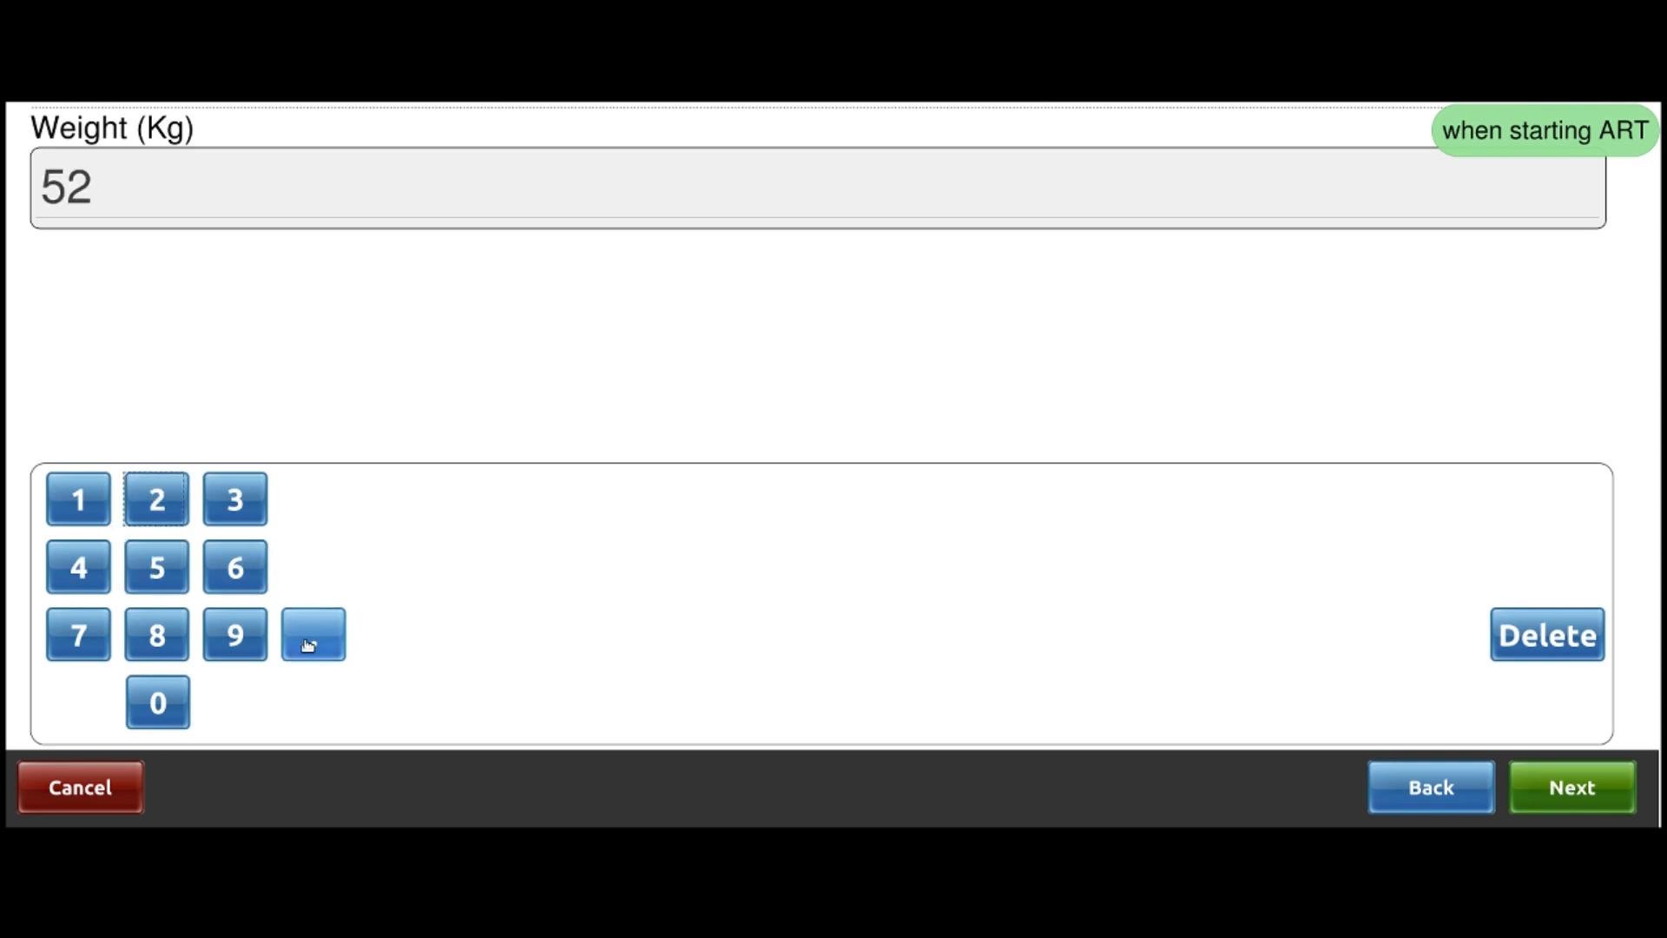
pyautogui.click(83, 569)
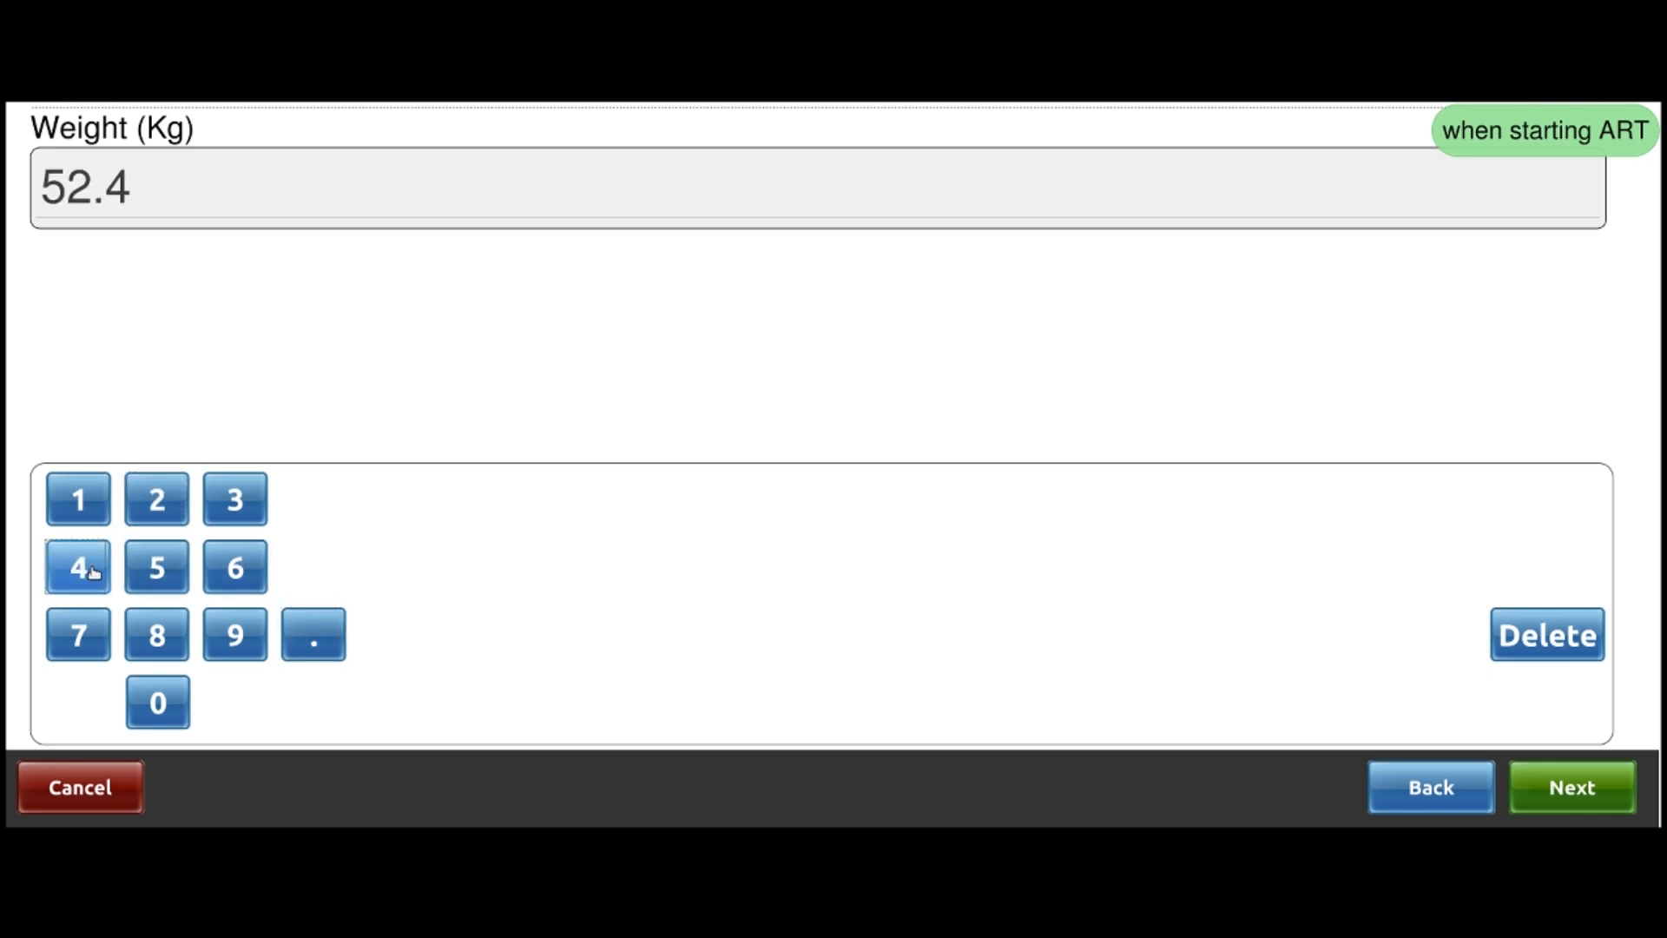
pyautogui.click(1636, 792)
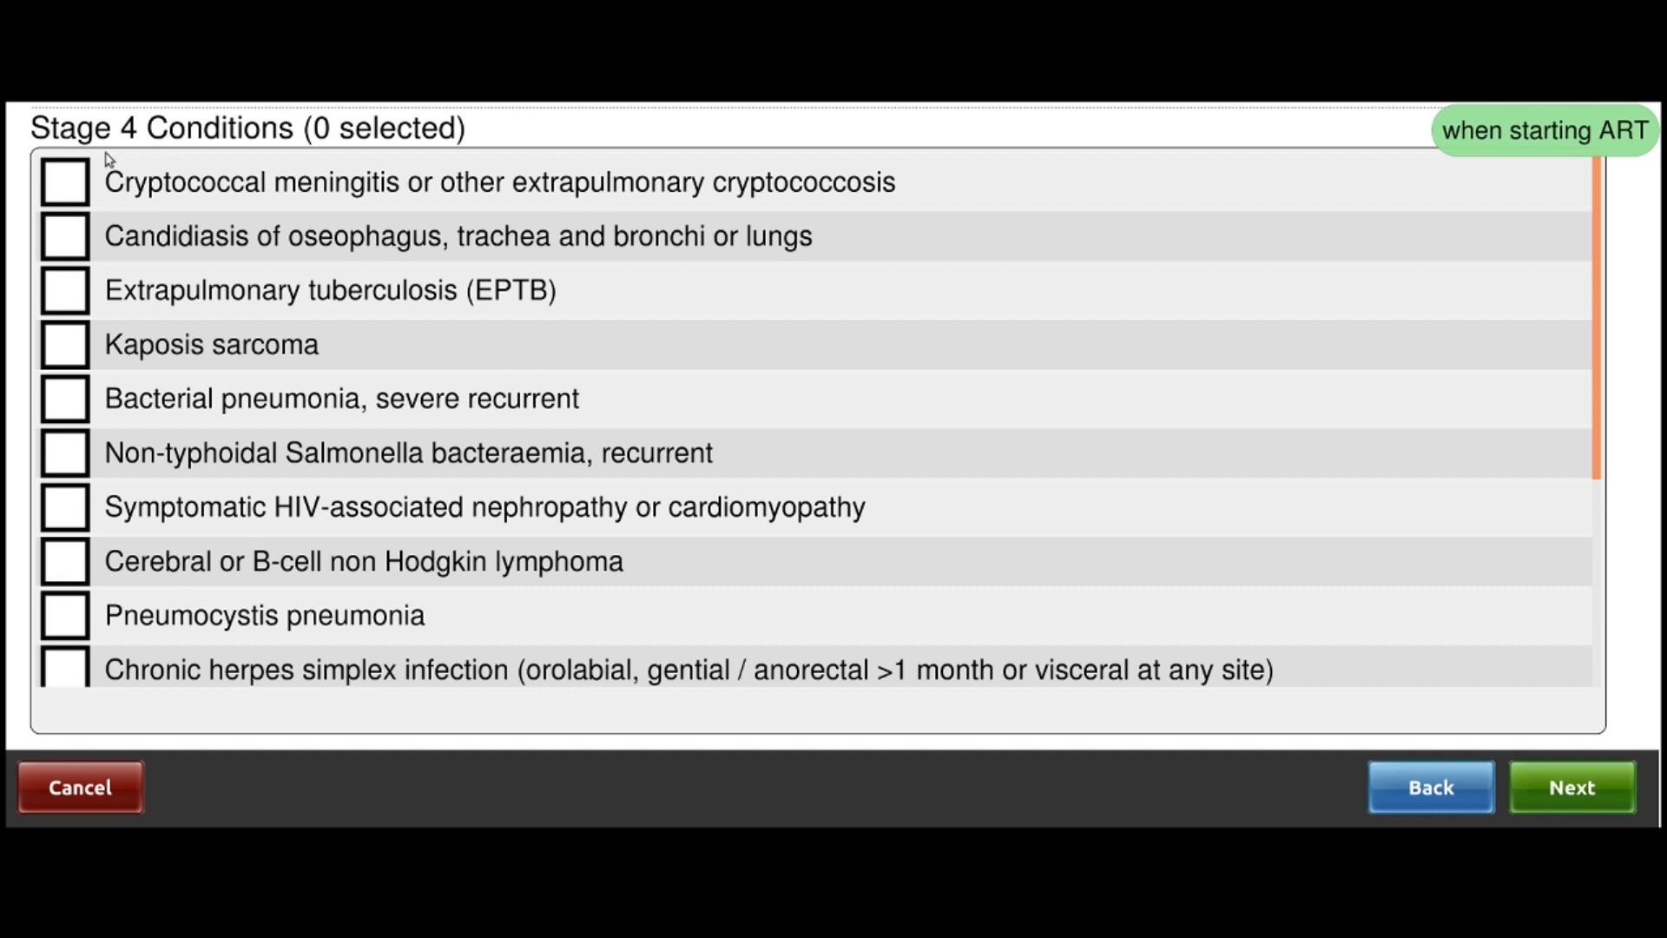
# Tick Severe weight loss under Stage 3, with no Stage 2 or Stage 1 conditions
pyautogui.scroll(-5, 207, 304)
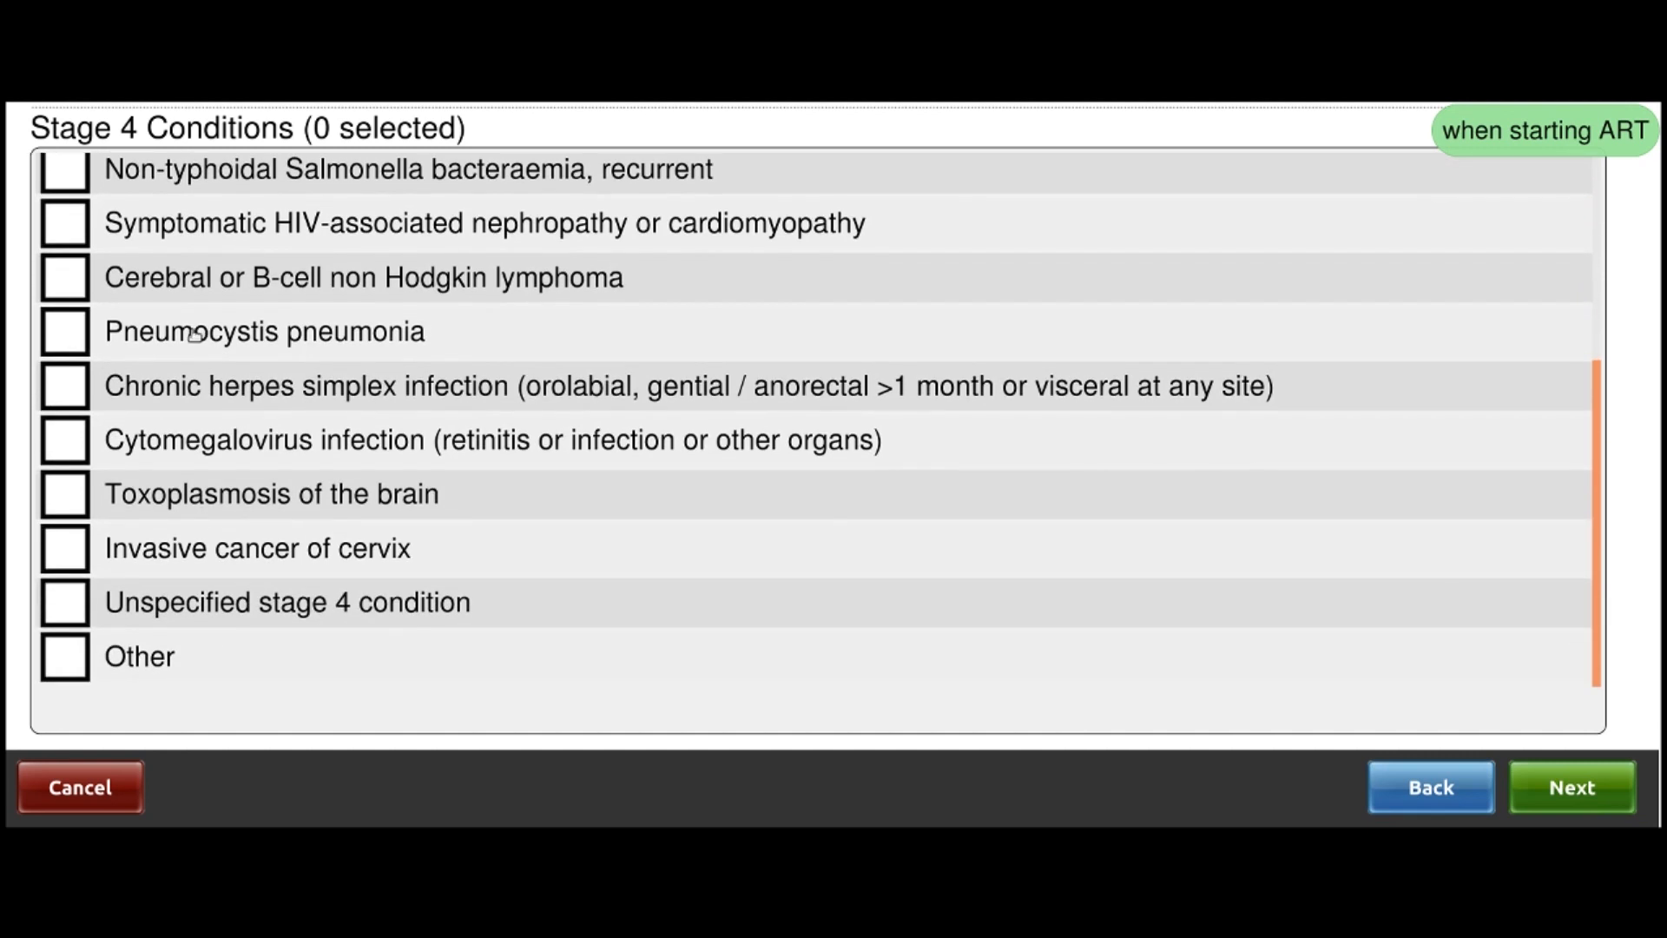
pyautogui.click(1571, 786)
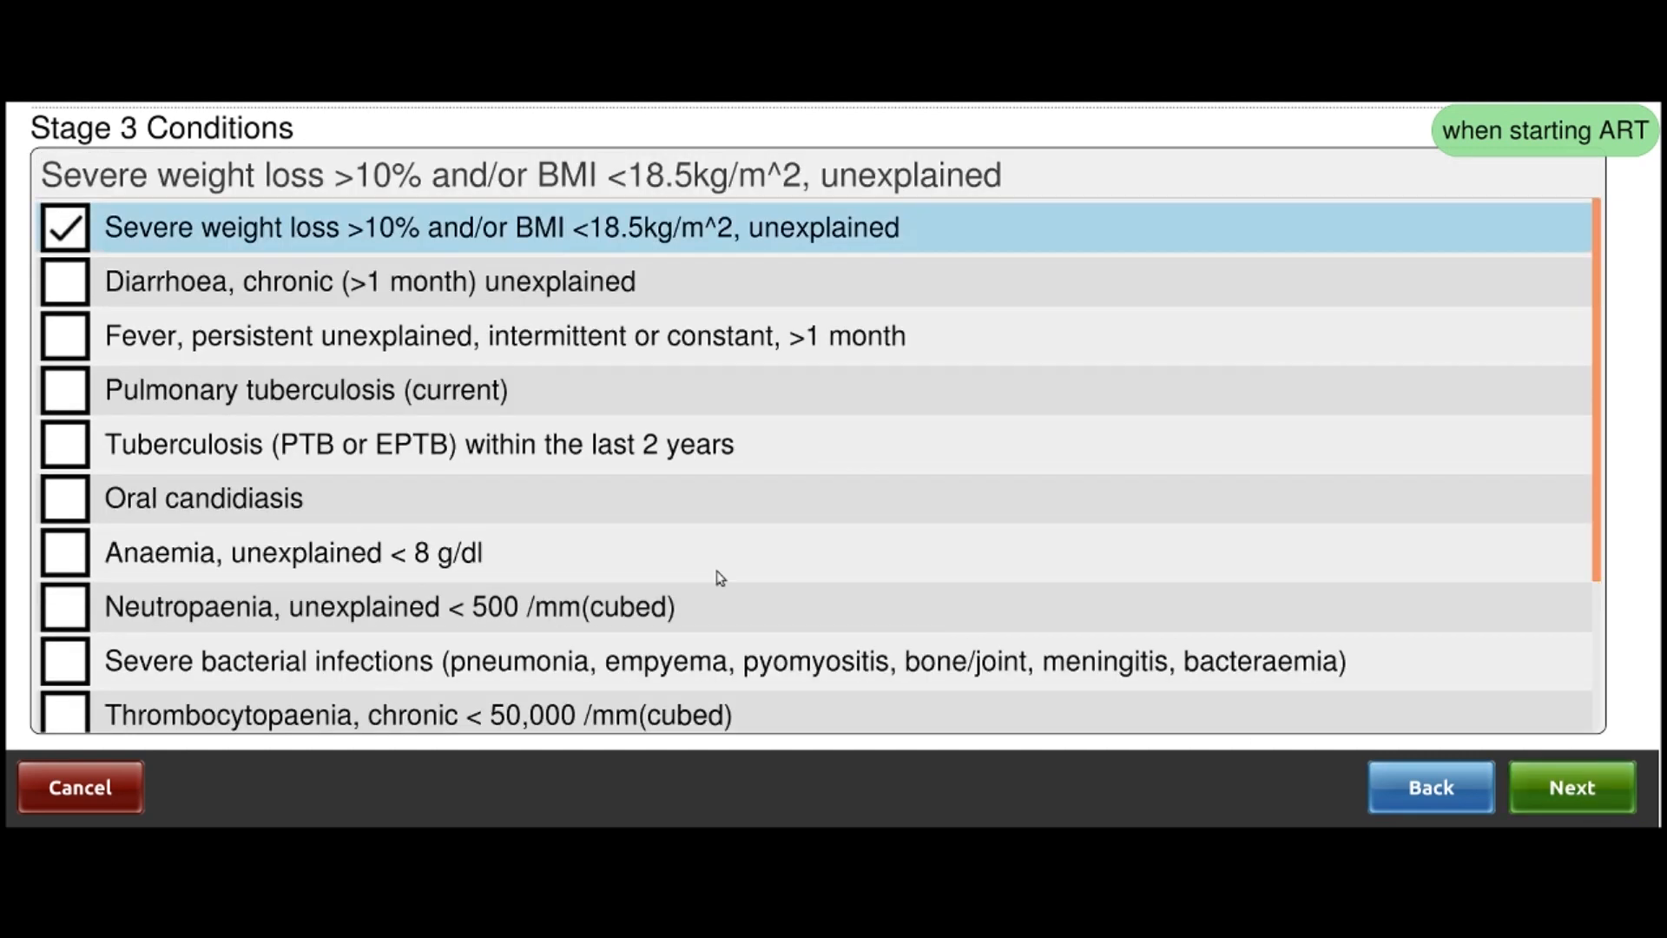
pyautogui.click(71, 231)
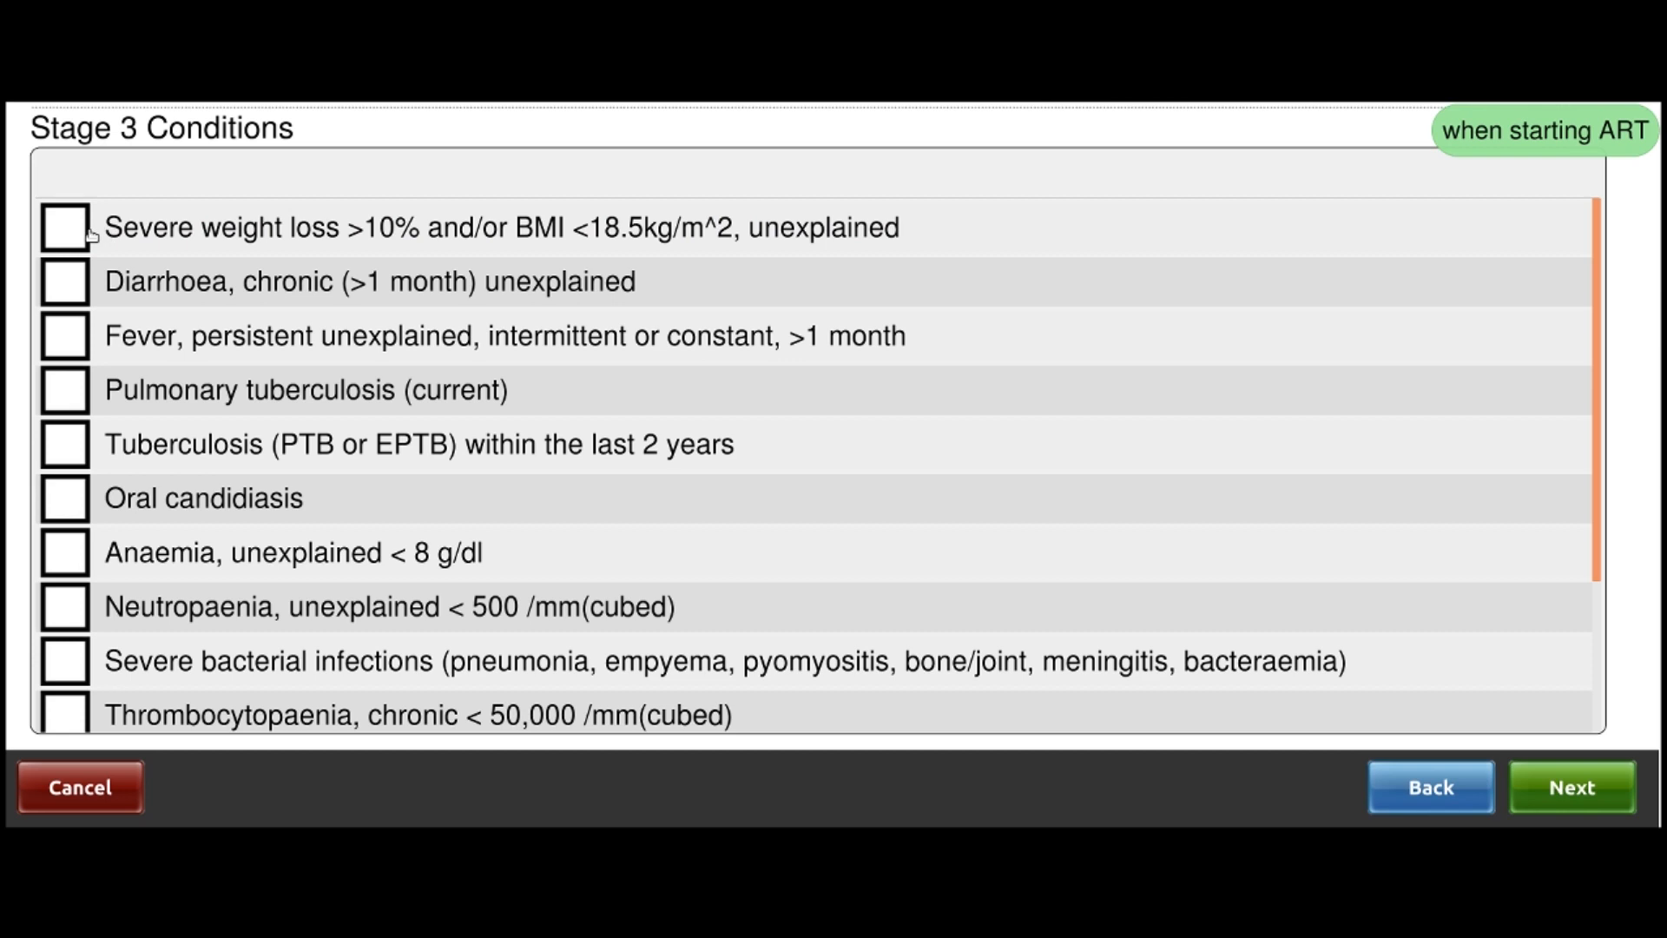
pyautogui.click(84, 233)
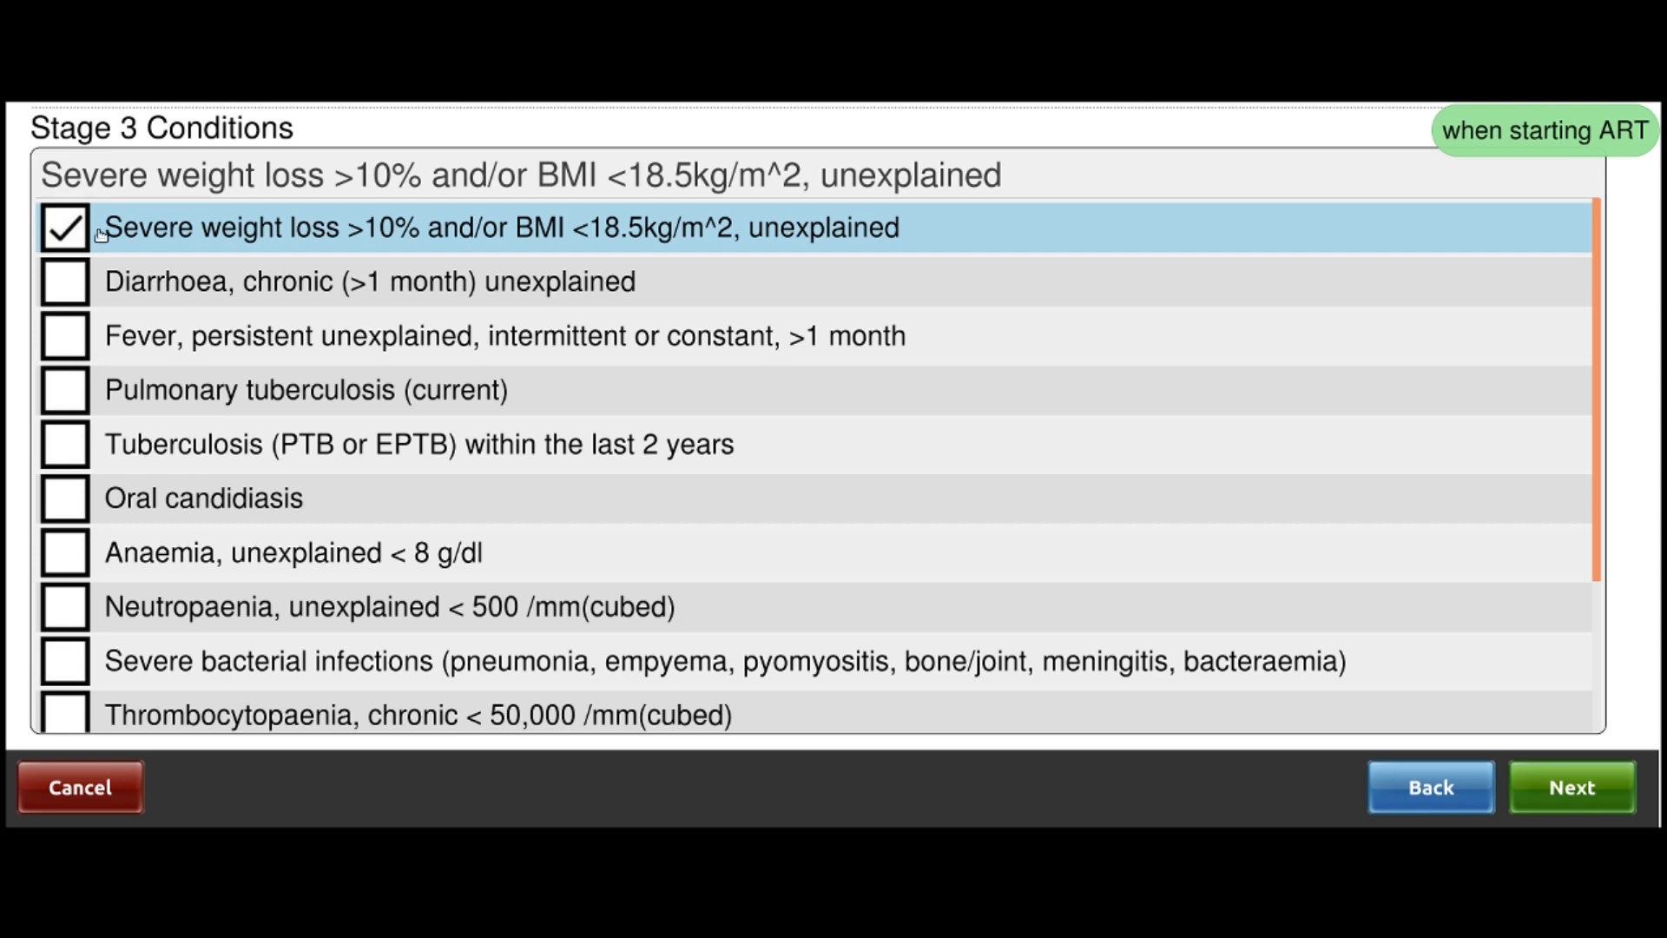
pyautogui.scroll(-2, 404, 364)
pyautogui.scroll(-3, 405, 364)
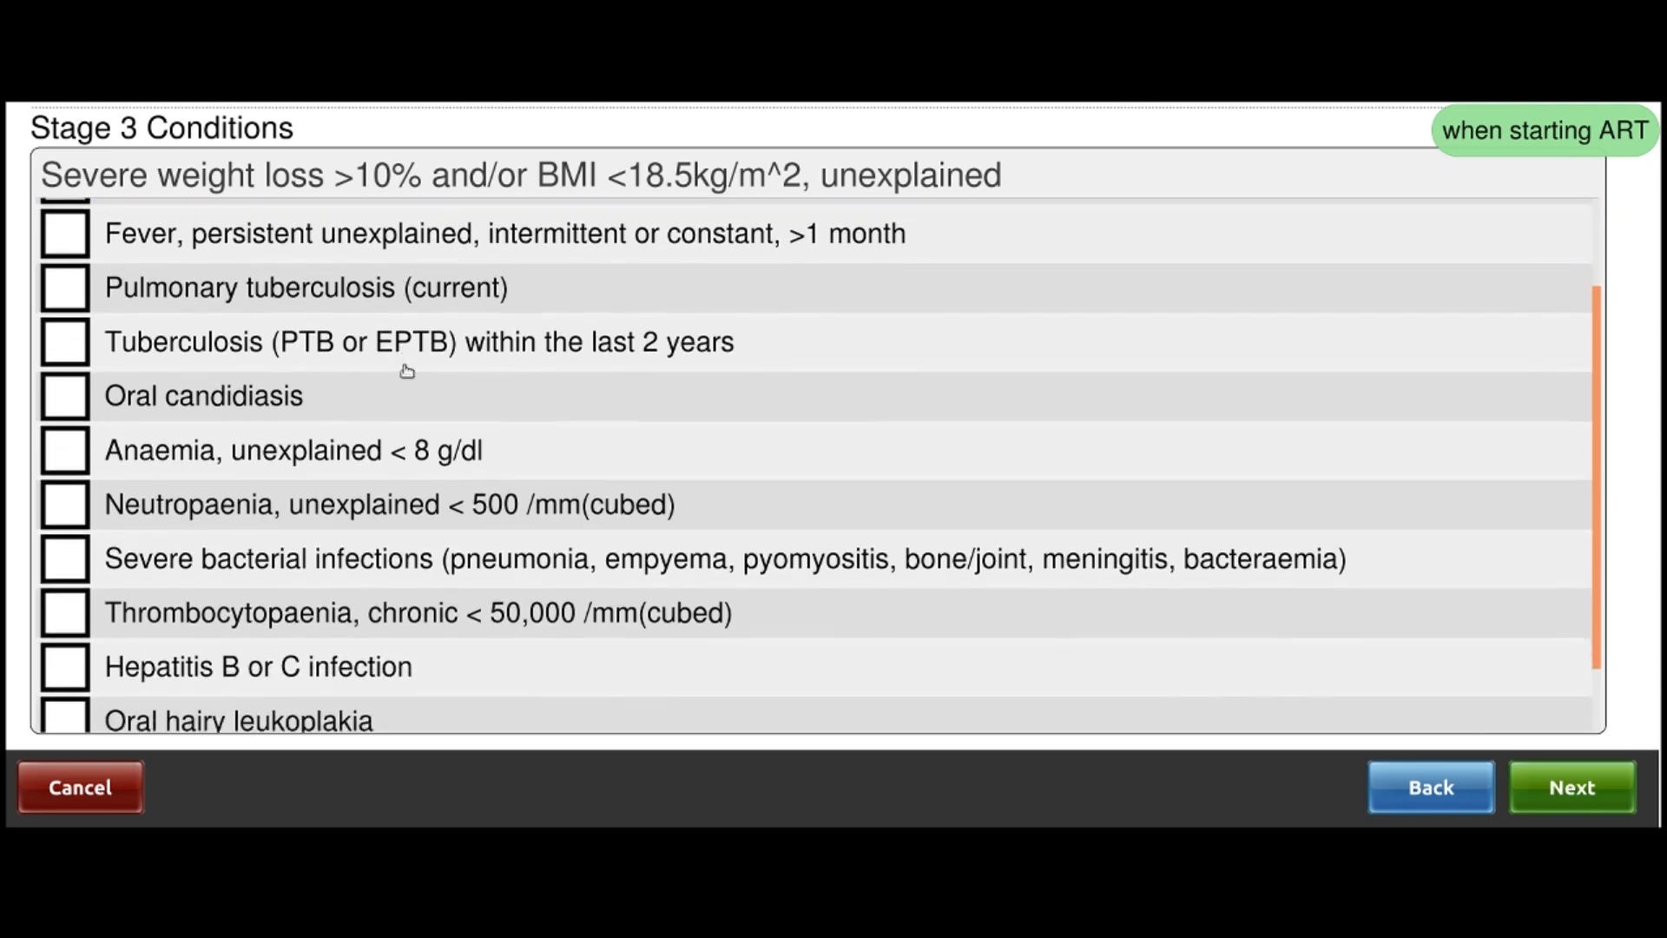
pyautogui.click(1584, 805)
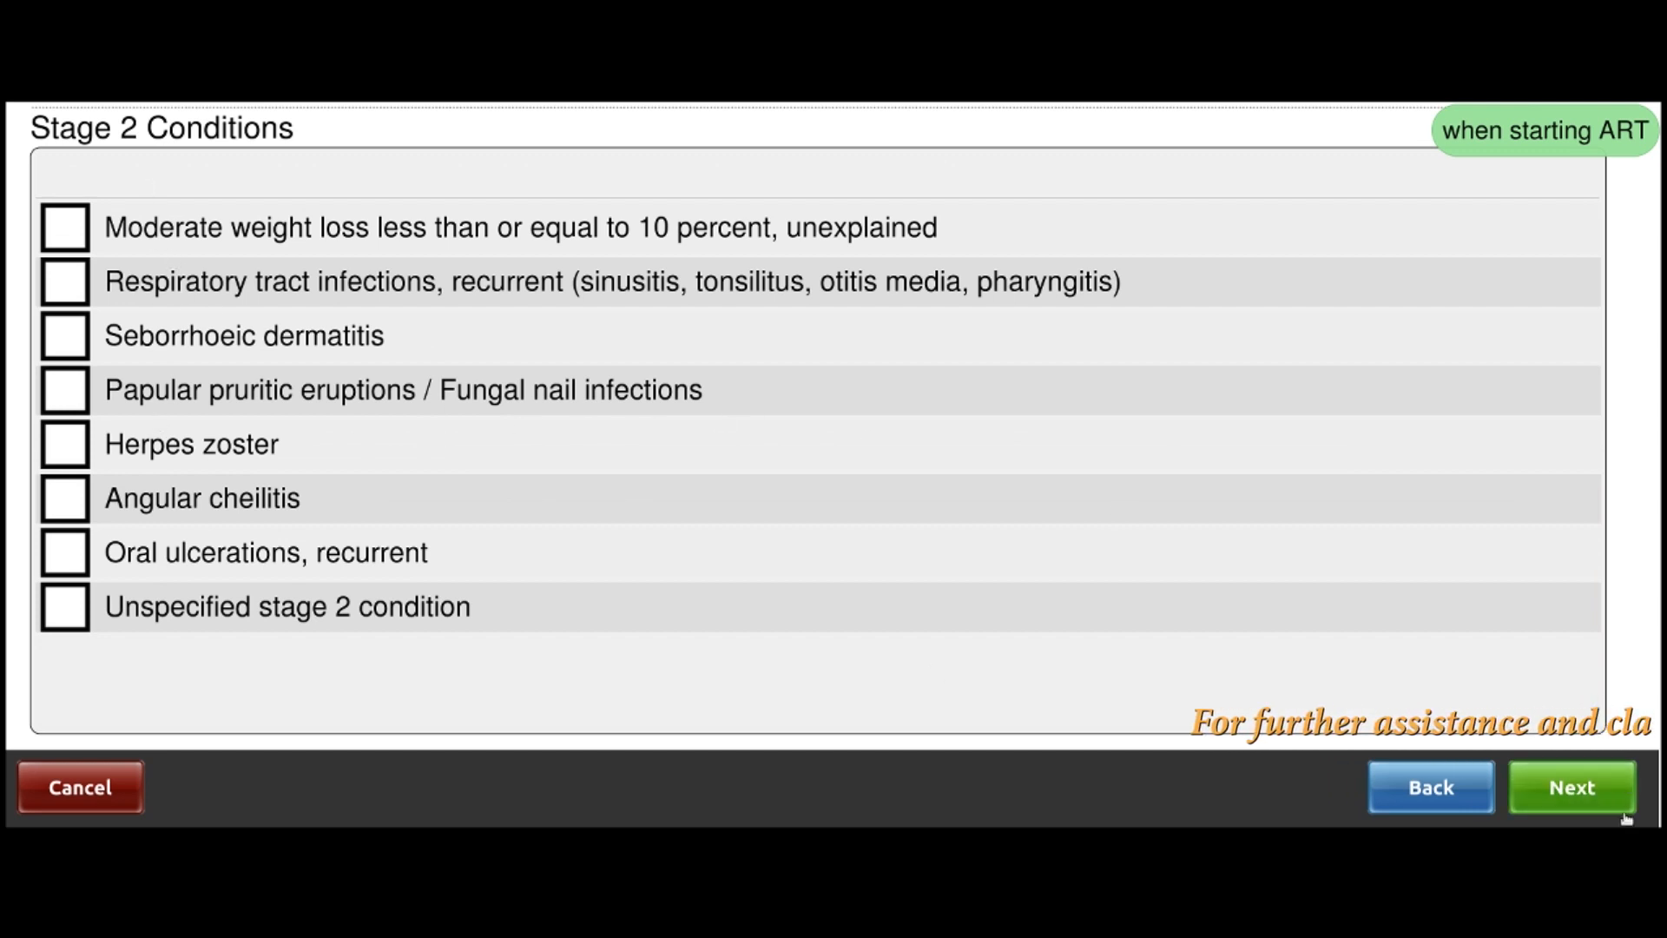
pyautogui.click(1572, 787)
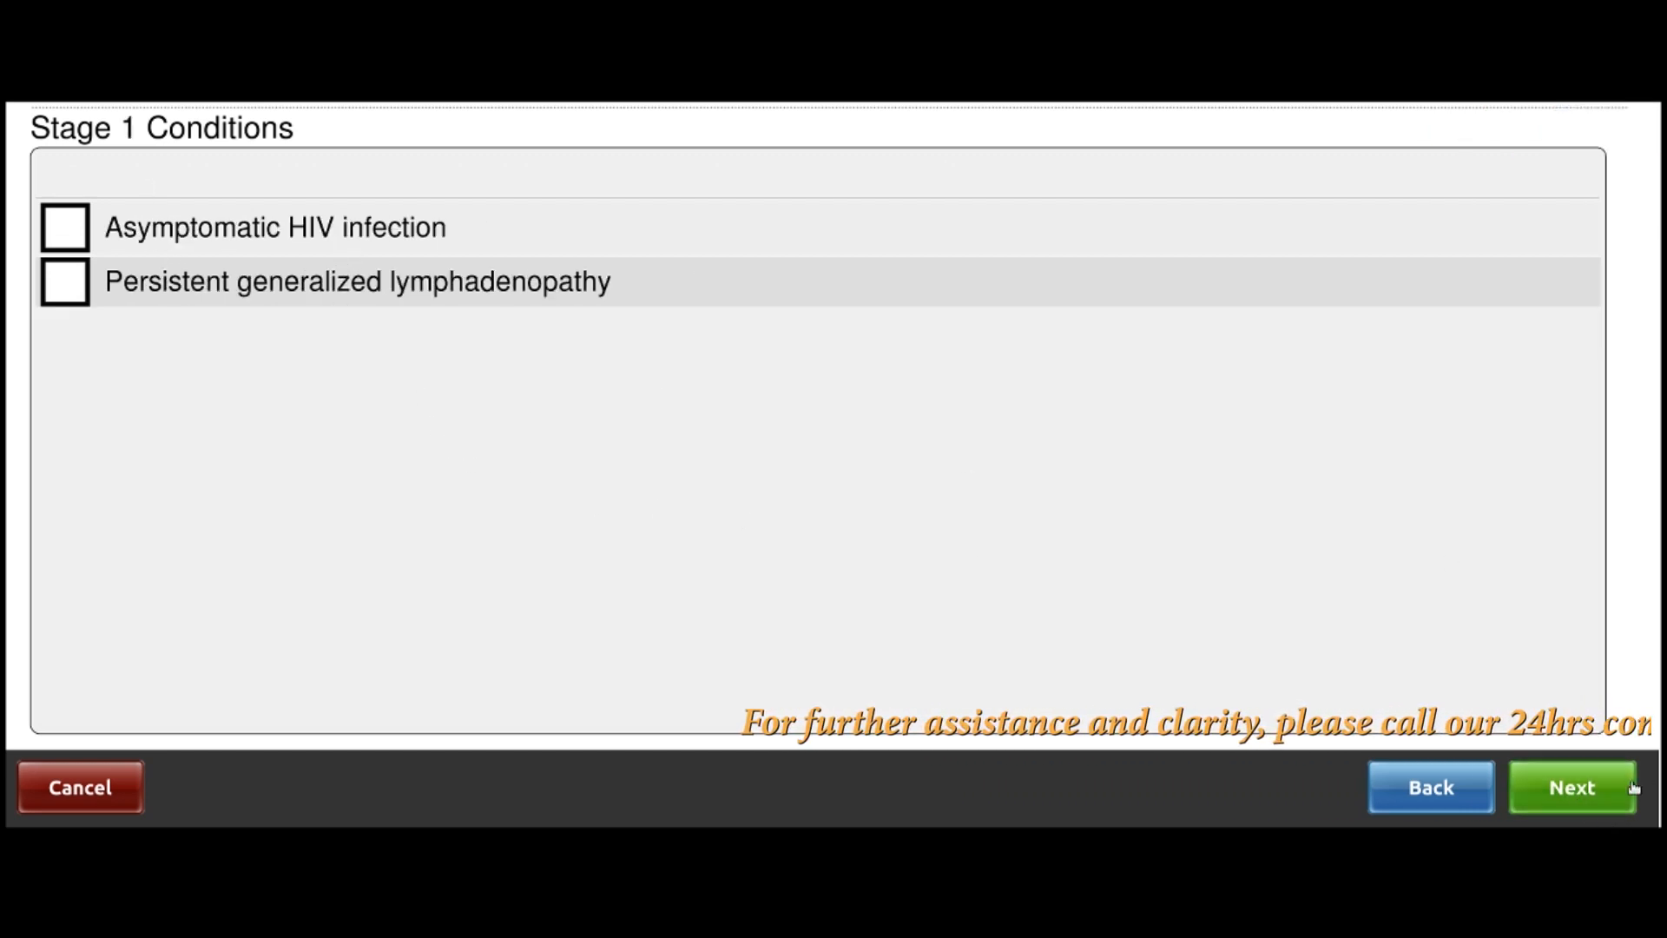
pyautogui.click(1558, 791)
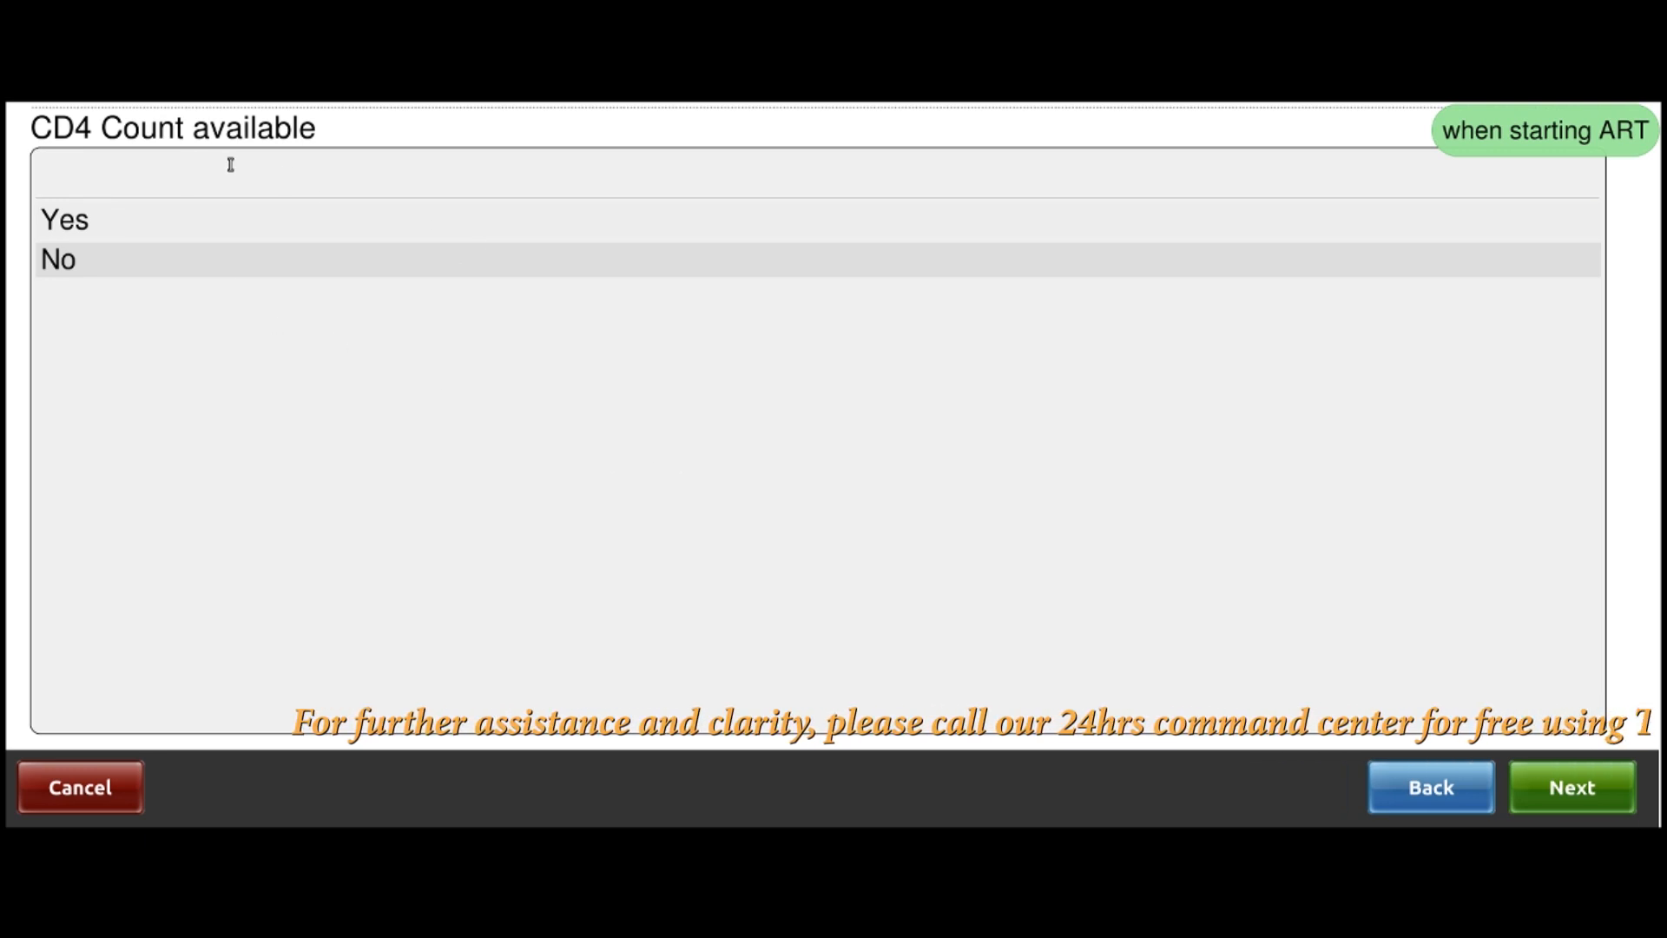
# Answer No to both CD4 count and CD4 percent, accepting the WHO Stage III summary
pyautogui.click(80, 261)
pyautogui.click(1572, 787)
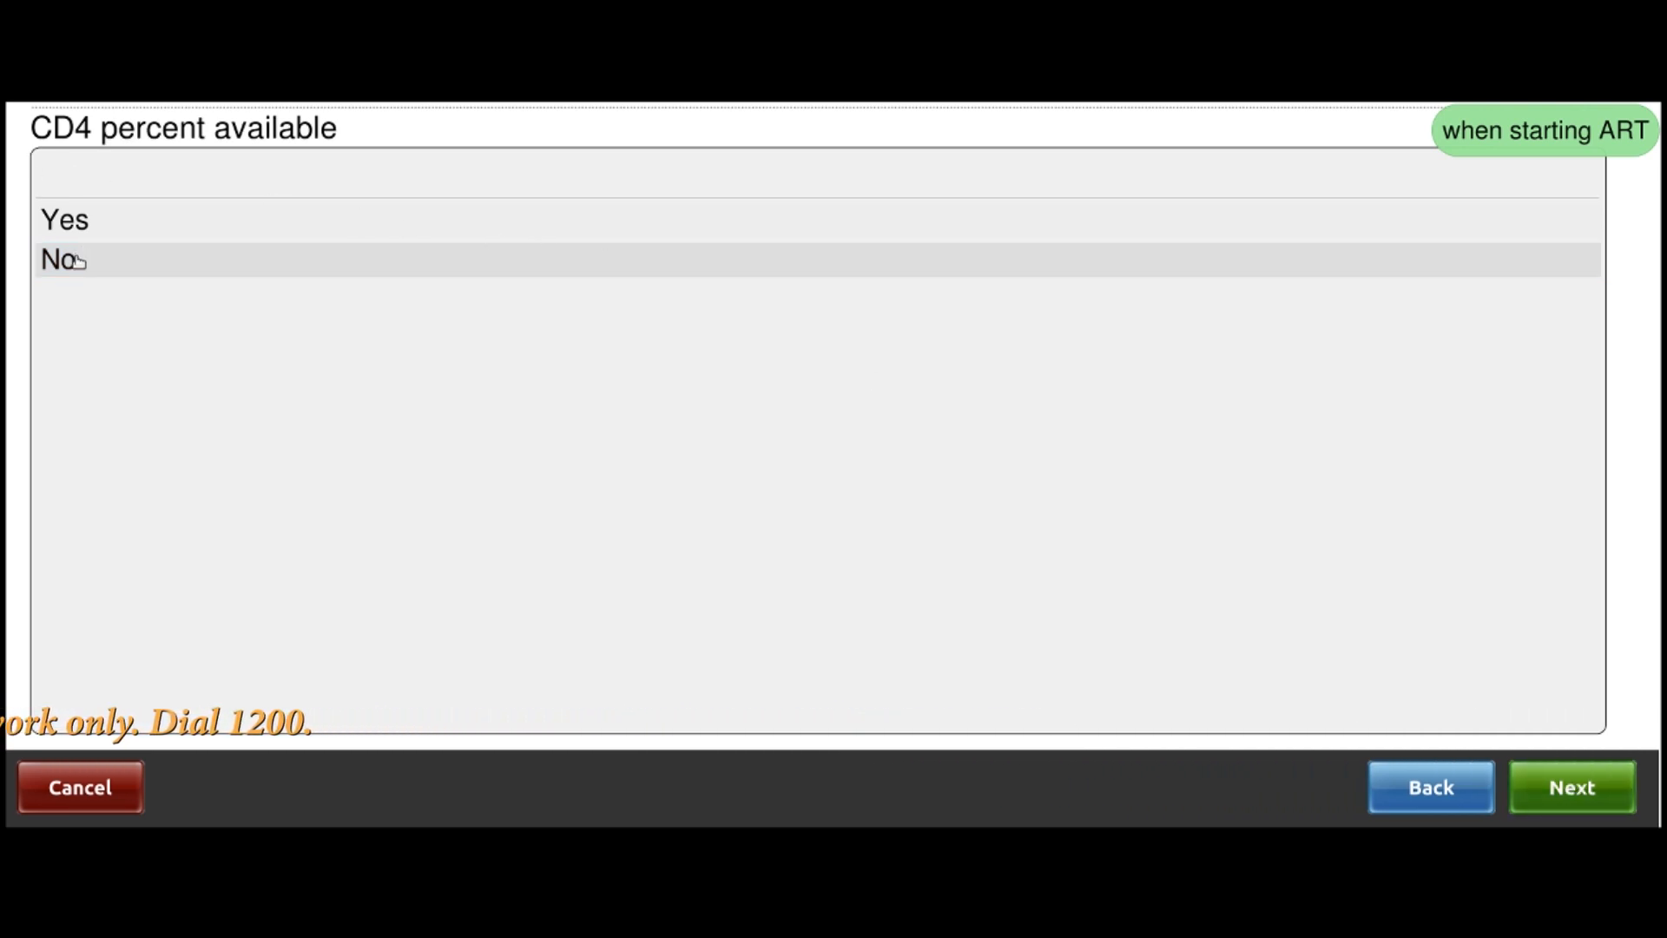
pyautogui.click(80, 261)
pyautogui.click(1576, 787)
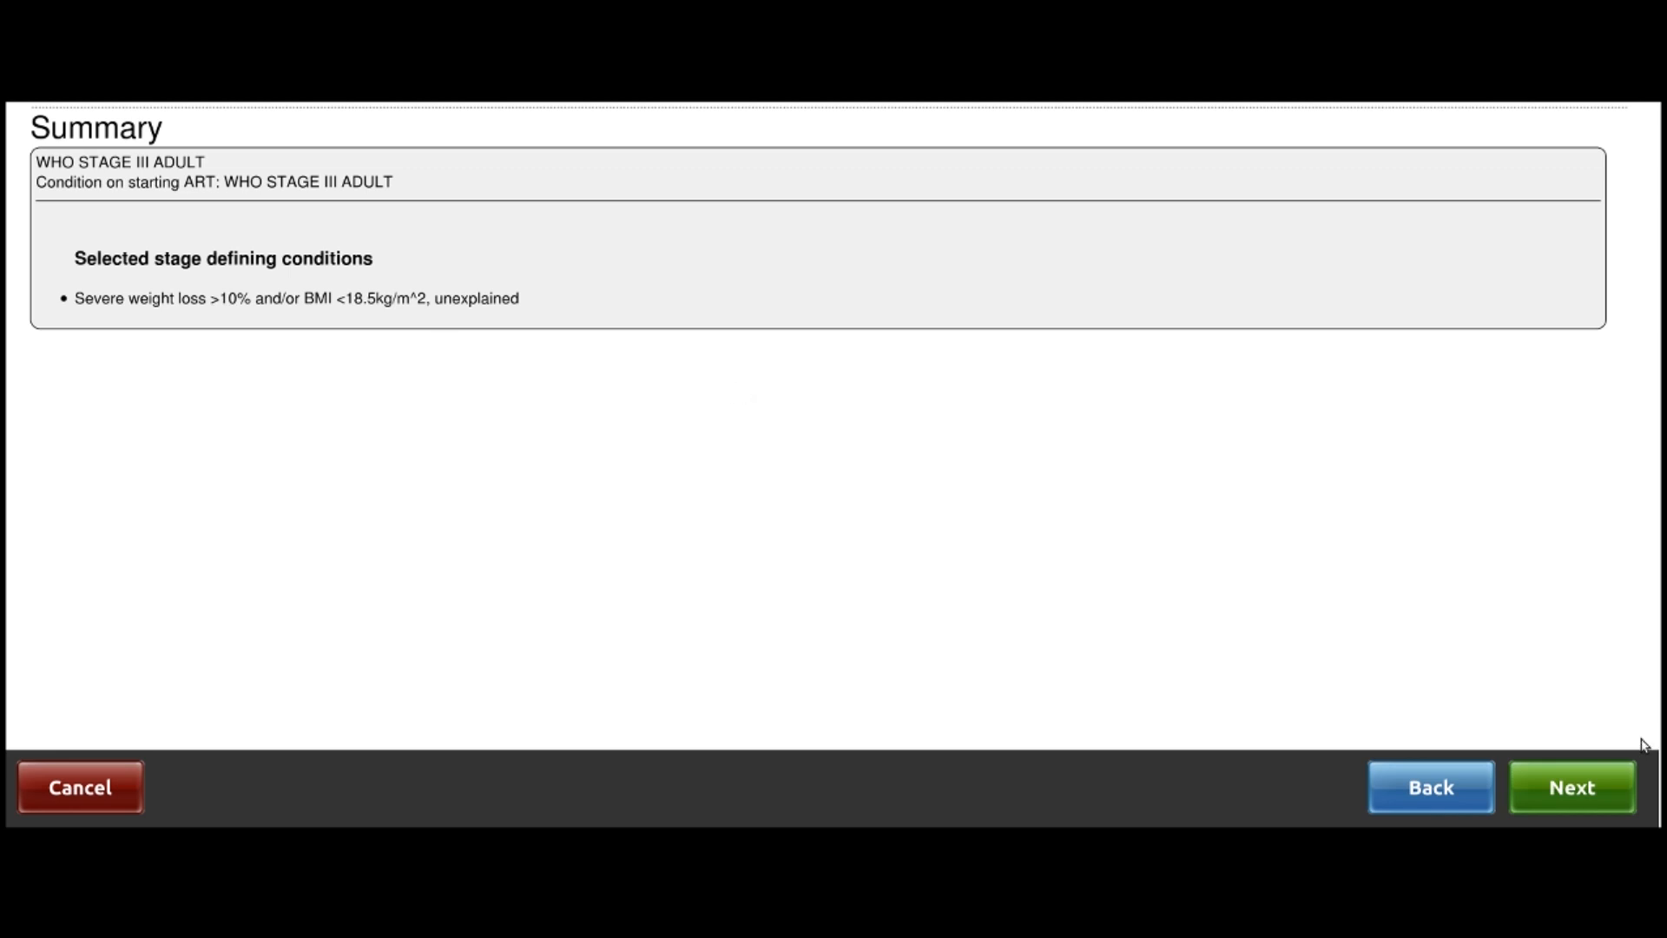
pyautogui.click(1593, 800)
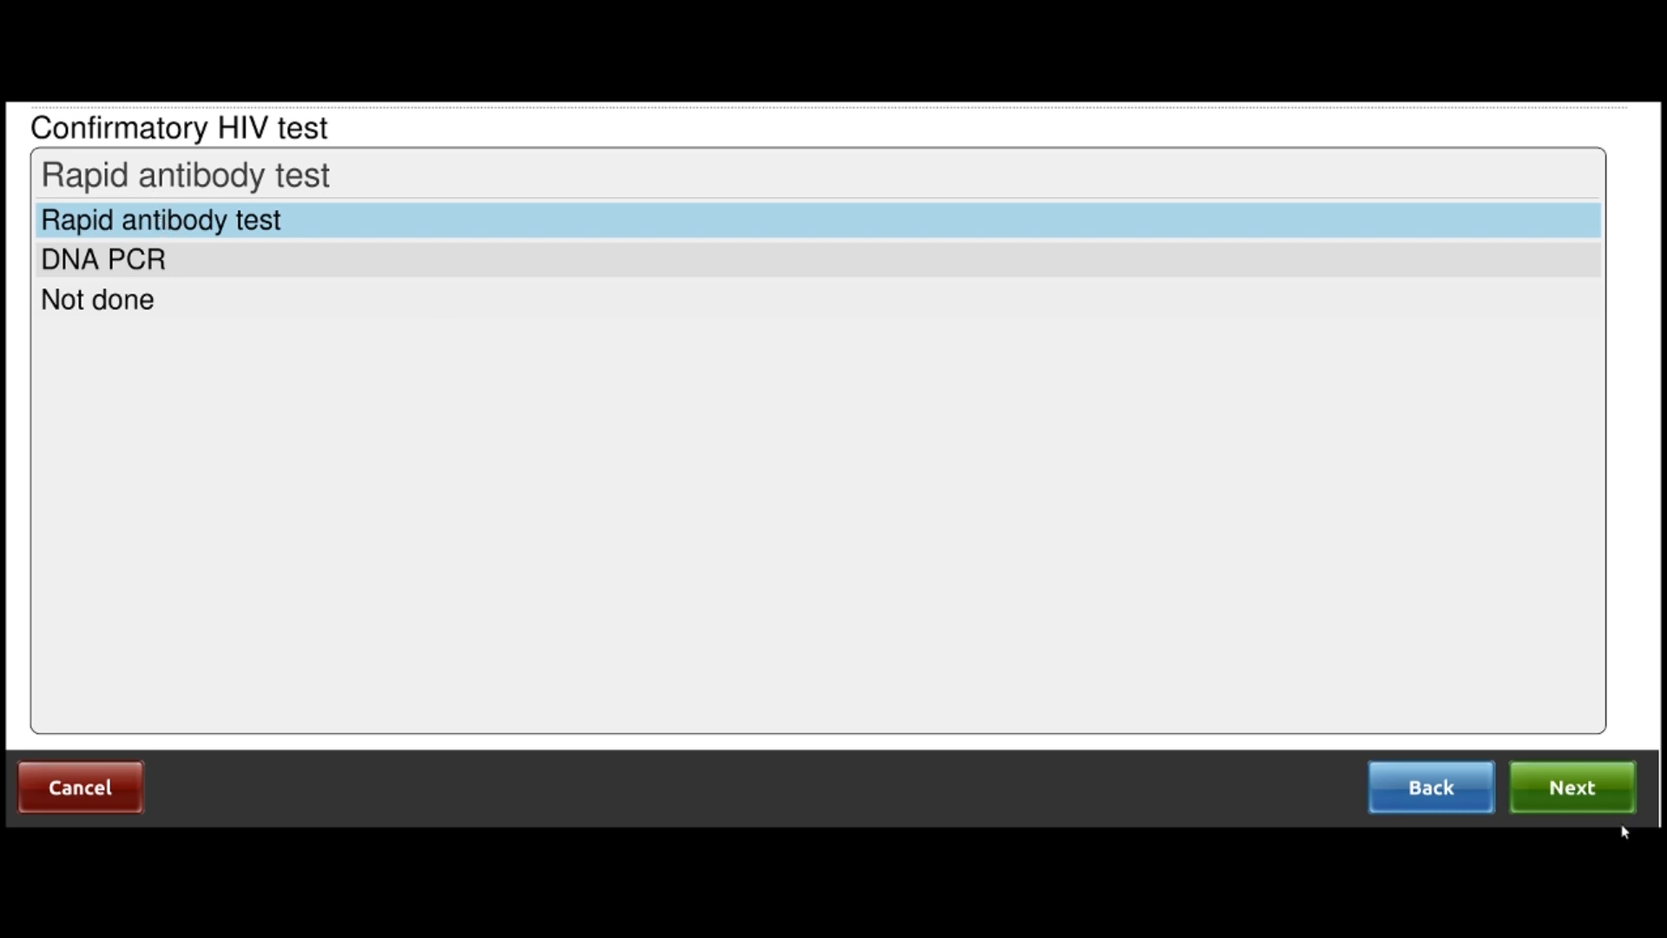
# Keep Rapid antibody as the confirmatory test and set its location to Ntaja Health Centre
pyautogui.click(1576, 785)
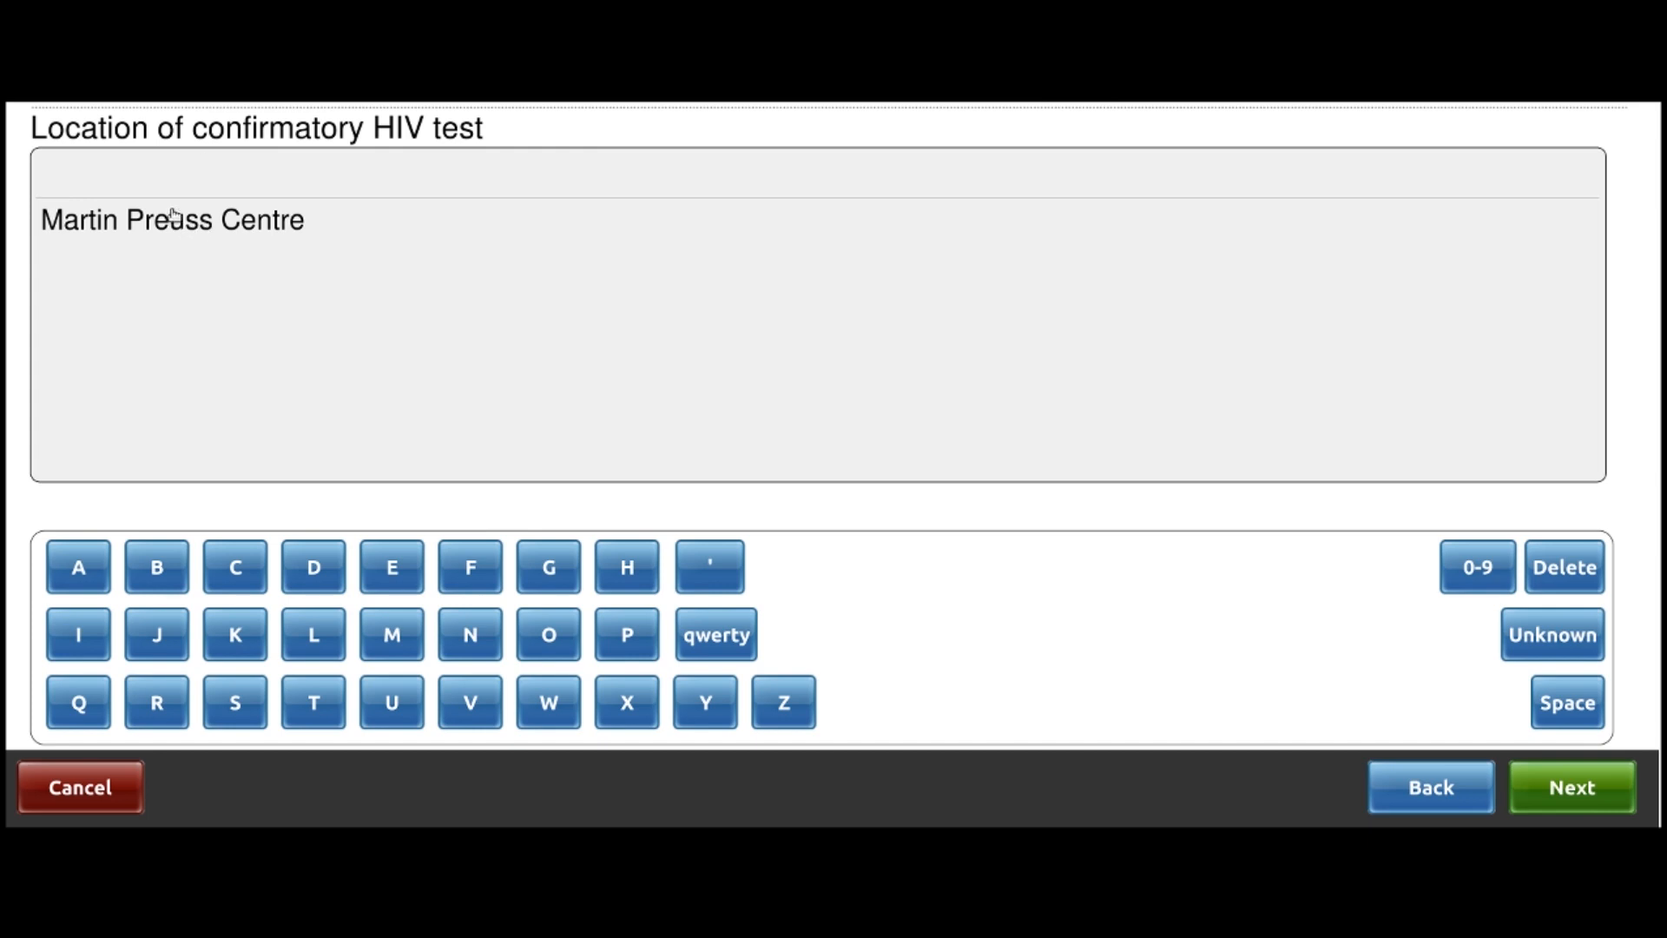
pyautogui.click(313, 573)
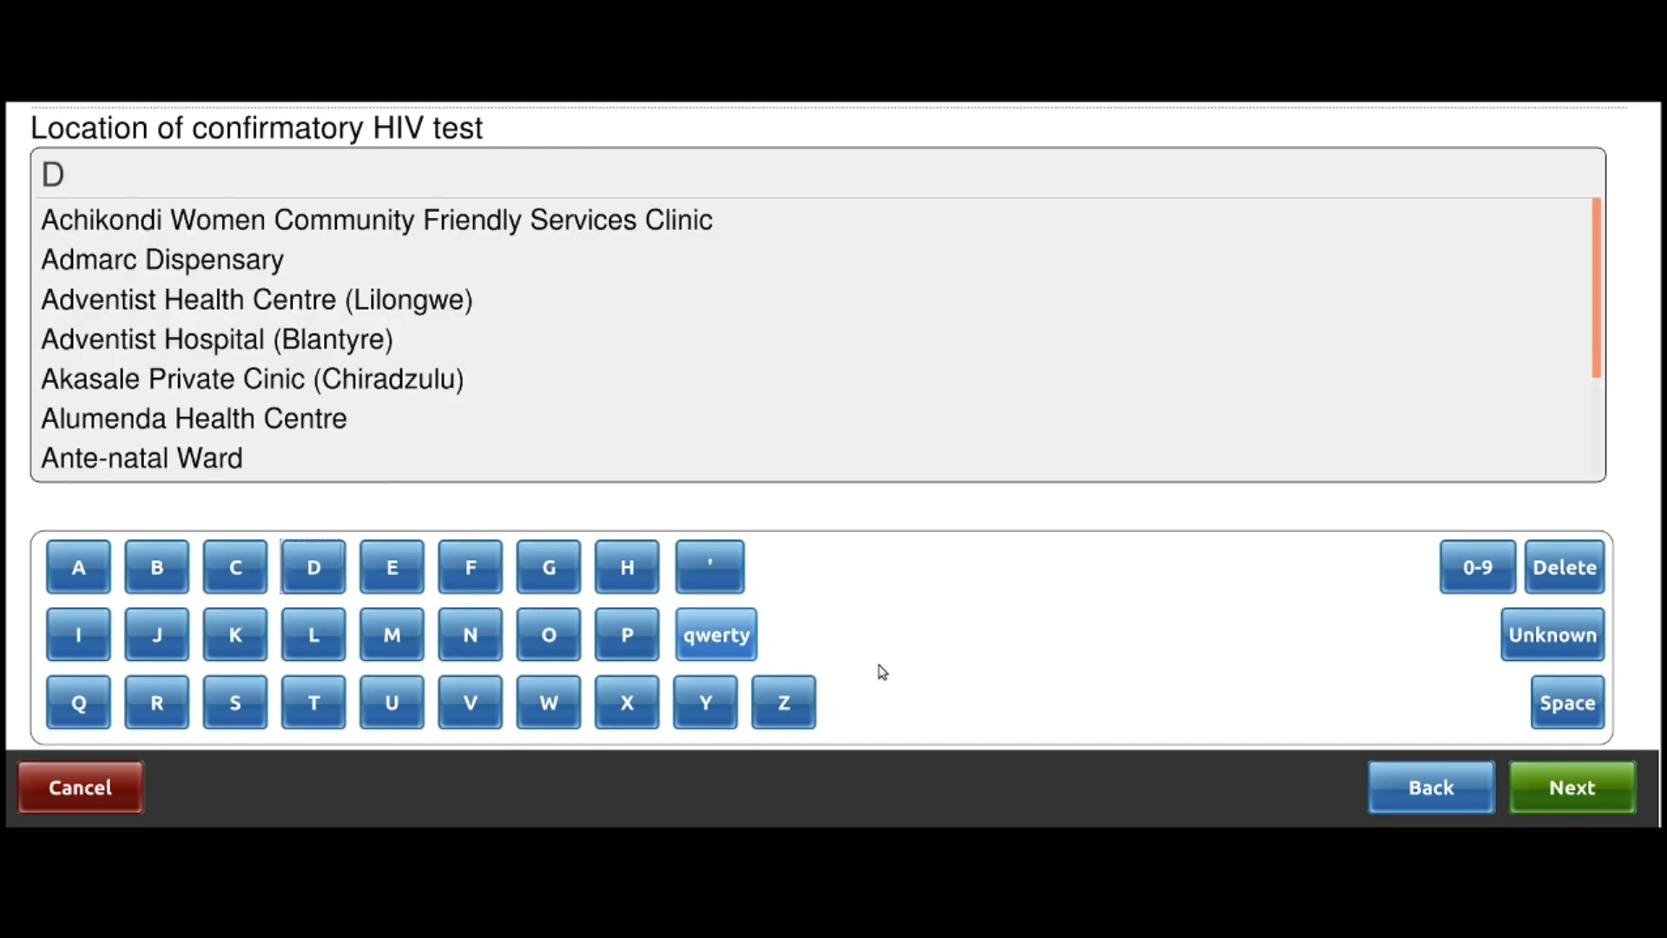
pyautogui.click(1567, 568)
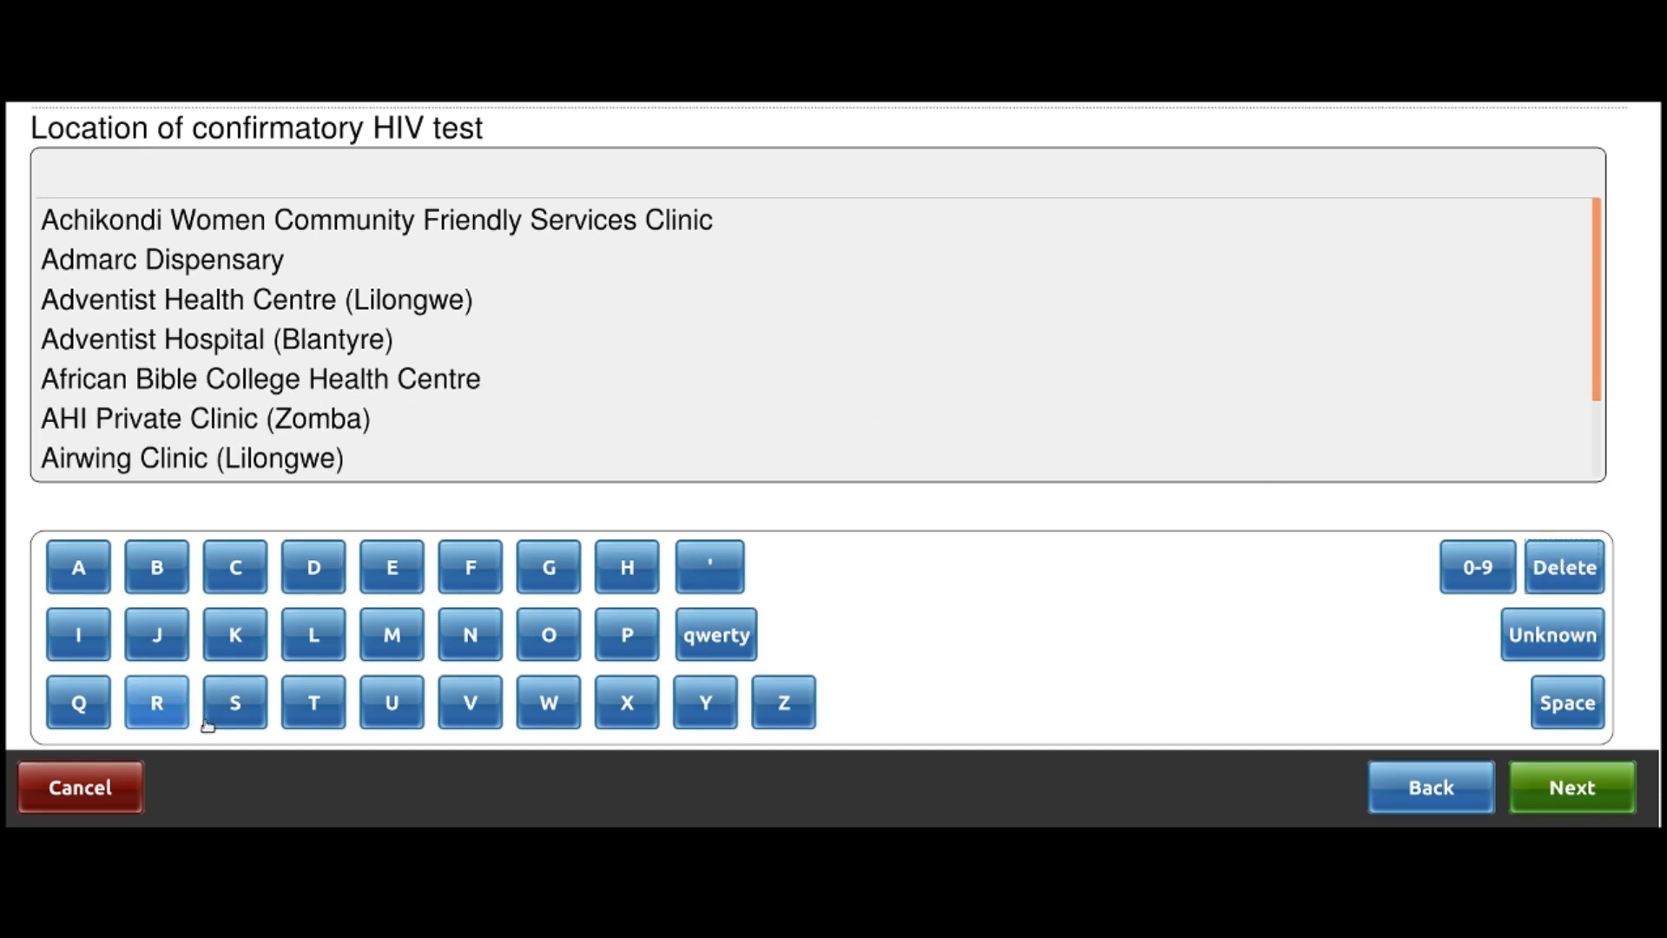
pyautogui.click(472, 655)
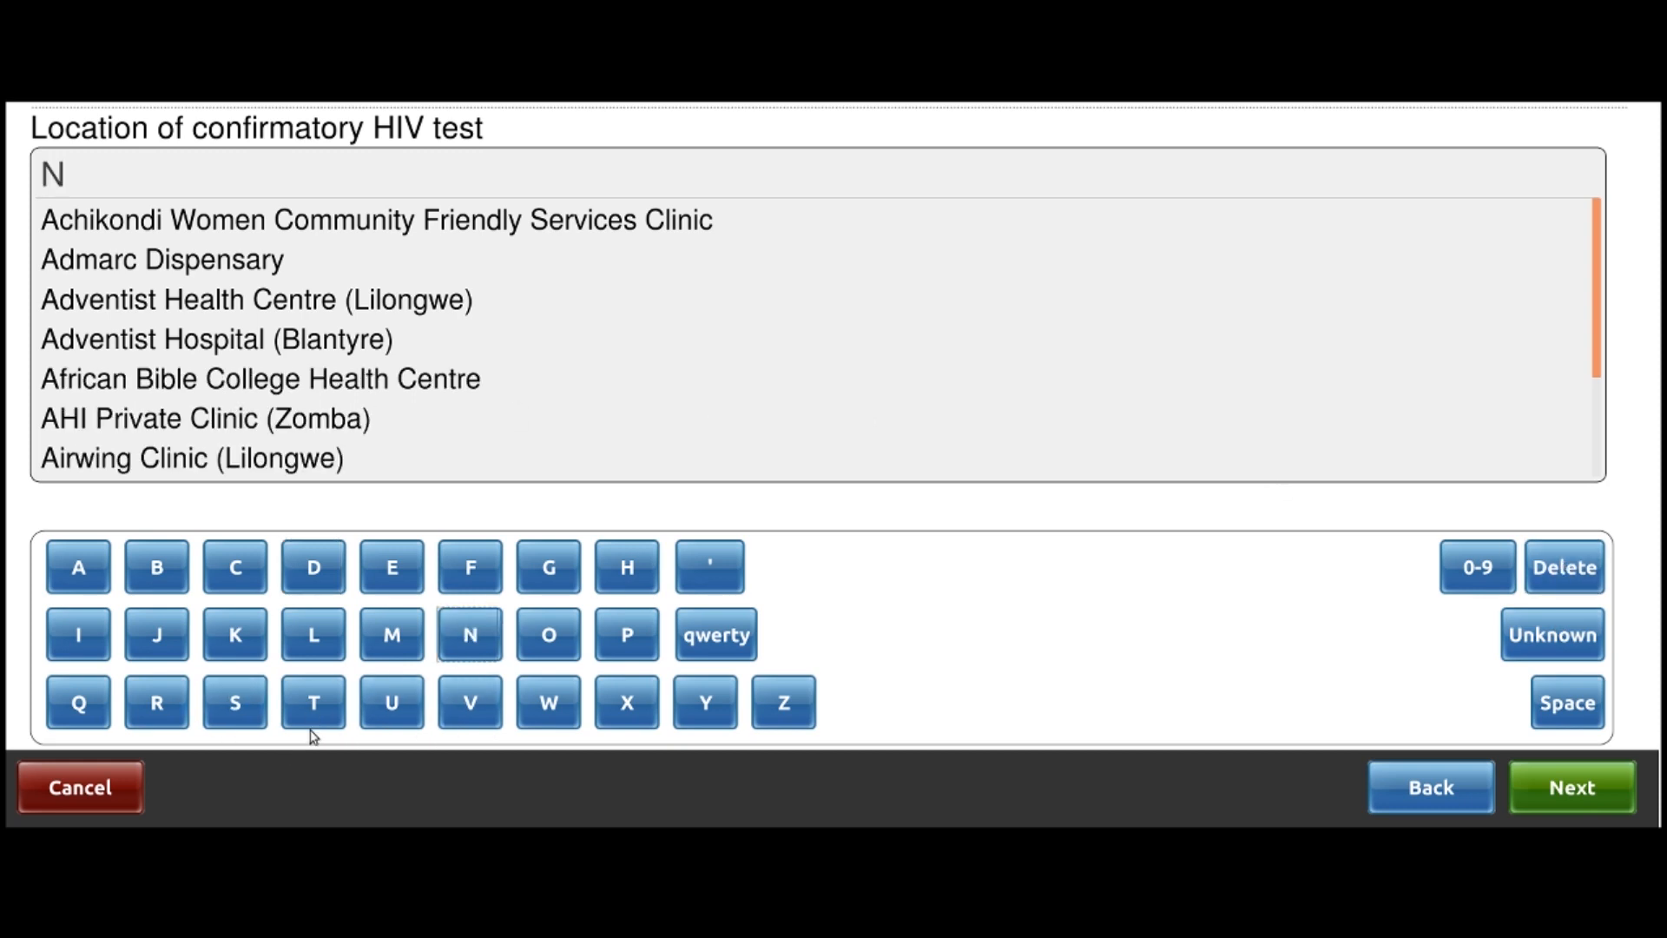
pyautogui.click(312, 719)
pyautogui.click(82, 571)
pyautogui.click(157, 635)
pyautogui.click(79, 568)
pyautogui.click(243, 230)
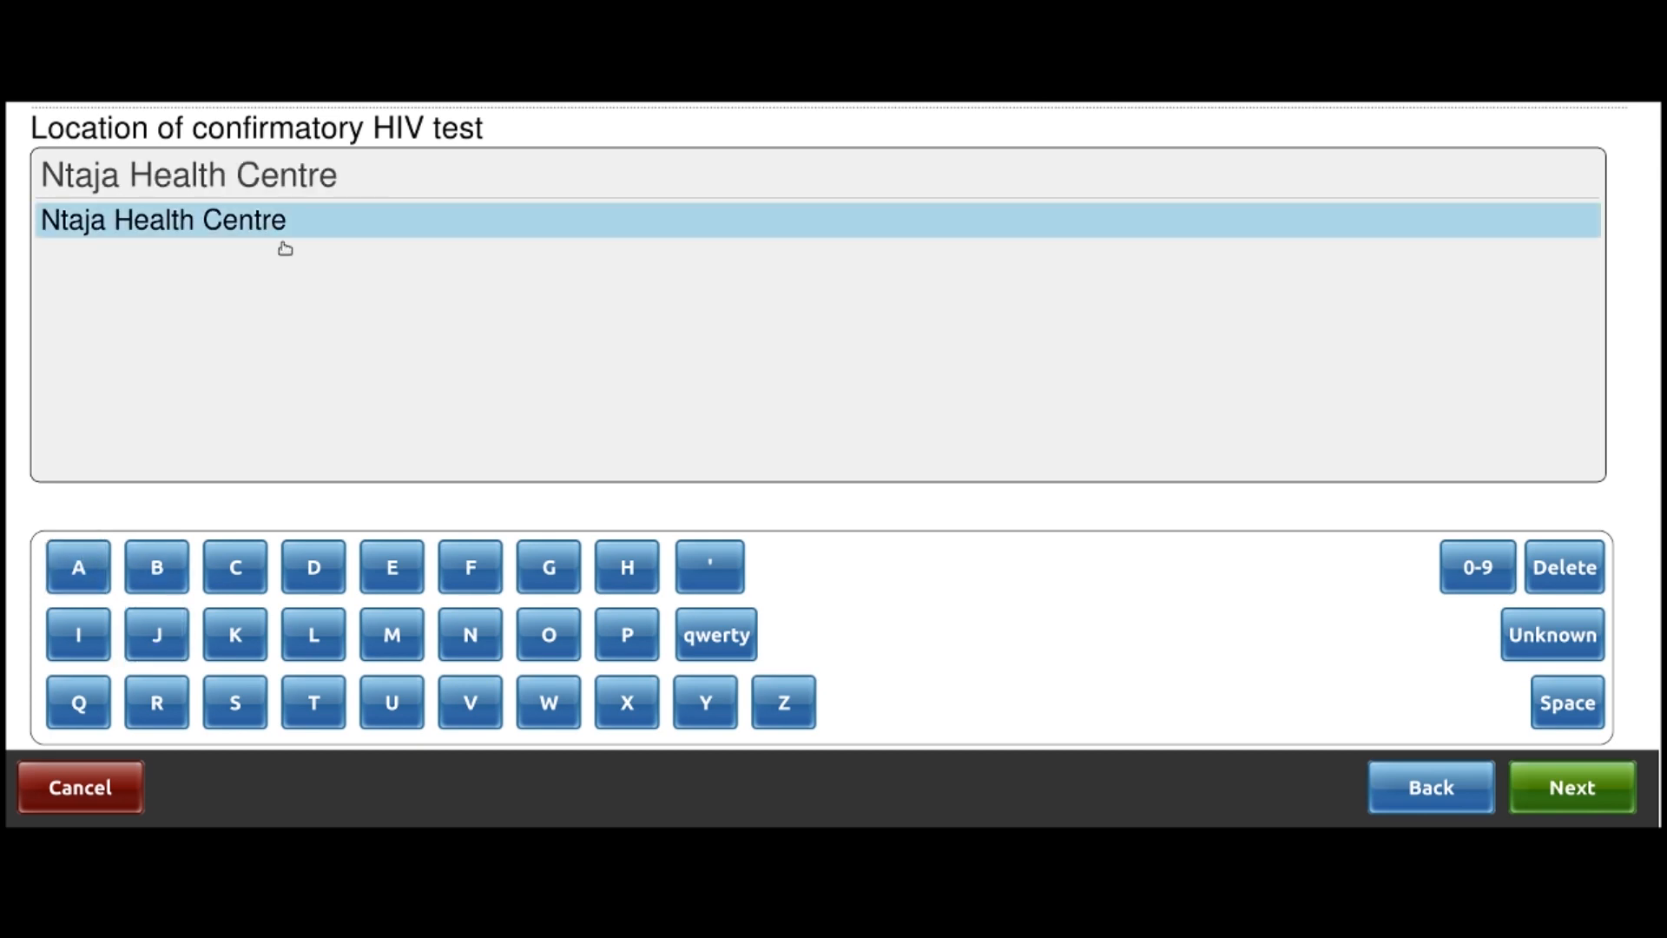
pyautogui.click(1589, 799)
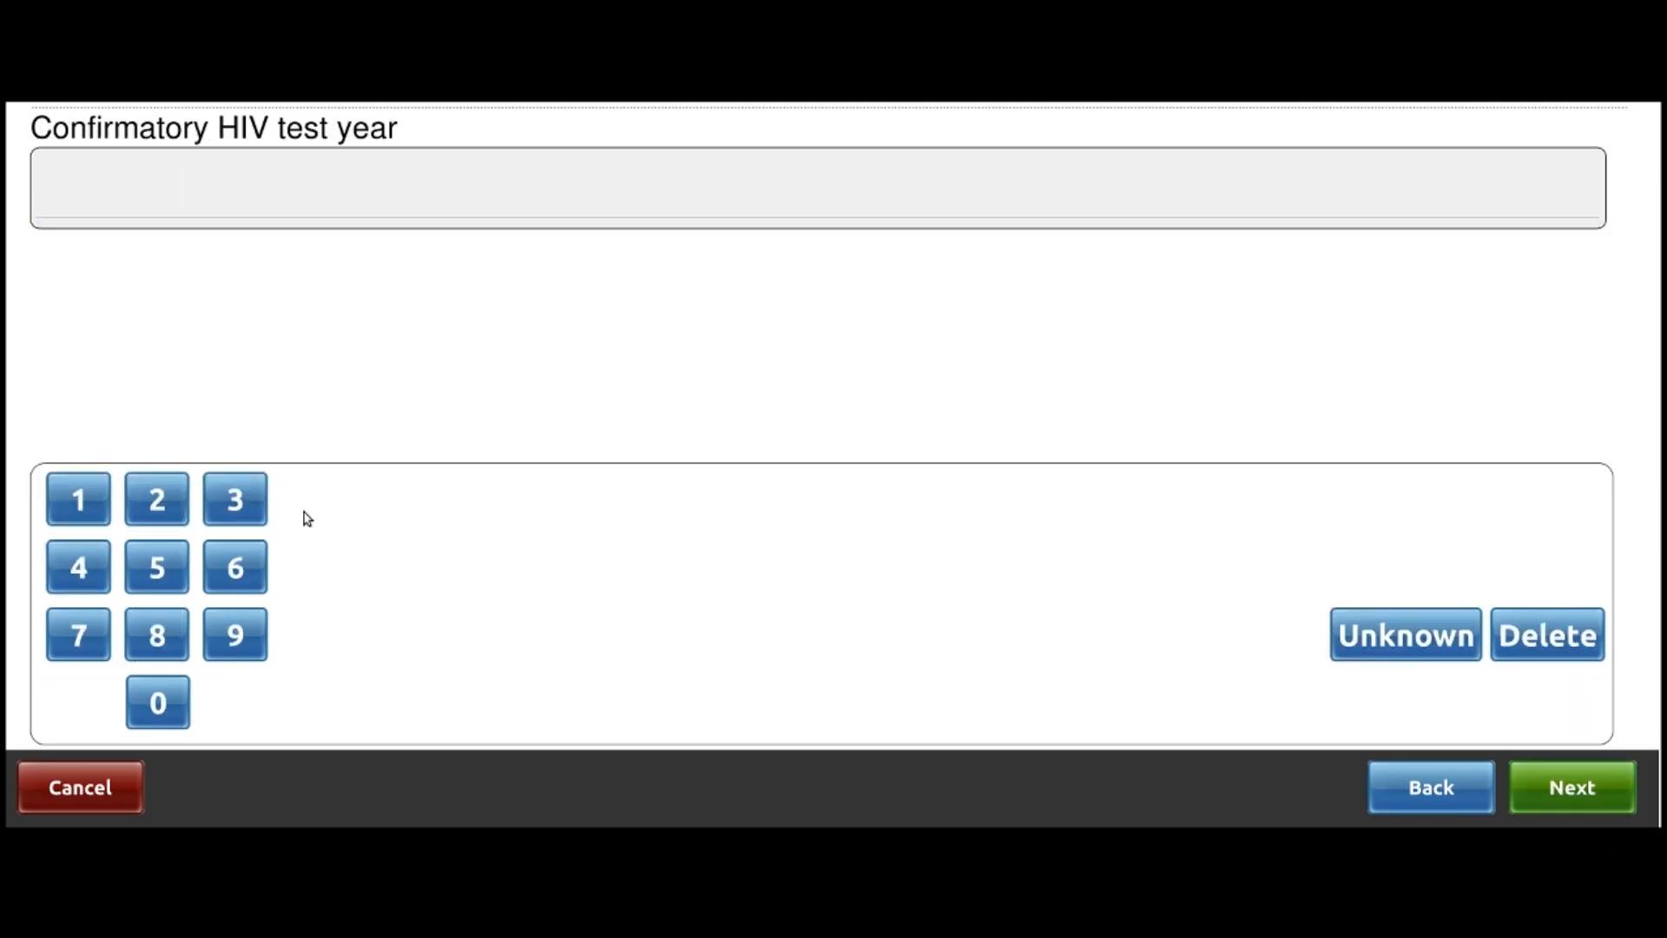
# Date the confirmatory test 1 Jan 2010 and finish the staging form
pyautogui.click(167, 502)
pyautogui.click(158, 699)
pyautogui.click(79, 508)
pyautogui.click(174, 703)
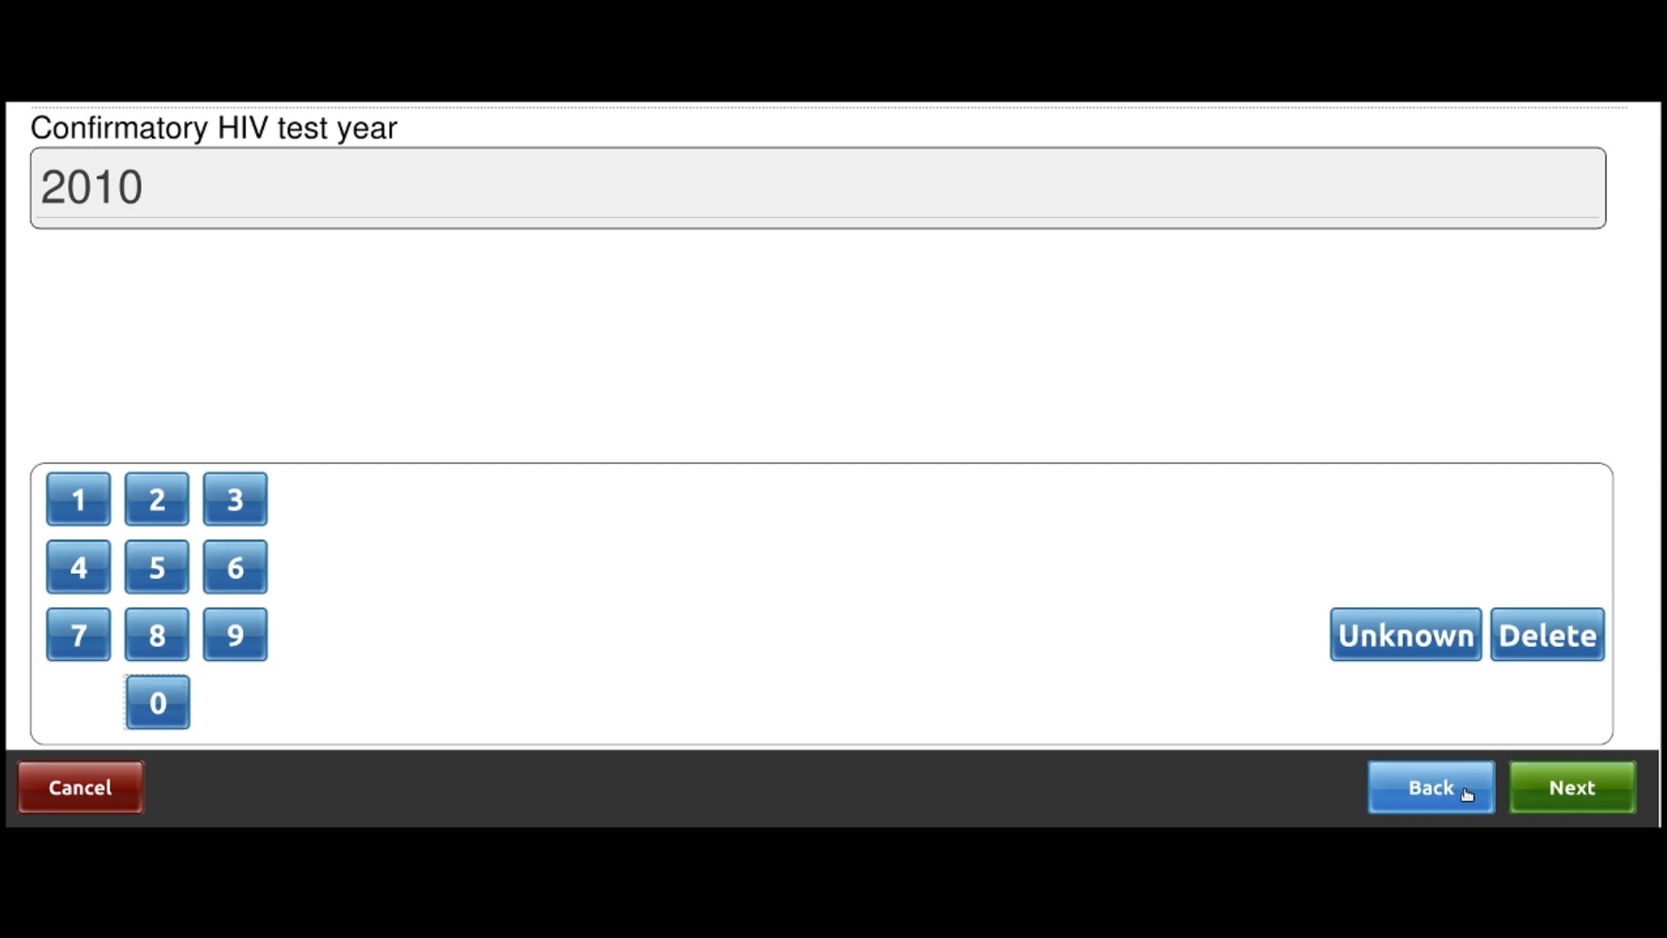
pyautogui.click(1574, 793)
pyautogui.click(175, 234)
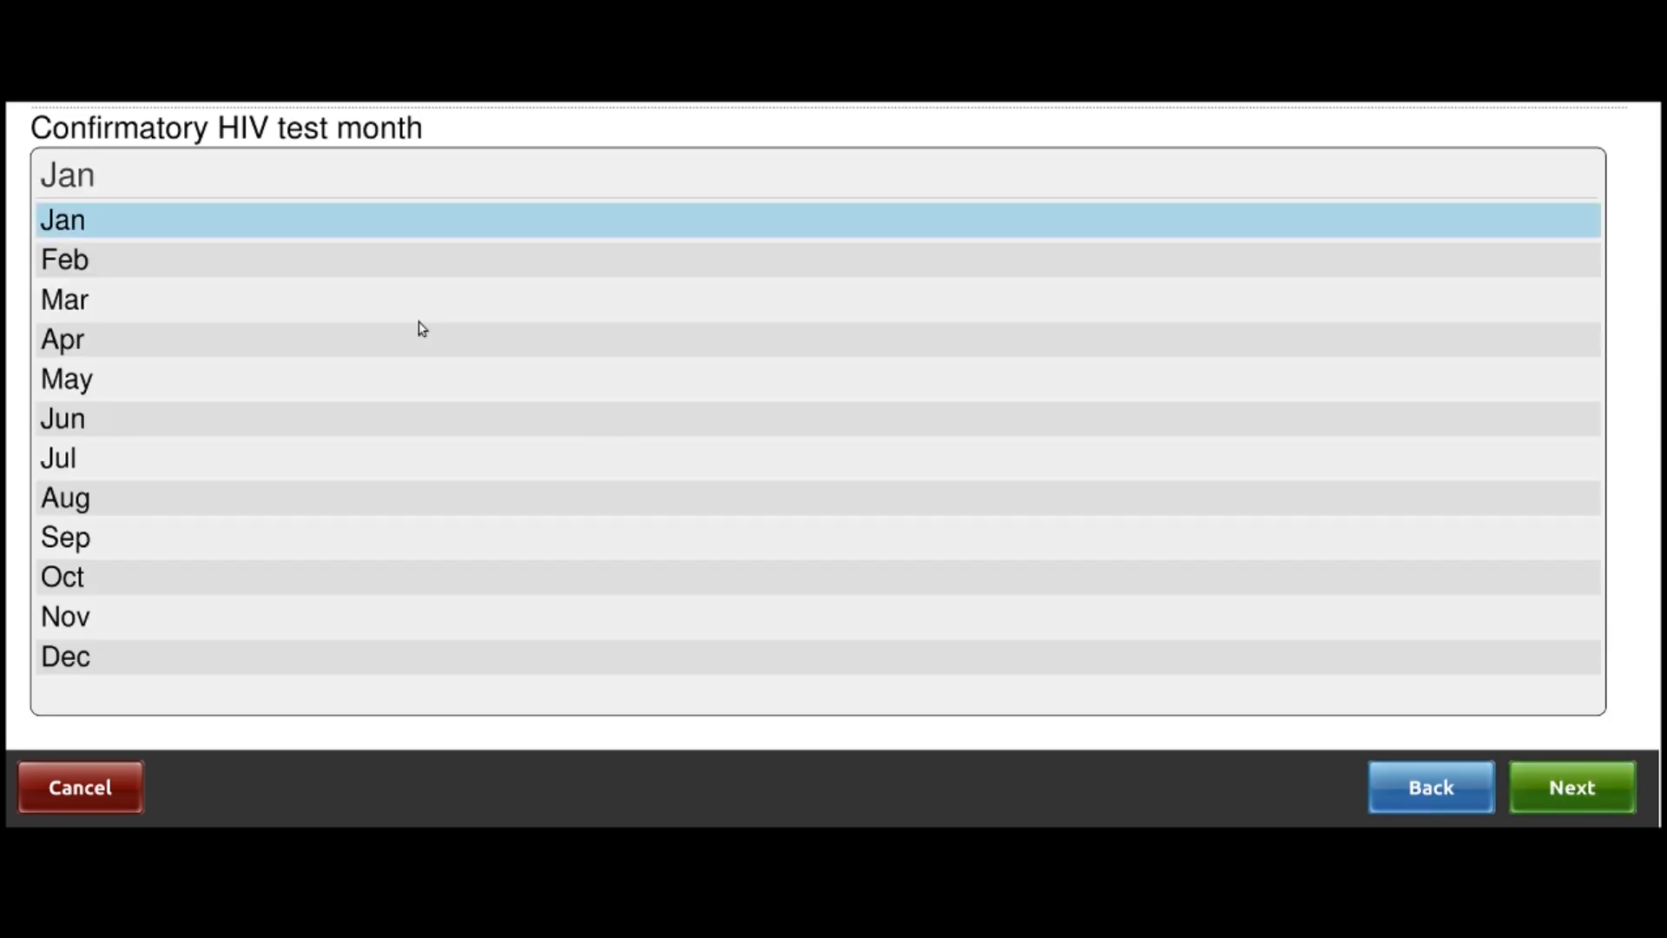
pyautogui.click(1581, 785)
pyautogui.click(73, 467)
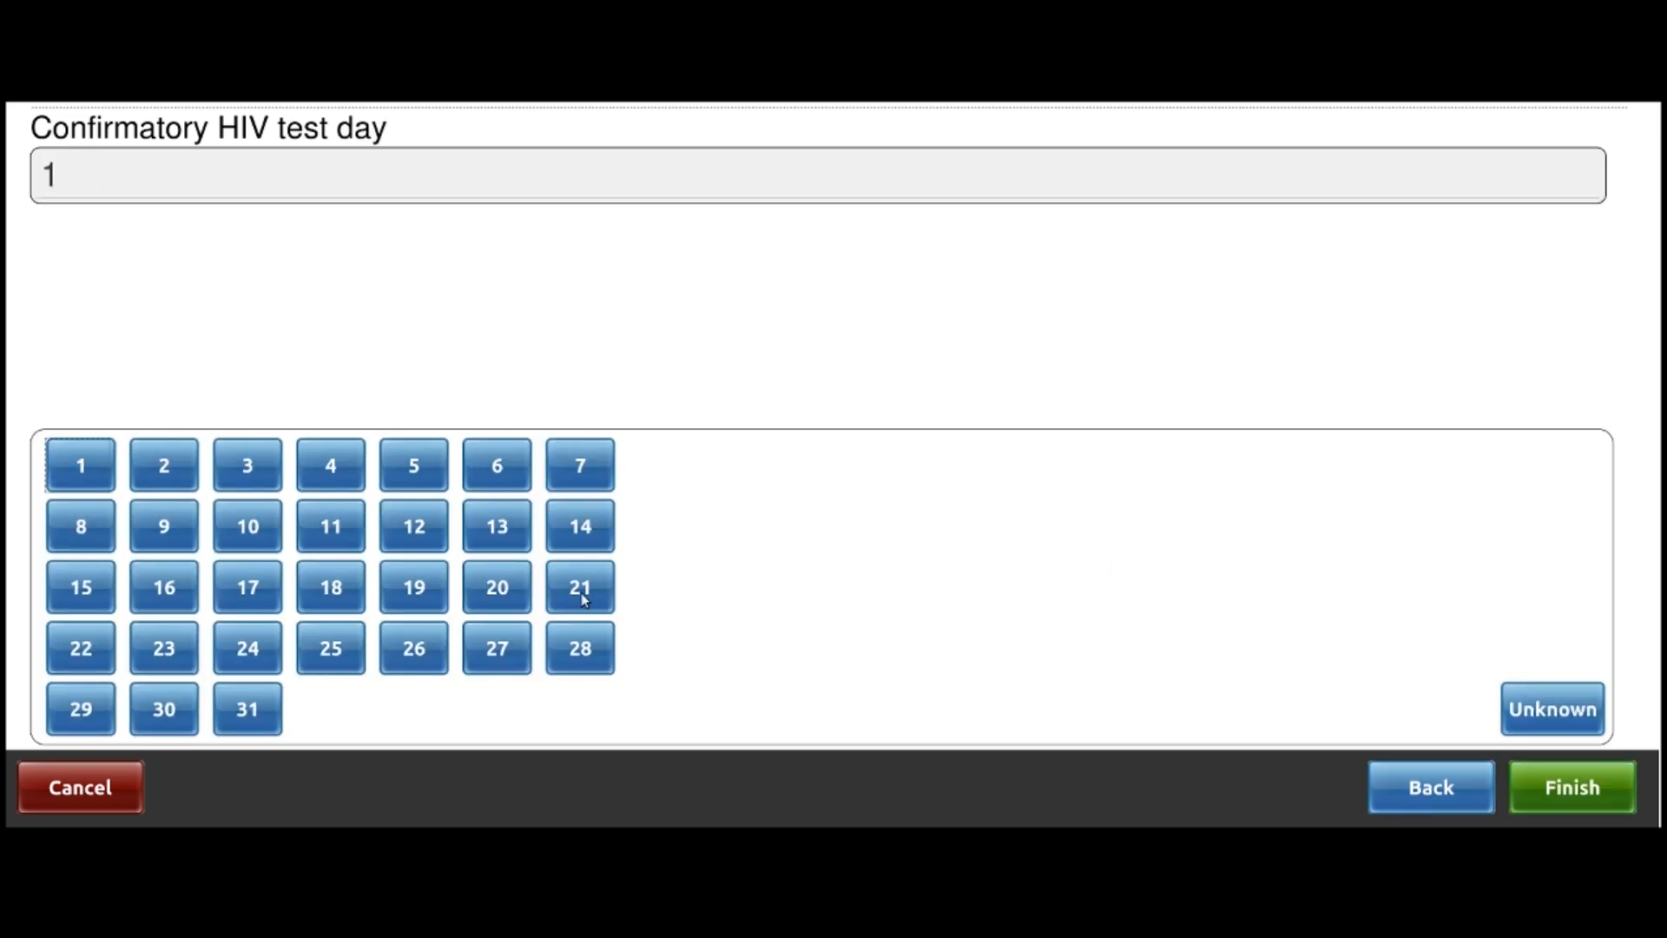
pyautogui.click(1592, 794)
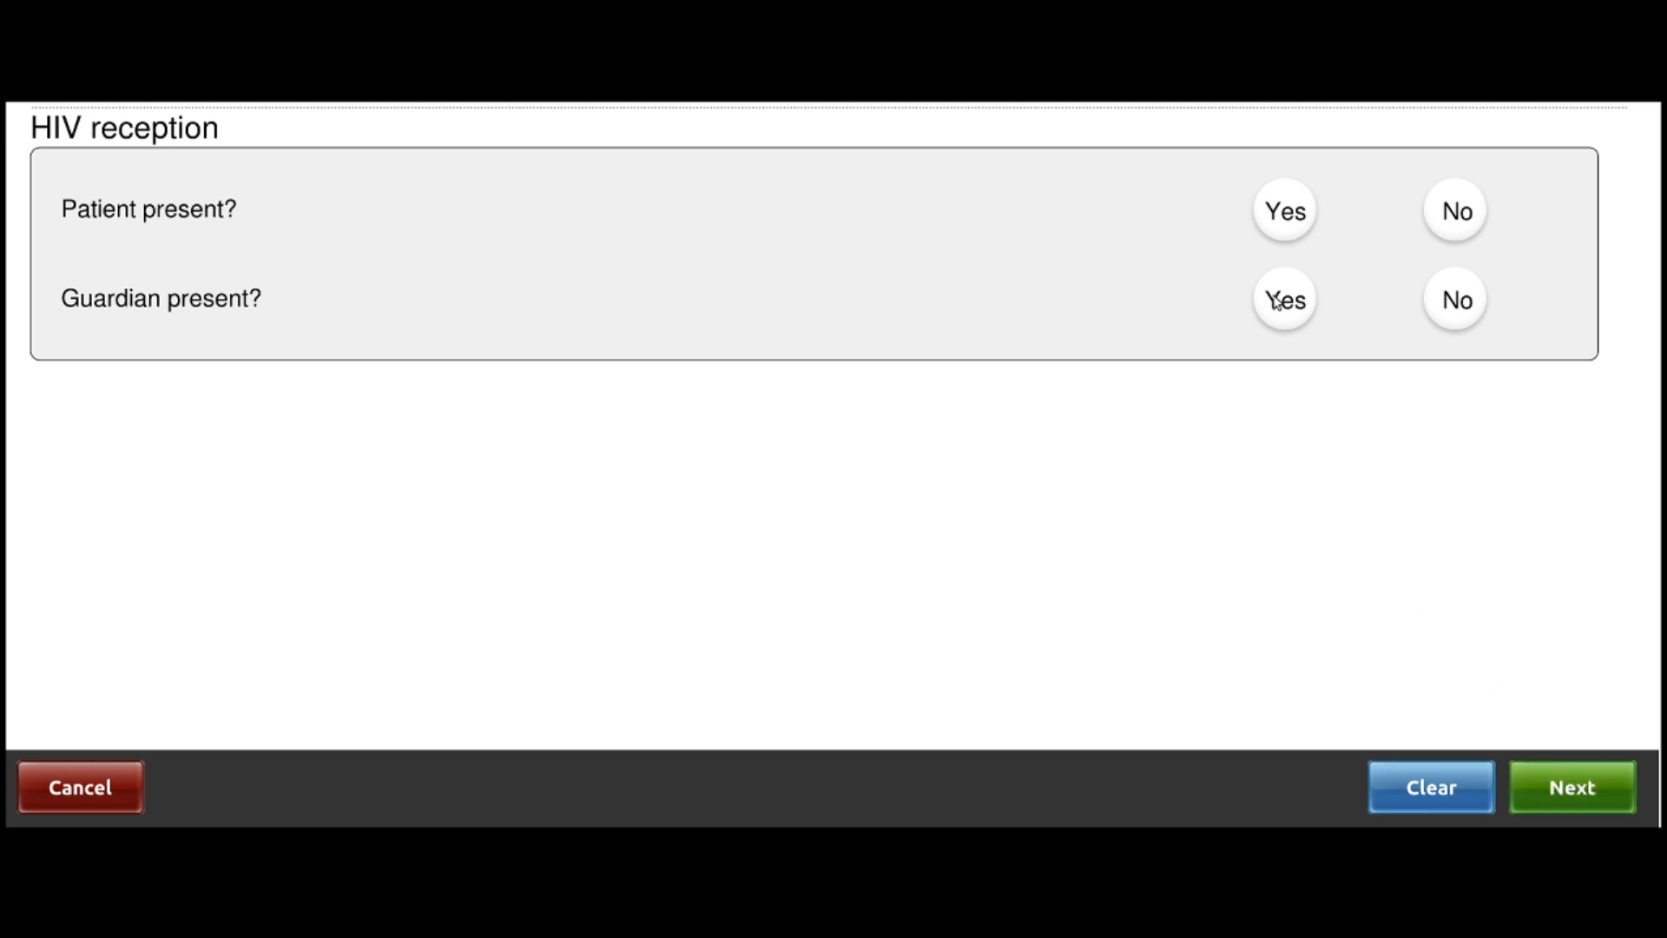
# Record the patient as present and no guardian present
pyautogui.click(1277, 219)
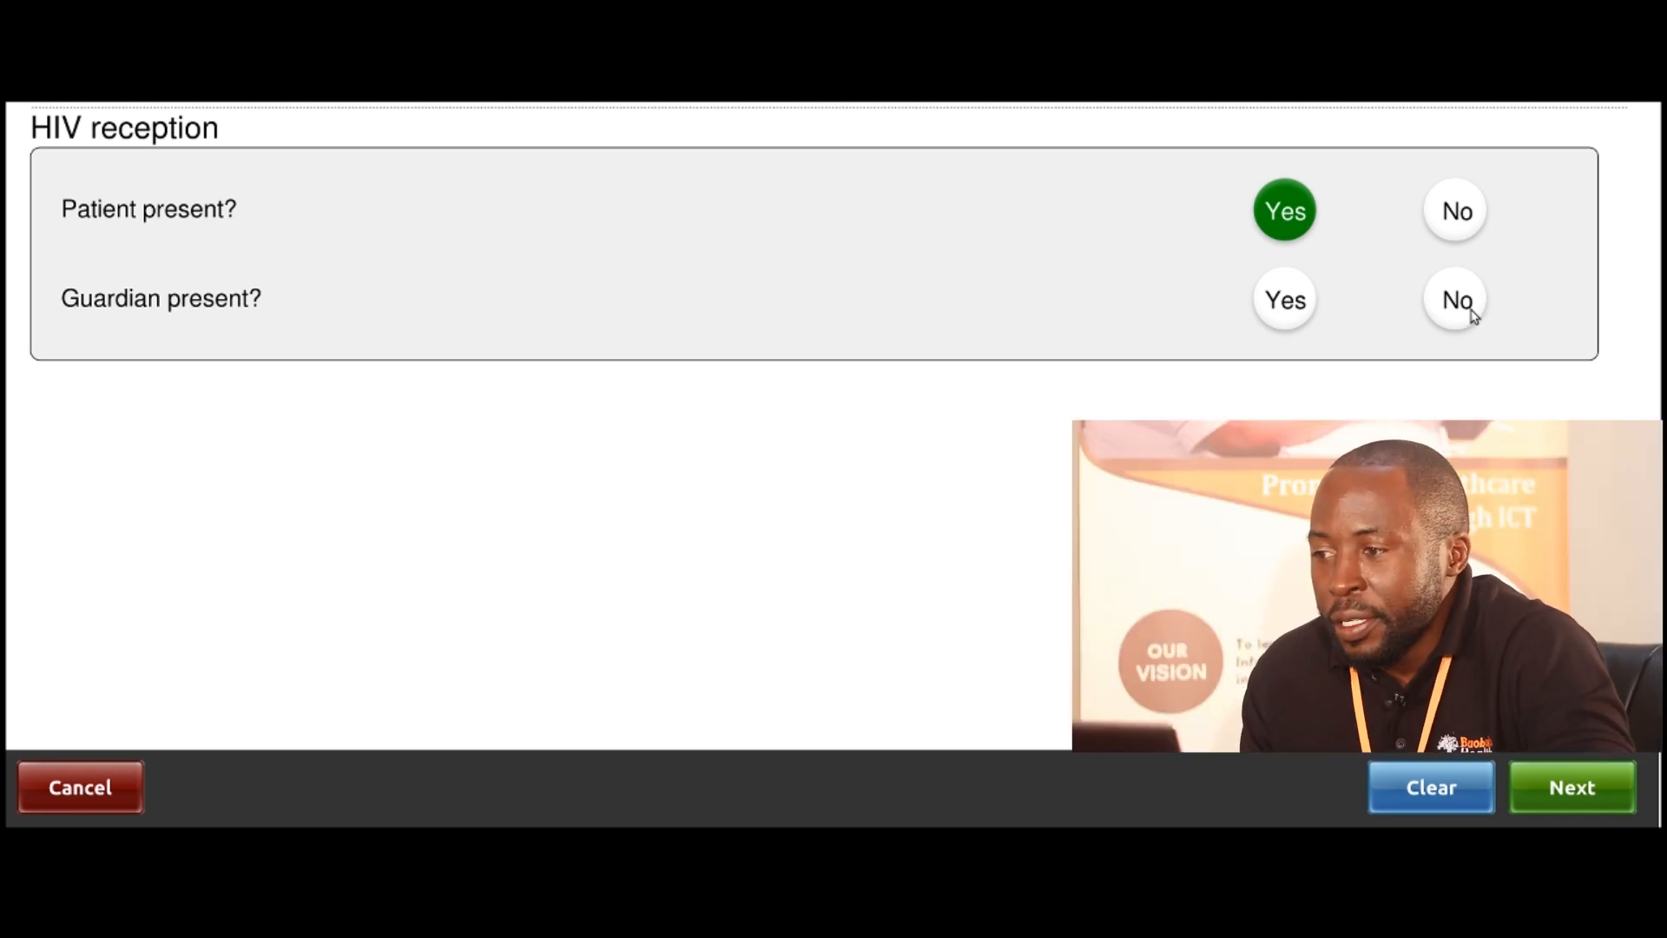
pyautogui.click(1474, 318)
pyautogui.click(1572, 788)
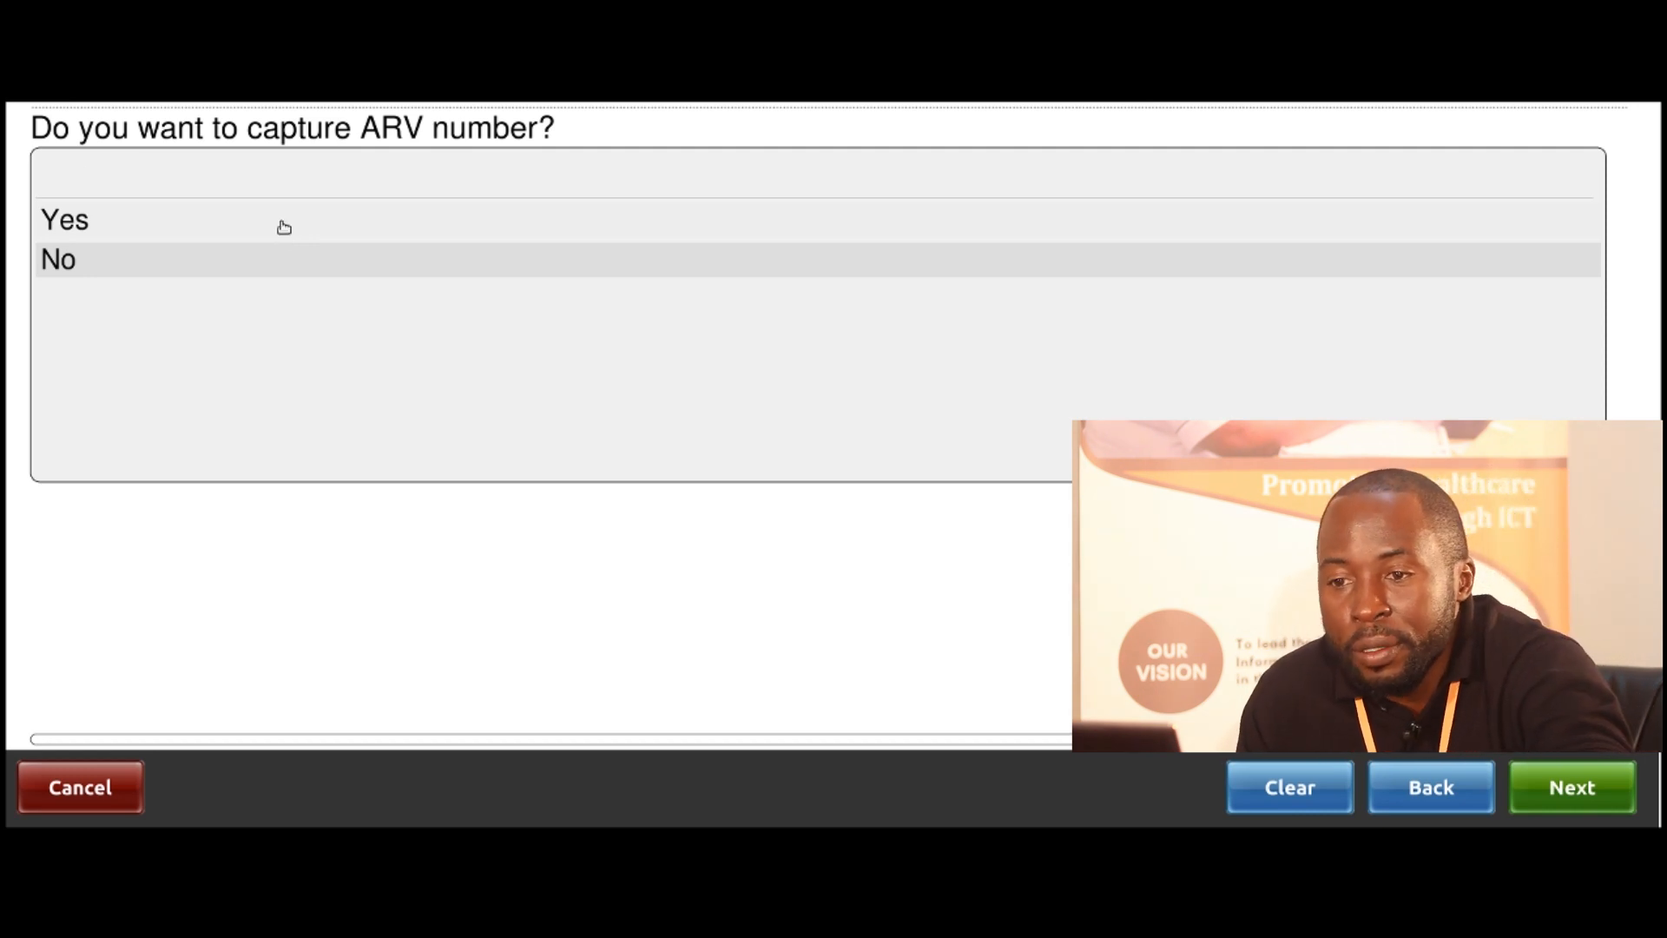
# Choose to capture the ARV number and save it
pyautogui.click(279, 224)
pyautogui.click(1595, 794)
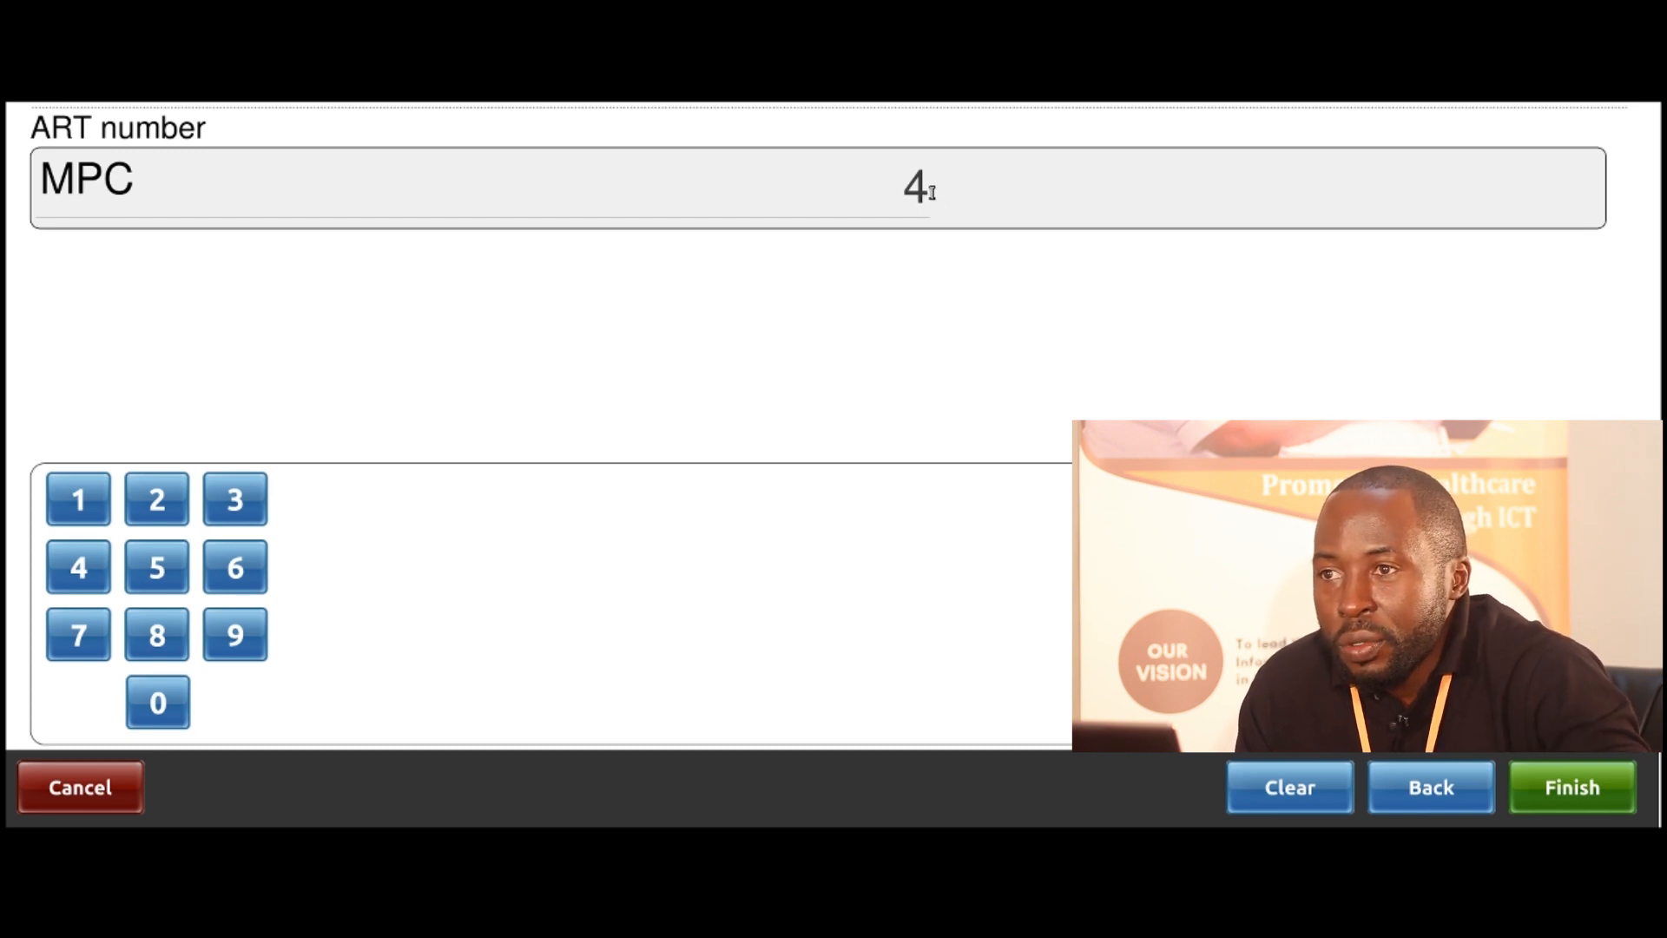
pyautogui.click(1576, 790)
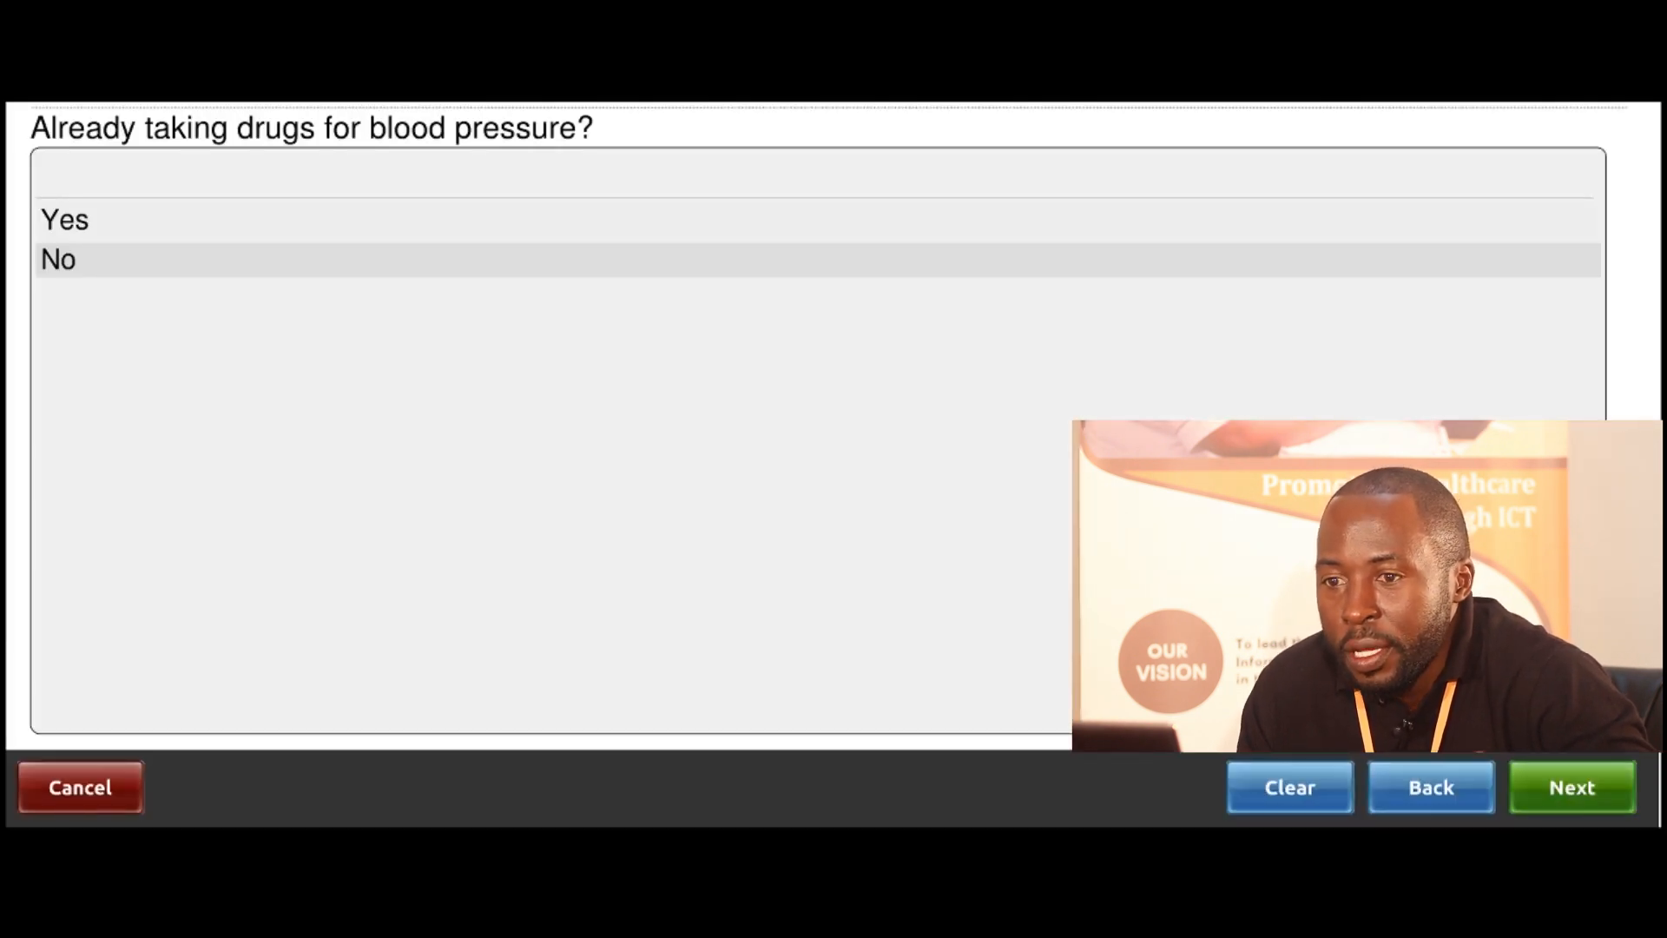
# Answer No to taking blood-pressure drugs and continue to Vitals
pyautogui.click(87, 261)
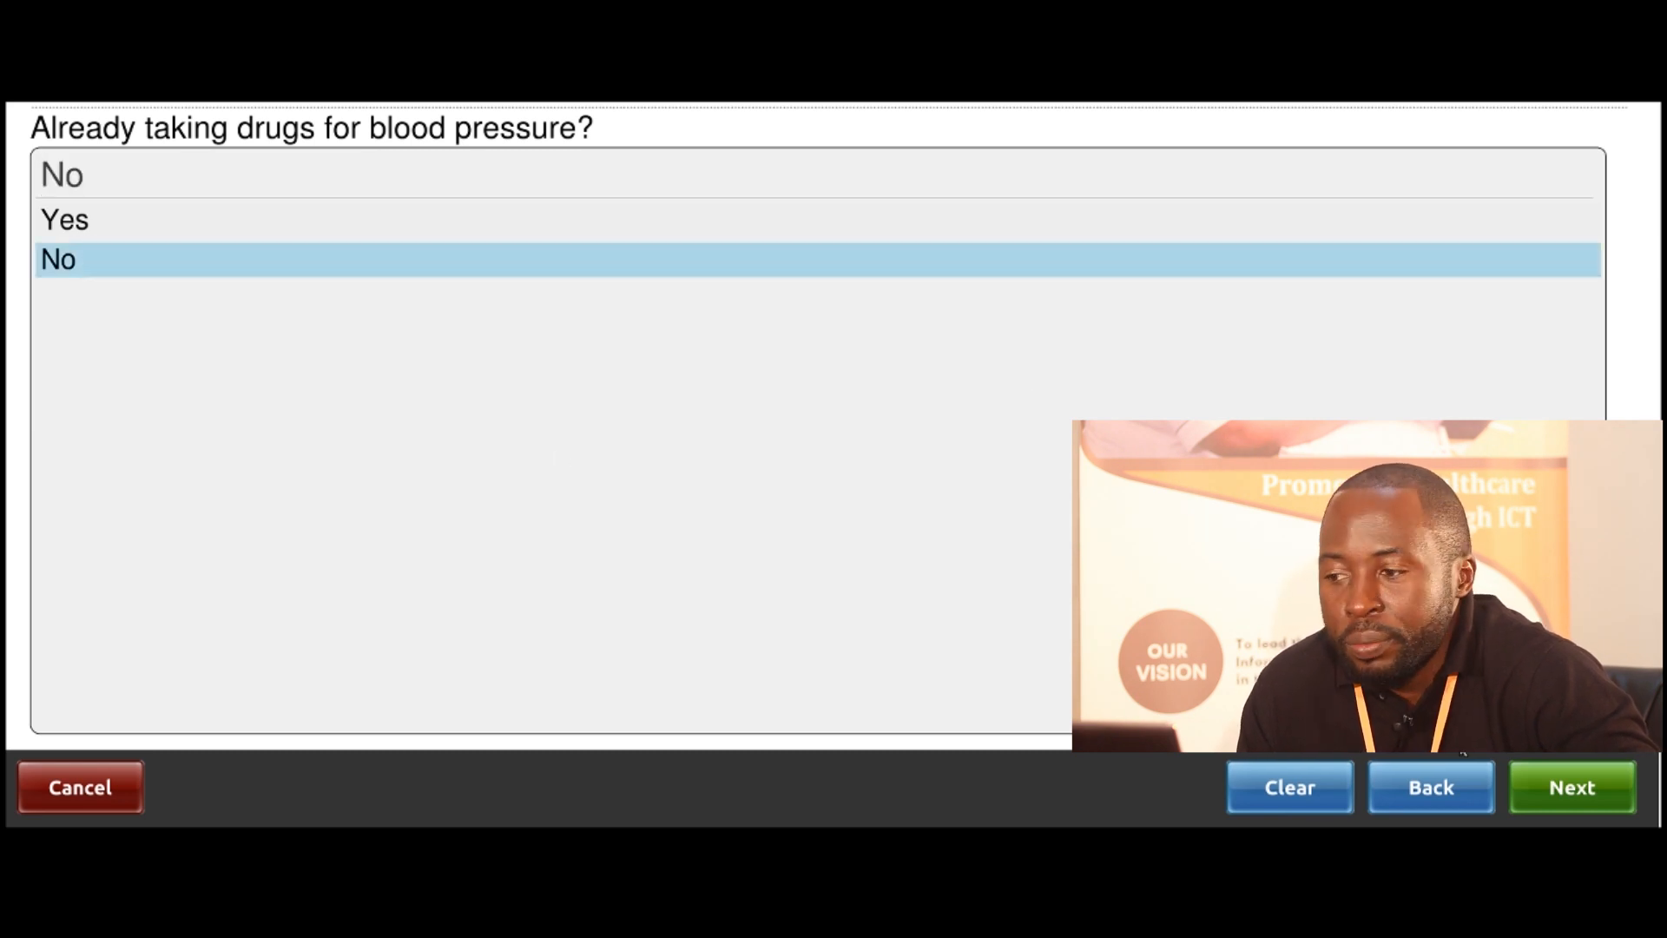
pyautogui.click(1559, 791)
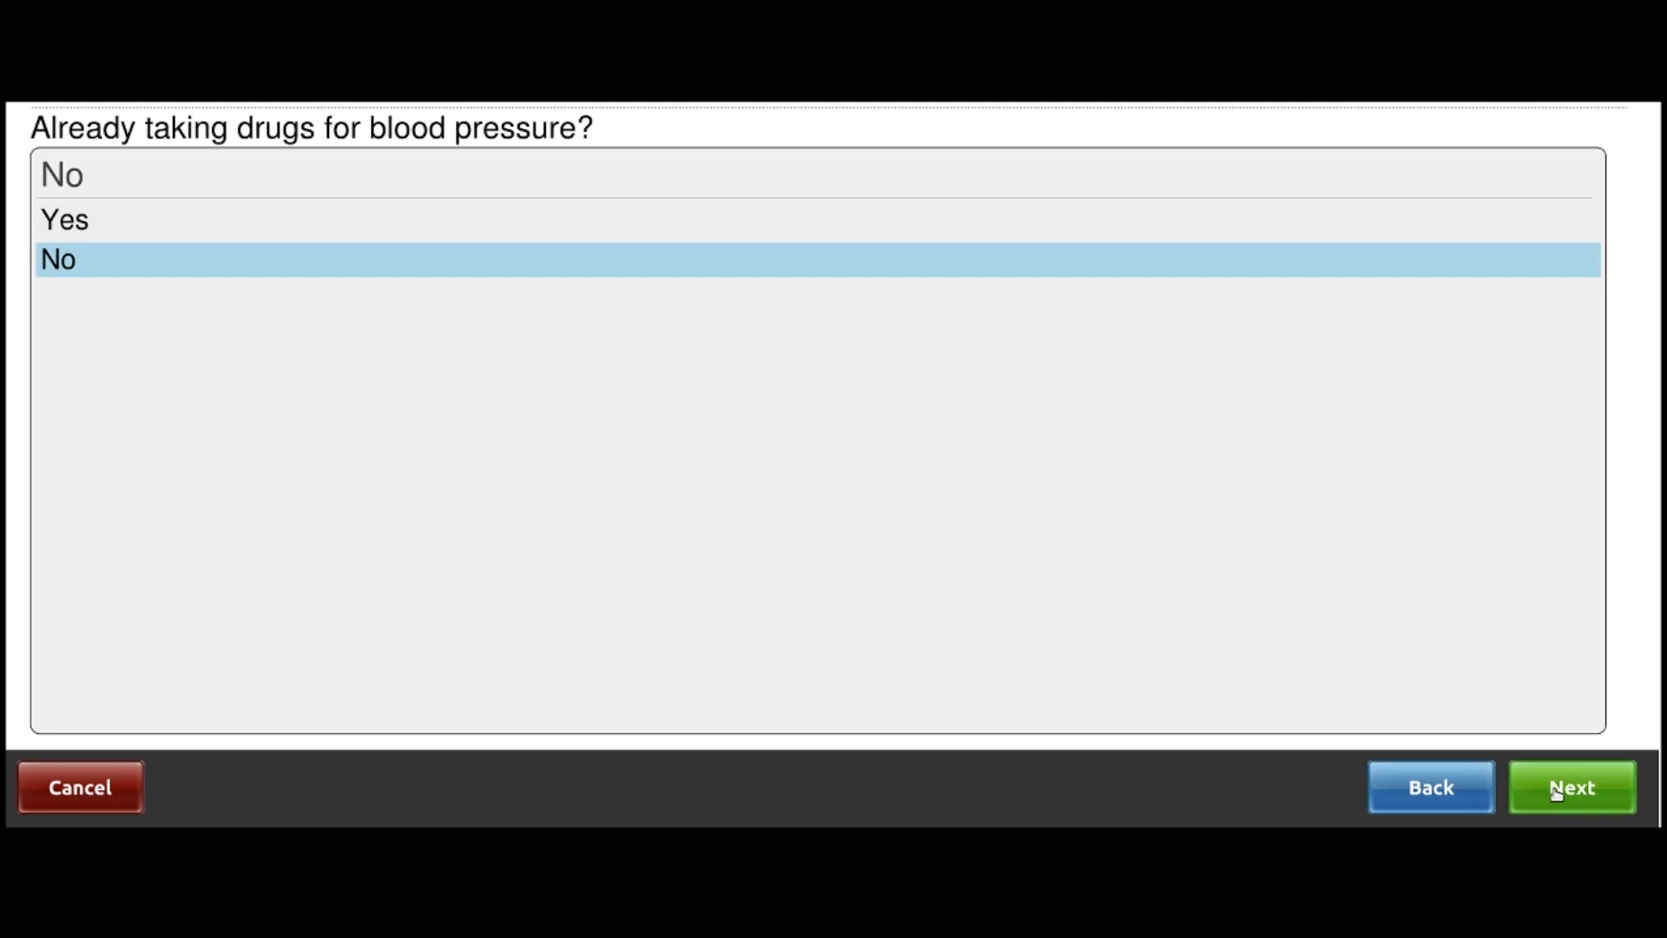
pyautogui.click(1556, 792)
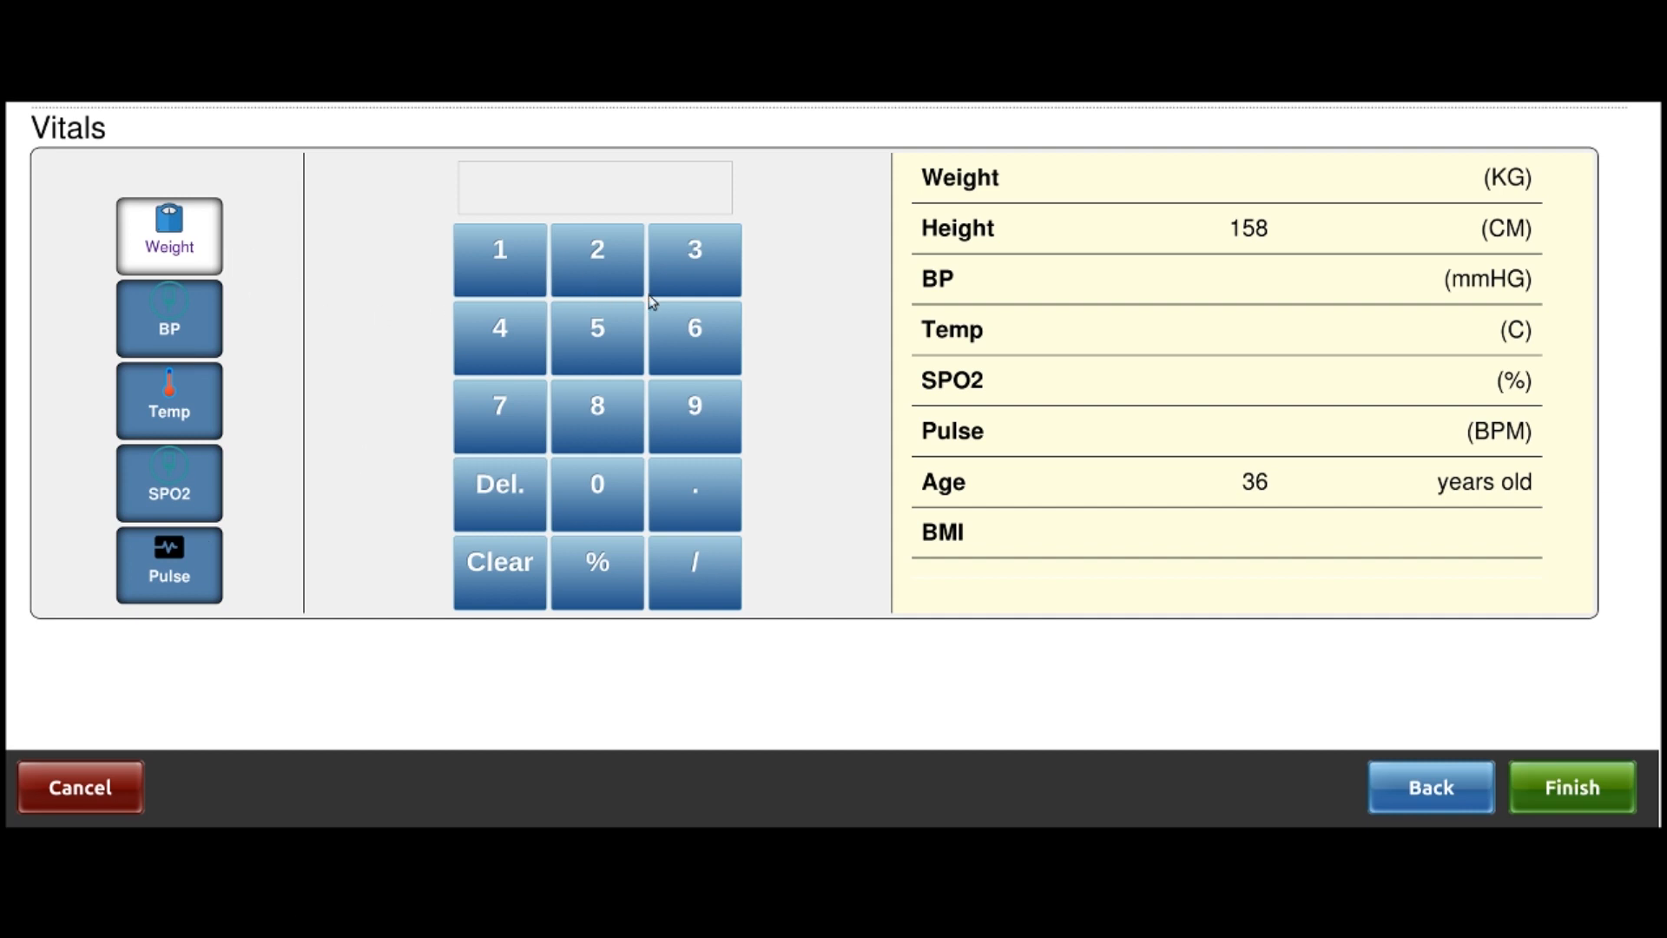
# Enter a weight of 60.2 kg in Vitals and save them
pyautogui.click(699, 334)
pyautogui.click(601, 477)
pyautogui.click(677, 493)
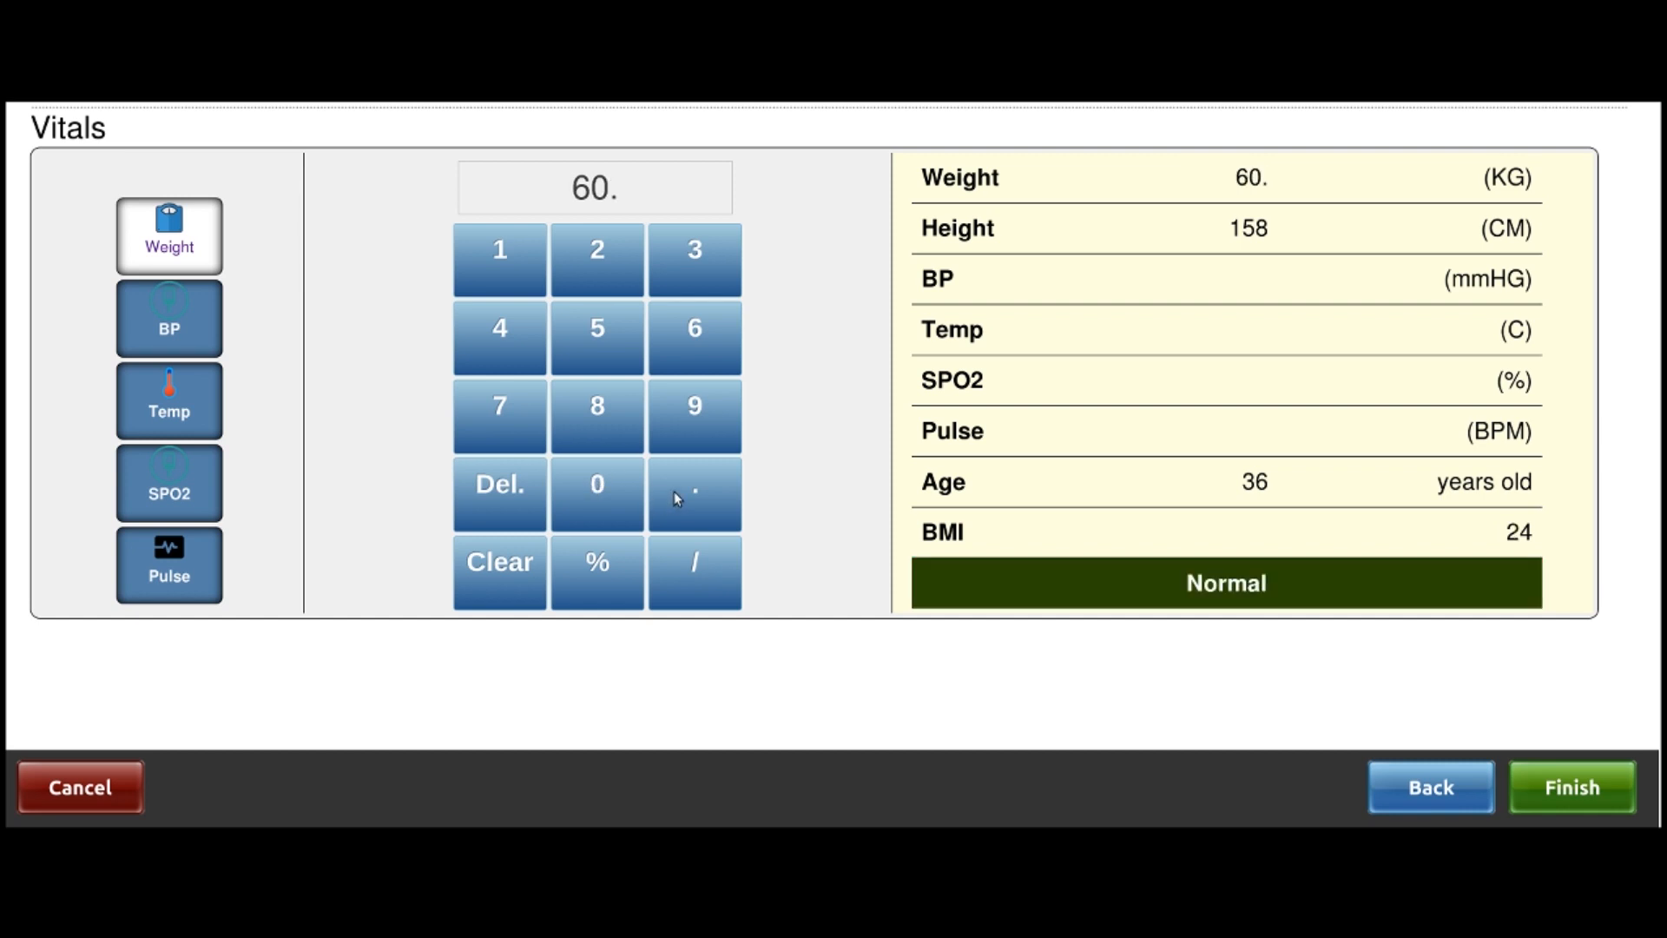
pyautogui.click(601, 260)
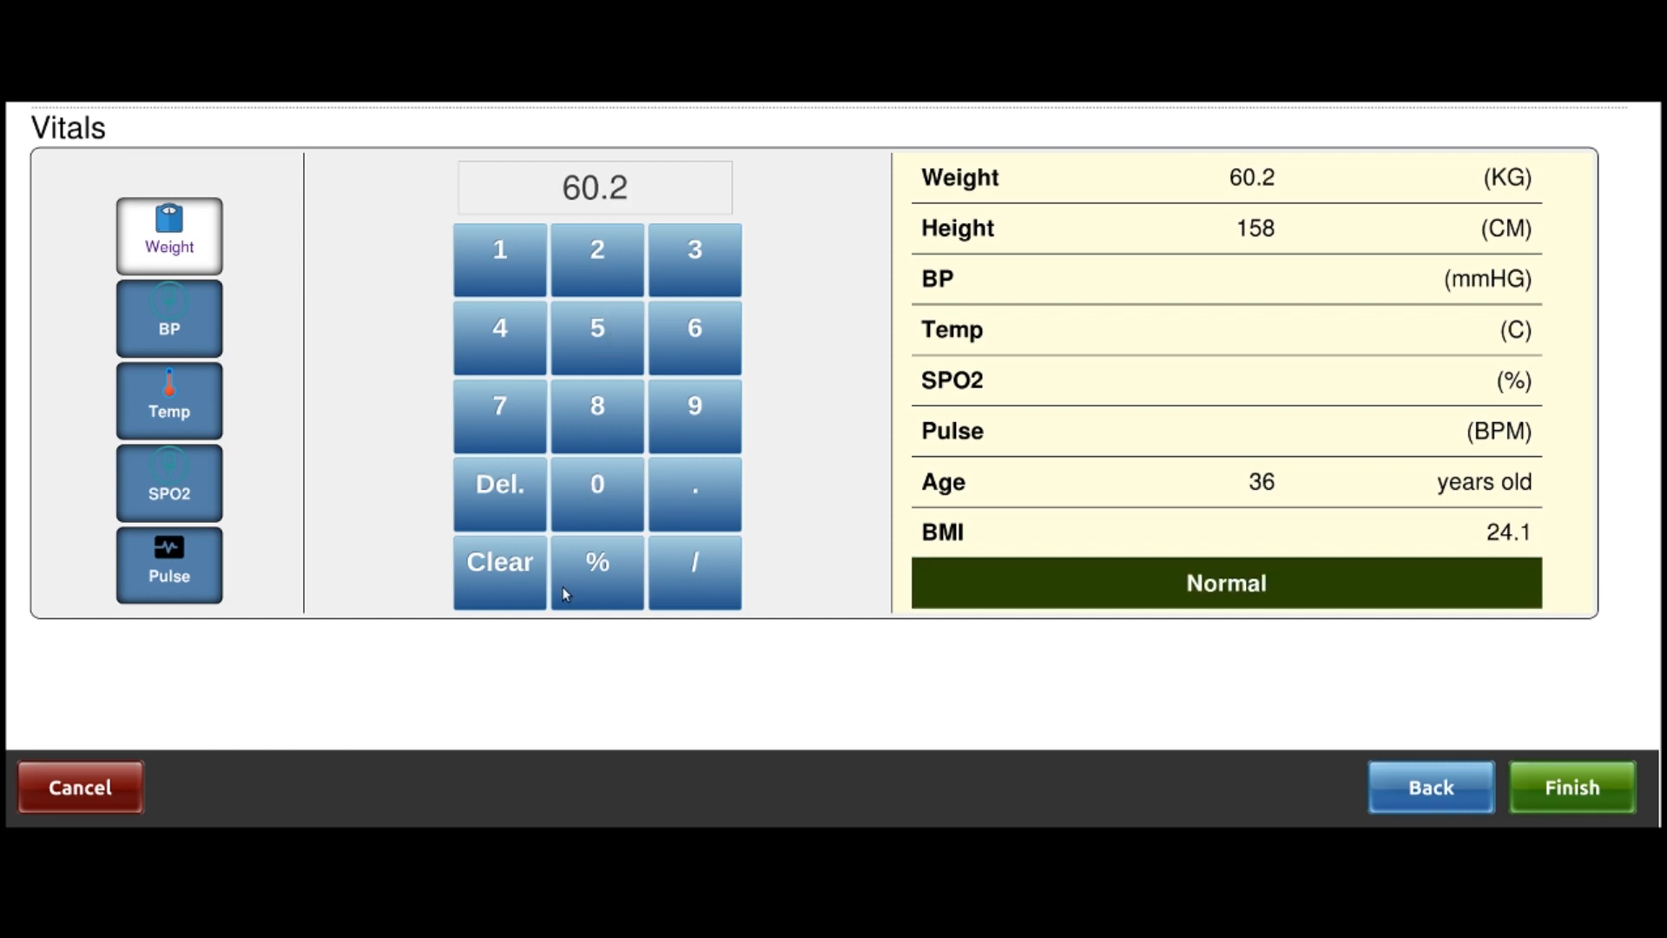
pyautogui.click(1581, 787)
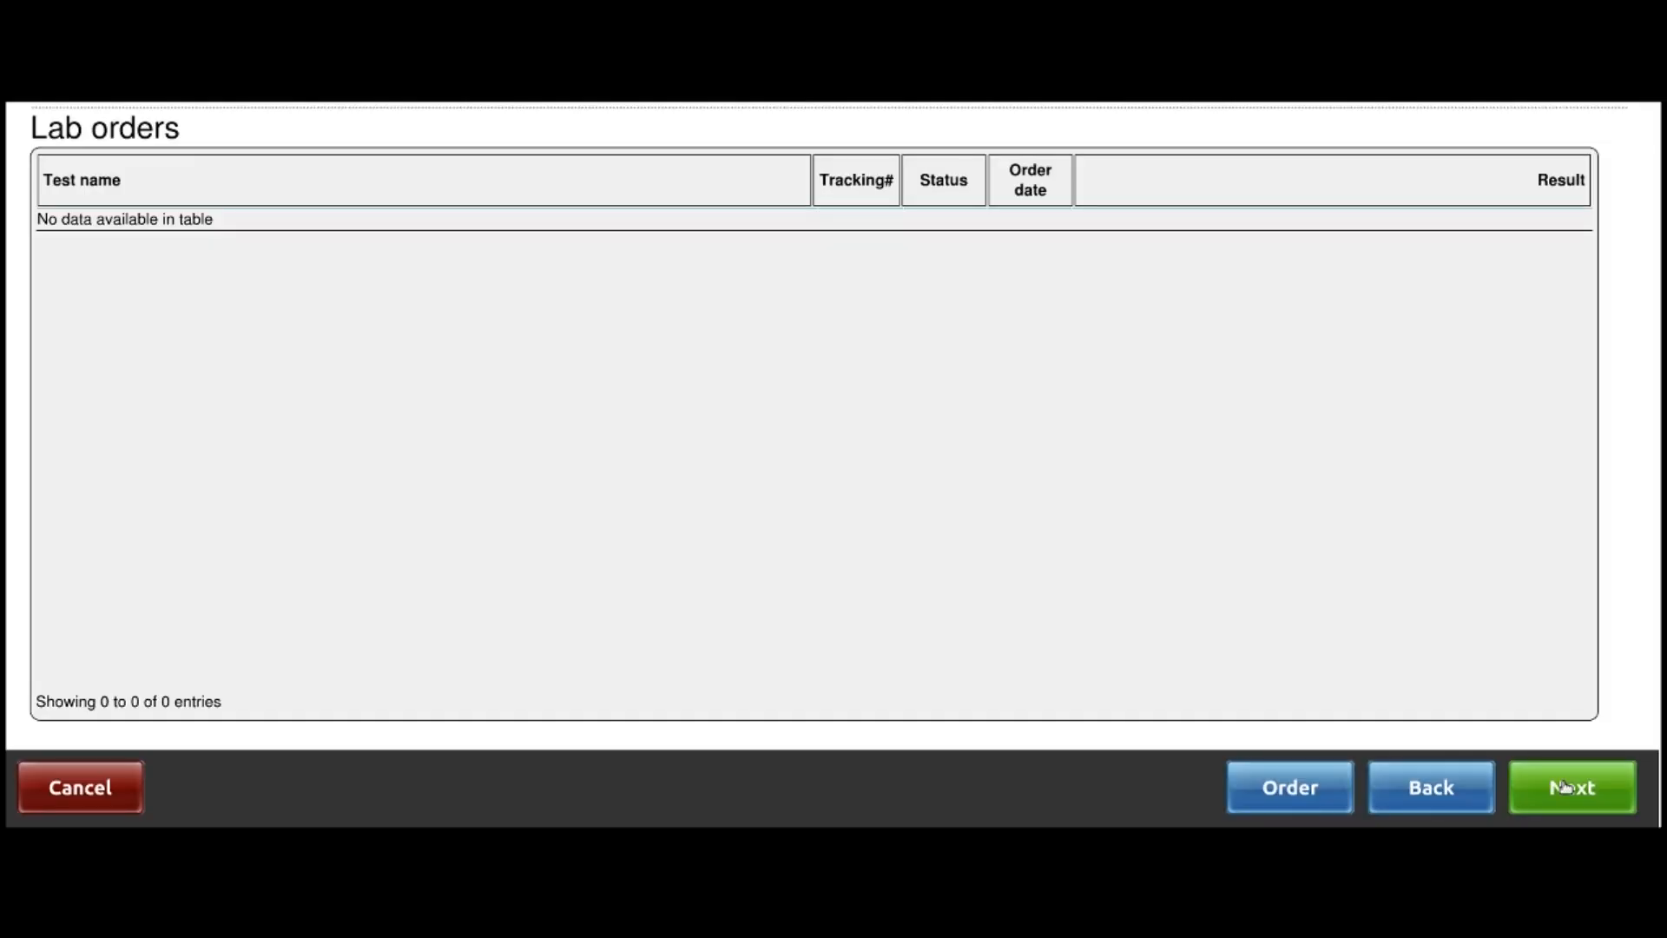
# Skip past the empty Lab orders and the Weight history chart
pyautogui.click(1566, 786)
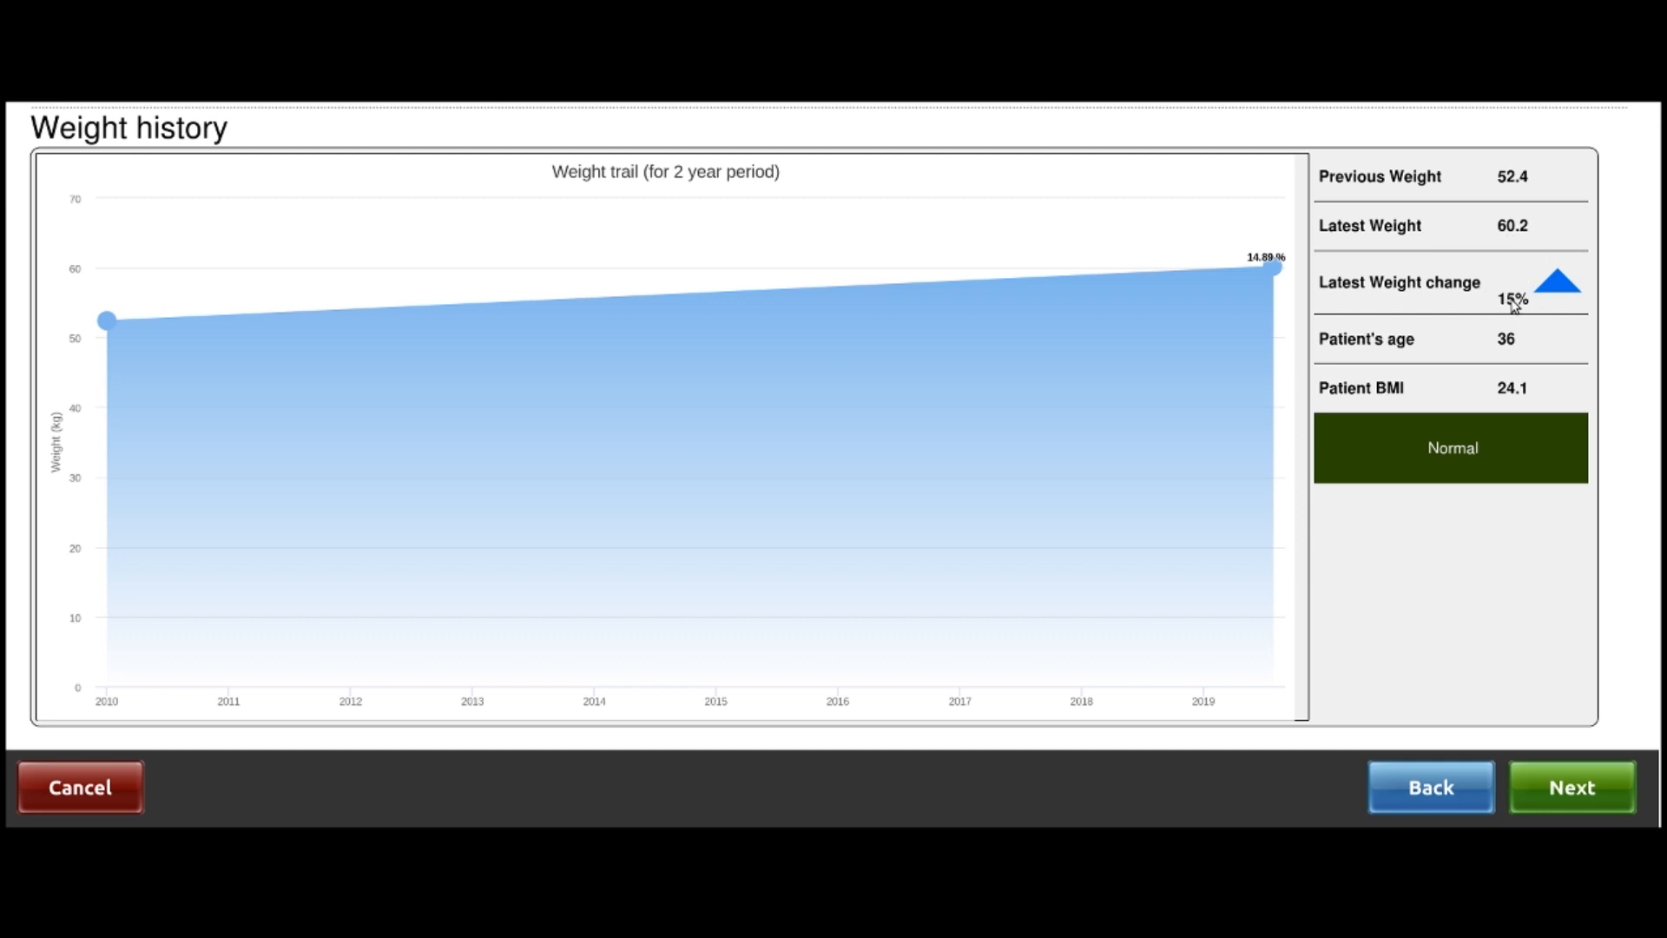
pyautogui.moveTo(197, 331)
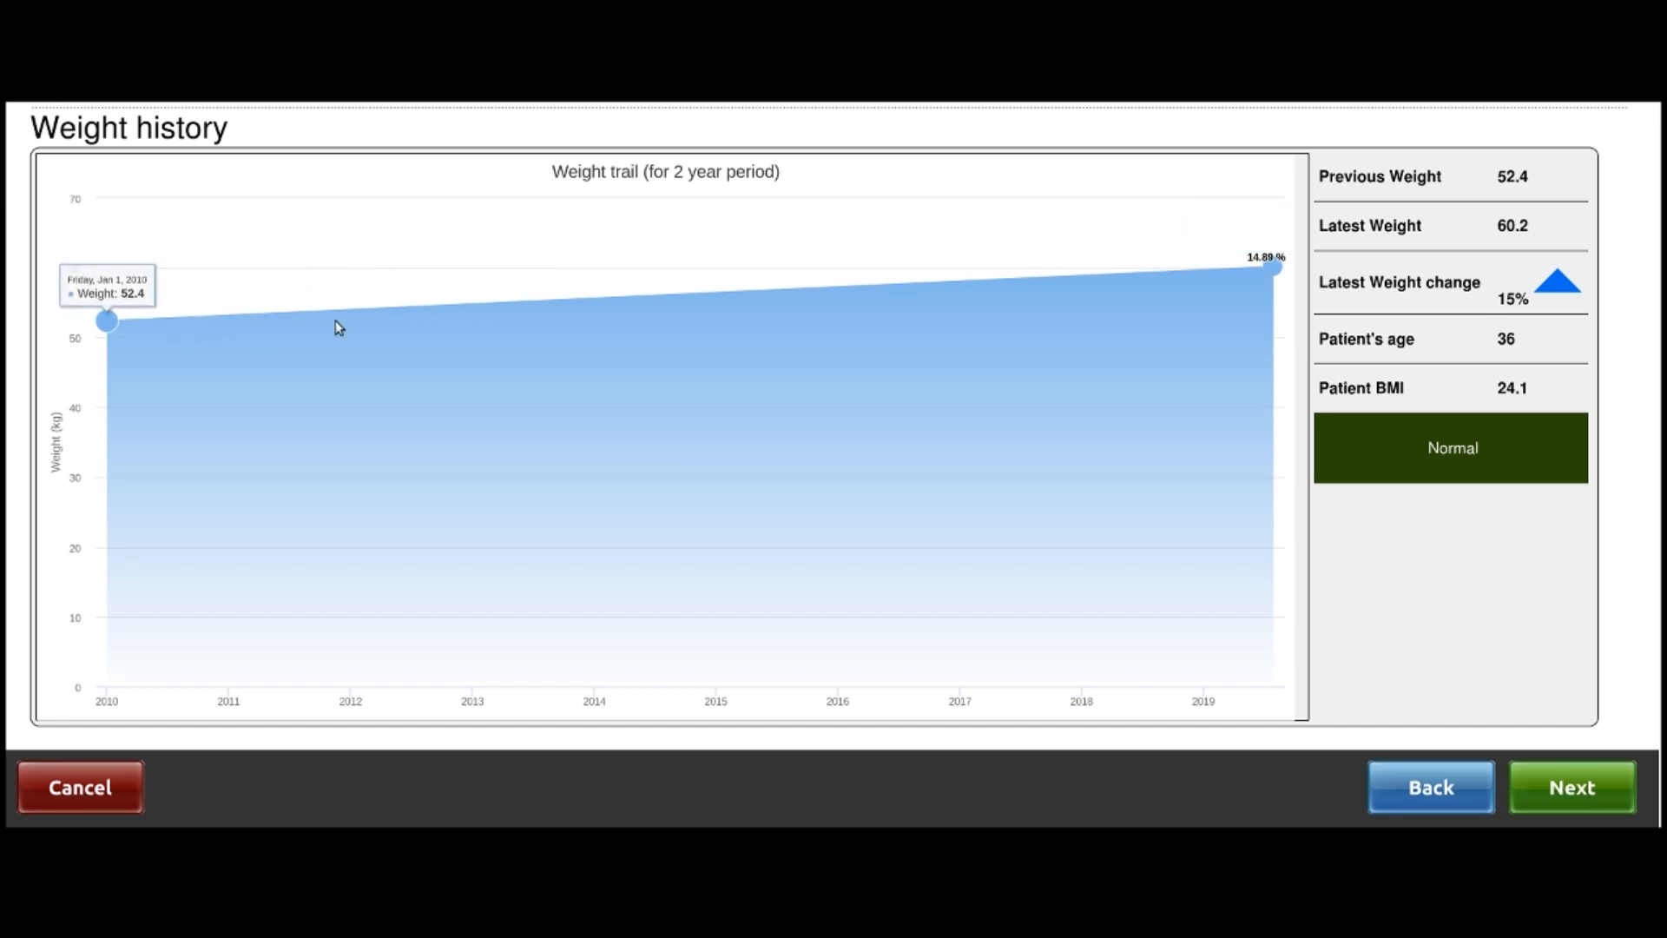
pyautogui.moveTo(889, 312)
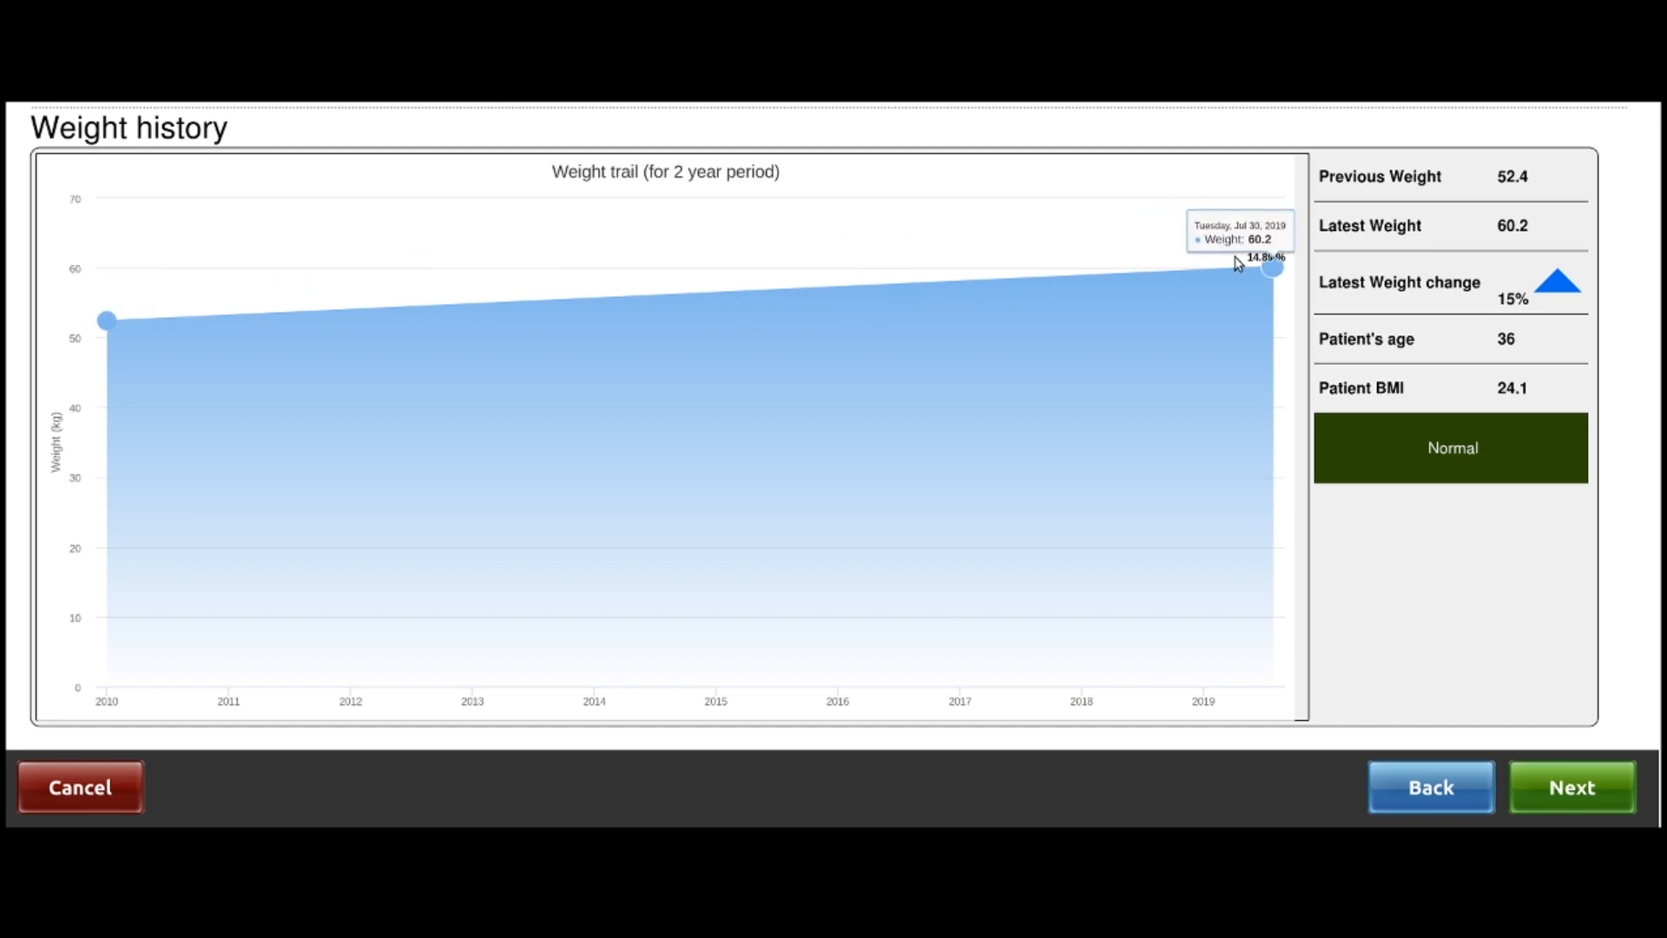
pyautogui.click(1596, 794)
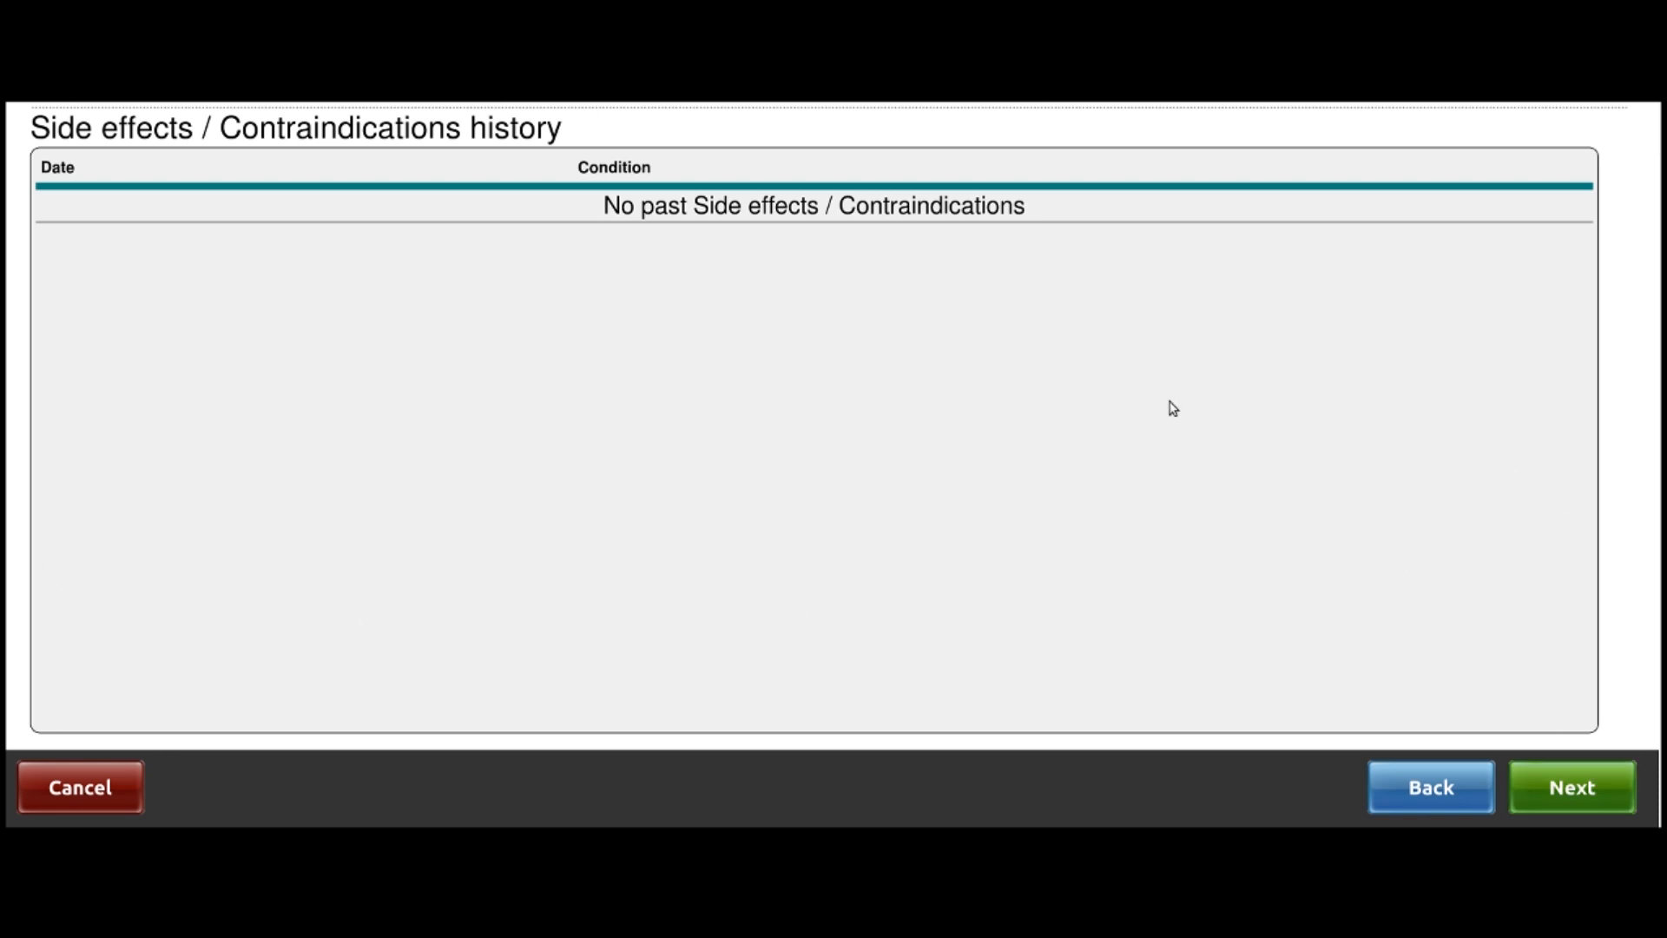
# Answer No for Peripheral neuropathy, Jaundice, Lipodystrophy, Kidney failure and Skin rash
pyautogui.click(1560, 784)
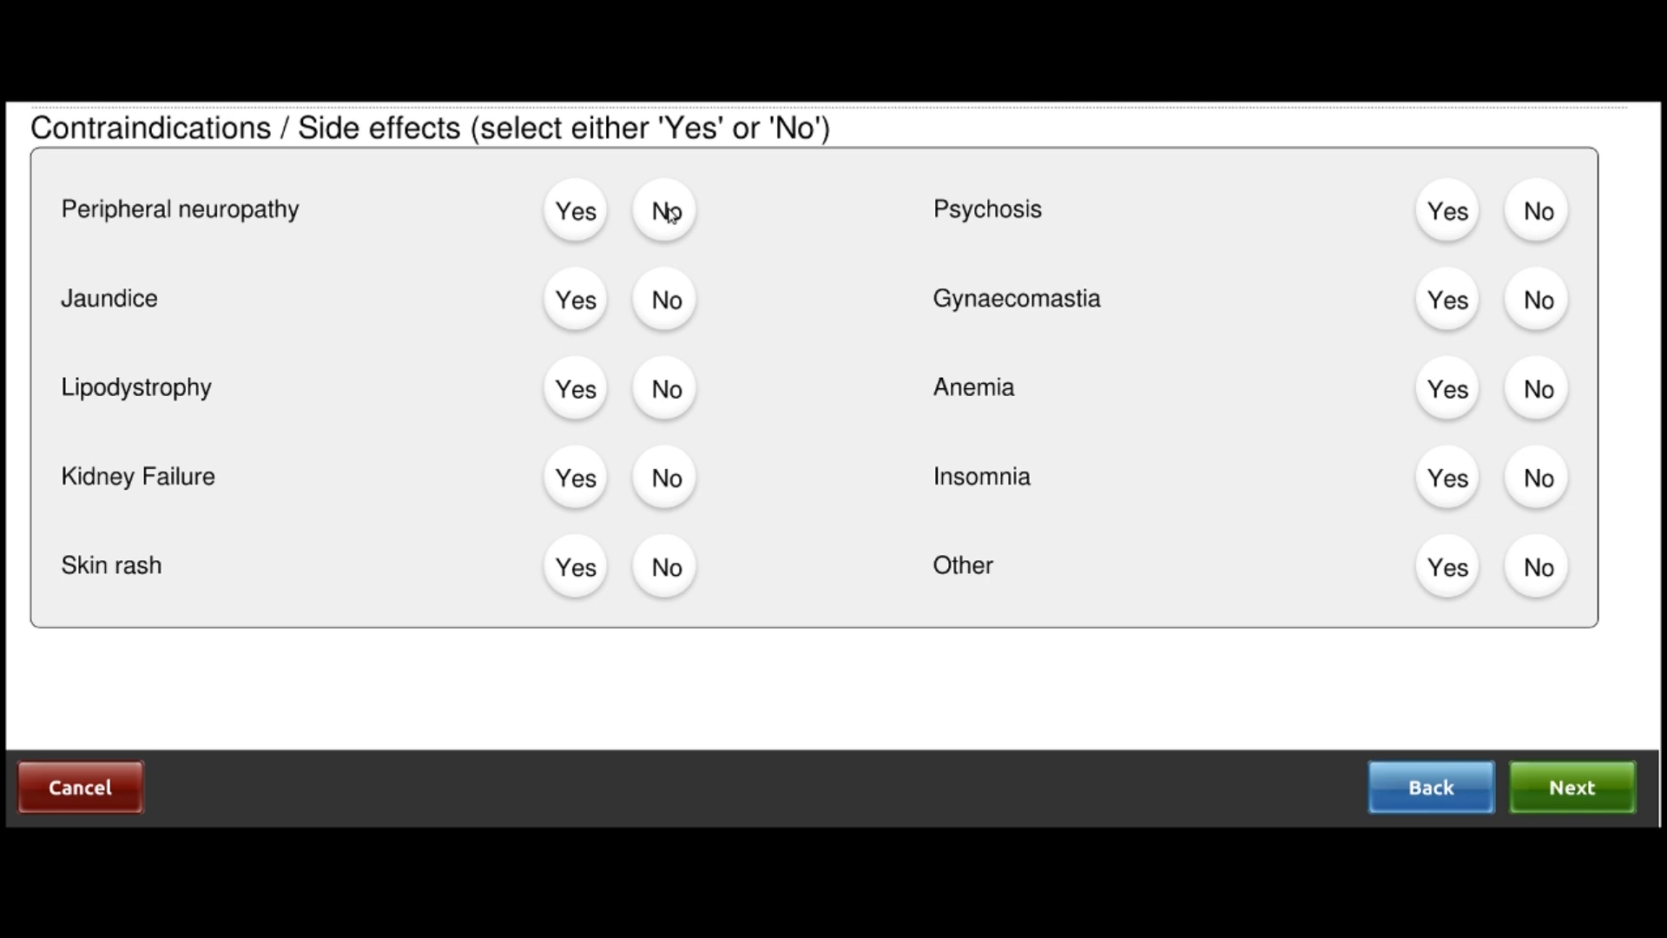
pyautogui.click(580, 218)
pyautogui.click(660, 217)
pyautogui.click(576, 306)
pyautogui.click(656, 323)
pyautogui.click(675, 402)
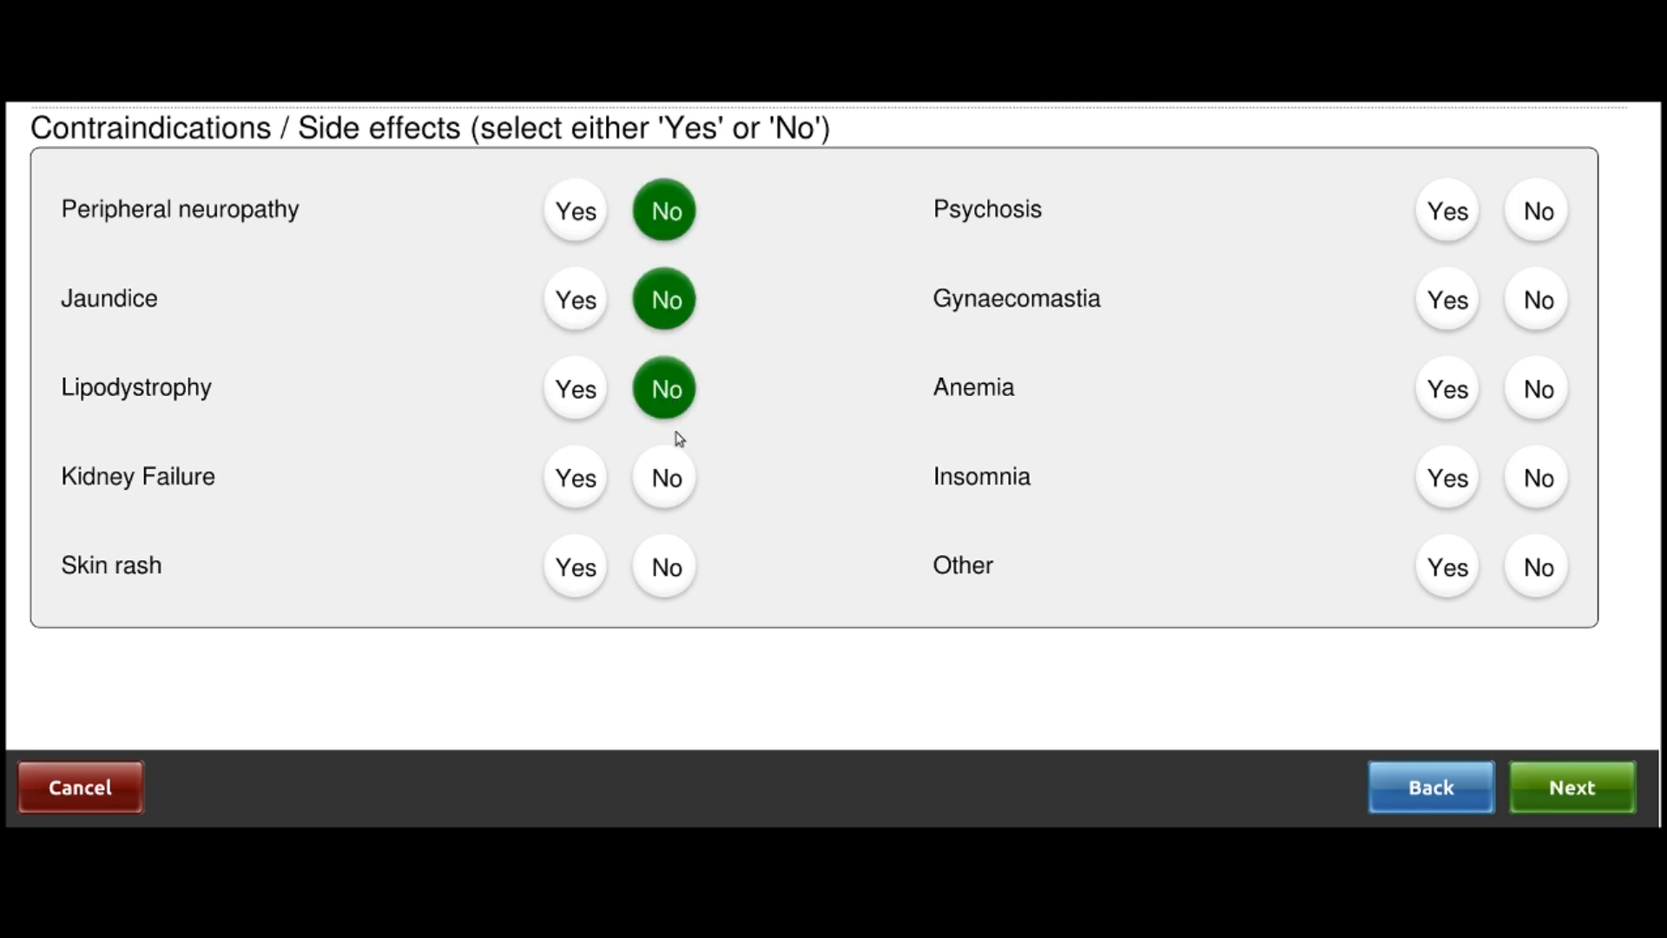
pyautogui.click(678, 473)
pyautogui.click(672, 573)
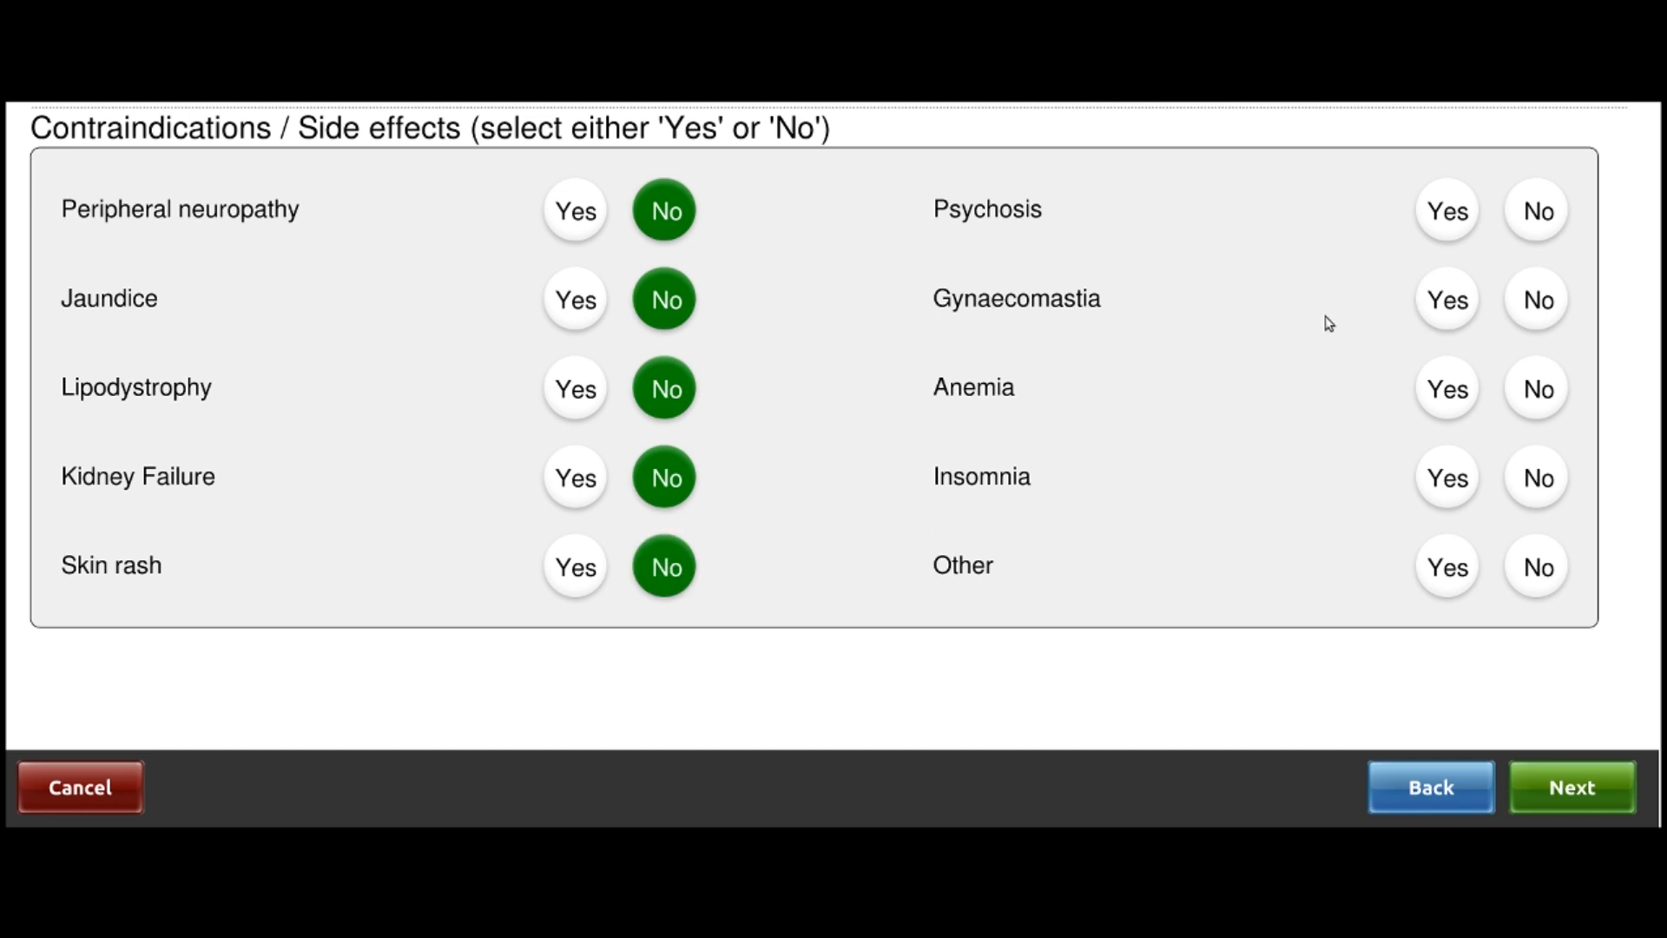
# Answer No for Psychosis, Gynaecomastia, Anemia and Other side effects
pyautogui.click(1562, 222)
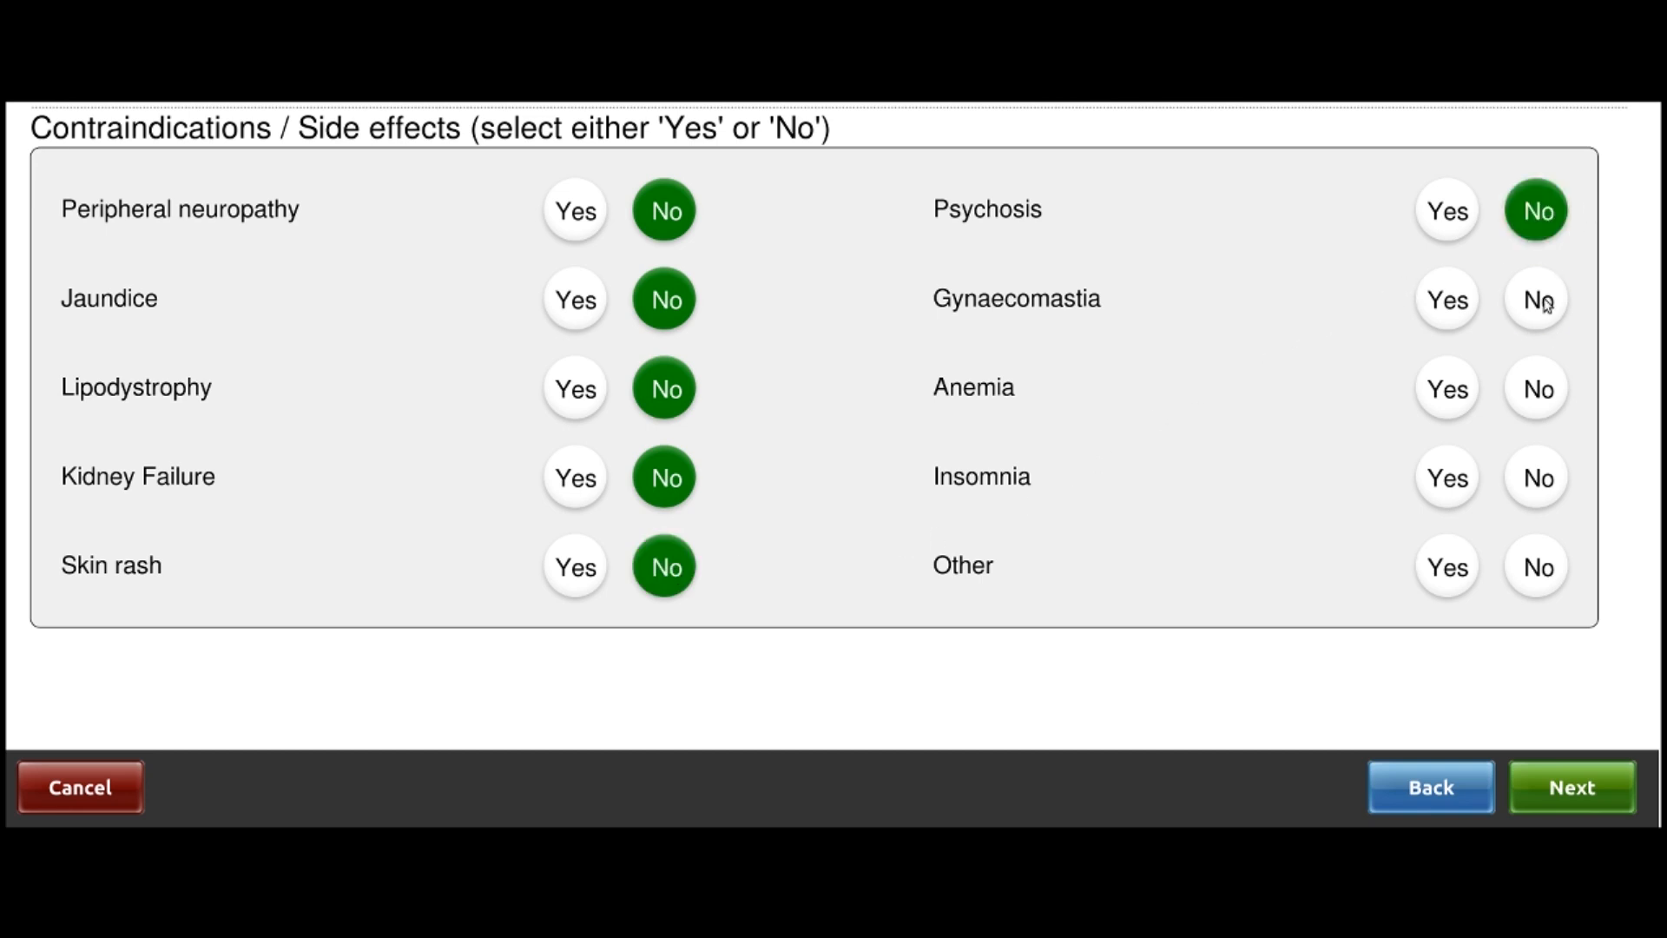
pyautogui.click(1546, 305)
pyautogui.click(1535, 380)
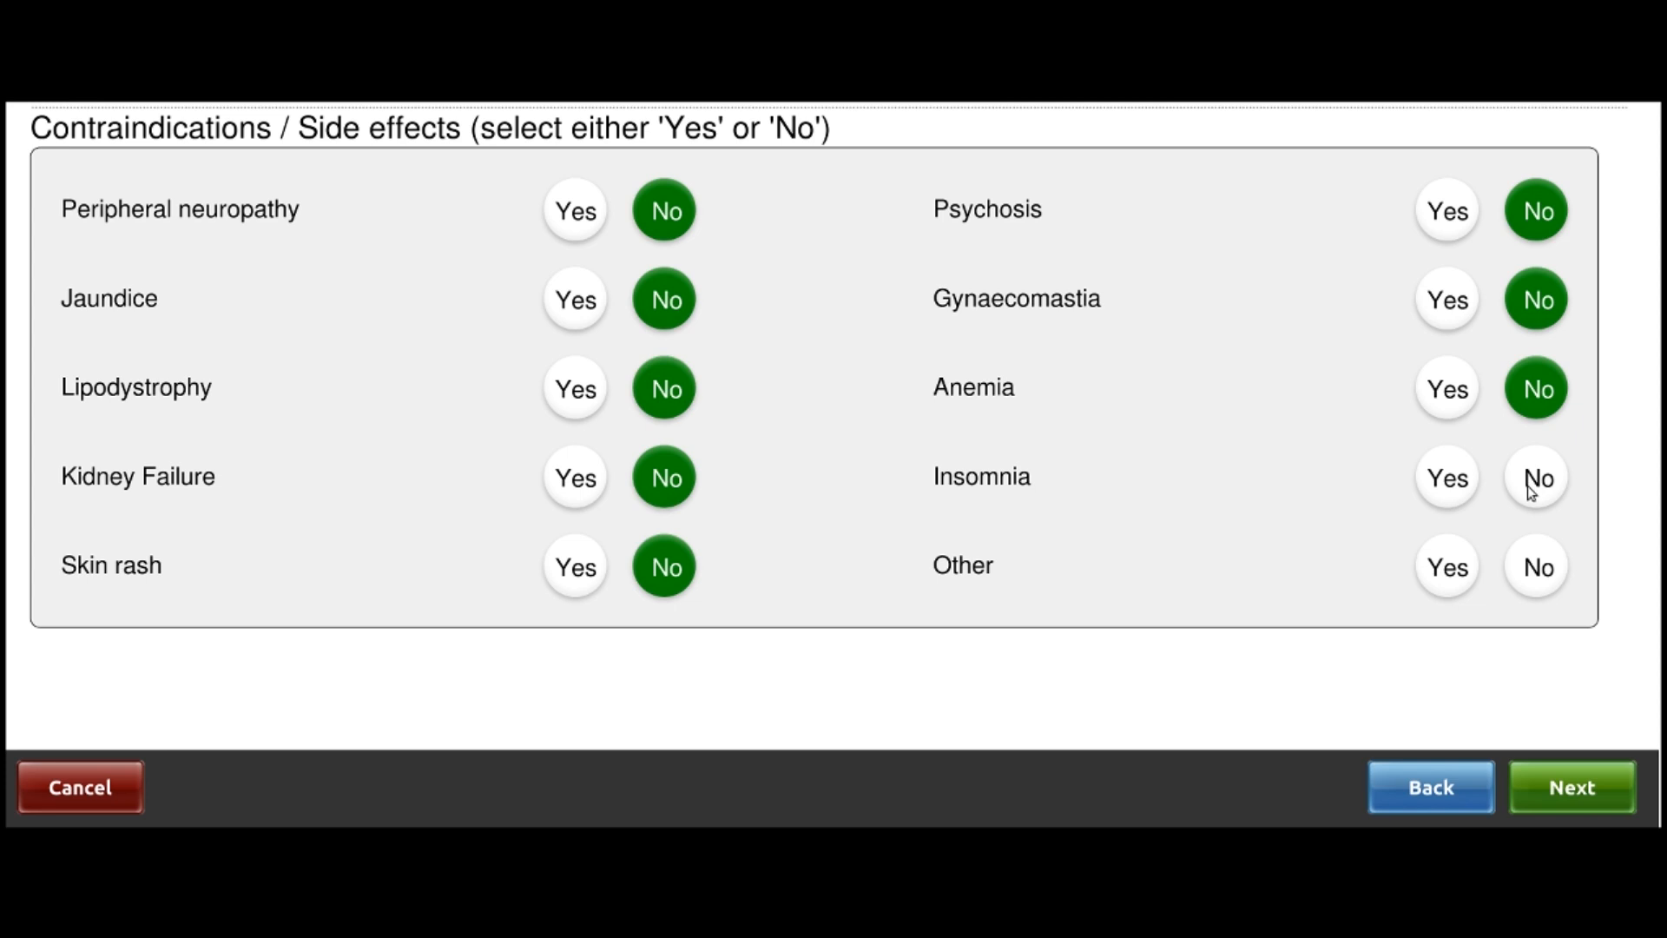
pyautogui.click(1535, 553)
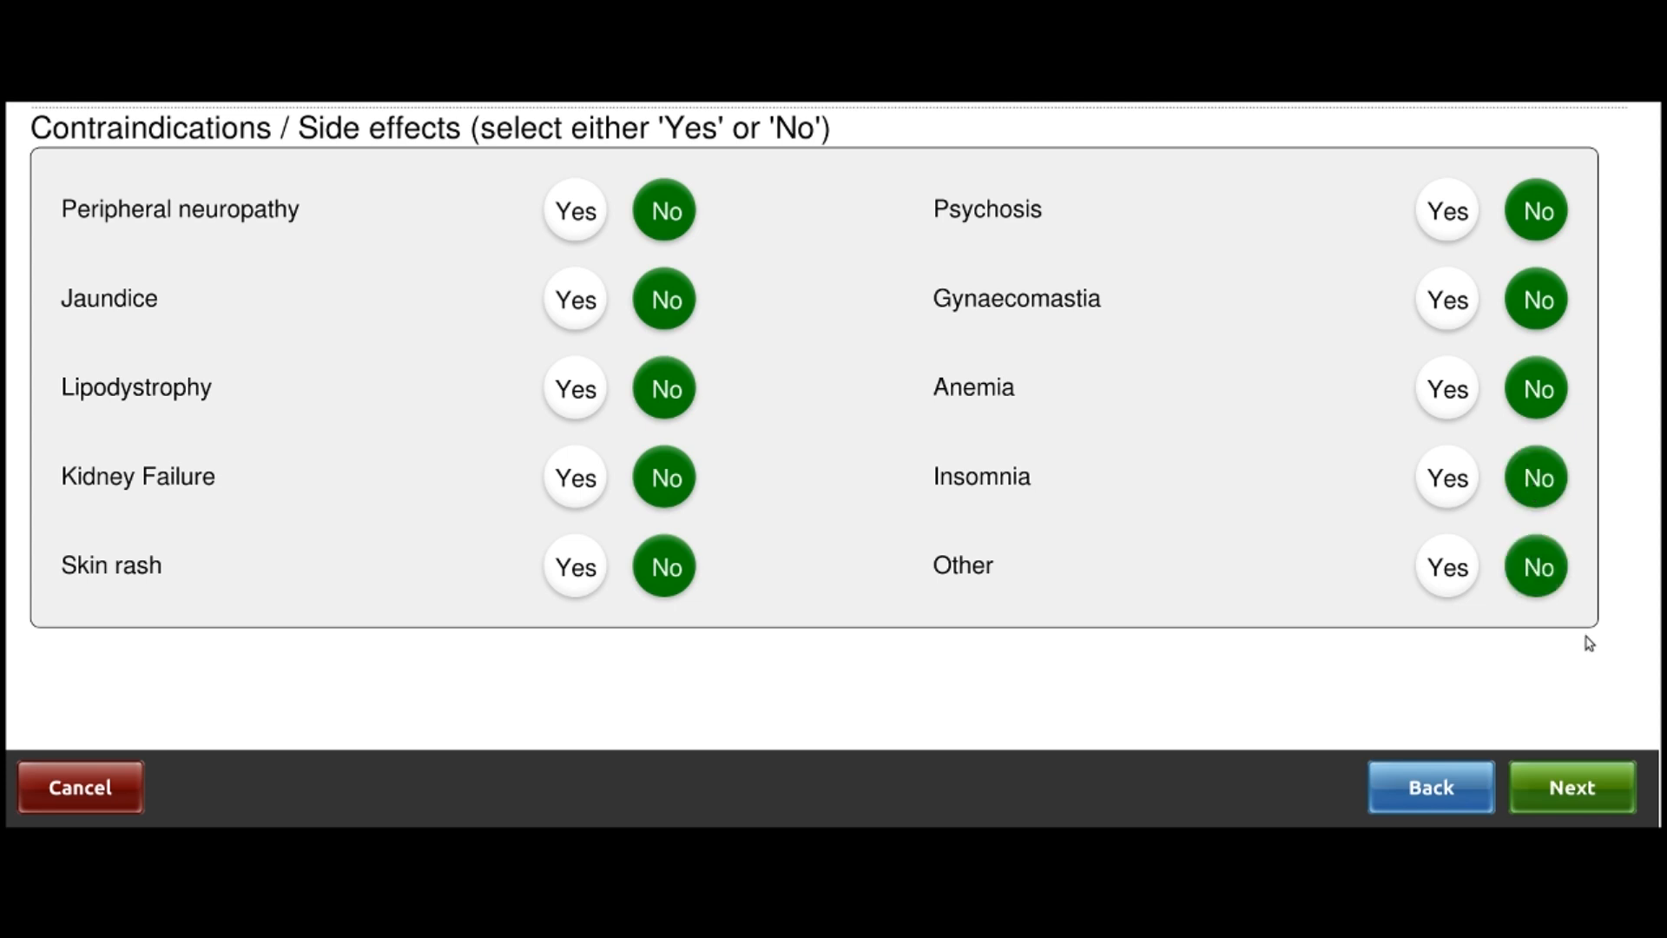
pyautogui.click(1582, 783)
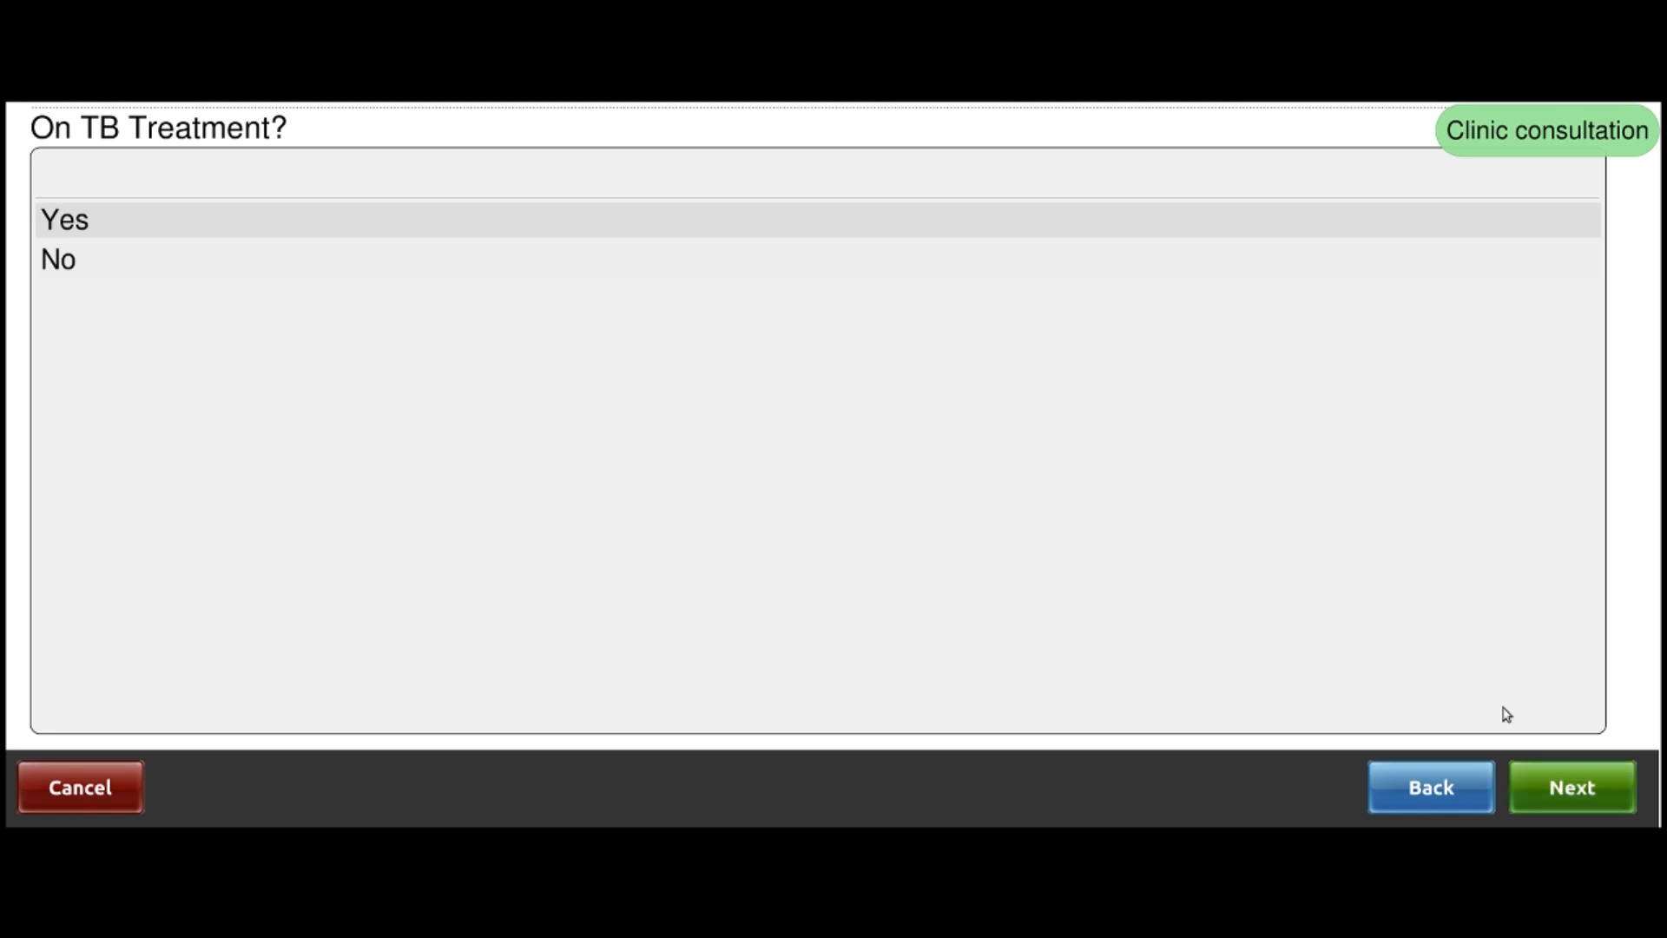
# Record not on TB treatment and No for fever, night sweats and weight loss
pyautogui.click(100, 260)
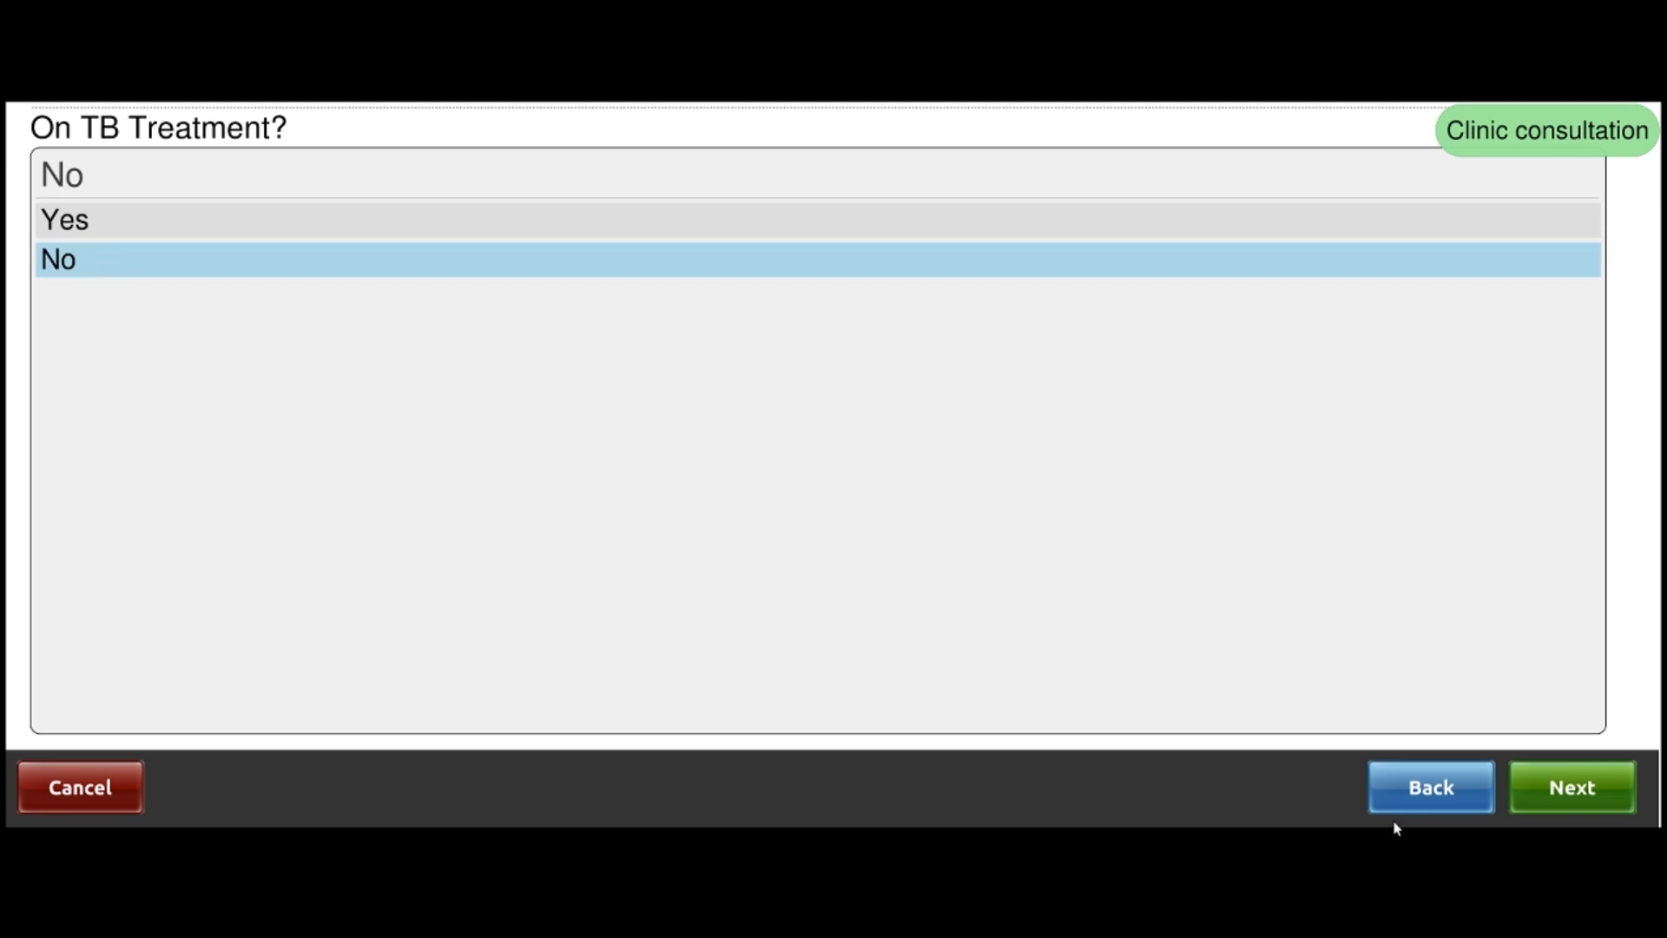
pyautogui.click(1535, 803)
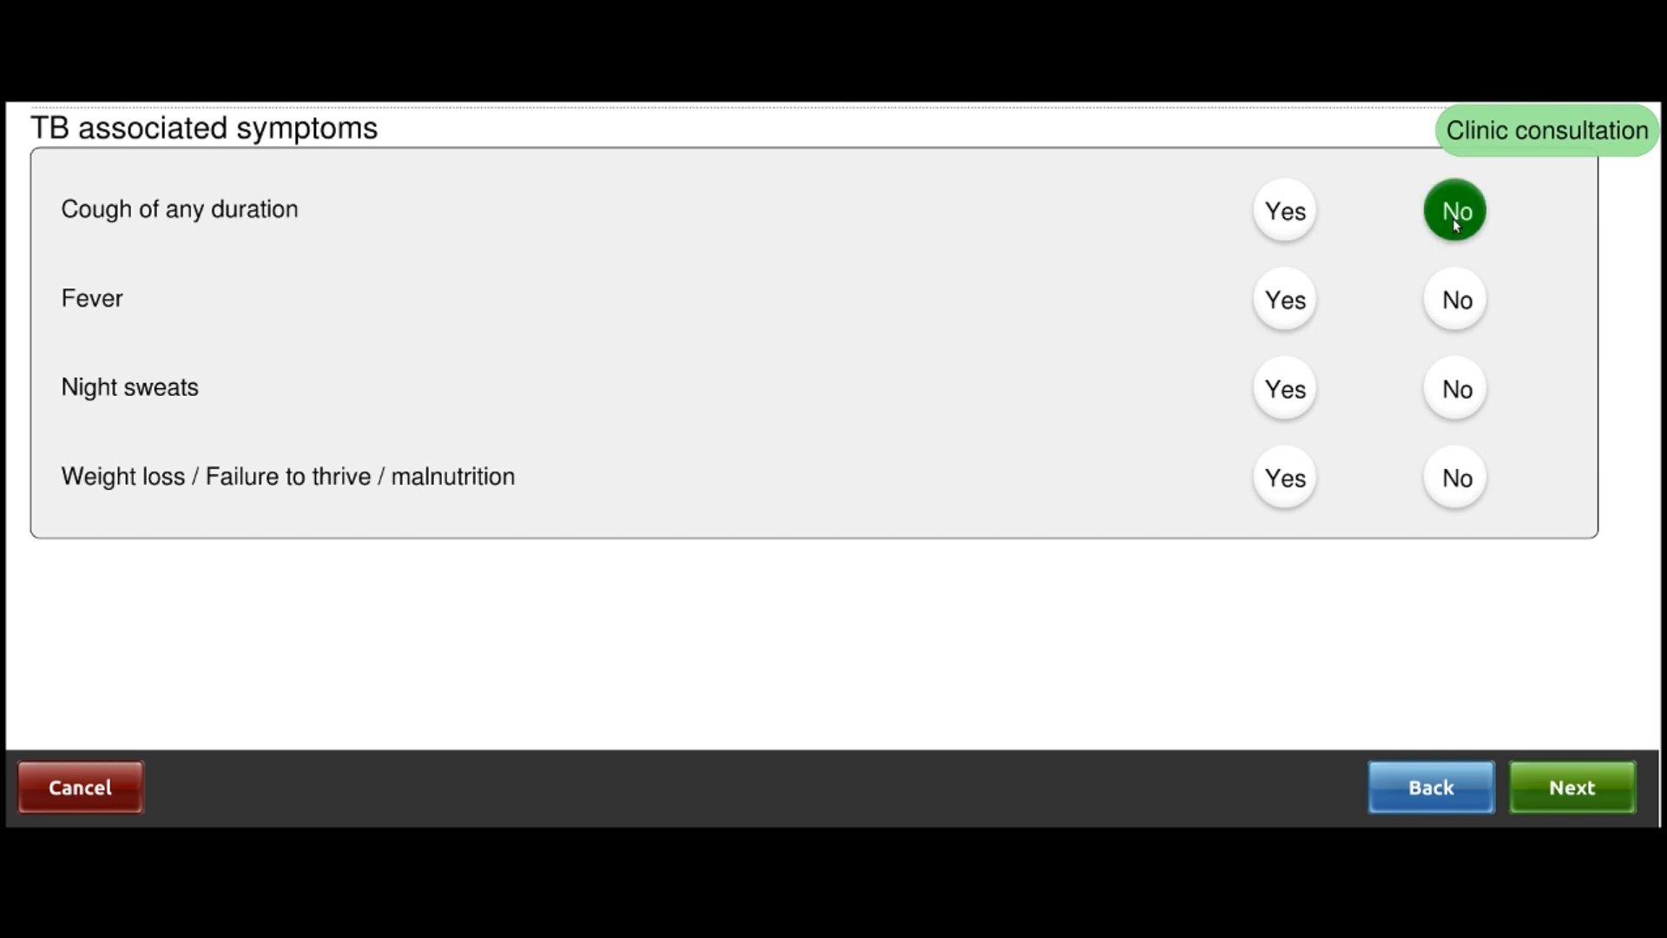
pyautogui.click(1465, 306)
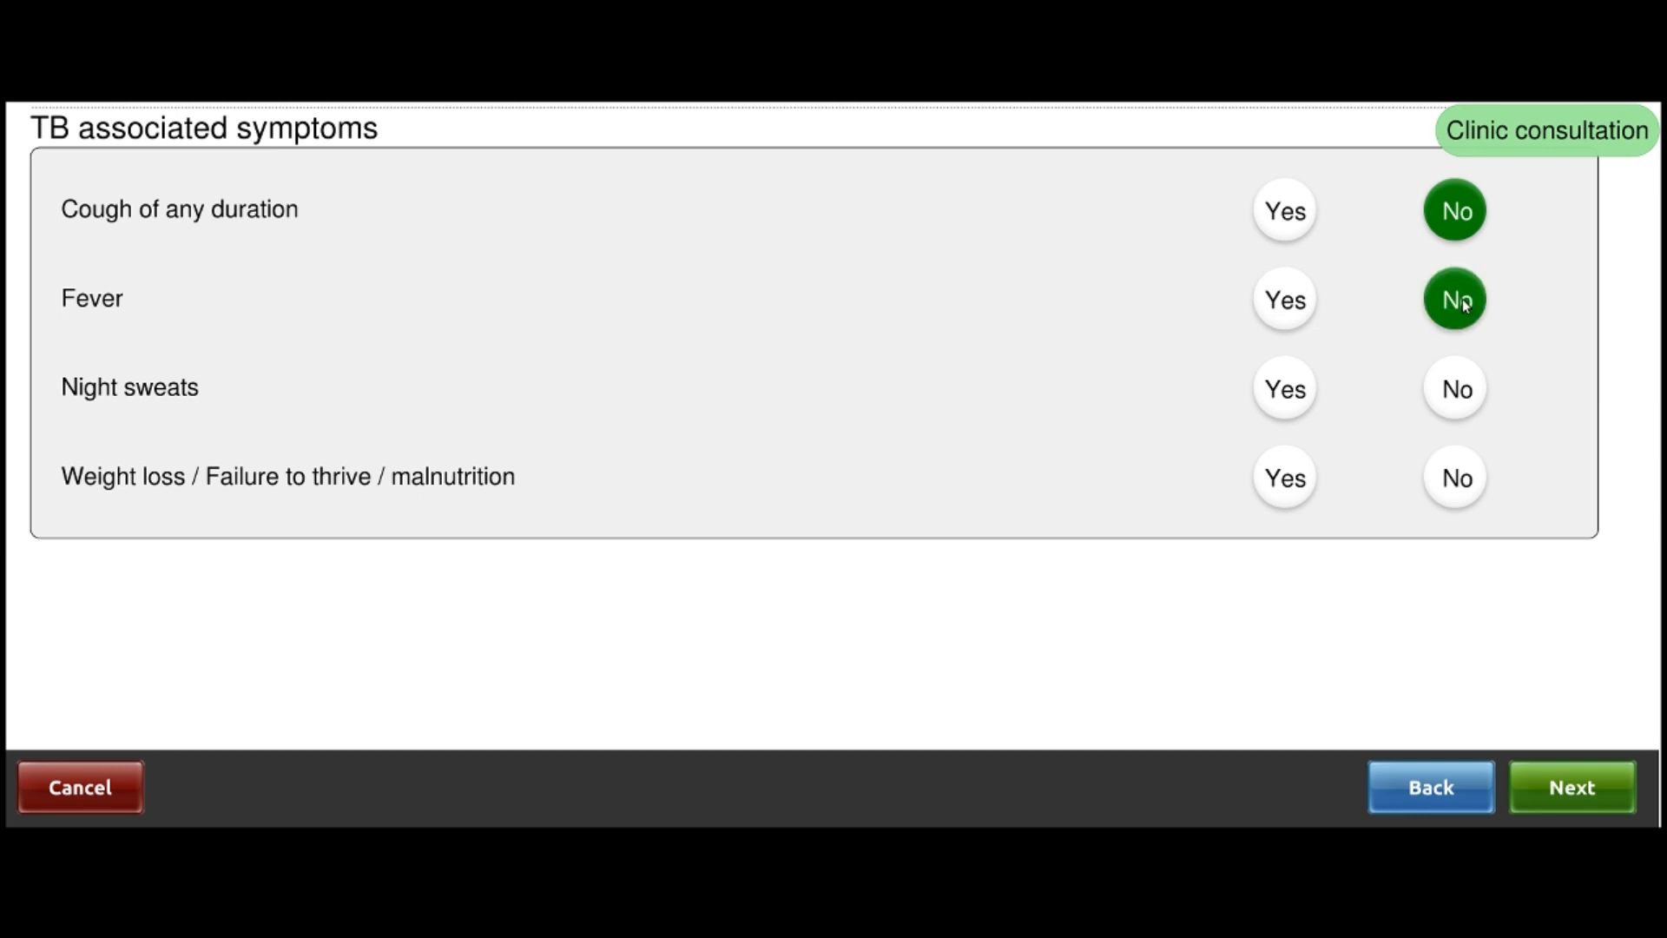
pyautogui.click(1467, 391)
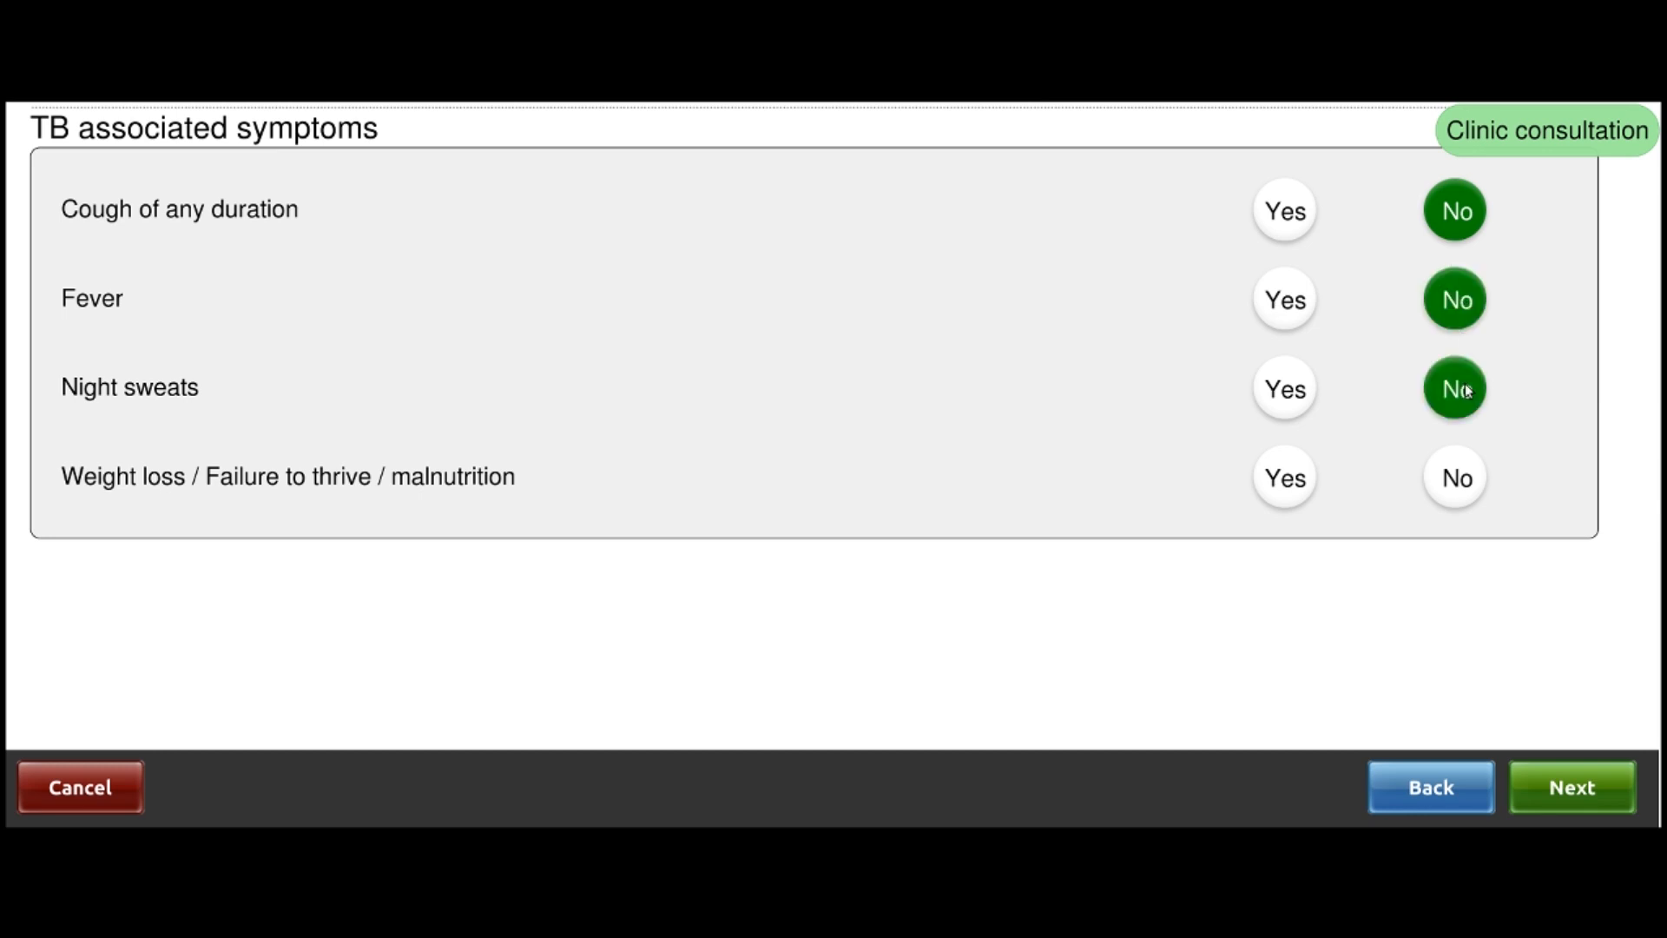
pyautogui.click(1456, 488)
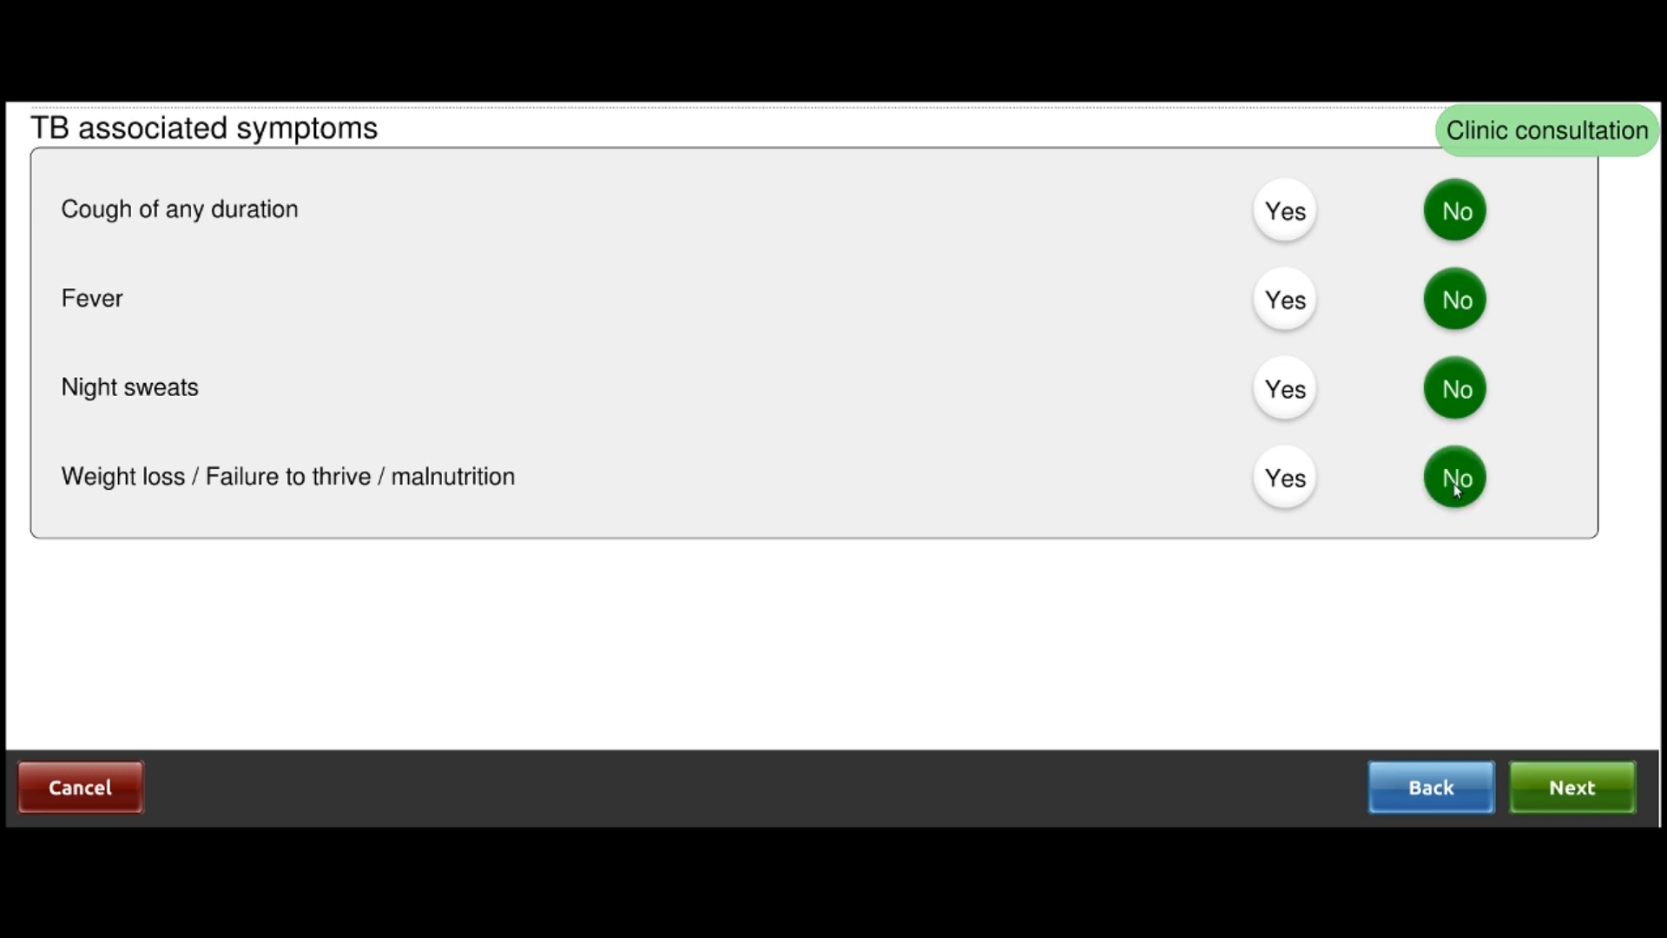
pyautogui.click(1578, 805)
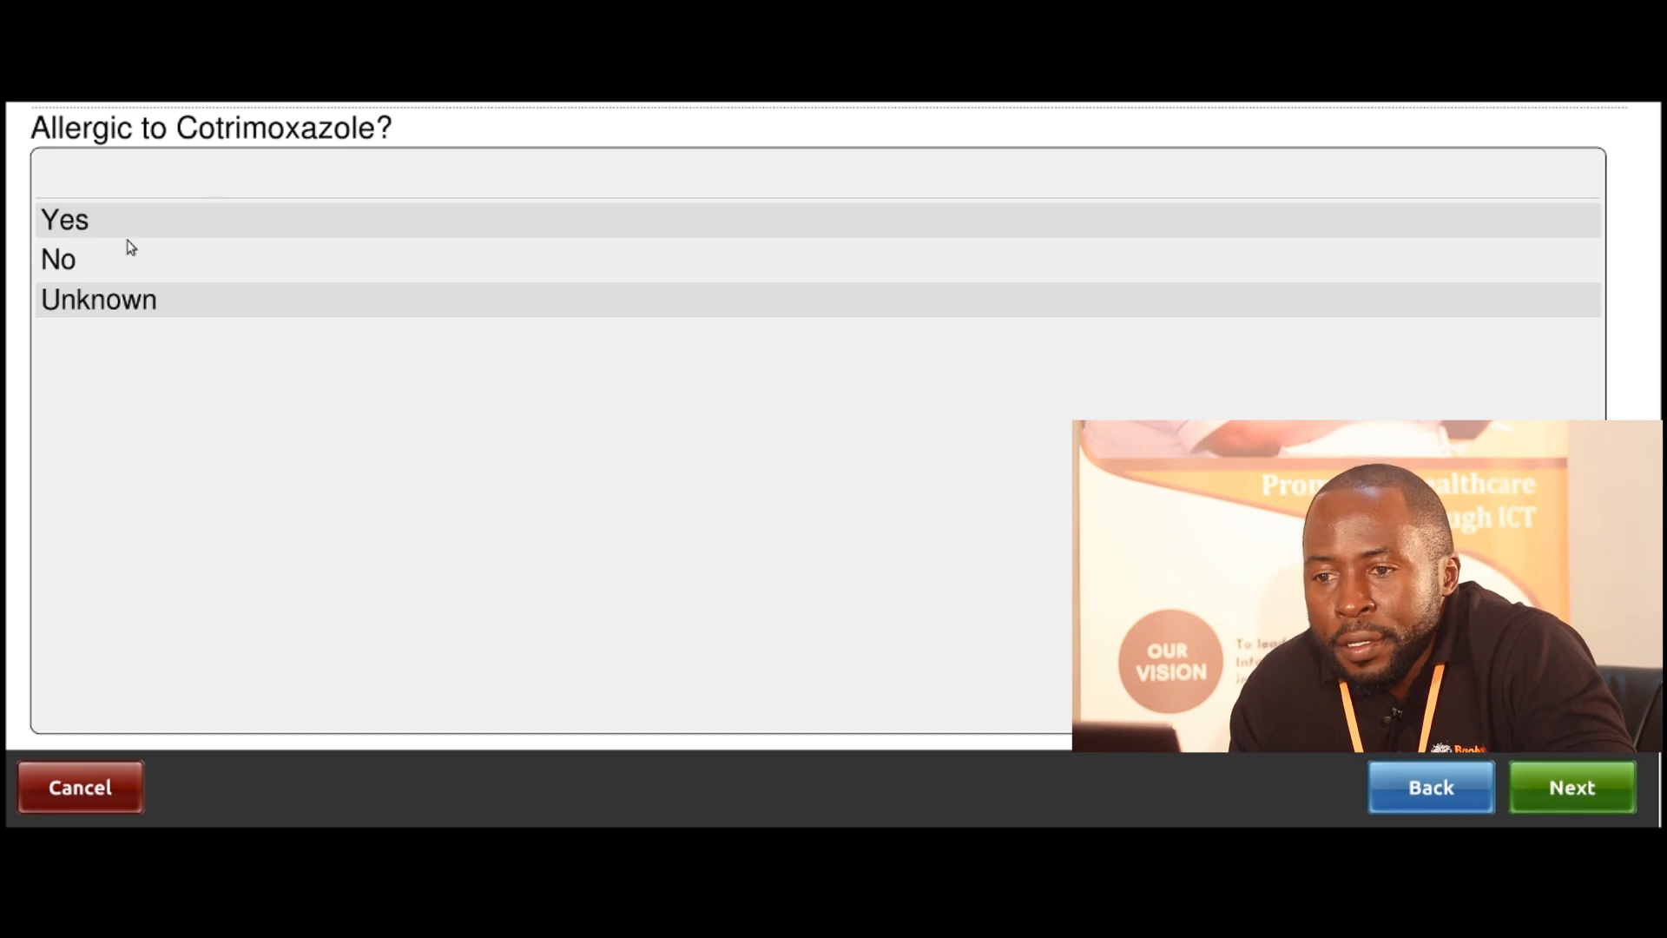
# Answer No to Allergic to Cotrimoxazole and No to Refer patient to clinician
pyautogui.click(71, 259)
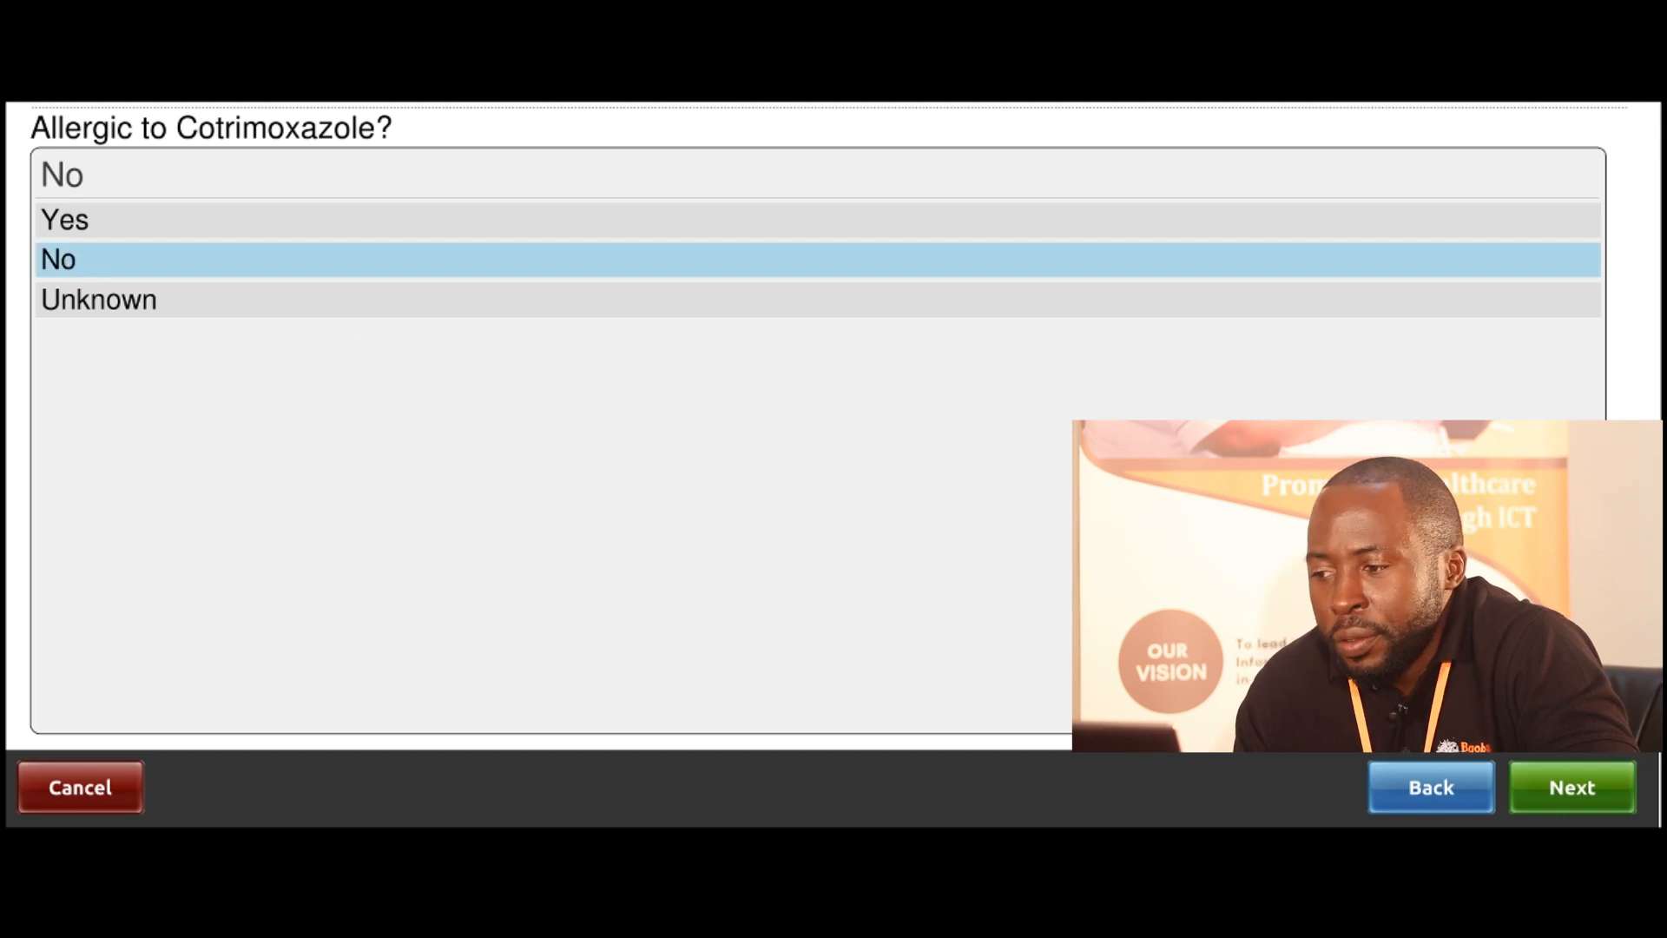
pyautogui.click(1603, 809)
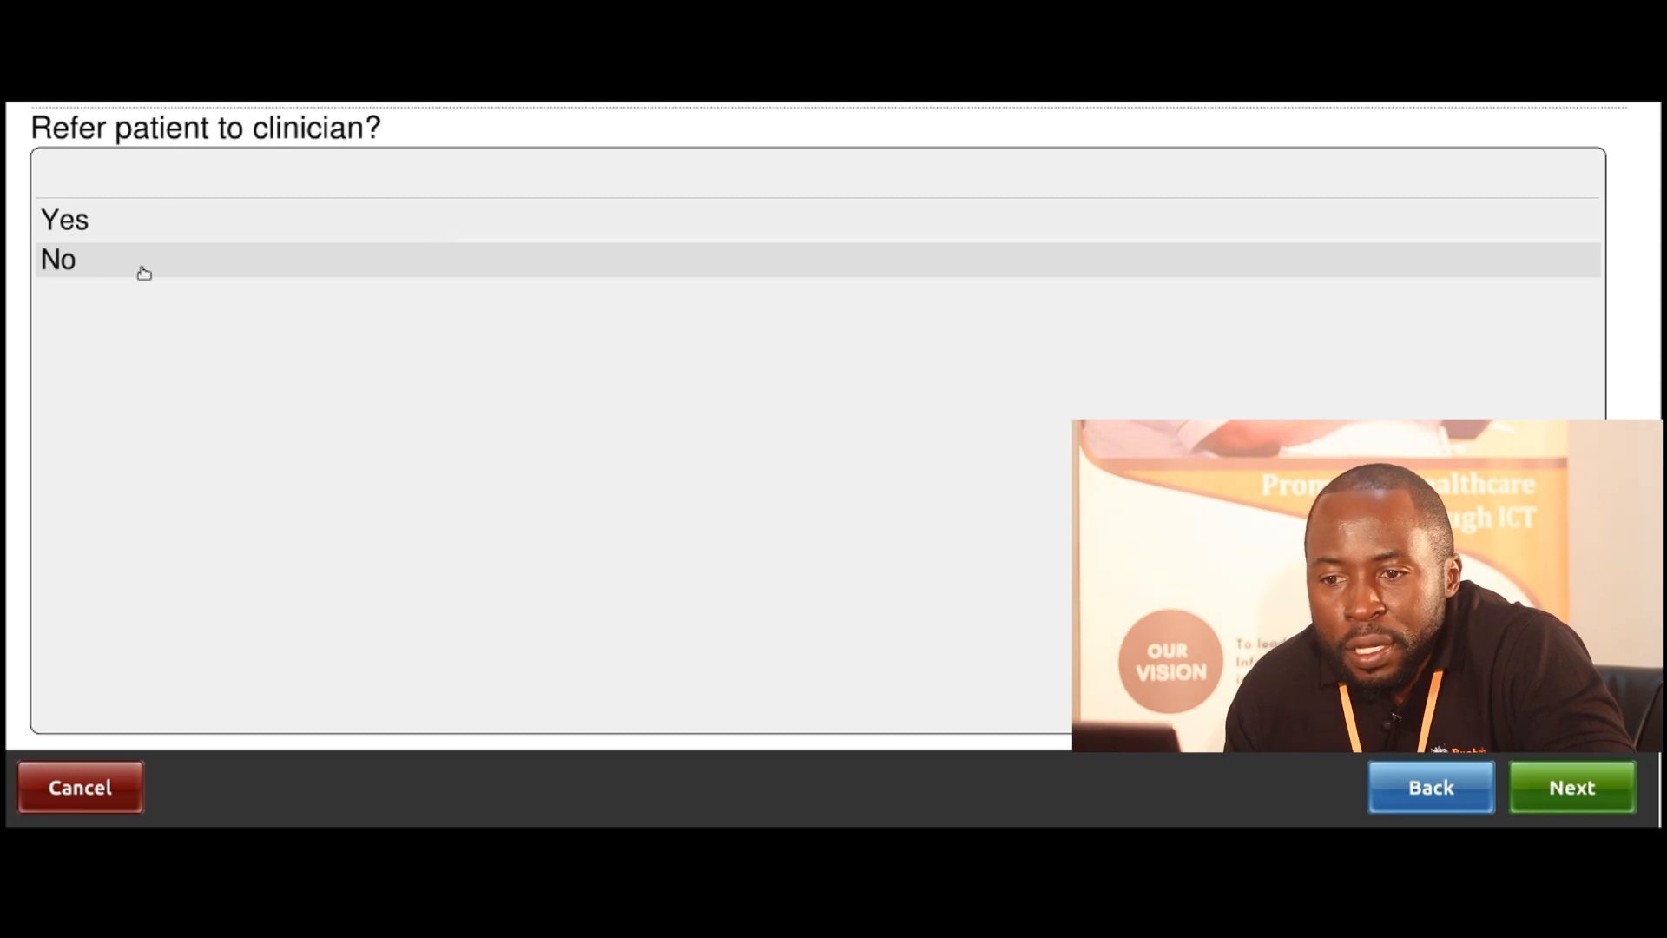
pyautogui.click(66, 262)
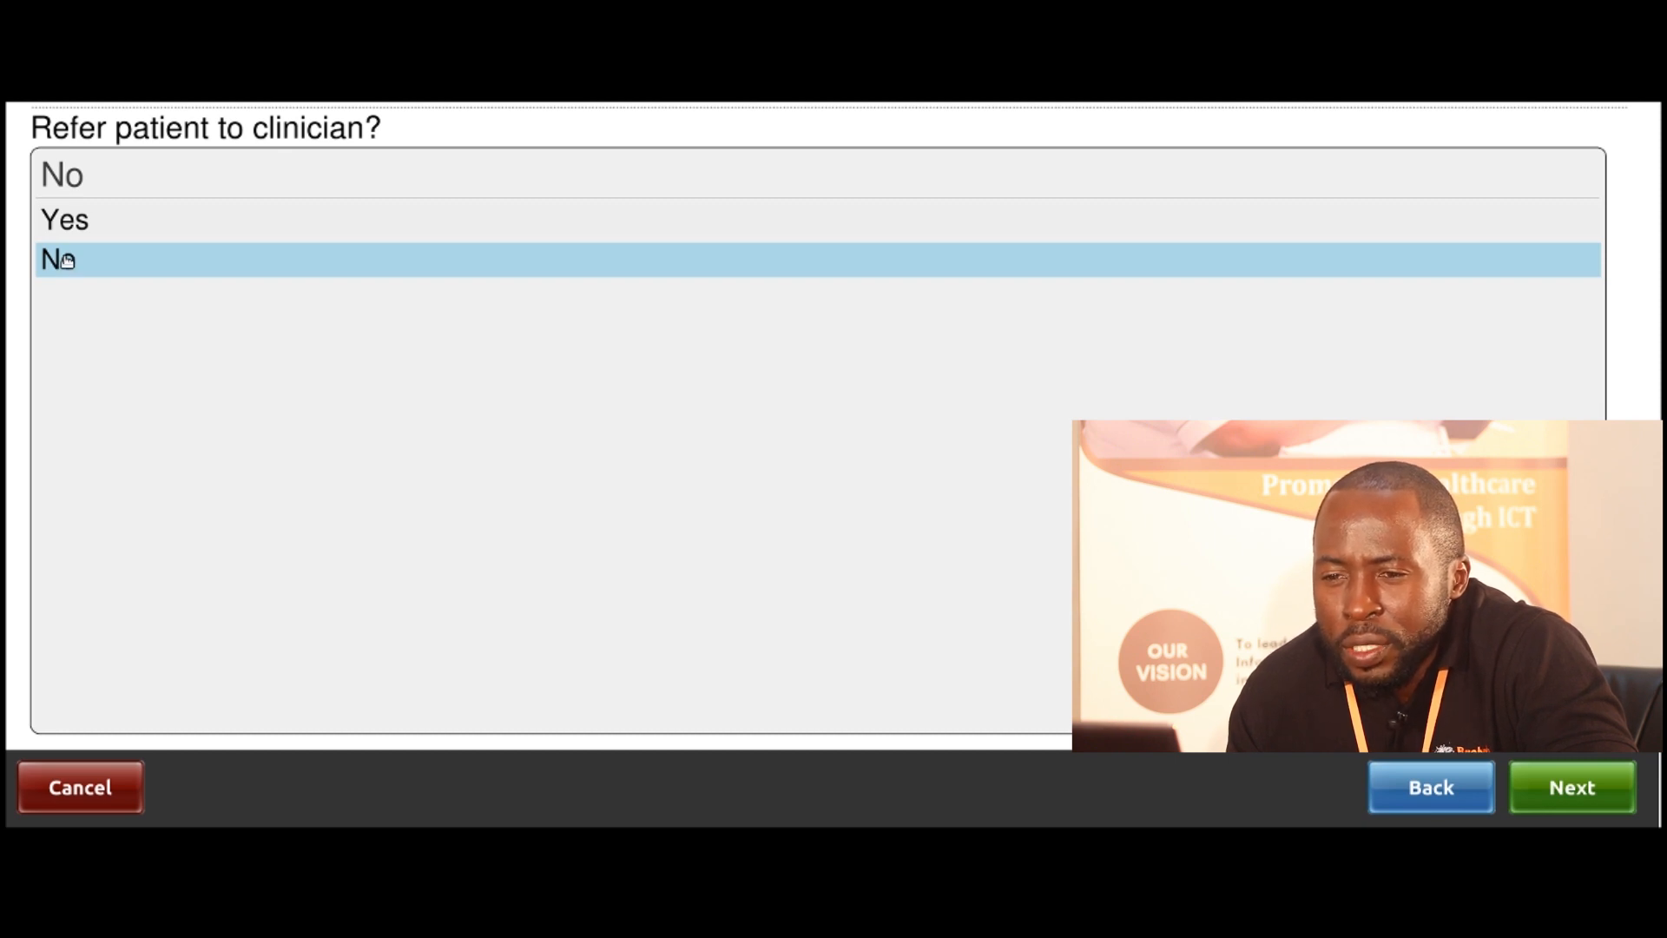
pyautogui.click(1537, 786)
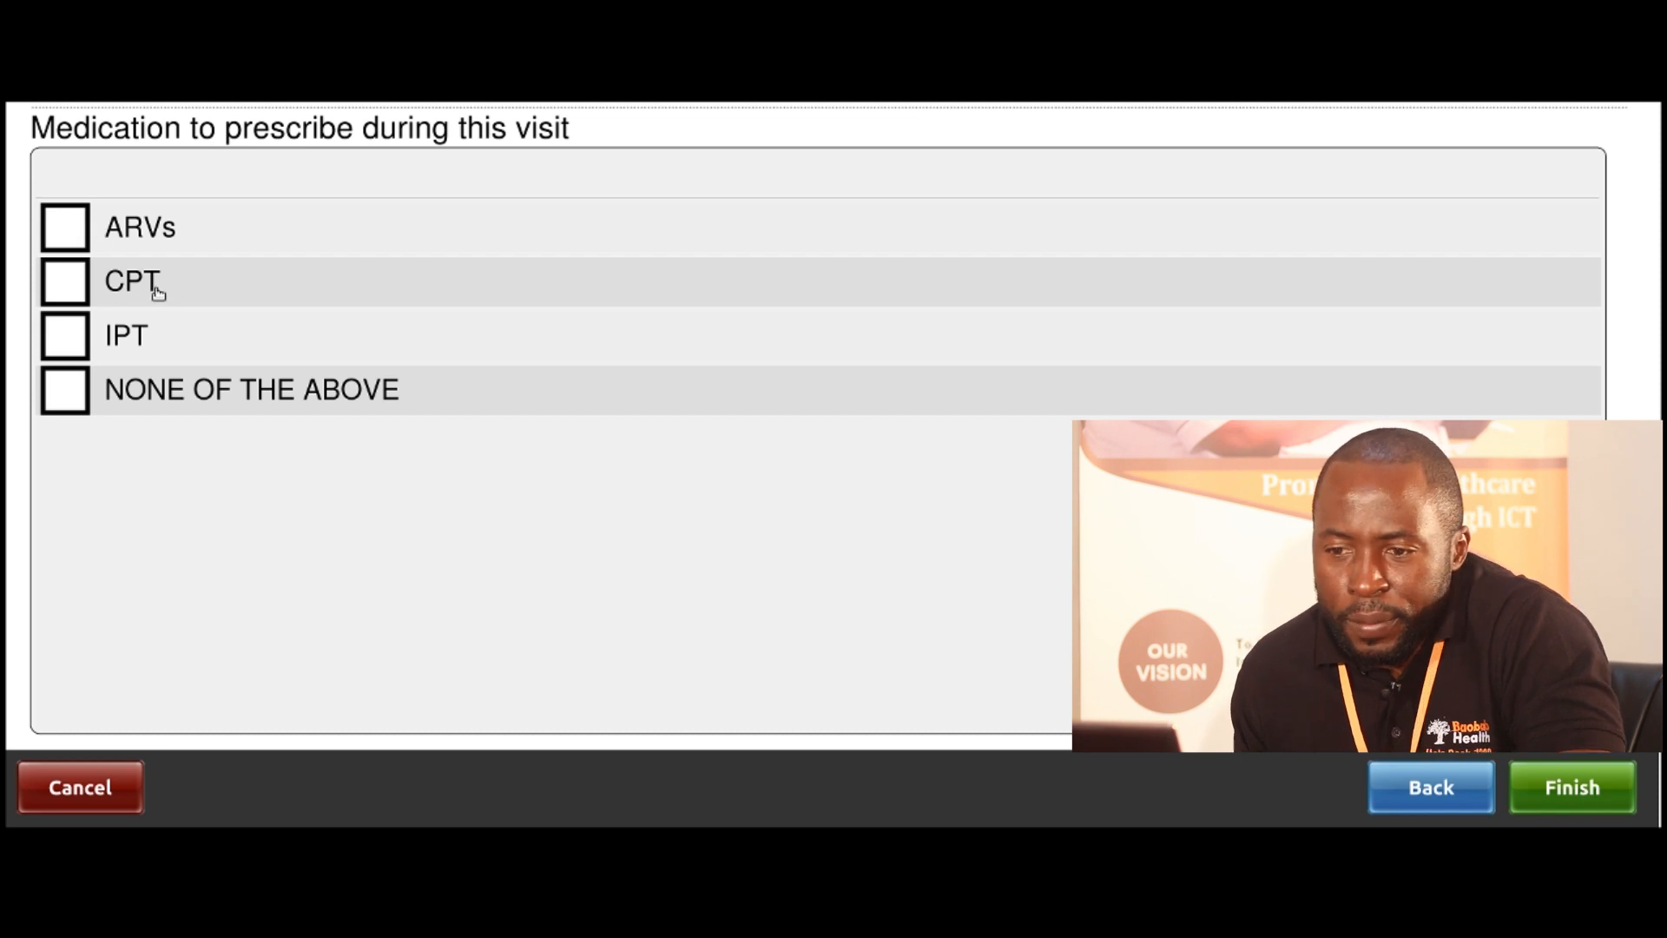
# Tick ARVs and CPT as this visit's medications and save the consultation
pyautogui.click(79, 236)
pyautogui.click(84, 294)
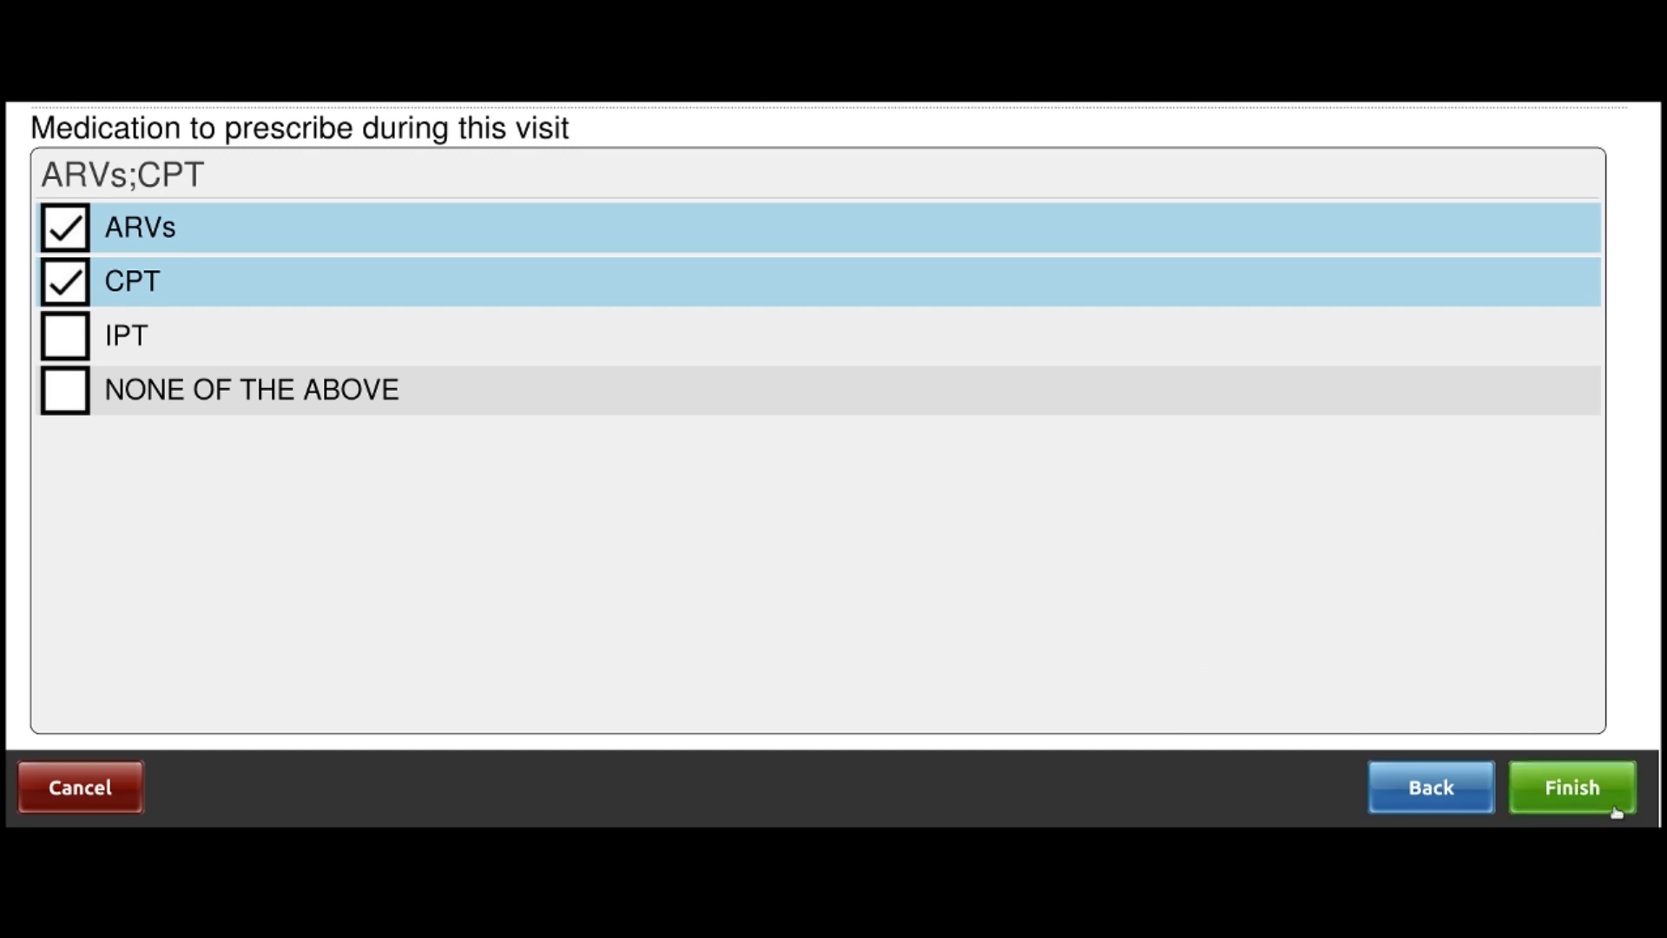
pyautogui.click(1594, 803)
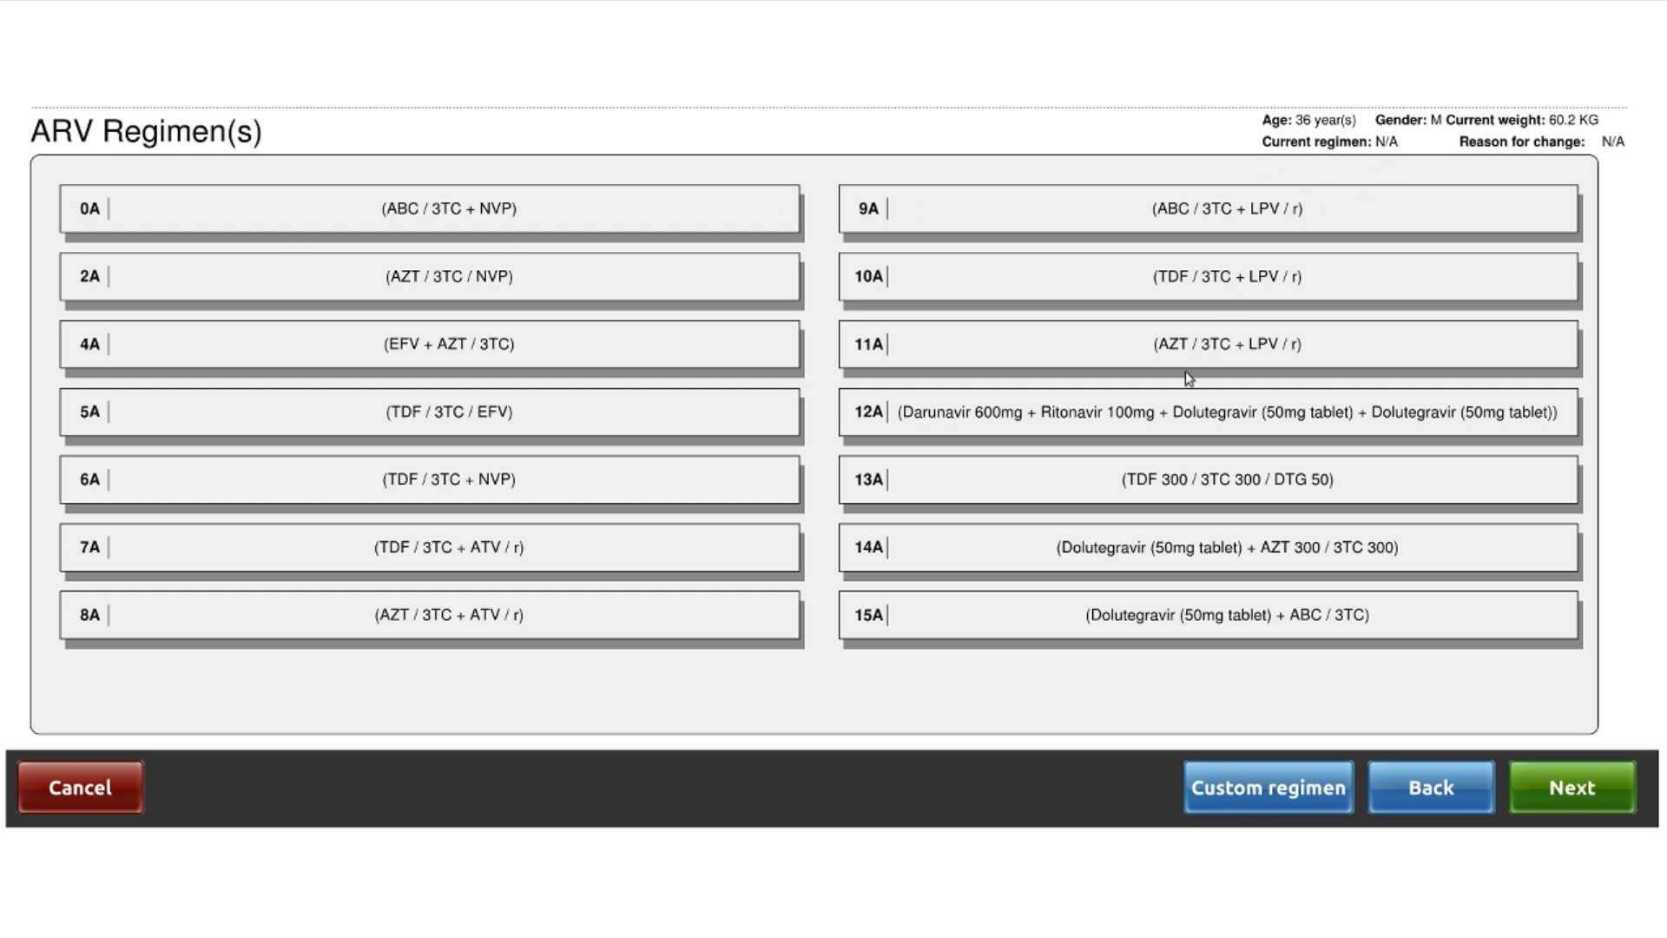
# Choose regimen 13A (TDF 300 / 3TC 300 / DTG 50) and accept it with Cotrimoxazole 960mg
pyautogui.click(1197, 489)
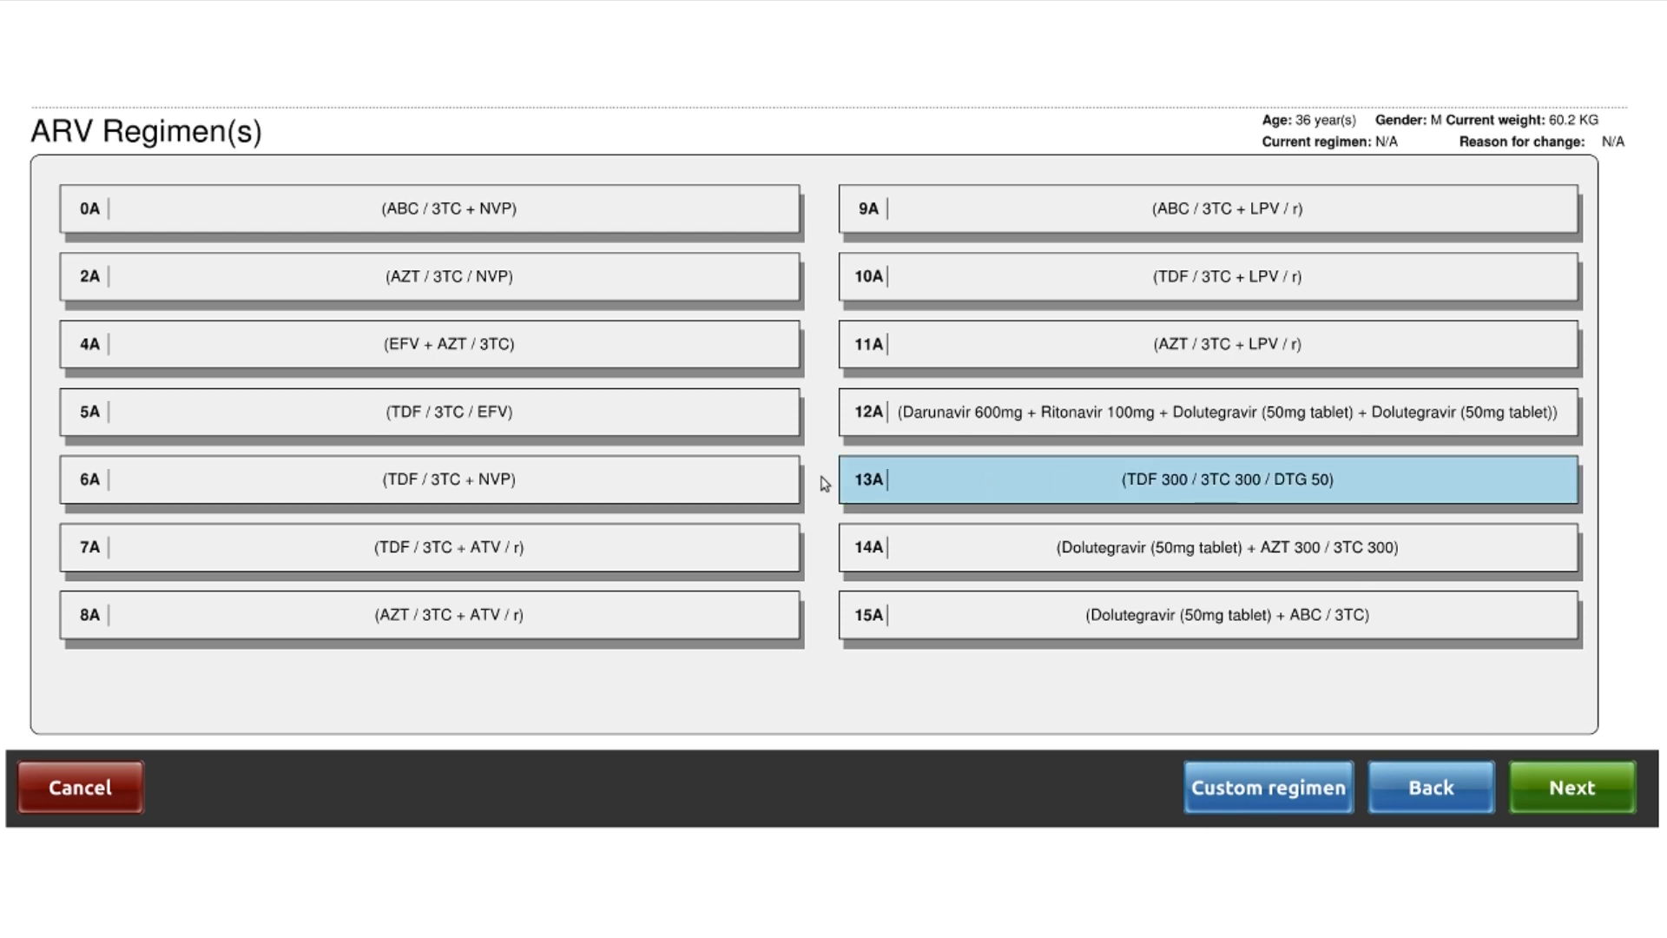
pyautogui.click(1565, 785)
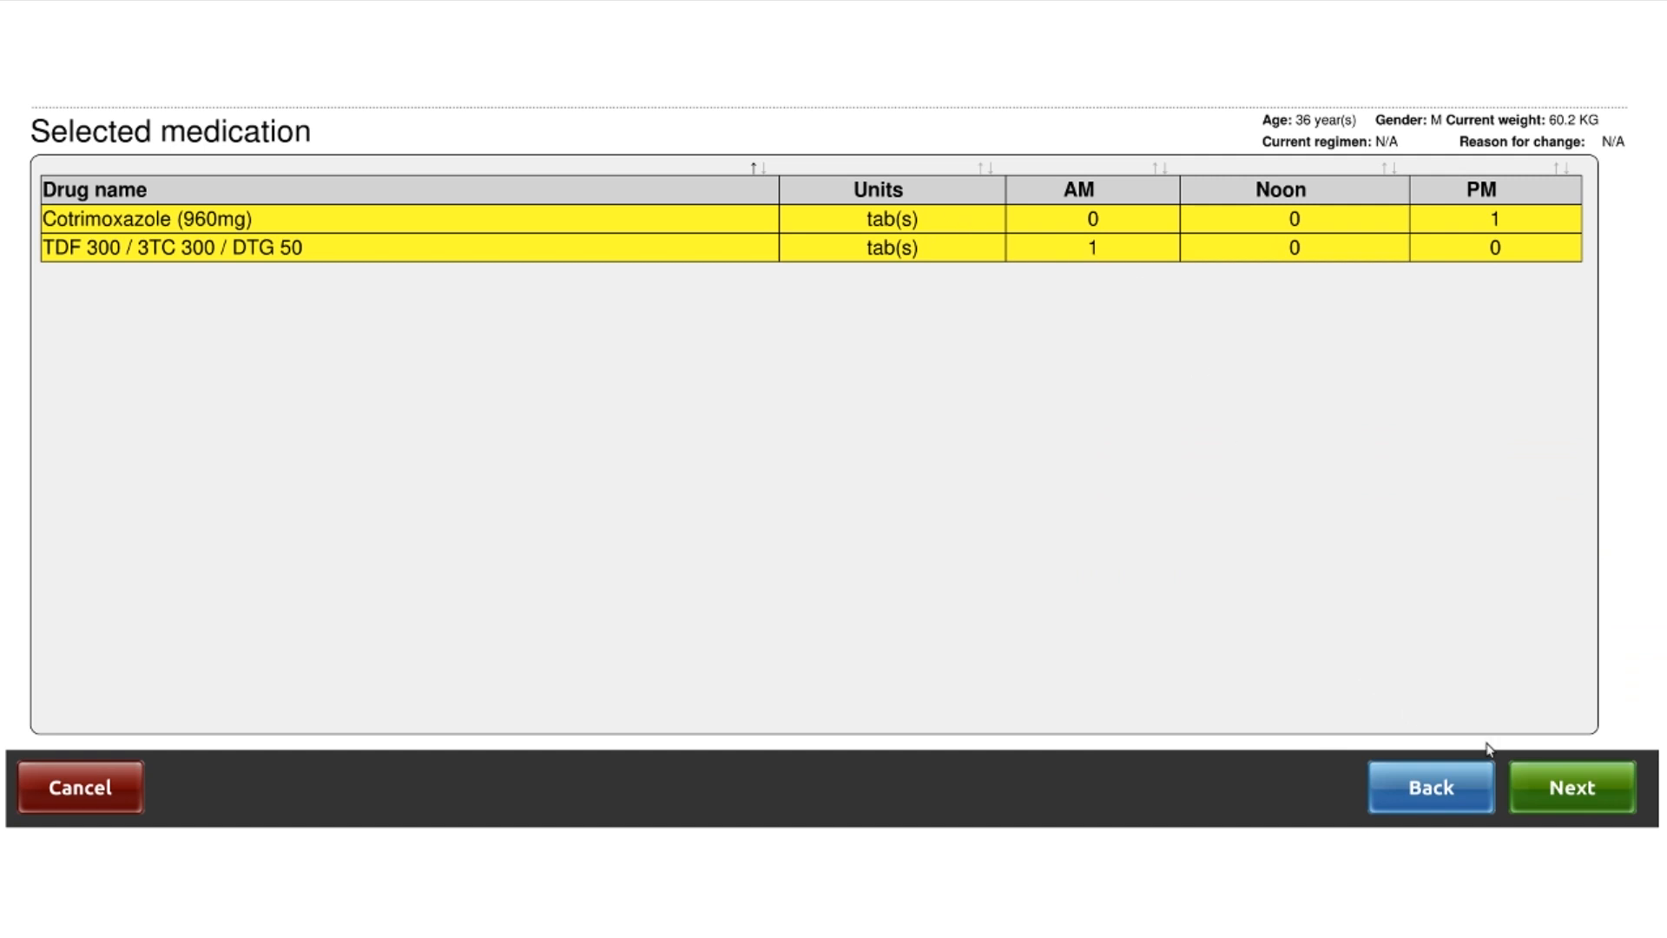
pyautogui.click(1560, 800)
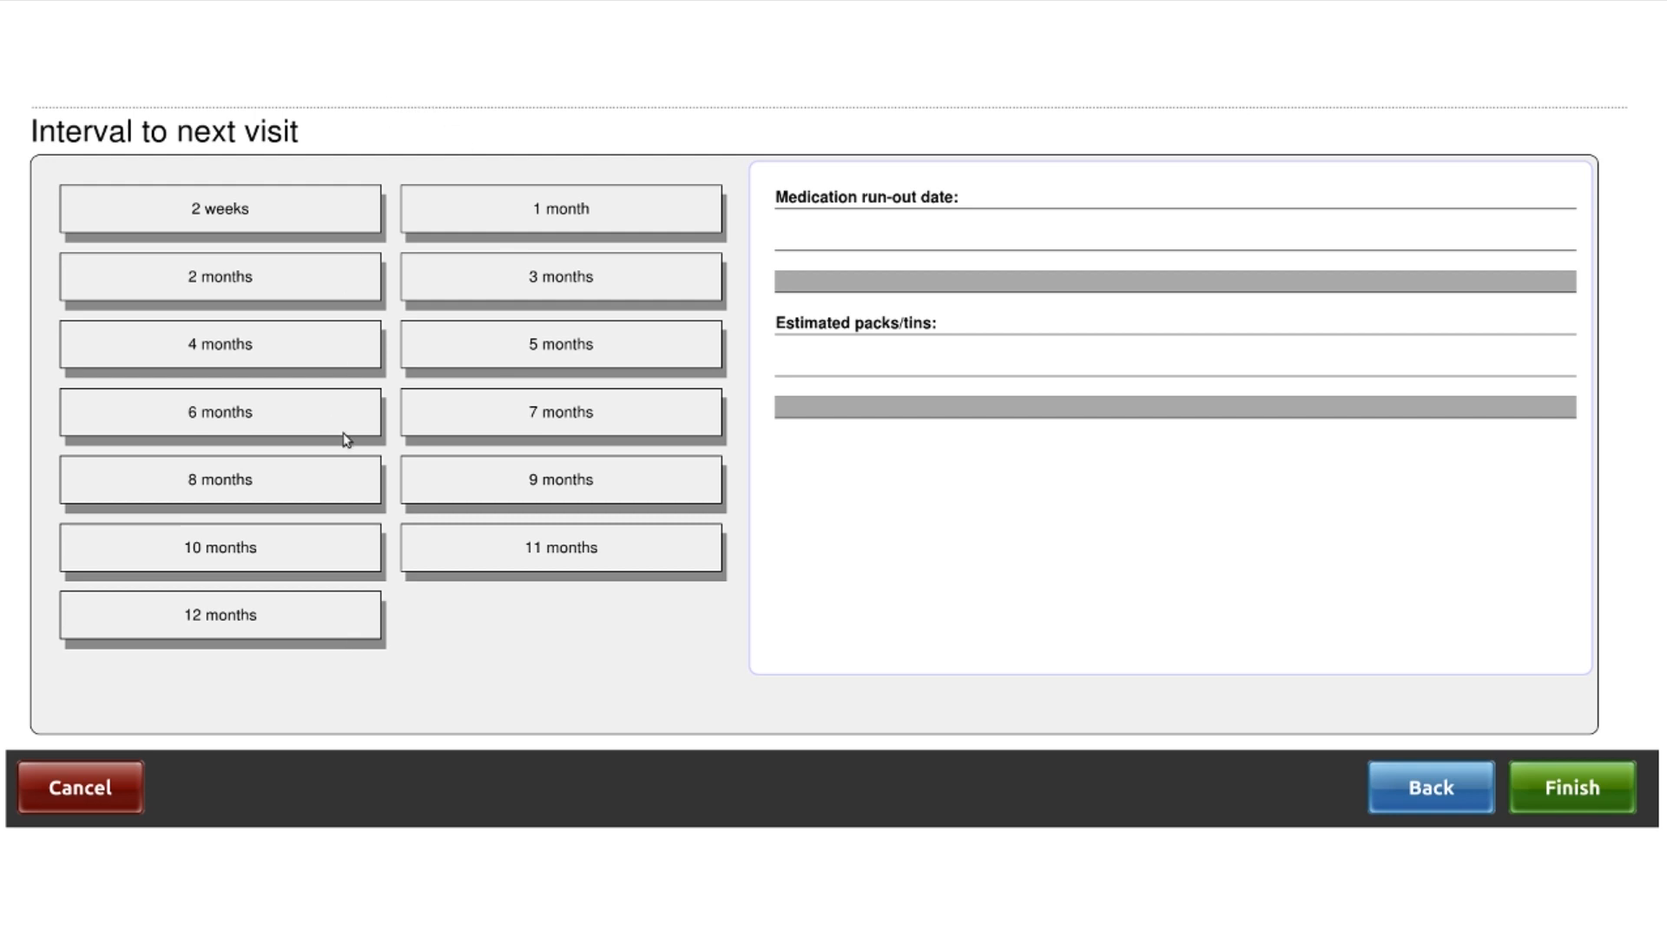
# Set a 3-month interval to the next visit and finish the prescription
pyautogui.click(562, 284)
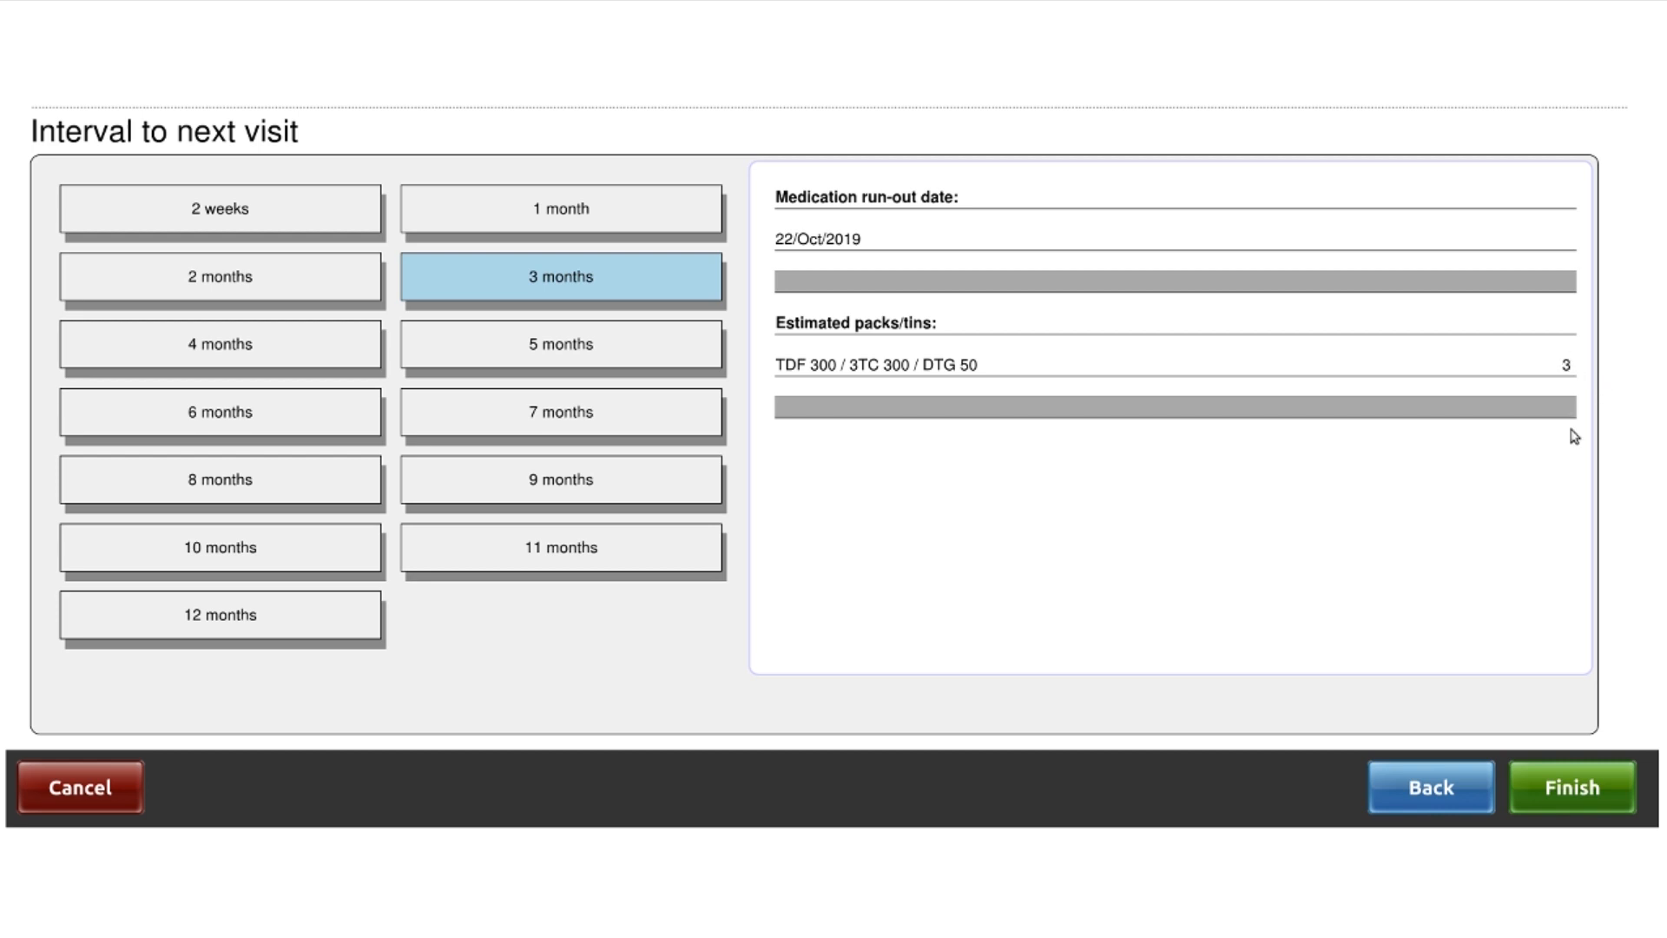
pyautogui.click(1572, 799)
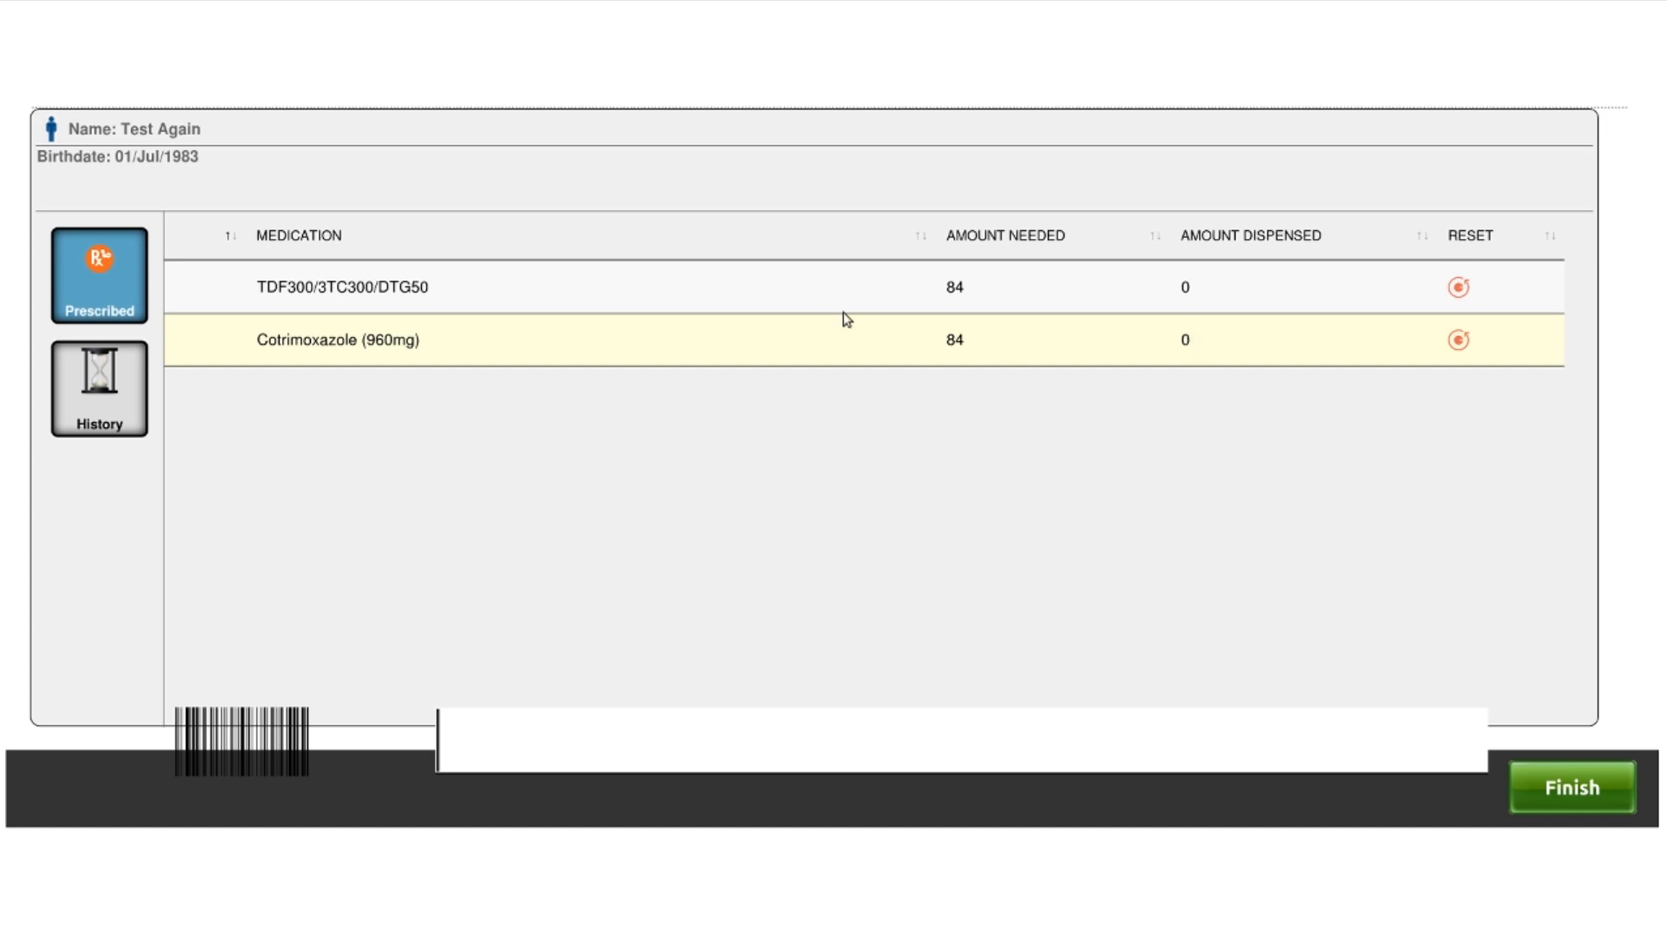
# Dispense 90 of TDF300/3TC300/DTG50
pyautogui.click(352, 291)
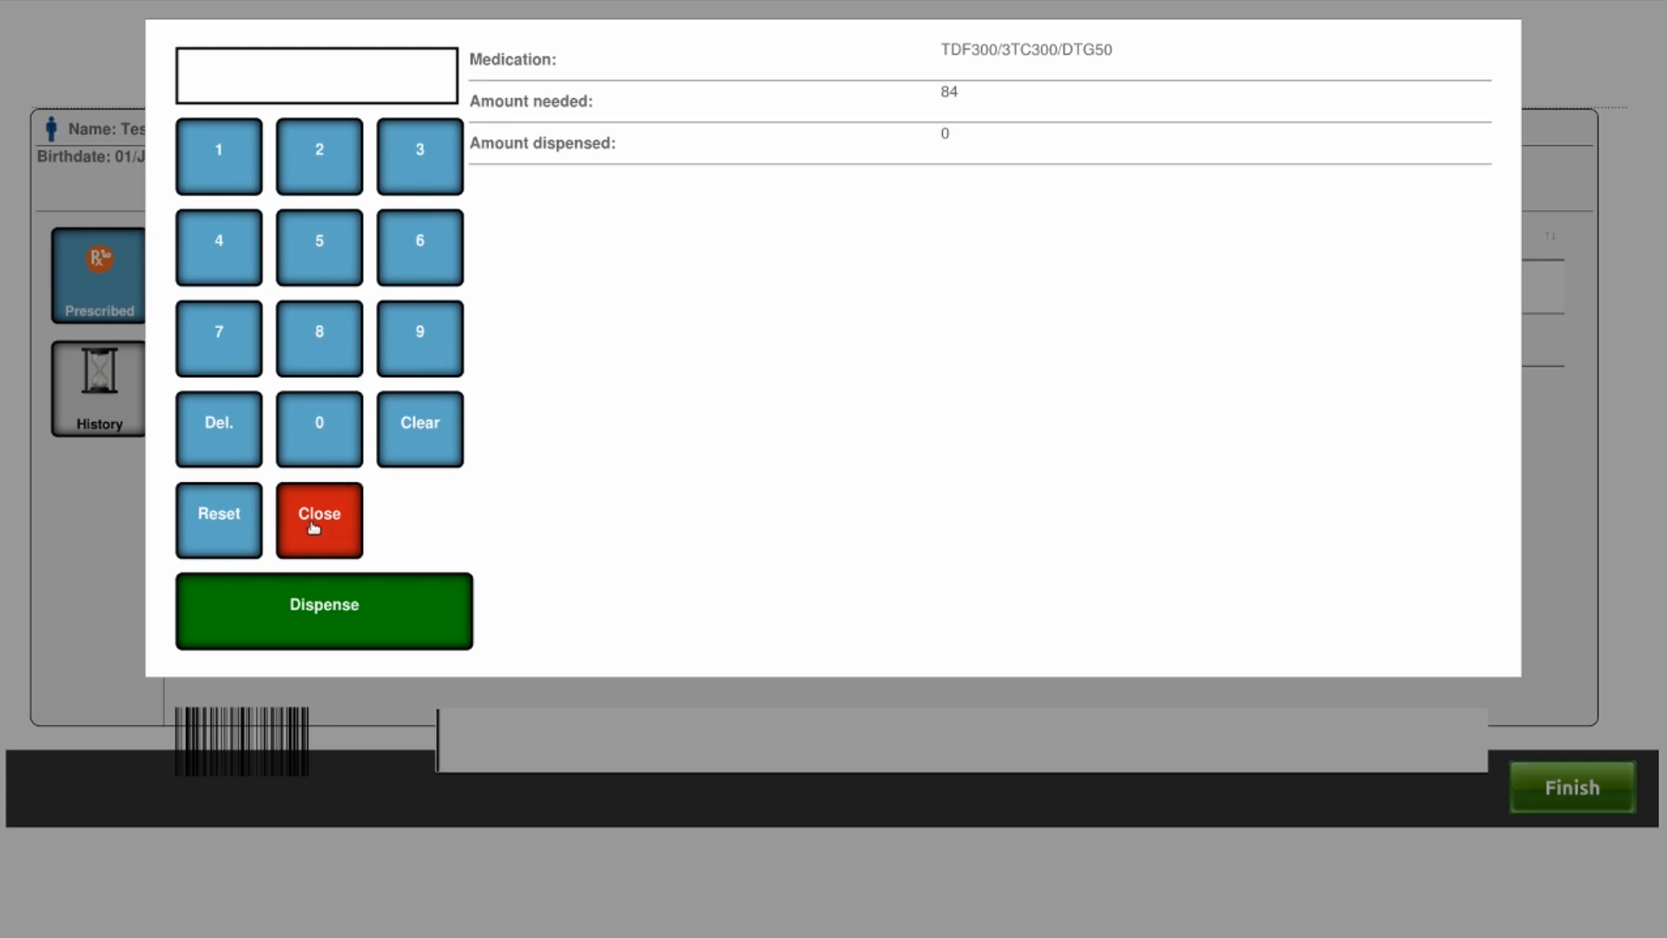
pyautogui.click(416, 375)
pyautogui.click(358, 433)
pyautogui.click(375, 613)
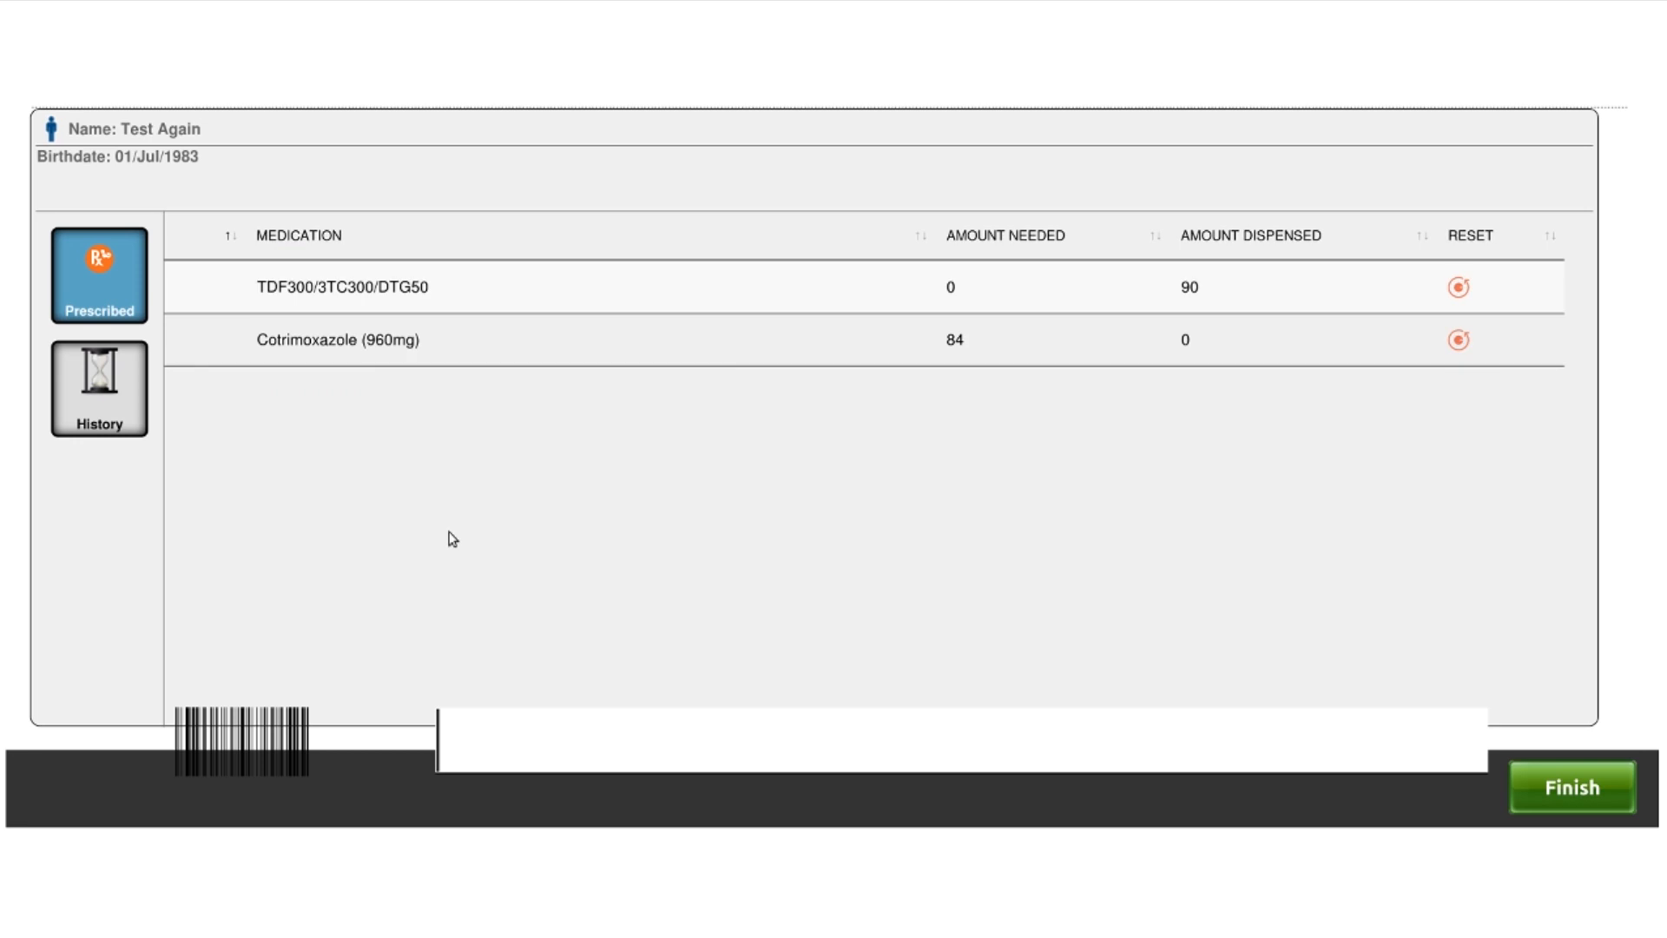
# Dispense 90 of Cotrimoxazole (960mg)
pyautogui.click(337, 339)
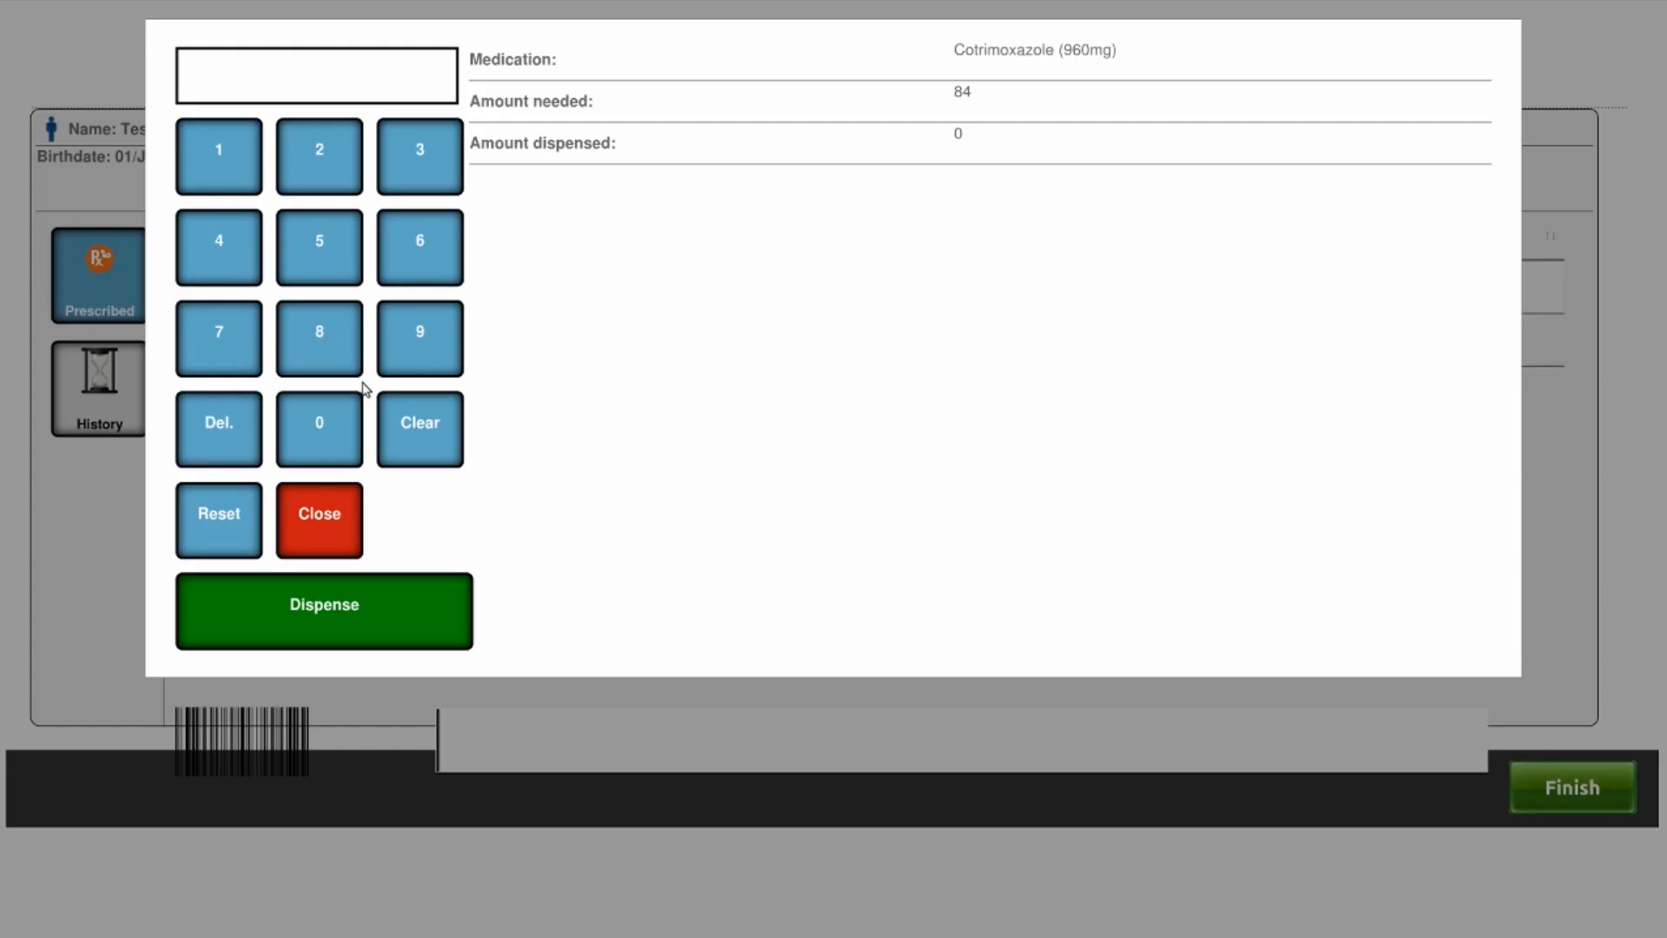
pyautogui.click(405, 362)
pyautogui.click(320, 445)
pyautogui.click(358, 641)
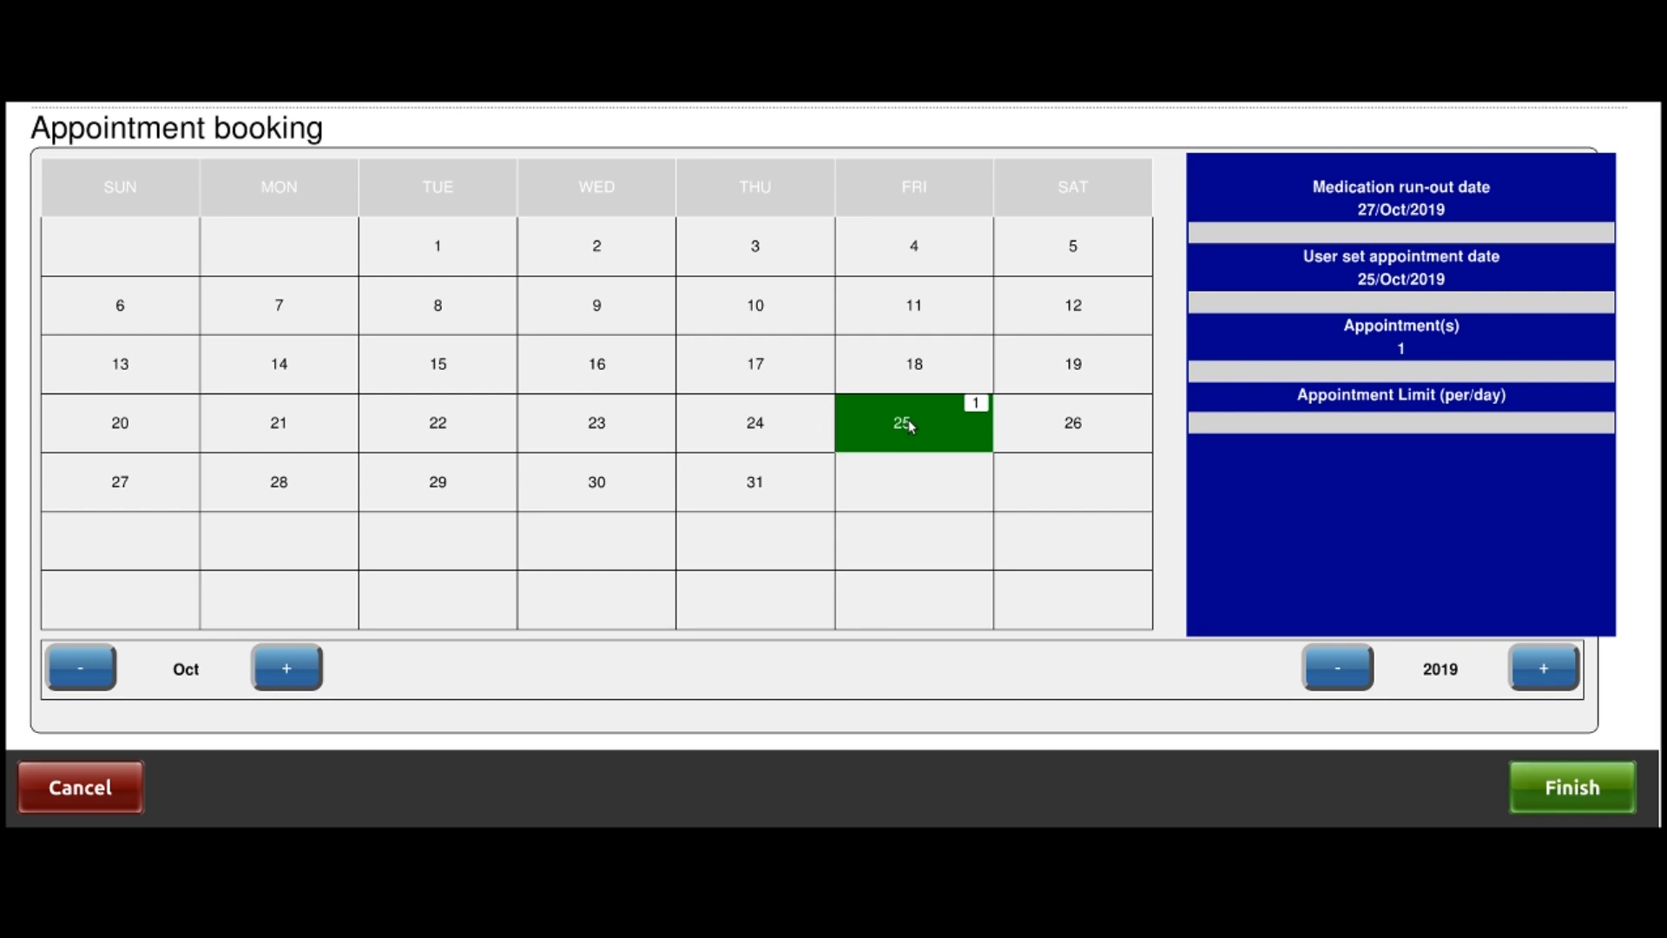
# Try 24, 23, 22, 17 and 28 Oct, reject the run-out date, and save 25 Oct
pyautogui.click(723, 421)
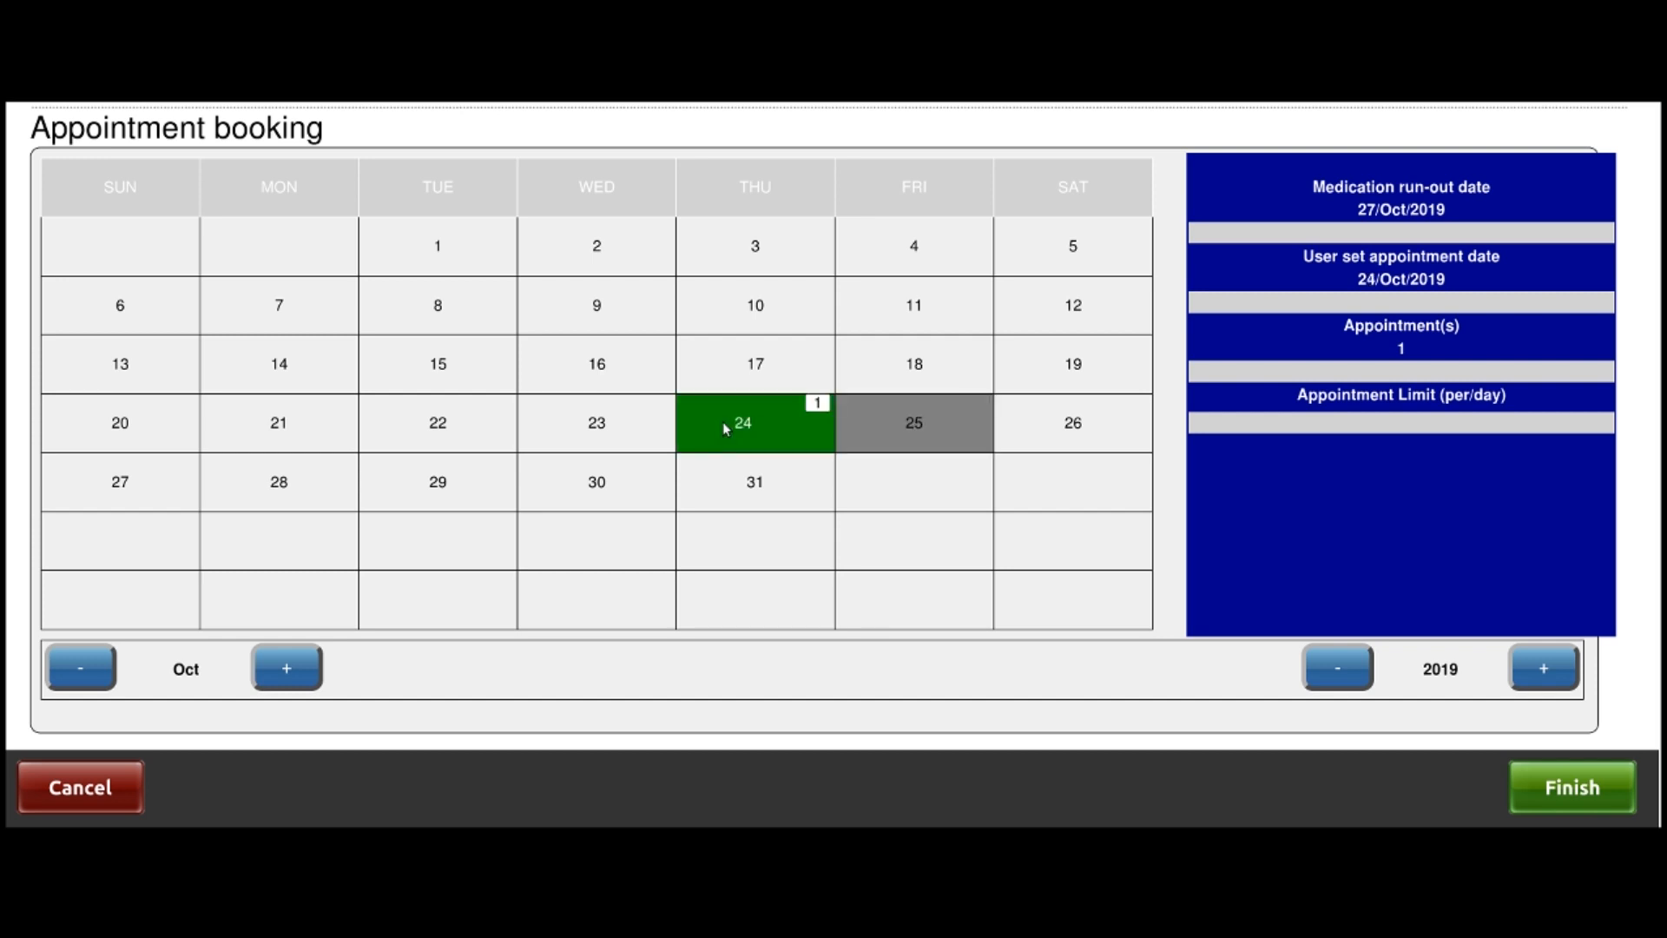
pyautogui.click(545, 423)
pyautogui.click(463, 422)
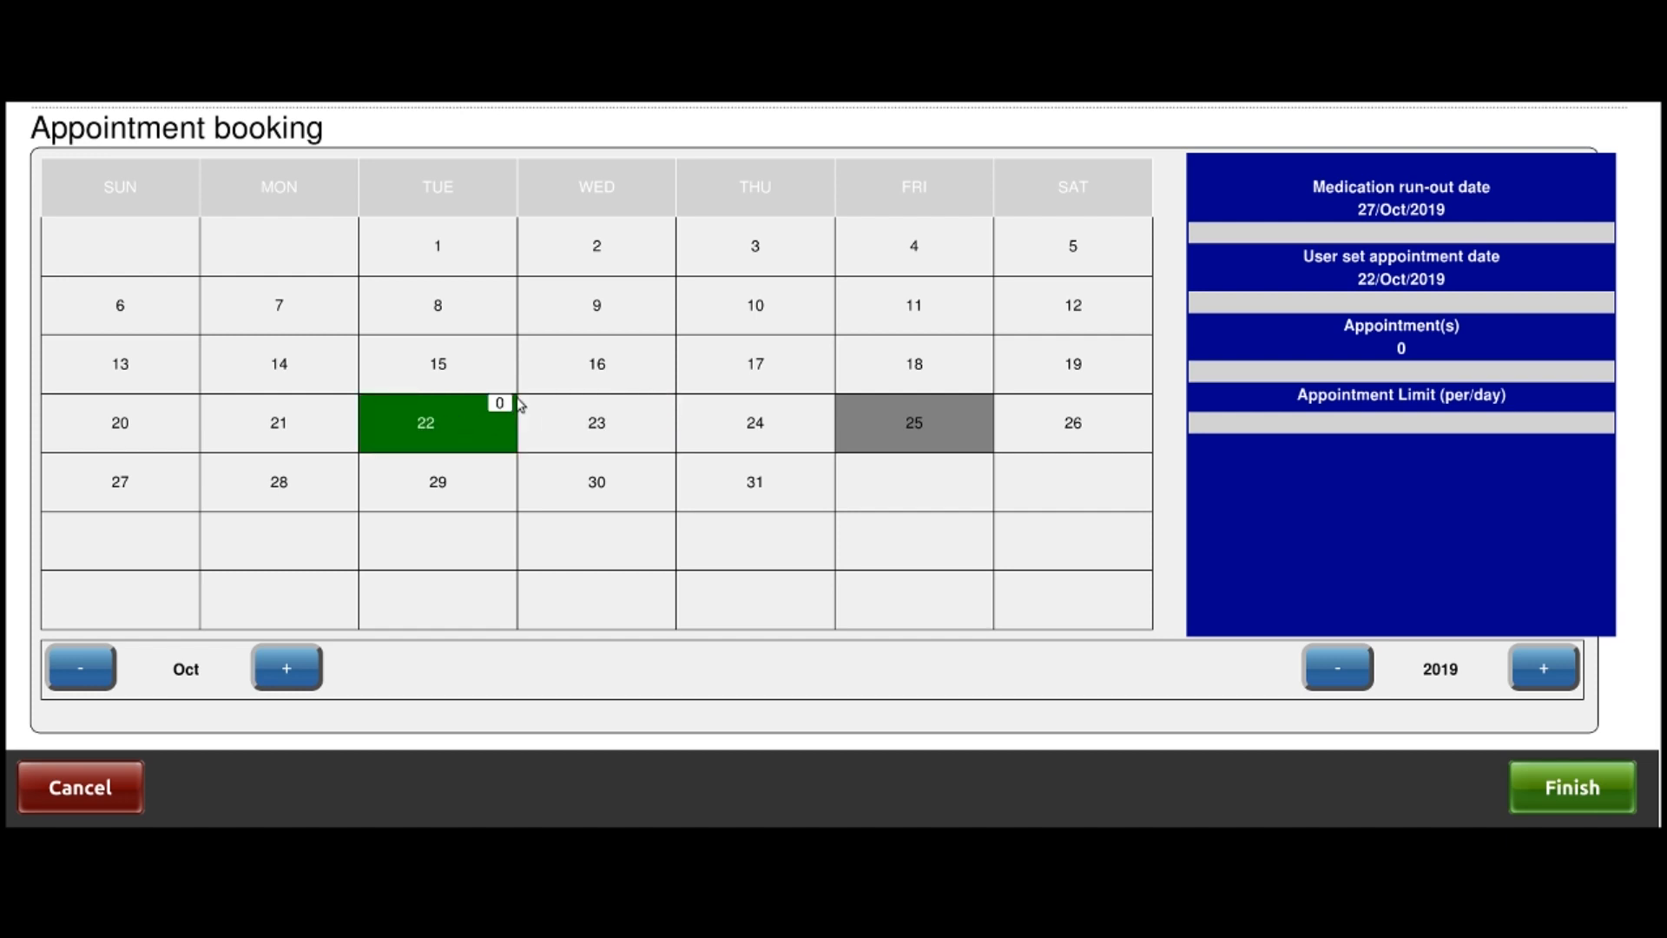
pyautogui.click(773, 379)
pyautogui.click(931, 415)
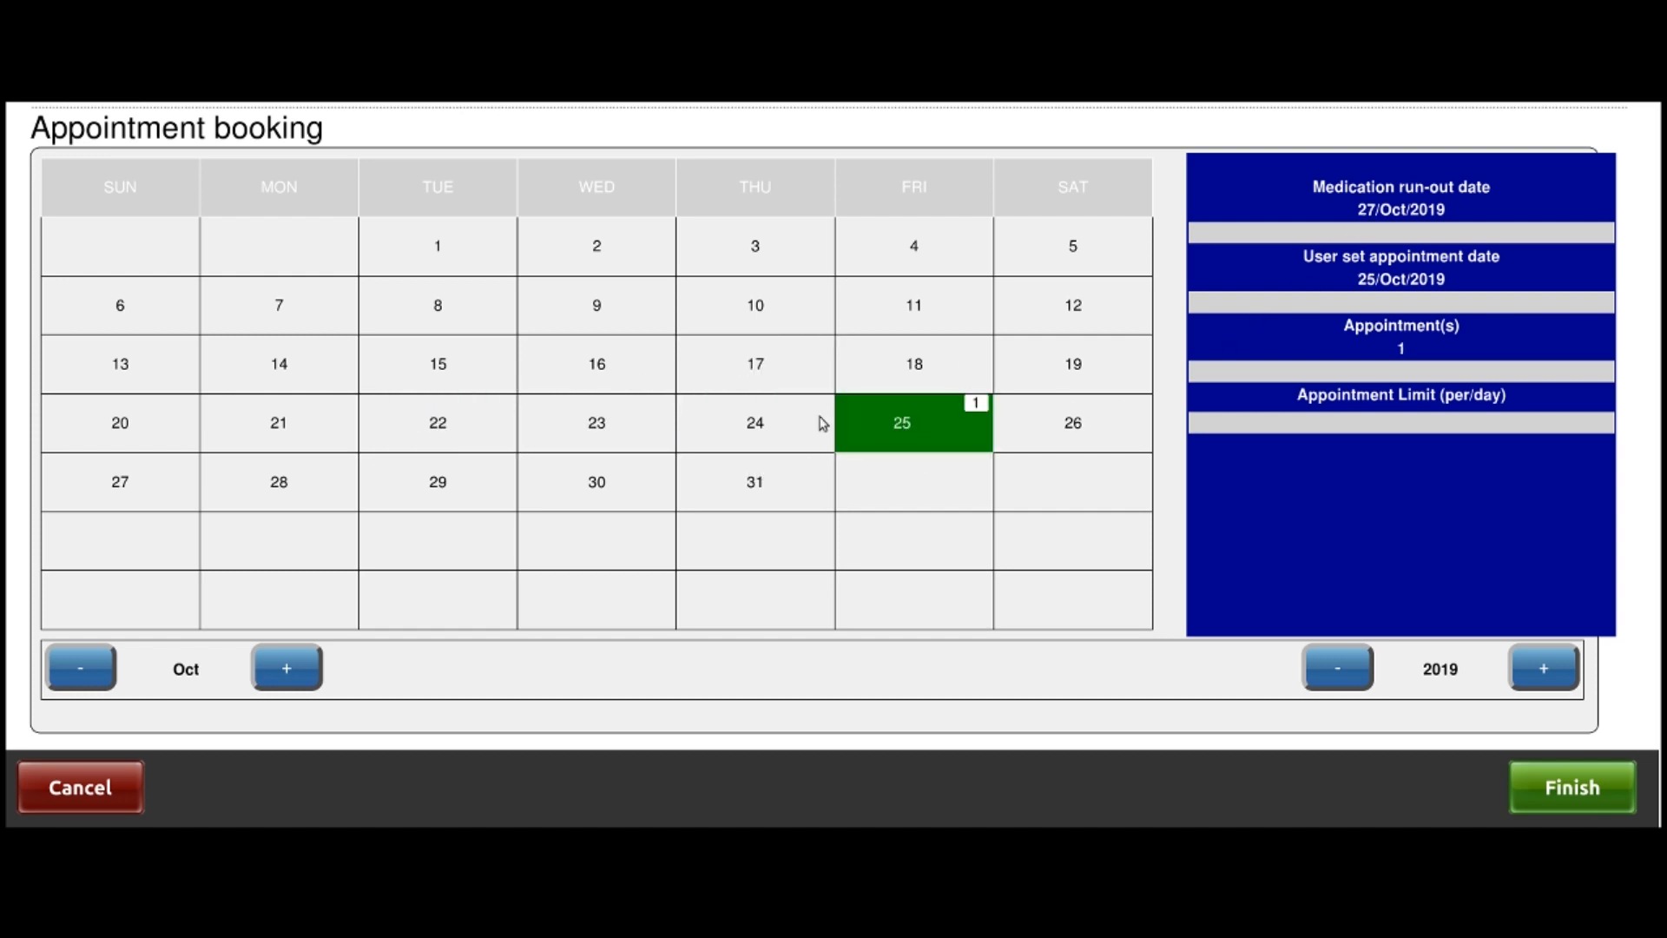
pyautogui.click(288, 487)
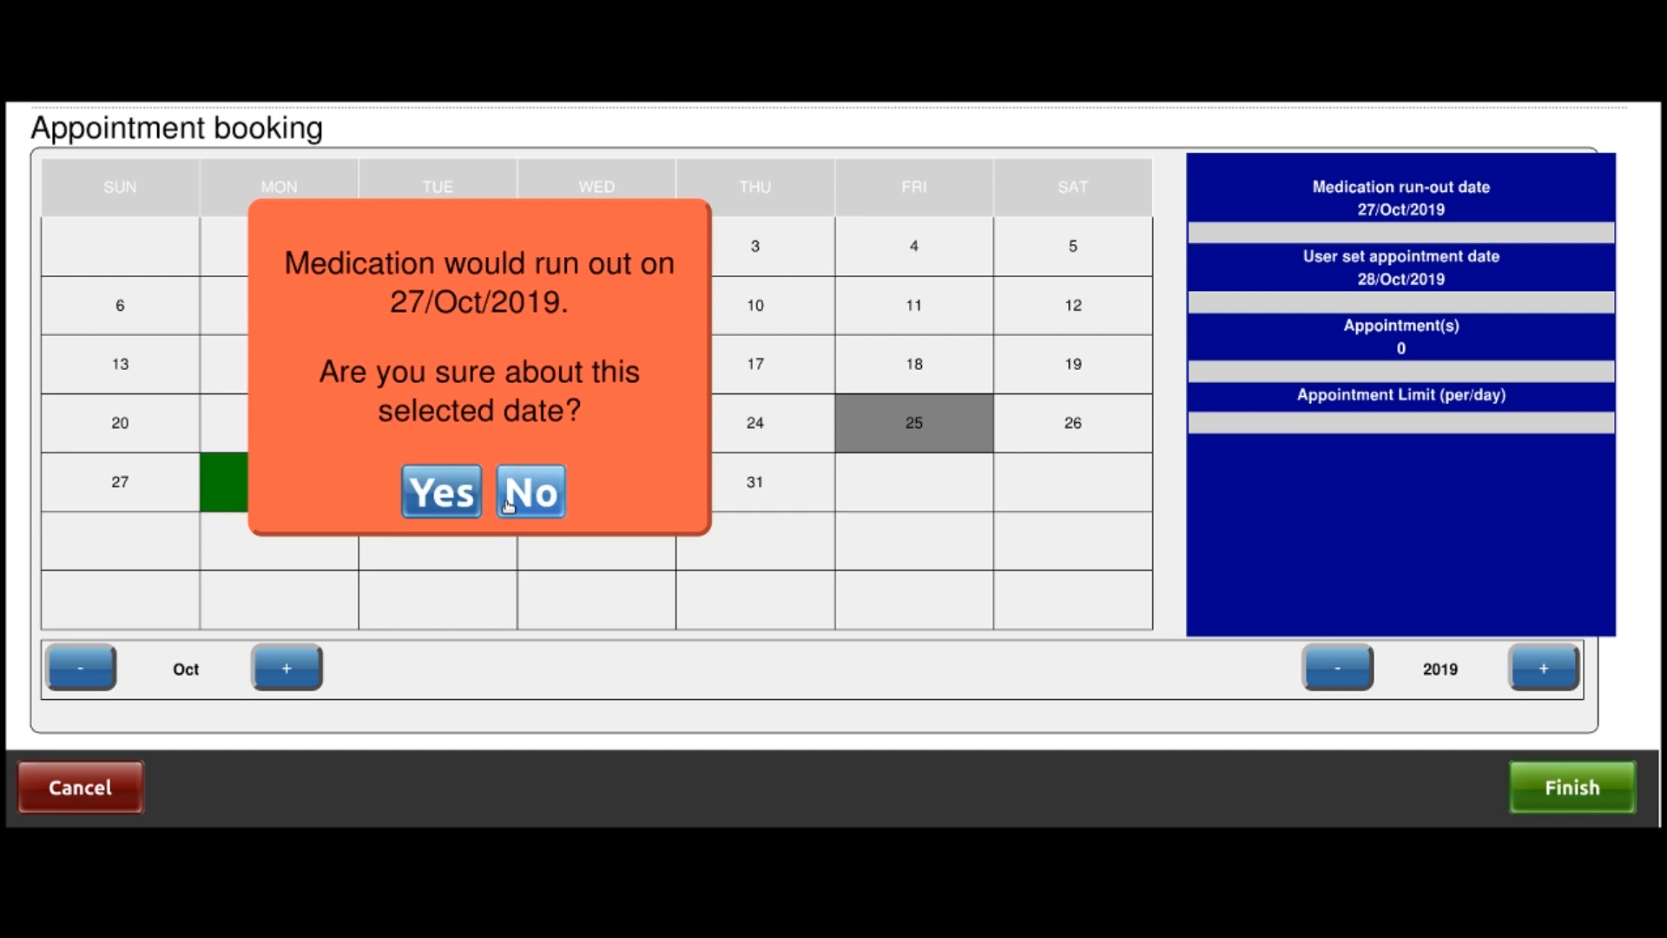
pyautogui.click(545, 498)
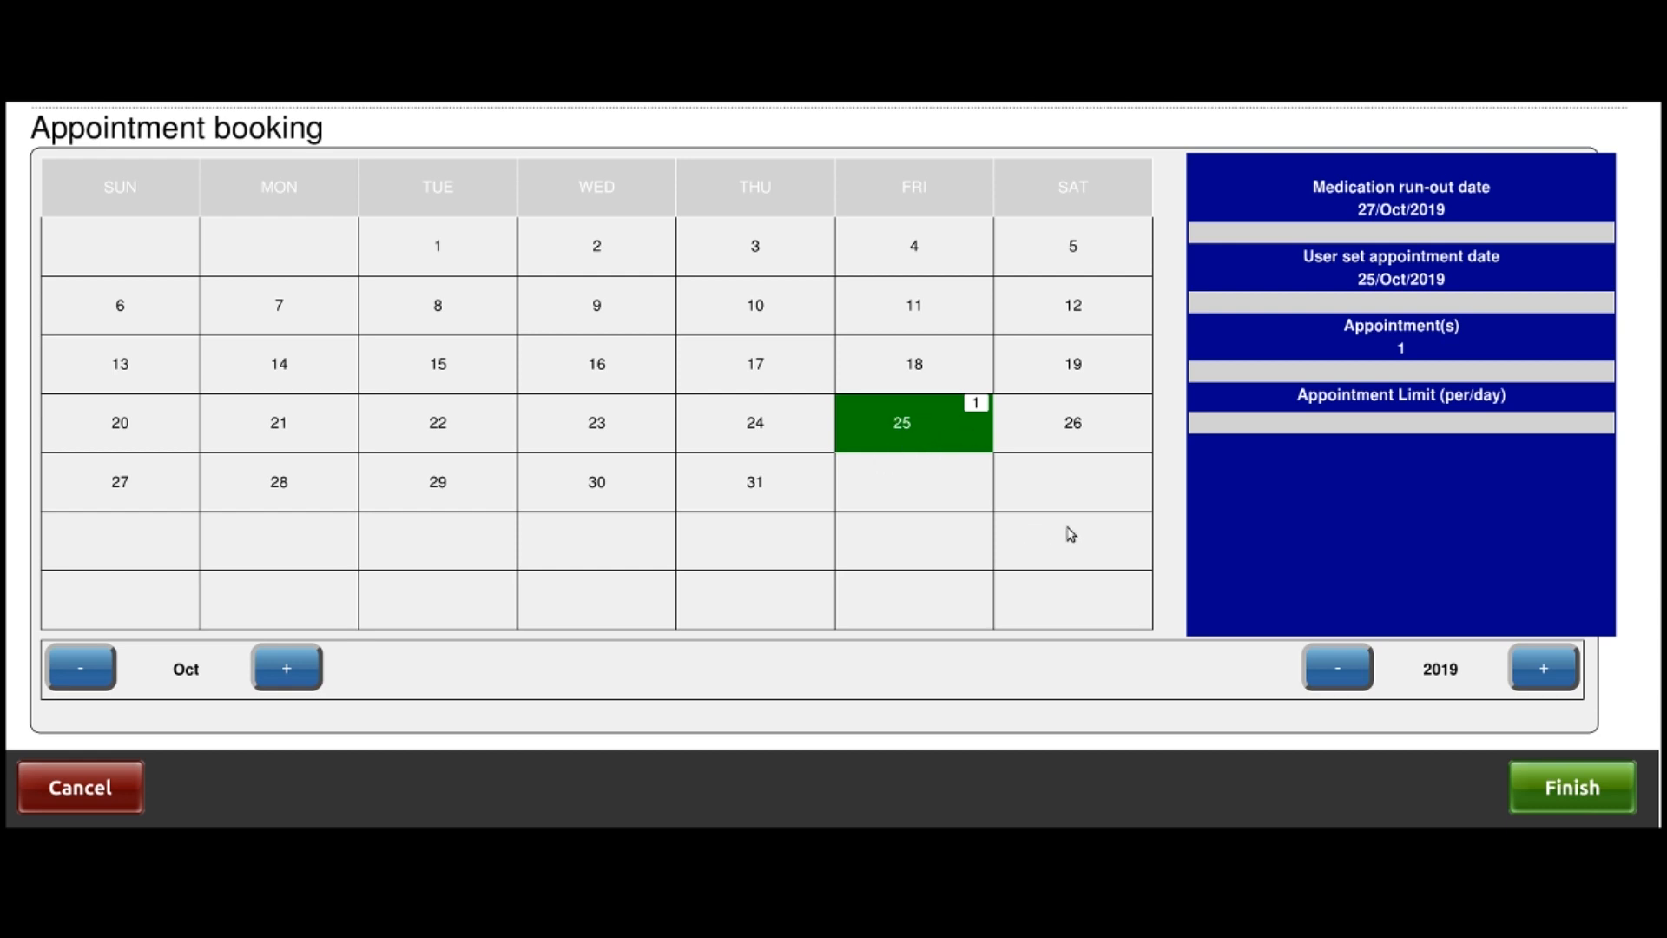
pyautogui.click(1559, 785)
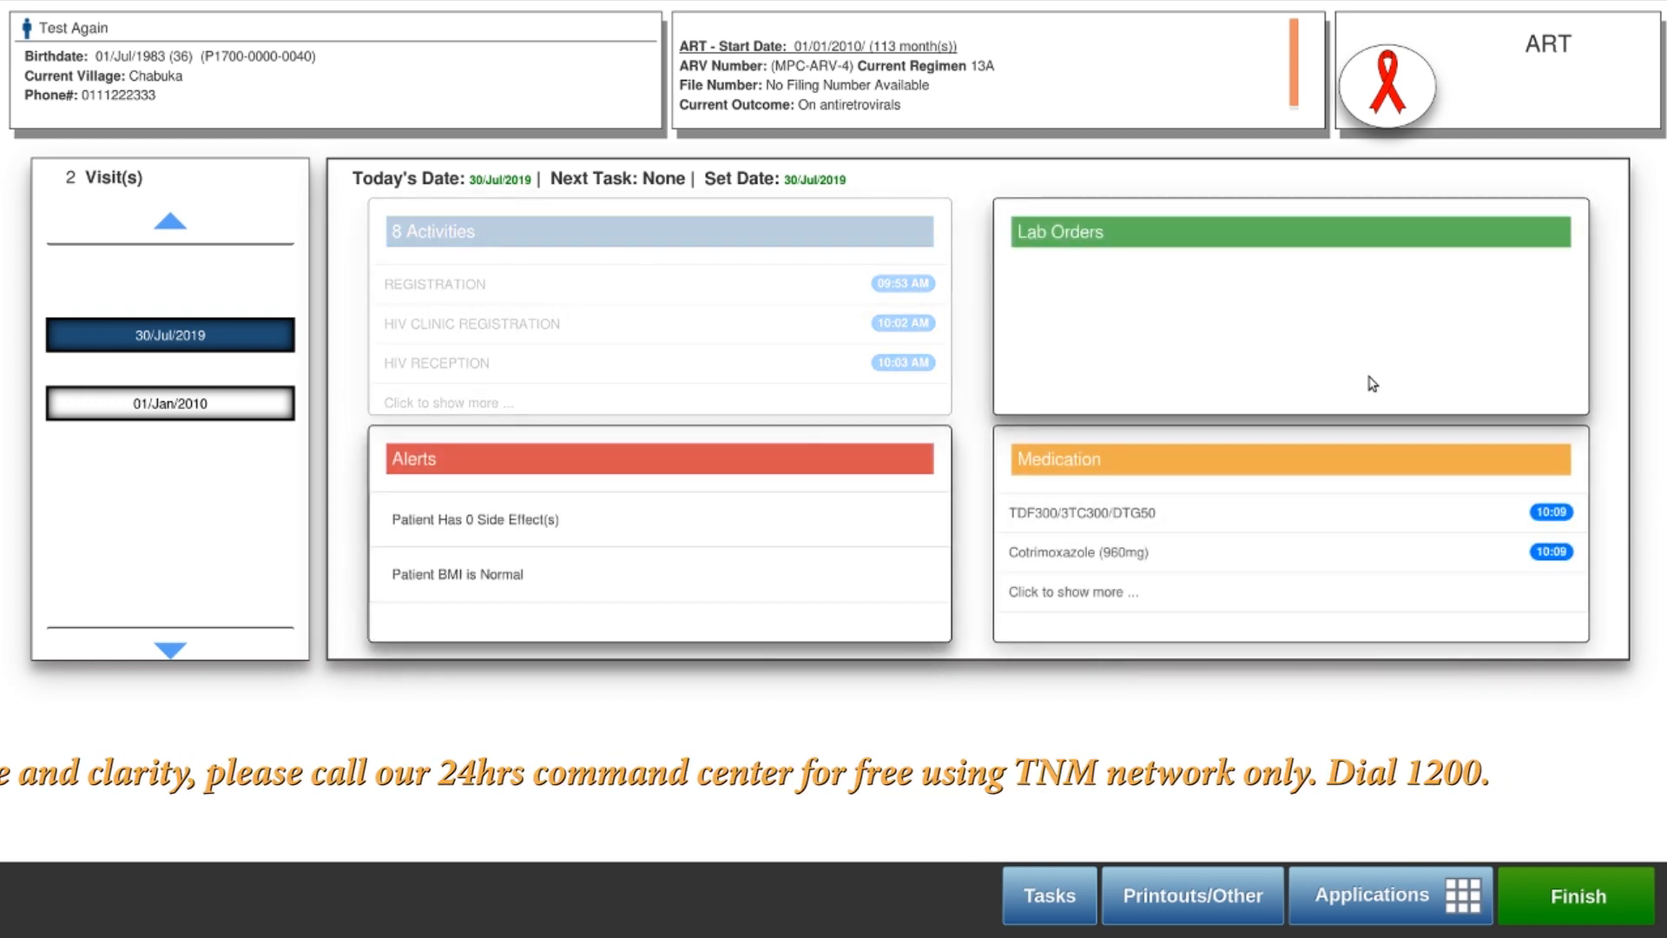
pyautogui.click(543, 305)
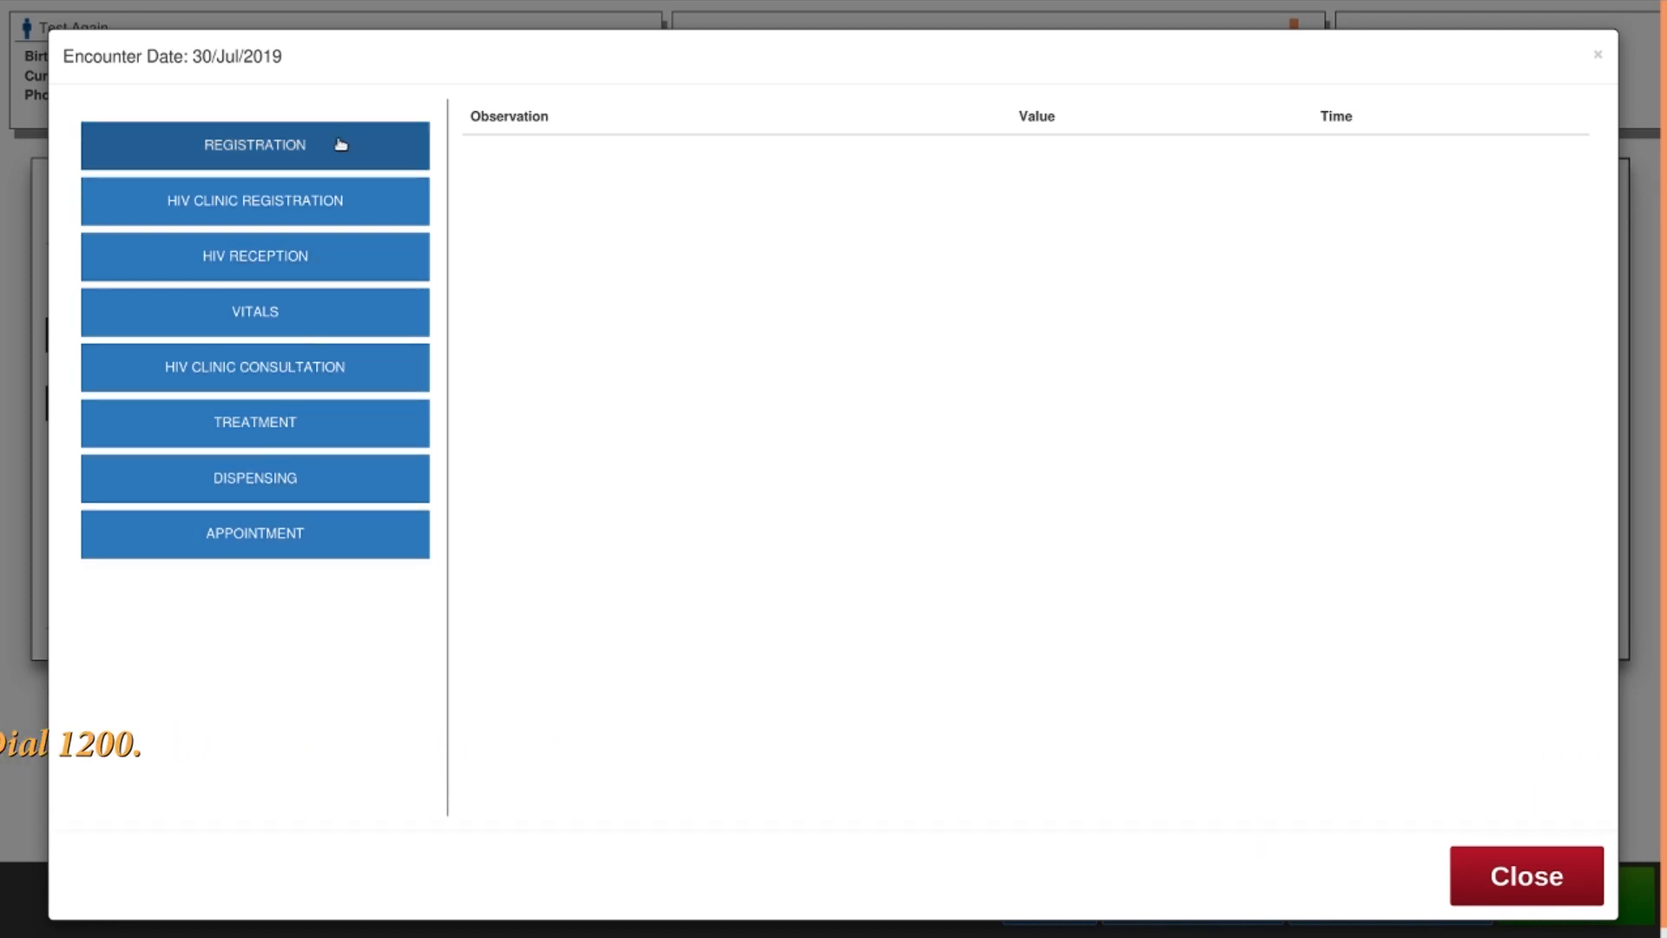
pyautogui.click(275, 152)
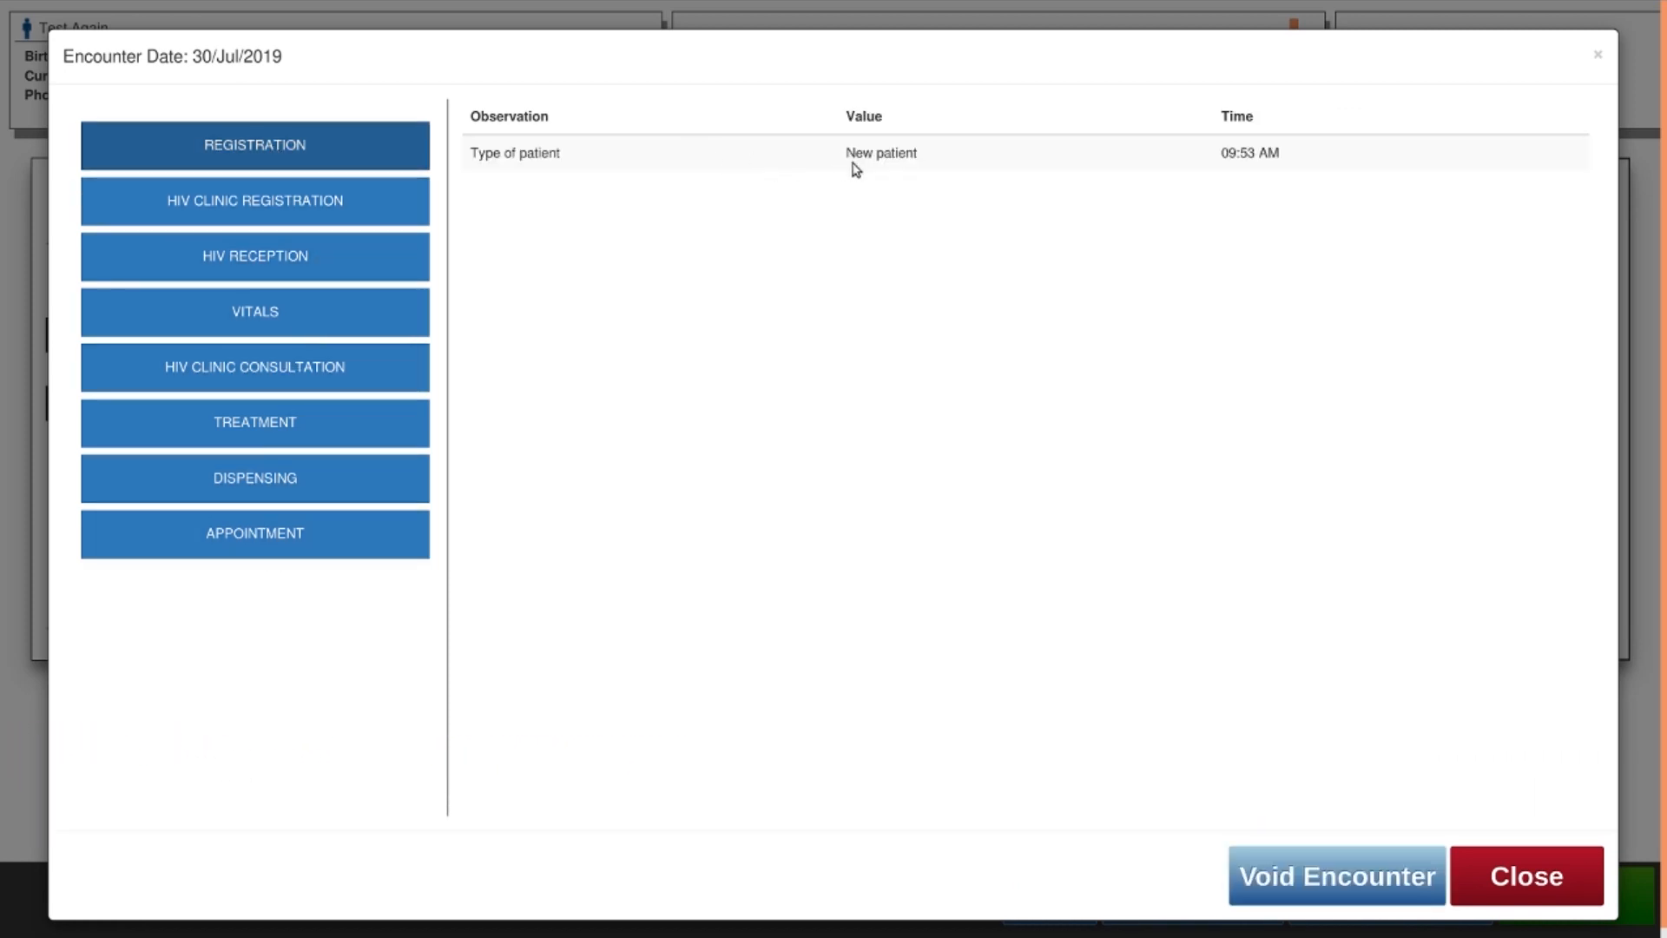
pyautogui.click(260, 215)
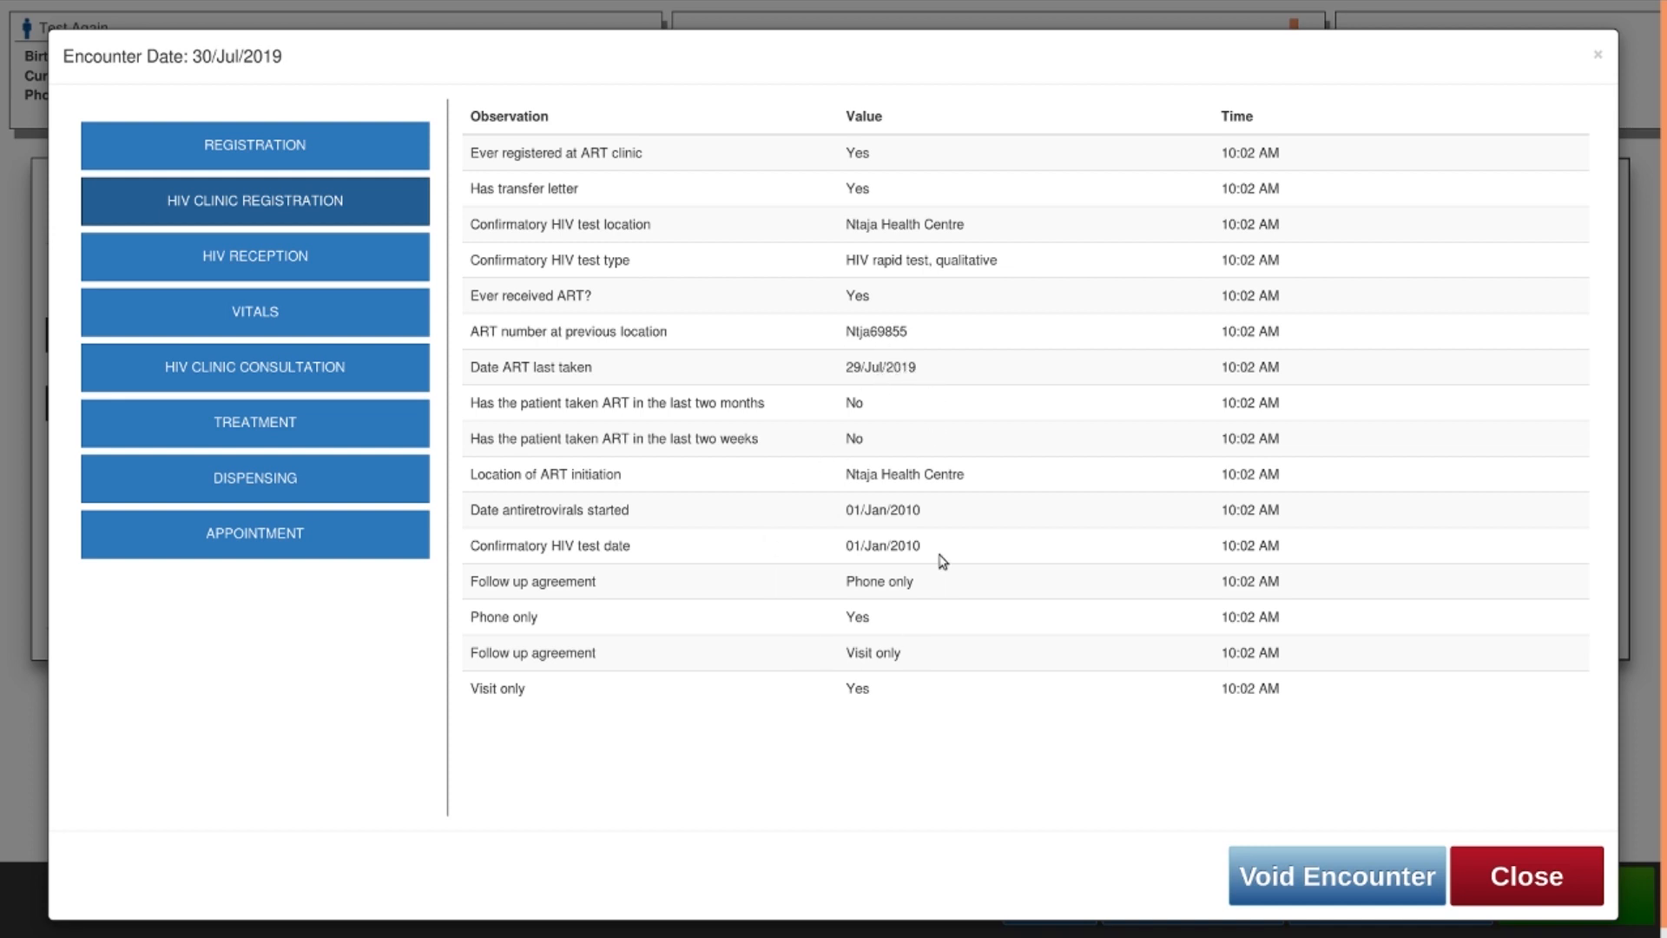
pyautogui.click(1546, 890)
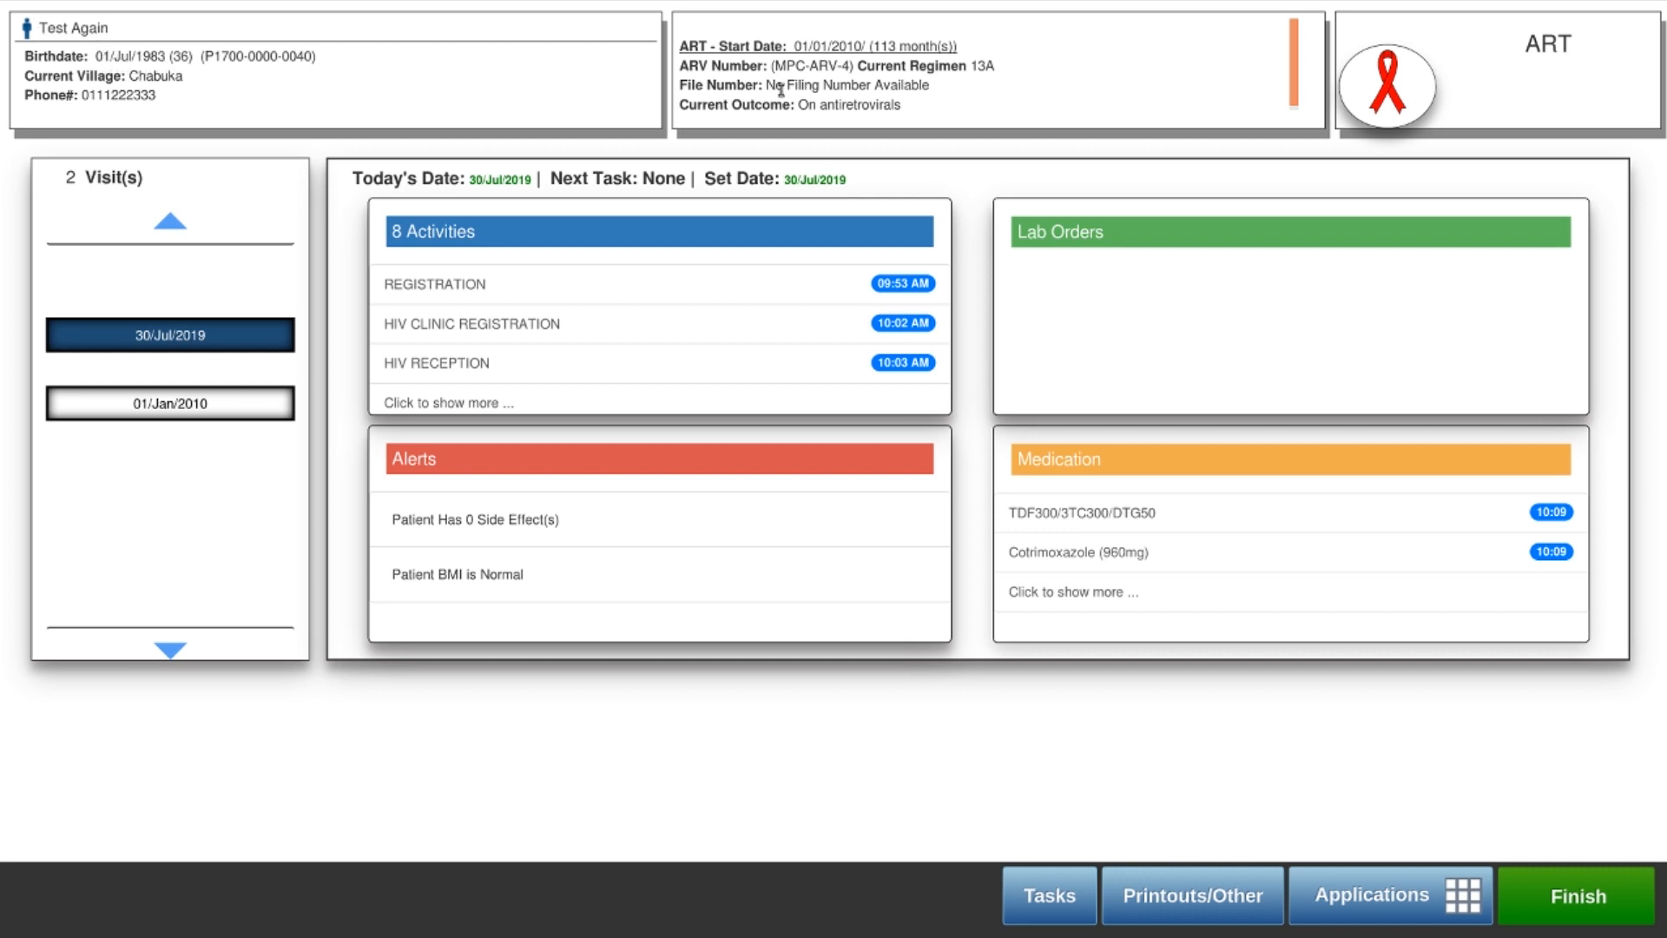
# Highlight the patient's ARV number and leave the dashboard for the ART home overview
pyautogui.moveTo(779, 66); pyautogui.dragTo(850, 67)
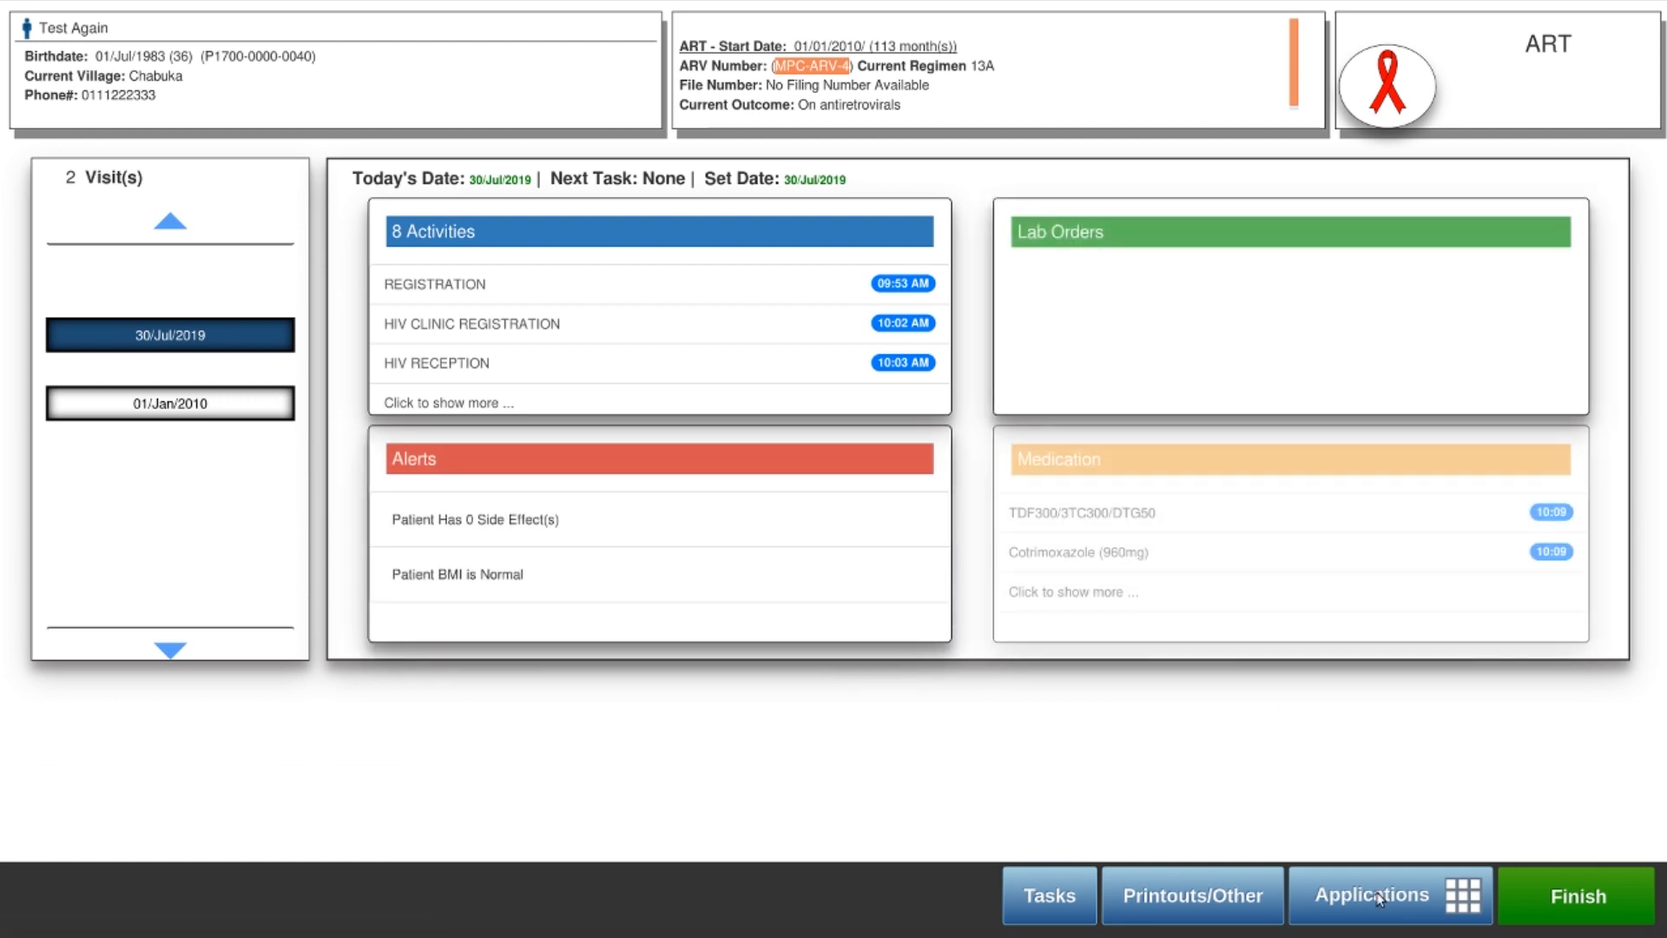
pyautogui.click(1609, 914)
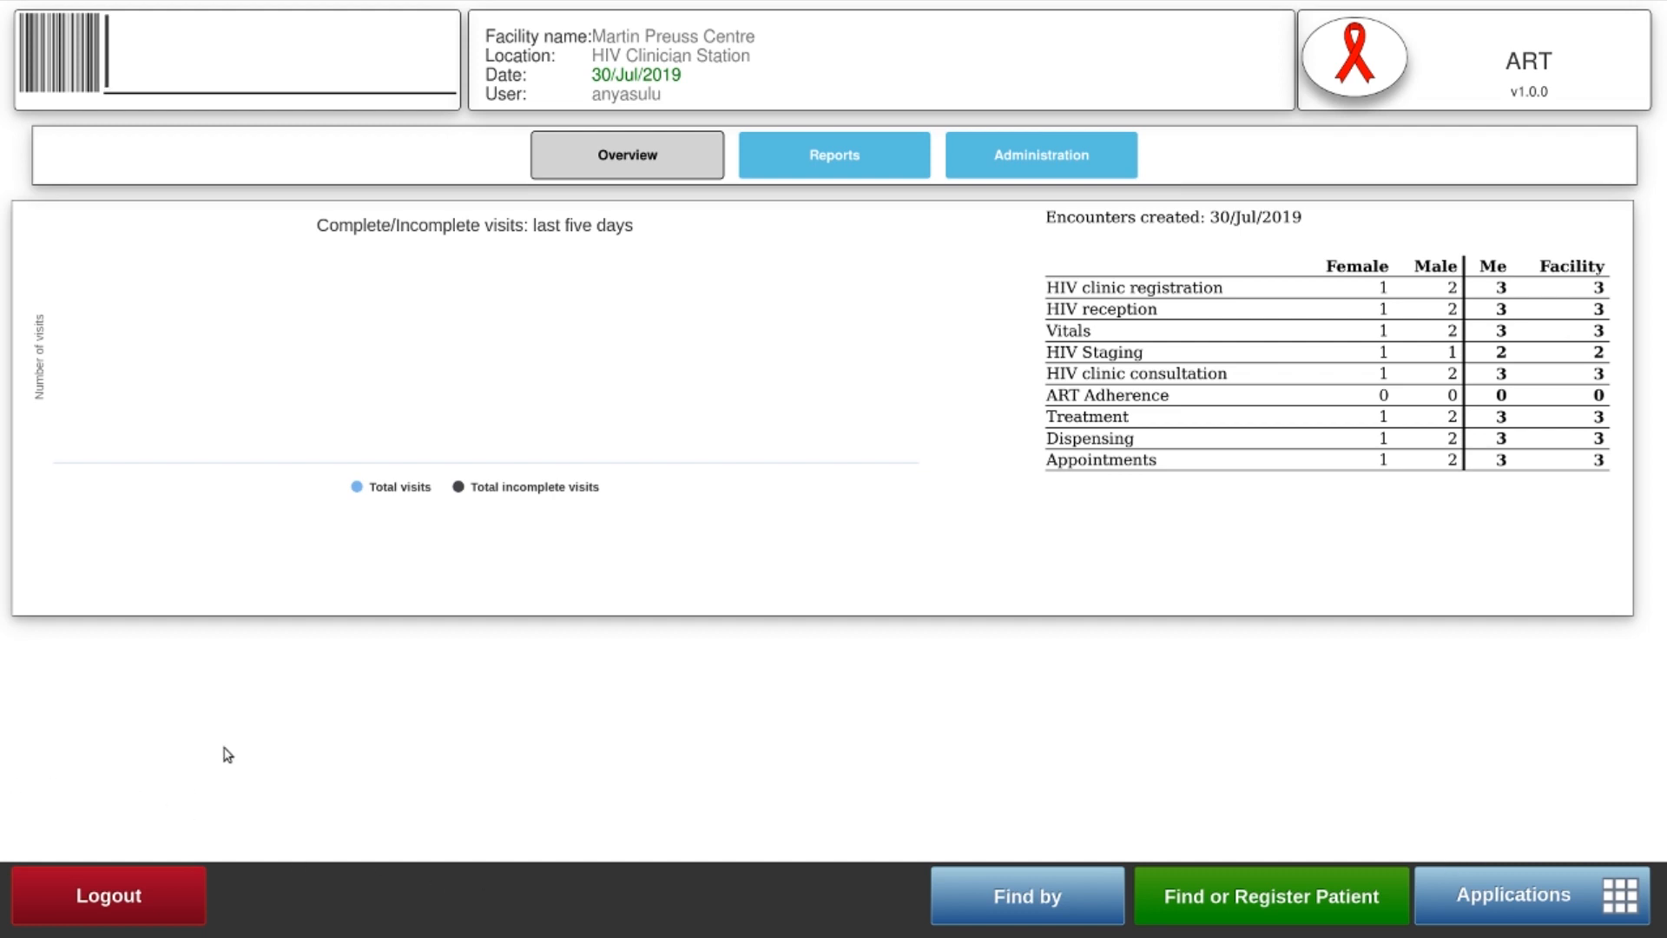
pyautogui.click(118, 908)
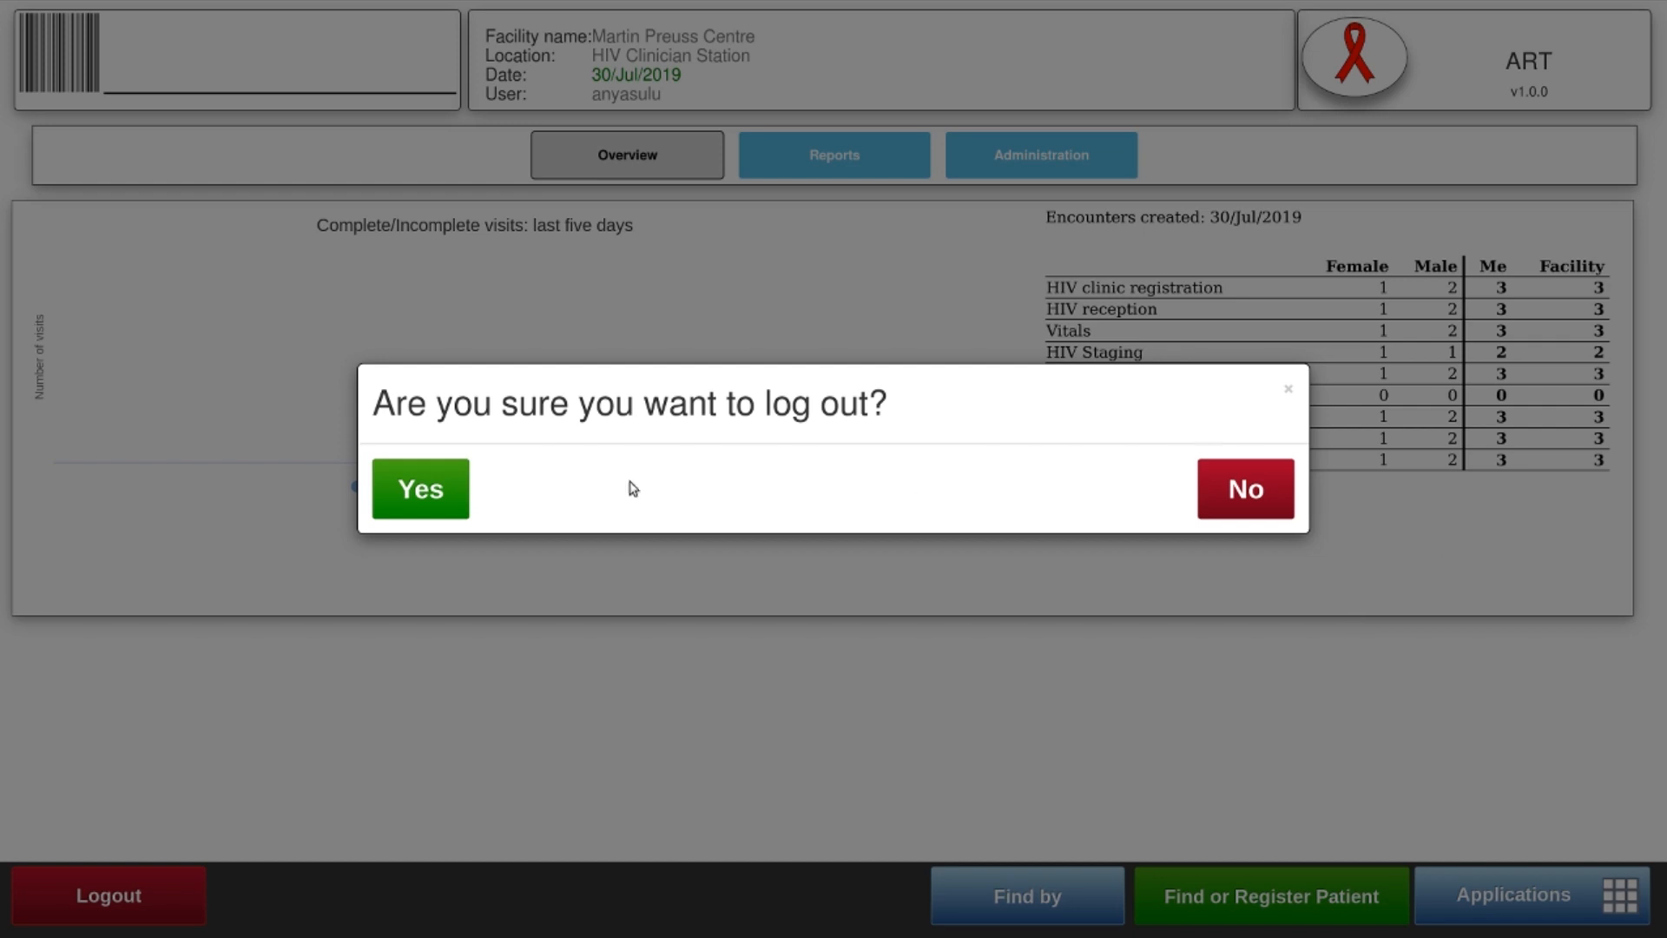
pyautogui.click(1270, 492)
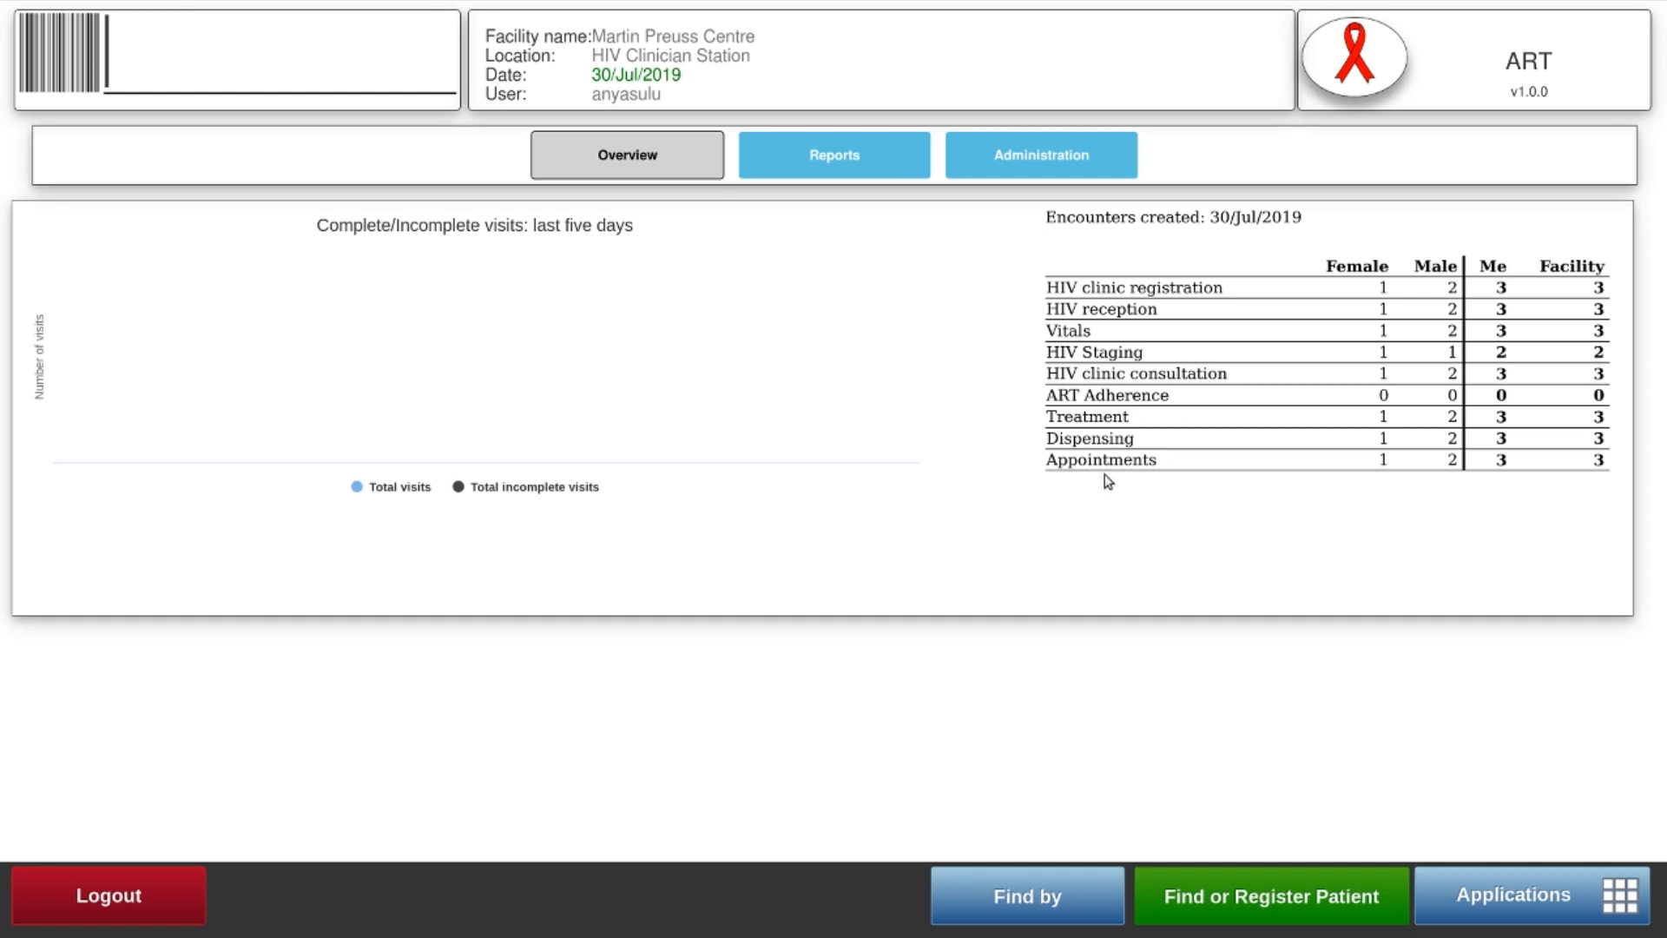
# Search for the patient by ARV Number, entering 4 as the number
pyautogui.click(1036, 897)
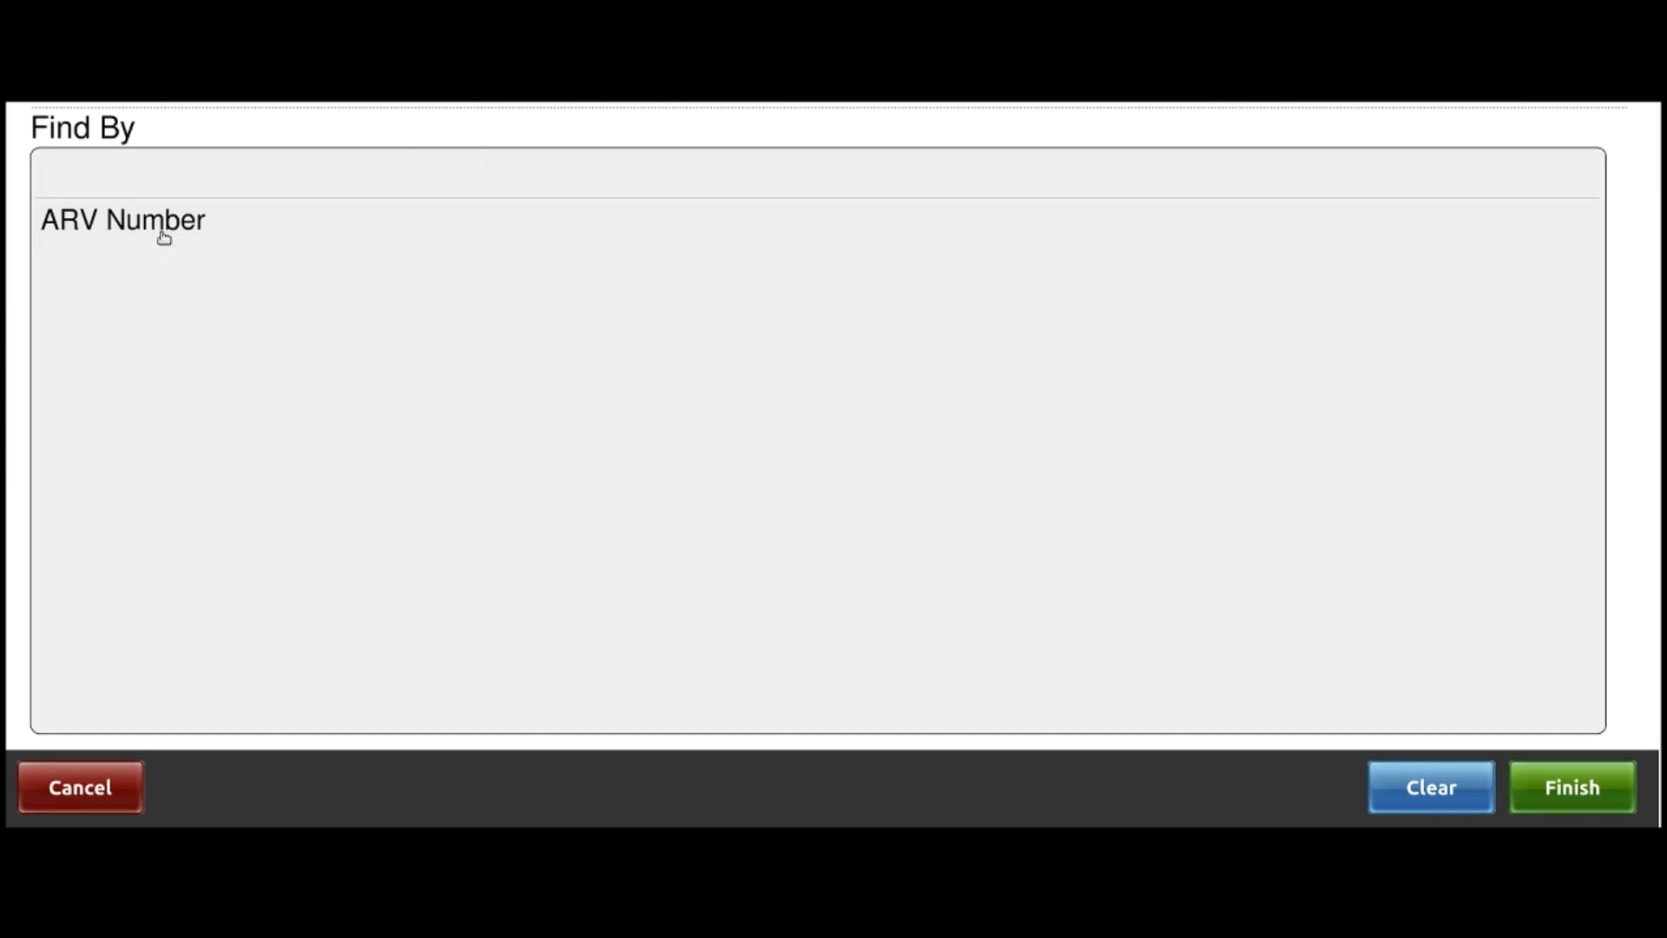
pyautogui.click(164, 232)
pyautogui.click(1573, 788)
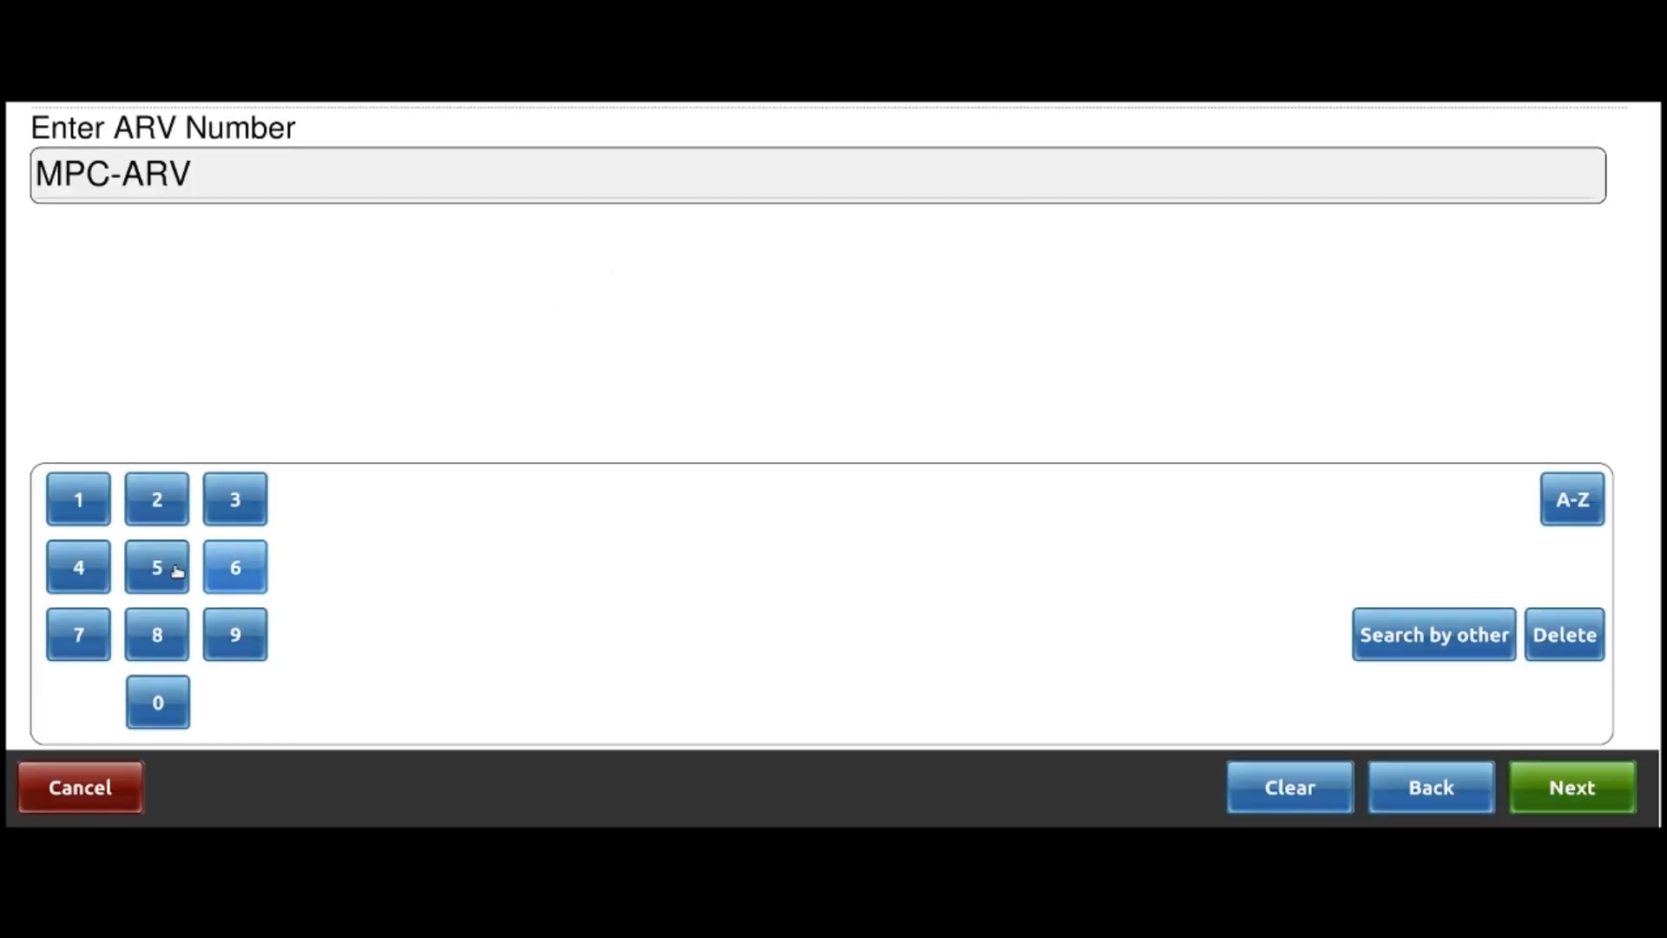
pyautogui.click(63, 565)
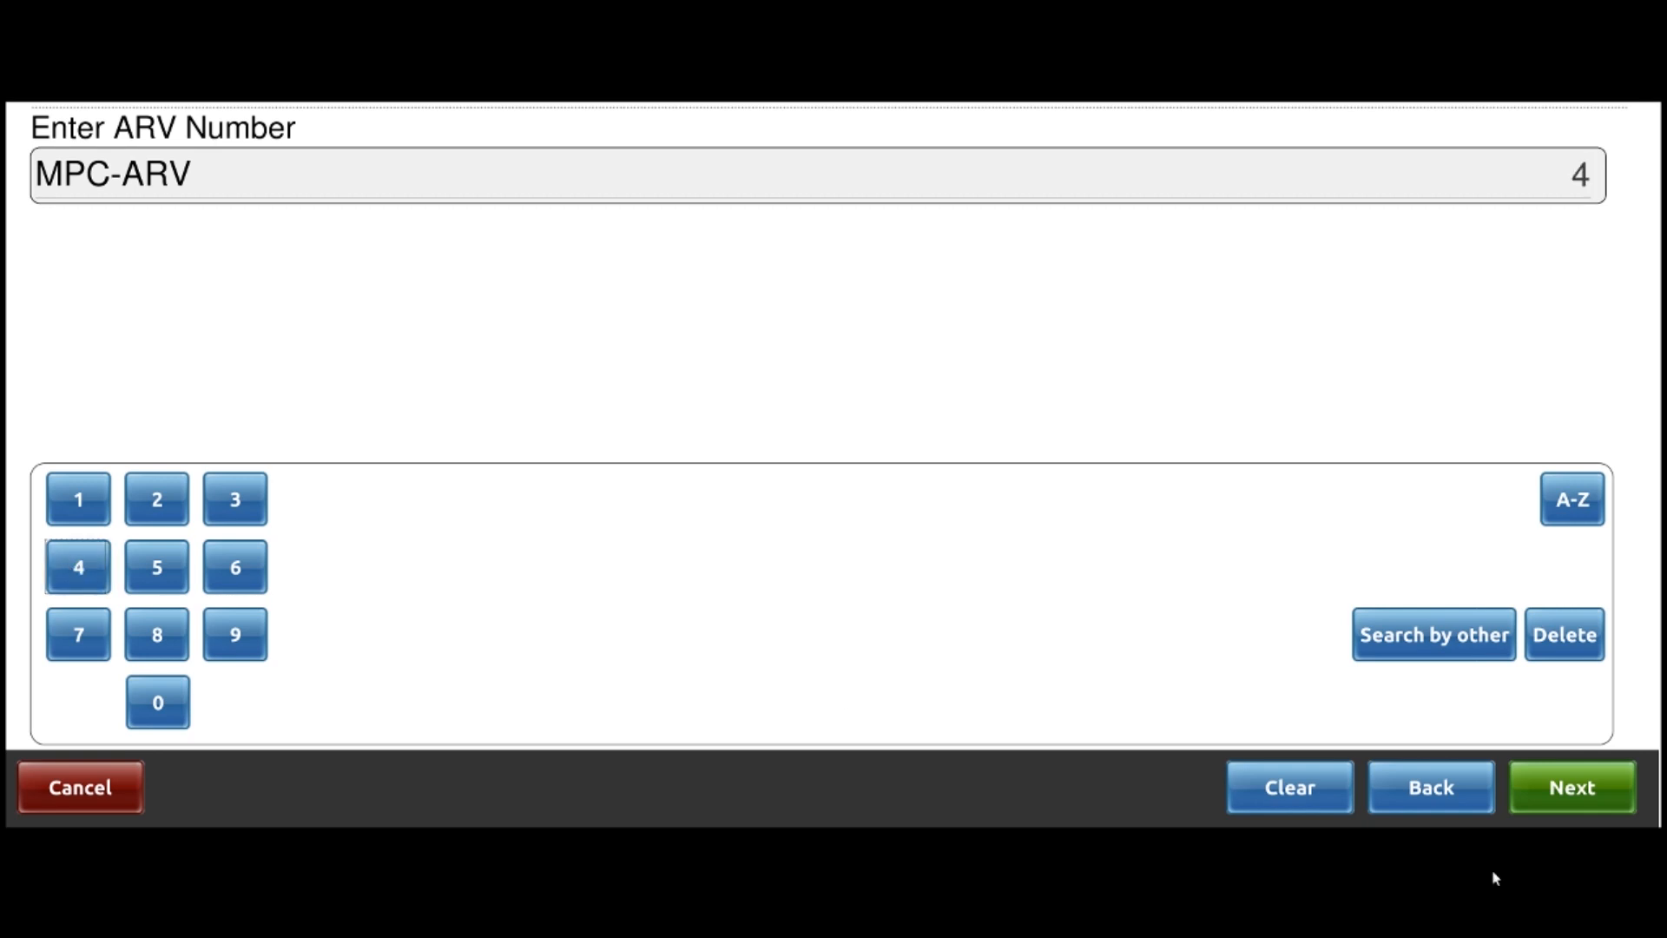
pyautogui.click(1573, 787)
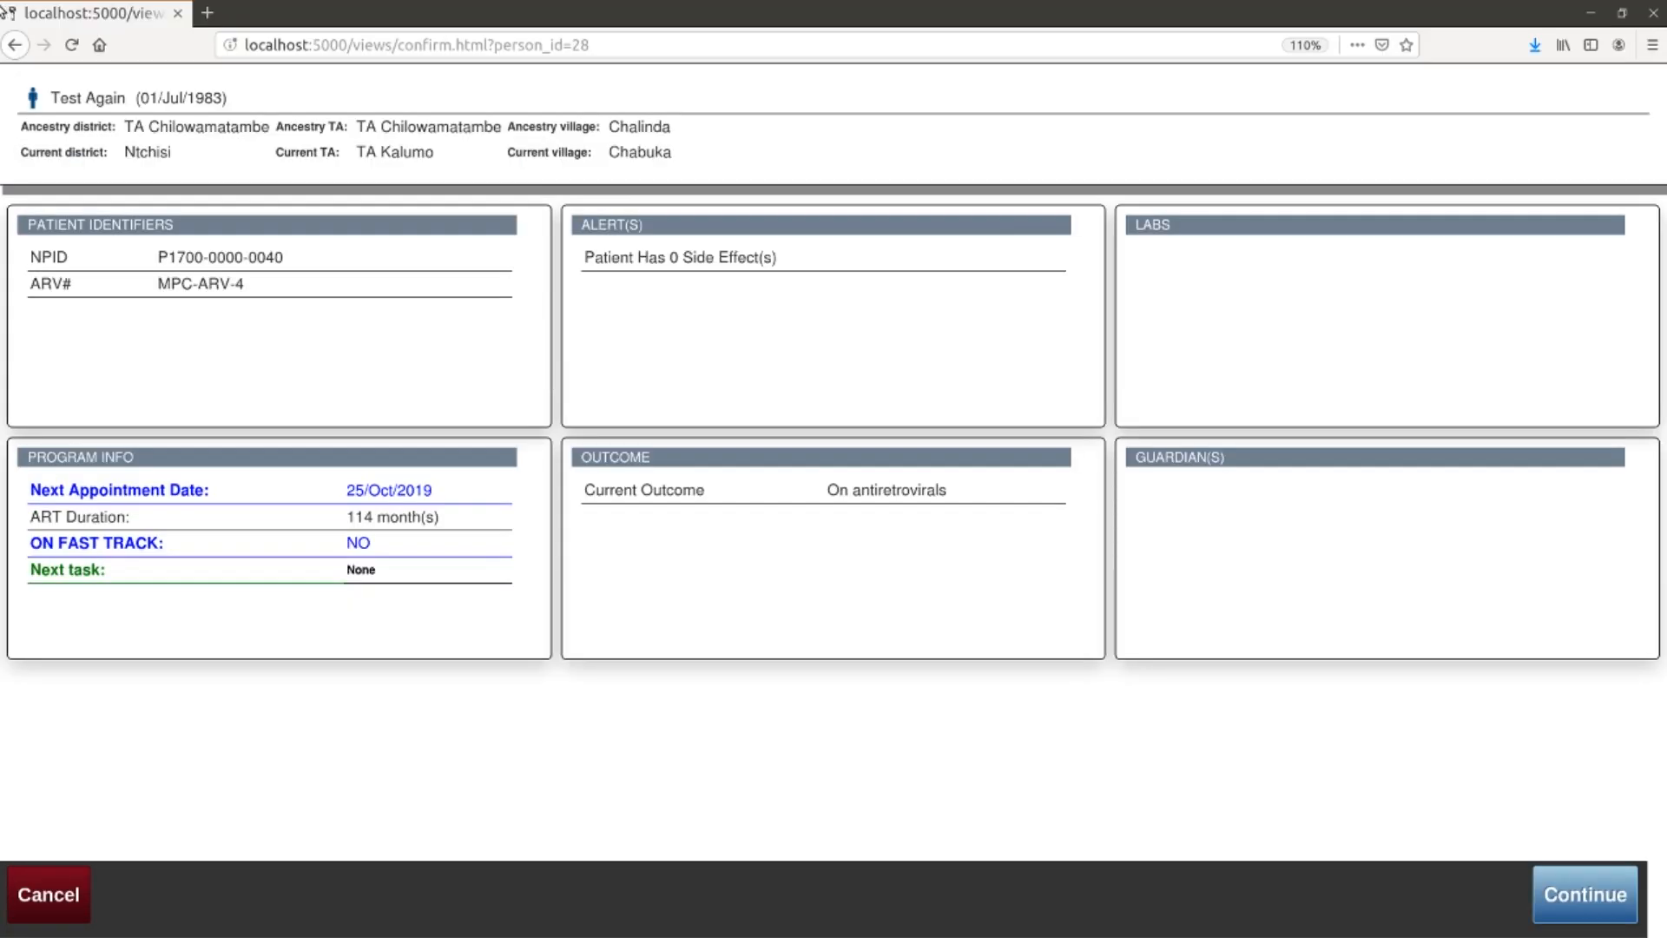
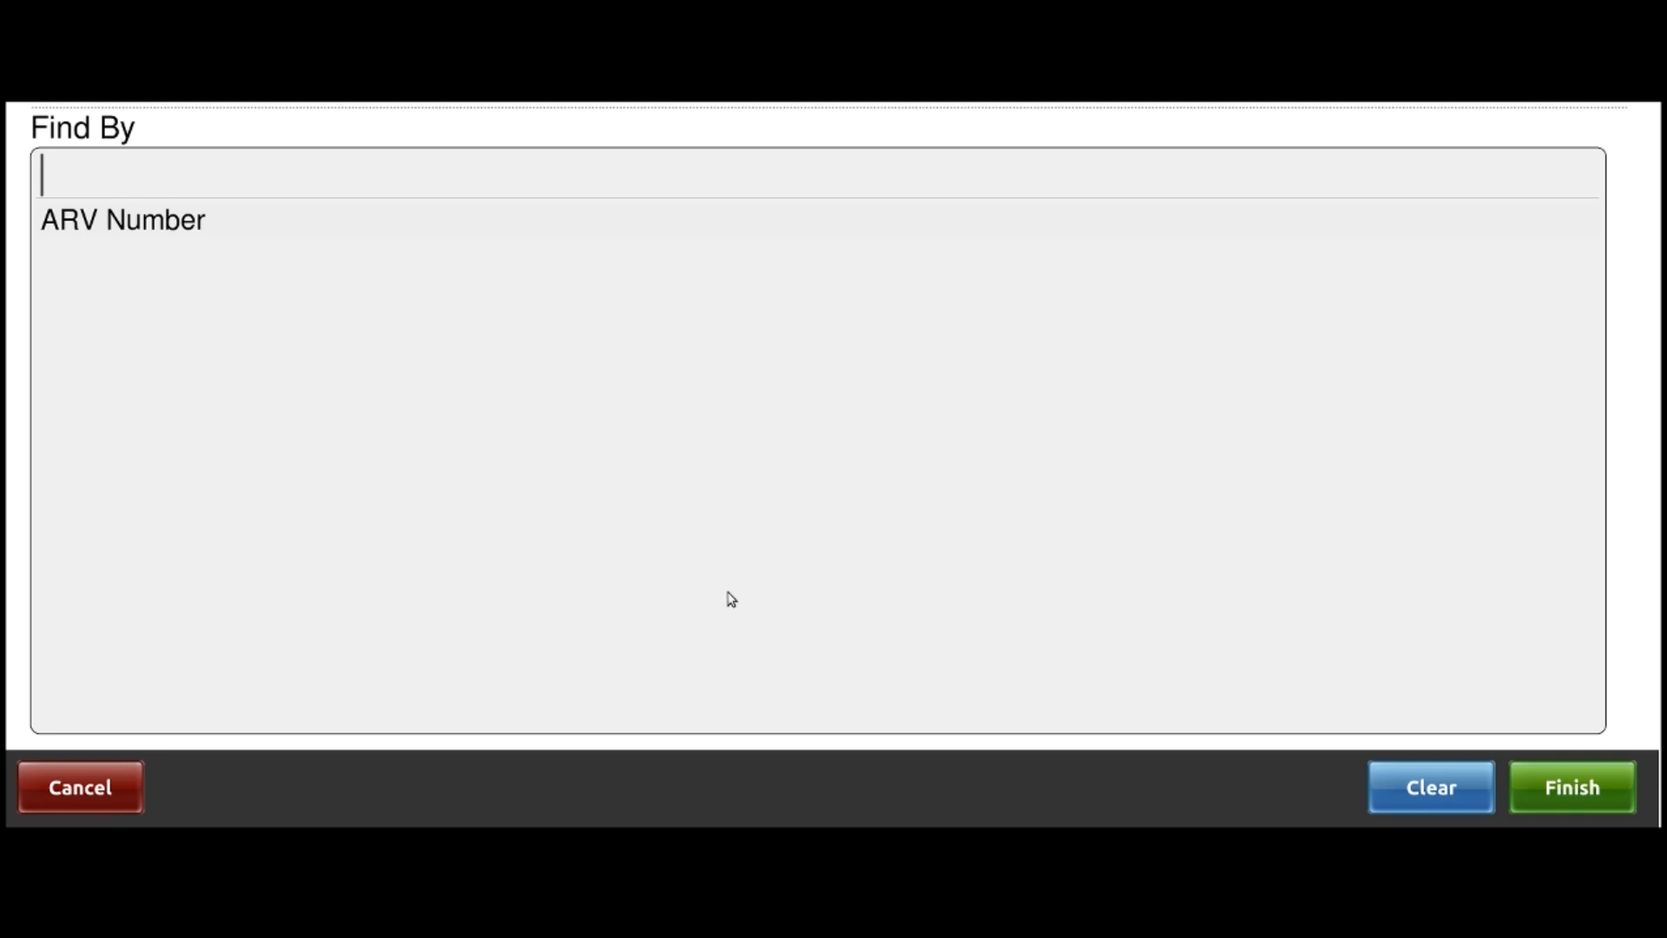
# Look up the patient with ARV number MPC-ARV-2 and continue to their ART dashboard
pyautogui.click(136, 229)
pyautogui.click(1572, 787)
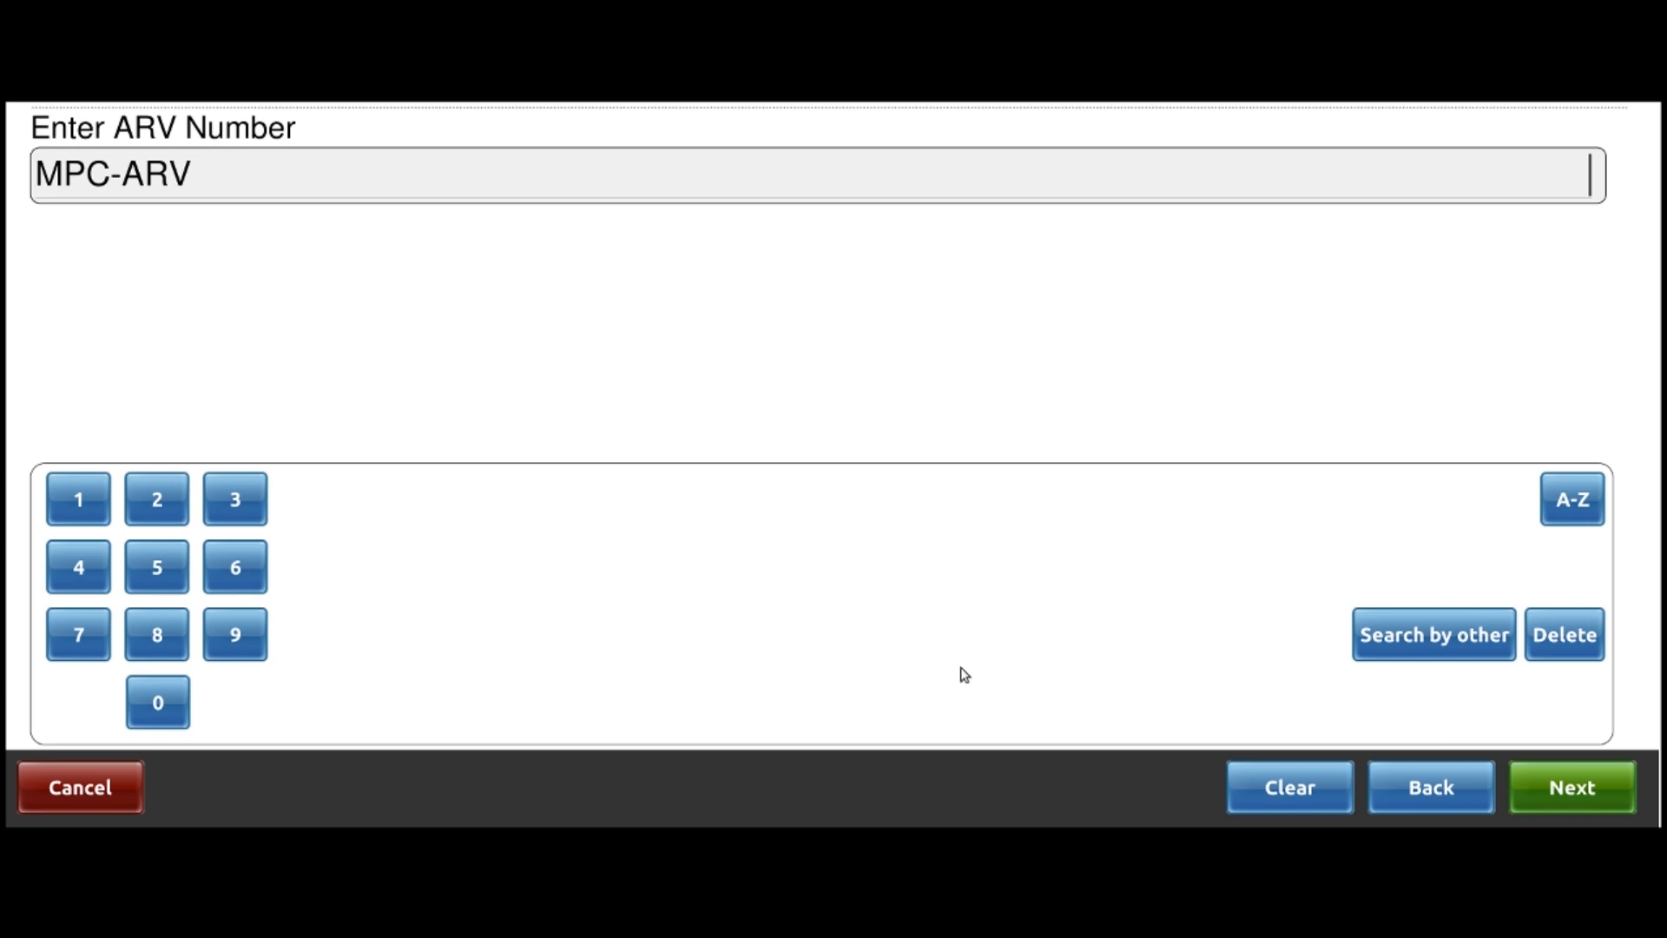
pyautogui.click(155, 509)
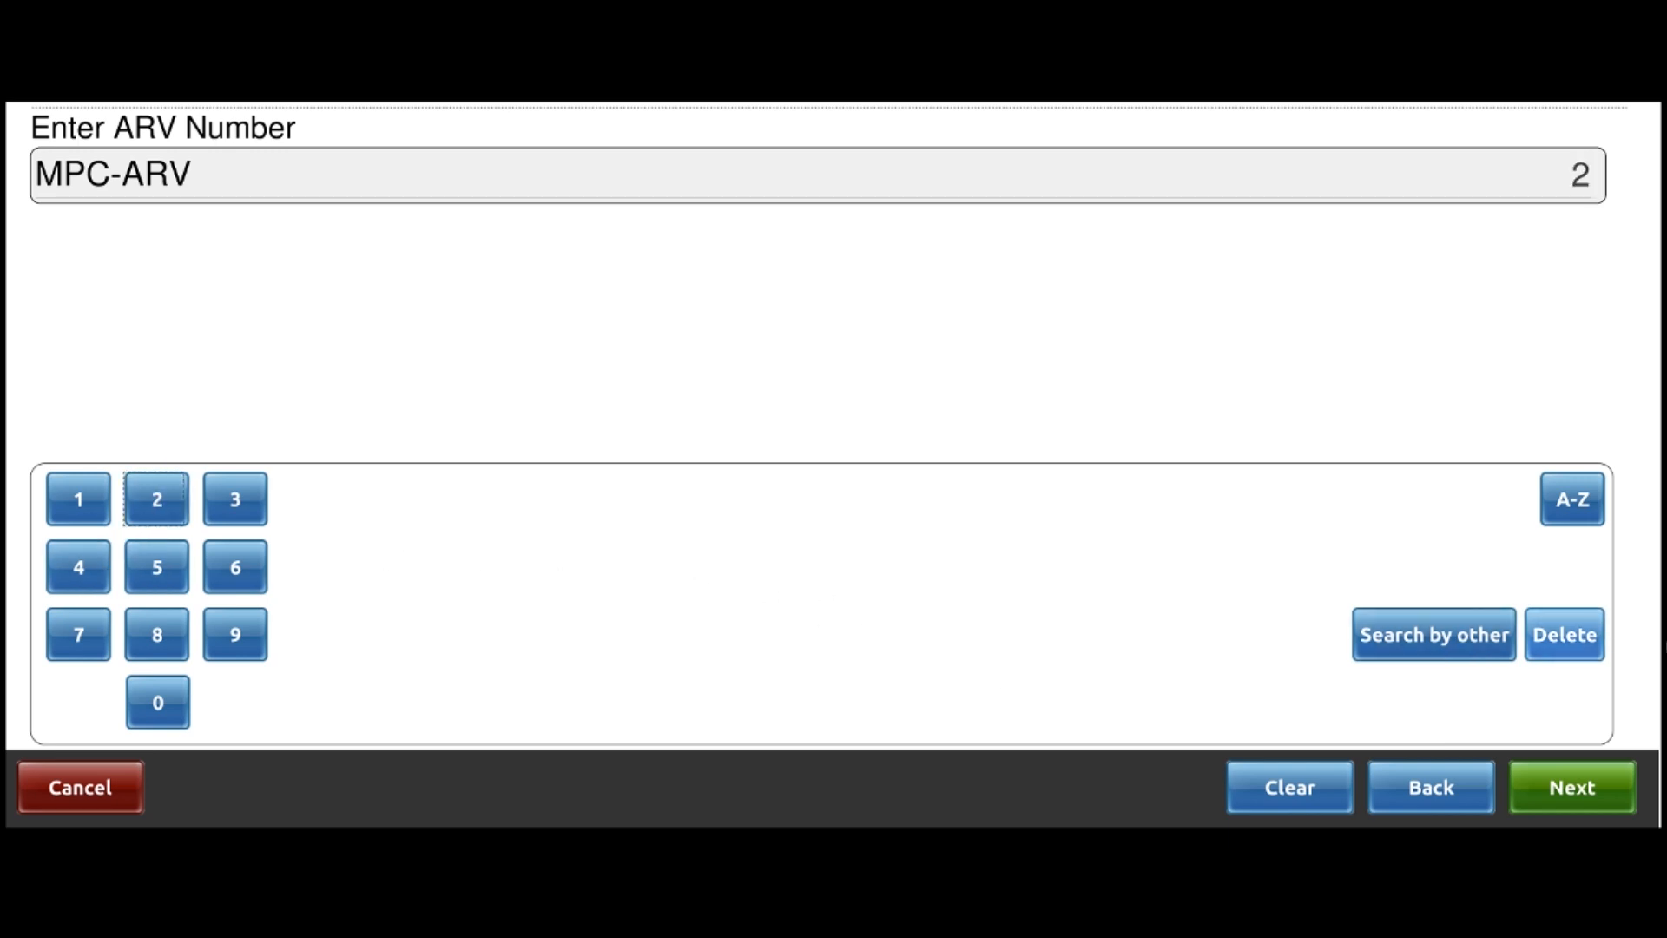
pyautogui.click(1602, 791)
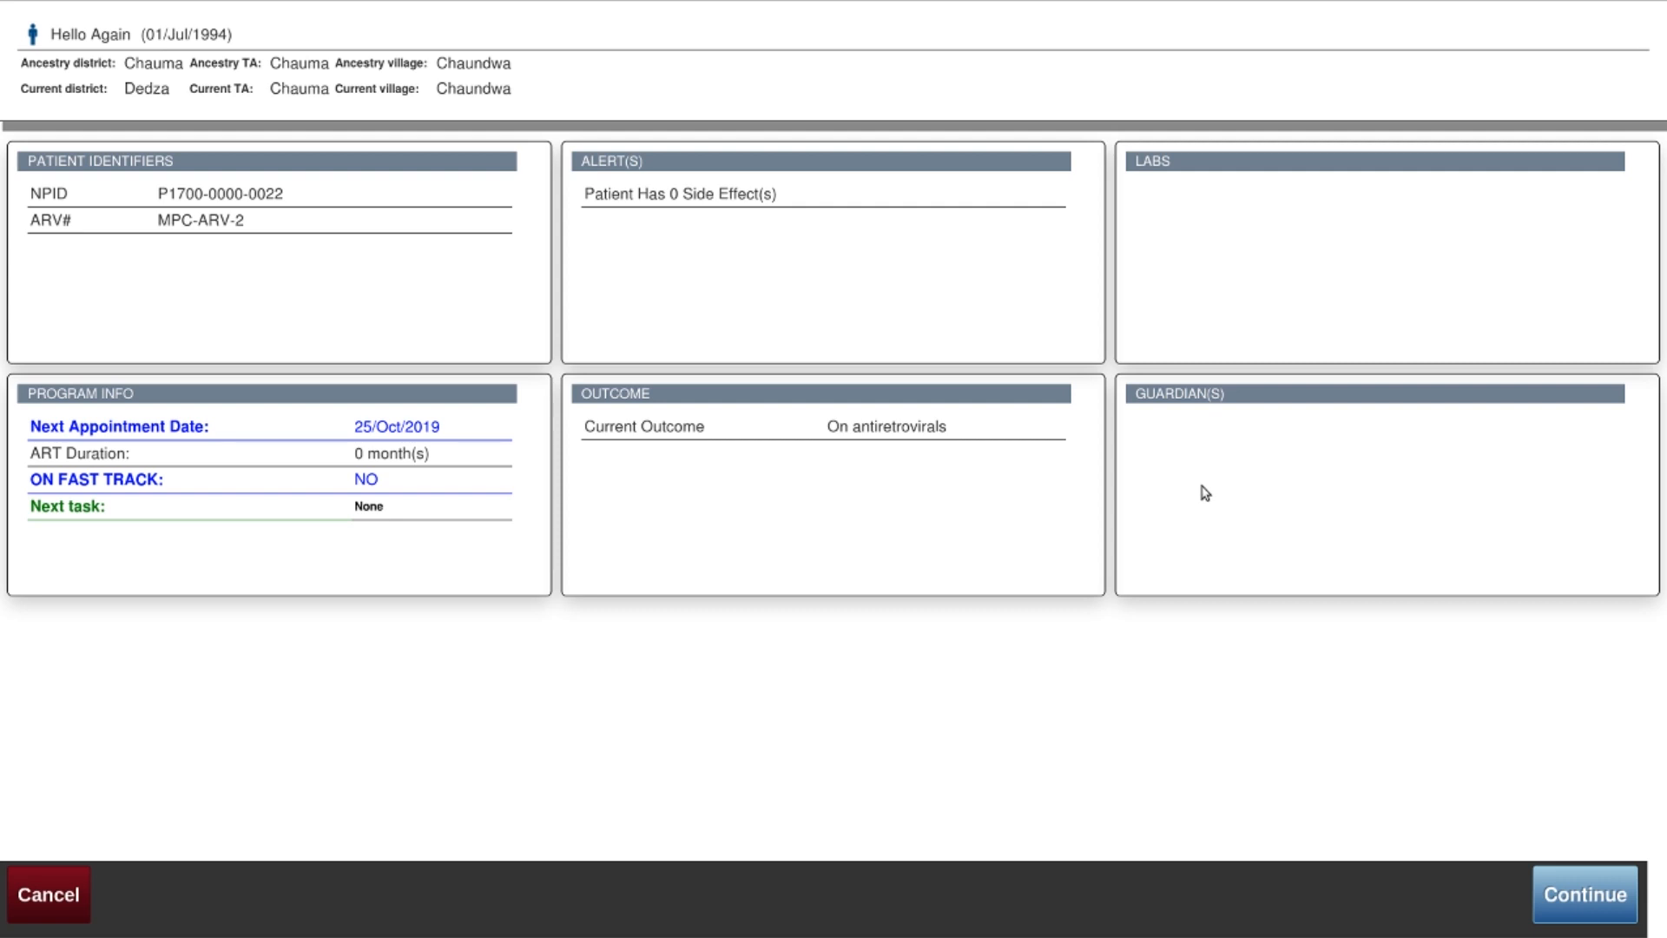
pyautogui.click(1563, 895)
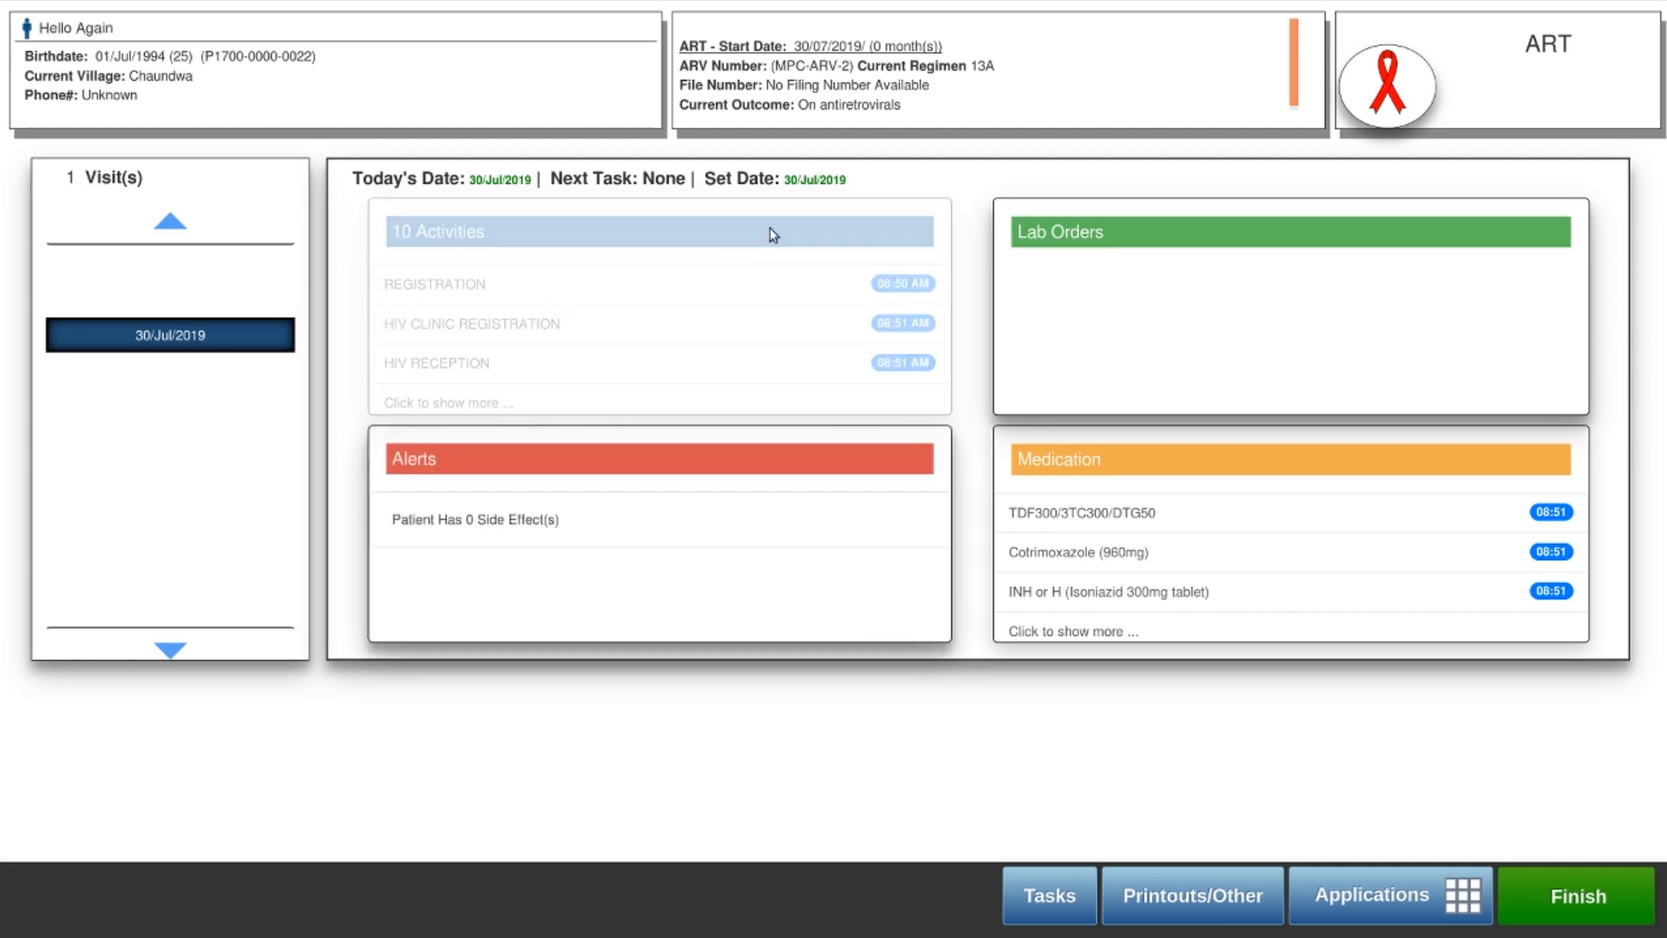
# Highlight the patient details on the dashboard and bring up the Printouts/Other activity list
pyautogui.moveTo(809, 111); pyautogui.dragTo(867, 109)
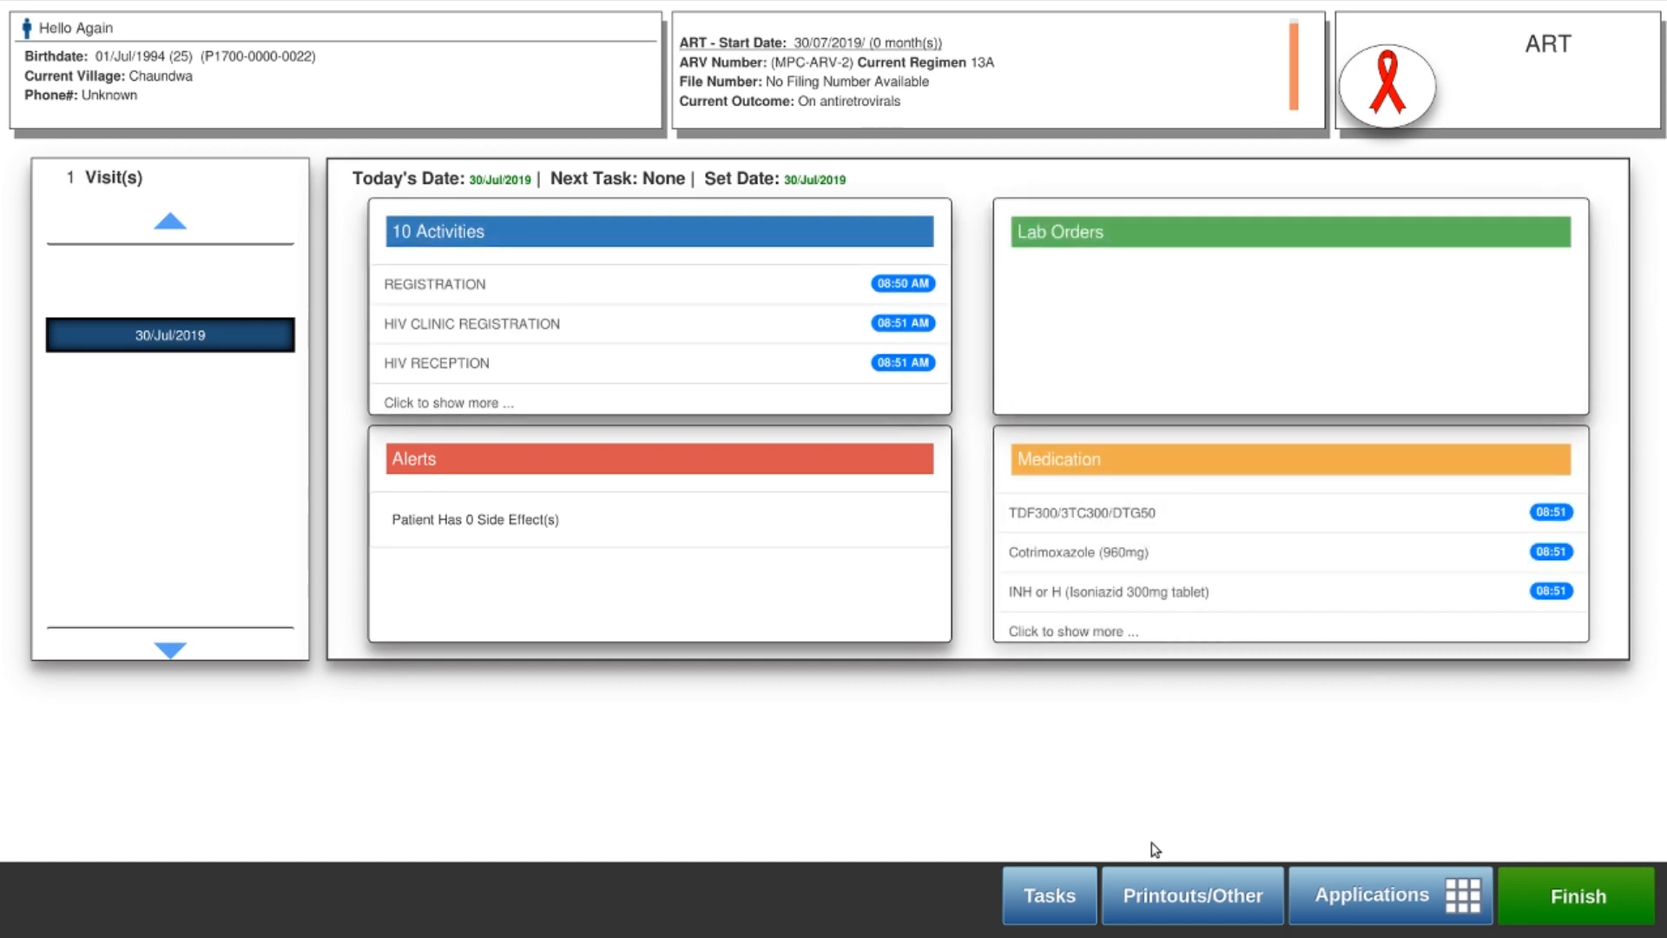
pyautogui.click(1161, 895)
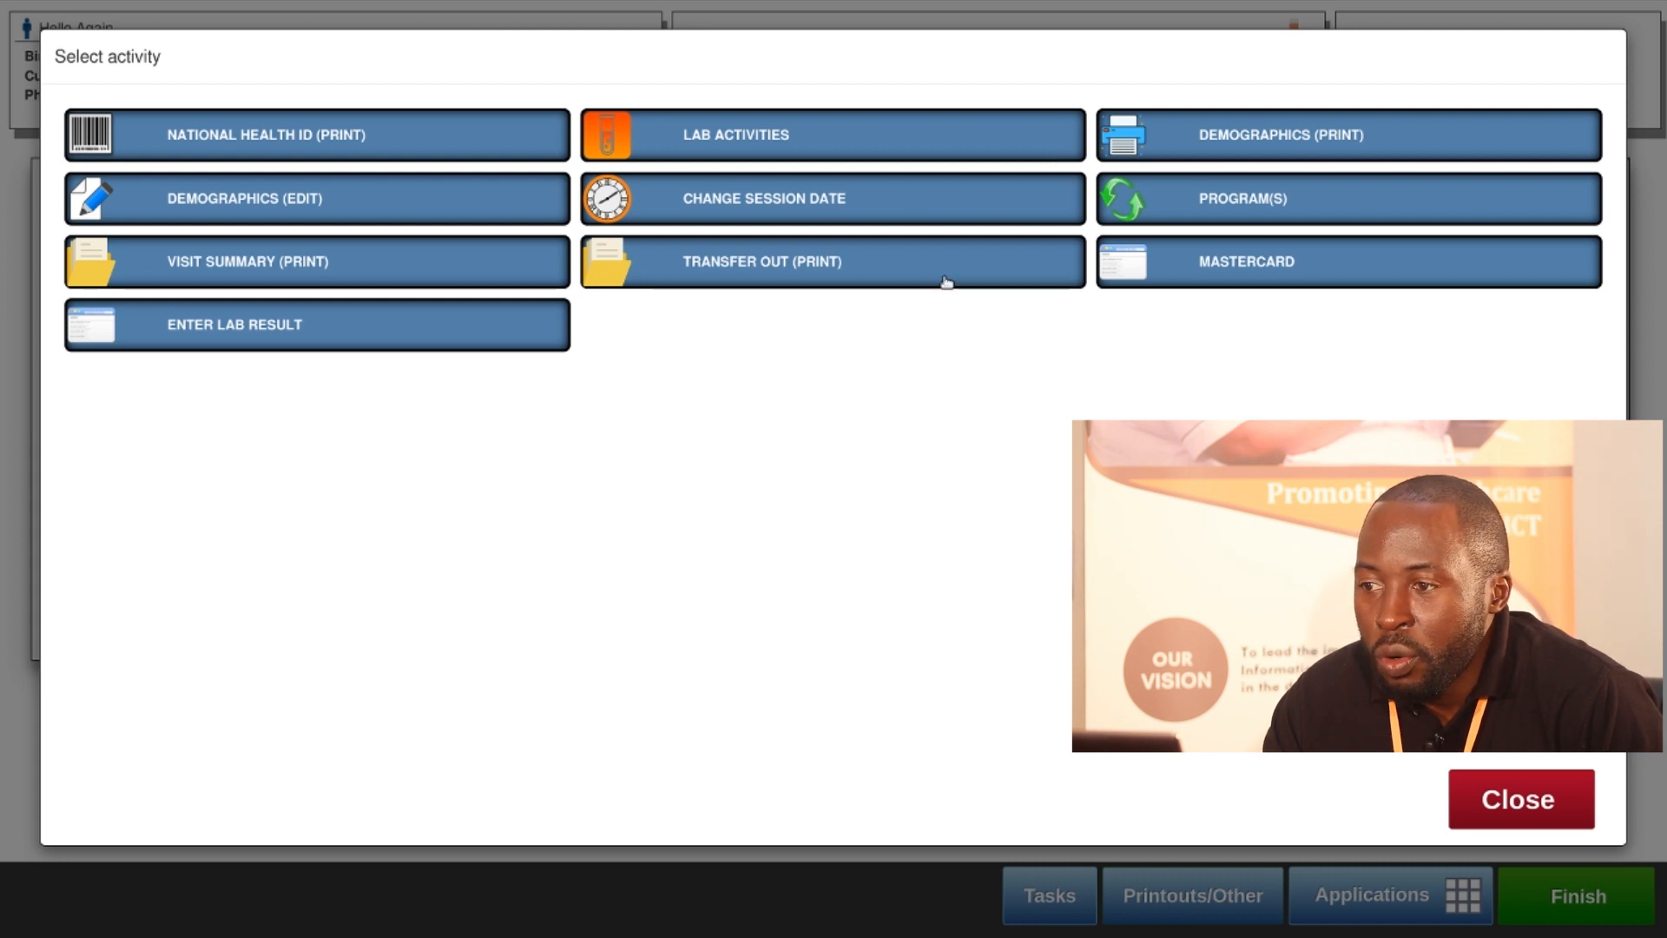
# Open the patient's HIV PROGRAM and start updating its state
pyautogui.click(1199, 198)
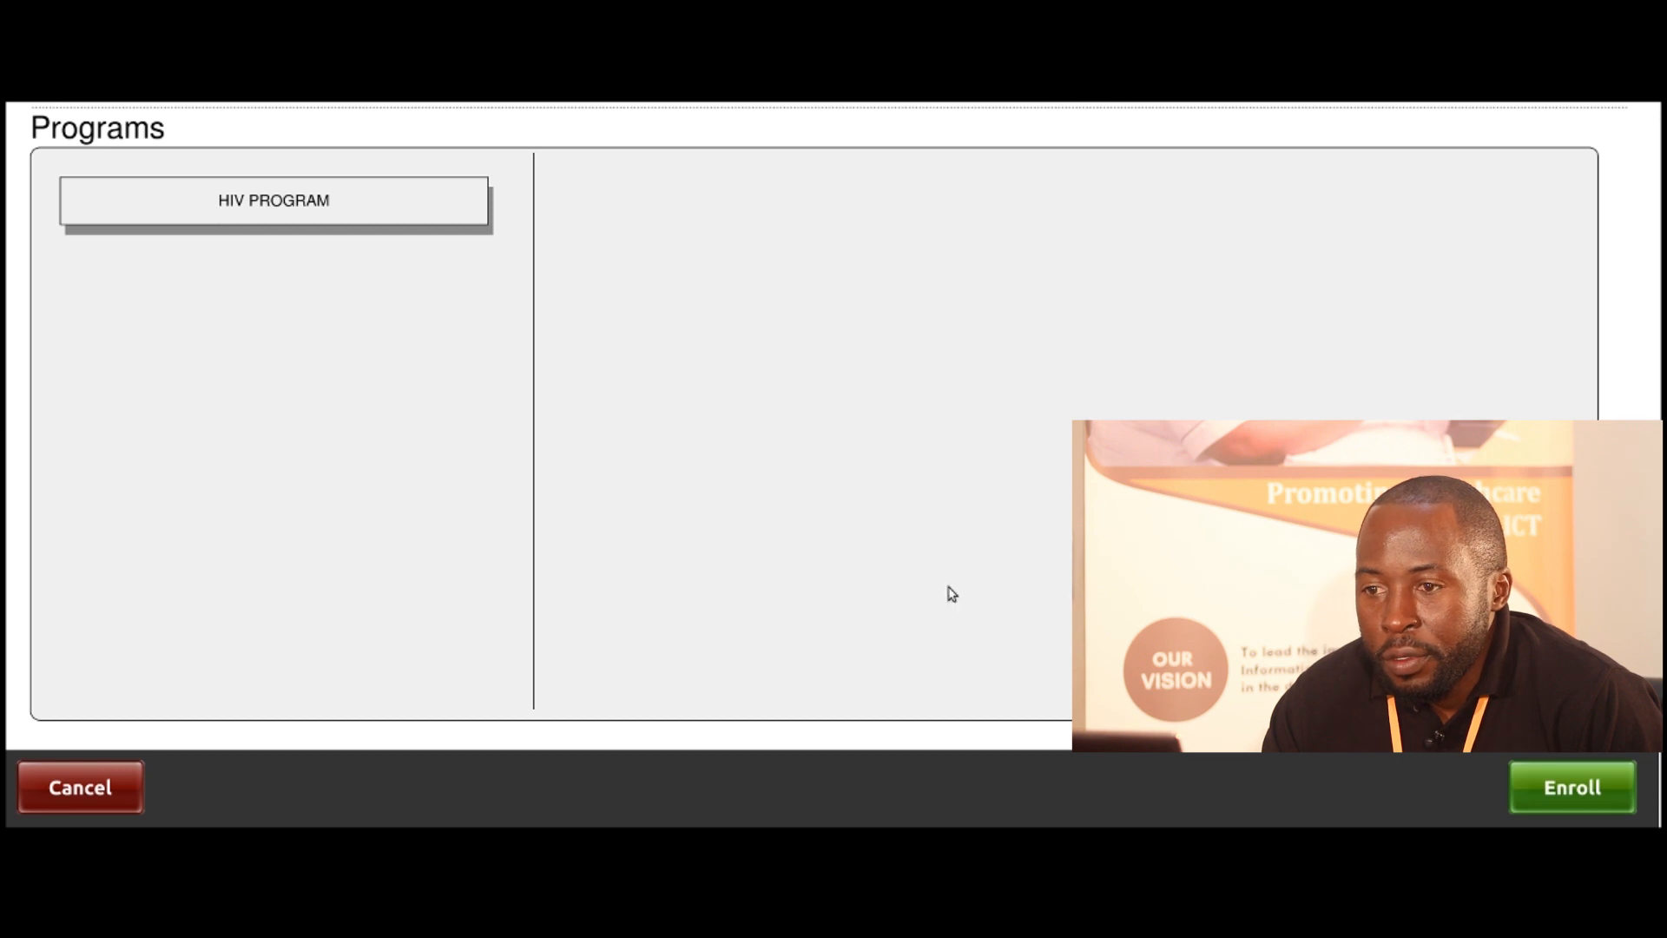
pyautogui.click(252, 219)
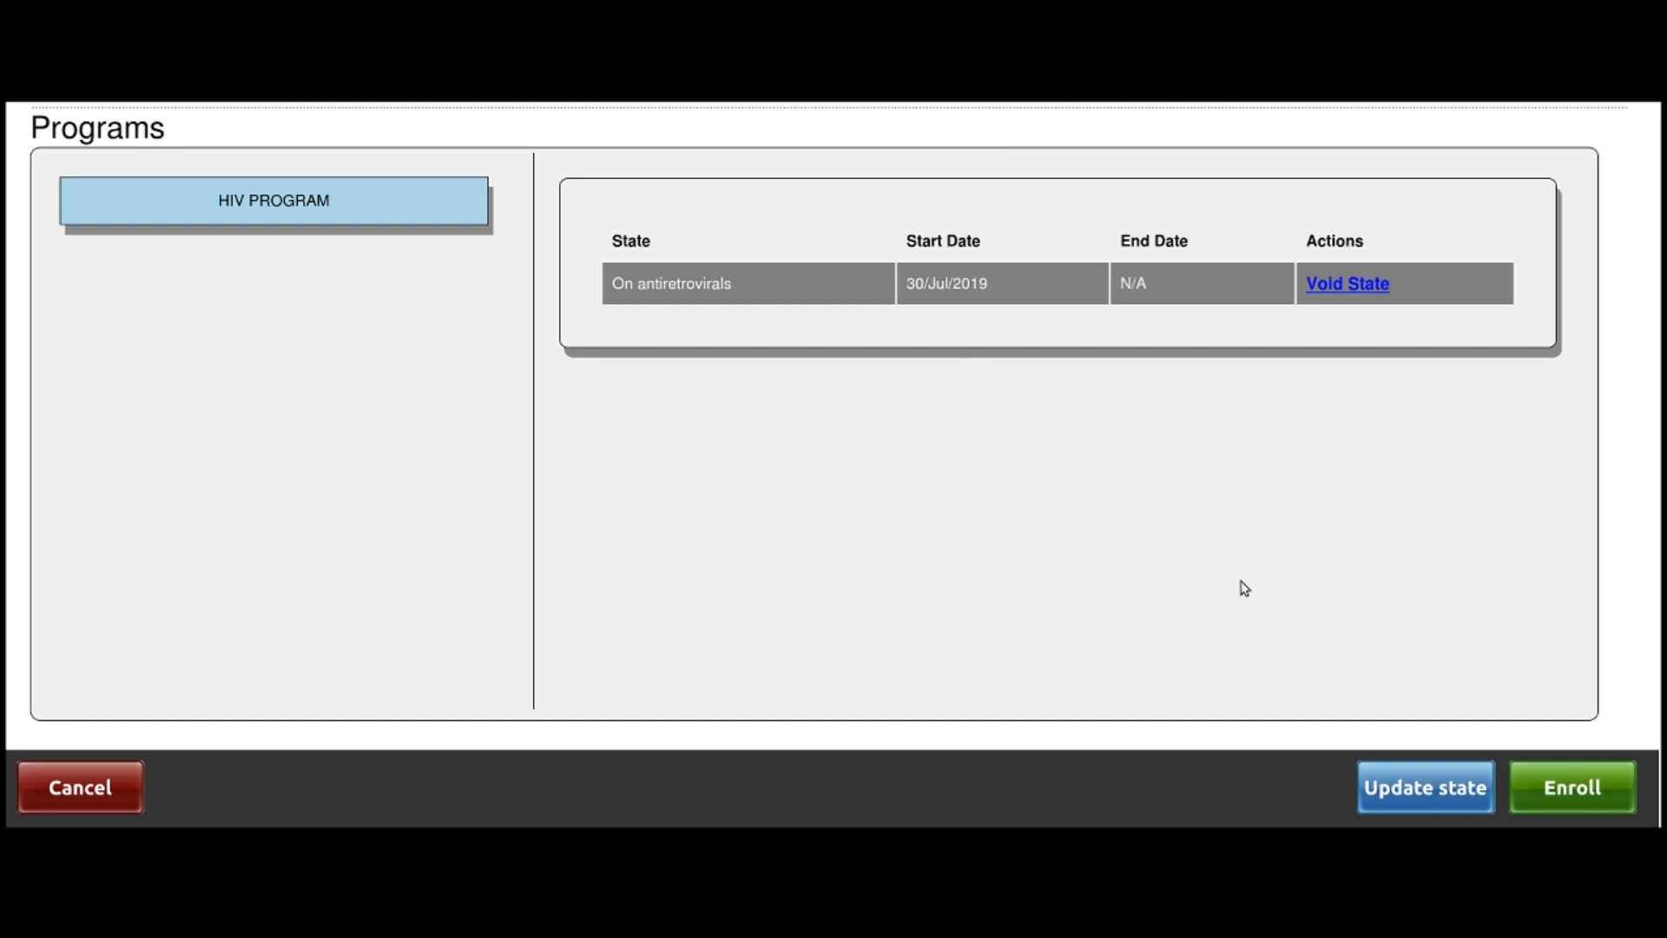
pyautogui.click(1428, 790)
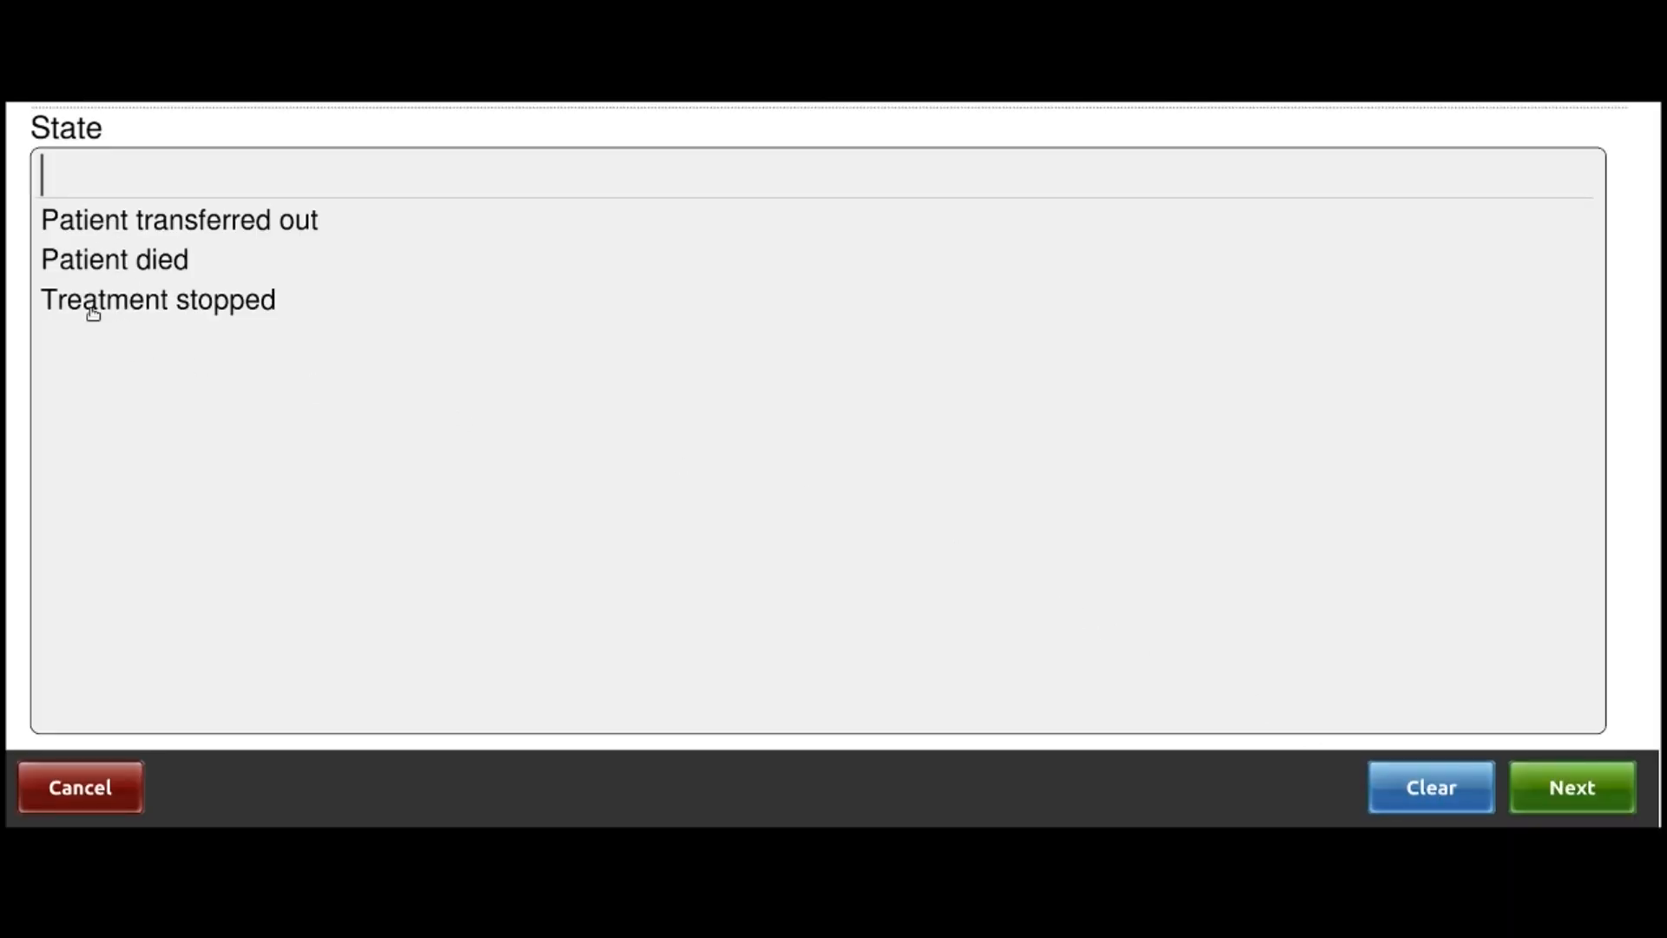
# After comparing Patient died and Treatment stopped, choose Patient transferred out as the HIV state
pyautogui.click(153, 227)
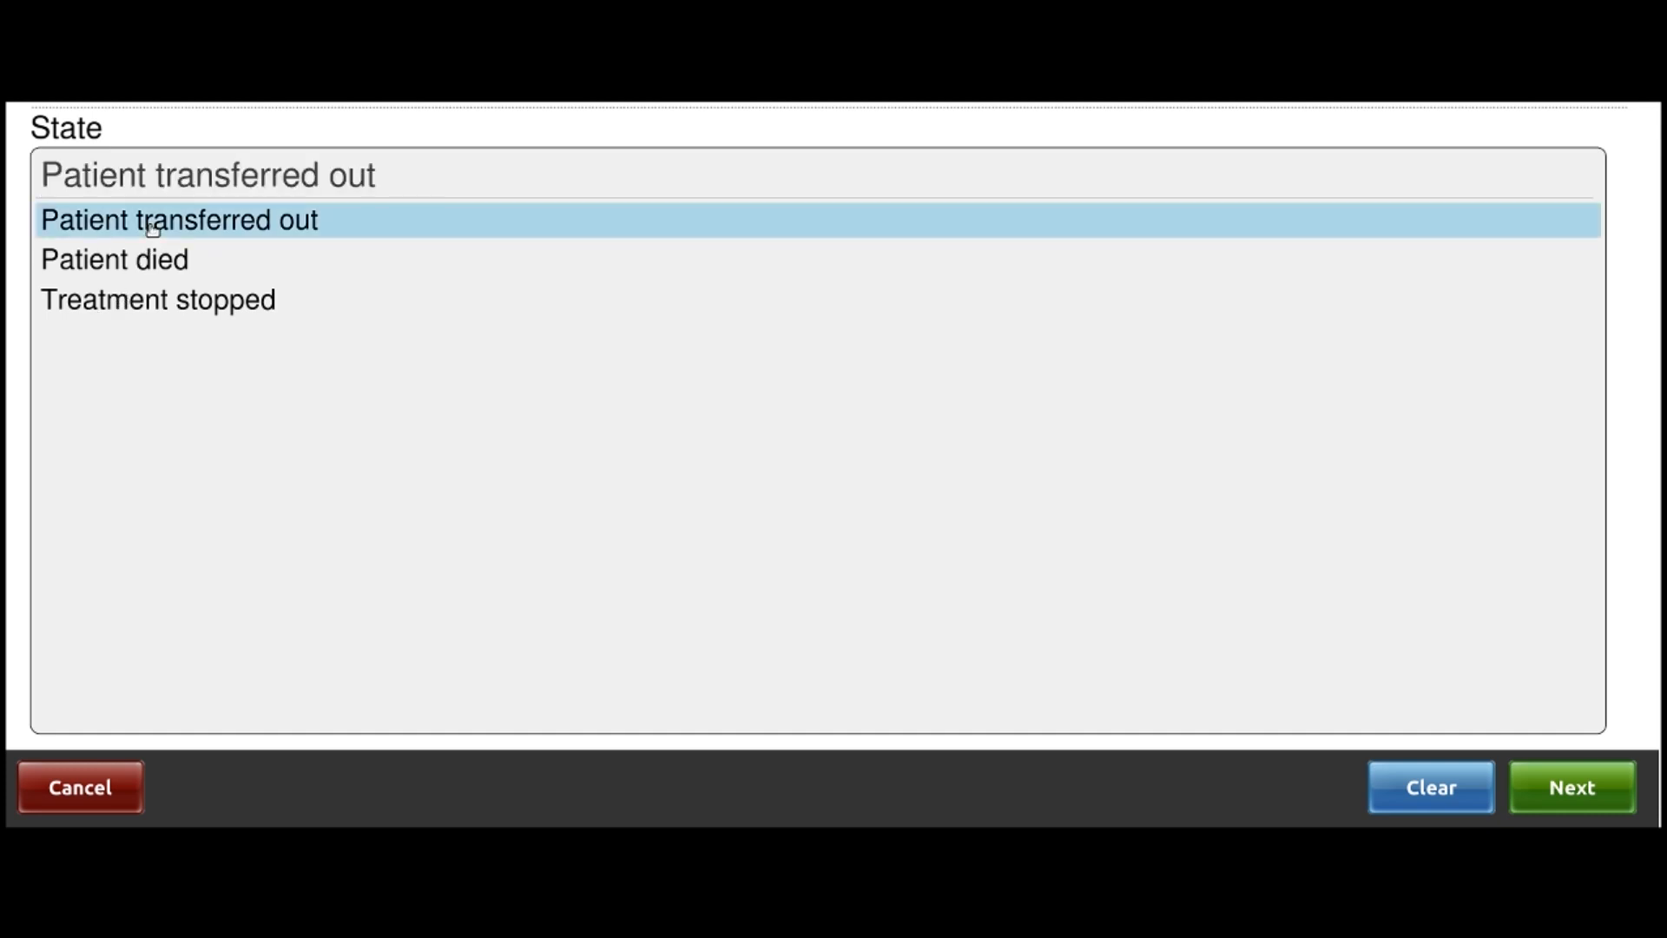
pyautogui.click(193, 271)
pyautogui.click(205, 299)
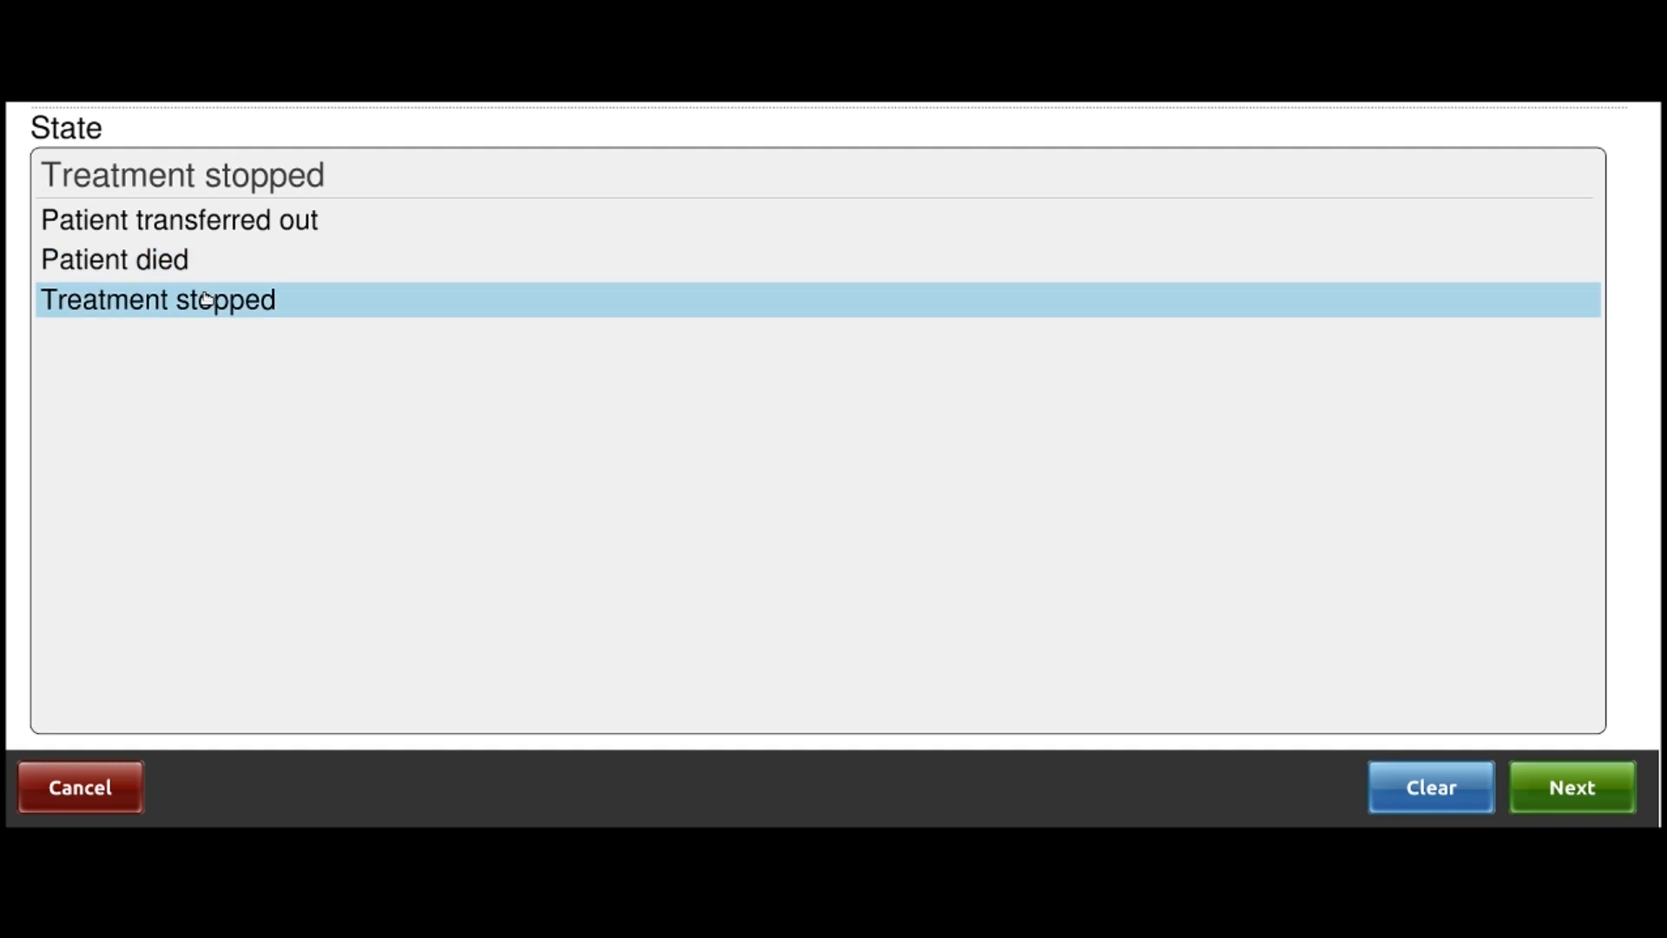
pyautogui.click(245, 224)
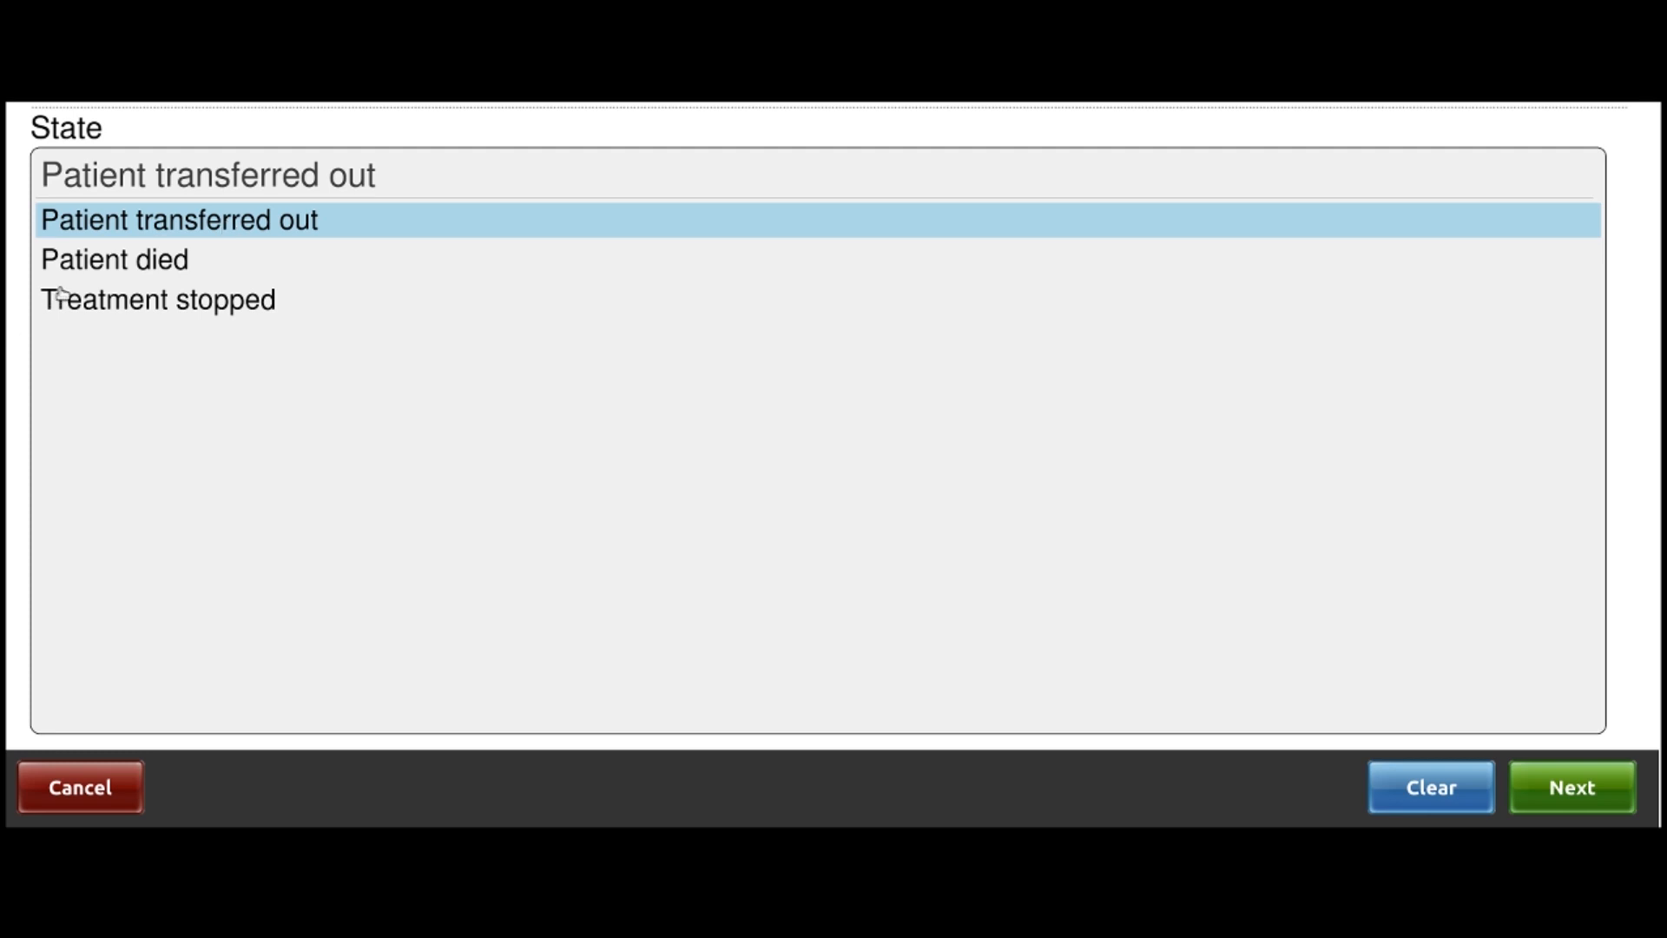
pyautogui.click(122, 265)
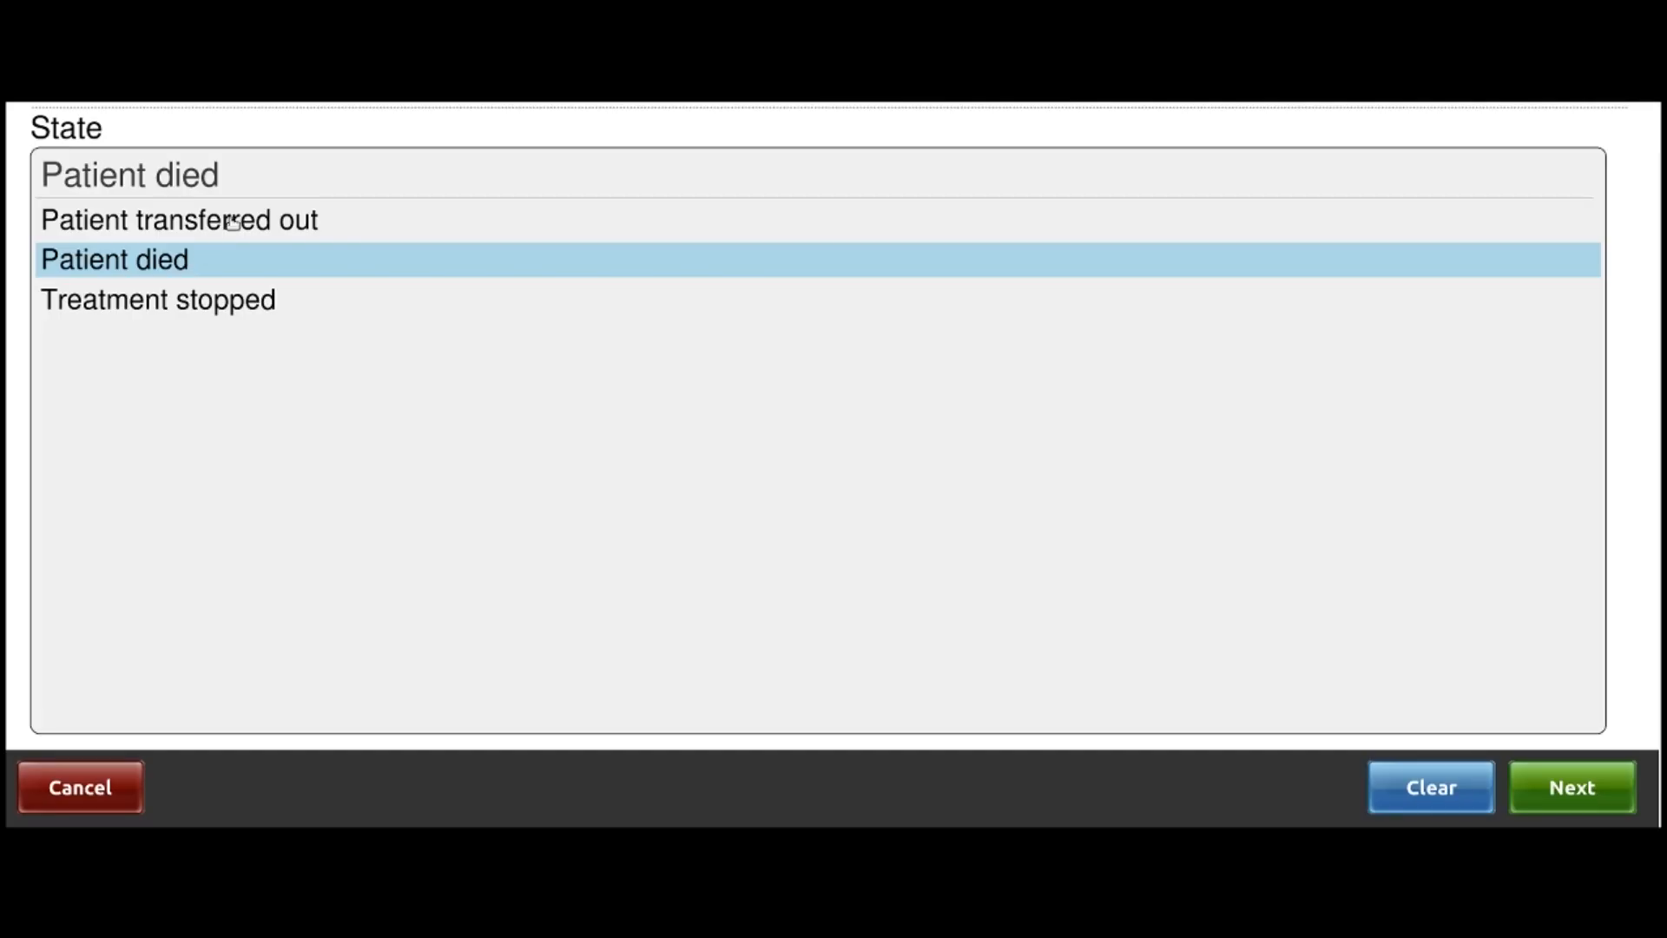
pyautogui.click(233, 223)
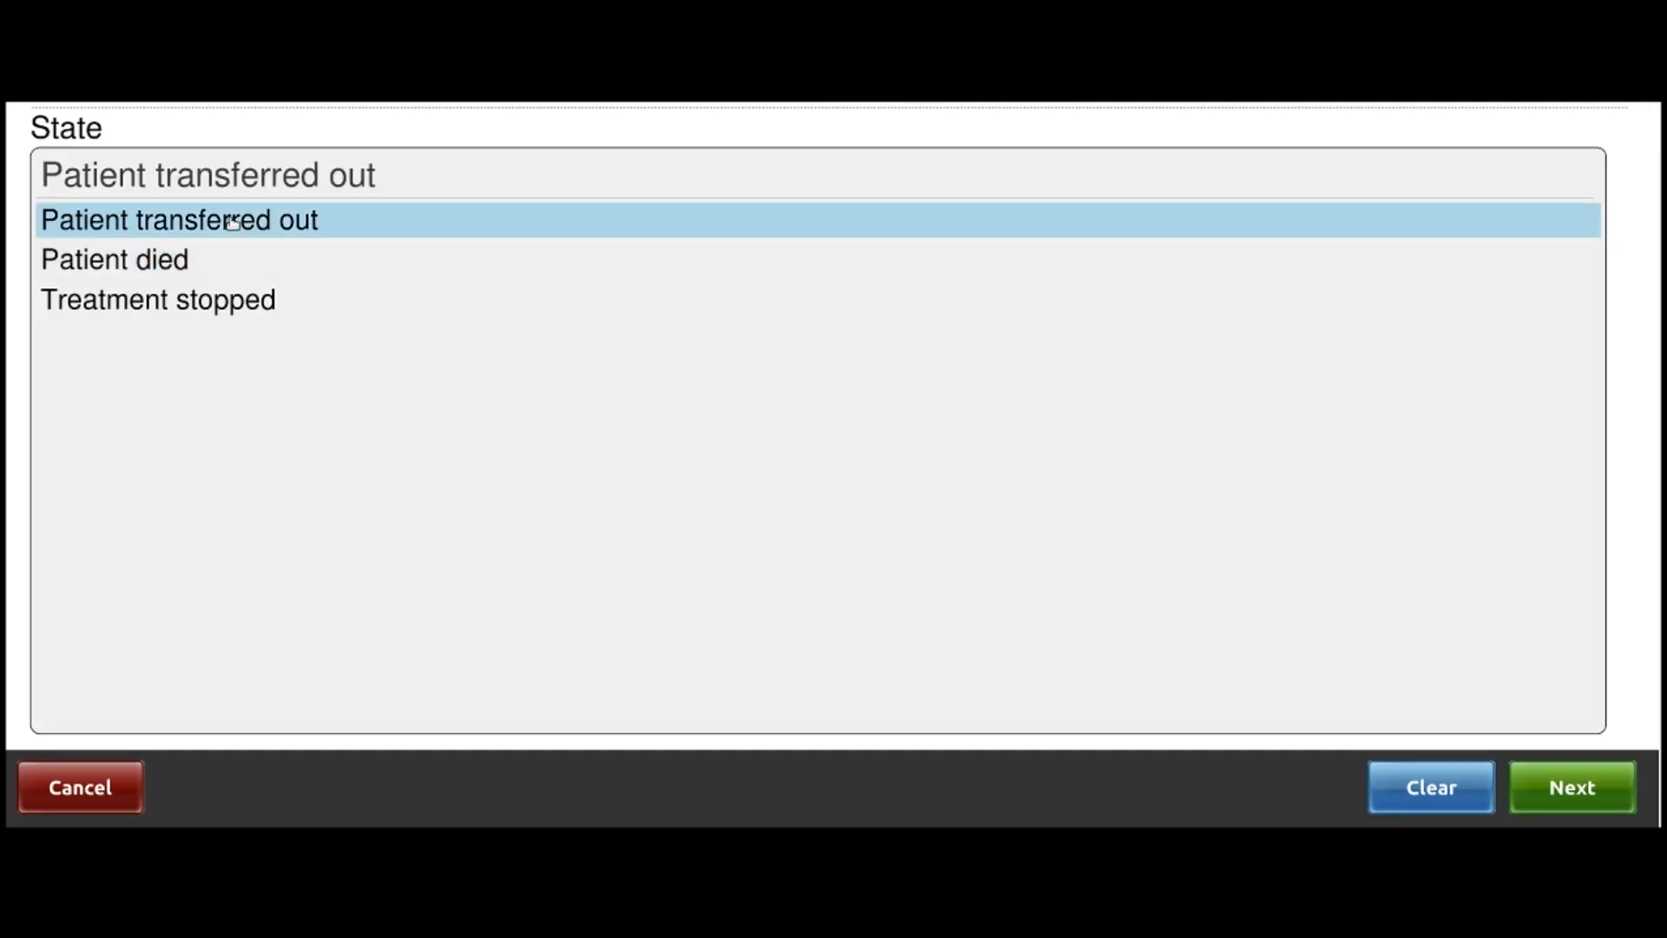
pyautogui.click(1574, 795)
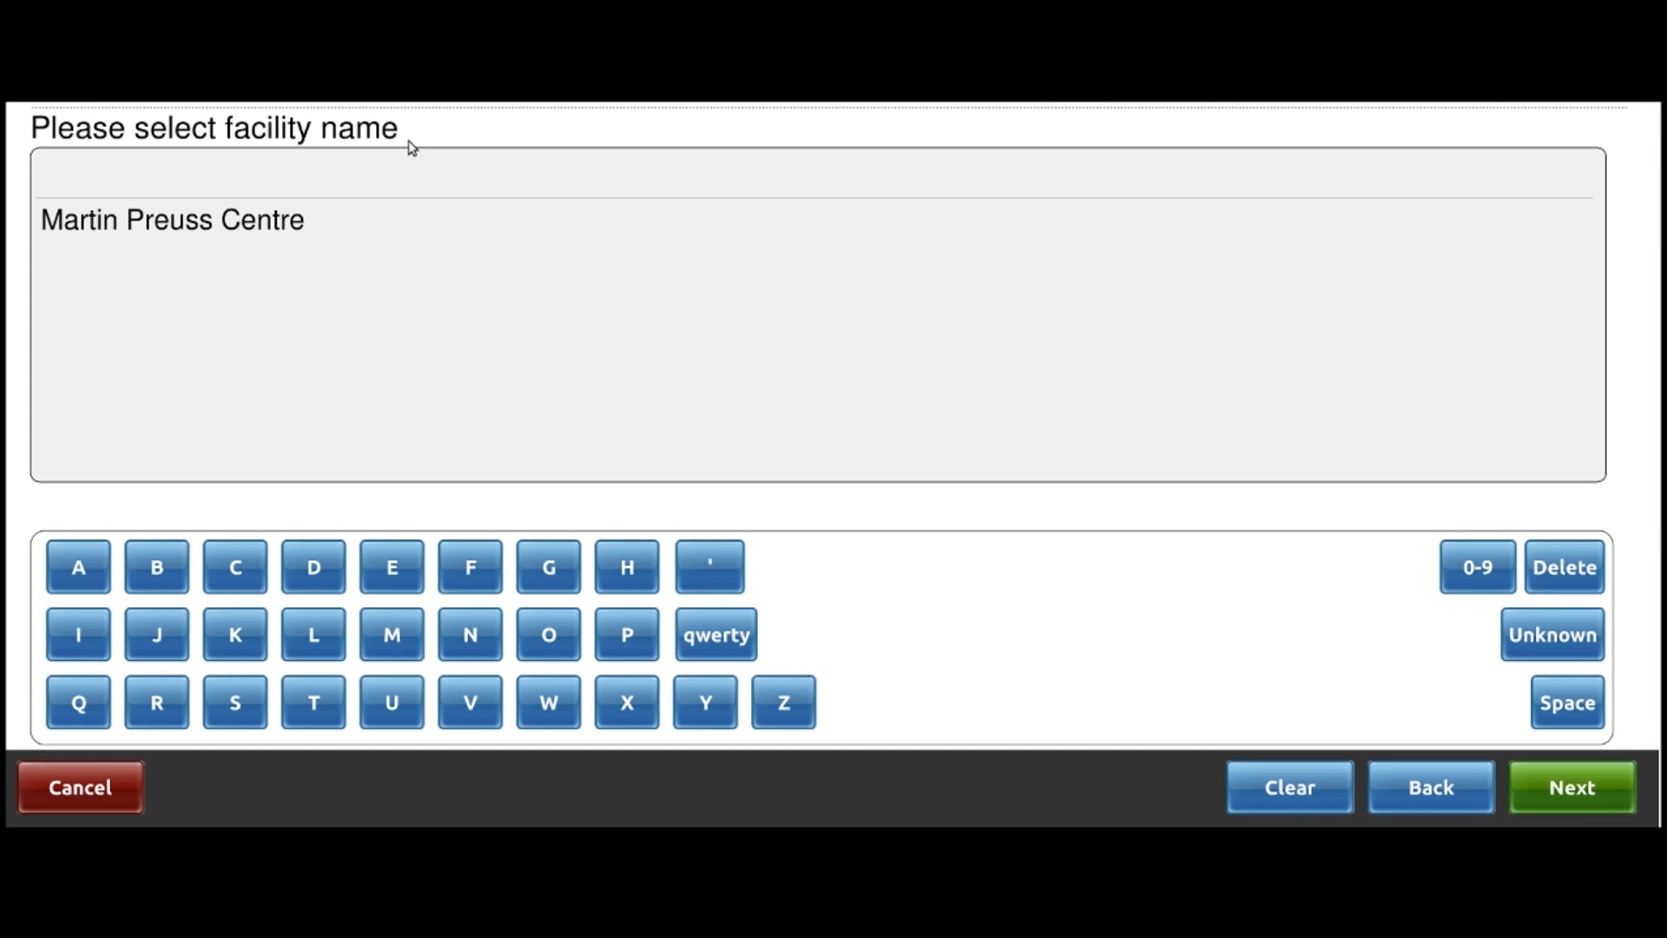
# Search 'Mulanj' and set Mulanje District Hospital as the receiving facility, then begin the outcome year
pyautogui.click(1274, 799)
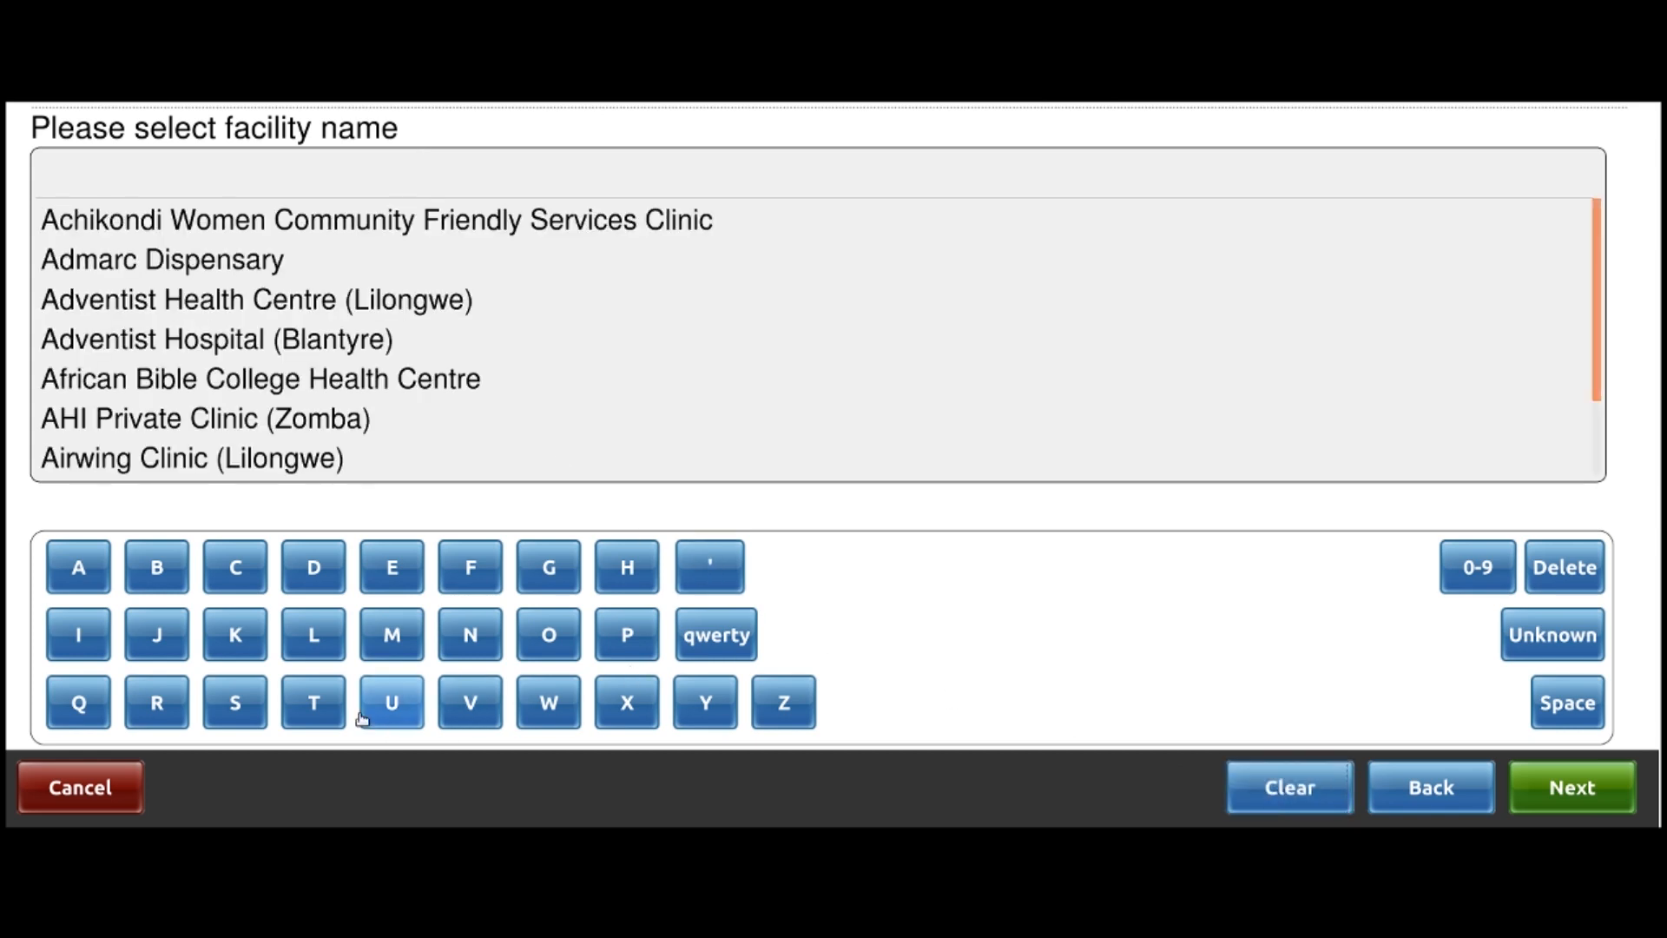
pyautogui.click(392, 641)
pyautogui.click(391, 703)
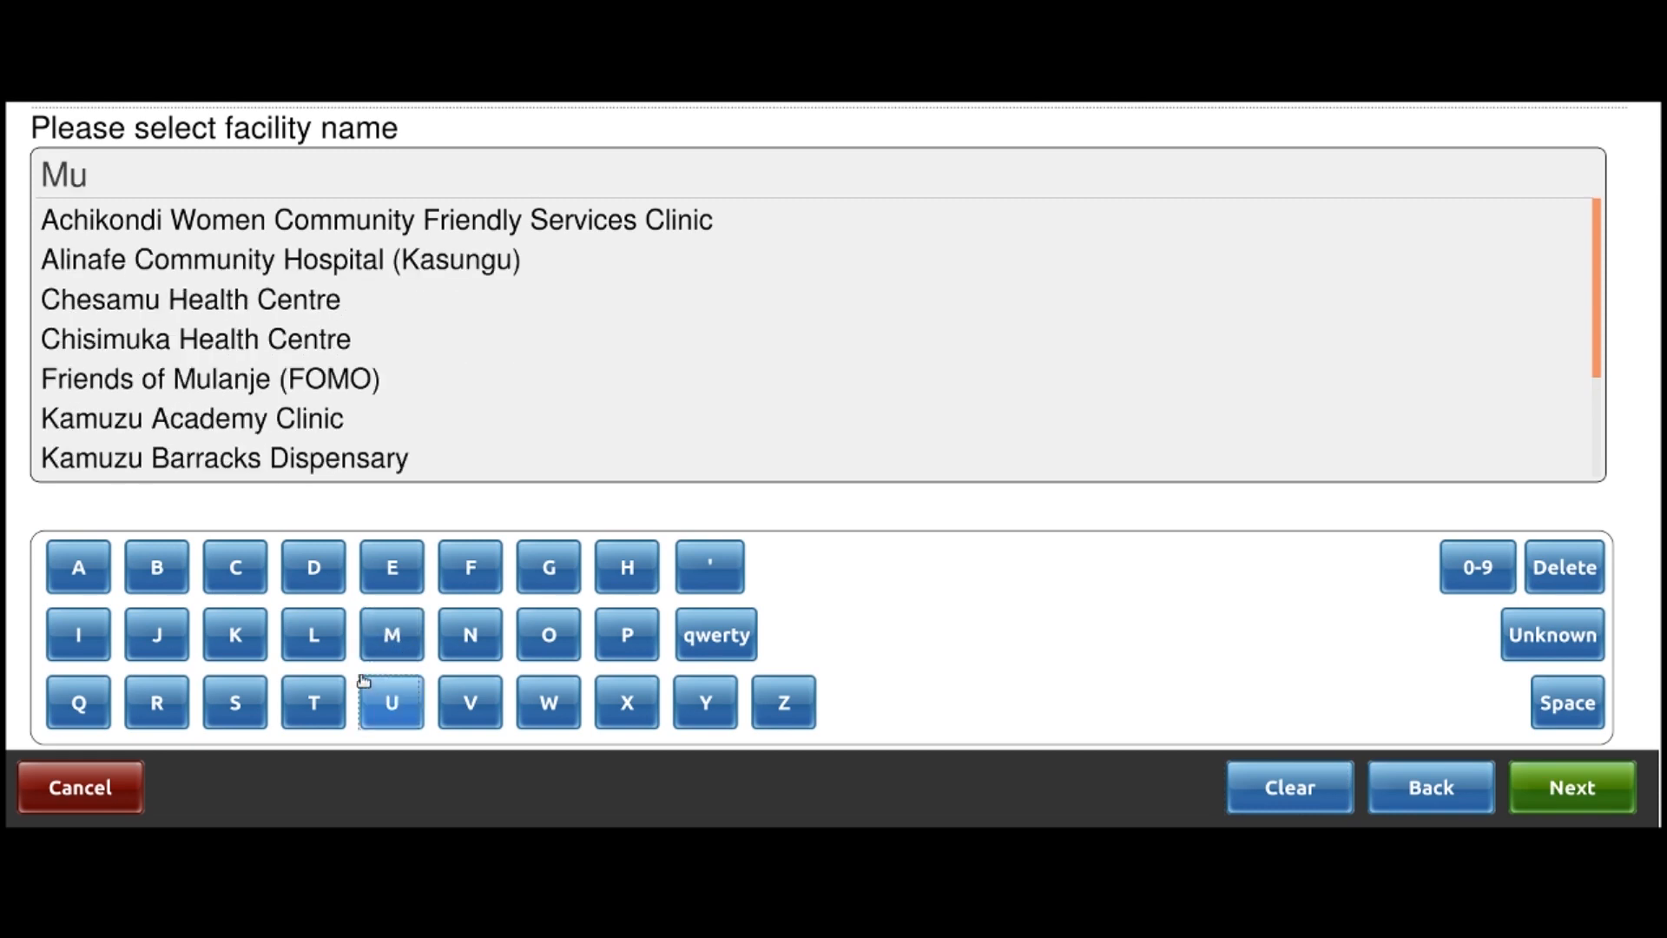
pyautogui.click(316, 636)
pyautogui.click(75, 569)
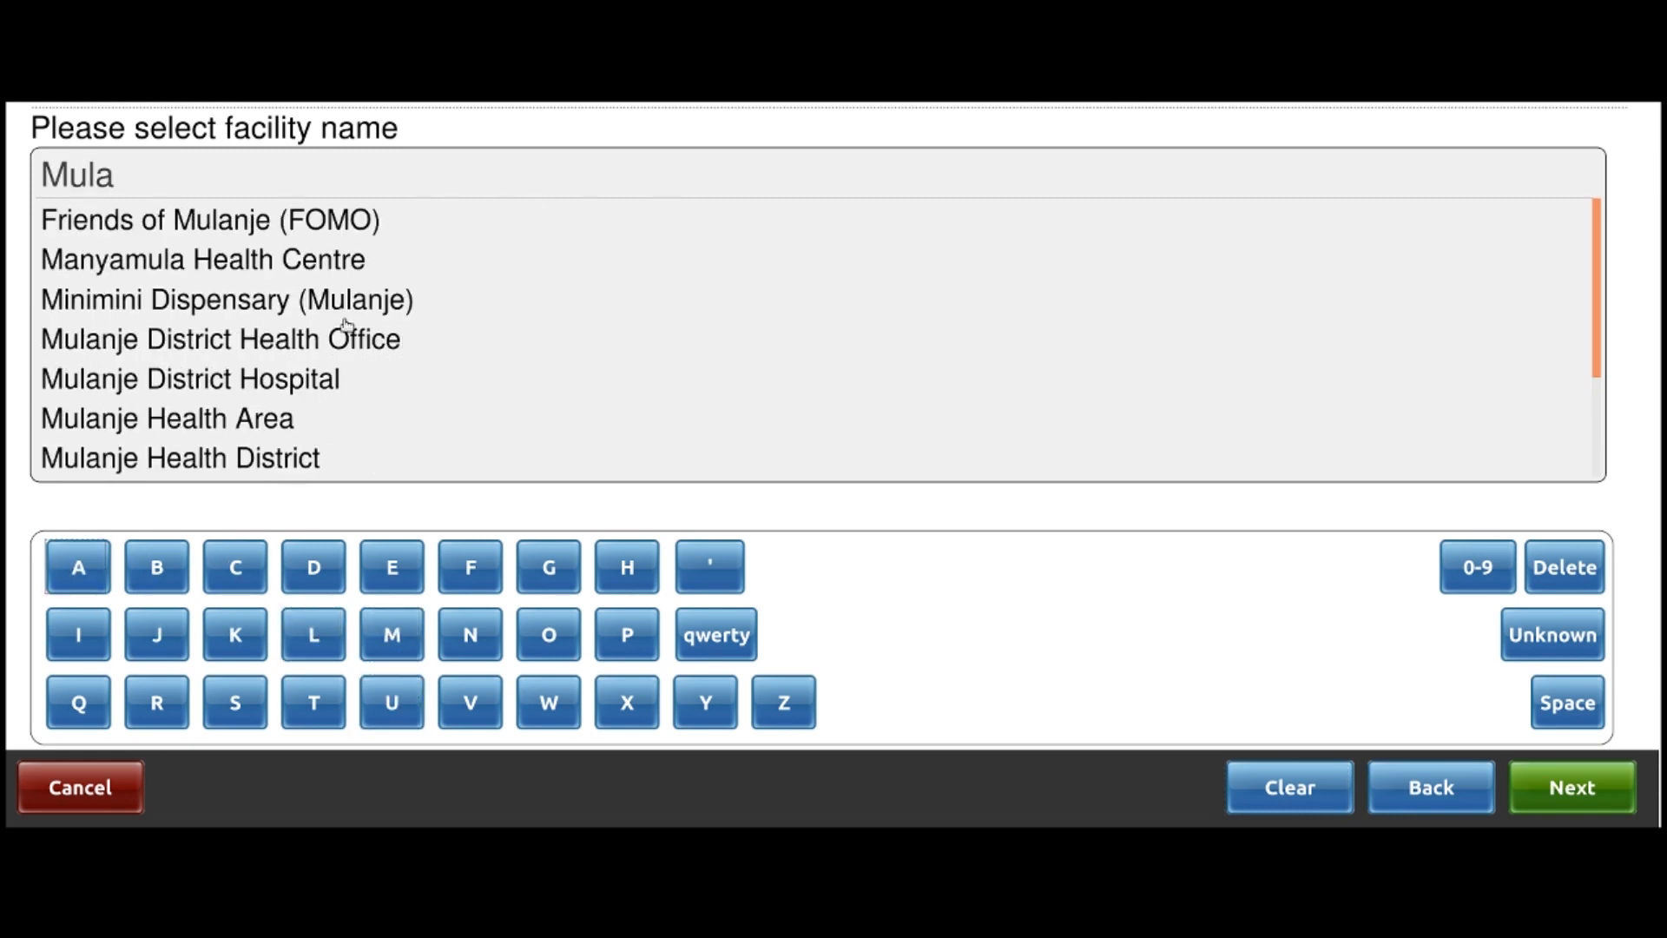
pyautogui.click(470, 630)
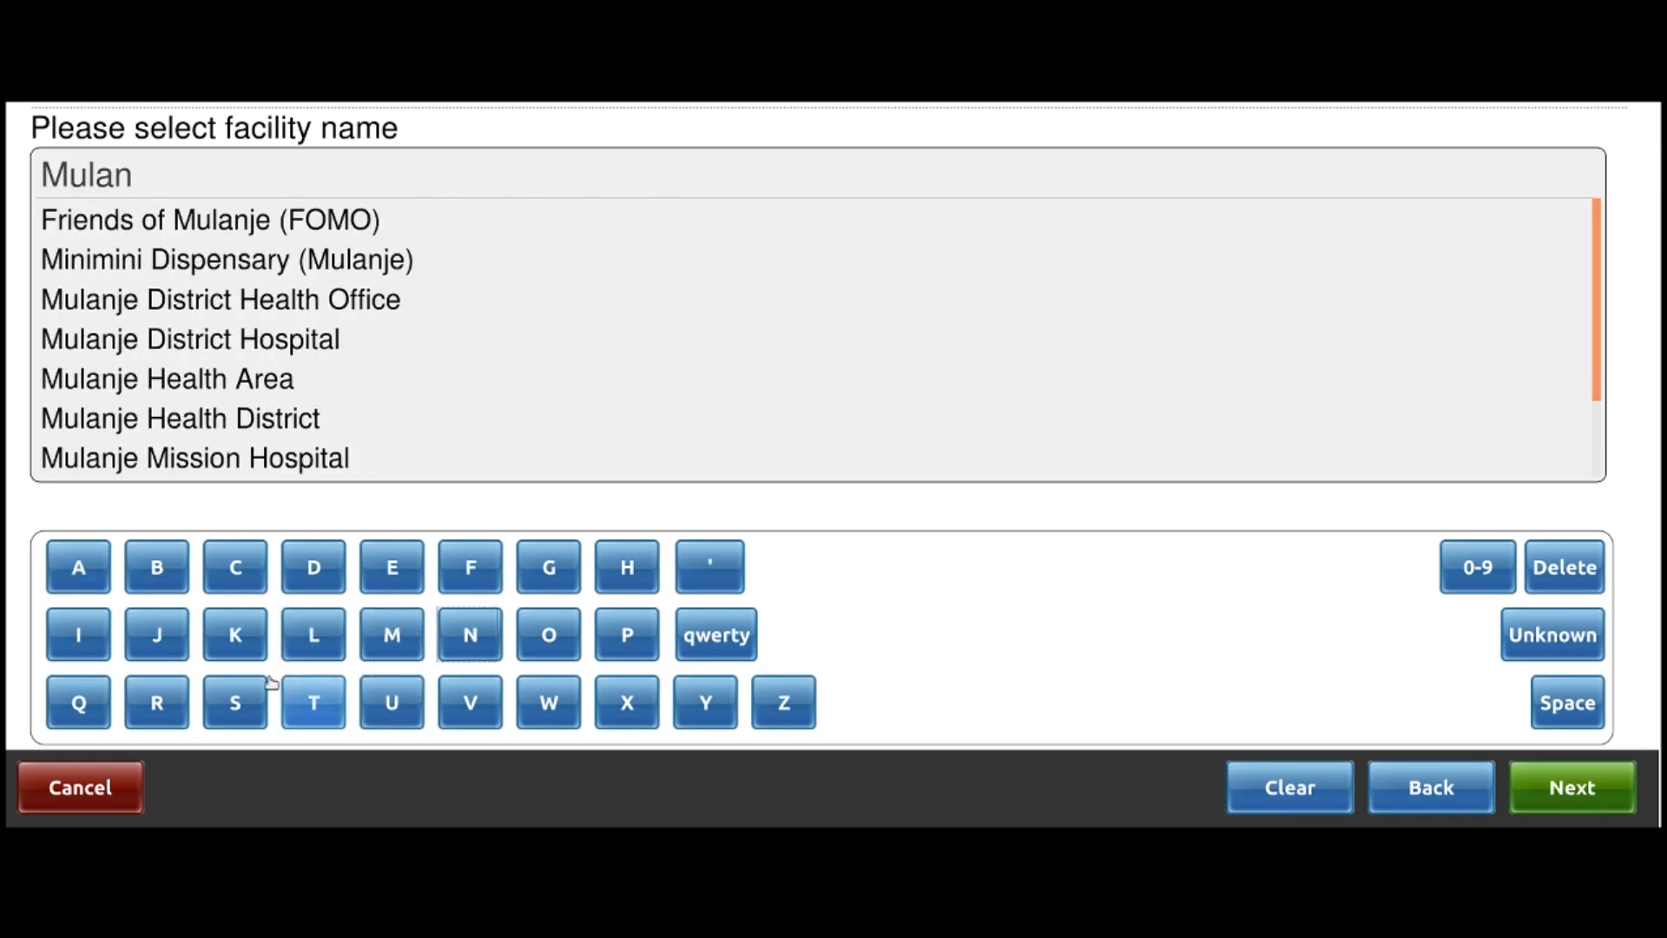
pyautogui.click(157, 634)
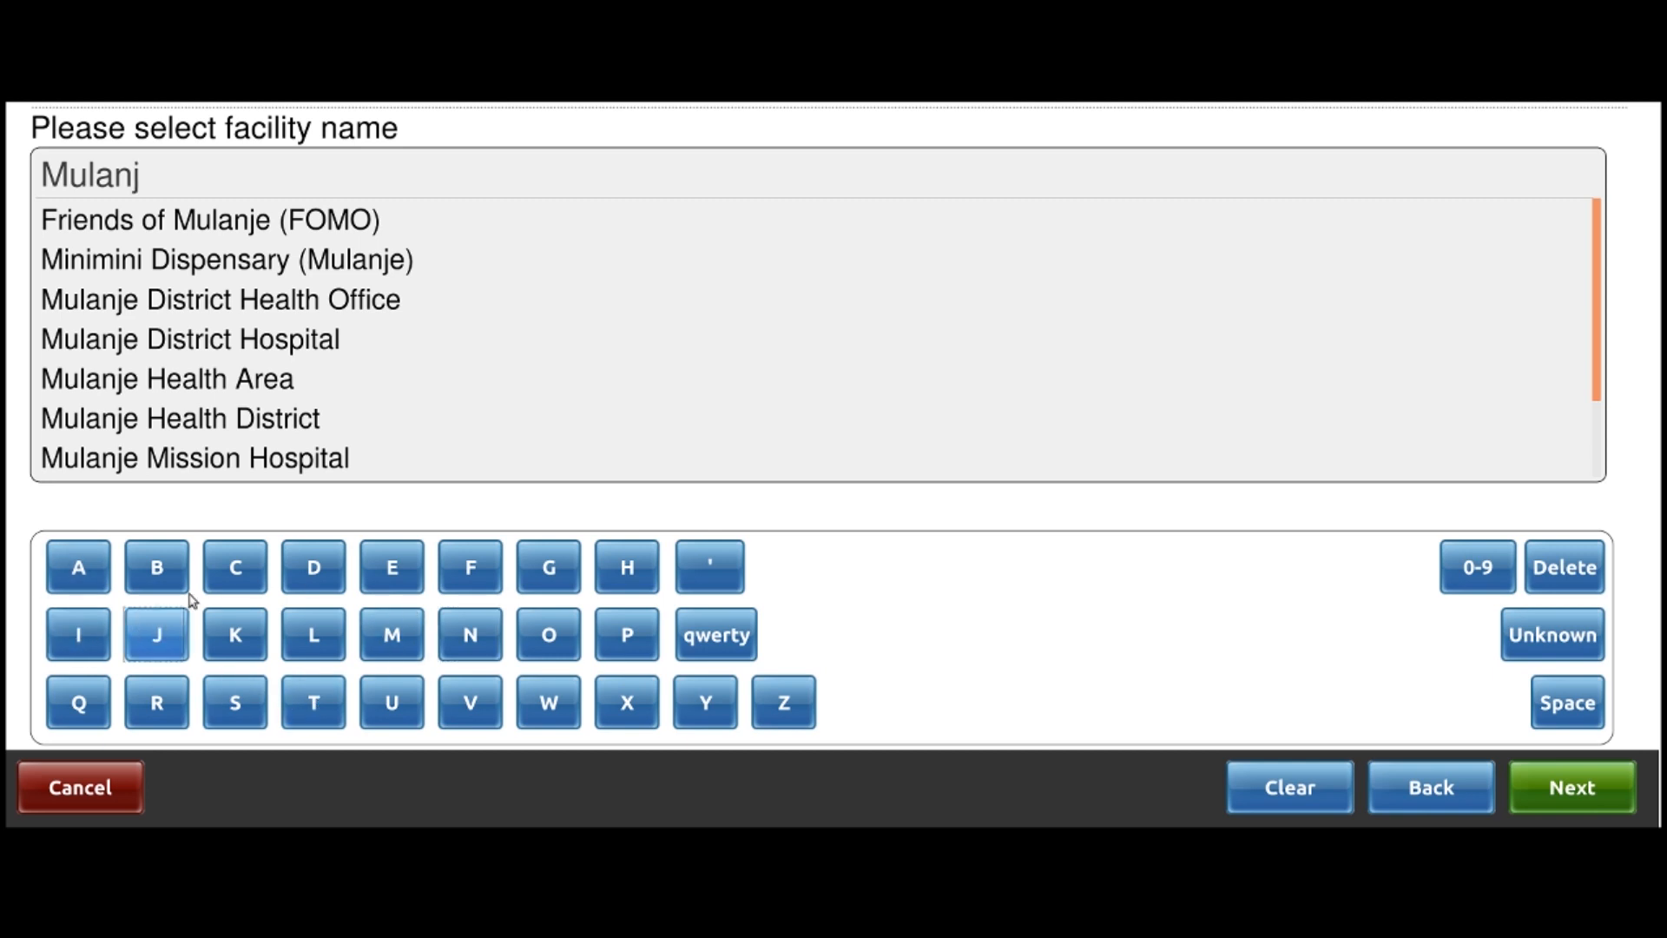
pyautogui.click(236, 342)
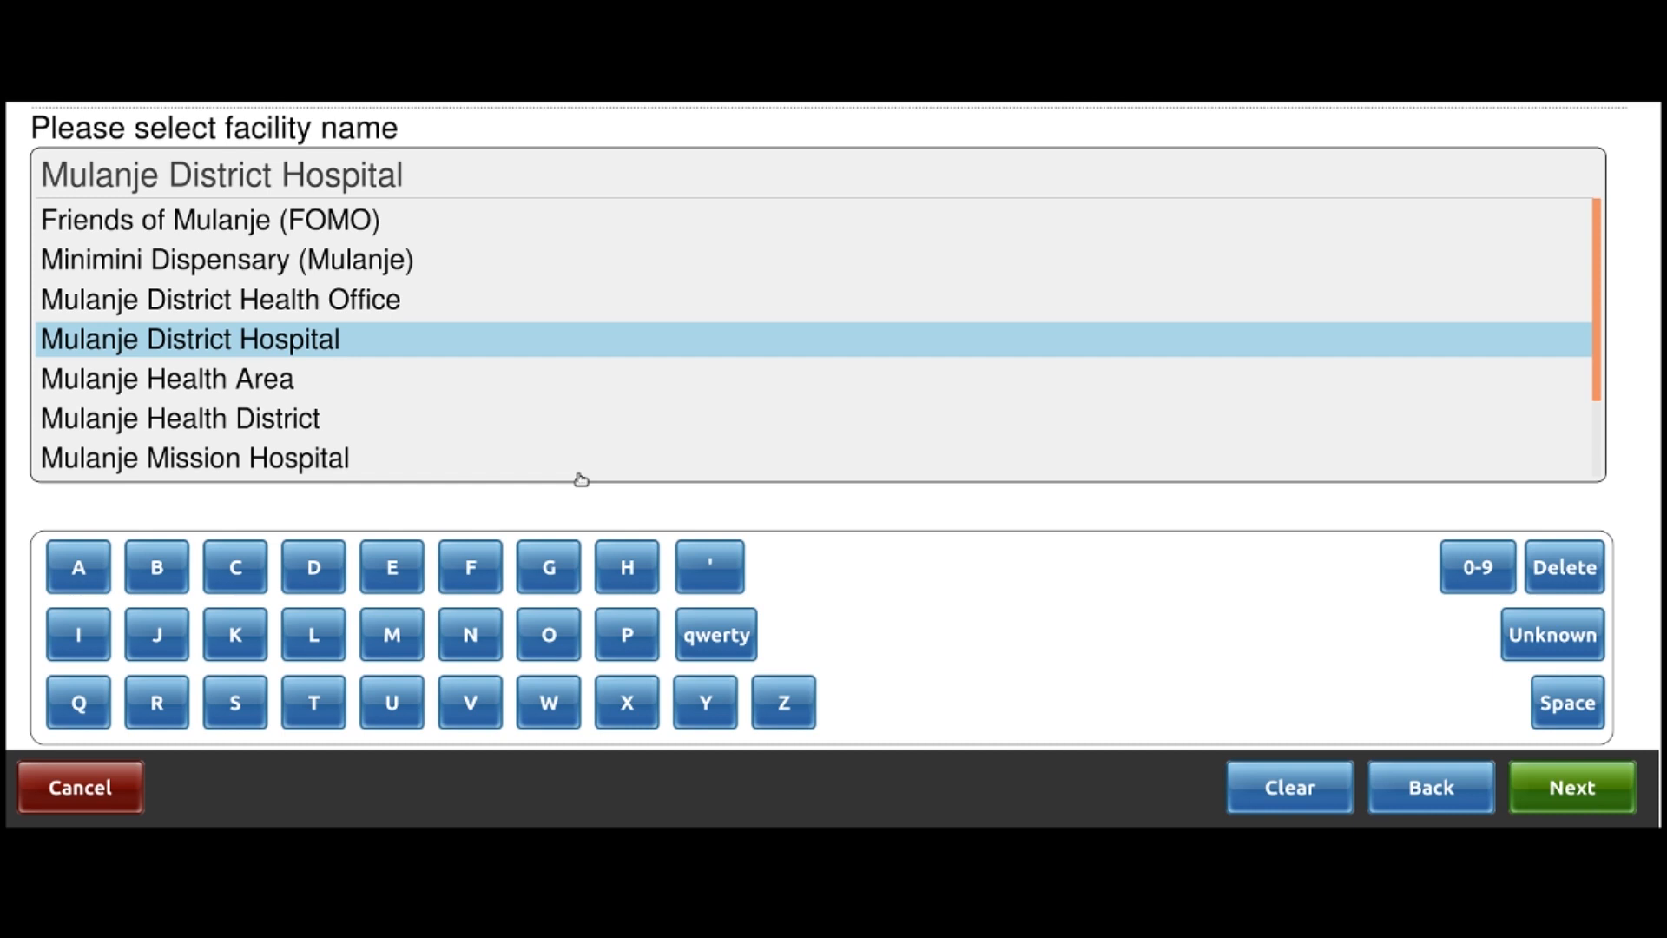
pyautogui.click(1589, 789)
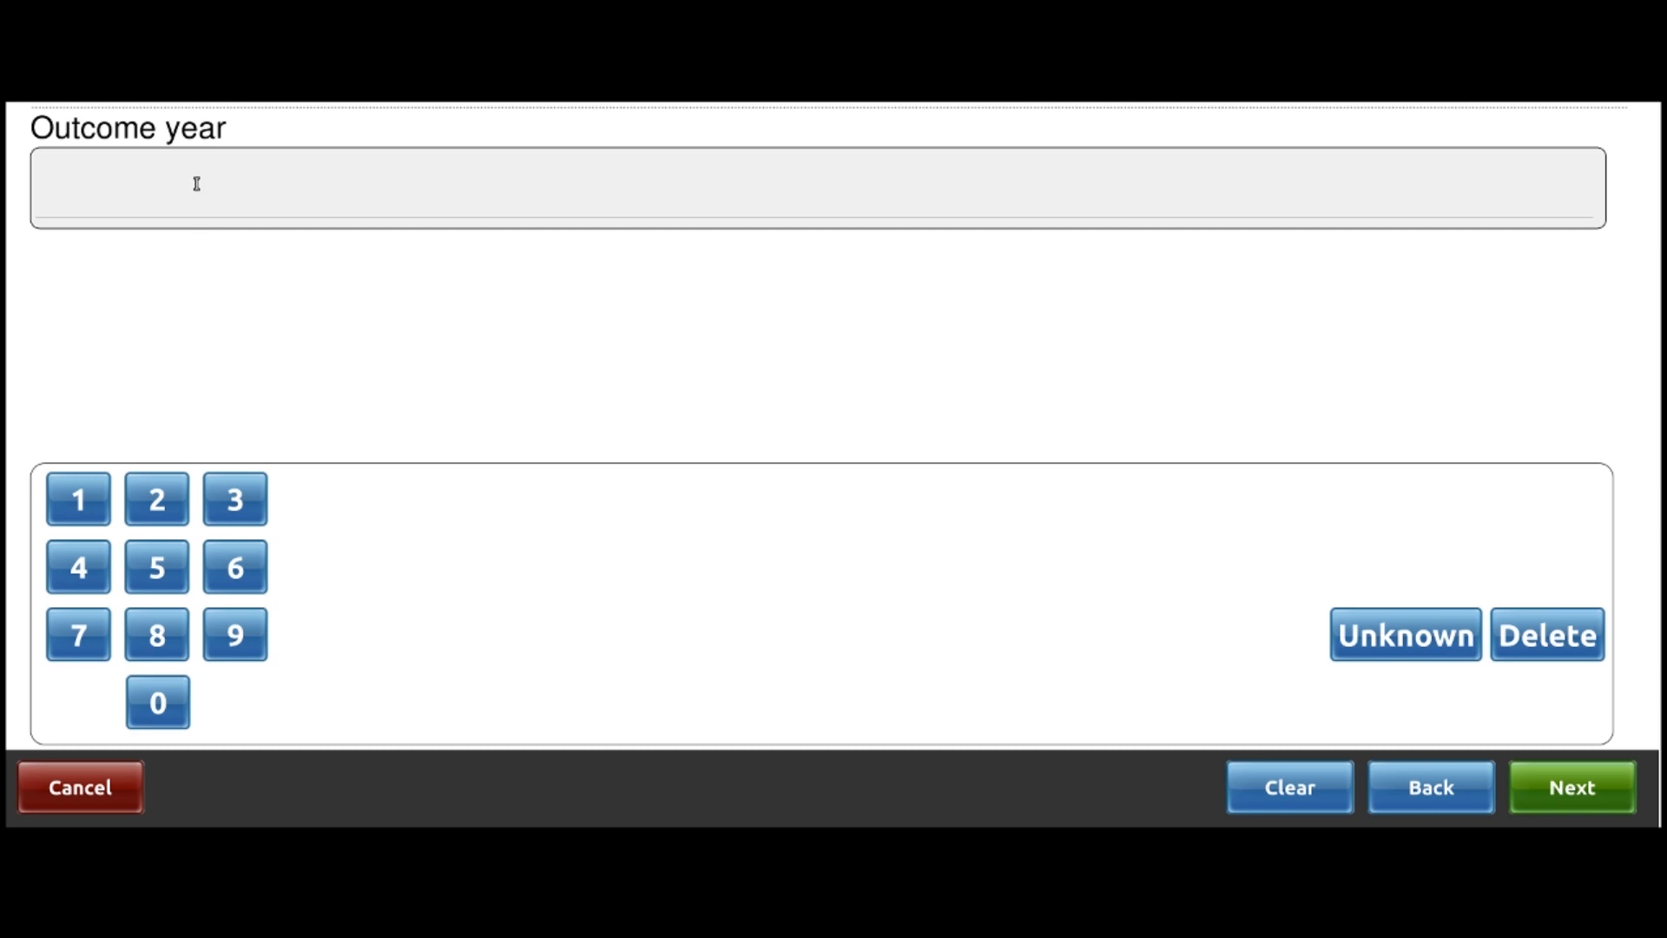
pyautogui.click(158, 491)
# Enter 2019, July and day 30 as the outcome date, save, and dismiss the success message
pyautogui.click(184, 688)
pyautogui.click(78, 502)
pyautogui.click(243, 641)
pyautogui.click(1626, 786)
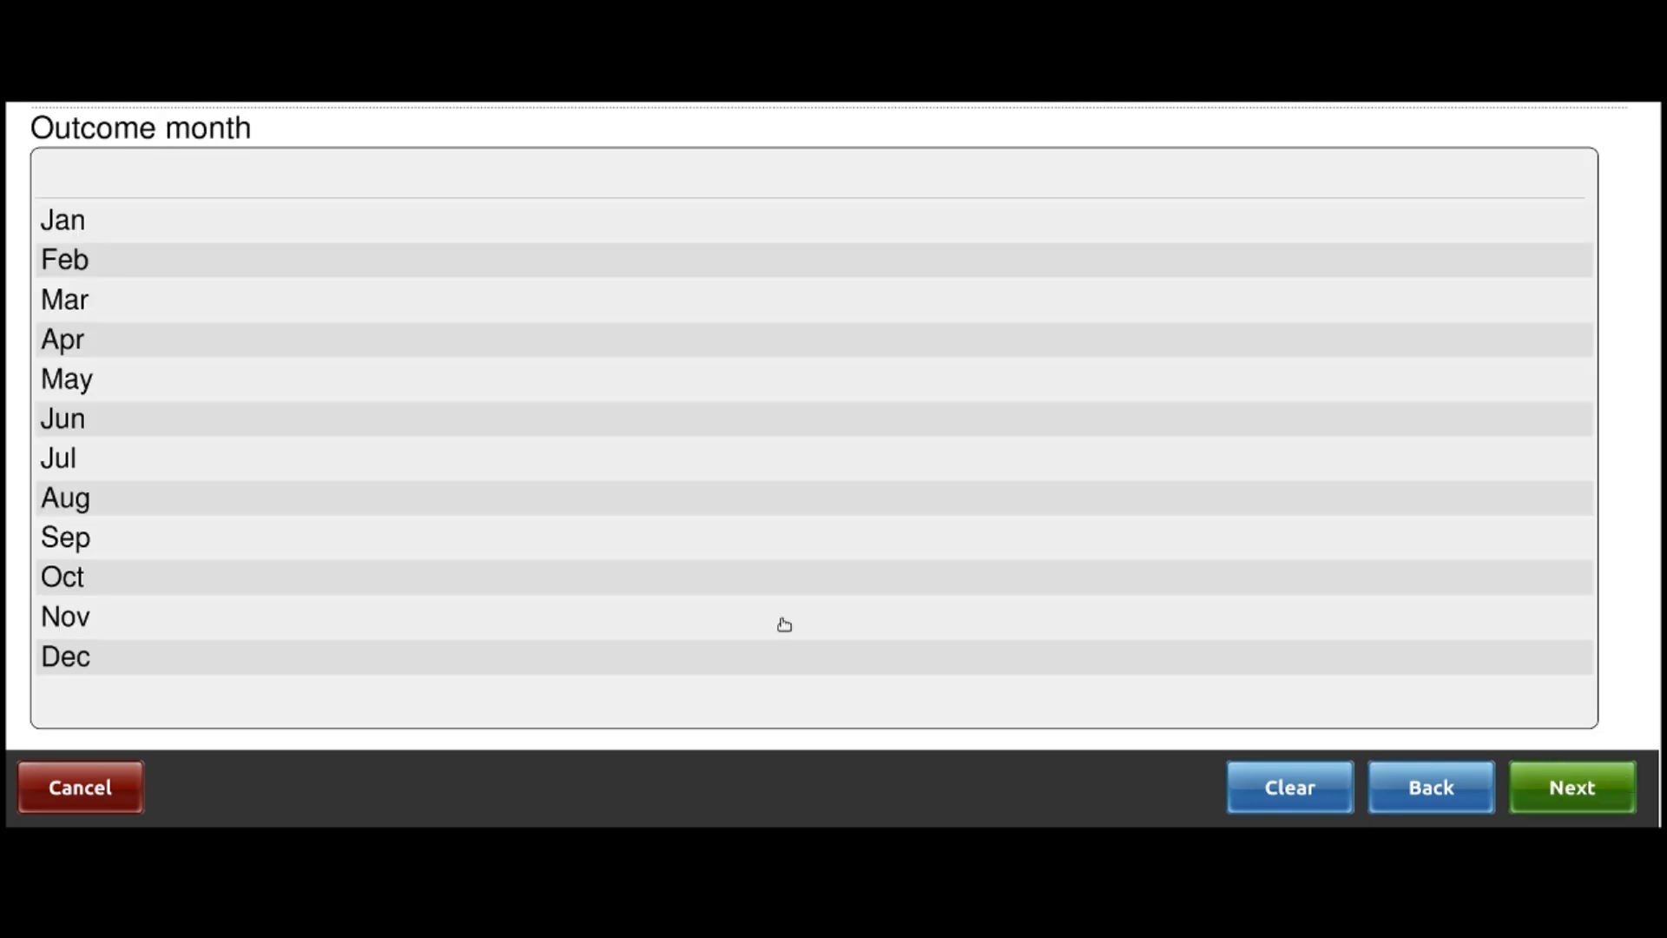
pyautogui.click(236, 468)
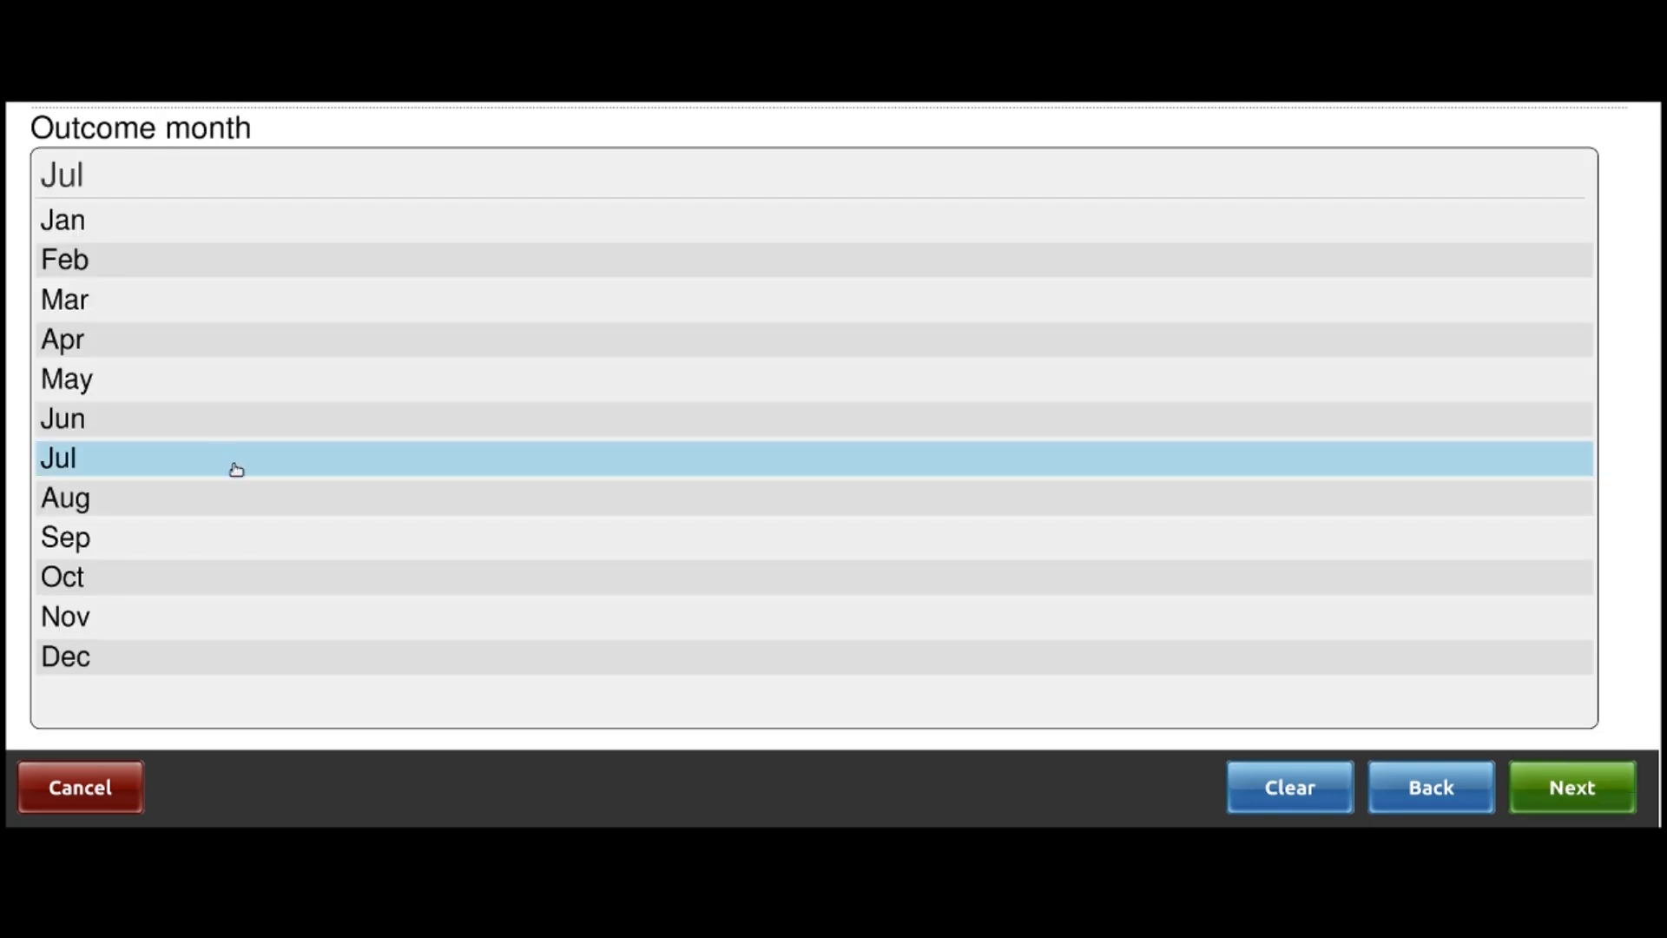
pyautogui.click(1571, 799)
pyautogui.click(165, 717)
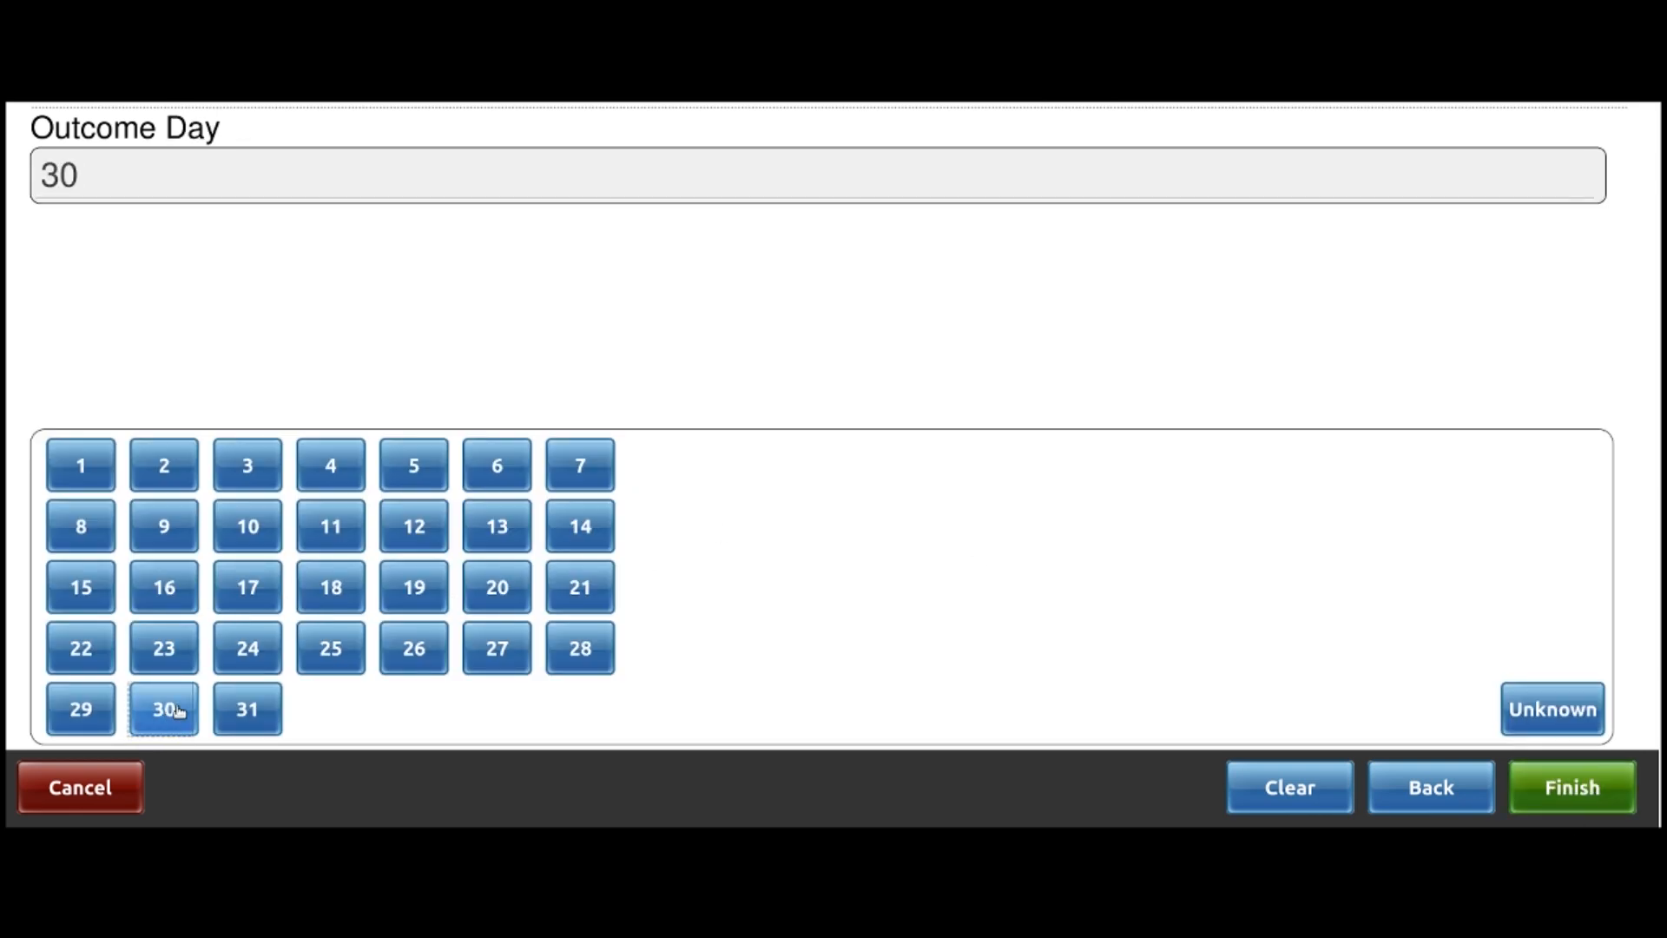
pyautogui.click(1579, 796)
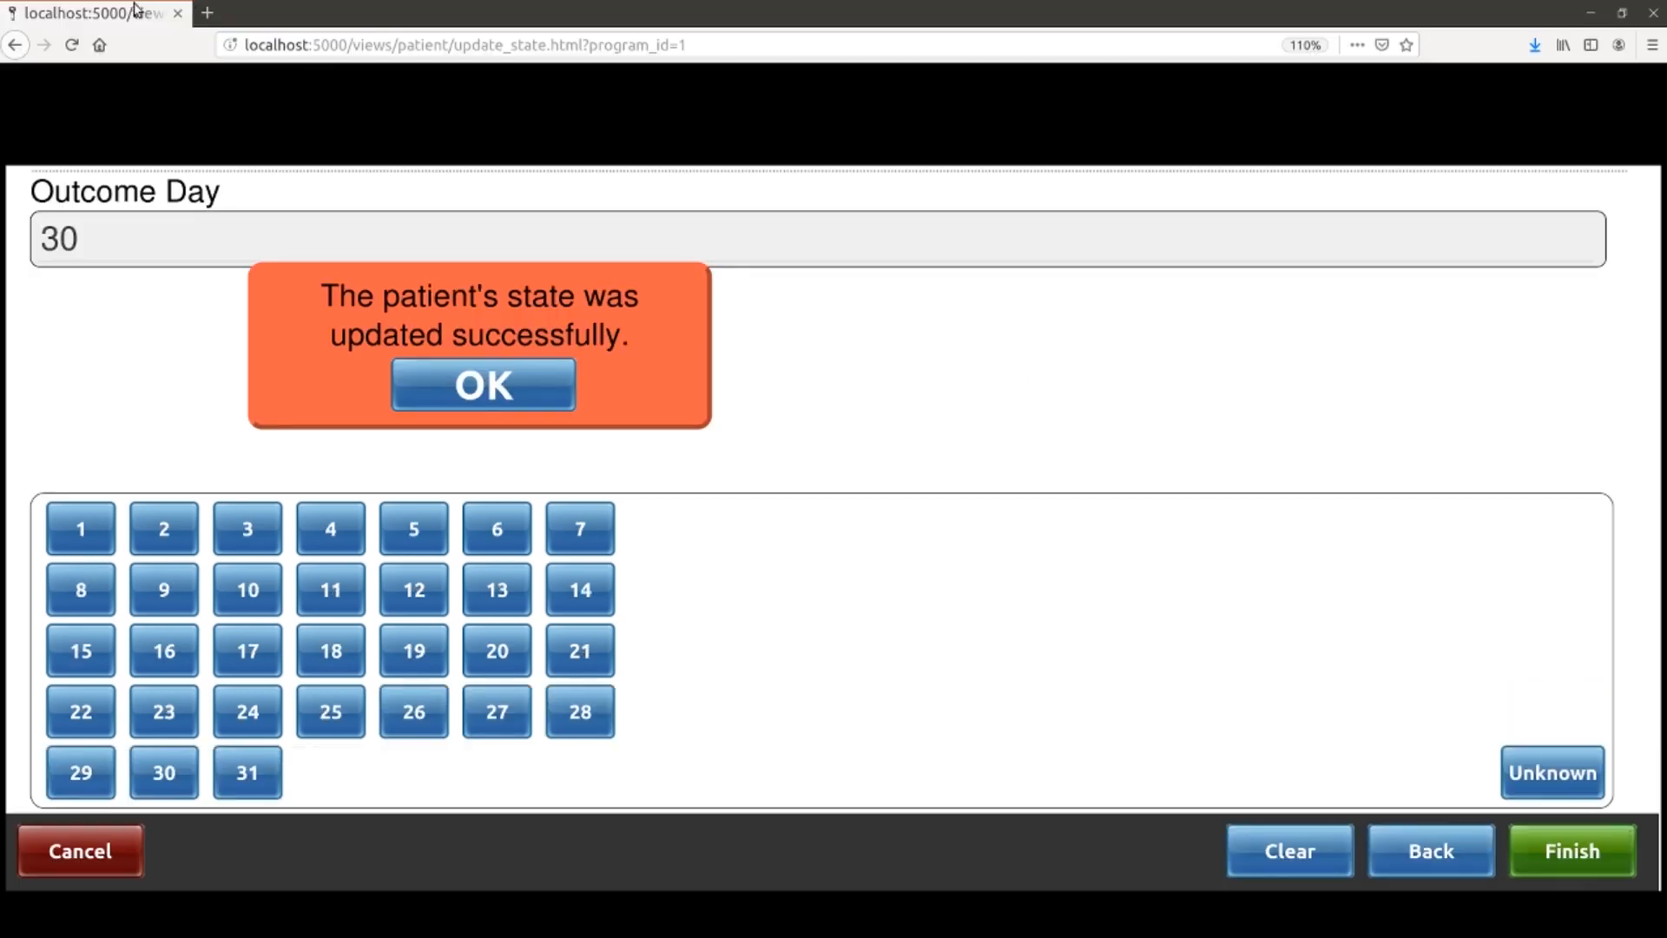
pyautogui.click(507, 344)
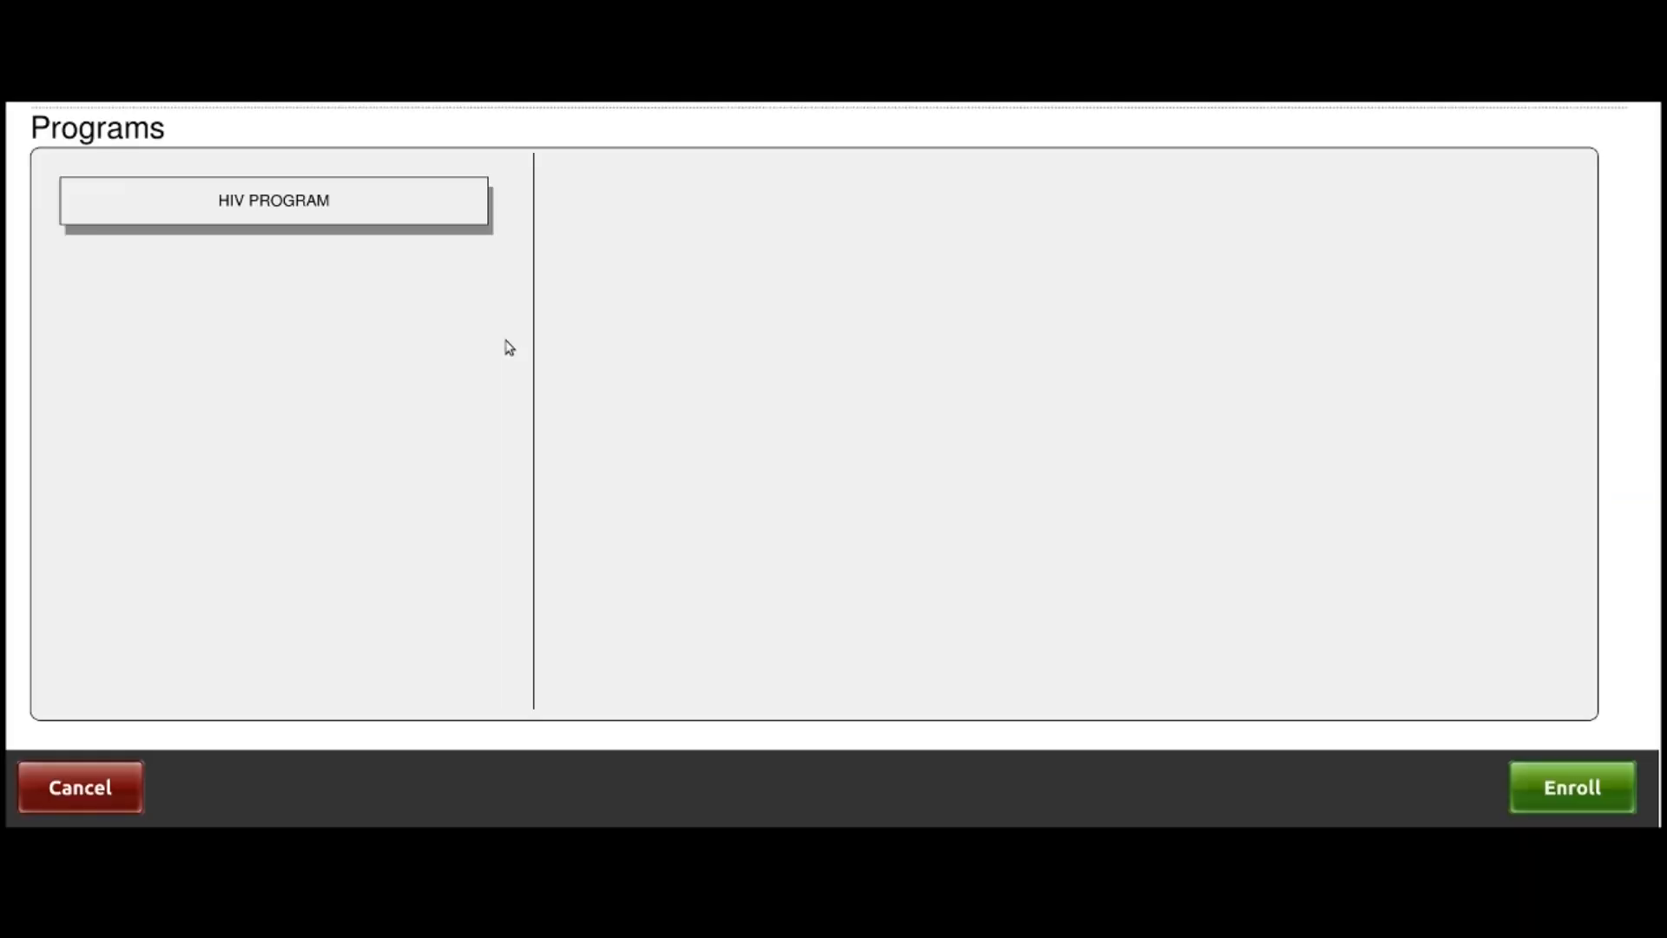
# Review the HIV PROGRAM state history, then cancel back to the dashboard
pyautogui.click(231, 208)
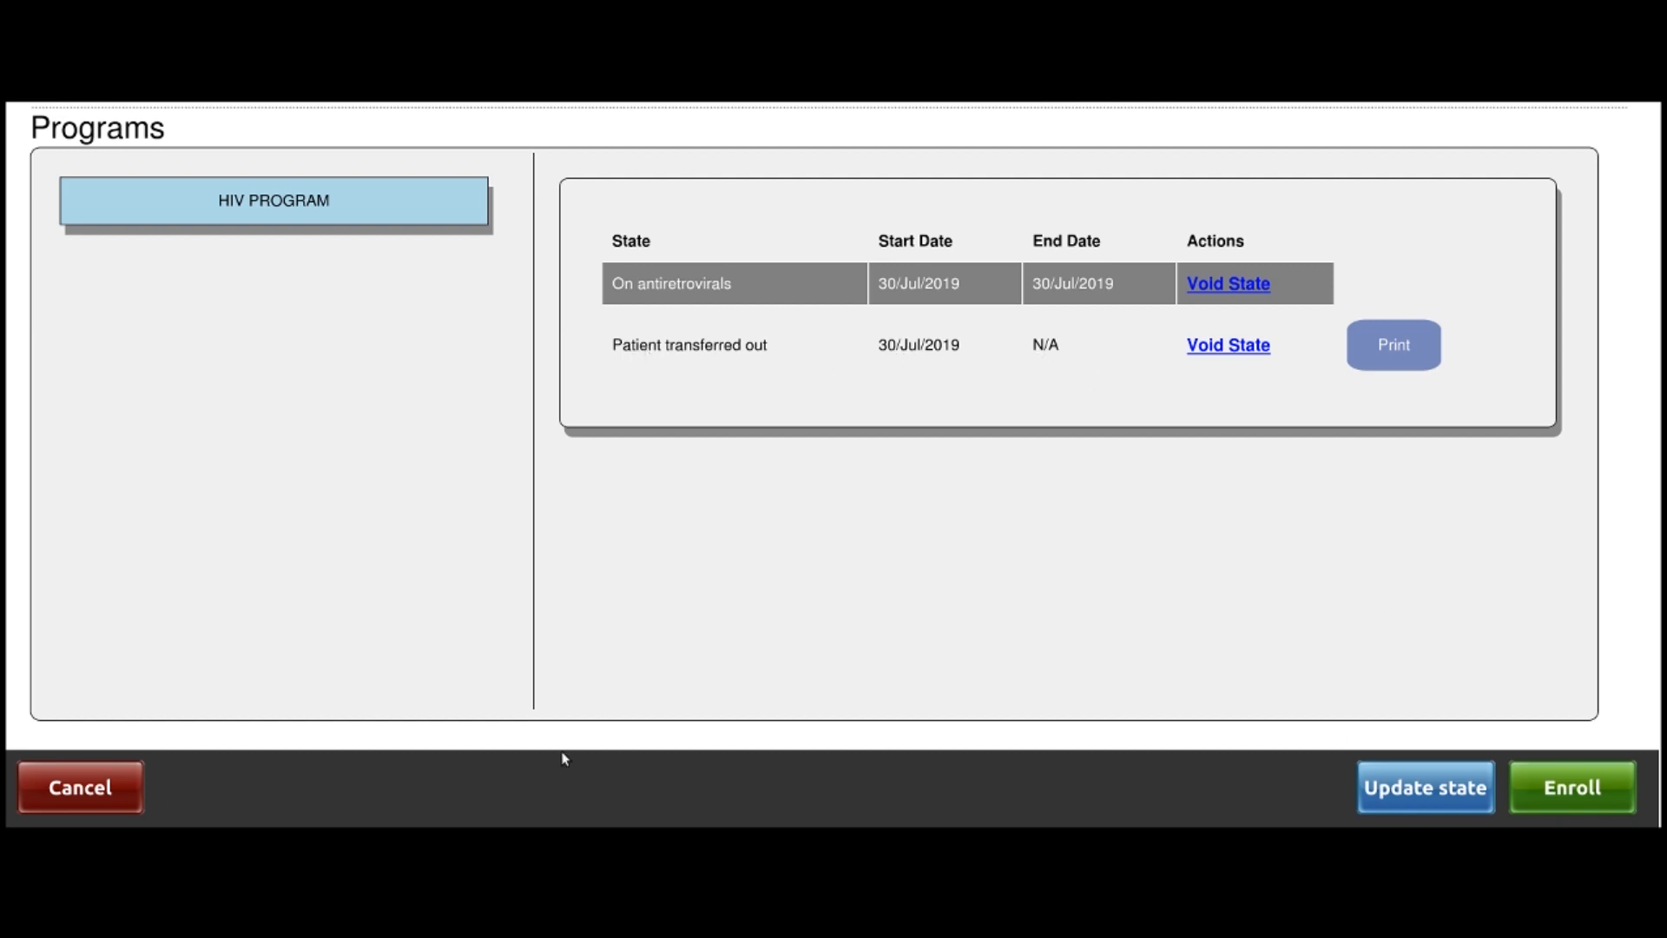
pyautogui.click(57, 808)
pyautogui.click(453, 343)
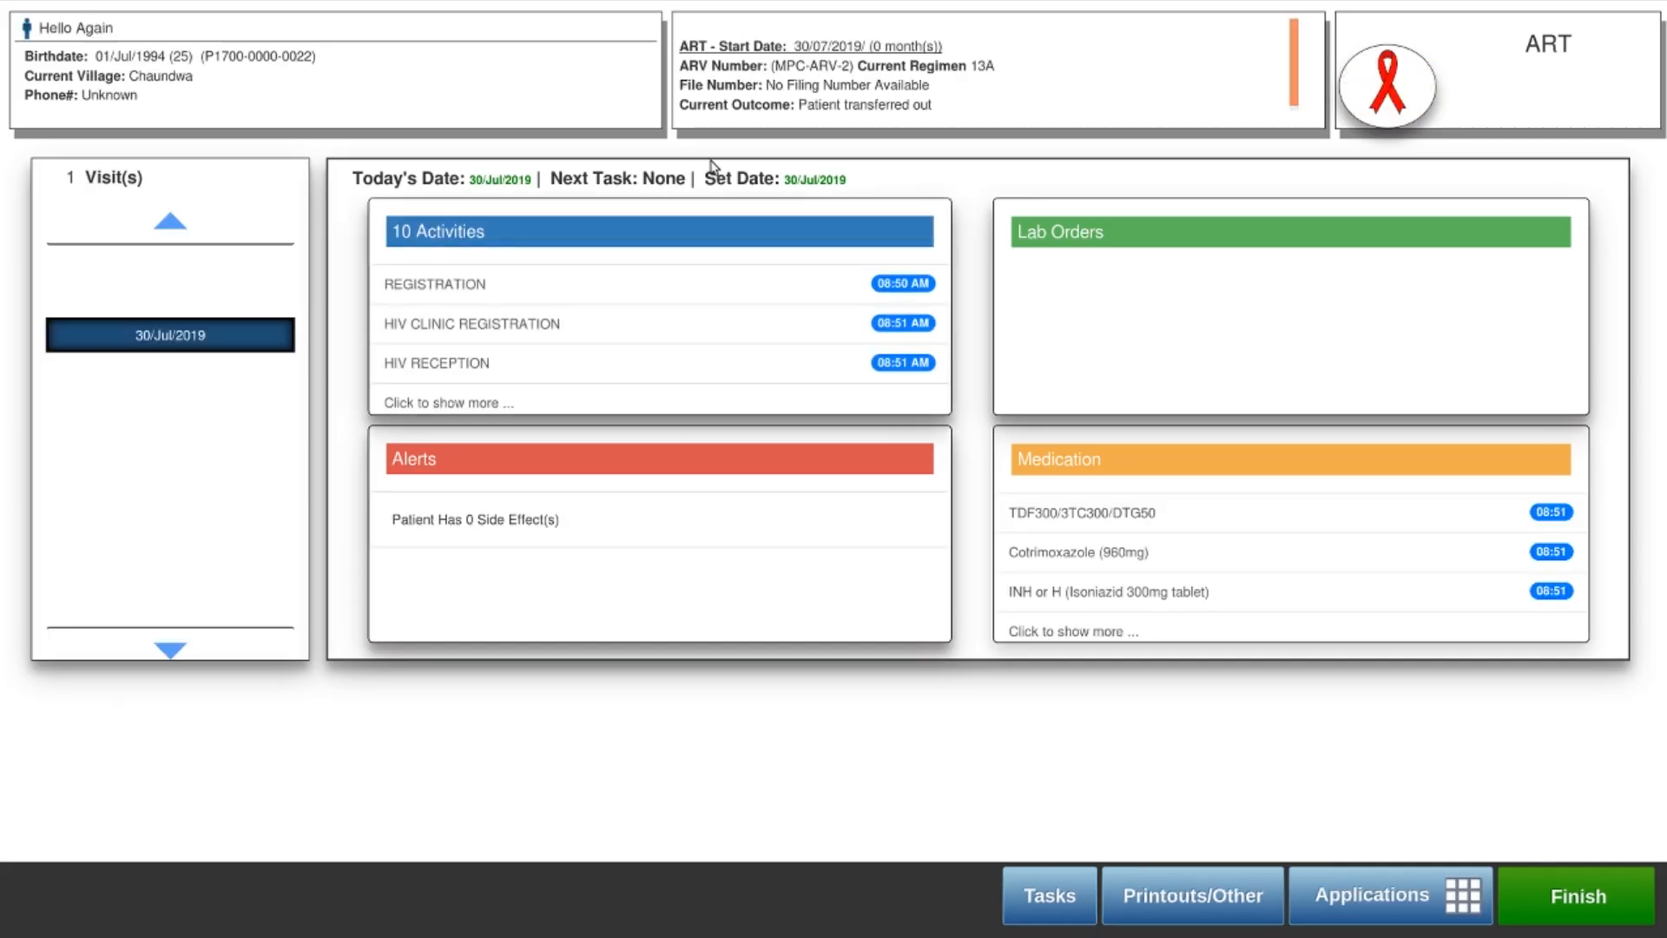
# Highlight the Patient transferred out current outcome and close the patient record
pyautogui.moveTo(811, 105); pyautogui.dragTo(917, 104)
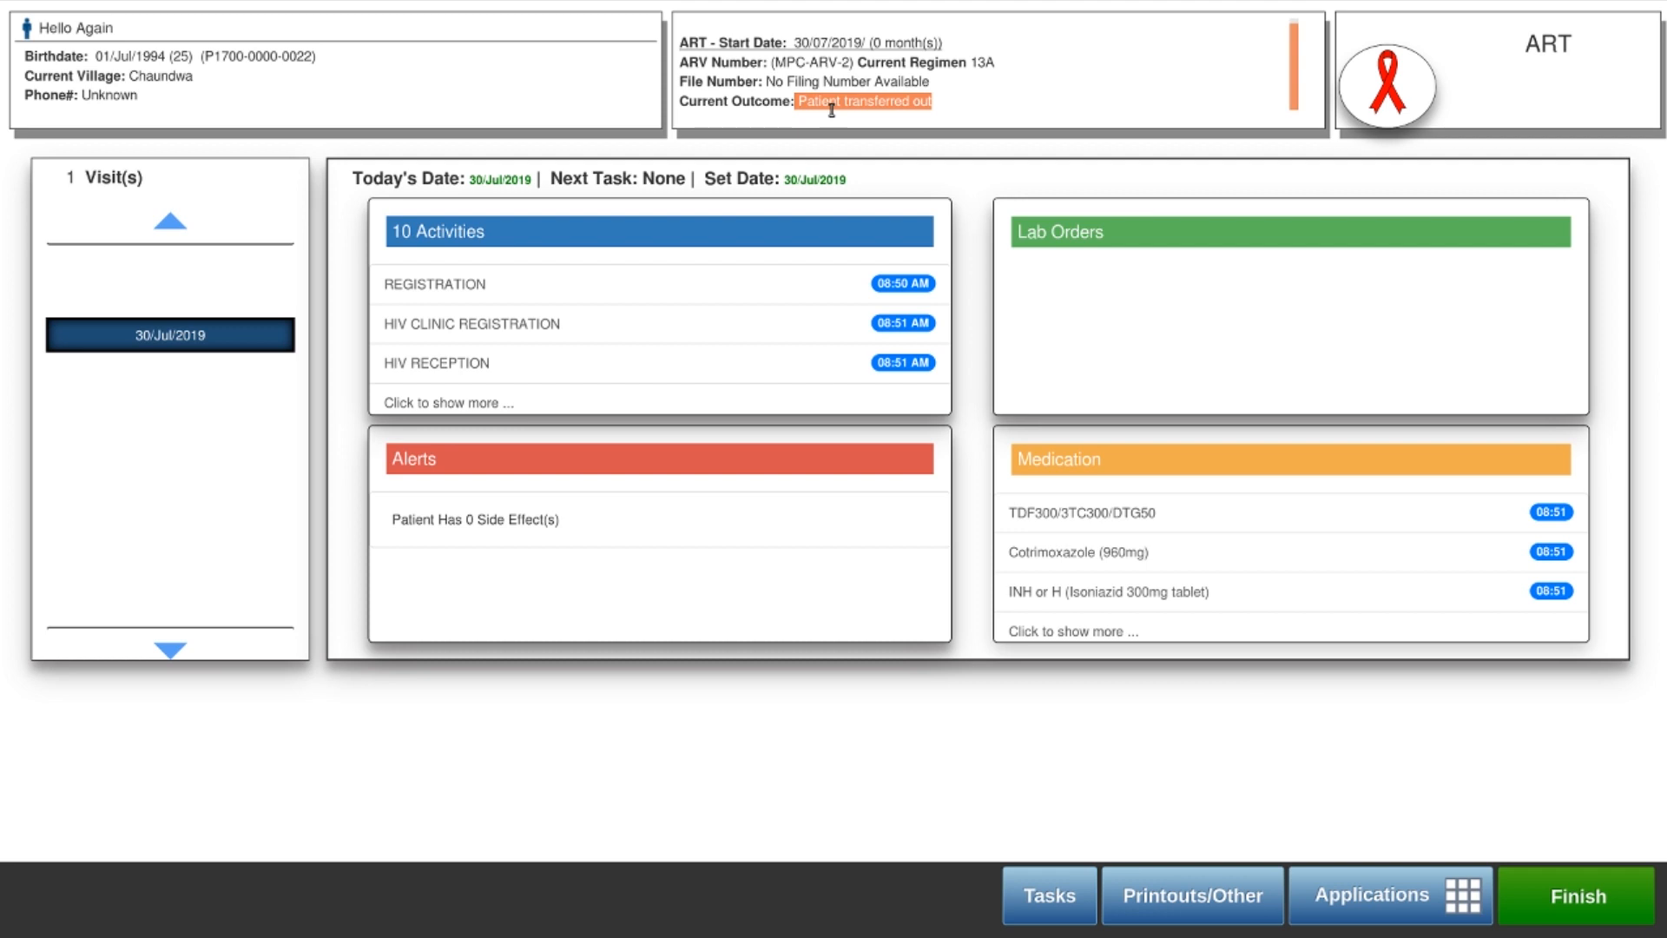
pyautogui.click(1181, 539)
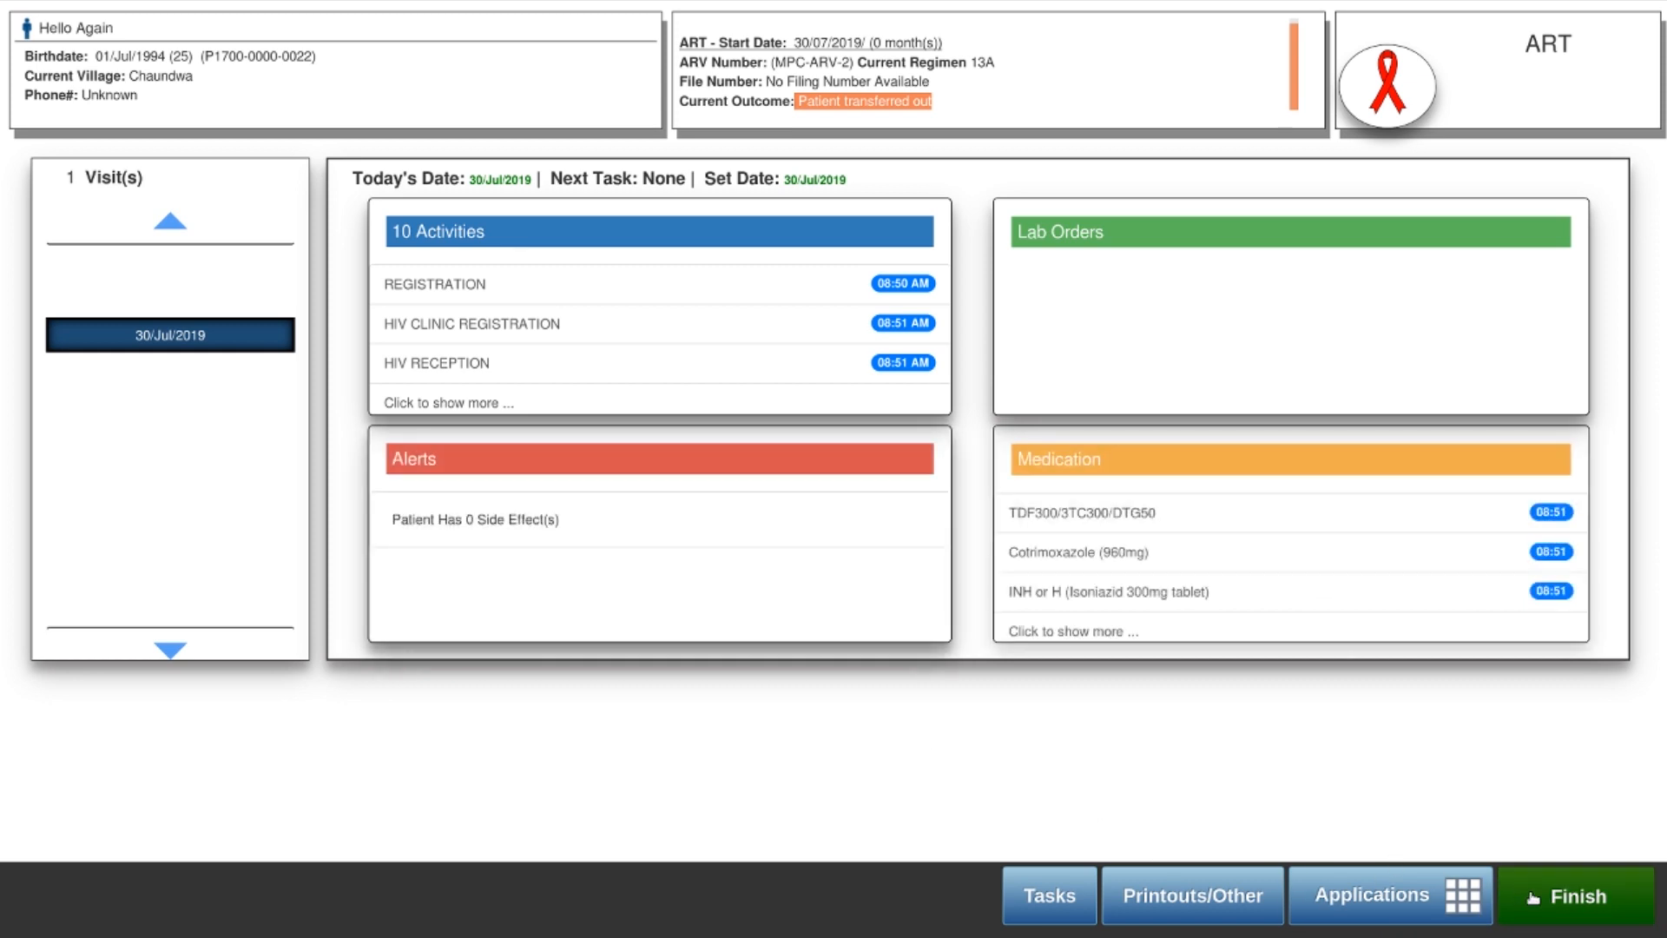
pyautogui.click(1556, 900)
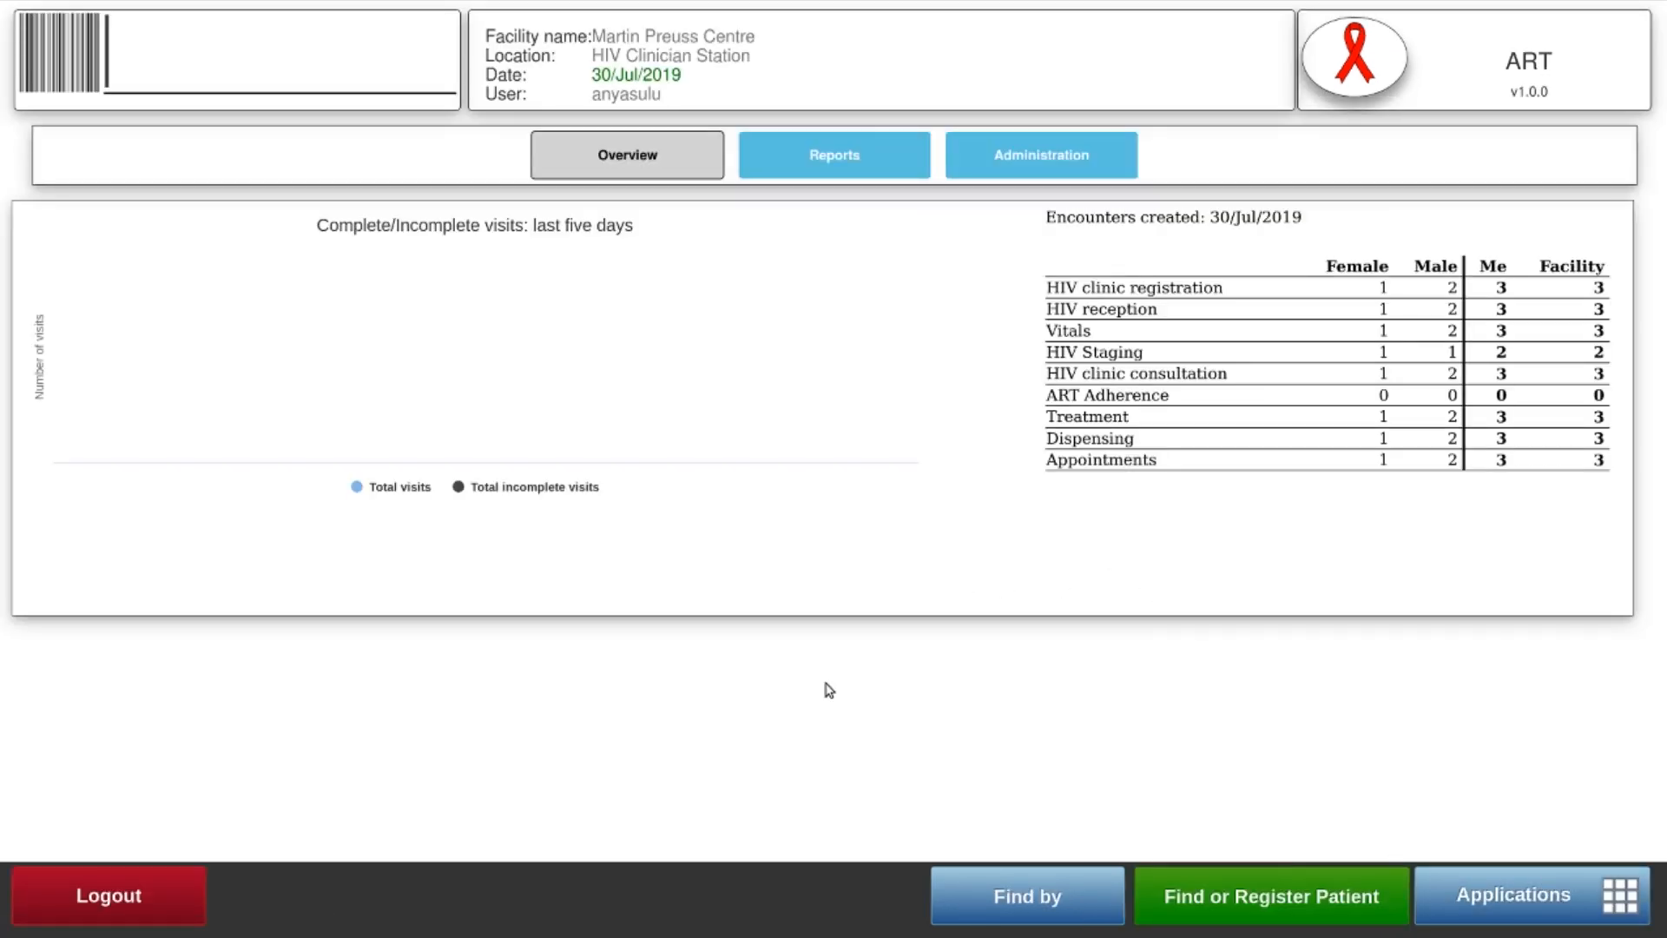